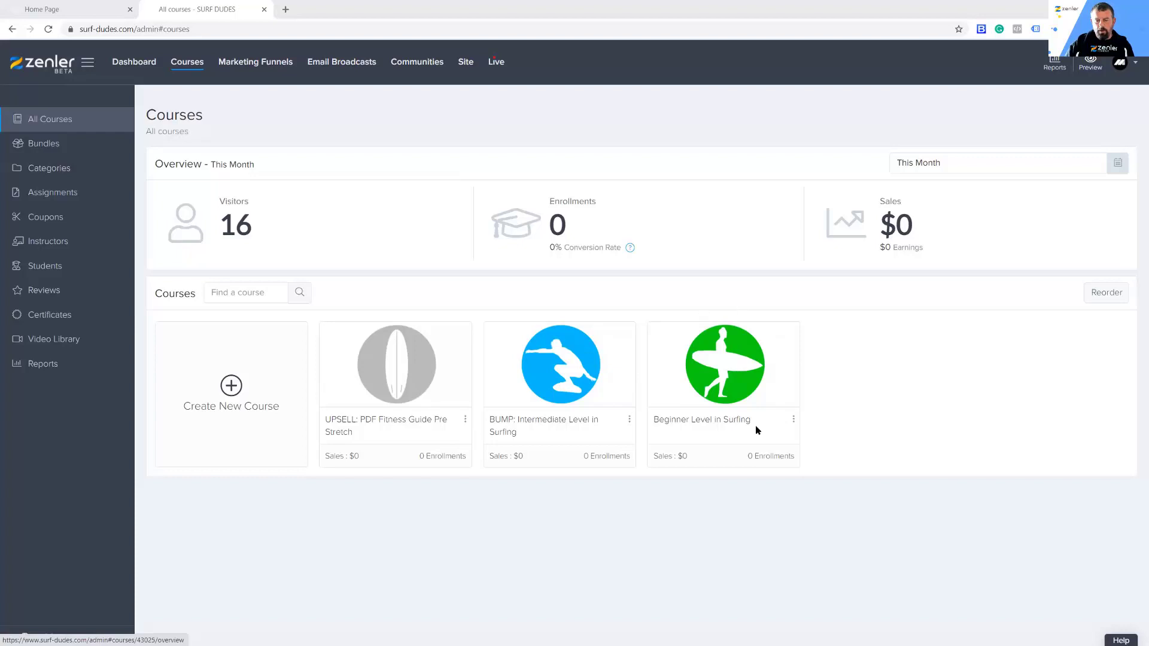
Step: Open the Beginner Level in Surfing course and preview its sales page as a visitor
click(724, 371)
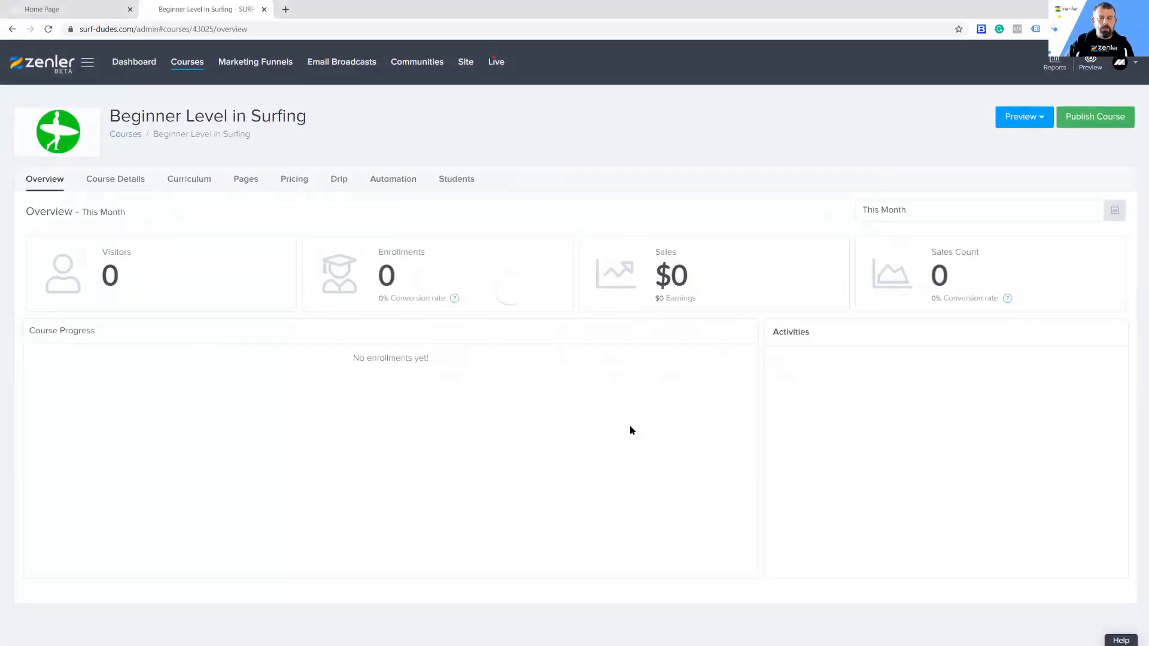
click(1017, 119)
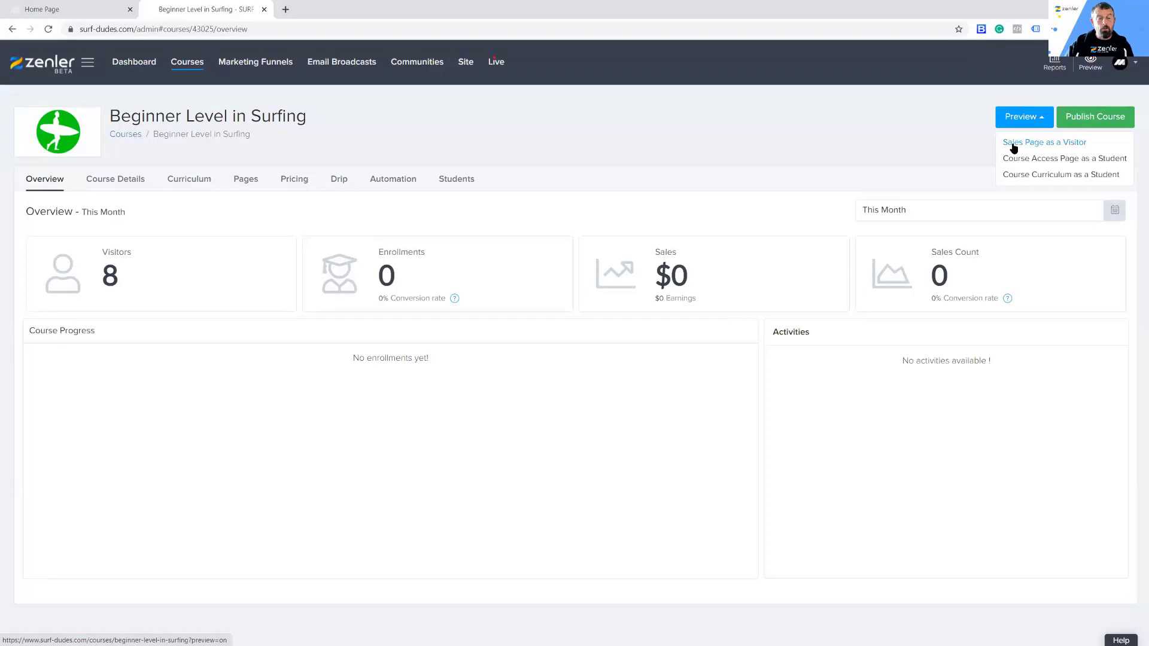
click(1013, 145)
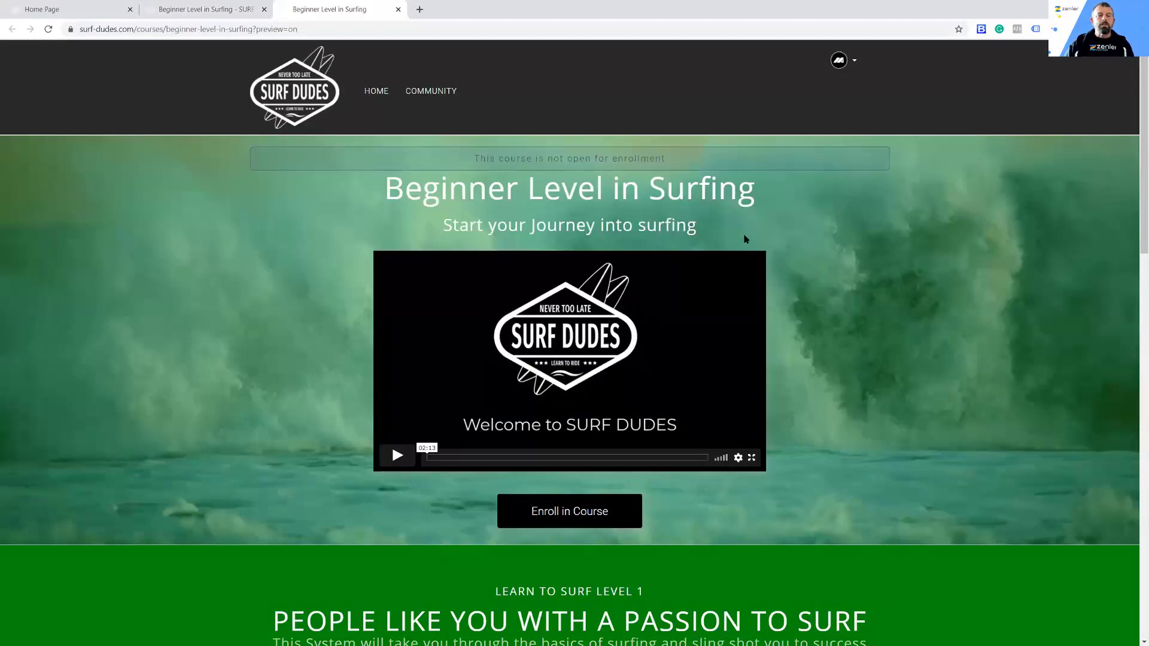
Step: Examine the previewed sales page from the enrollment notice down to the Course Curriculum section
drag(474, 160, 668, 163)
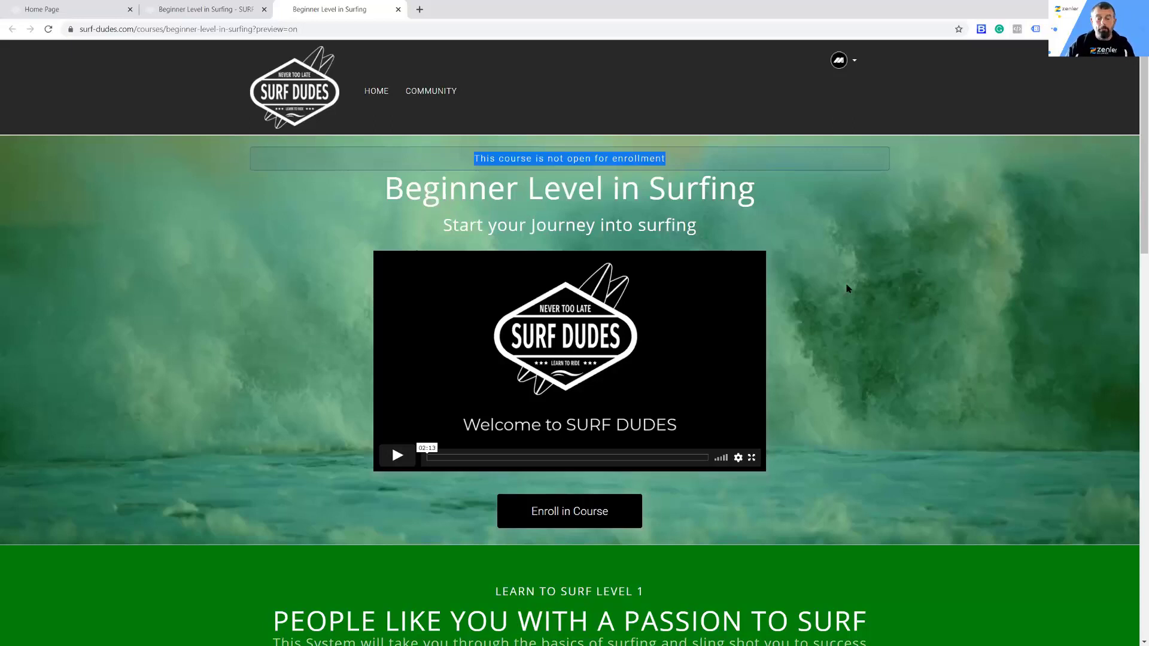
scroll(866, 297, down, 2)
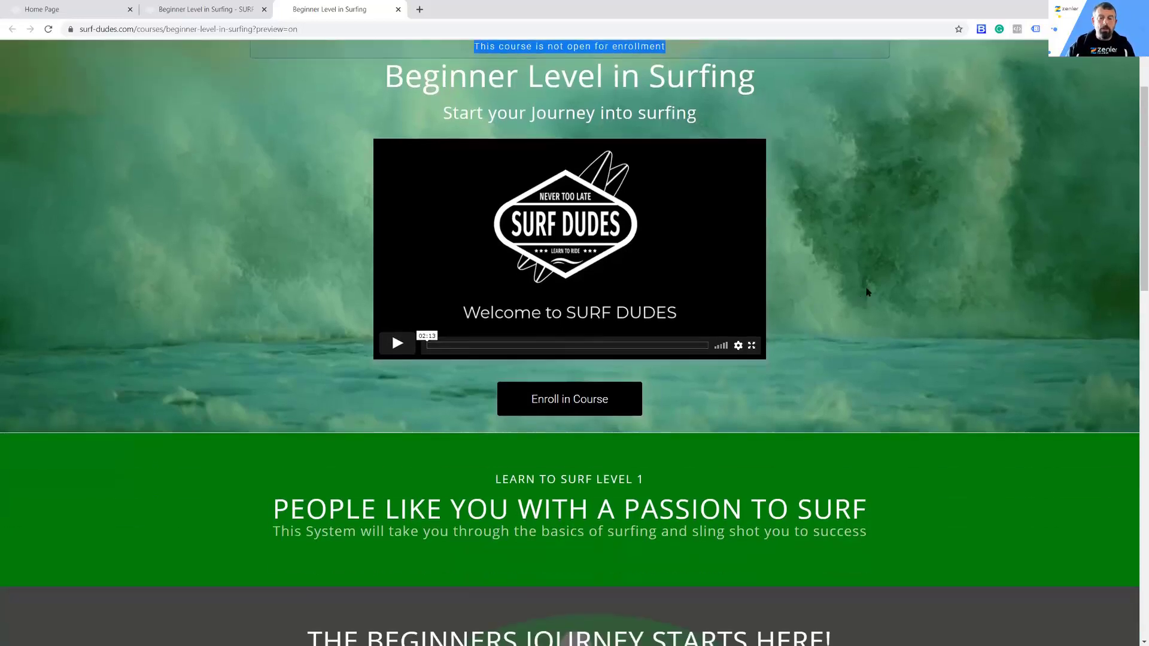
scroll(911, 215, up, 2)
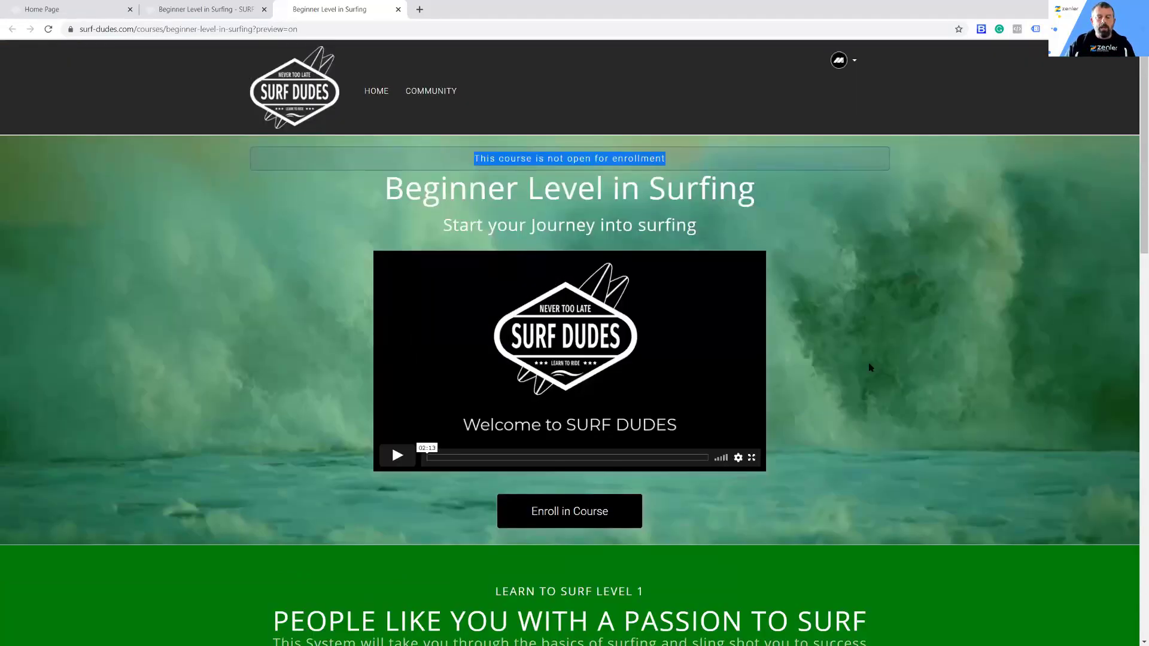
scroll(872, 359, down, 4)
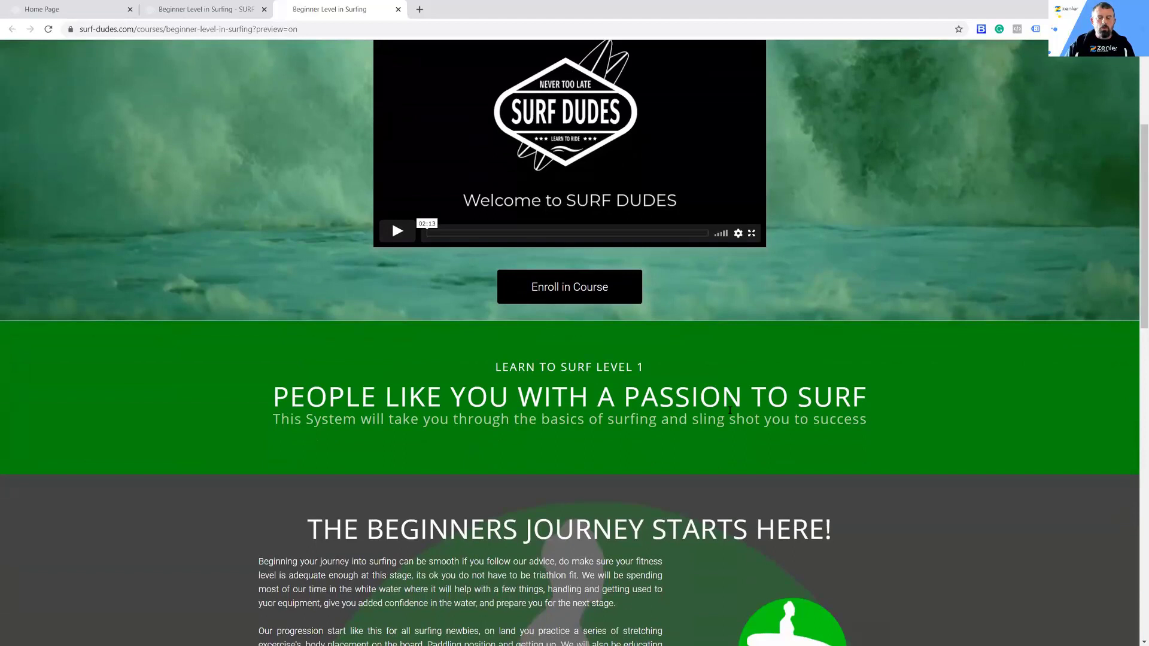
scroll(927, 265, down, 3)
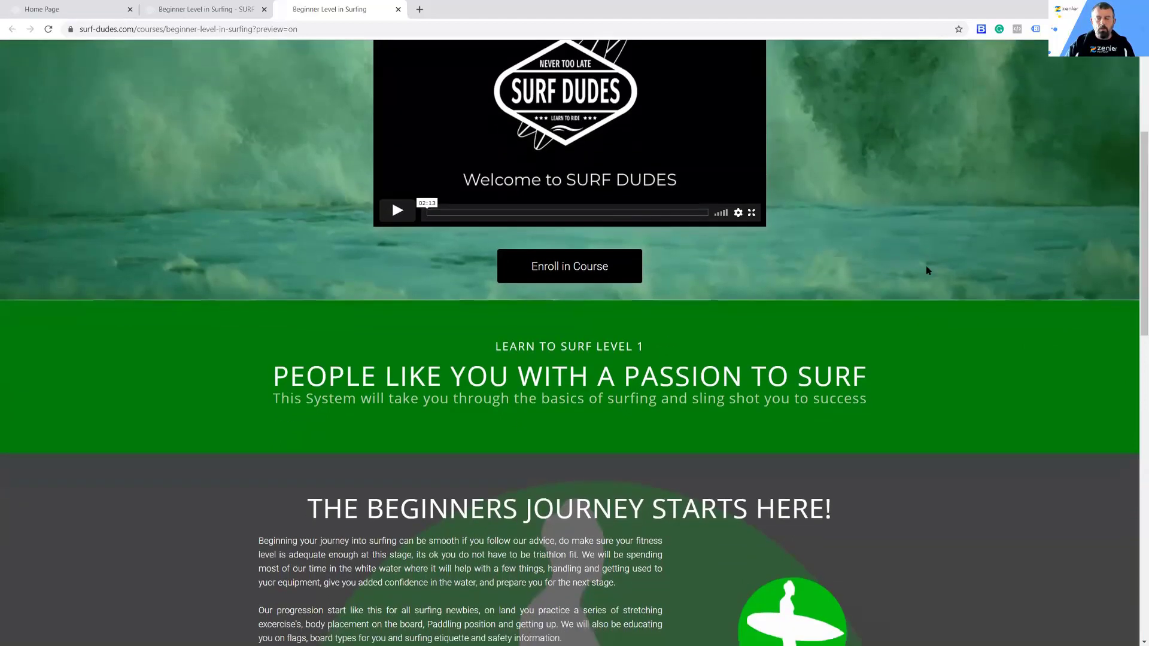
scroll(939, 259, down, 3)
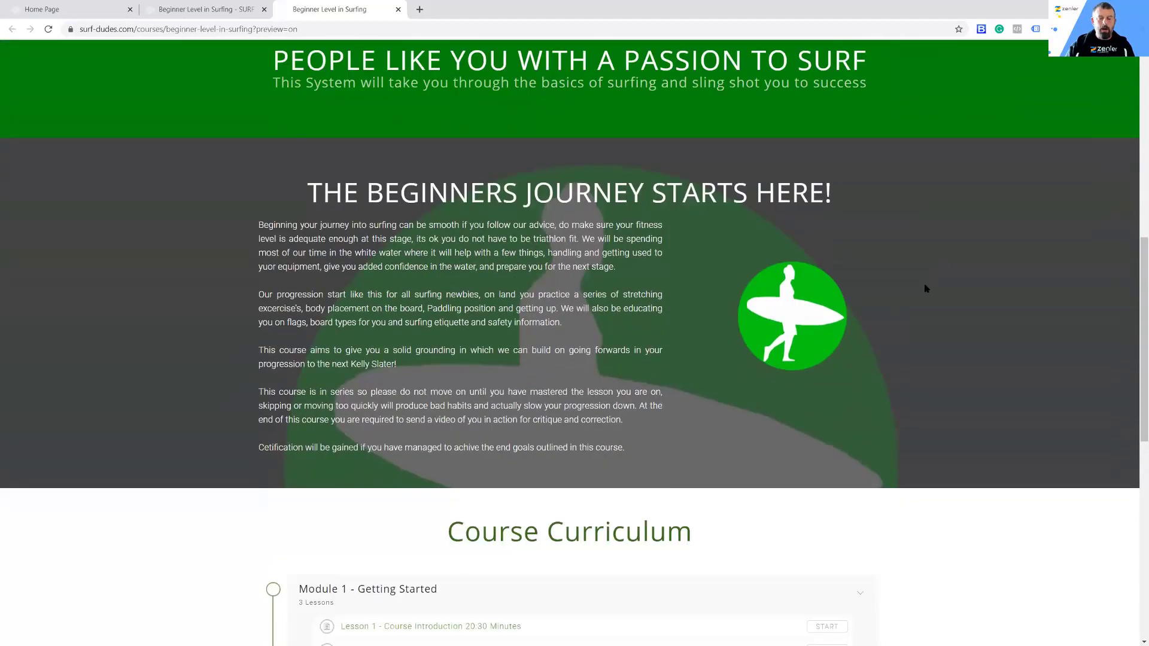
scroll(927, 287, down, 4)
scroll(926, 286, down, 3)
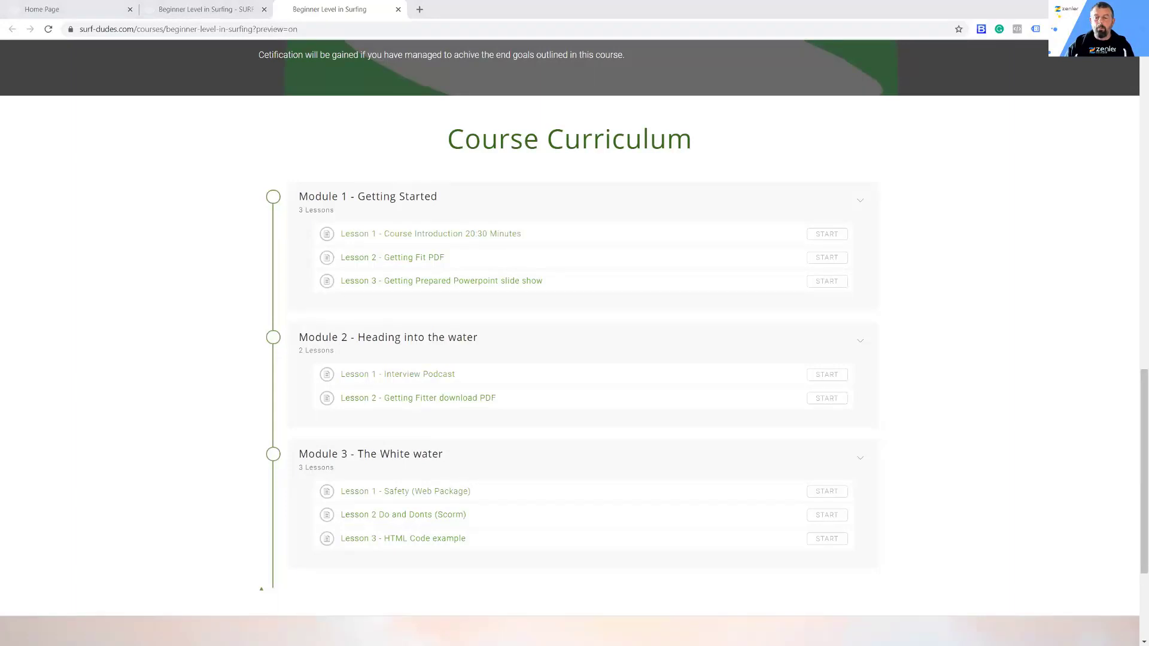
Step: Switch to the workshop folder in File Explorer and open the Beginners Surfing Course folder inside COURSE-LESSONS
drag(0, 96, 423, 97)
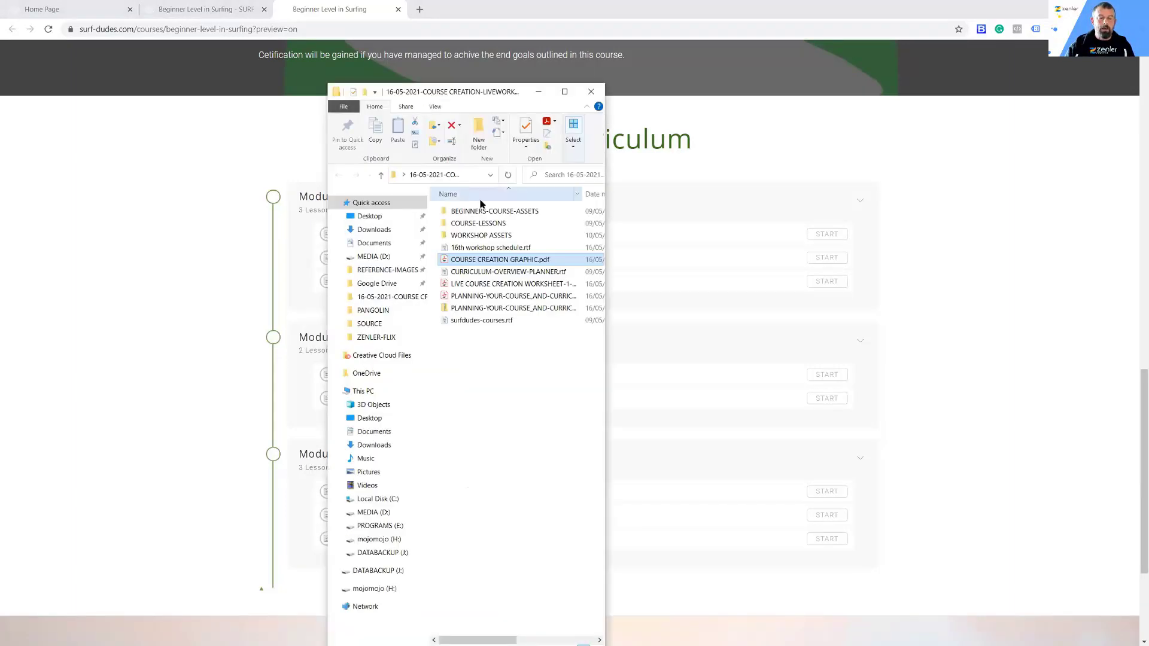
double_click(478, 223)
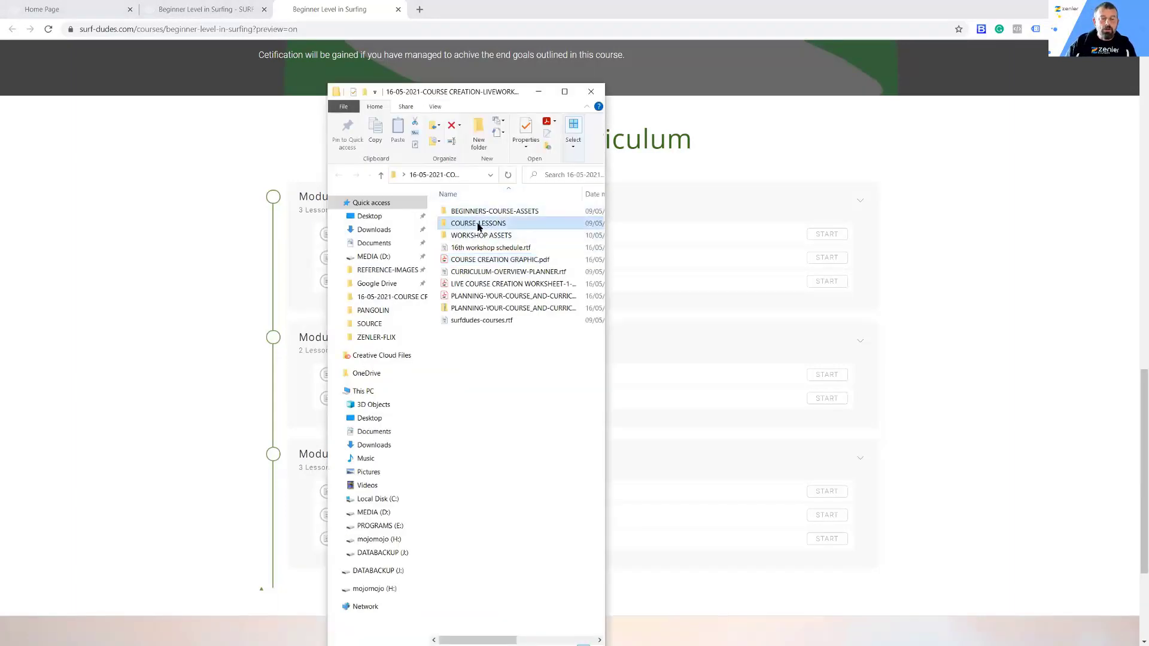
click(563, 91)
double_click(172, 127)
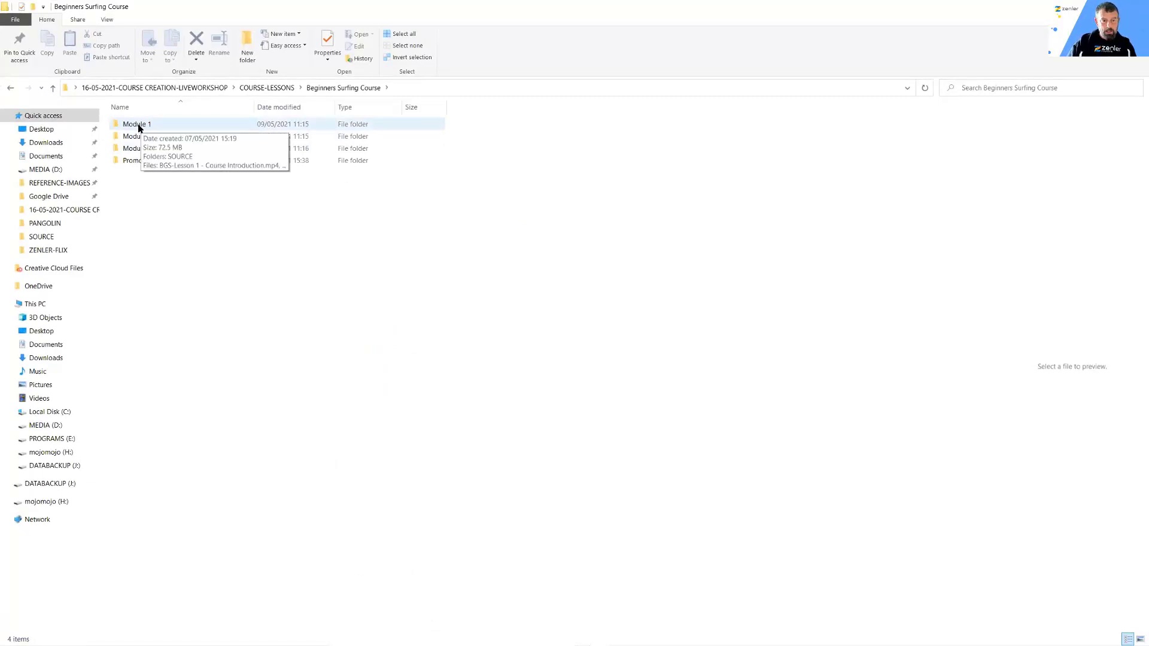
Step: Shrink the folder window over the sales page and open Module 1 to compare its files with the curriculum
drag(643, 6, 757, 106)
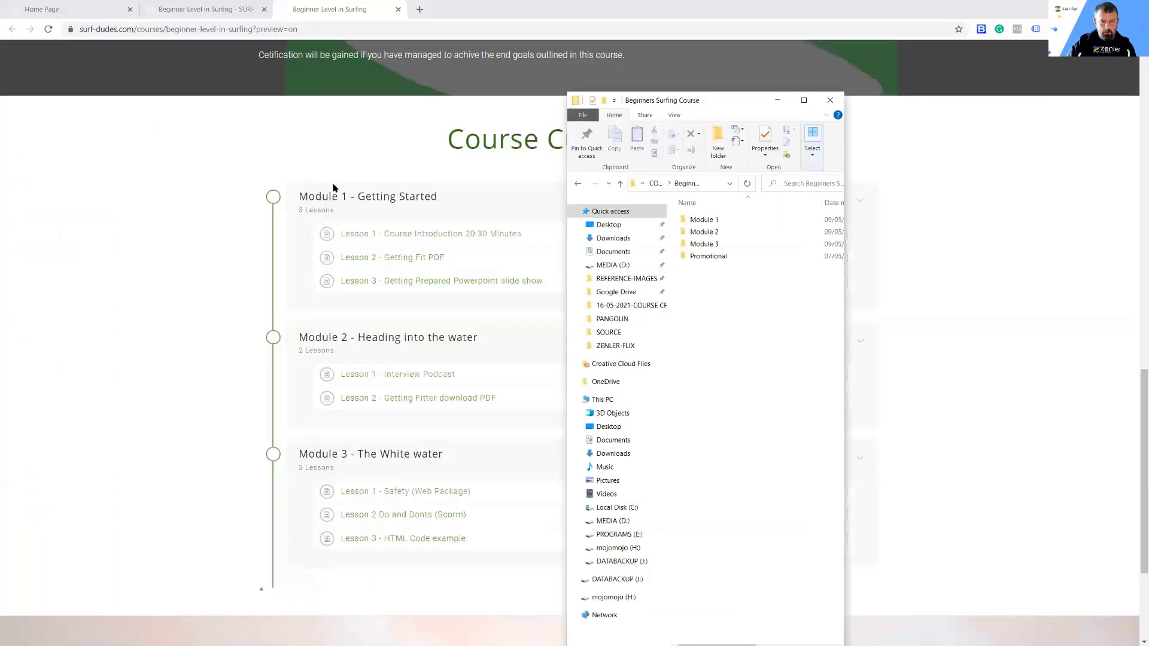
double_click(704, 220)
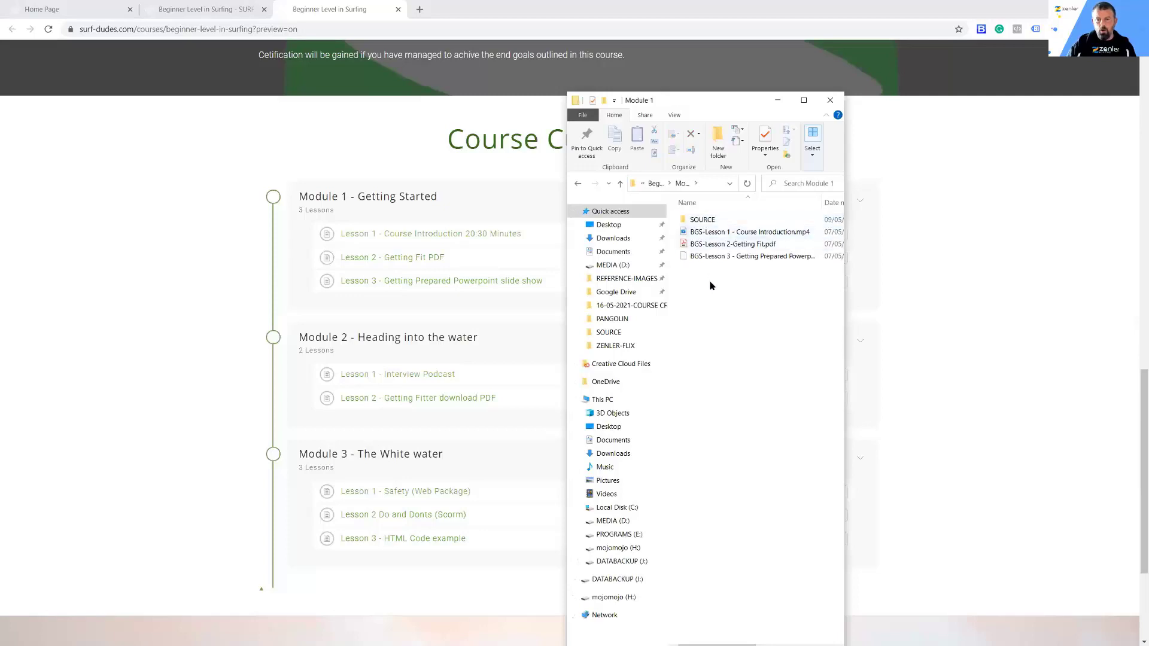
drag(705, 102, 586, 88)
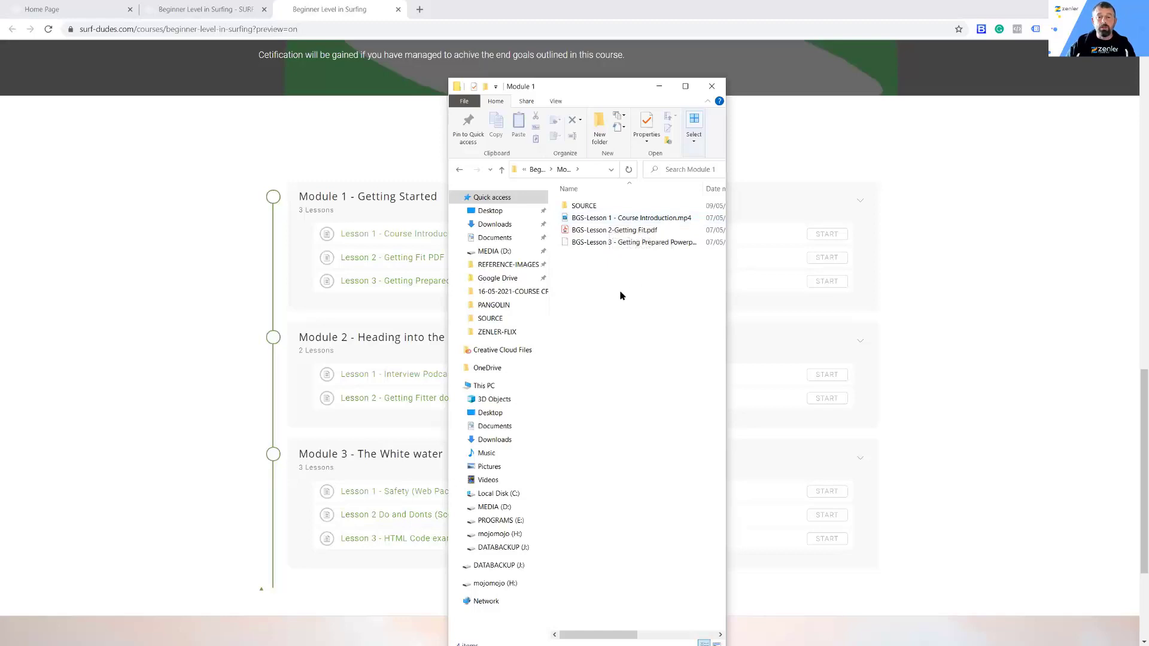
Step: Open the Module 2 folder and widen the window and Name column to read its full file names beside the curriculum
click(459, 171)
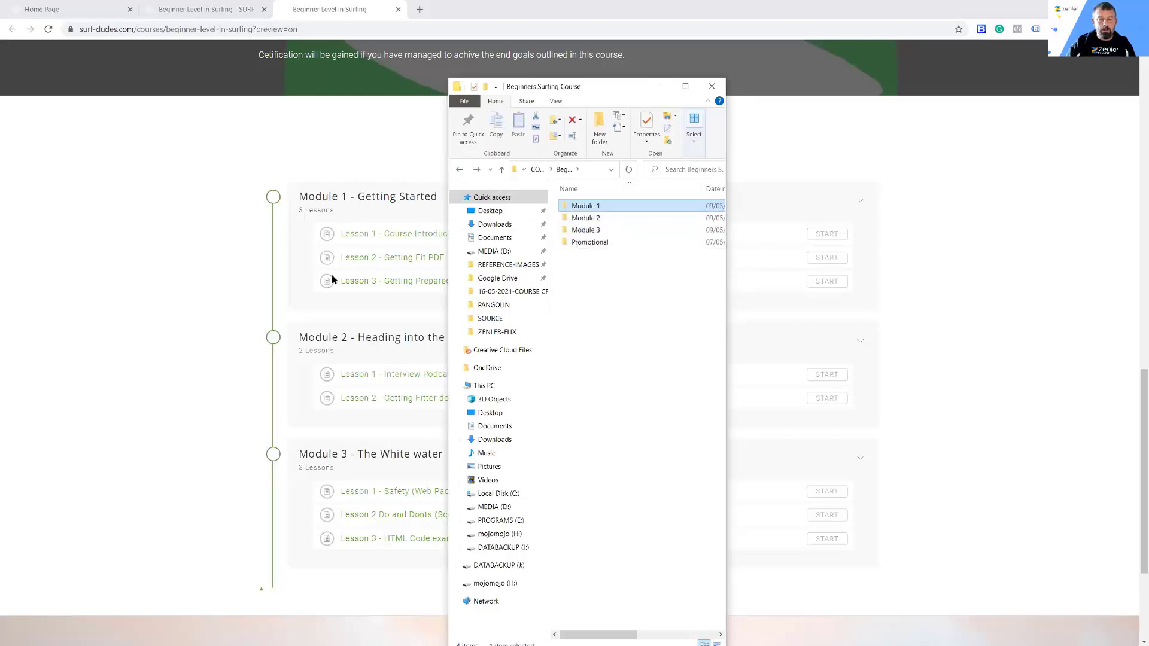
mouse_move(580, 220)
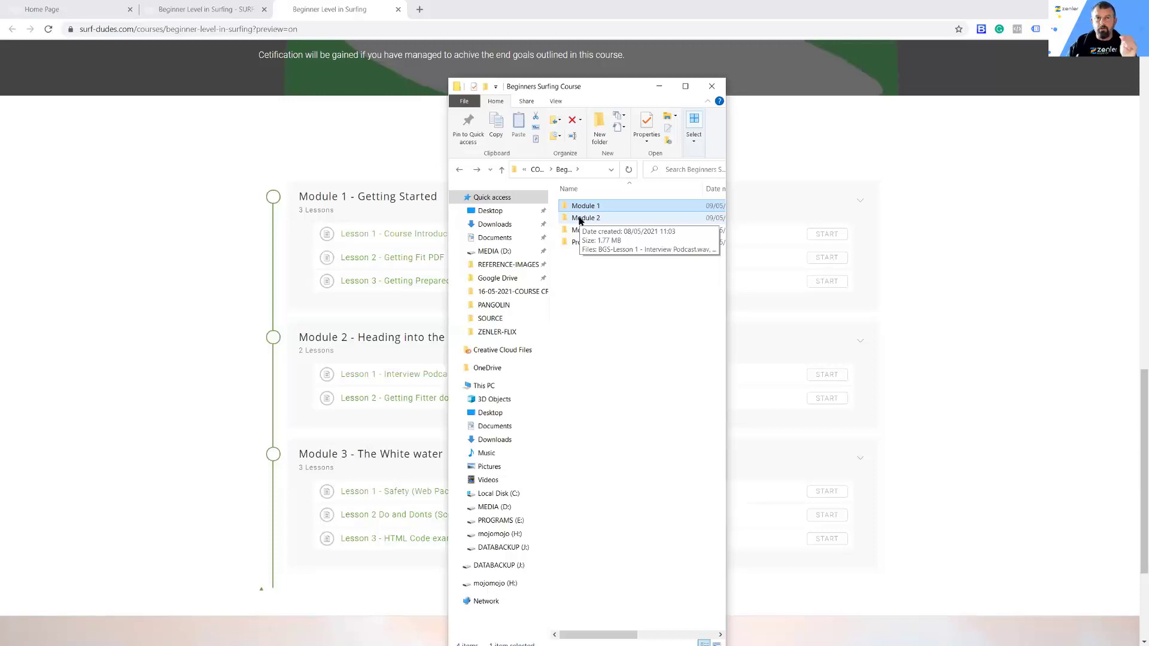
double_click(590, 219)
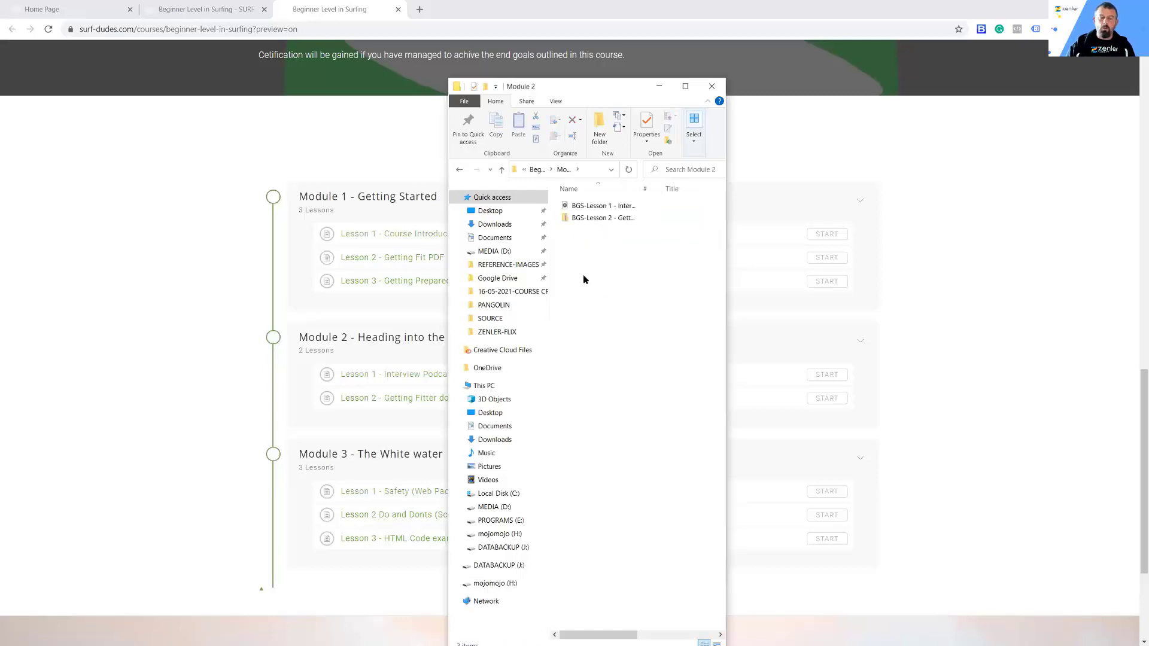
drag(597, 90, 670, 91)
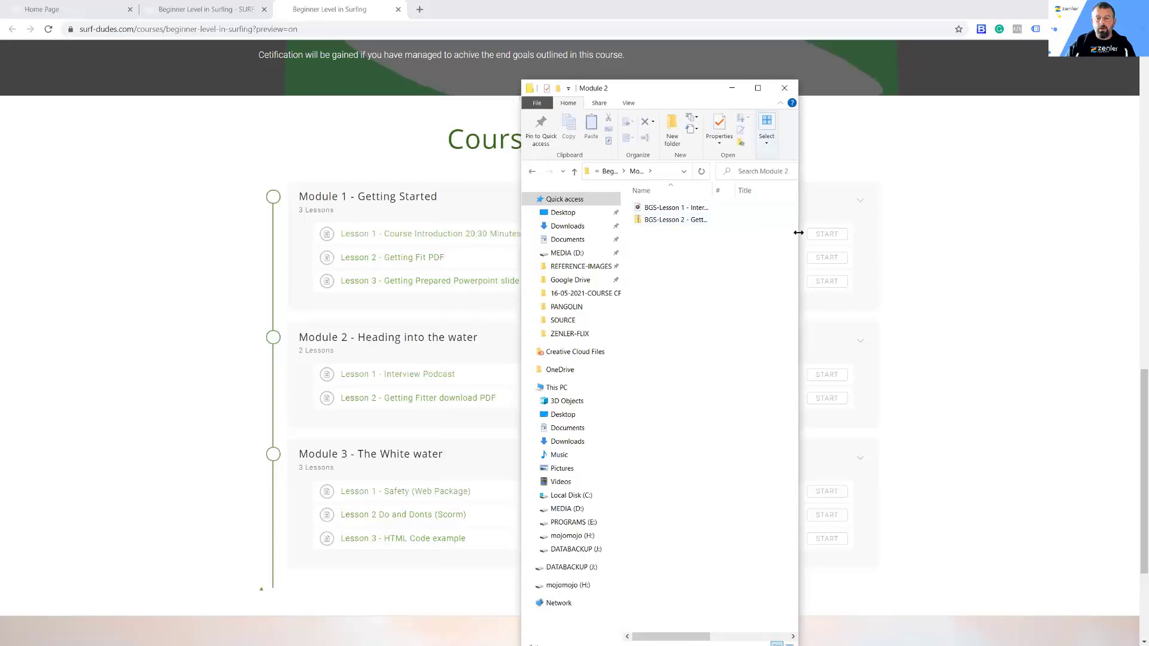
drag(798, 232, 1011, 232)
drag(712, 190, 837, 191)
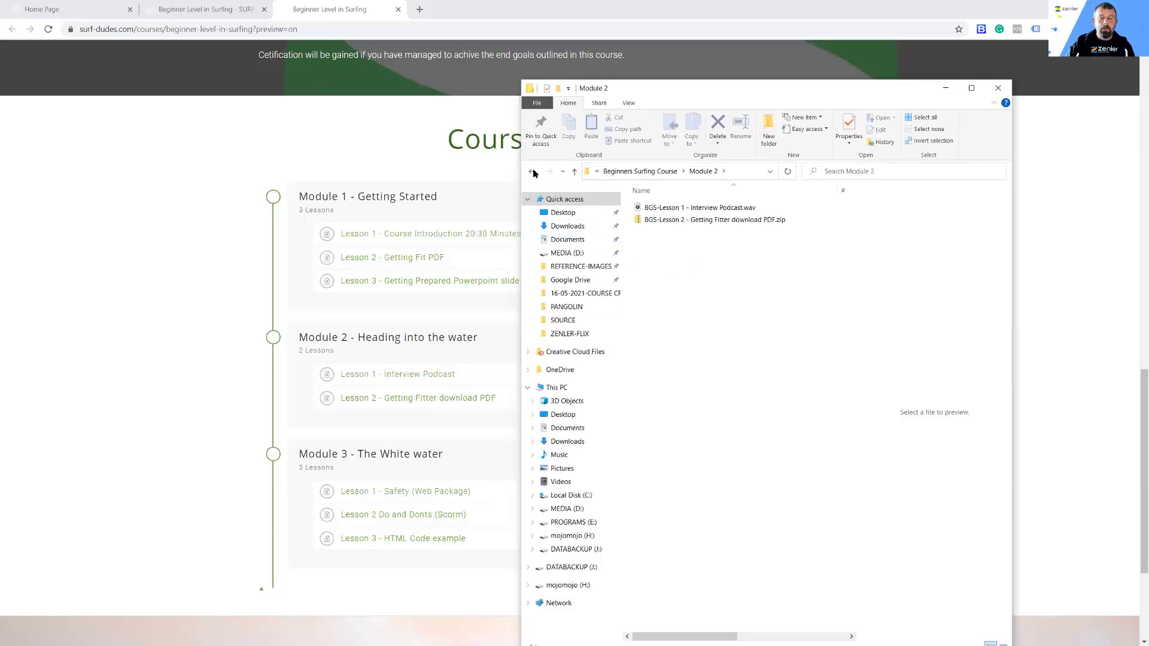
Step: Examine the Module 3 folder's files with a wider Name column, and return to the Beginners Surfing Course folder
click(574, 171)
double_click(652, 231)
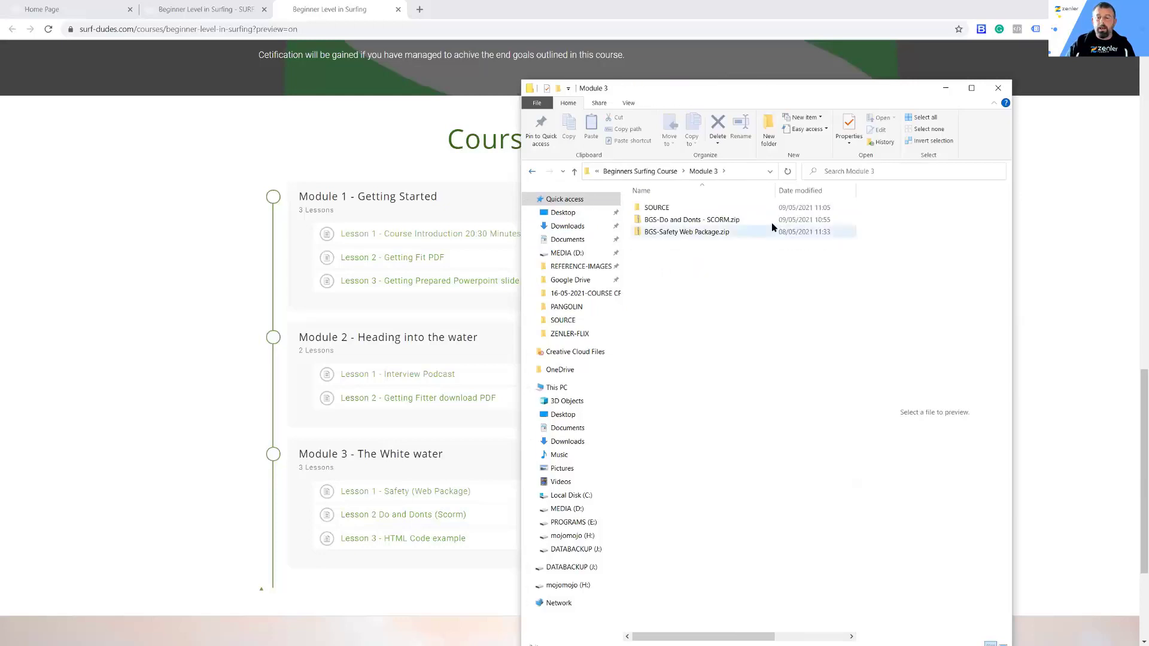
drag(772, 191, 817, 191)
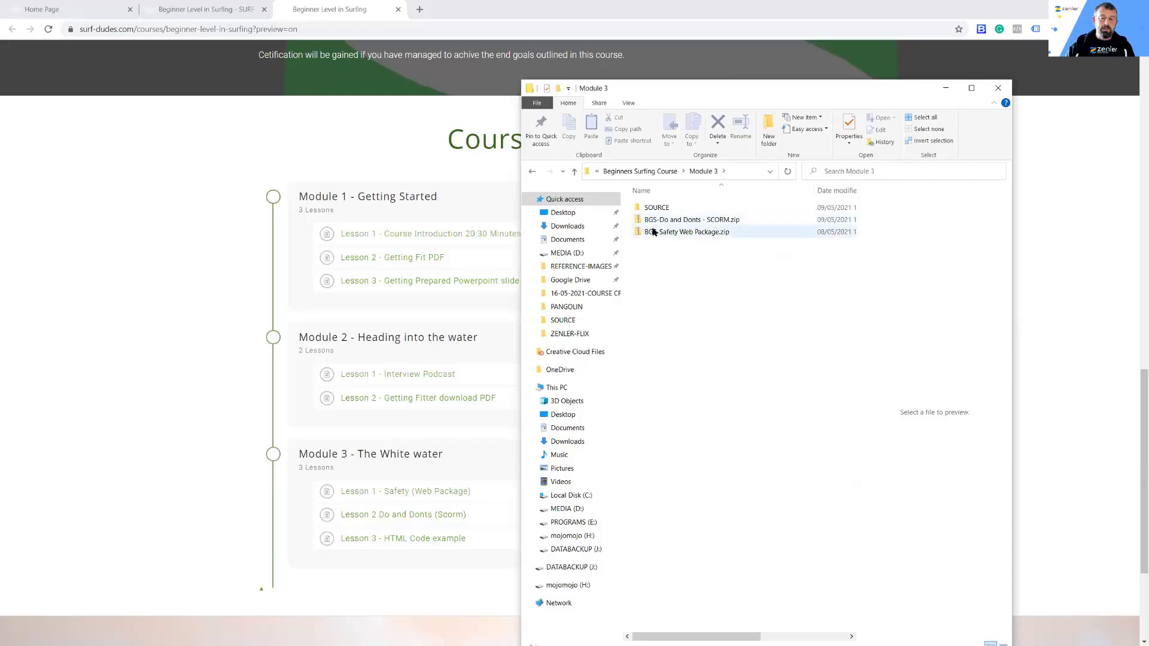
click(532, 173)
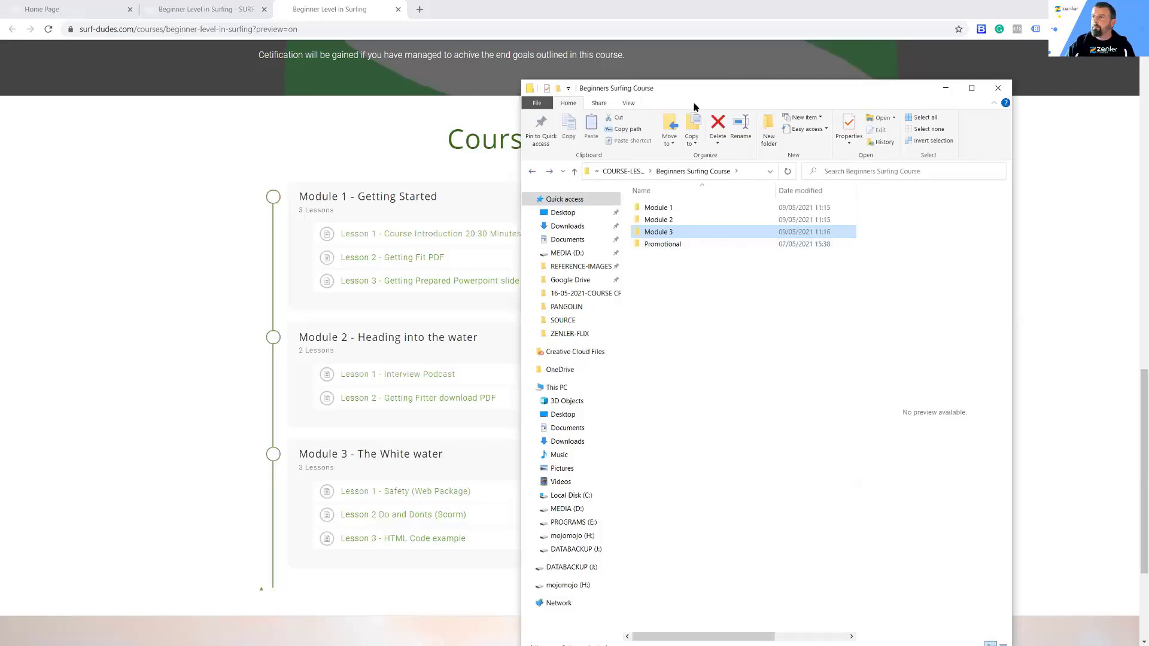
Step: Return to the course admin page in the browser and open Lesson 1 - Course Introduction in the curriculum for editing
key(alt+Tab)
click(207, 11)
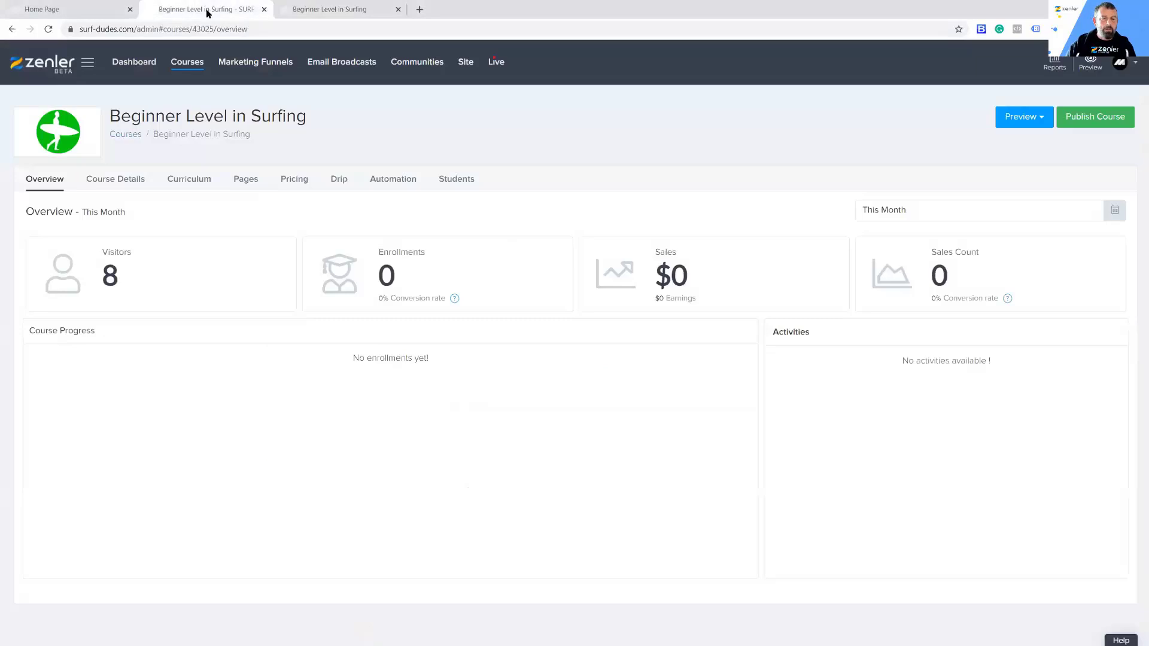
click(203, 186)
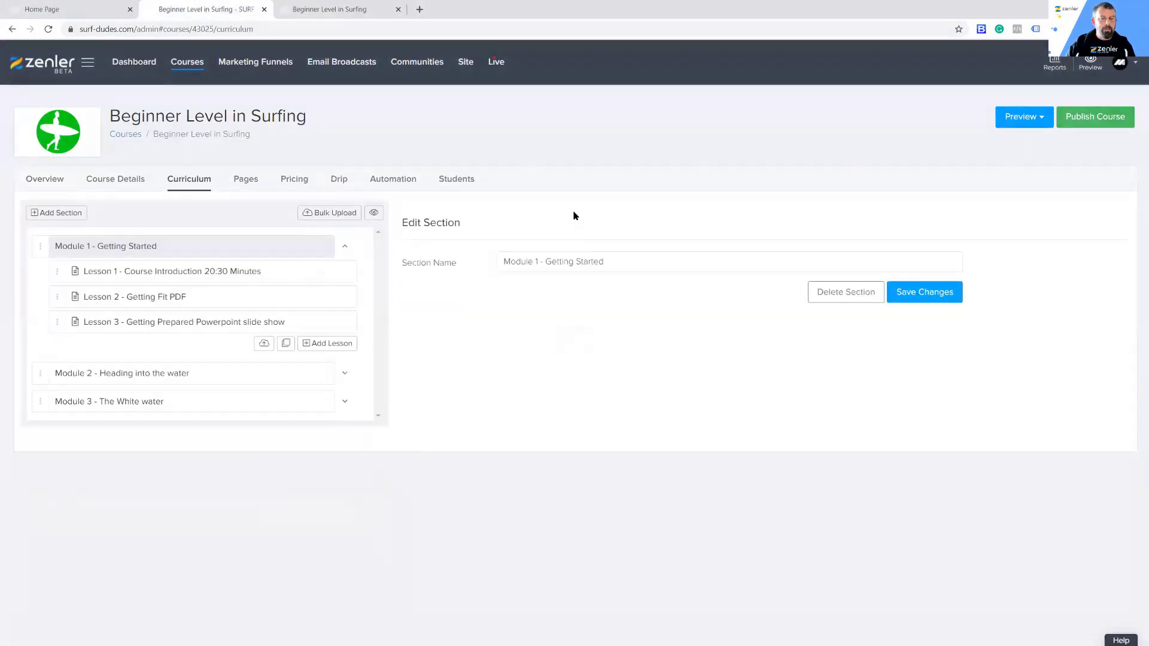
click(225, 276)
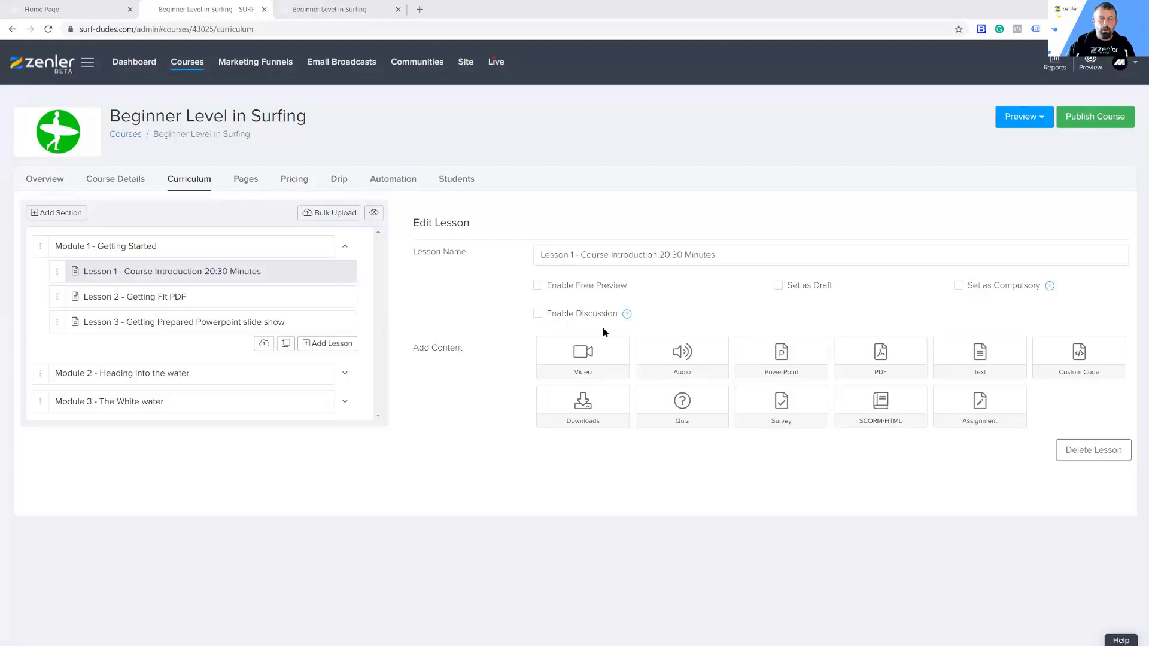
click(142, 275)
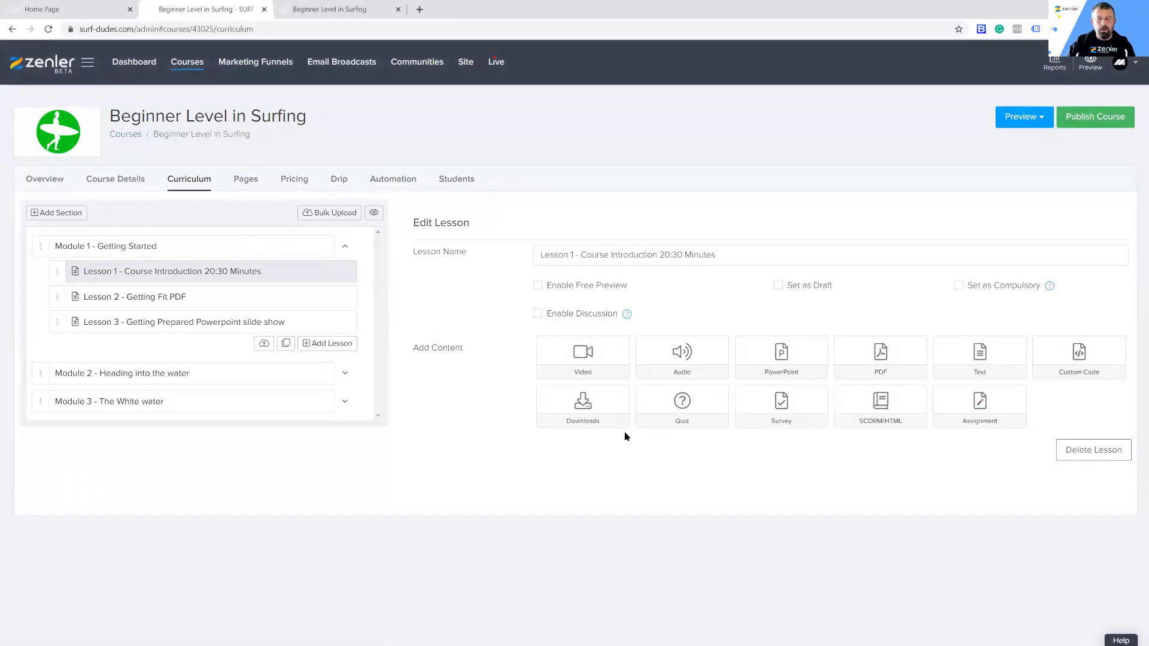
Step: Upload BGS-Lesson 1 - Course Introduction.mp4 from the Module 1 folder as Lesson 1's video, waiting for the page to respond
click(582, 354)
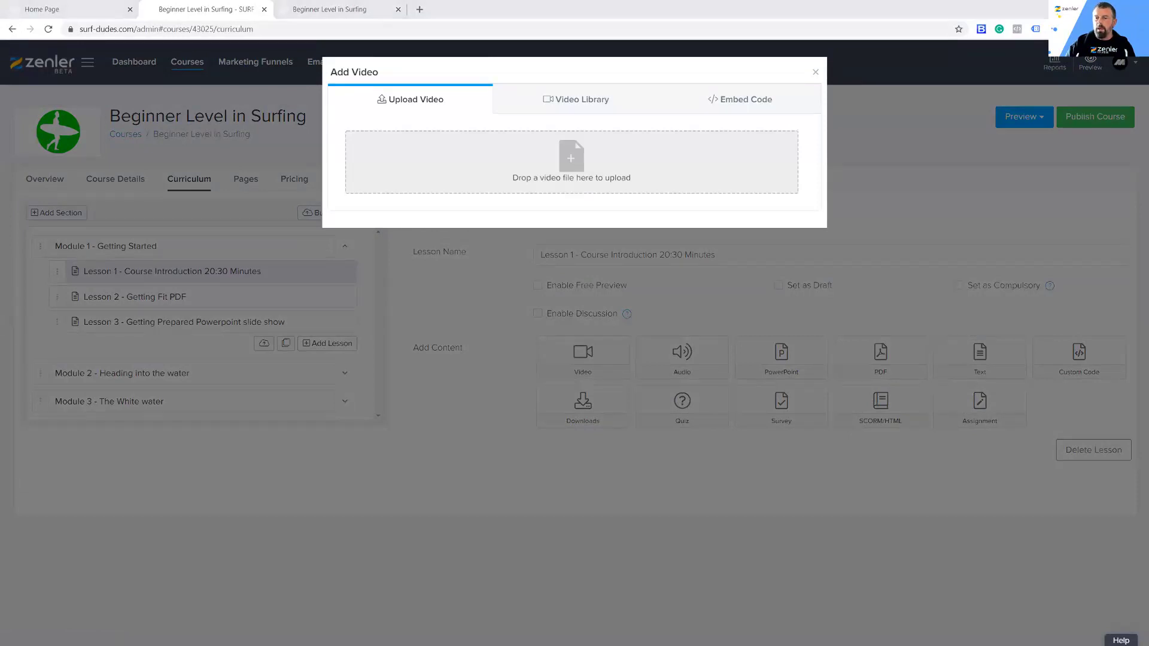
key(alt+Tab)
drag(948, 298, 616, 178)
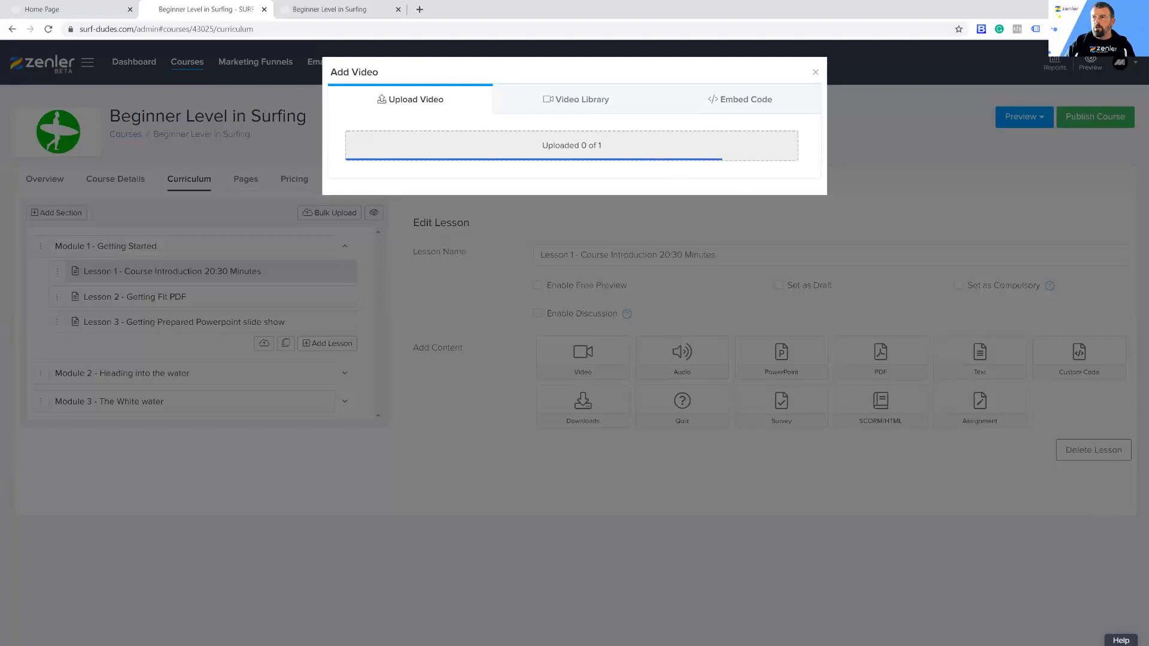
key(alt+Tab)
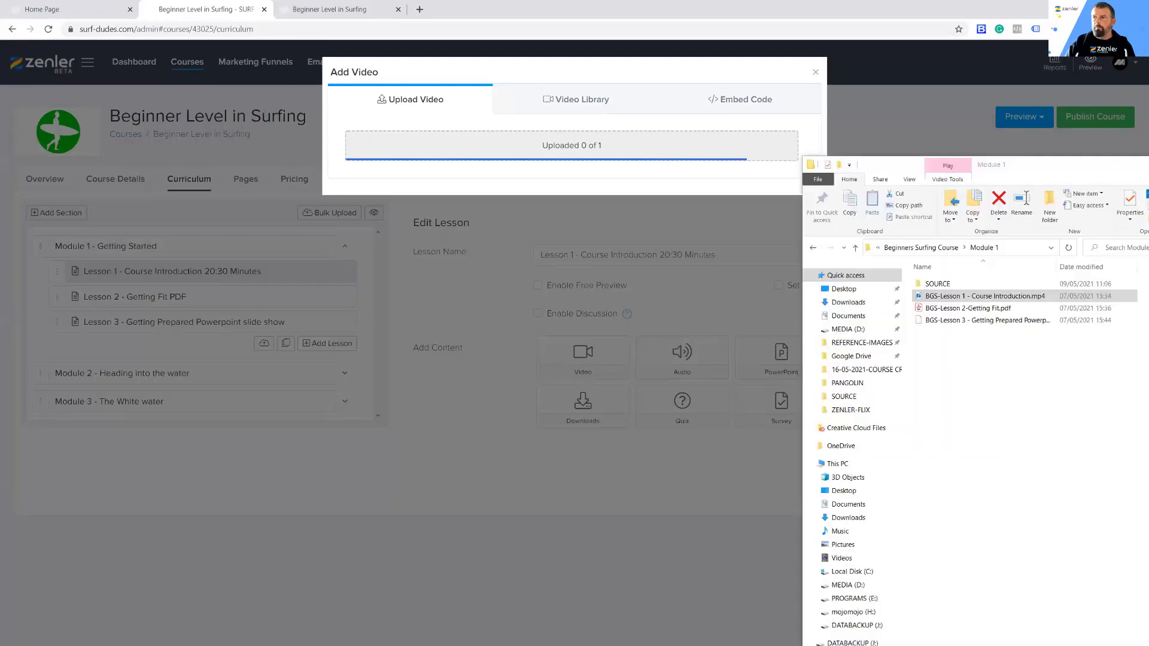
key(alt+Tab)
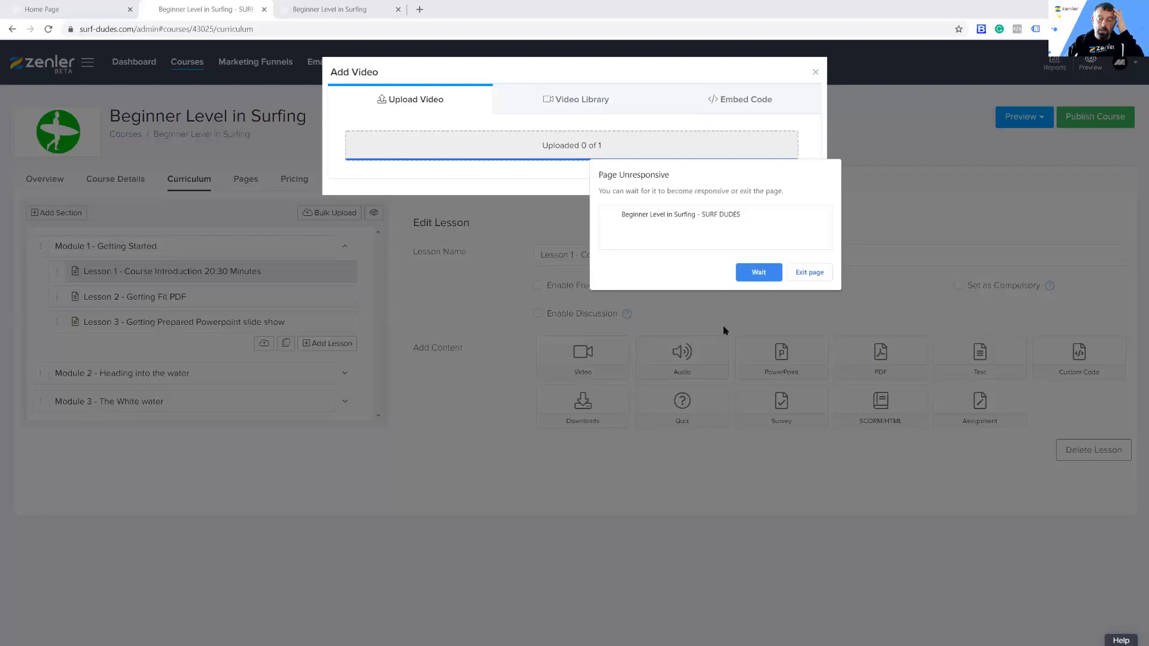
click(759, 273)
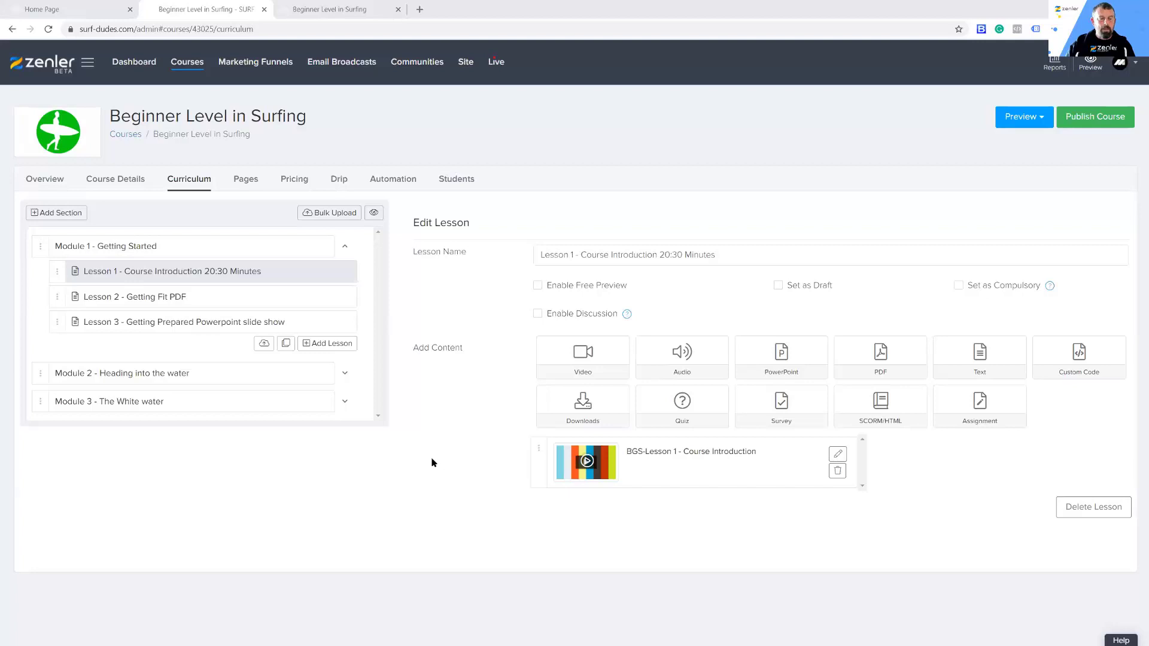
Step: Upload BGS-Lesson 2-Getting Fit.pdf from the Module 1 folder as the PDF content of Lesson 2 - Getting Fit PDF
click(173, 297)
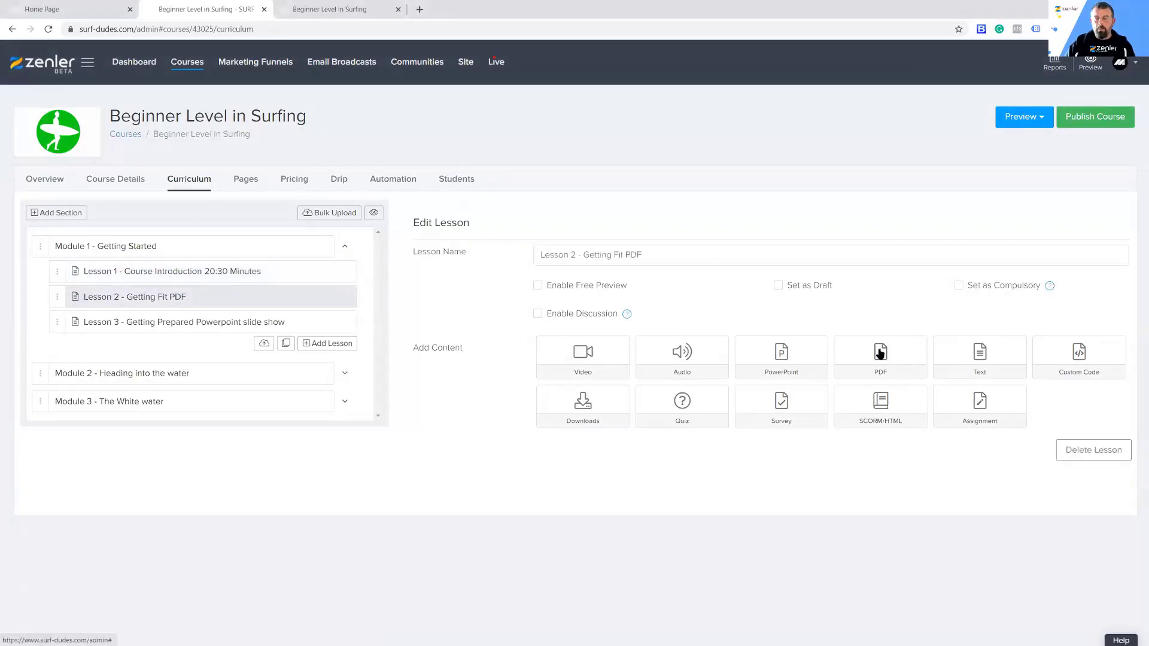
click(880, 354)
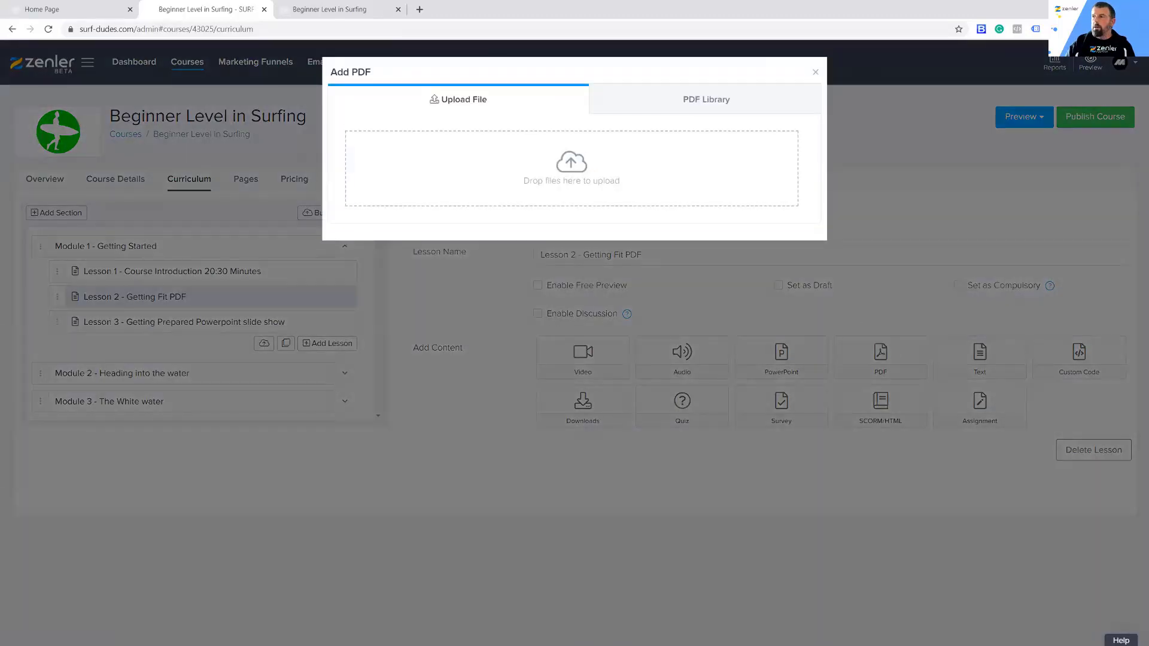
key(alt+Tab)
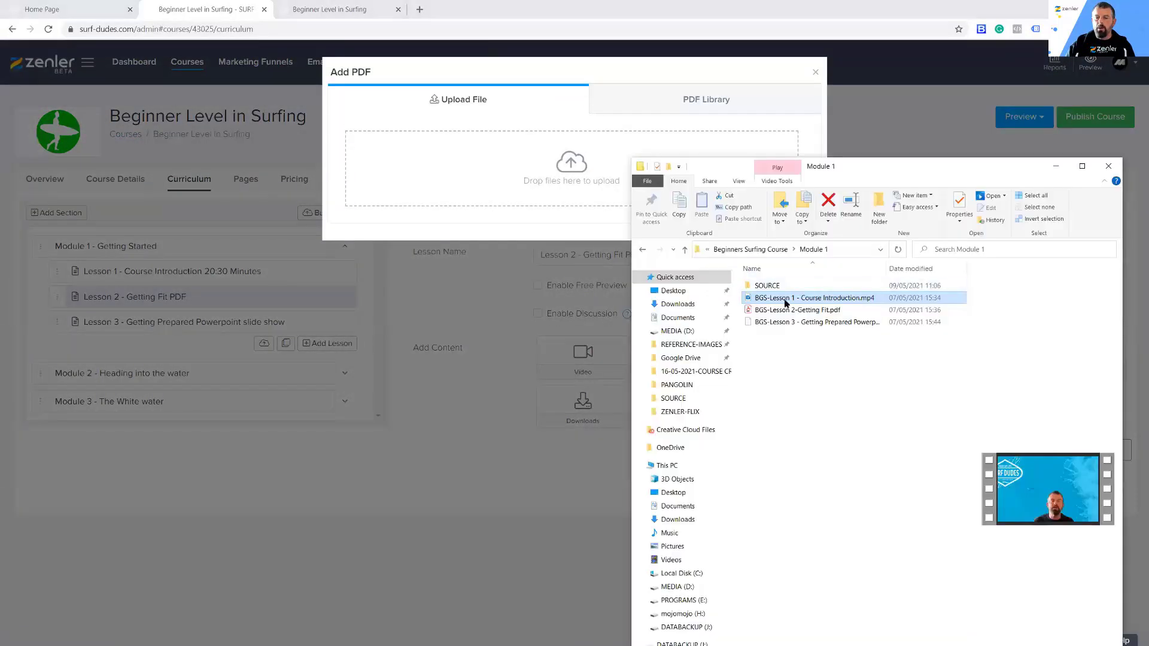
click(778, 310)
drag(770, 313, 571, 180)
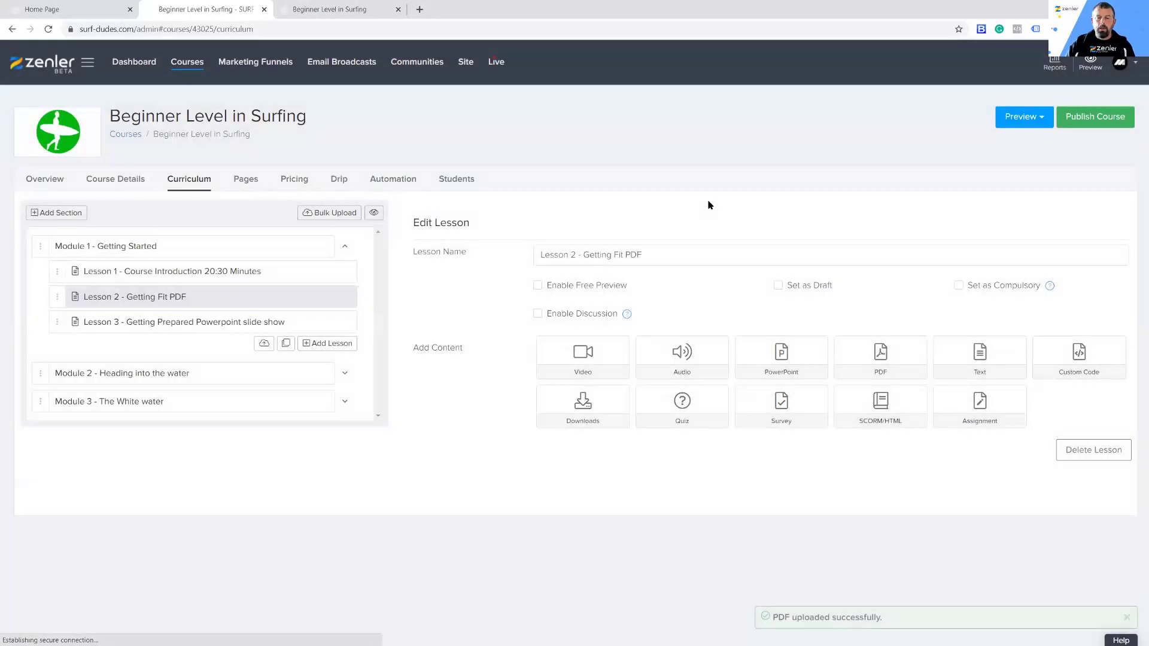
Step: Upload the BGS-Lesson 3 - Getting Prepared Powerpoint slide show file as PowerPoint content of Module 1's Lesson 3
click(205, 322)
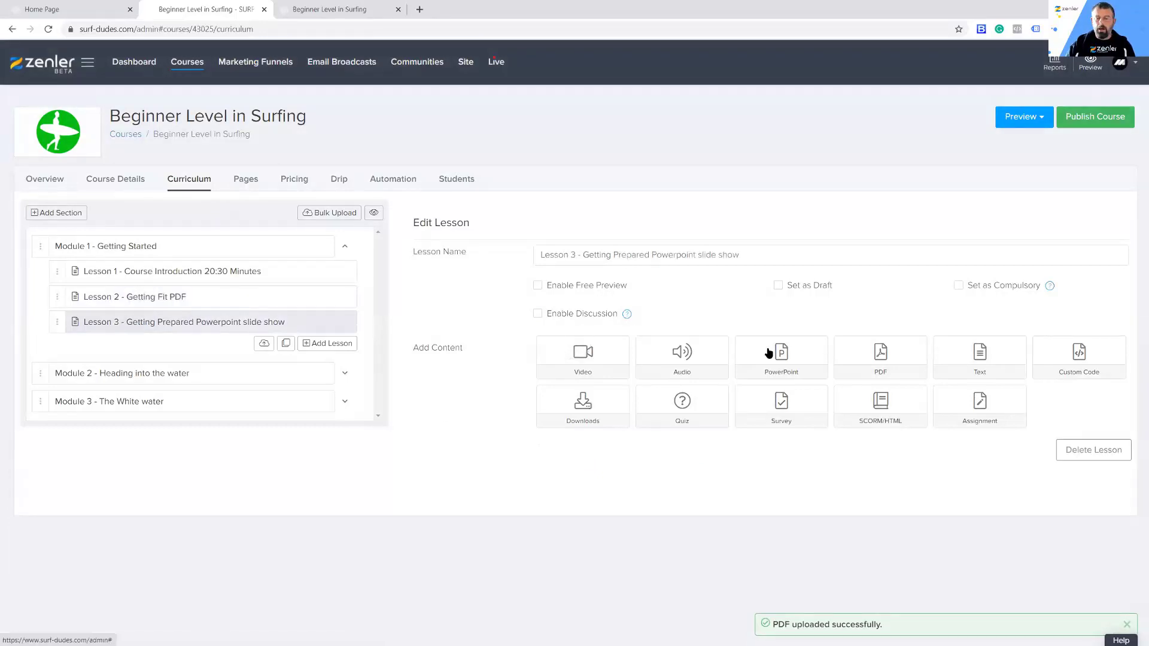
click(786, 358)
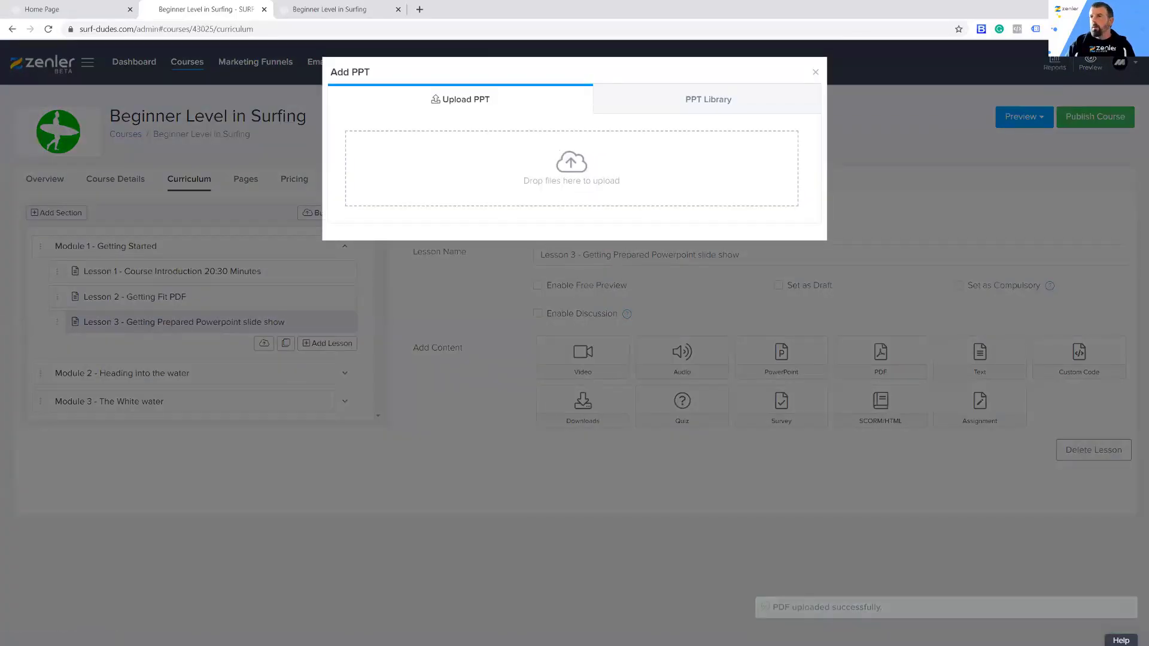
key(alt+Tab)
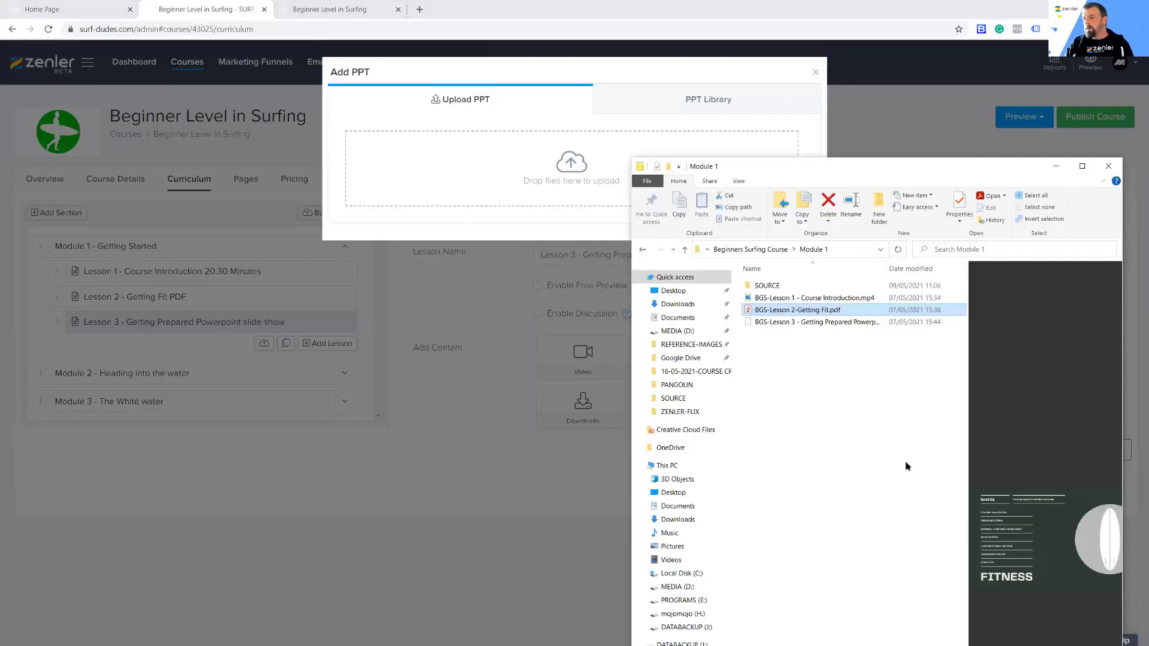
click(767, 323)
drag(767, 323, 560, 183)
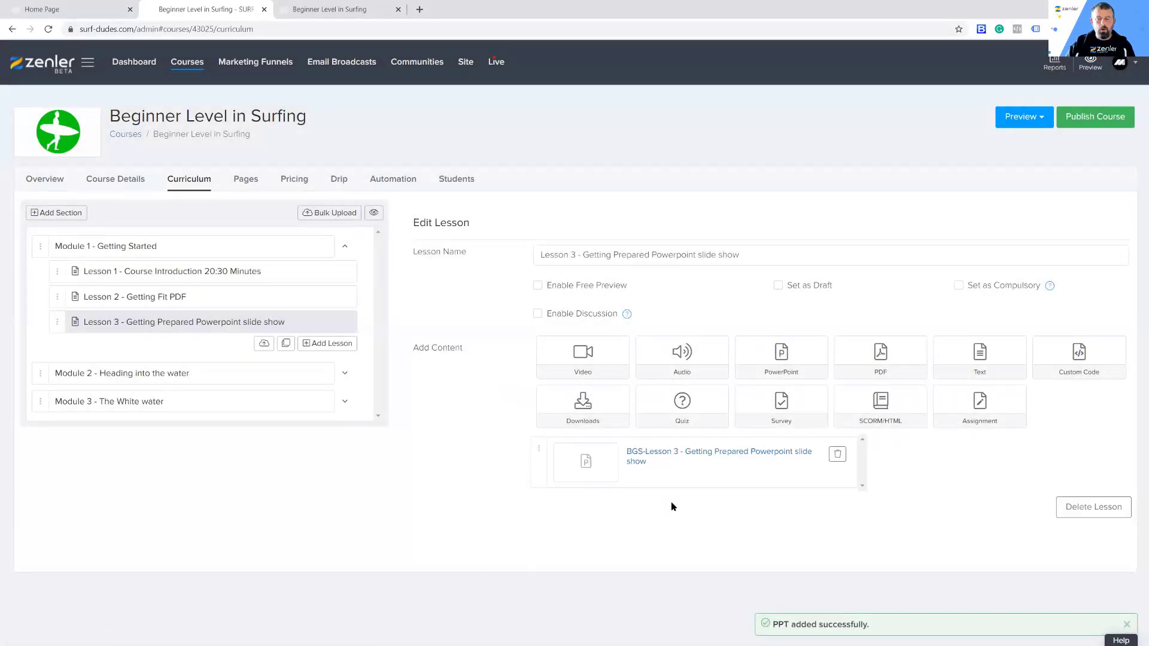
Step: Upload BGS-Lesson 1 - Interview Podcast.wav from the Module 2 folder as audio content of Module 2's Lesson 1 - Interview Podcast
click(346, 376)
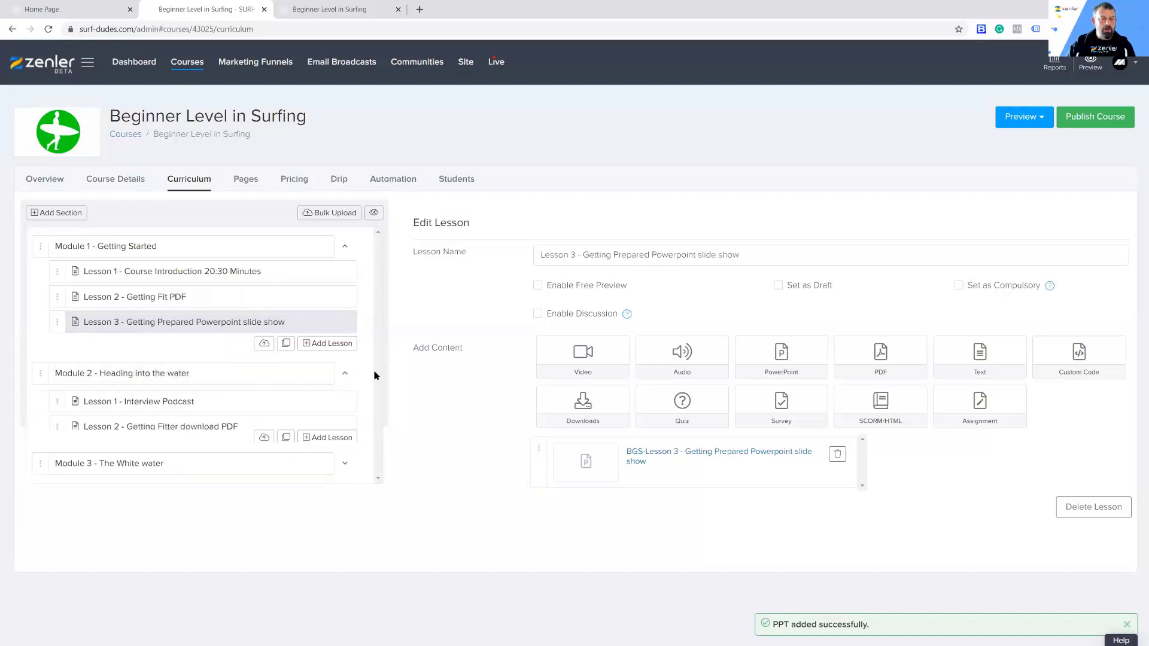
click(204, 404)
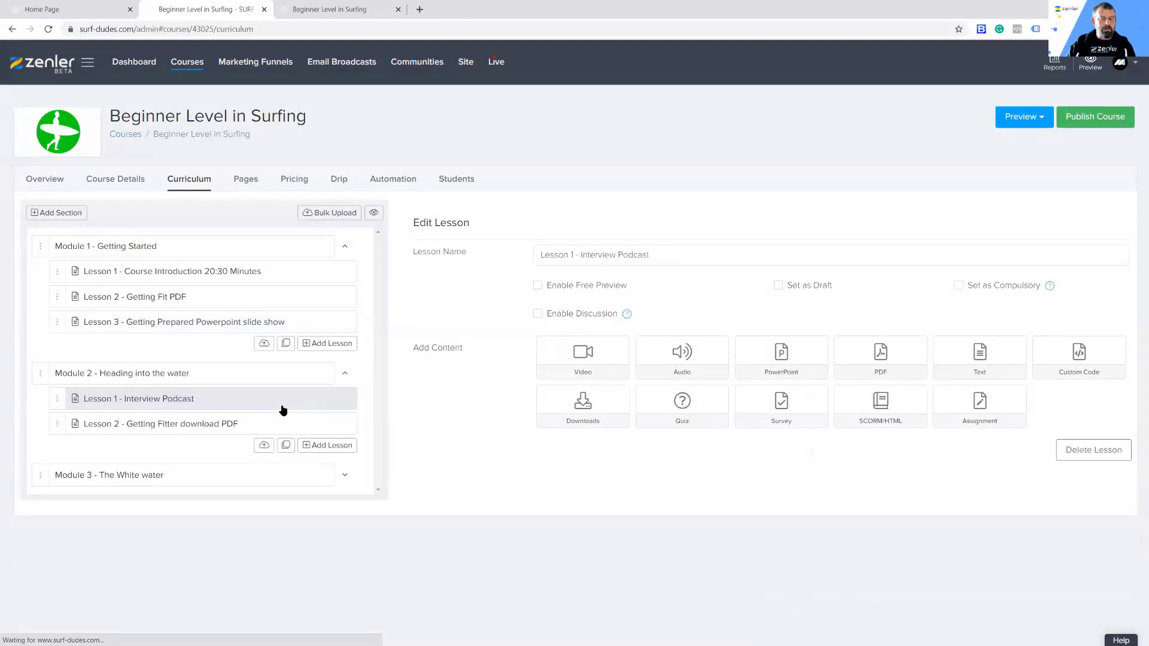
click(681, 357)
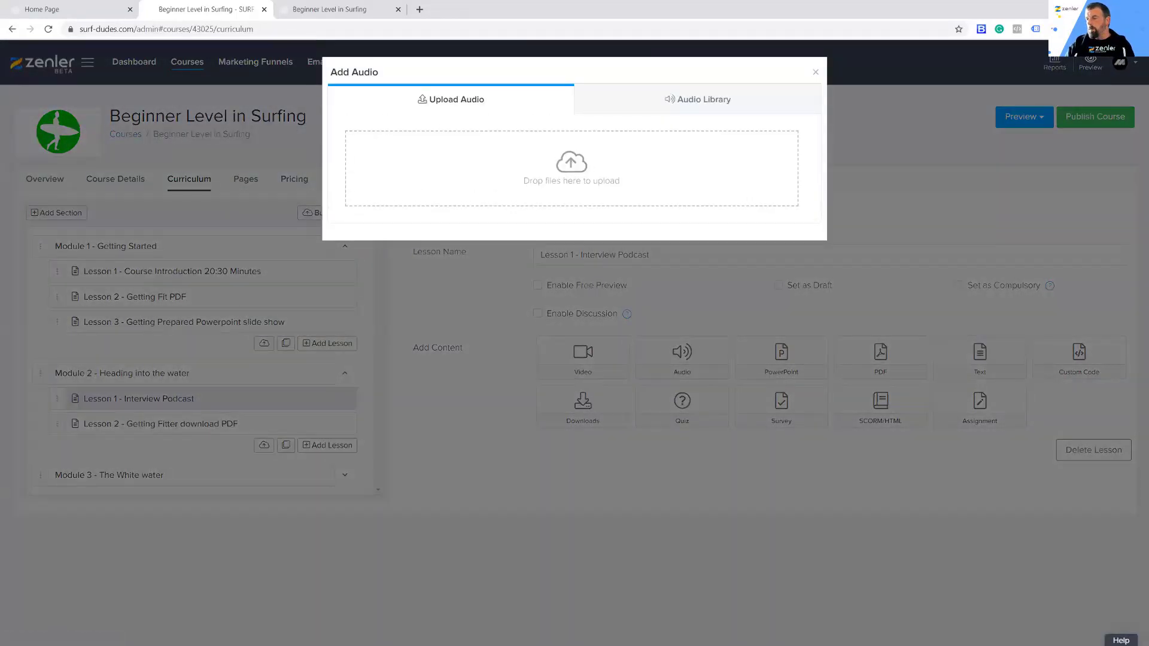
key(alt+Tab)
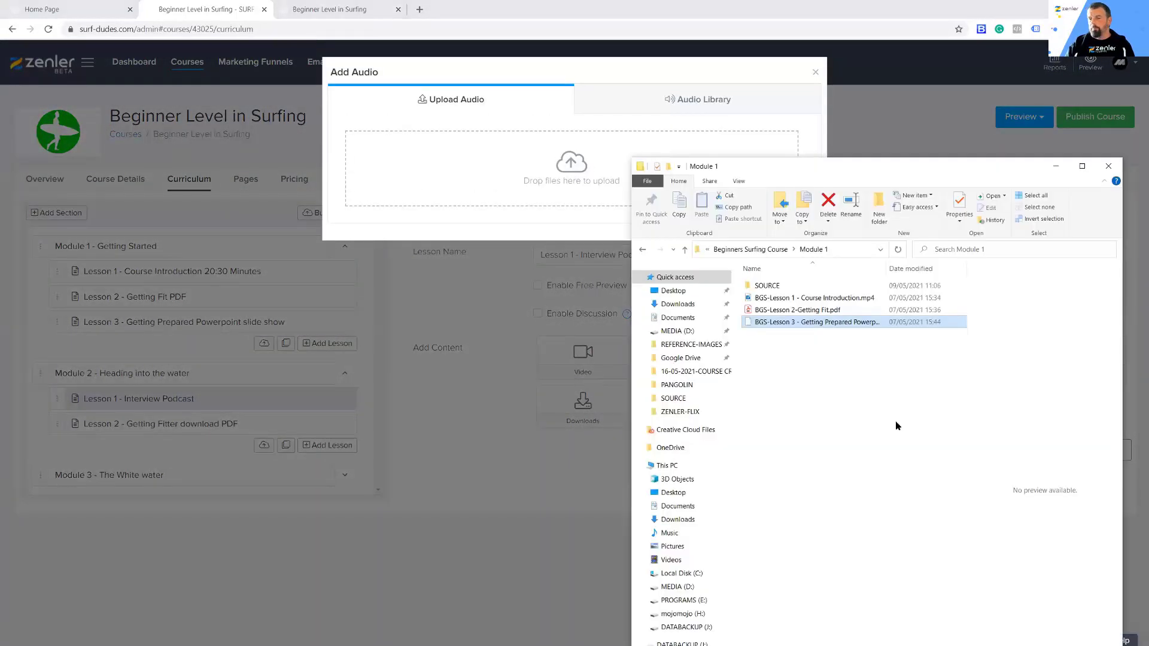
click(644, 253)
double_click(767, 298)
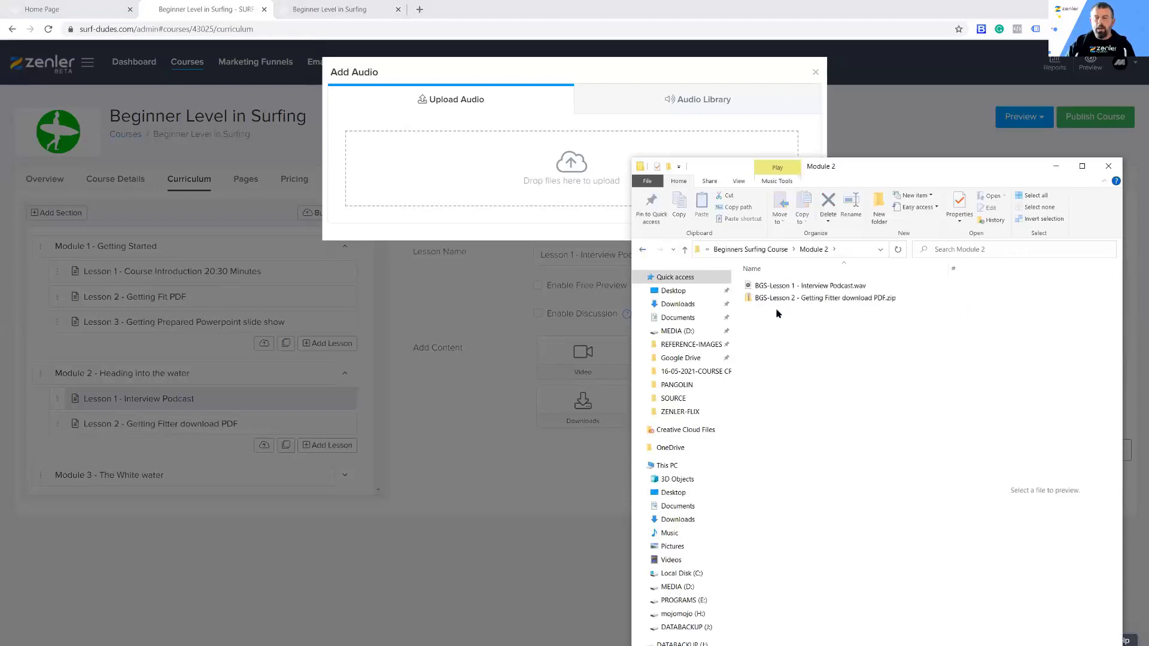
click(764, 287)
drag(635, 251, 571, 177)
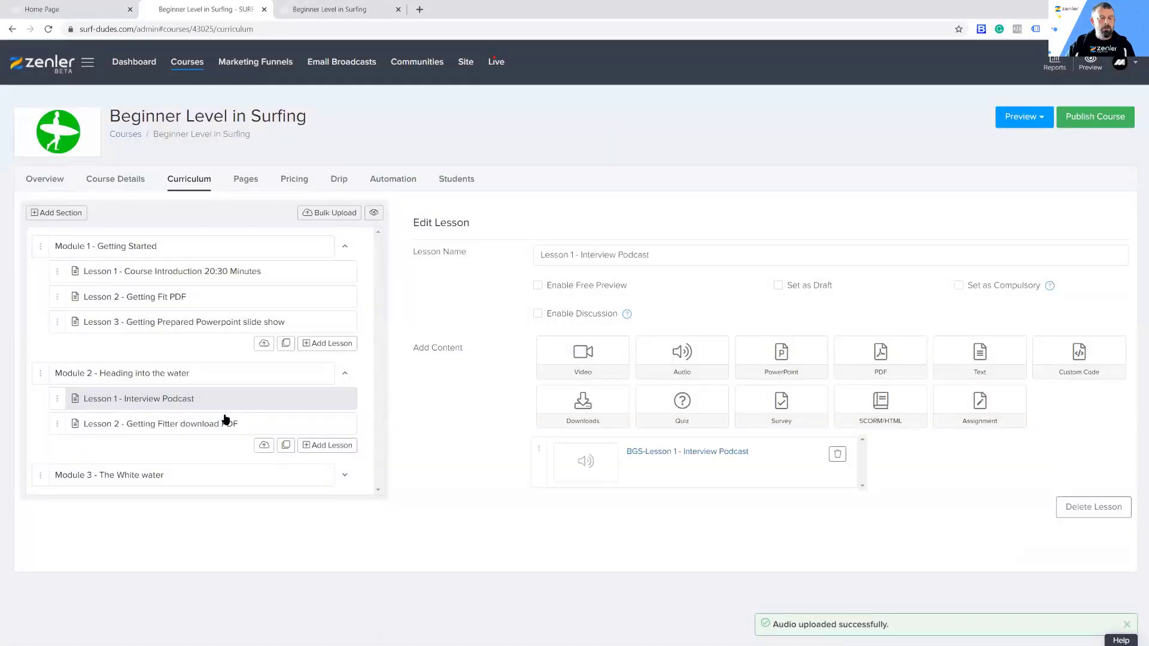
Step: Add BGS-Lesson 2 - Getting Fitter download PDF.zip from the Module 2 folder to a new download for Module 2's Lesson 2
click(216, 427)
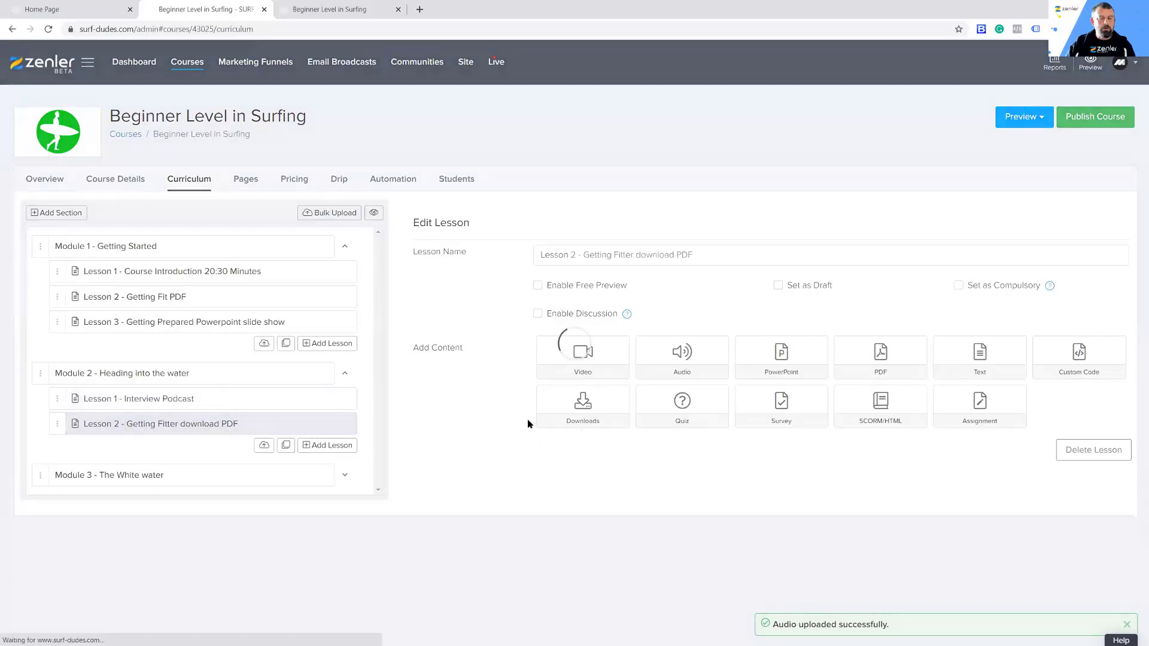
click(579, 405)
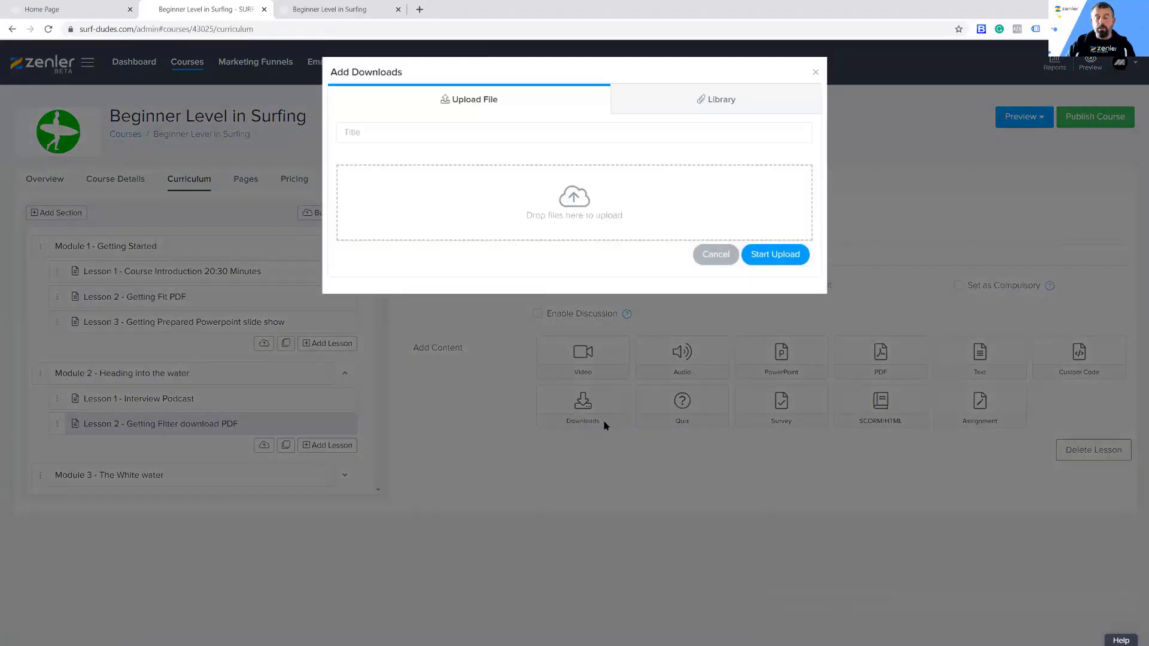
key(alt+Tab)
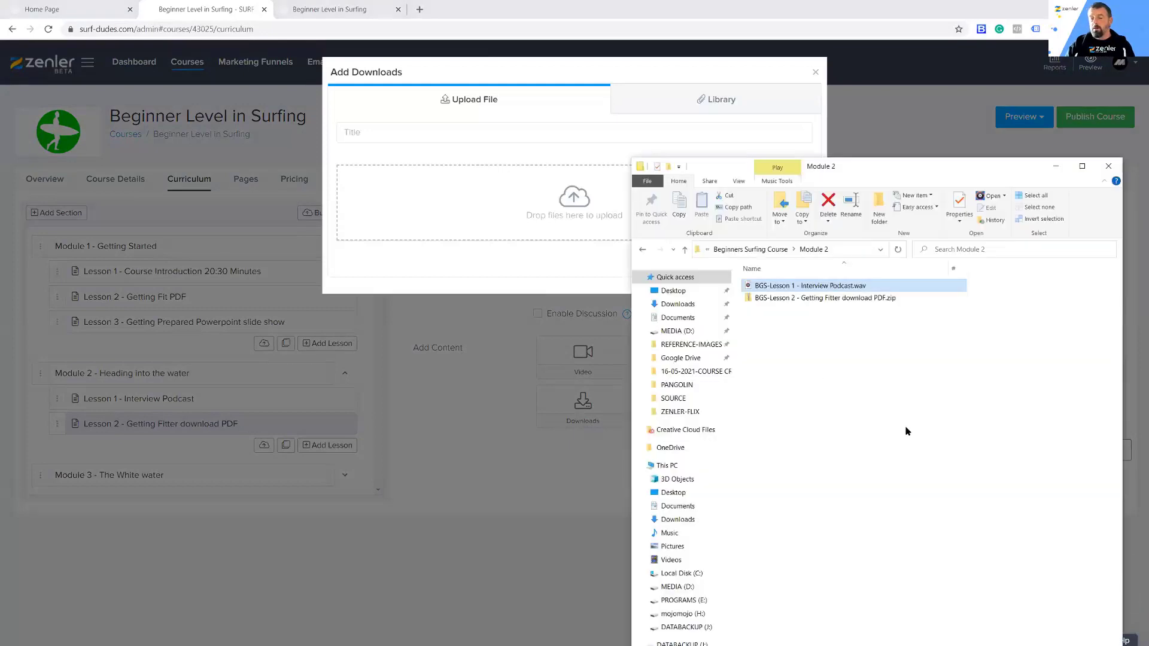
click(766, 301)
drag(759, 300, 553, 216)
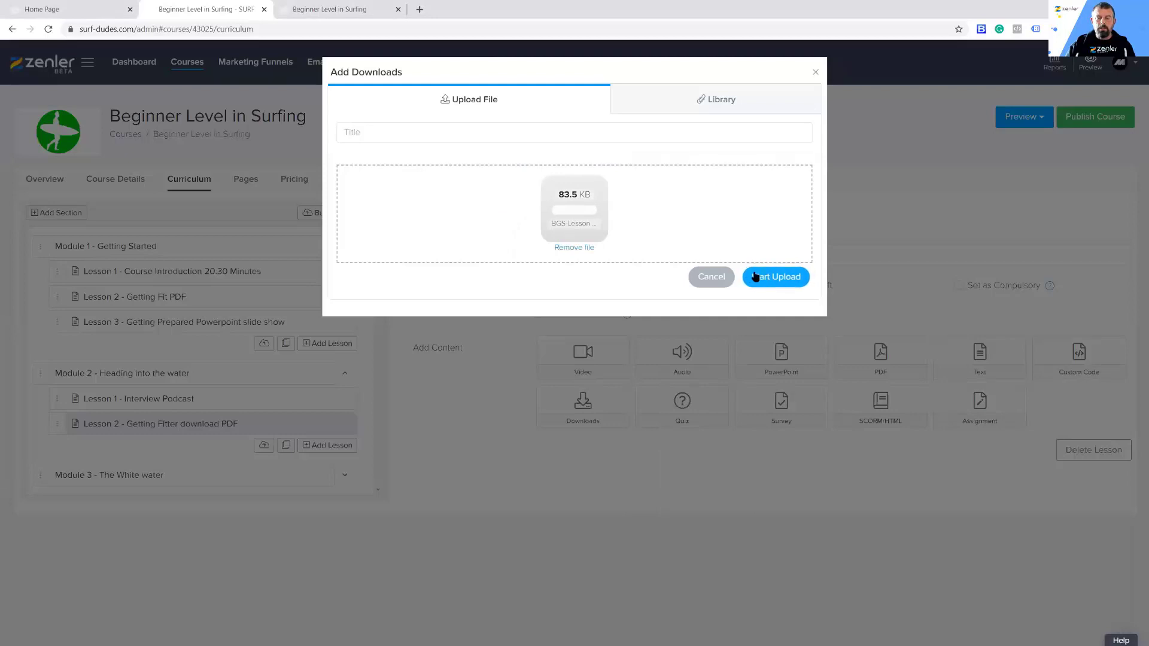
Step: Title the download DOWNLOAD THE FITNESS GUIDE and upload it to the lesson
click(380, 132)
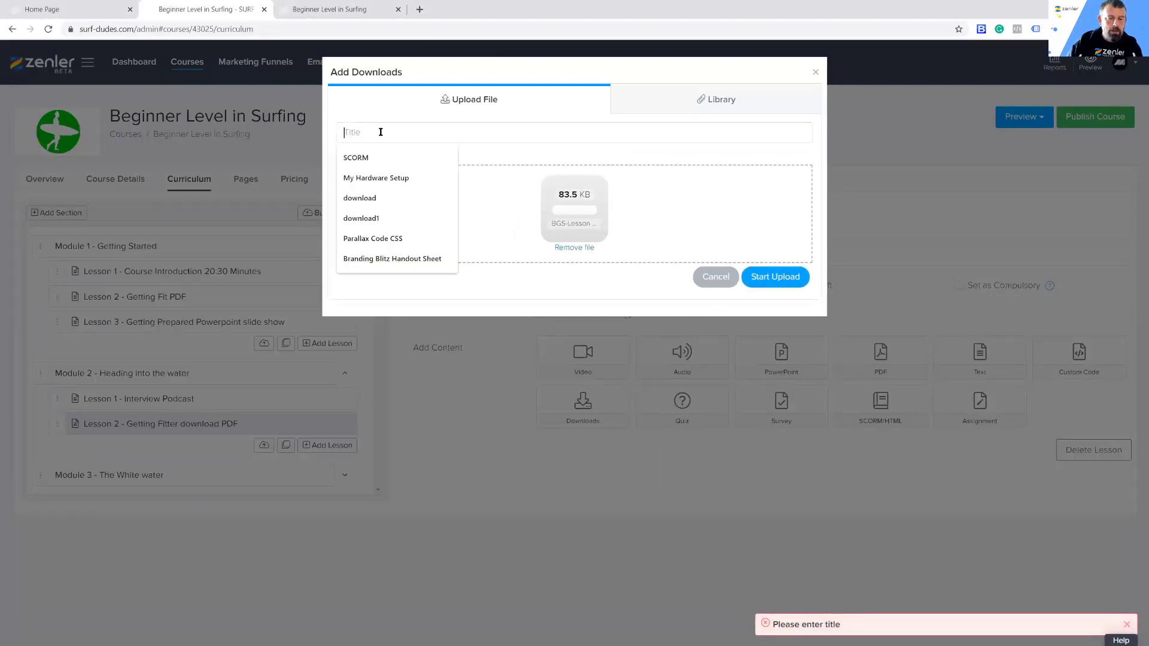
text(DOW)
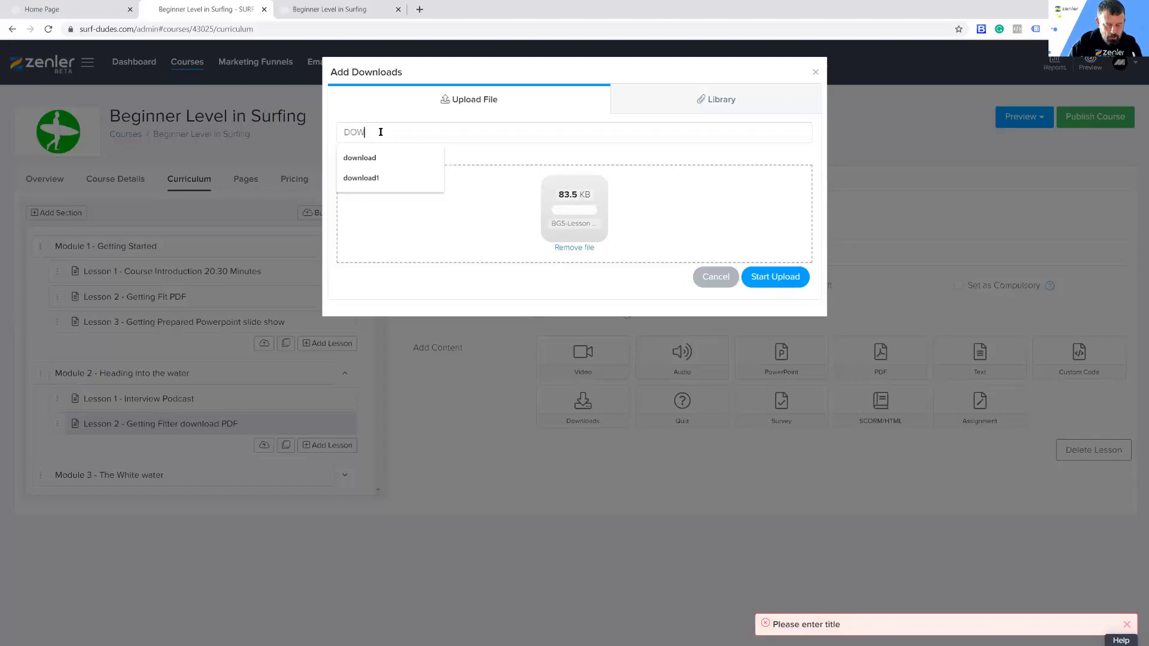
text(NLOAD)
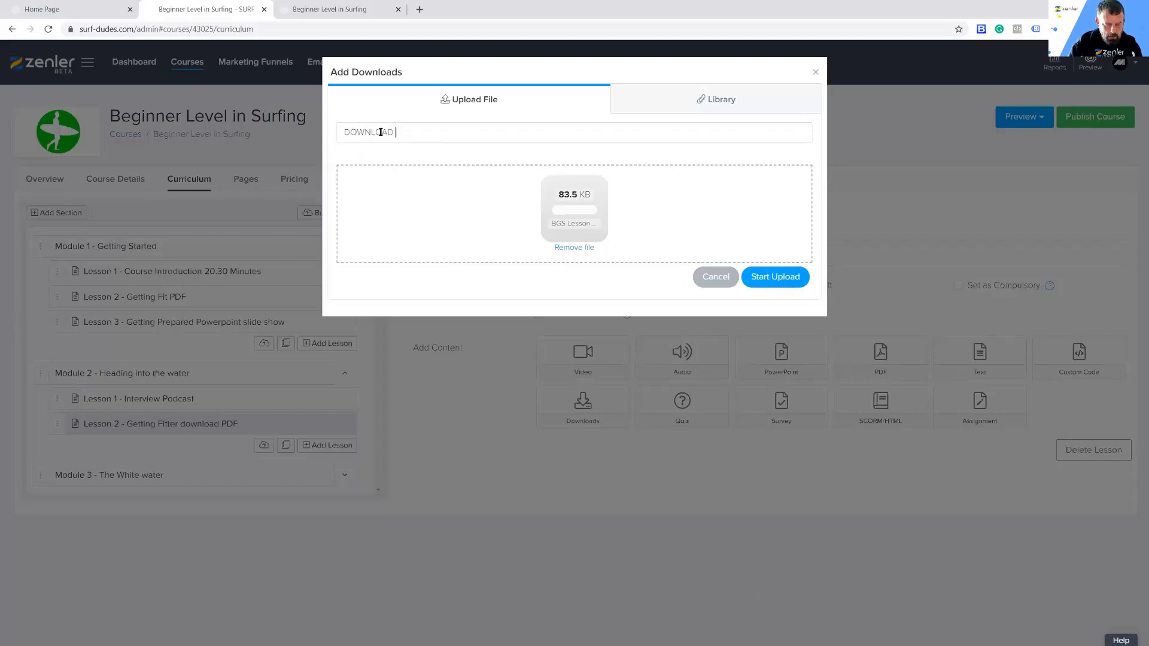
text( THE FITNESS GUIDE)
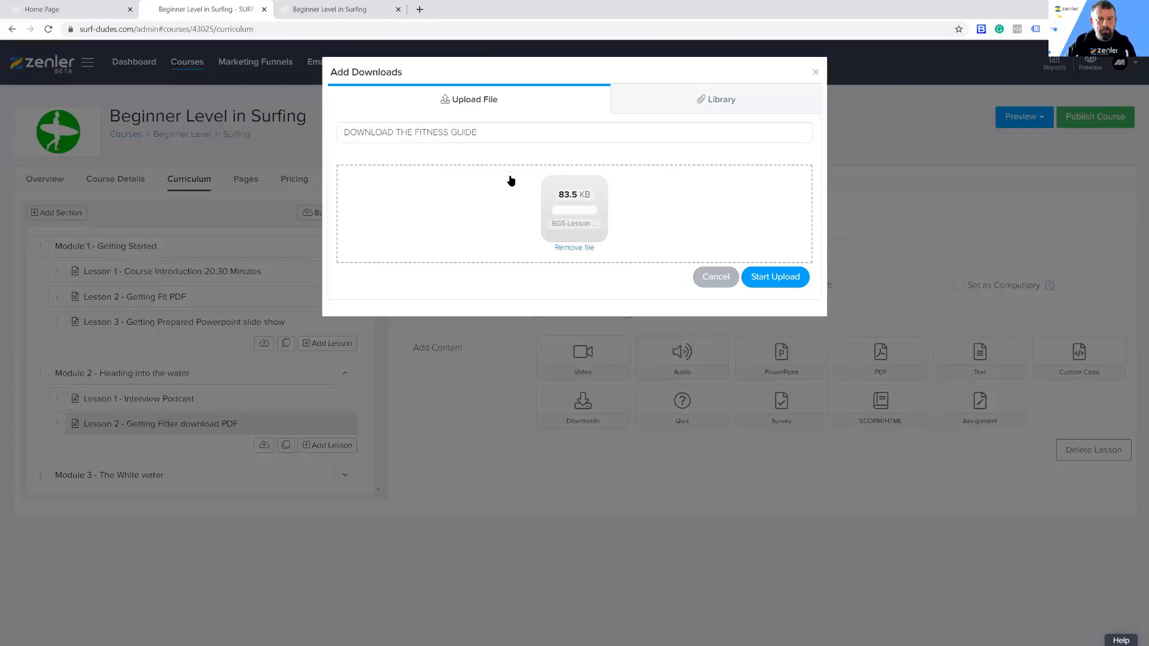
click(764, 277)
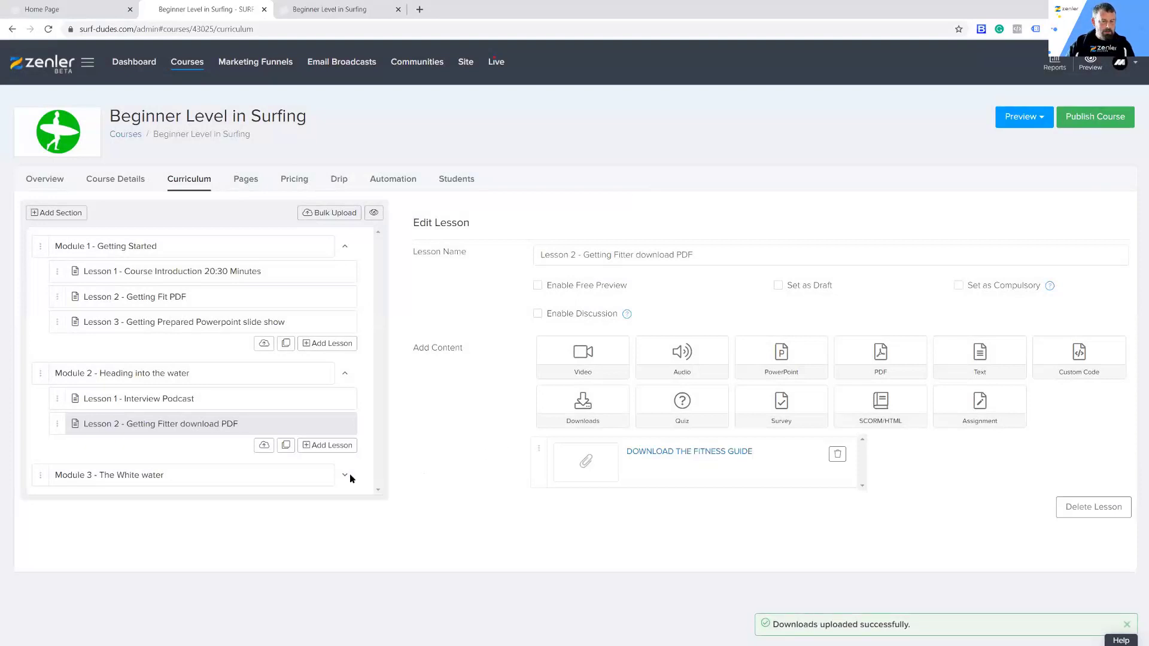
Step: Open Module 3's Lesson 1 - Safety (Web Package) for editing and bring up the Module 3 folder in File Explorer
click(346, 476)
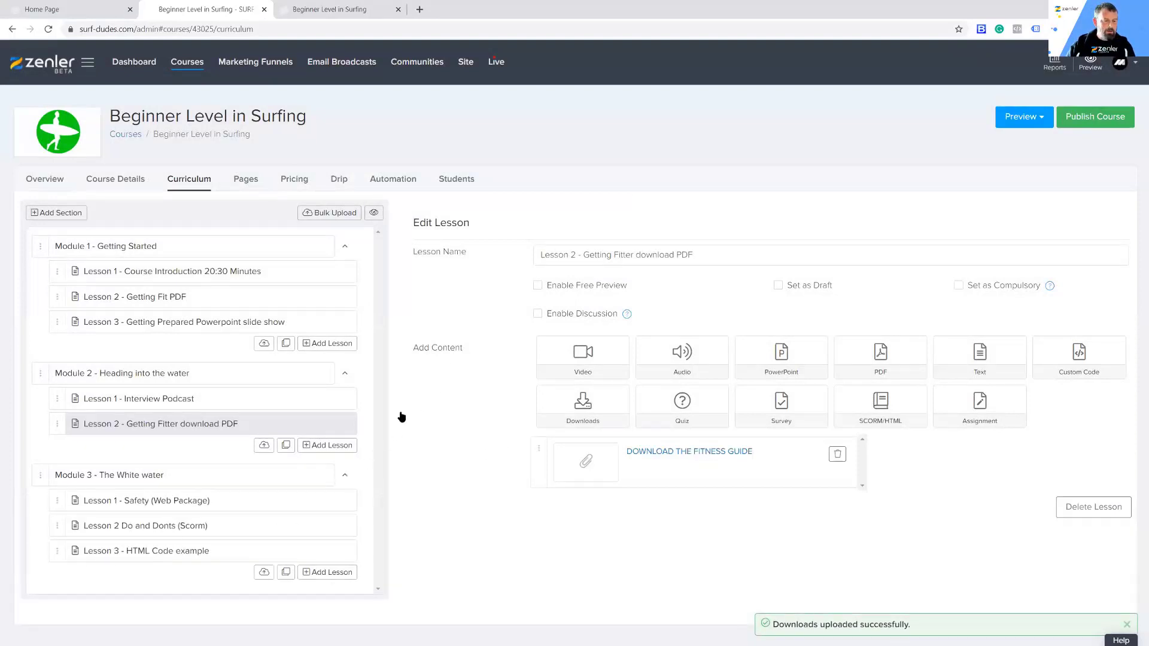
click(203, 500)
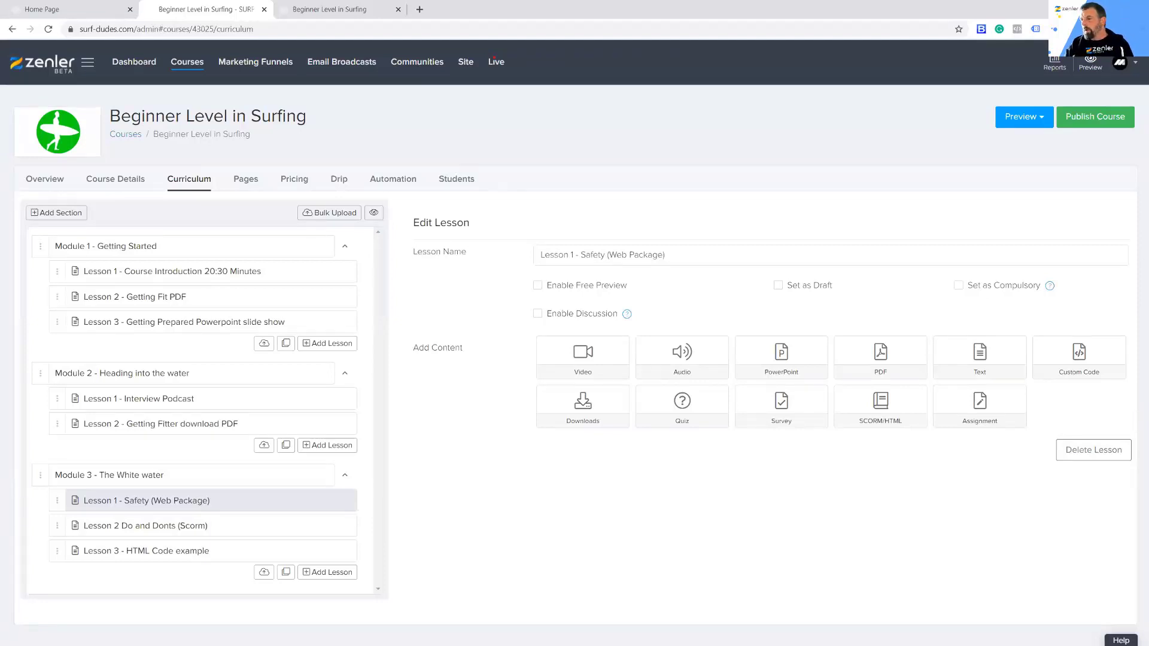
key(alt+Tab)
click(643, 250)
double_click(764, 310)
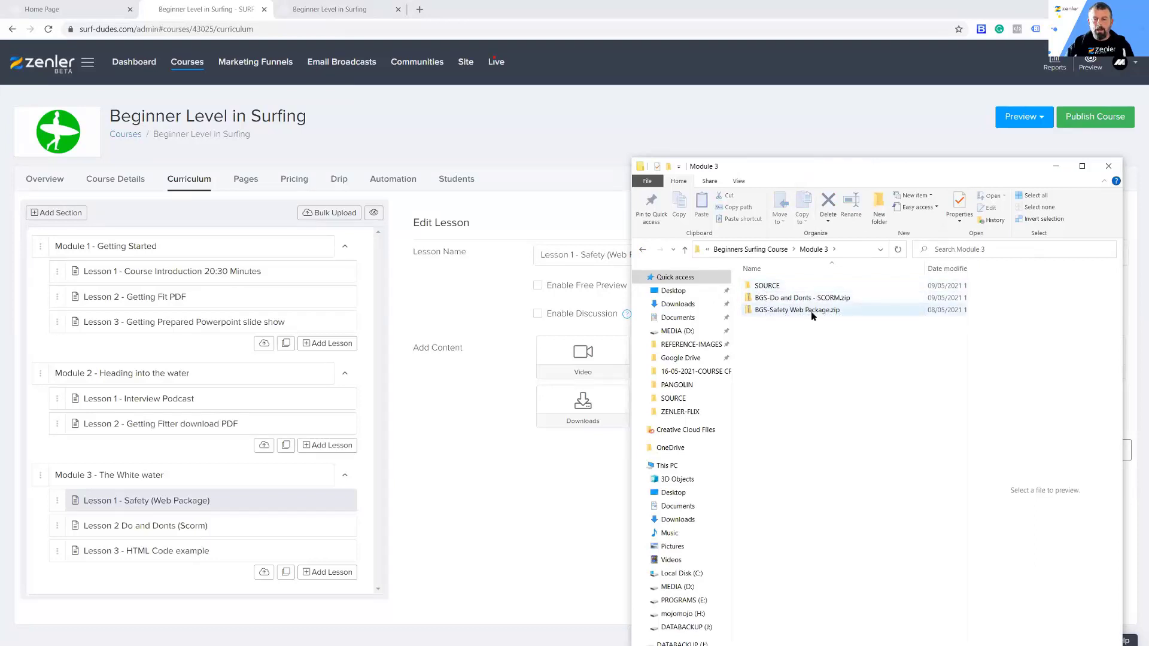
Step: Examine previews of page1.html and page2.html in the Safety Web Package folder inside Module 3's SOURCE folder
double_click(764, 287)
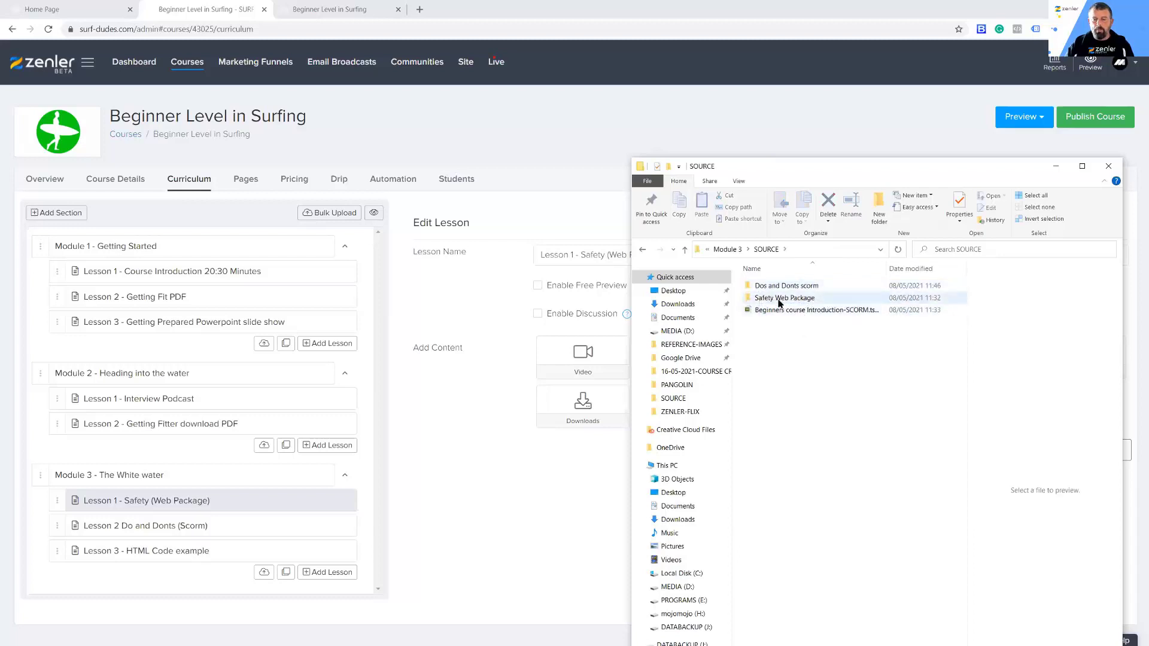
double_click(775, 300)
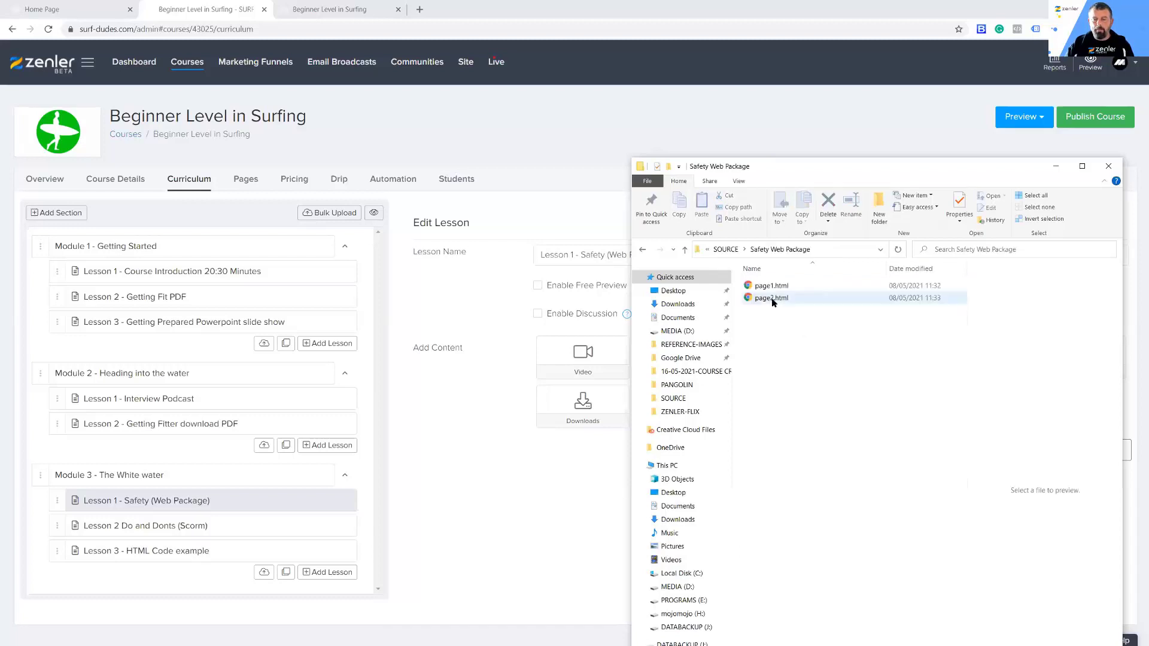
click(757, 286)
click(759, 298)
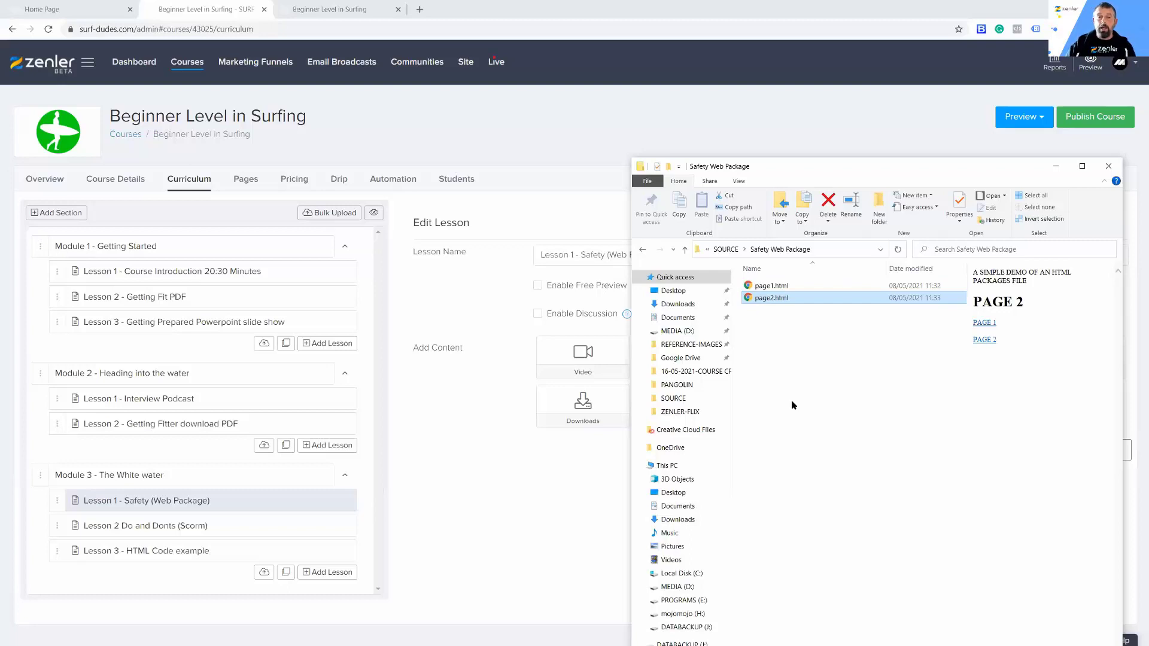
click(770, 287)
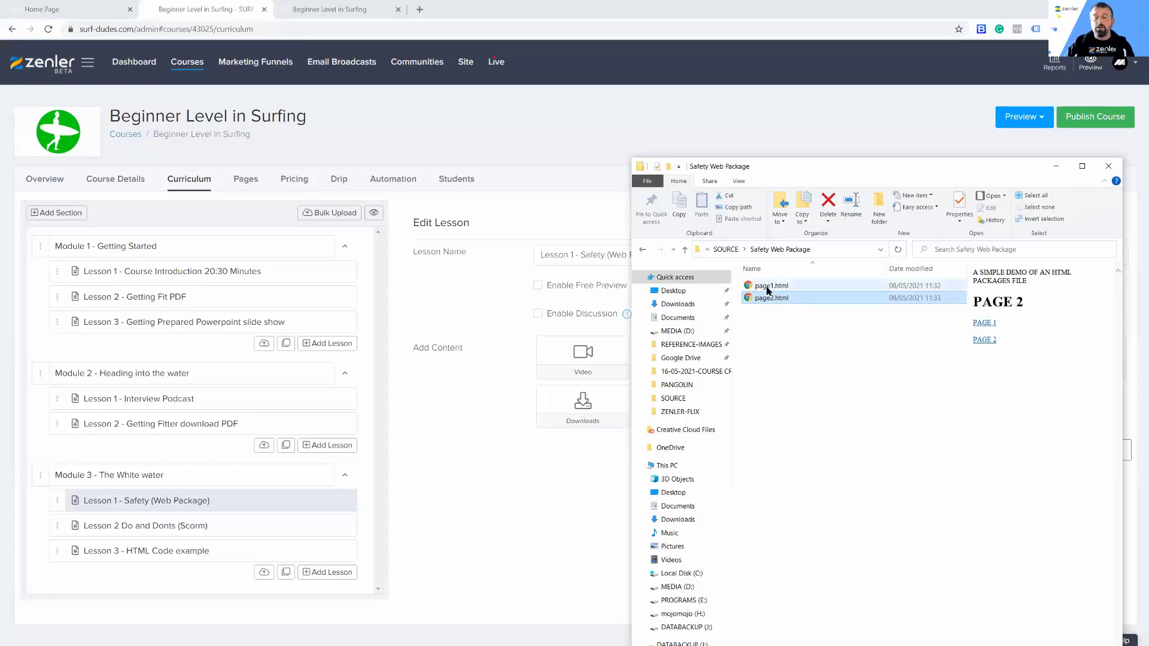
click(765, 299)
click(762, 288)
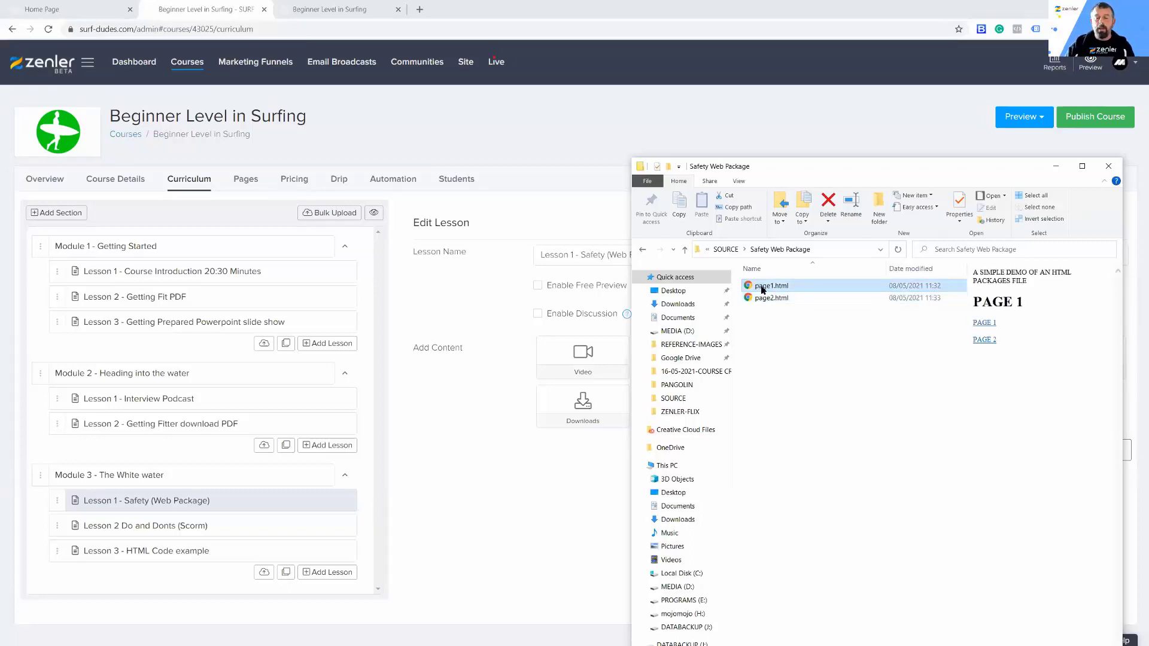
Step: Open page1.html in the browser to test its PAGE 1 and PAGE 2 links, and switch back to the course preview page
double_click(763, 288)
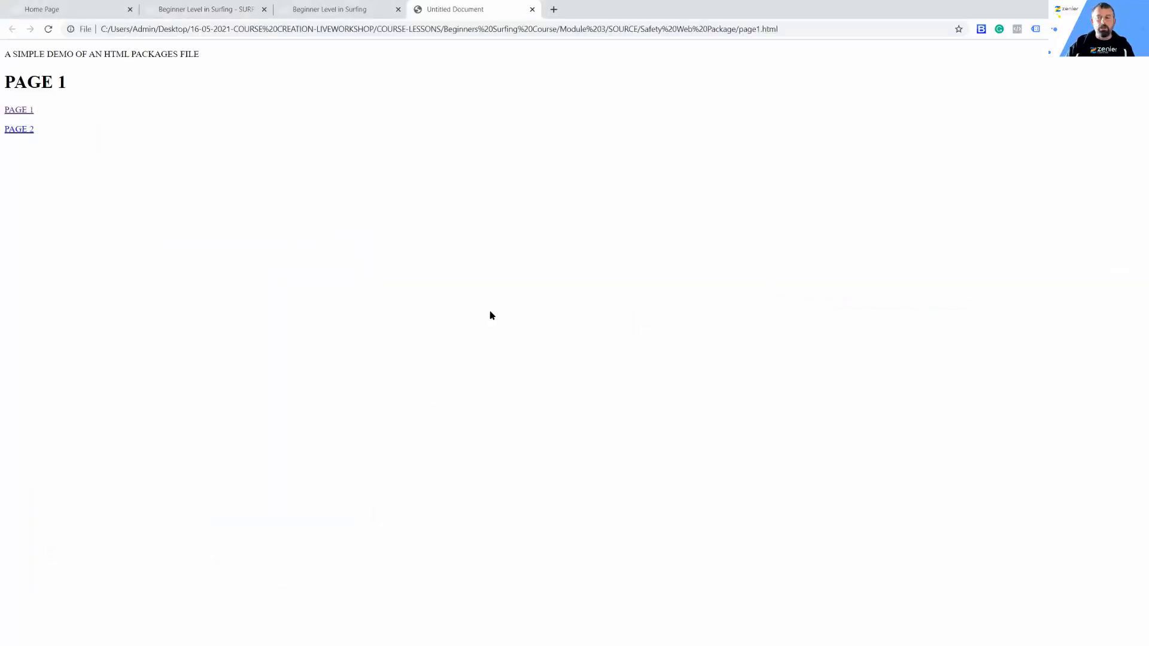
click(16, 131)
click(24, 110)
click(18, 132)
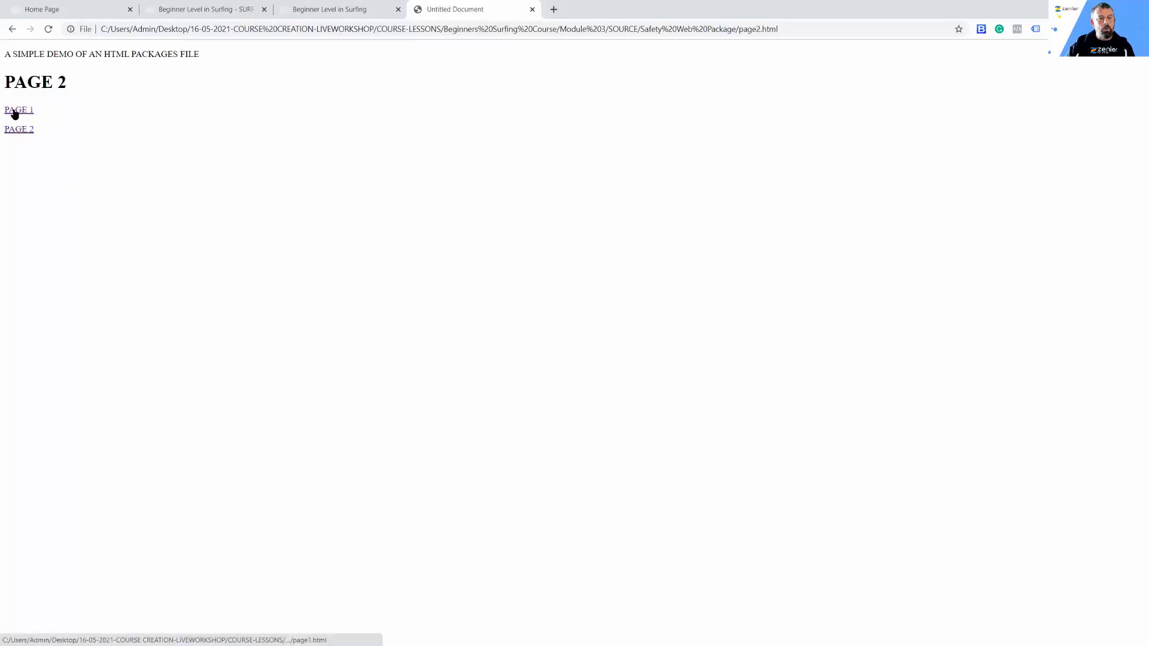
click(15, 115)
click(15, 132)
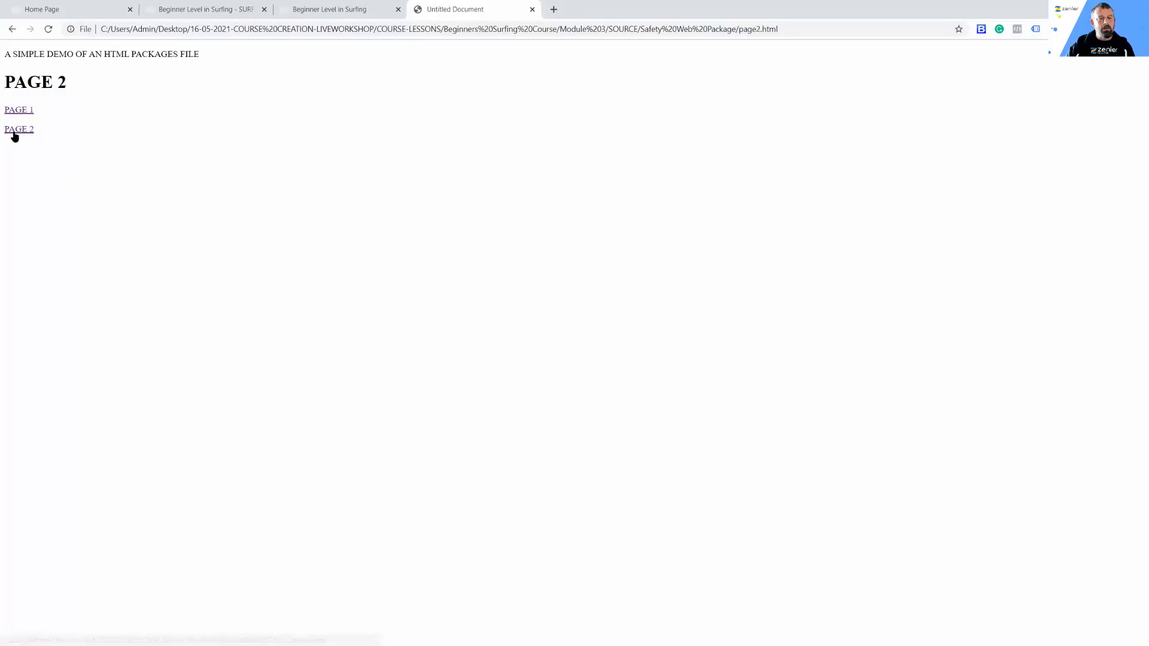
click(303, 10)
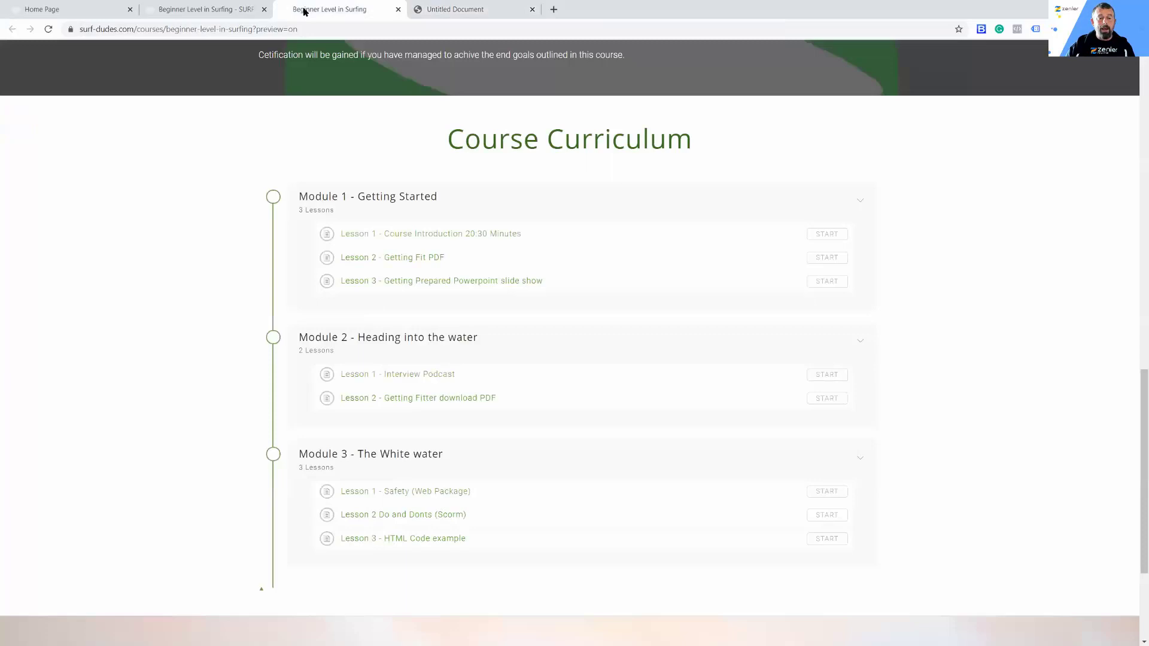
Step: Return to the course curriculum editor and locate BGS-Safety Web Package.zip in the Module 3 folder
click(212, 9)
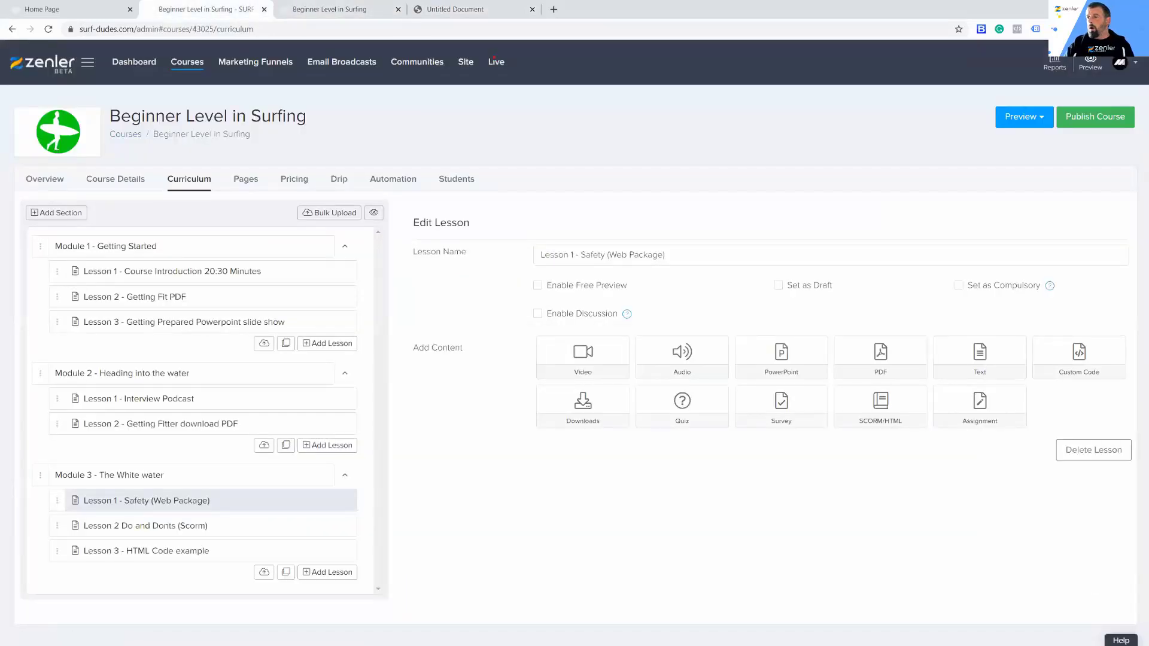
key(alt+Tab)
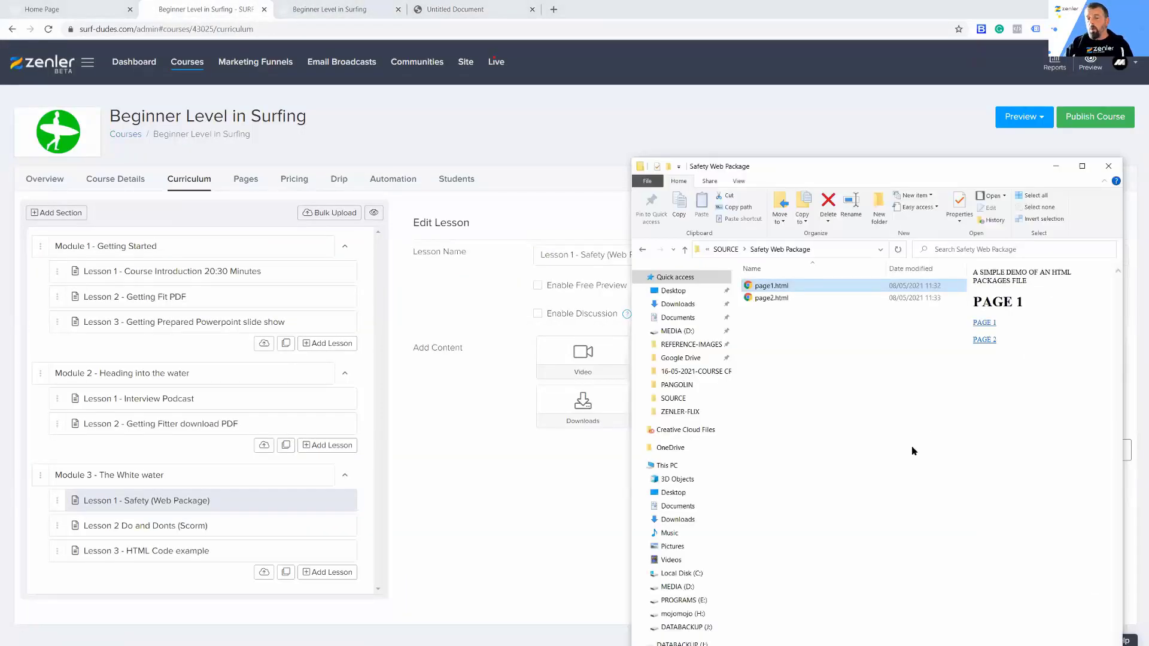
click(641, 250)
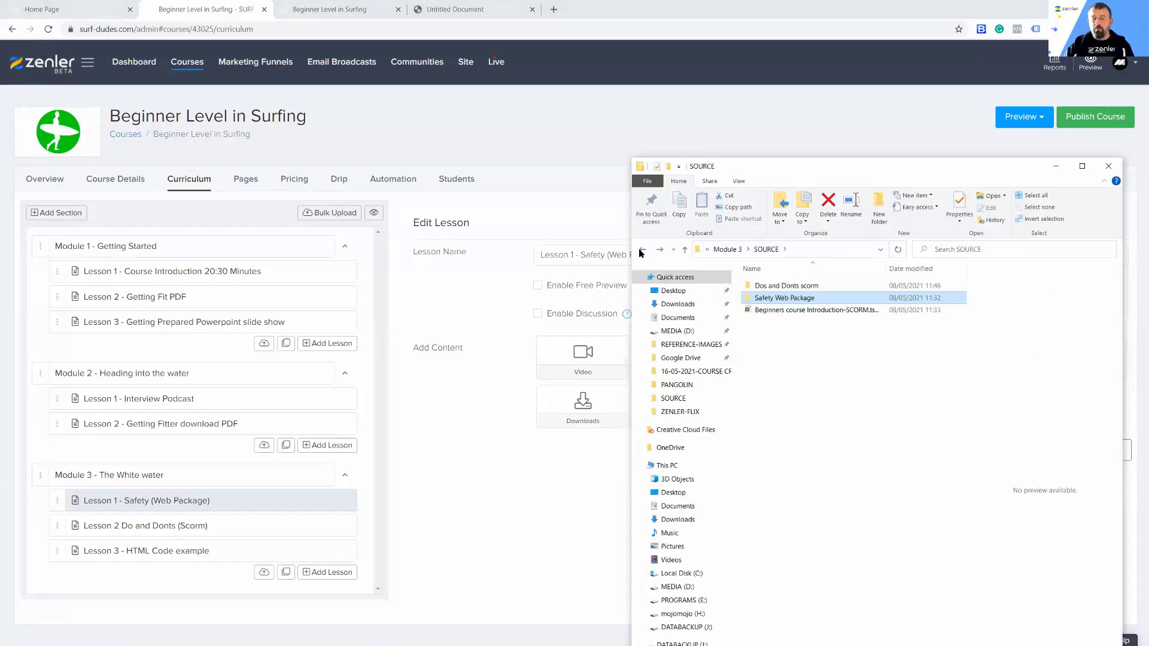
click(644, 250)
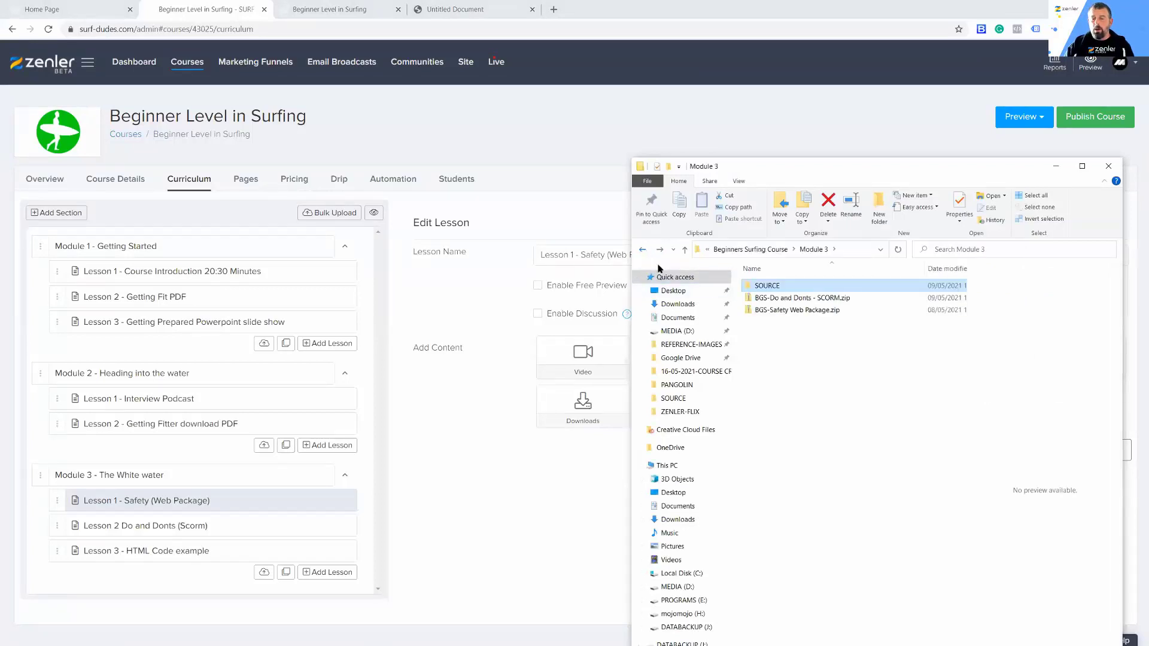
click(778, 311)
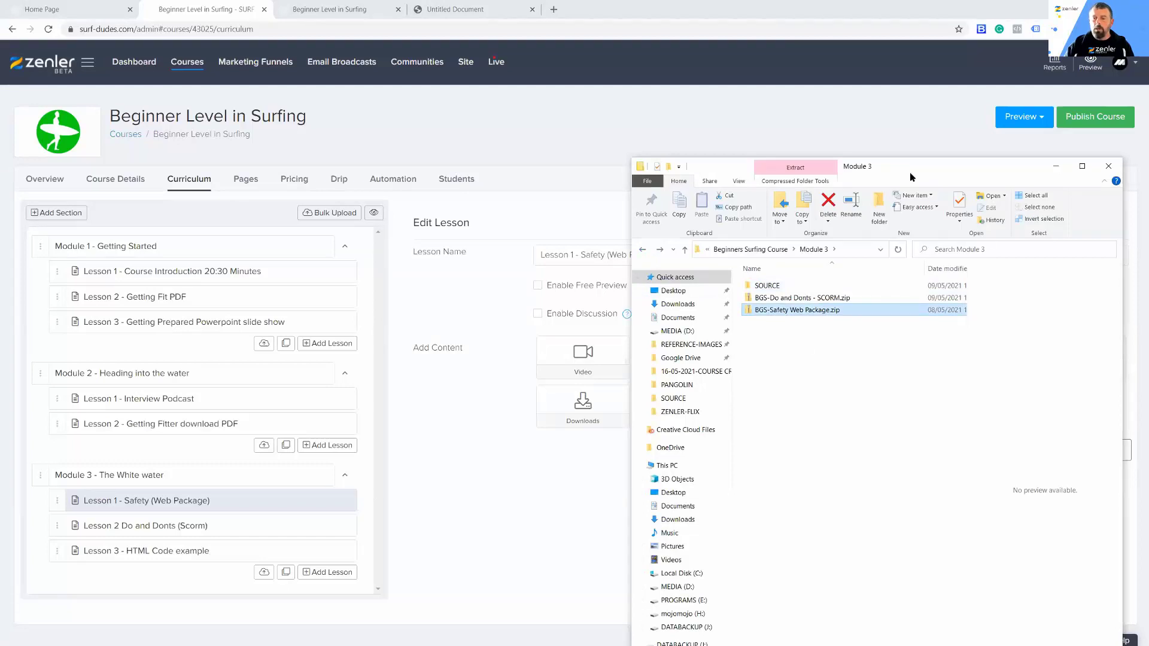
click(1056, 167)
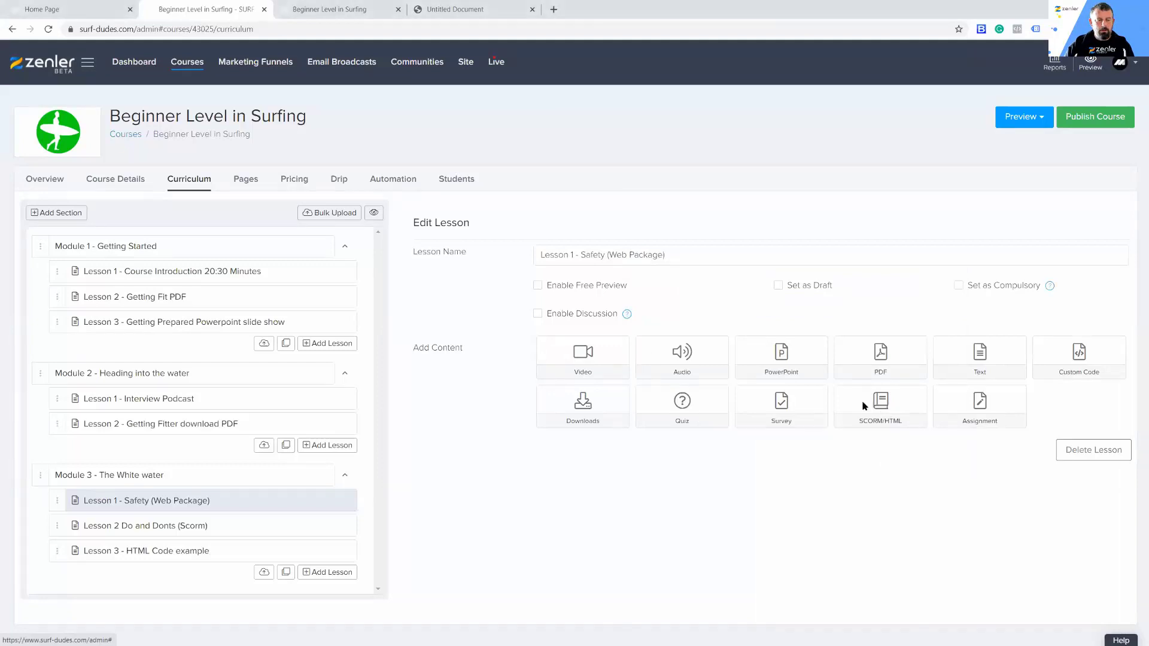
Step: Upload BGS-Safety Web Package.zip to the Safety (Web Package) lesson as SCORM/HTML content titled HTML WEBPACKAGE
click(880, 406)
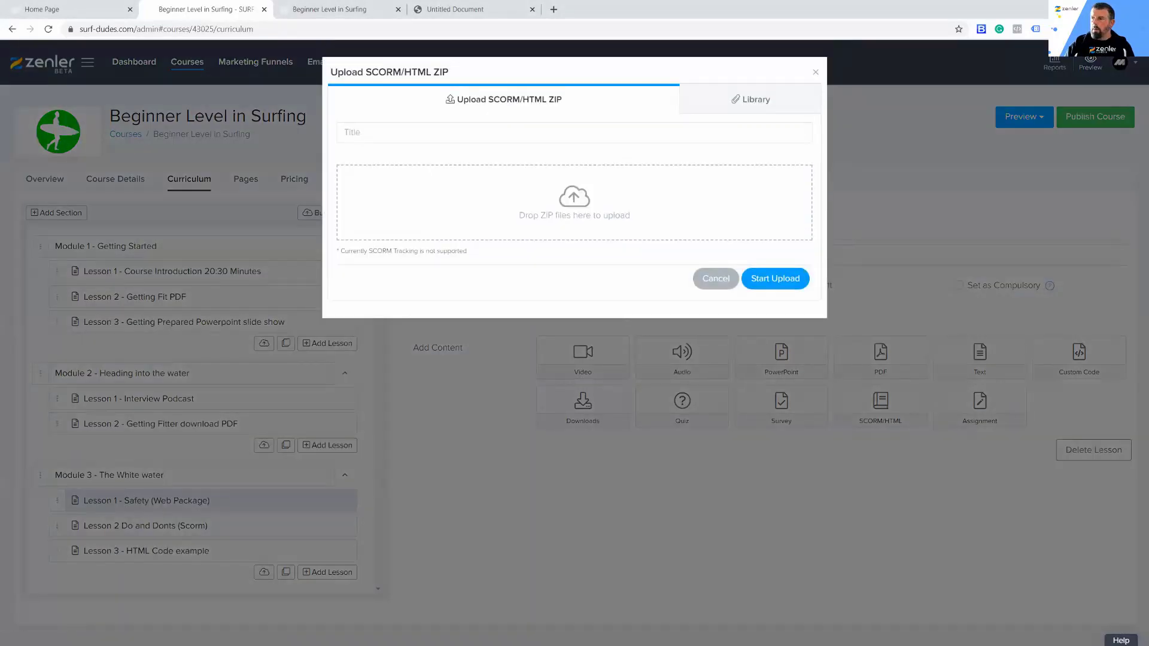
drag(908, 354, 576, 211)
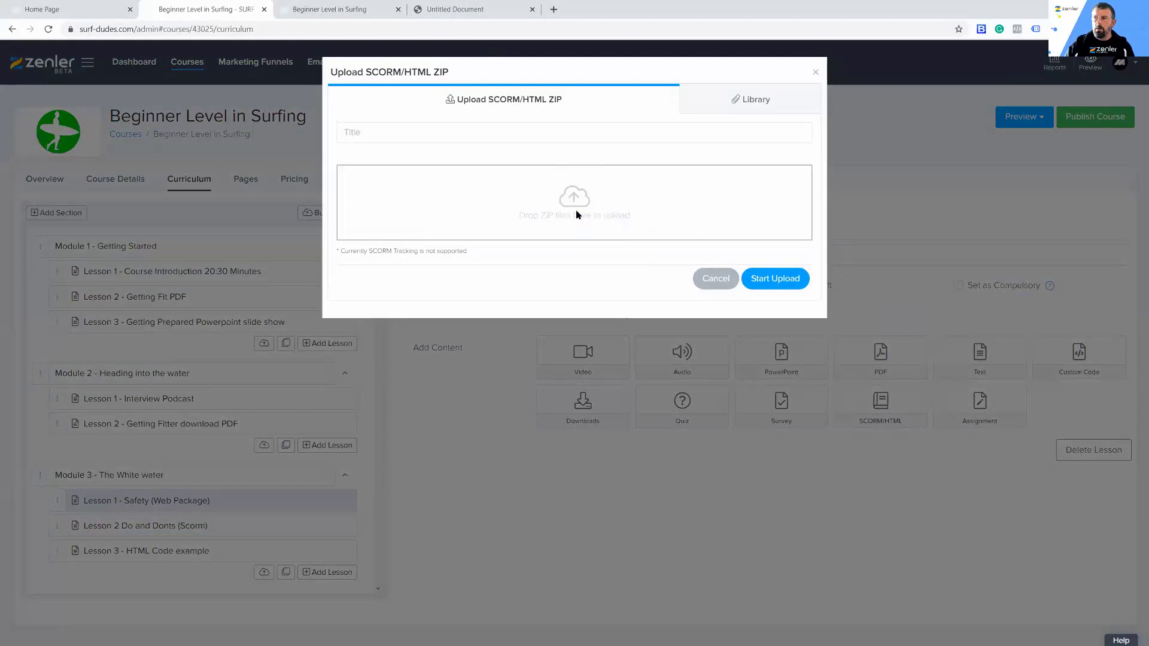
click(381, 132)
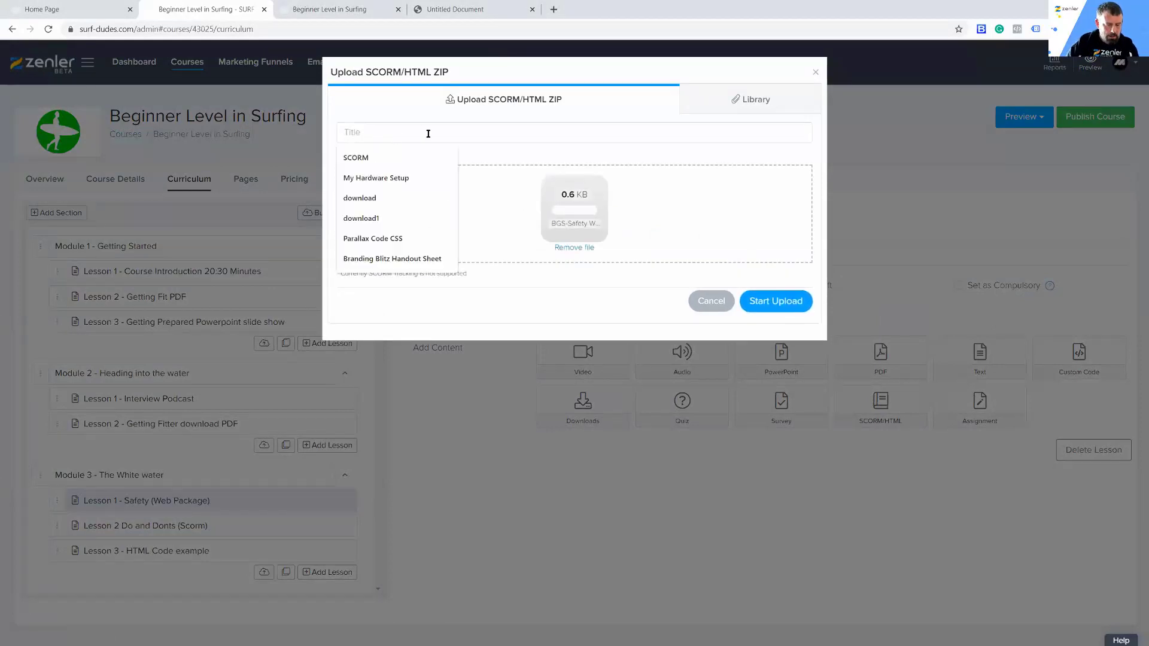
text(HTML WEBPACKAGE)
click(764, 304)
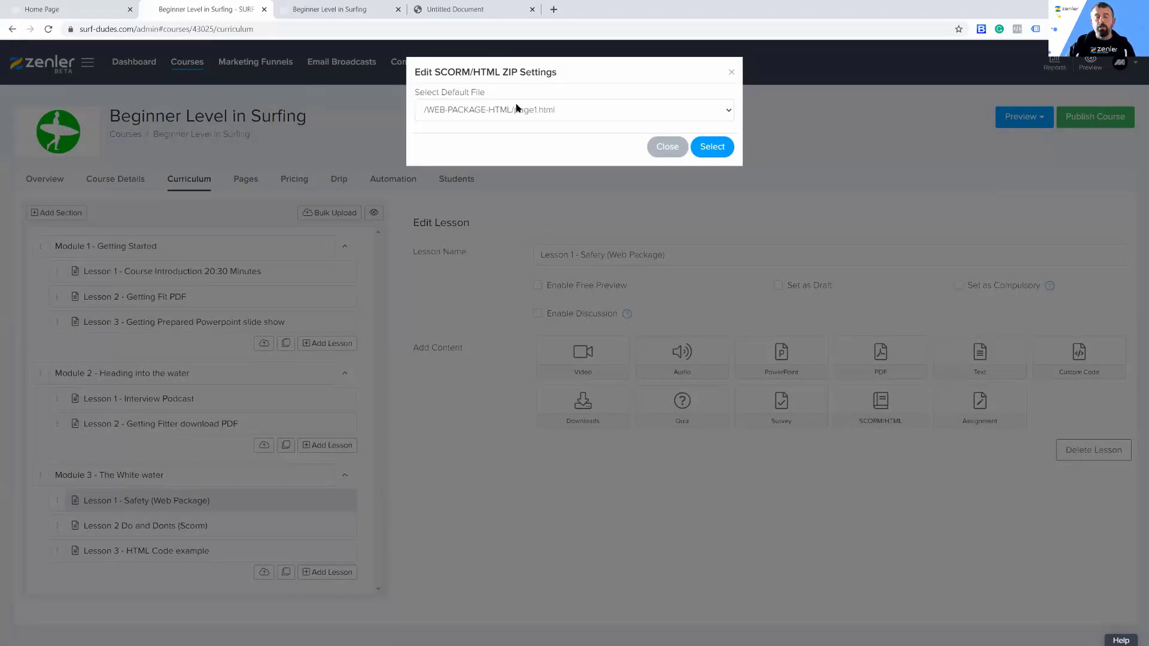
Step: Set /WEB-PACKAGE-HTML/page1.html as the default file of the uploaded web package
click(727, 111)
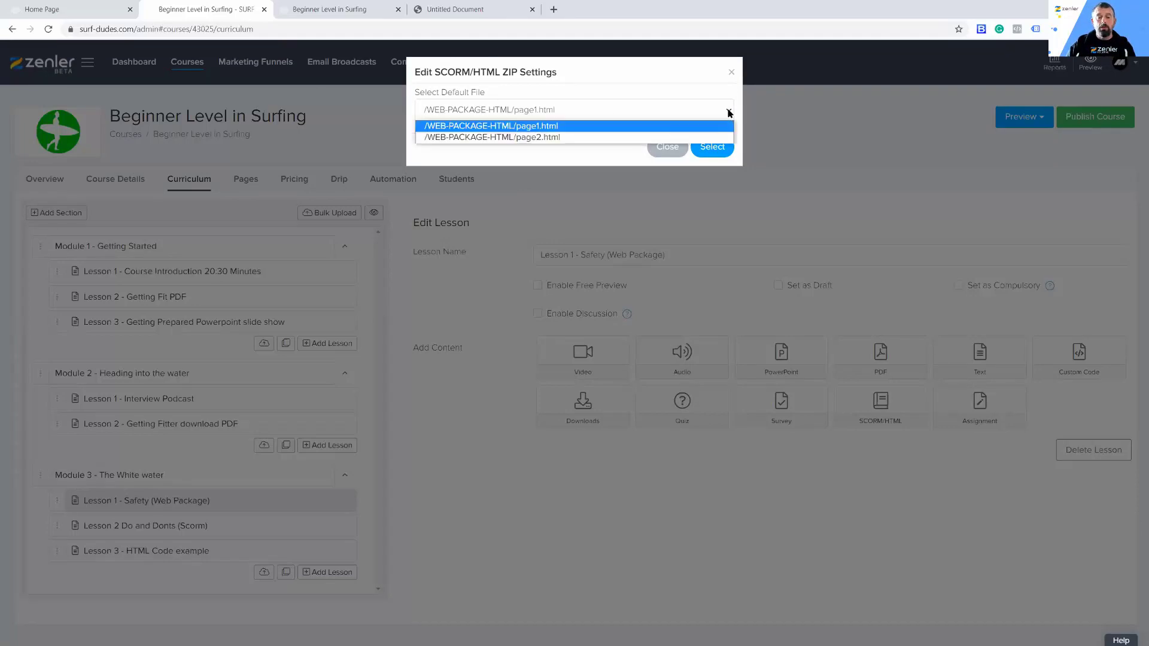
click(506, 126)
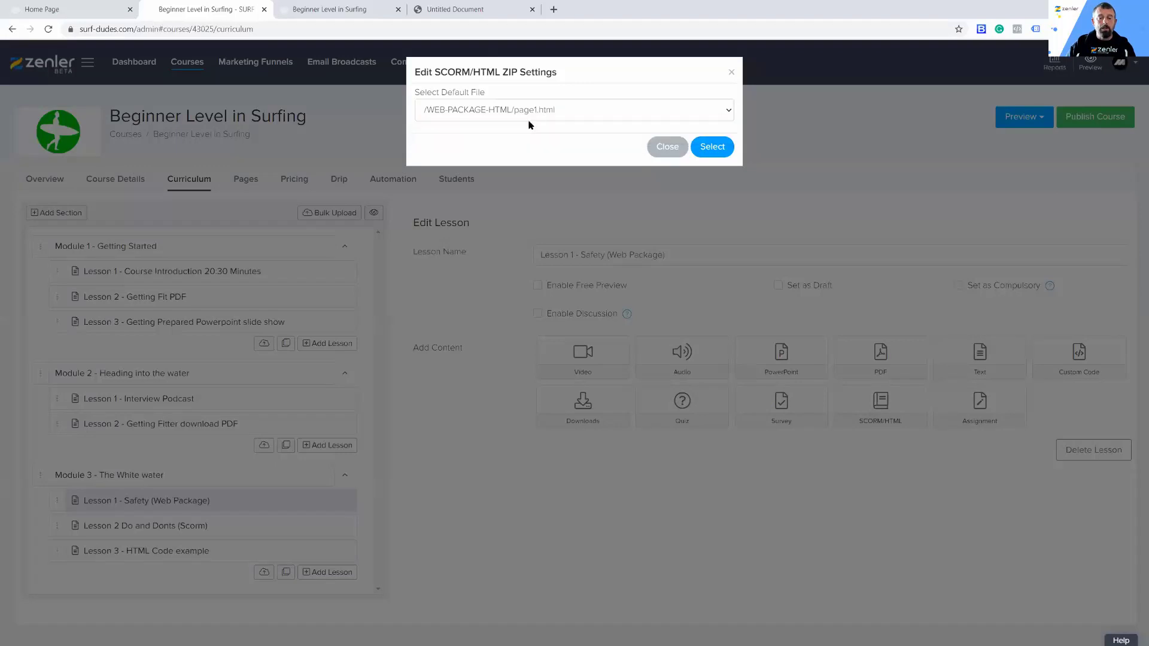
click(712, 147)
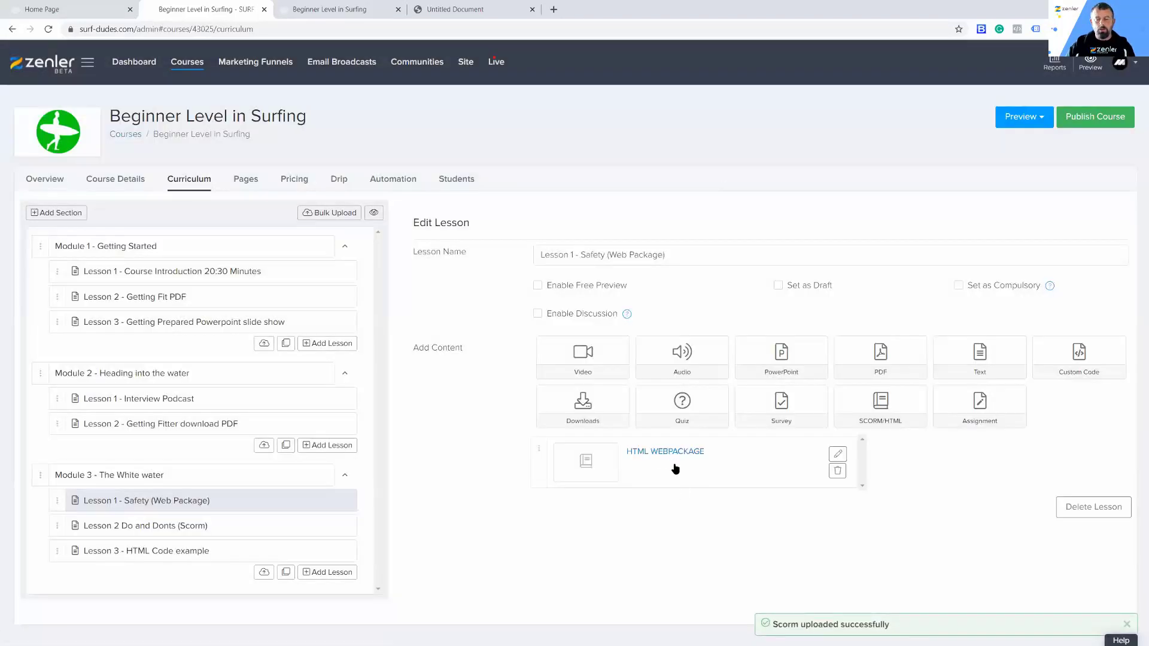
Step: Open Module 3's Lesson 2 Do and Donts (Scorm) for editing and browse to the Dos and Donts scorm folder inside SOURCE in File Explorer
click(163, 533)
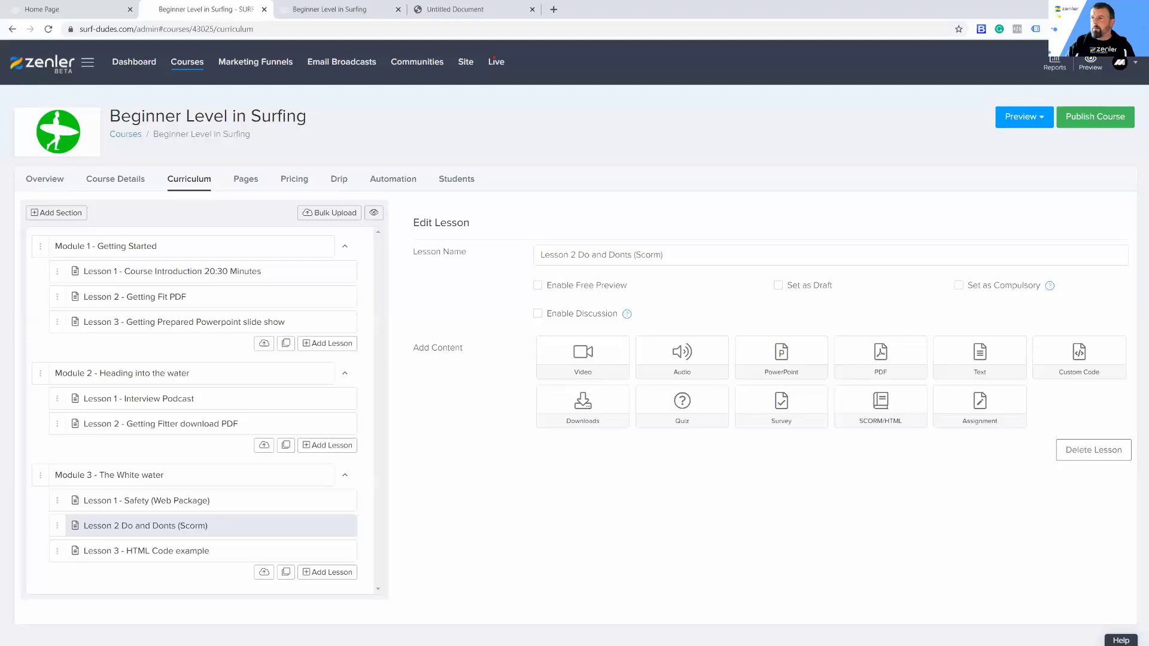
key(alt+Tab)
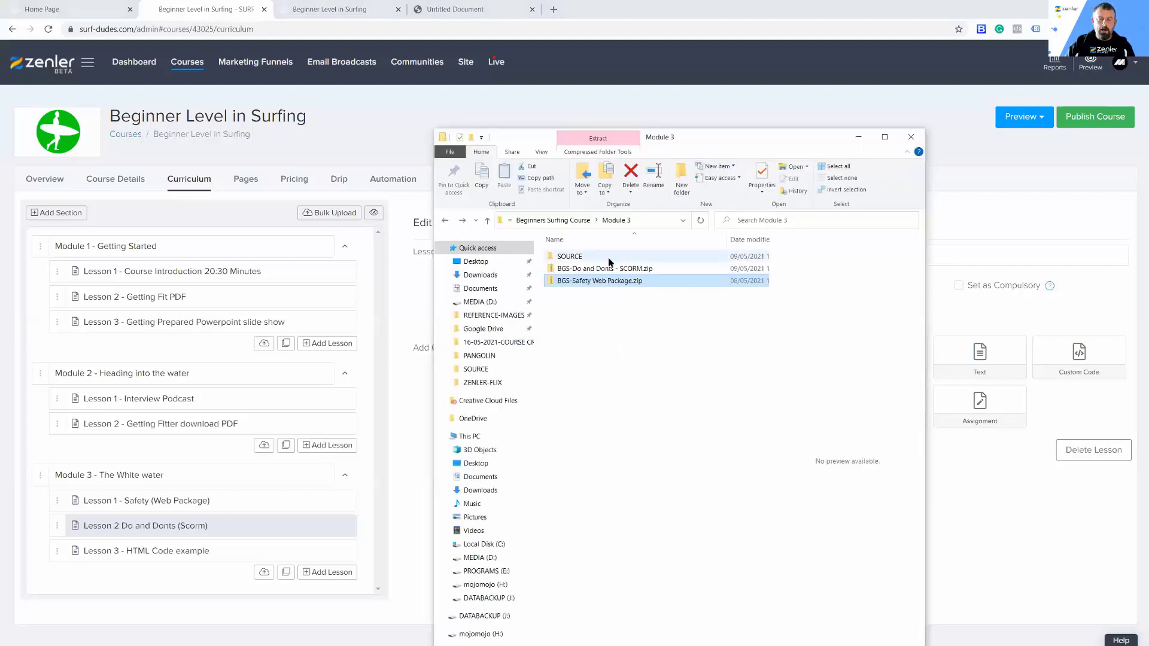
double_click(571, 256)
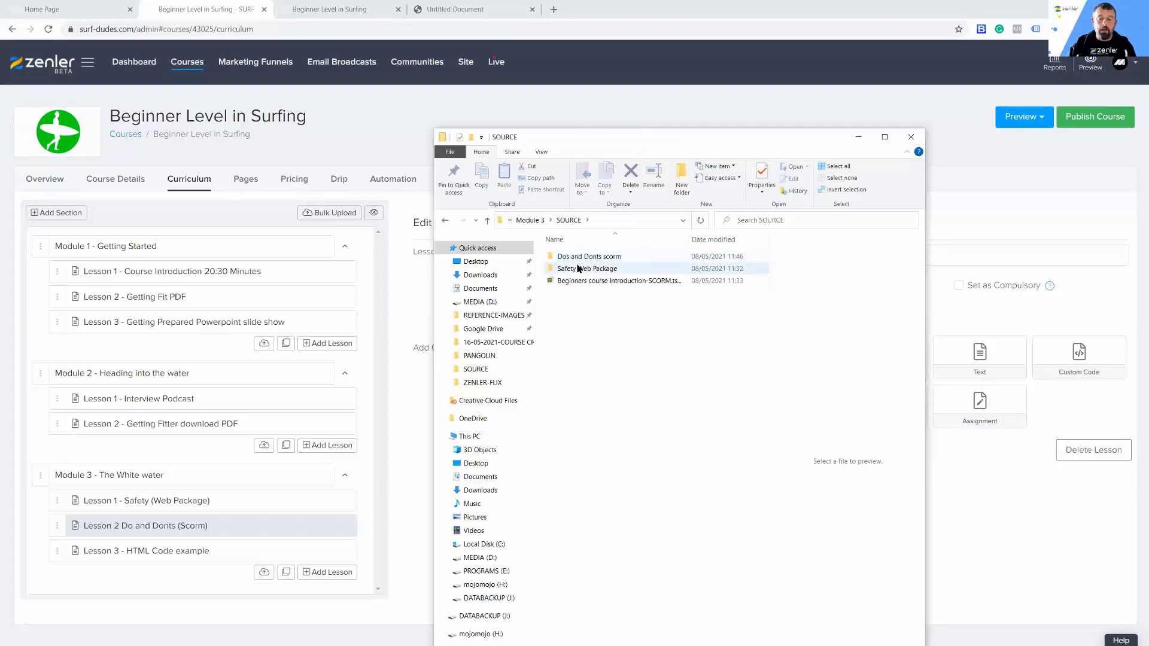
double_click(578, 257)
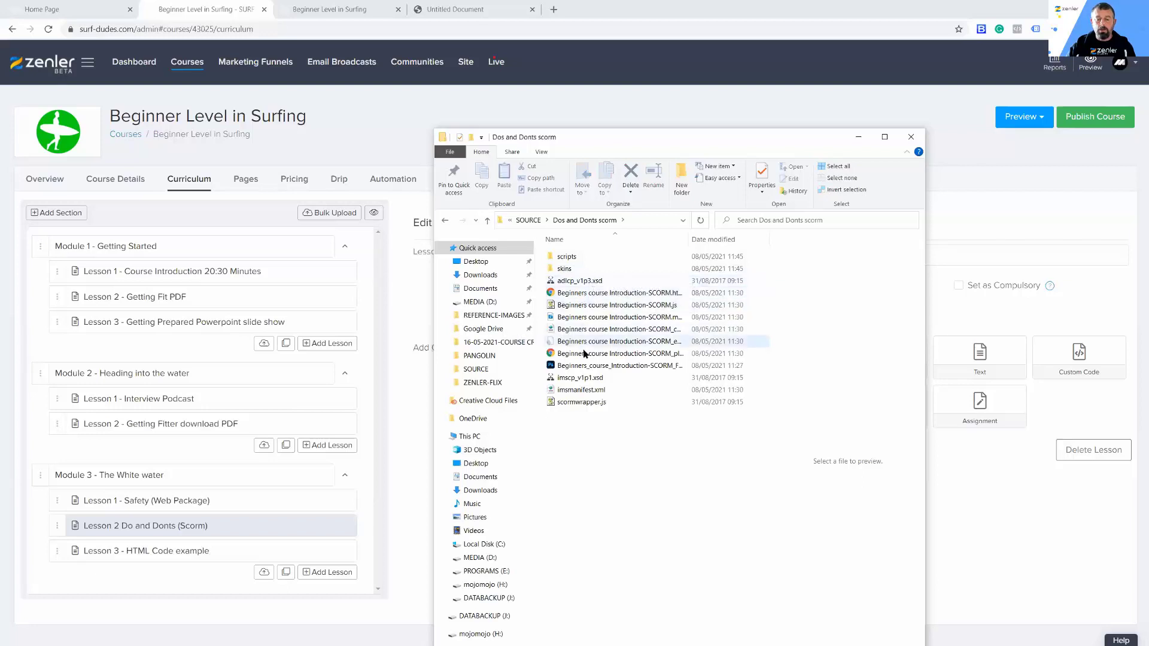
Step: Open the Beginners course Introduction-SCORM player page in the browser, dismiss its notices, and play the video muted
double_click(585, 354)
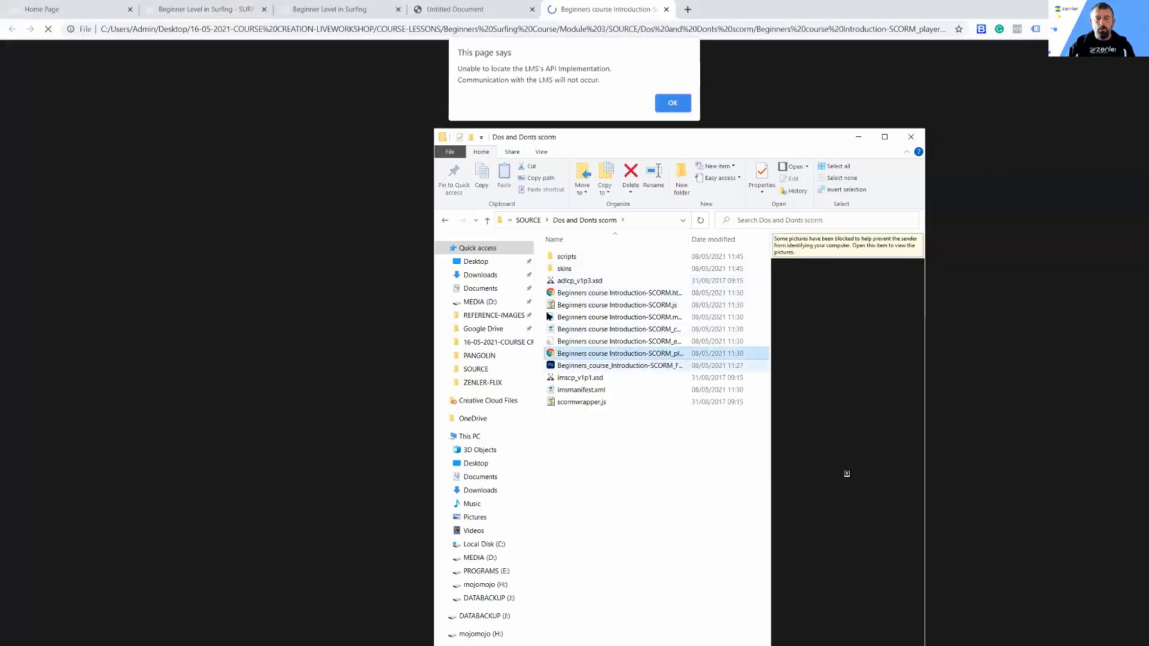
click(672, 104)
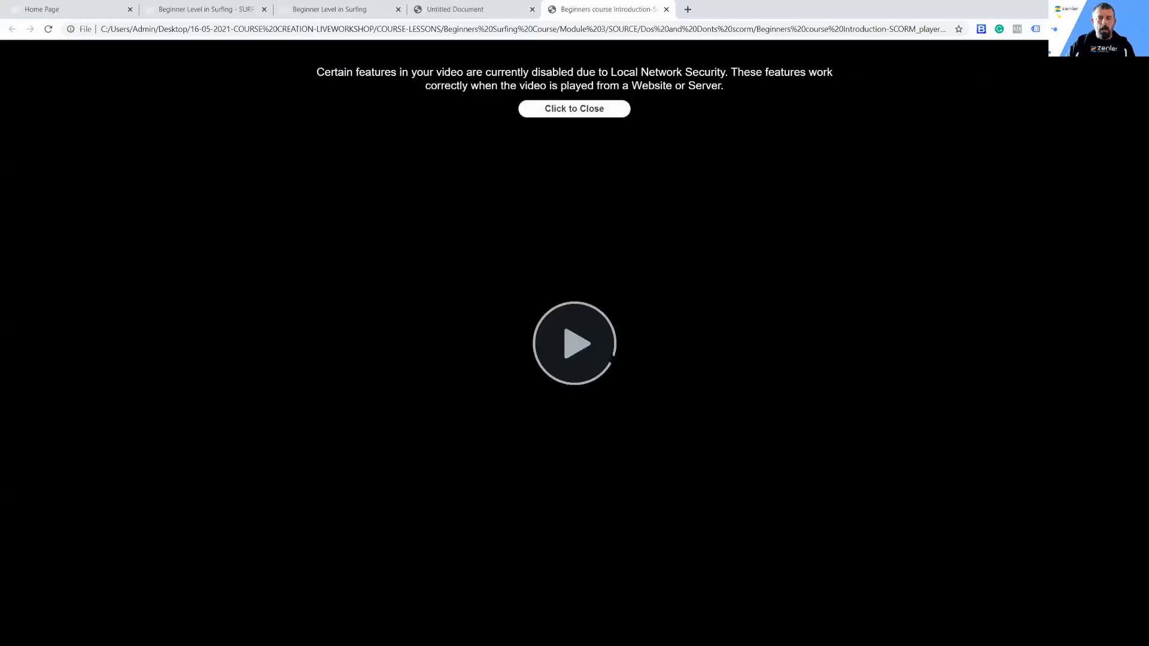
click(580, 109)
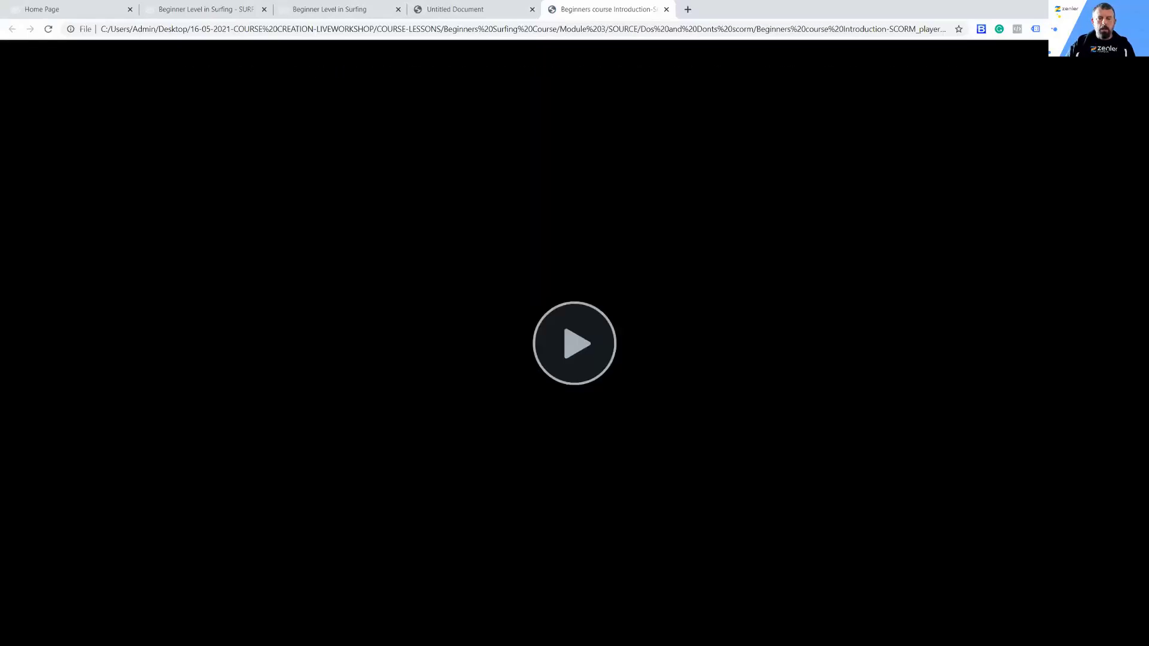
click(575, 349)
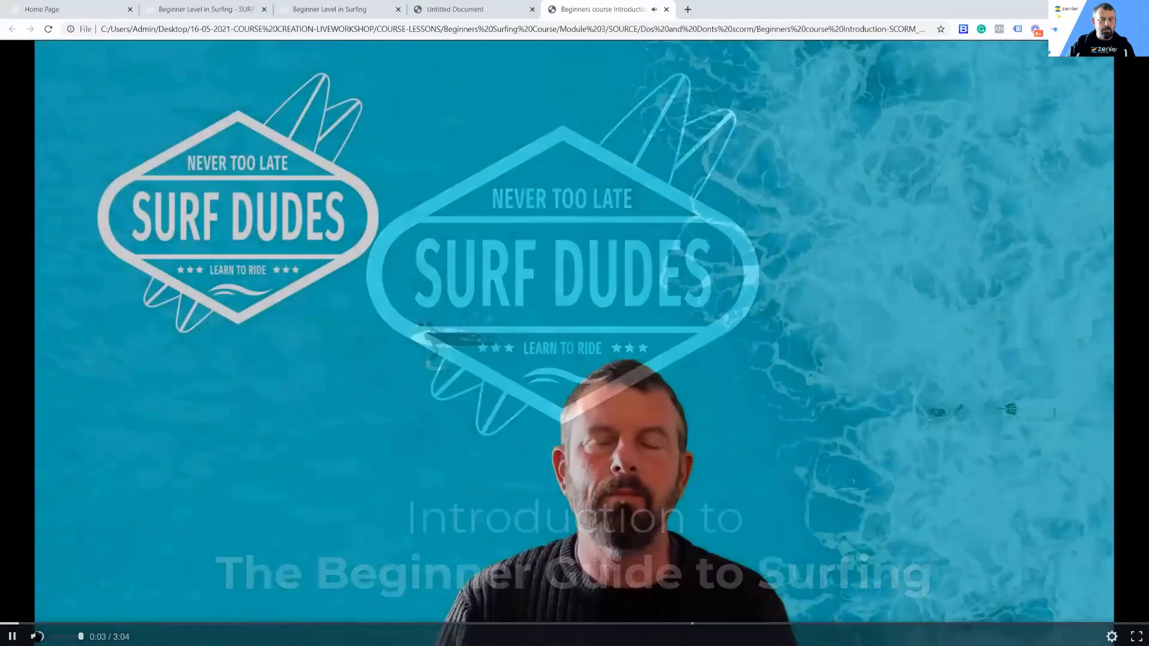
click(42, 637)
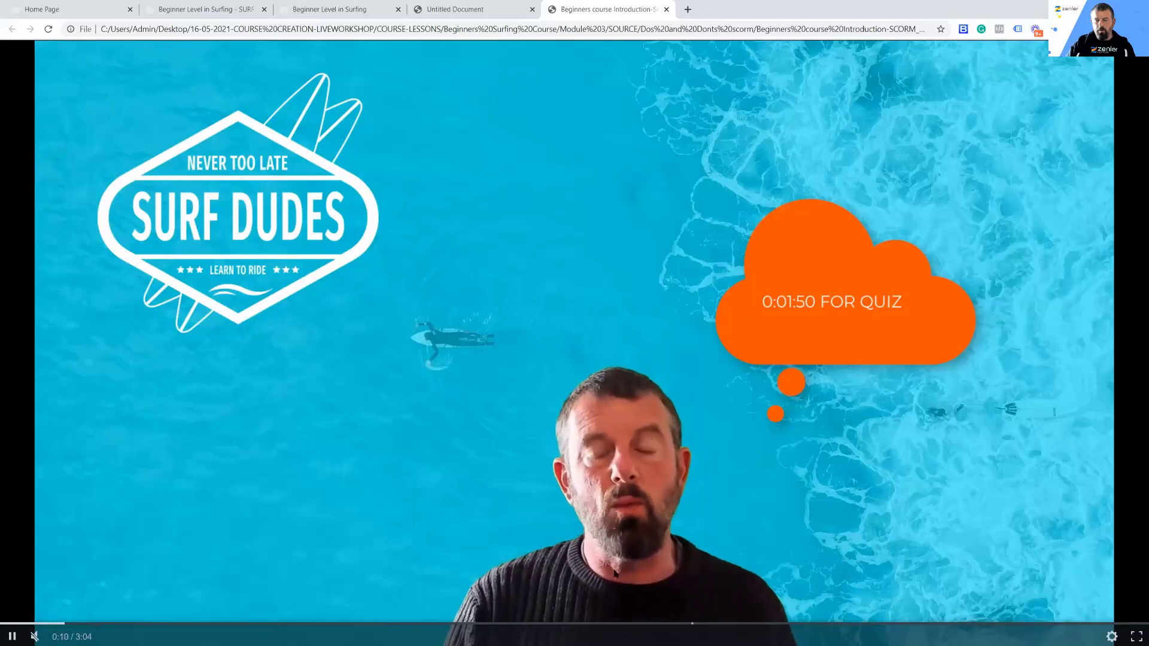
Step: Skip to the video's quiz, answer WHY MUST YOU PADDLE?? with TO GET INTO THE HABIT FOR LATER!, and continue the video
click(683, 625)
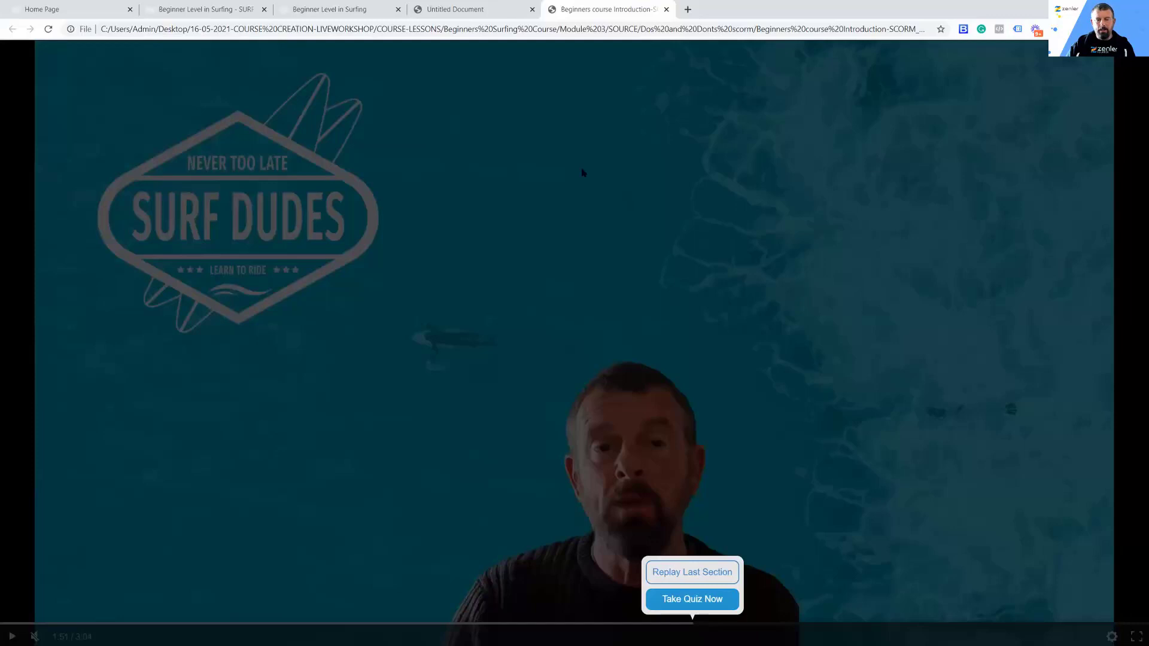
click(681, 603)
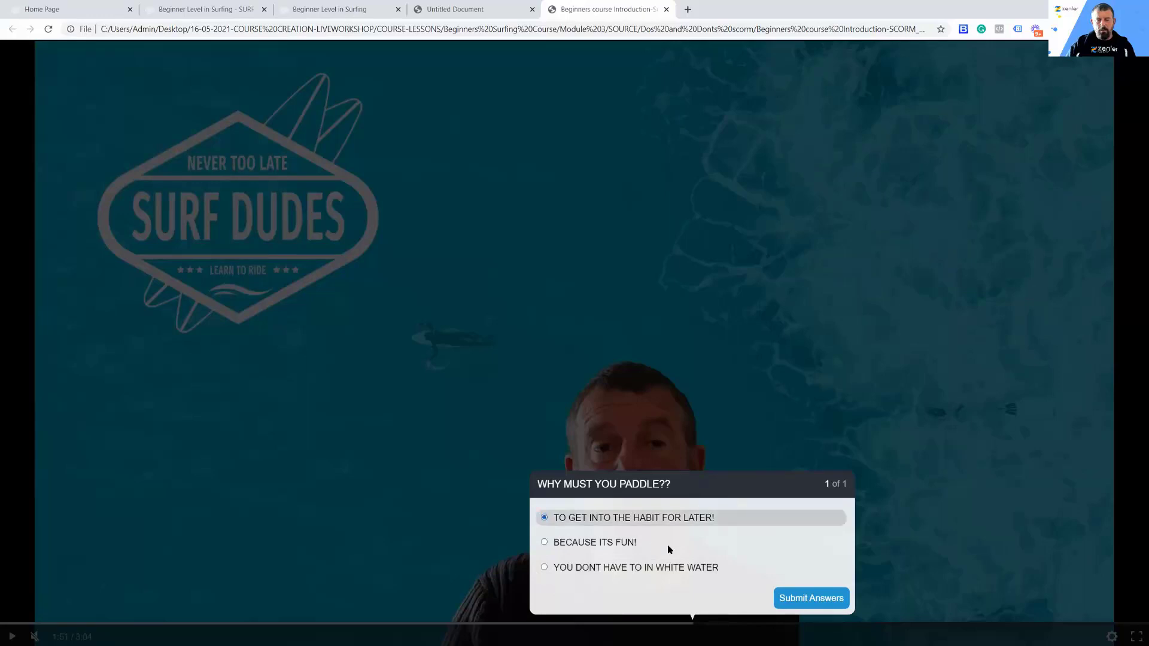
click(782, 598)
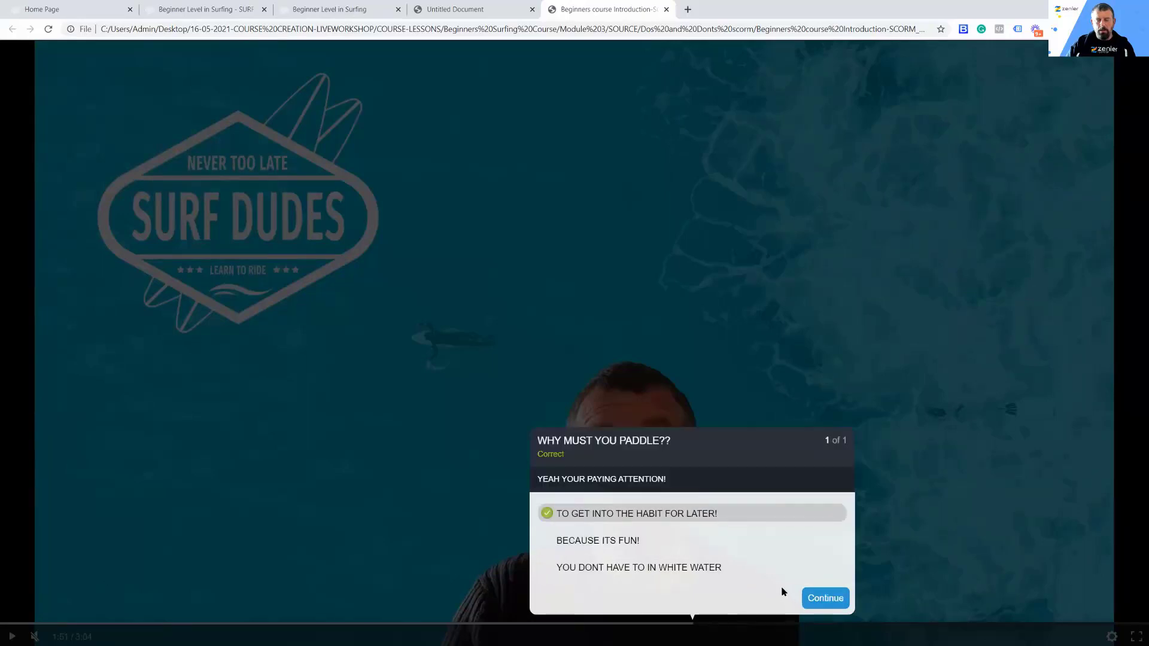
click(821, 601)
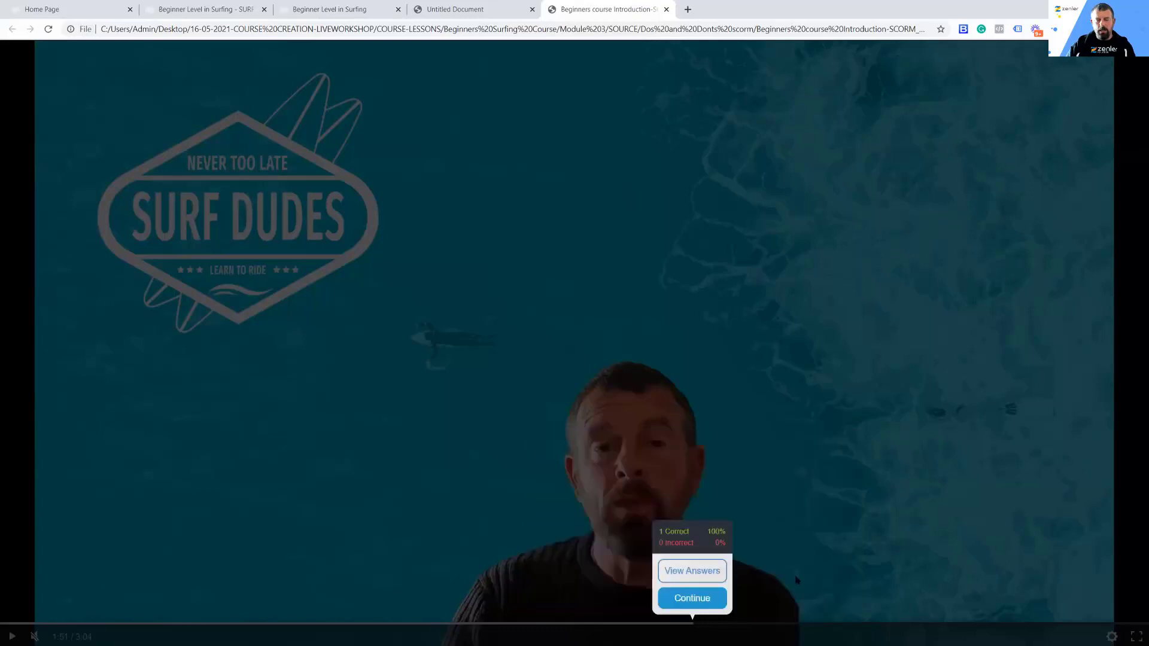
click(719, 601)
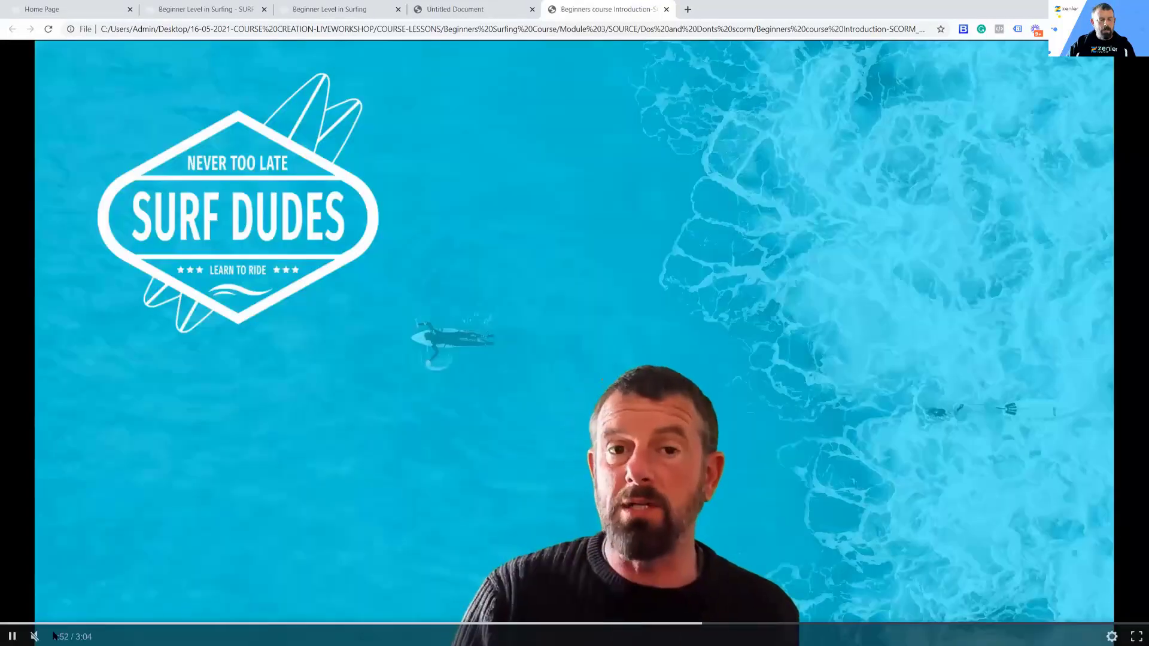
click(408, 591)
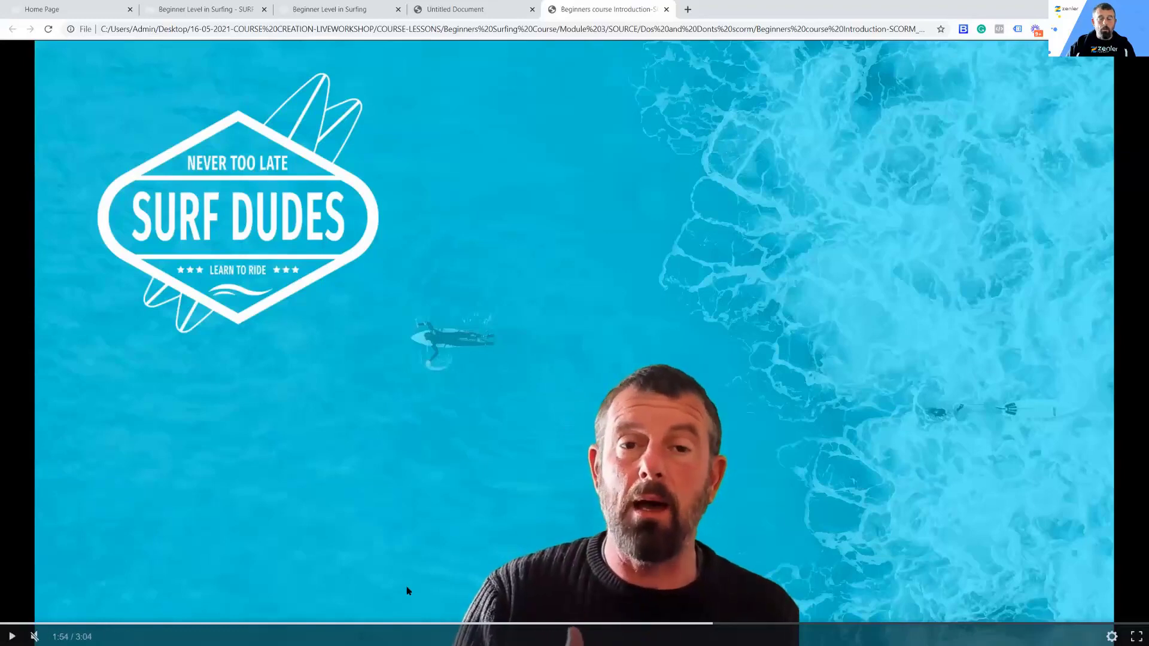
Step: Close the SCORM player and HTML package demo pages and return to the course curriculum editor
click(666, 10)
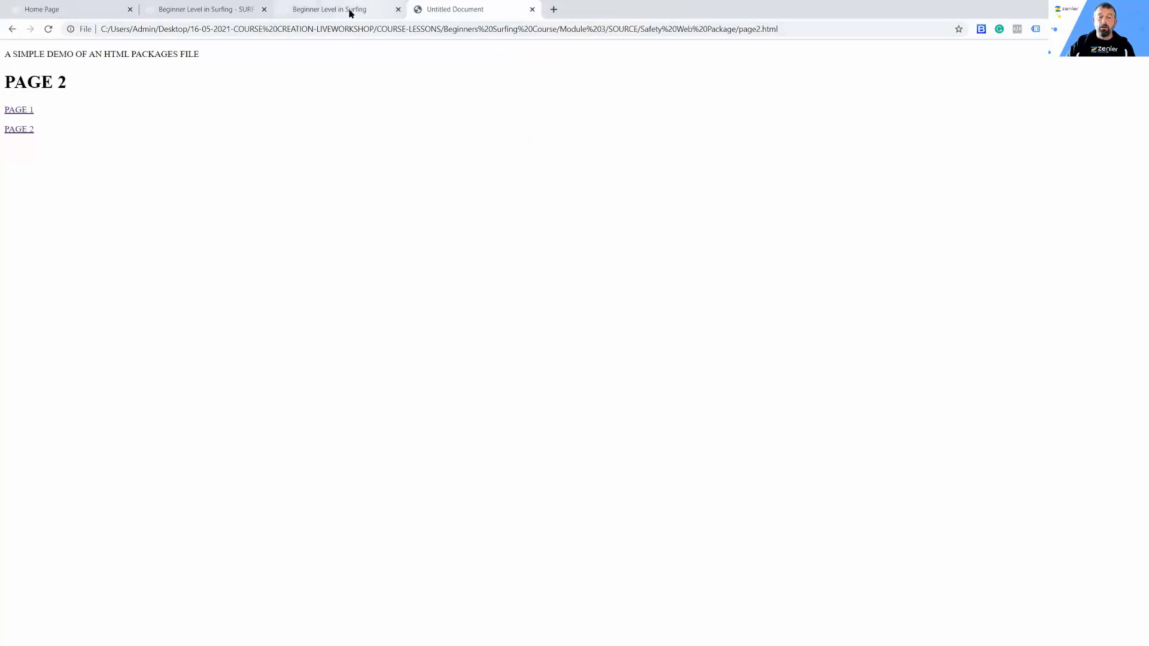
click(531, 10)
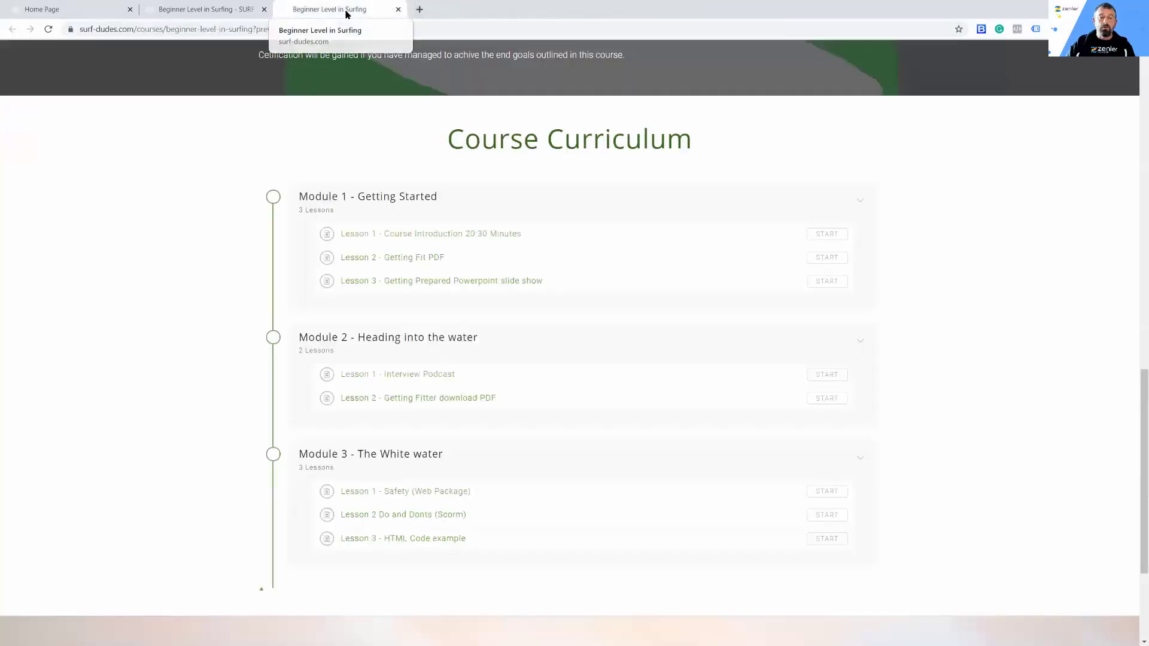
click(209, 13)
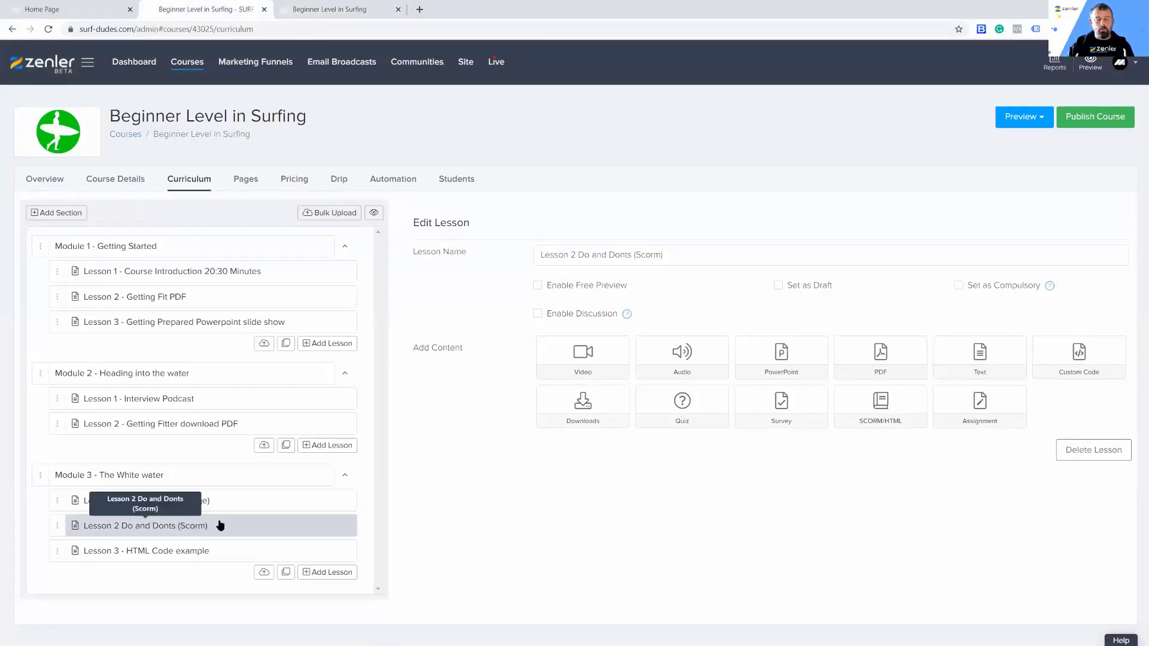
Step: Add custom HTML code <h1>TITLE</h2><p>Paragraph text<hr> to Module 3's Lesson 3 - HTML Code example and save it
click(156, 551)
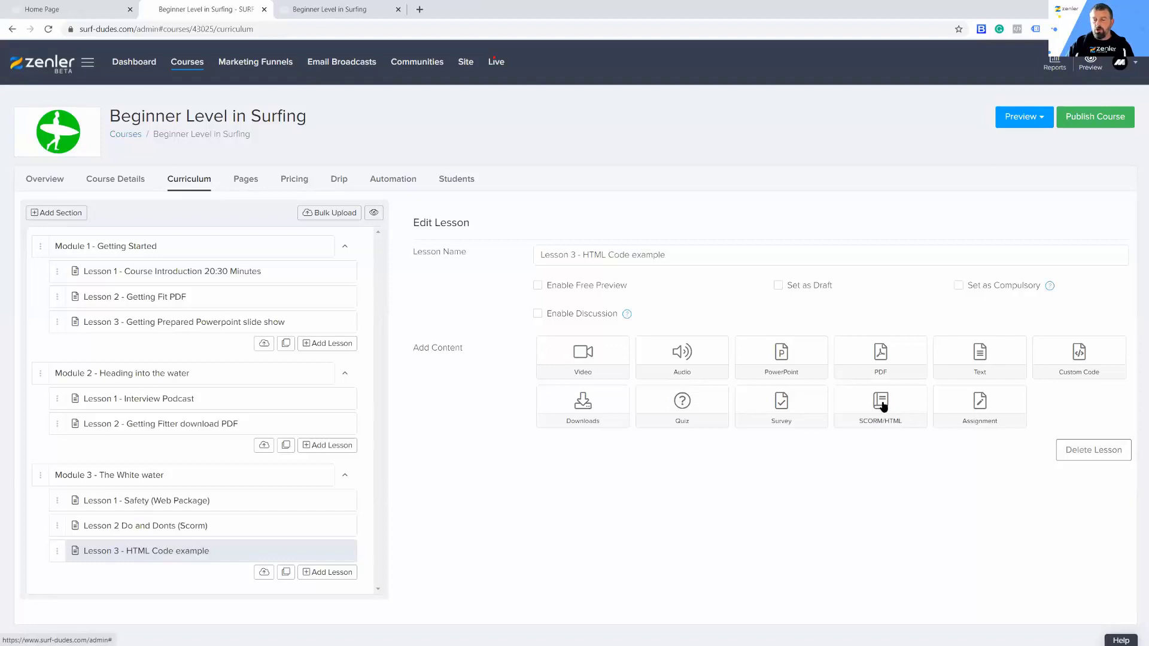
click(1081, 355)
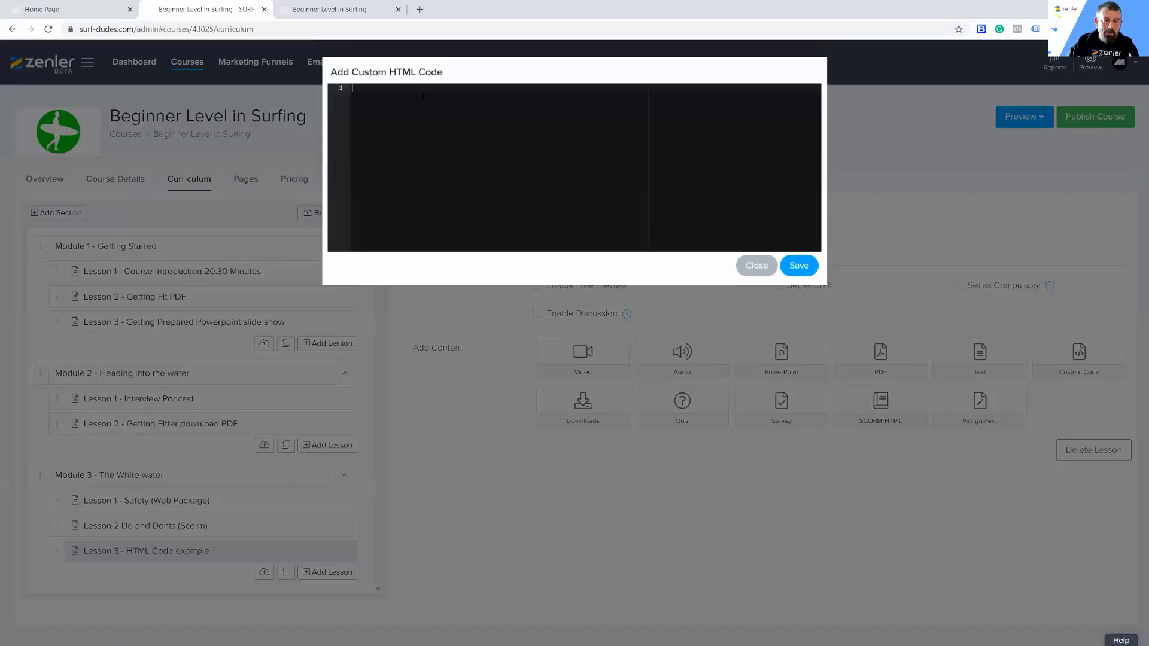
text(<h1>)
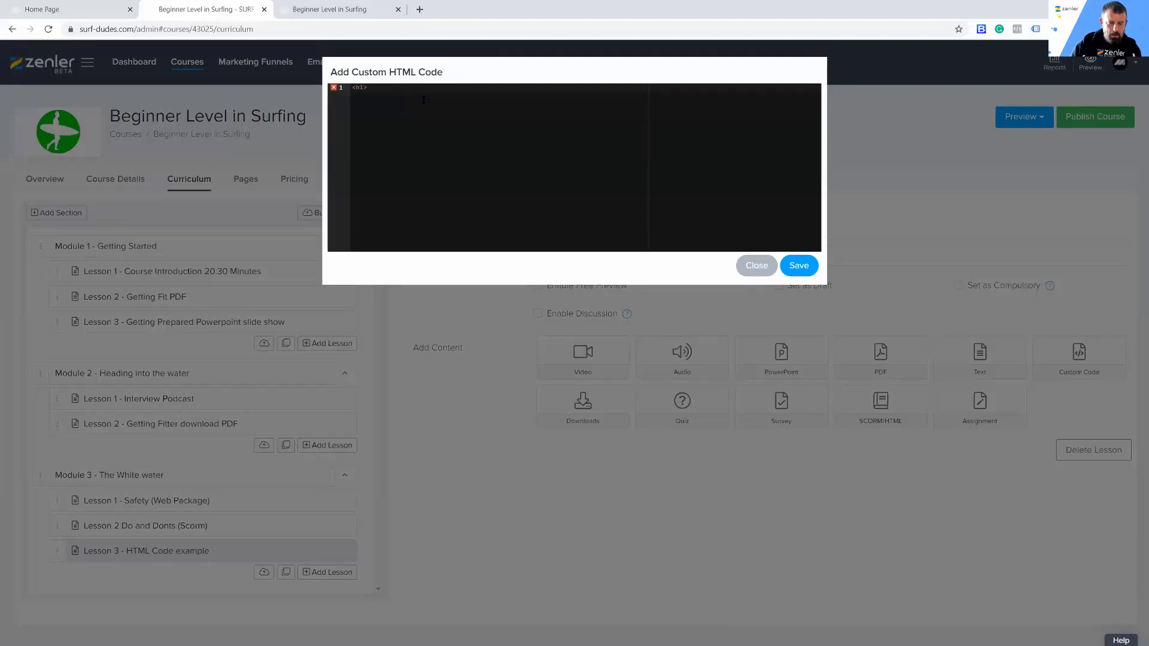
text(TITLE</h2><p>)
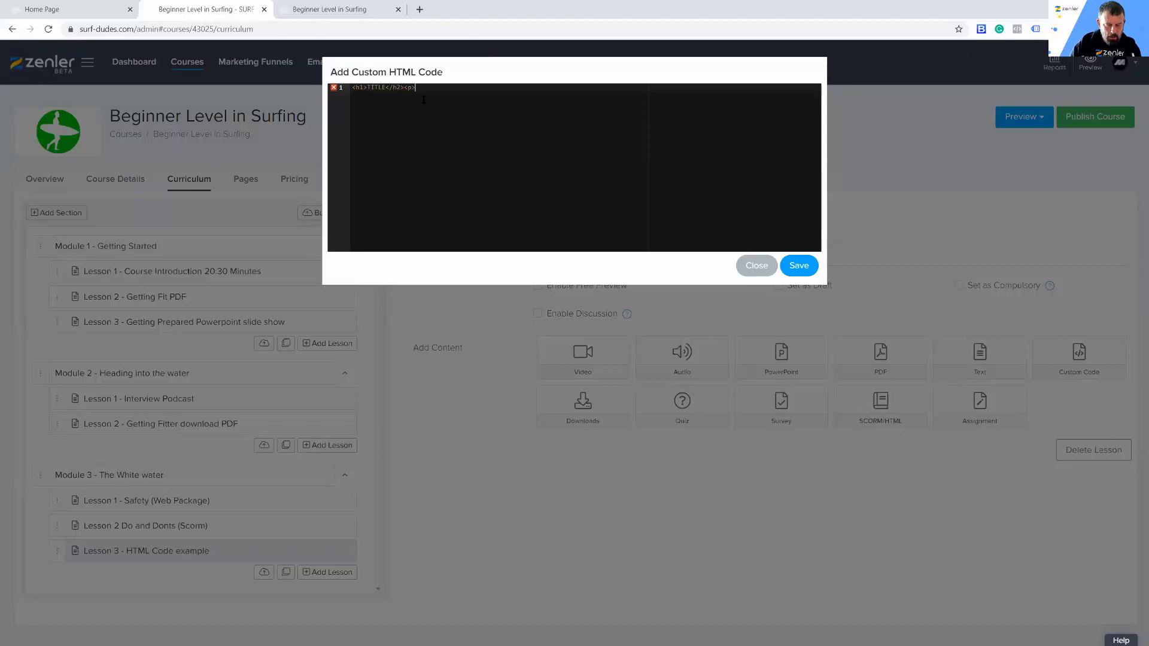
text(Paragra)
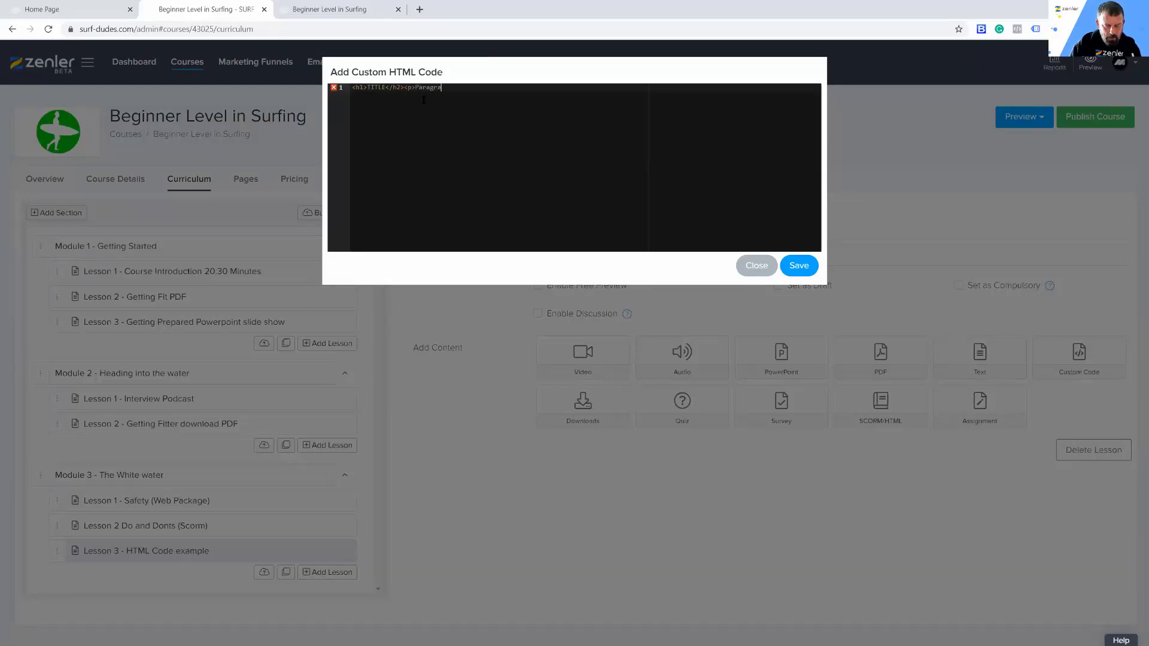
text(ph te)
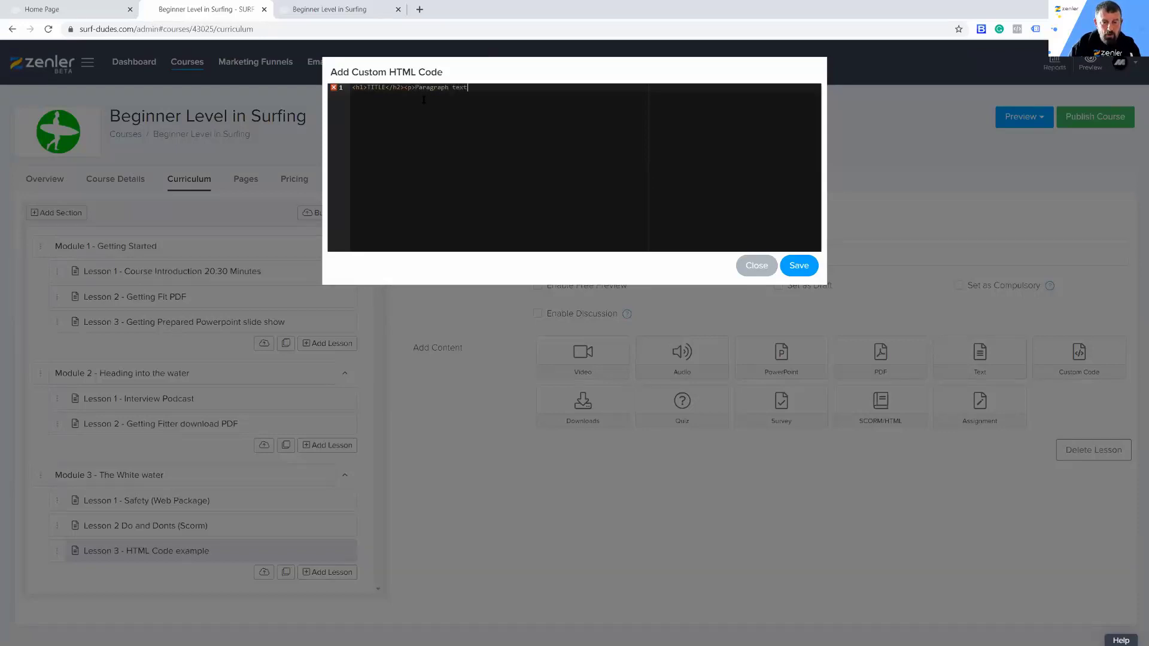
text(xt<hr>)
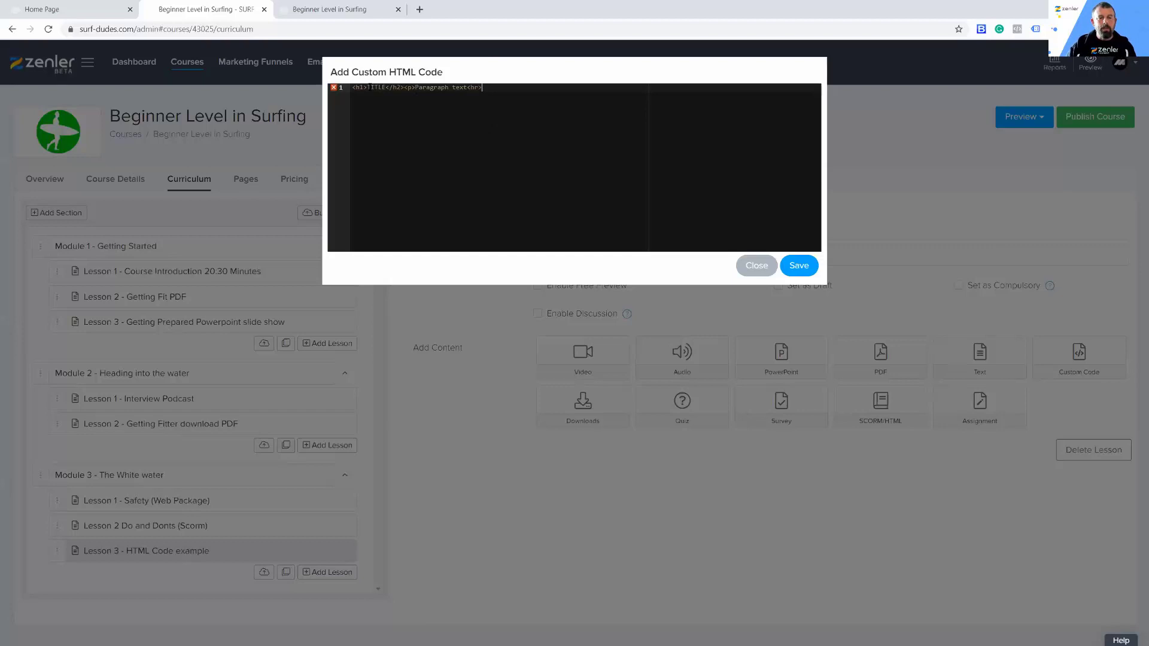
drag(356, 87, 573, 148)
click(527, 143)
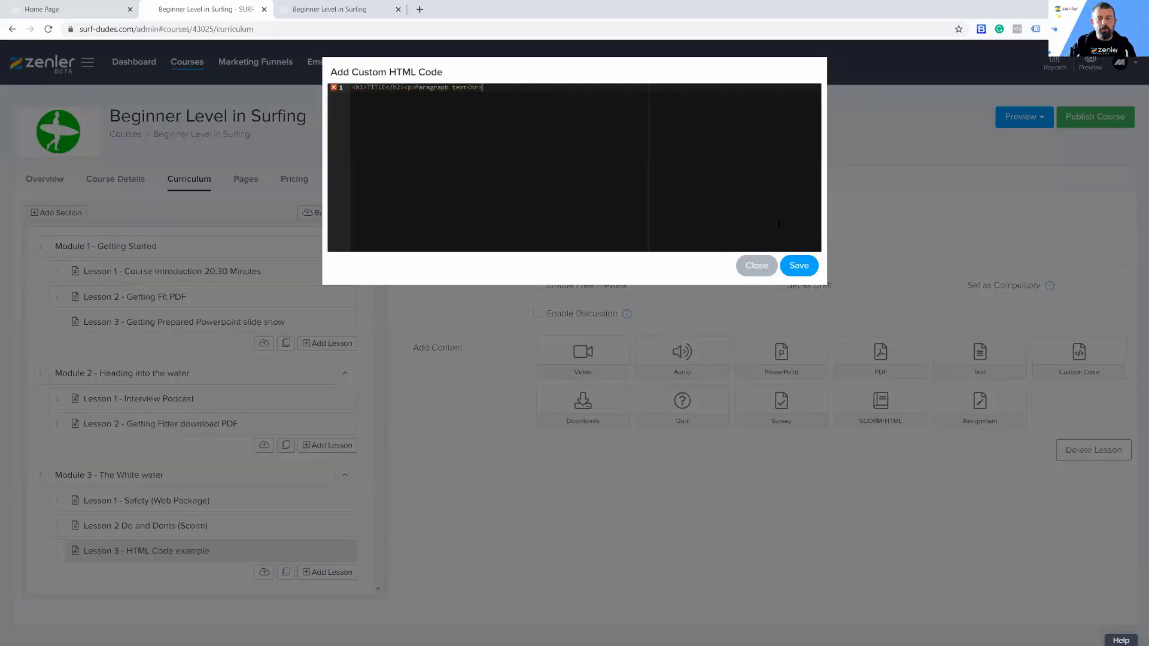
click(798, 265)
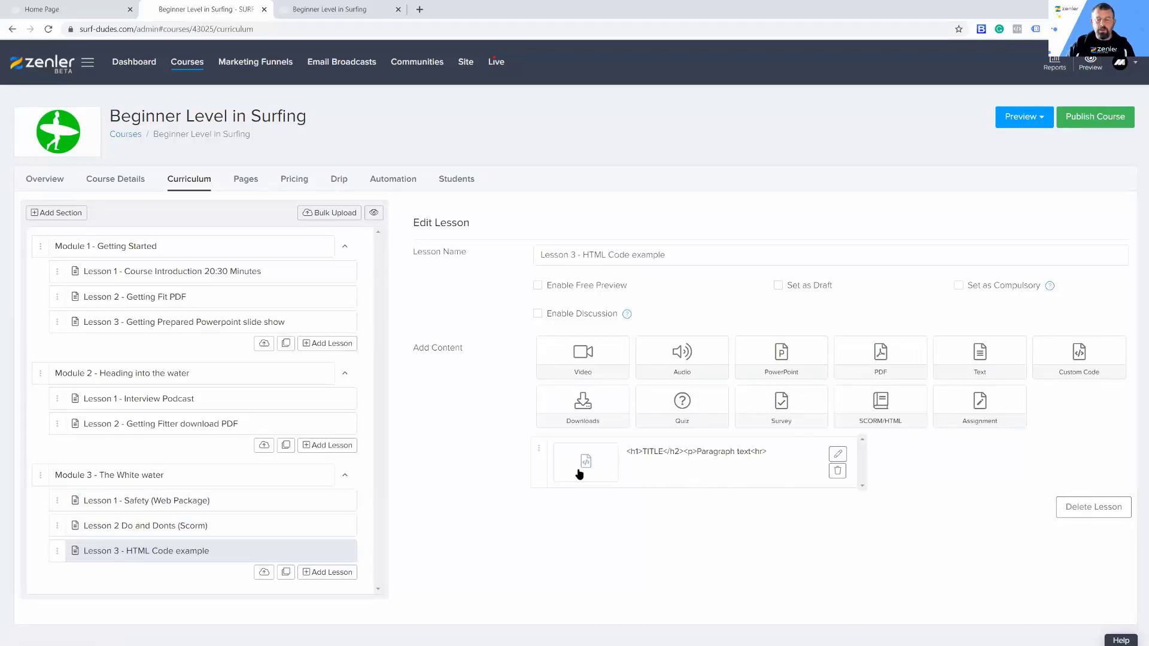
Step: Start a text content item in the HTML Code example lesson and write "Normal text block," as its first line
click(981, 357)
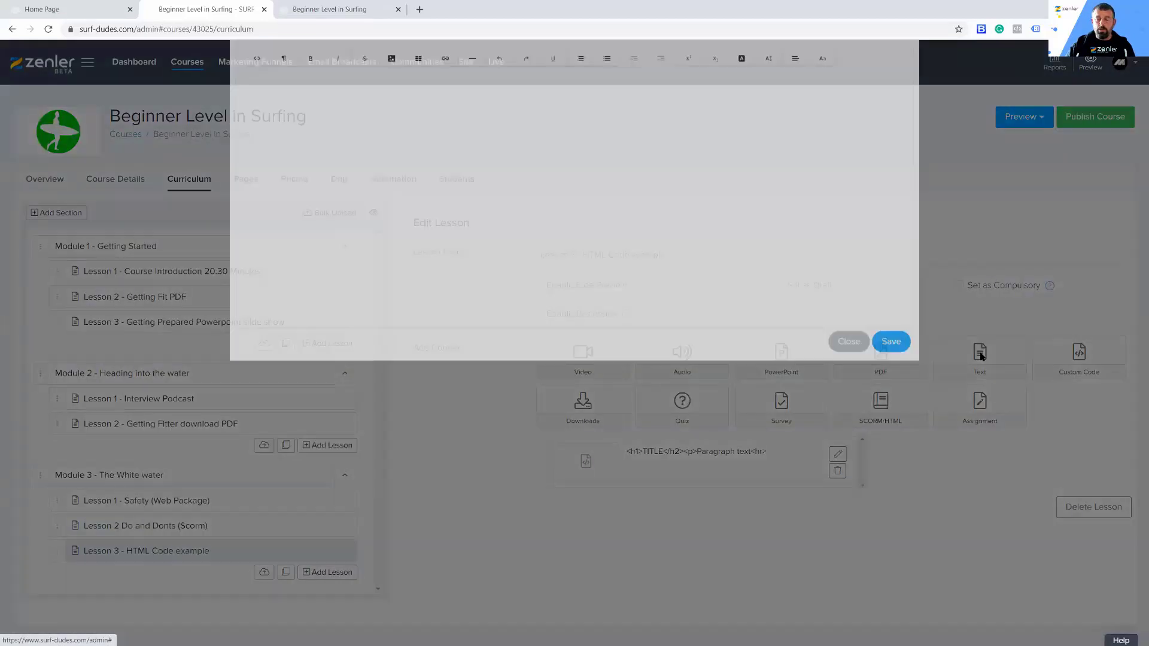
click(256, 103)
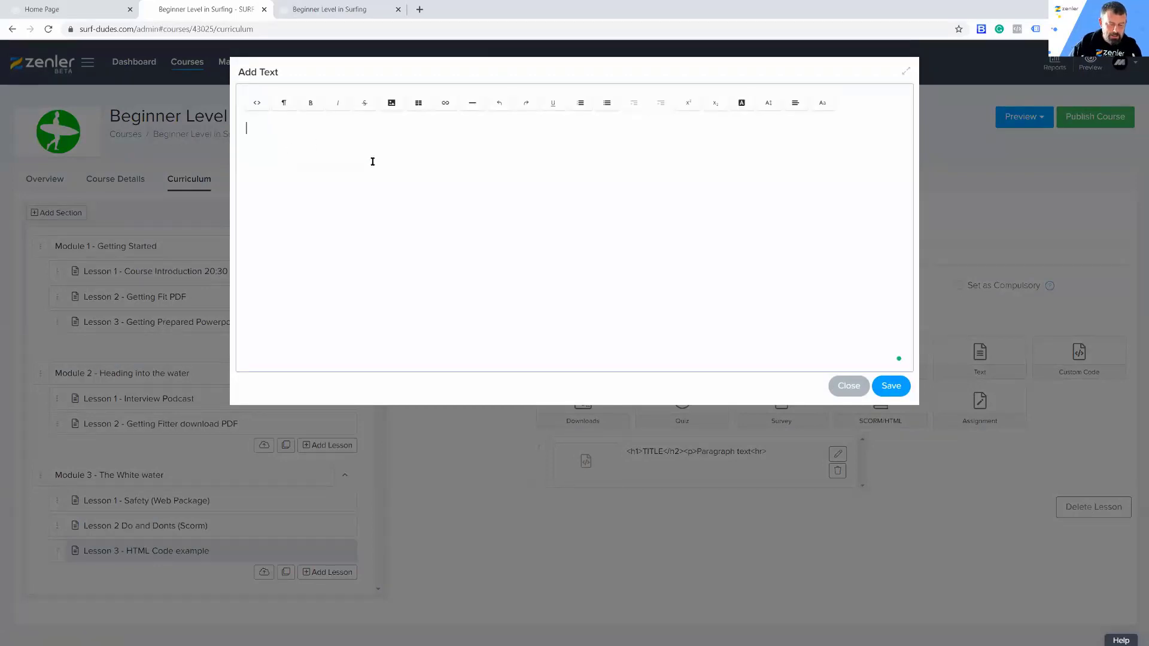
text(Normal )
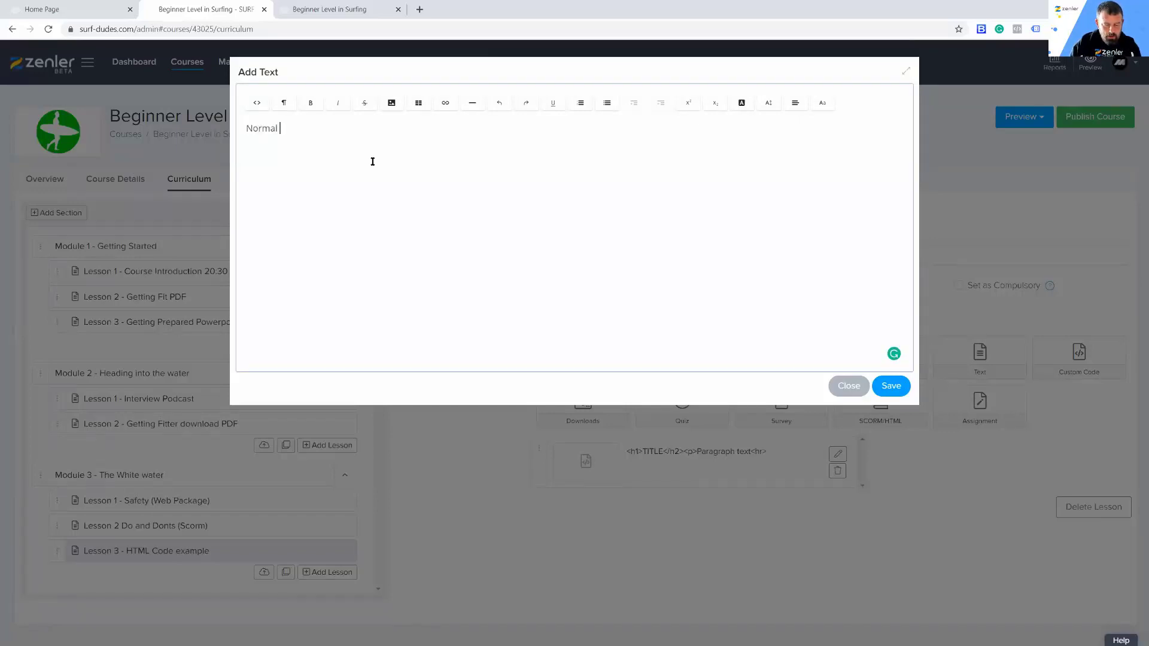
text(text block)
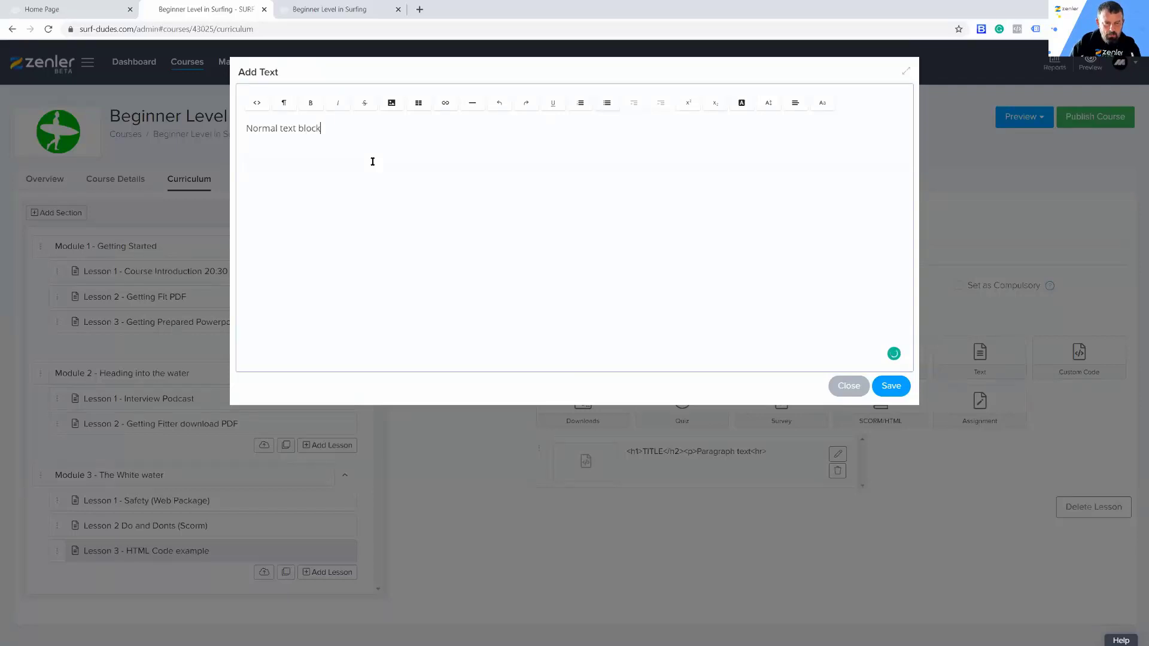
text(,)
Step: Copy the words "text block," and paste them four times on separate lines below the first line
drag(331, 127, 280, 130)
key(ctrl+c)
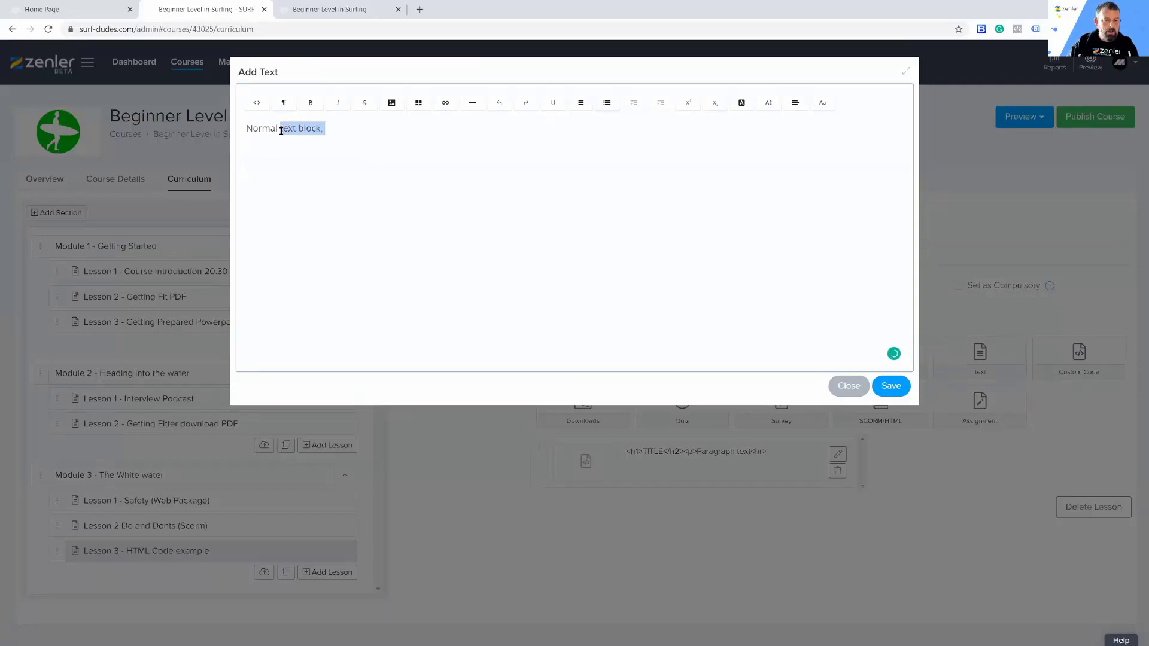
click(340, 129)
key(ctrl+v)
key(ctrl+v)
key(ctrl+v)
key(ctrl+v)
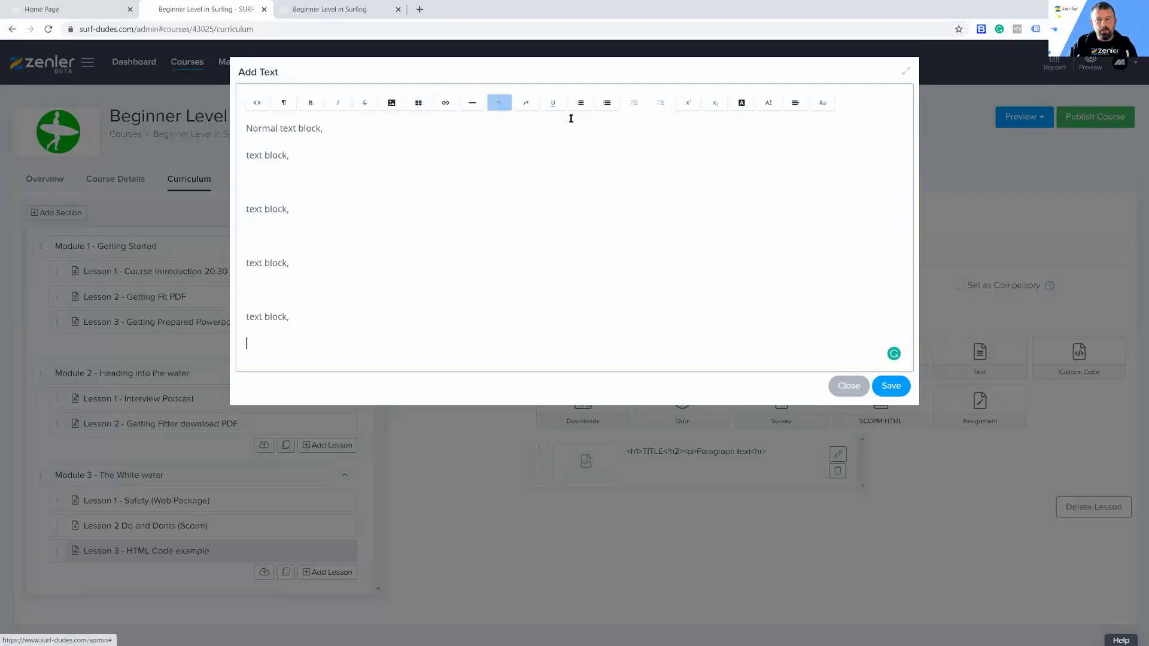
click(313, 328)
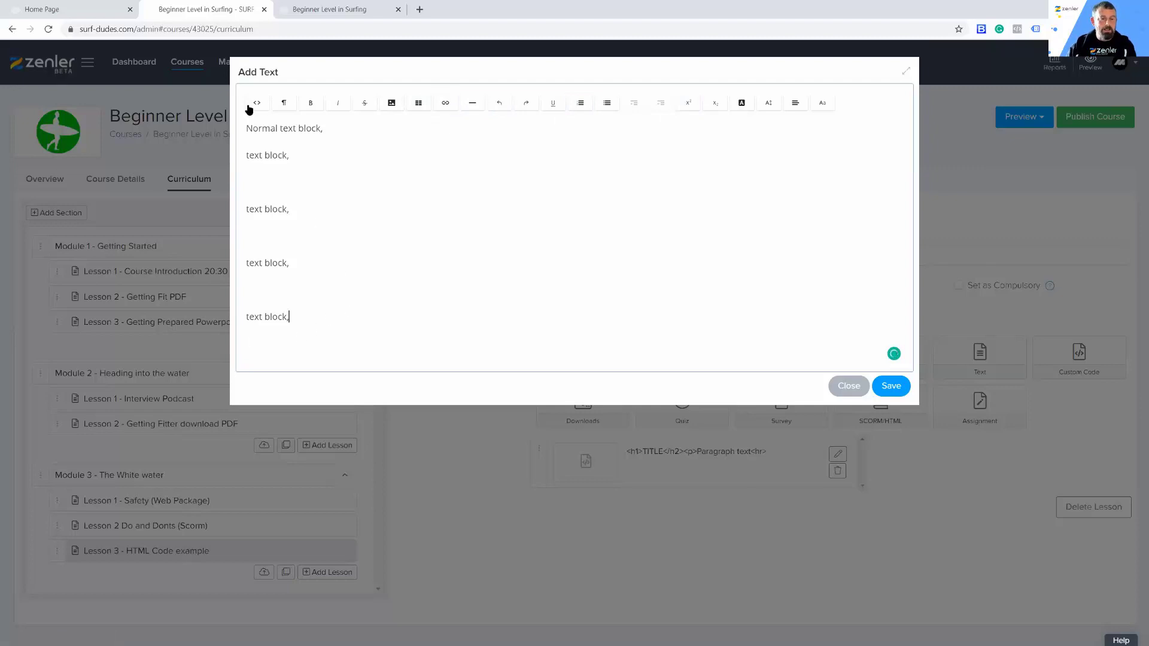
Step: Add a blank line above the text and insert <h1>TITLE</h1> there in the HTML source, returning to the formatted view
click(243, 128)
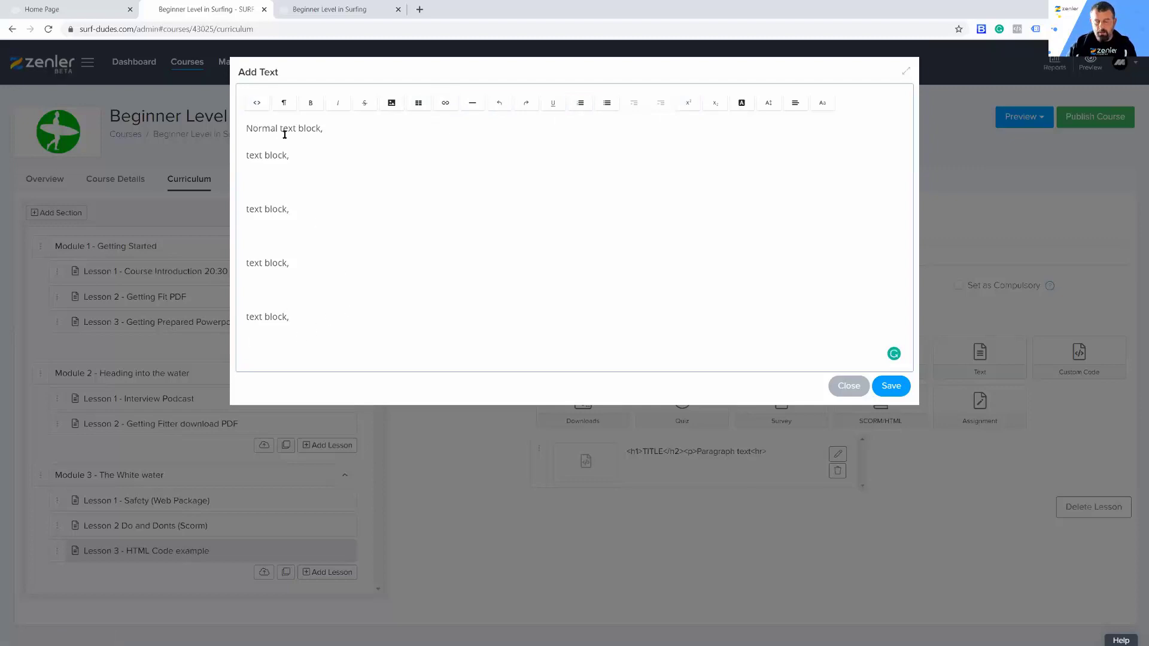
key(Return)
click(257, 102)
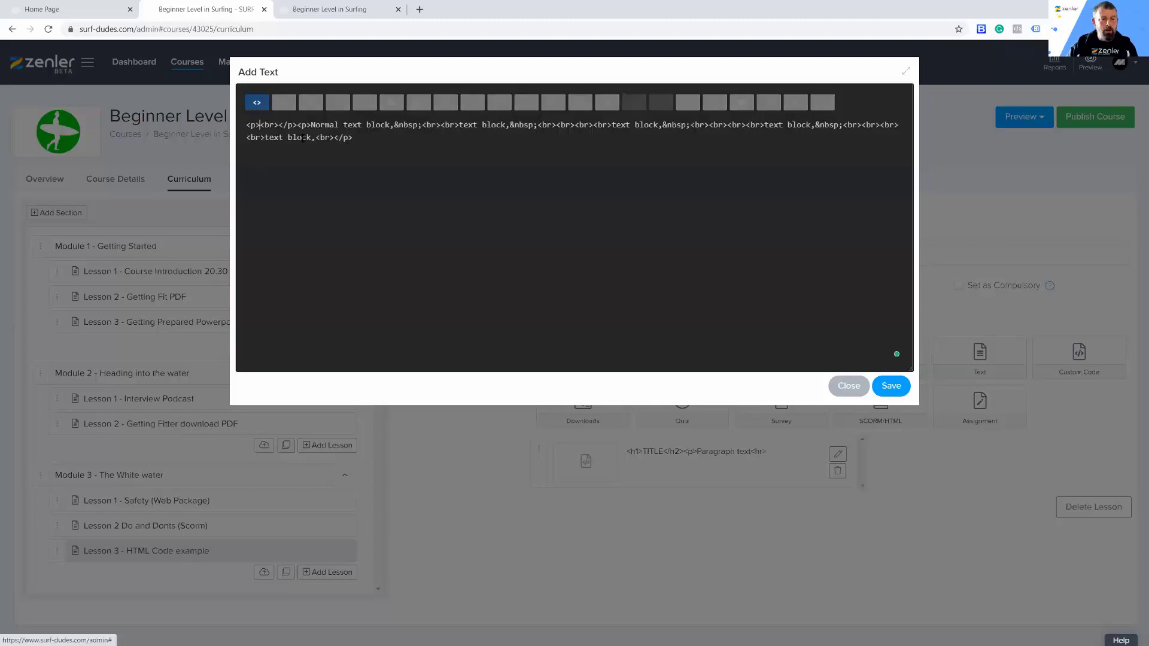
text(<h1>)
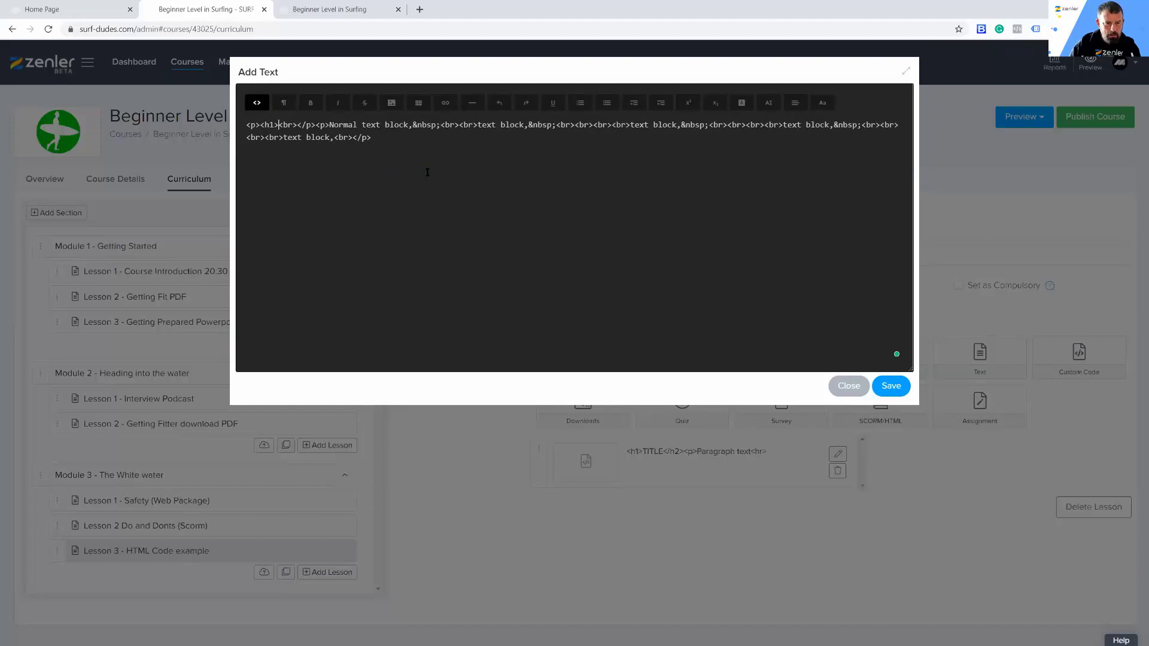
text(TITLE</h1>)
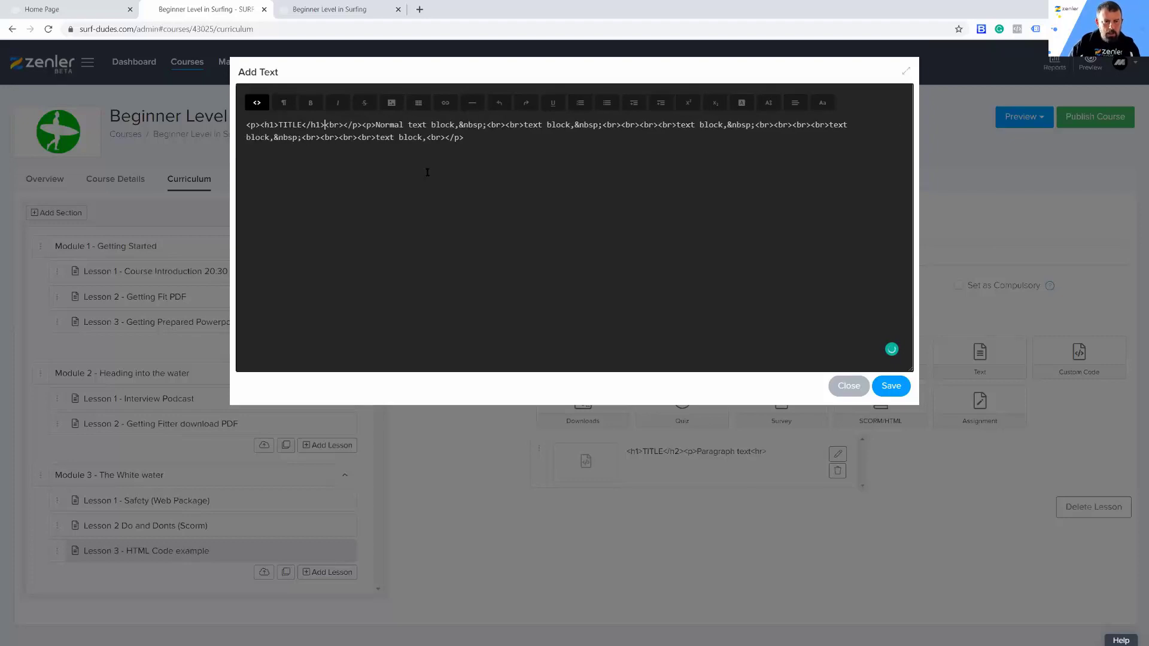
click(257, 103)
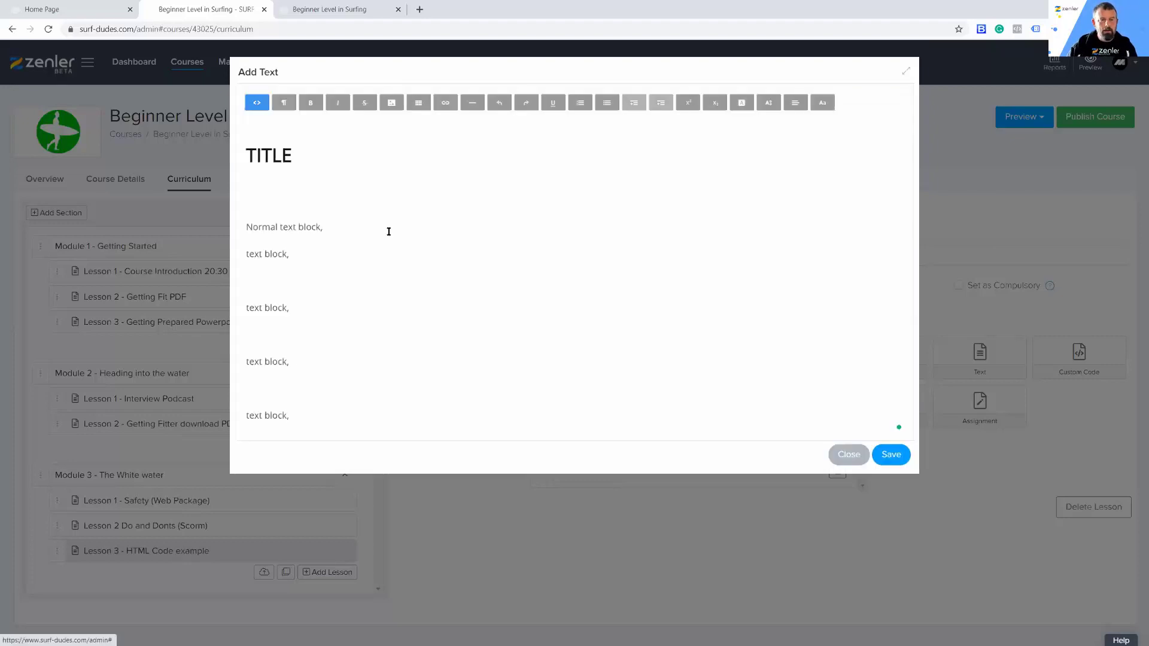
Step: Review the formatted heading and text lines, and save the text content to the lesson
drag(295, 156, 257, 155)
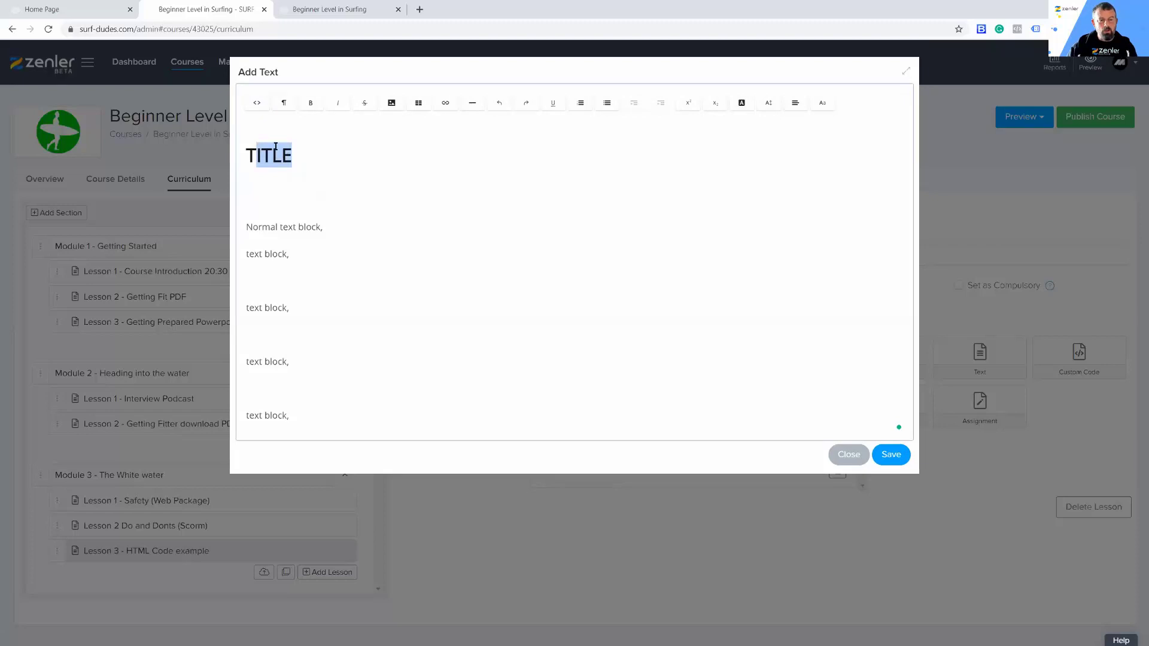
click(287, 175)
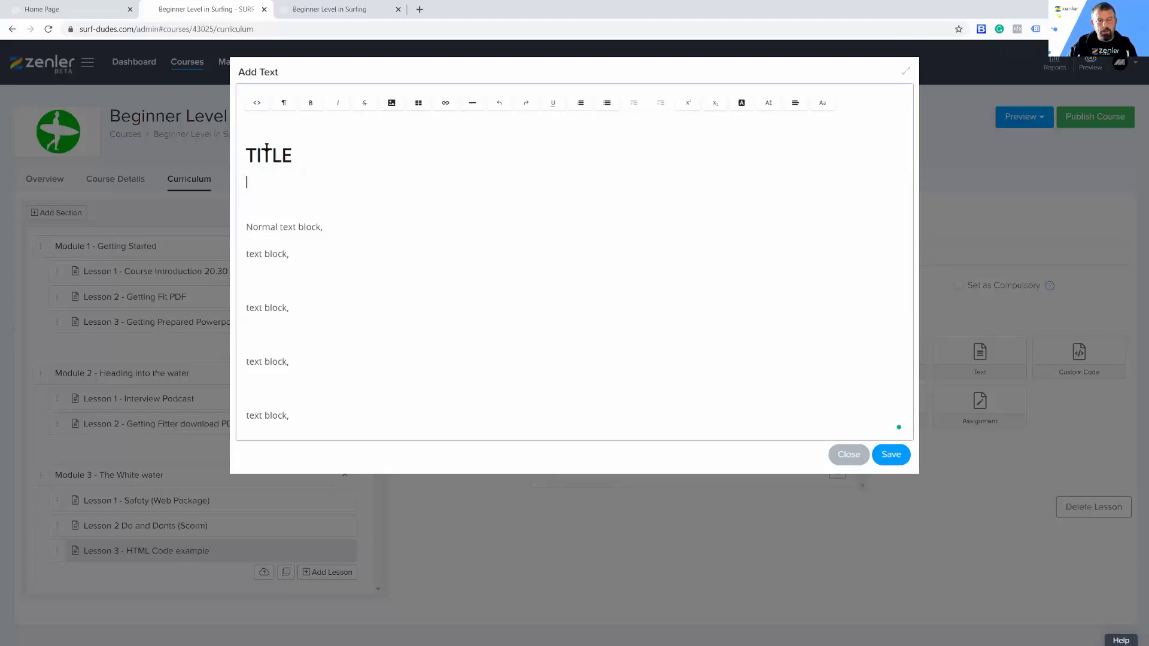
drag(252, 227, 829, 407)
click(891, 455)
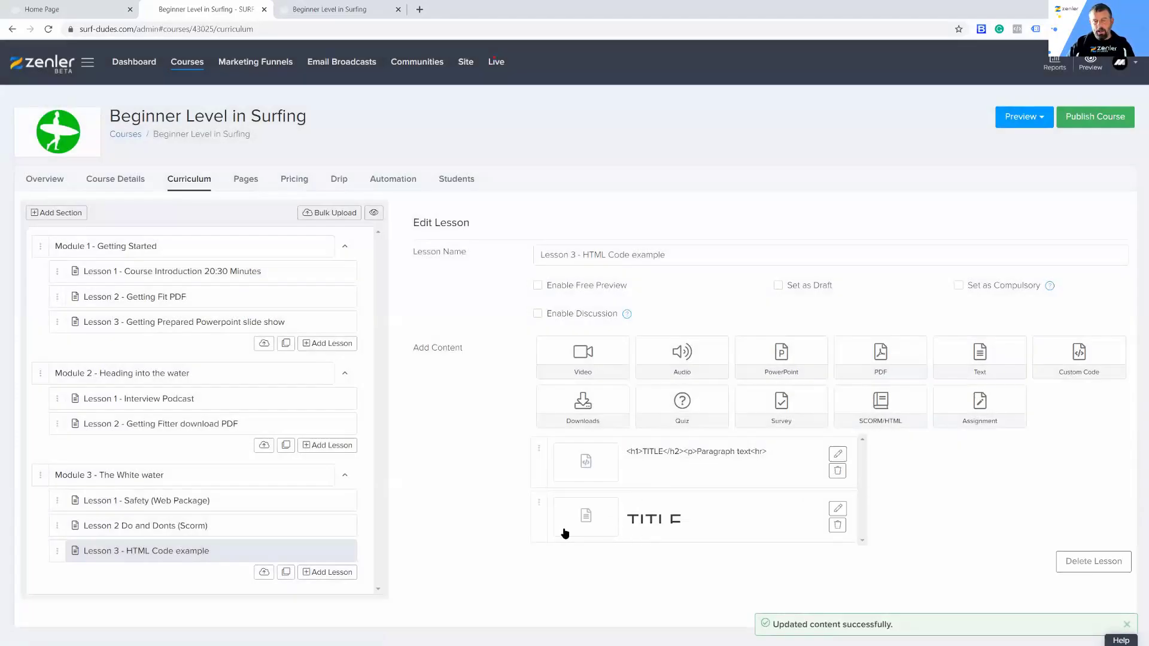
mouse_move(538, 525)
mouse_down()
mouse_move(536, 453)
mouse_move(538, 534)
mouse_up()
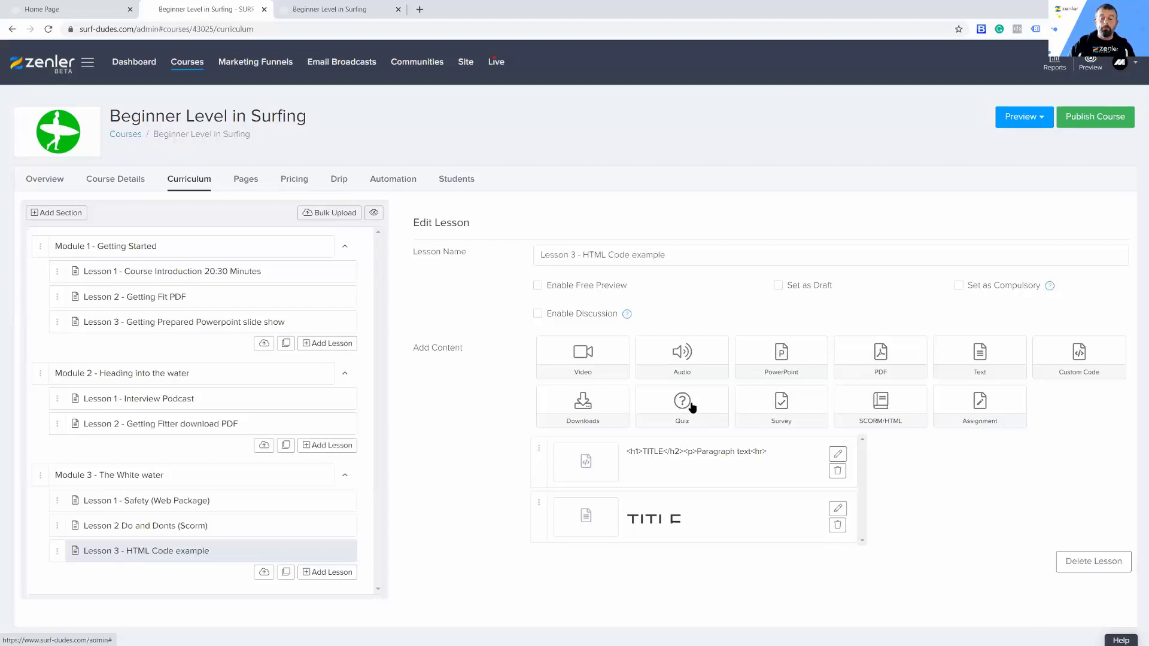
Step: Preview the course access page as a student, review its modules, and start Module 1's Lesson 1 - Course Introduction
click(1037, 116)
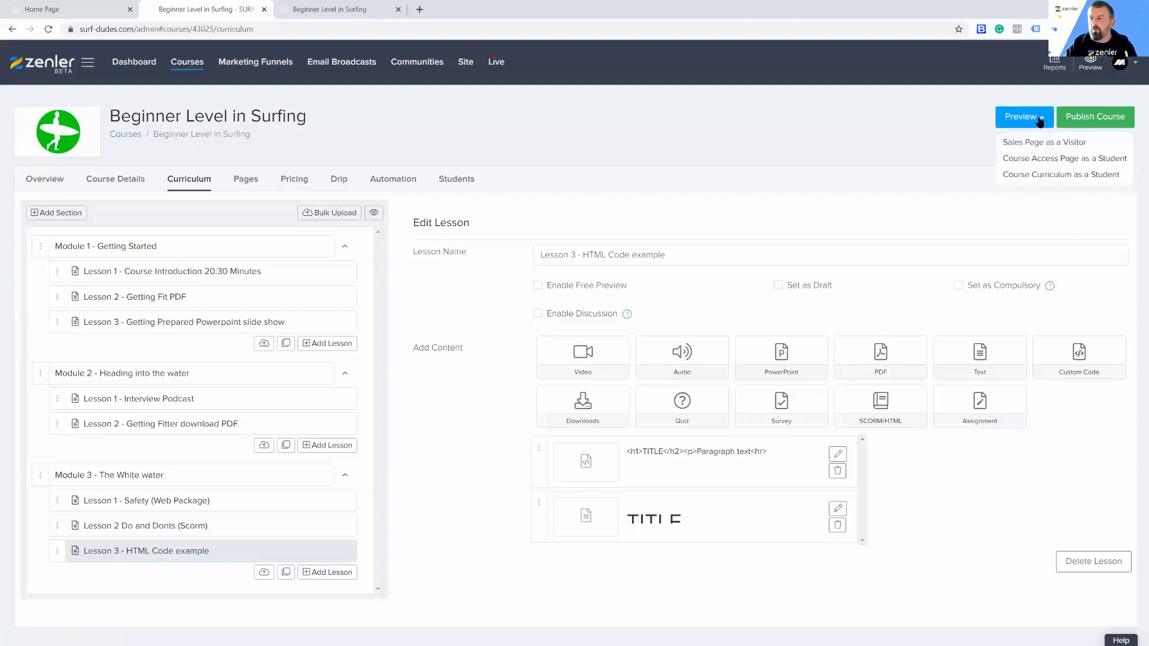
click(1023, 160)
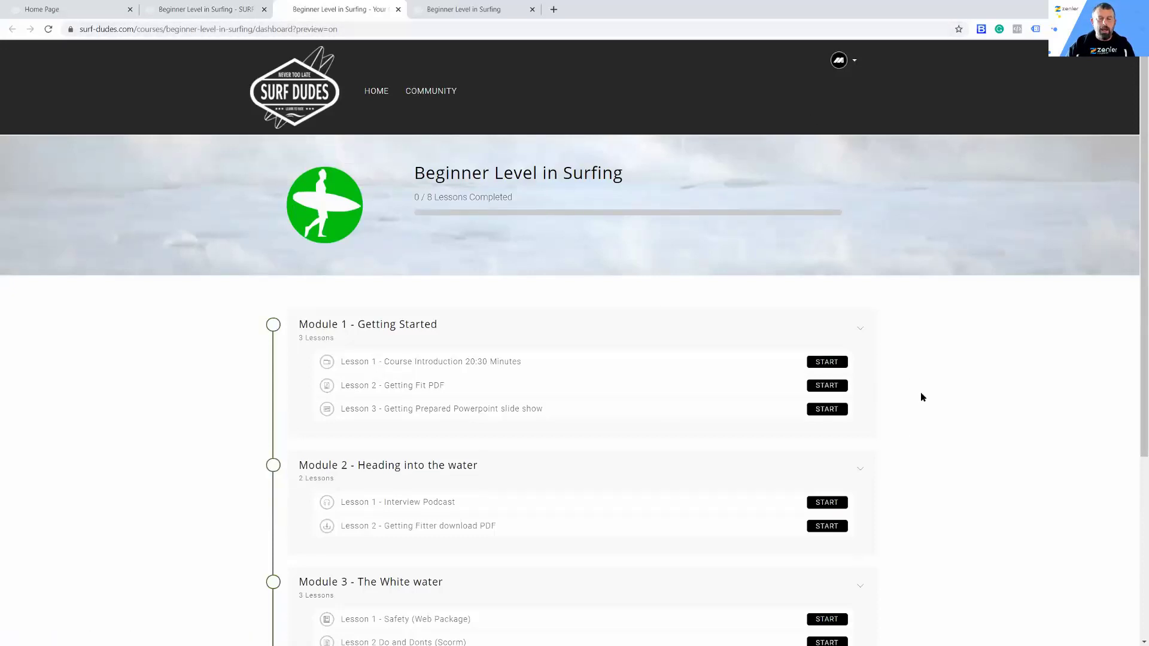
scroll(928, 411, down, 2)
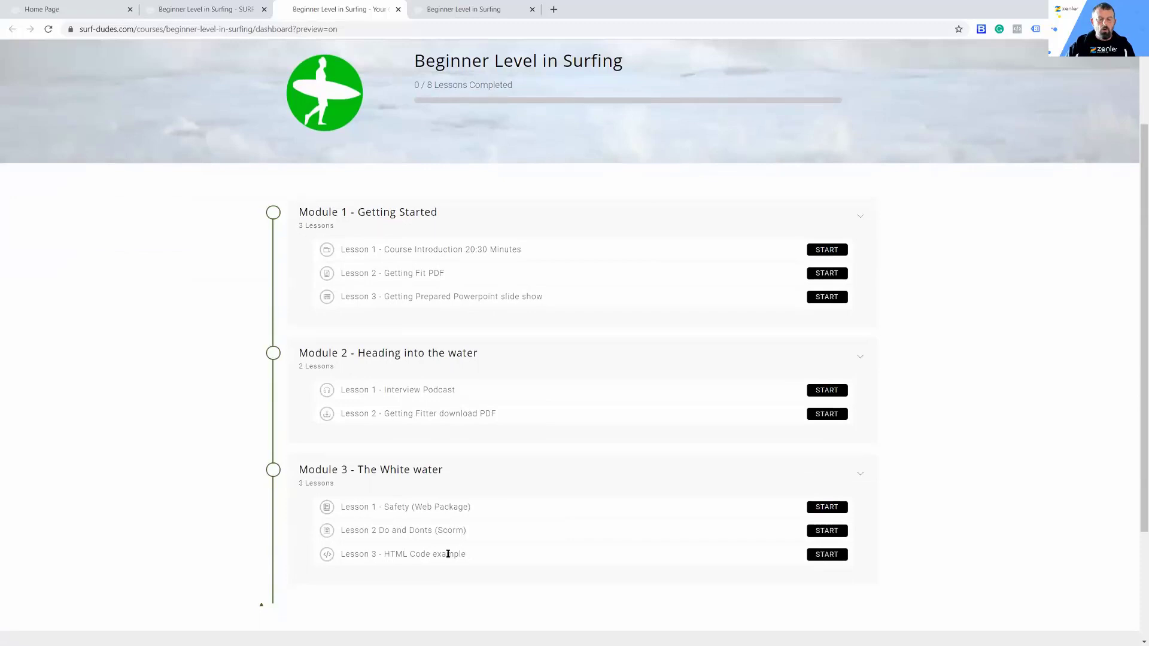
scroll(903, 444, up, 2)
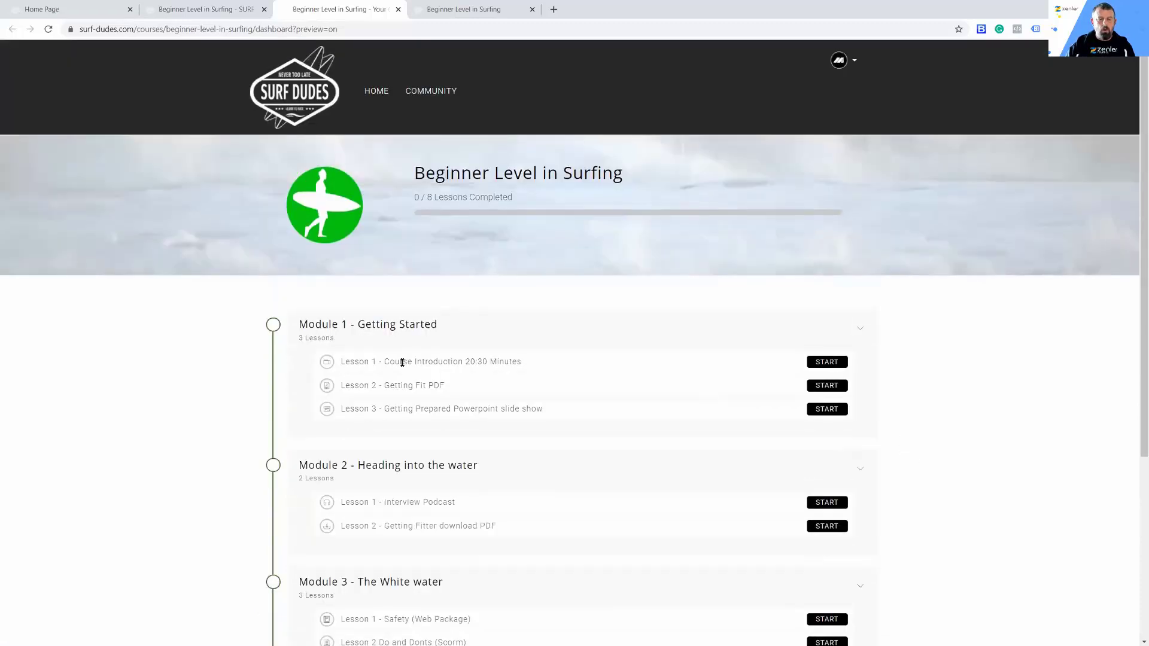
click(826, 362)
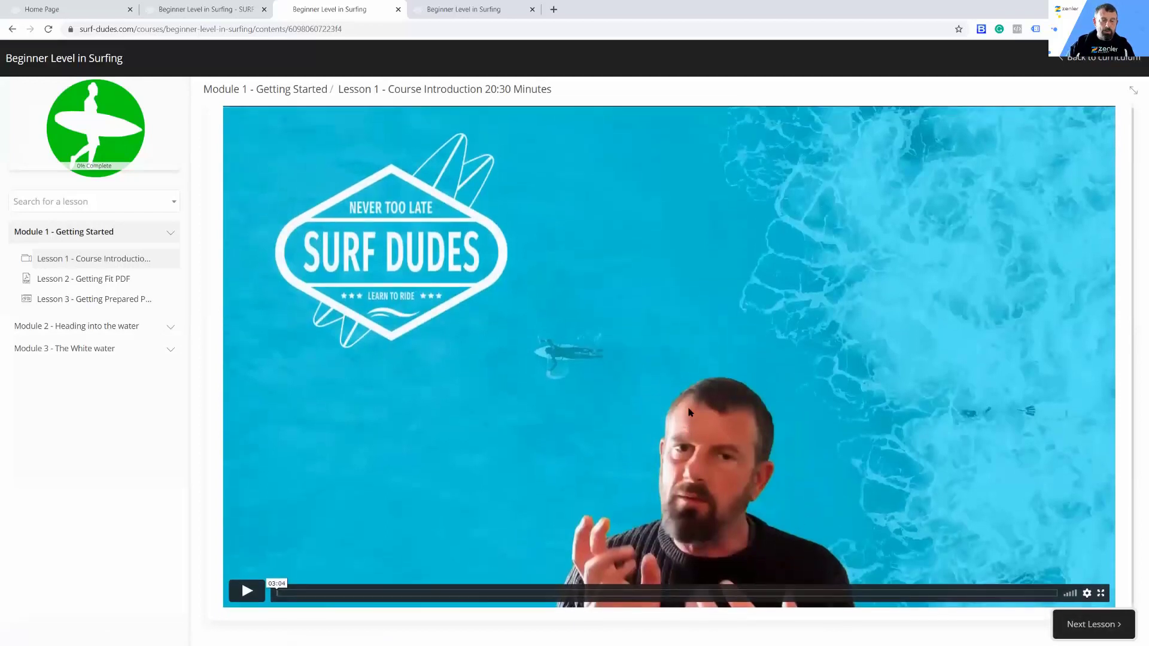
Step: View Lesson 2 - Getting Fit PDF as a student, and try the PDF viewer's find and zoom controls, ending at 70%
click(90, 279)
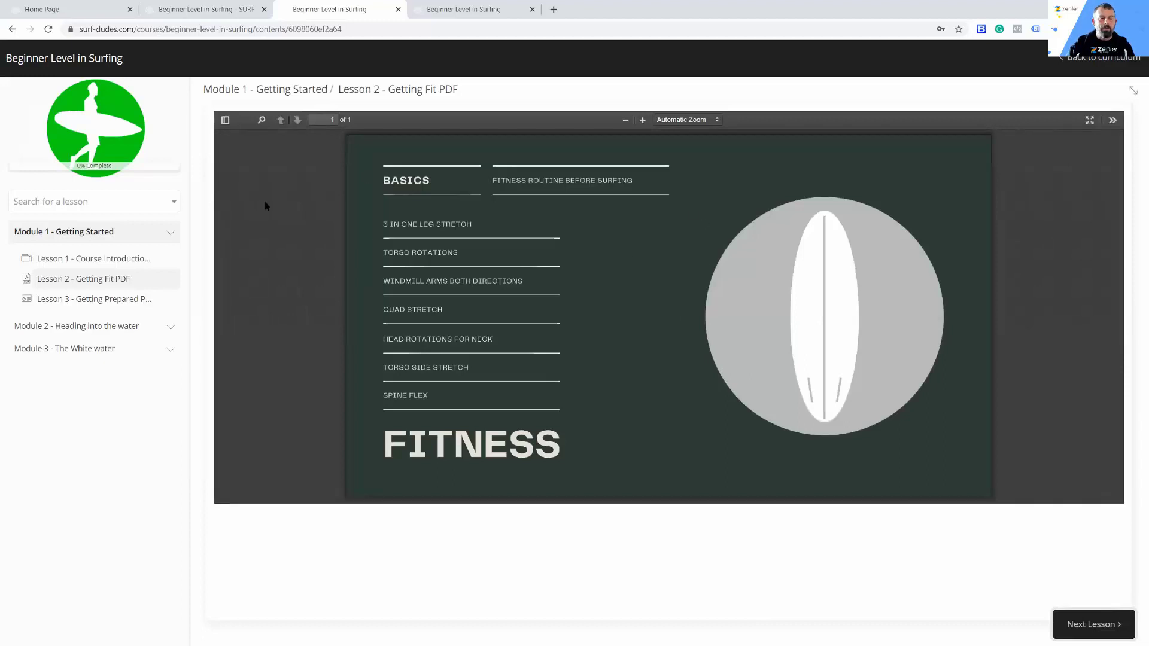
click(262, 119)
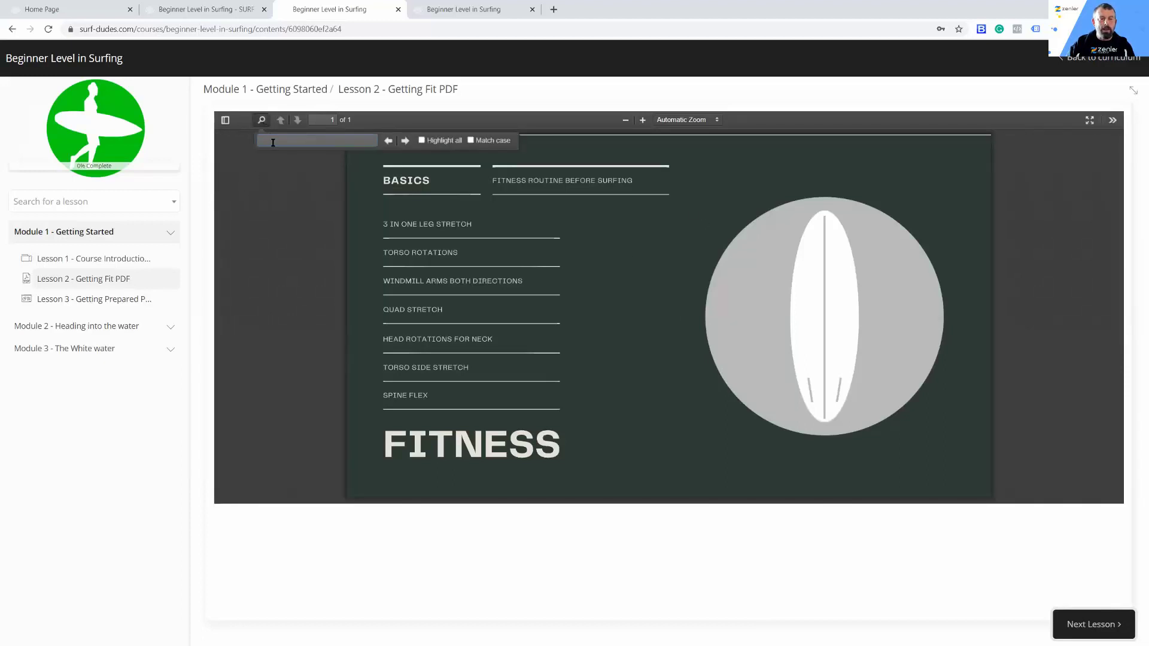
click(307, 199)
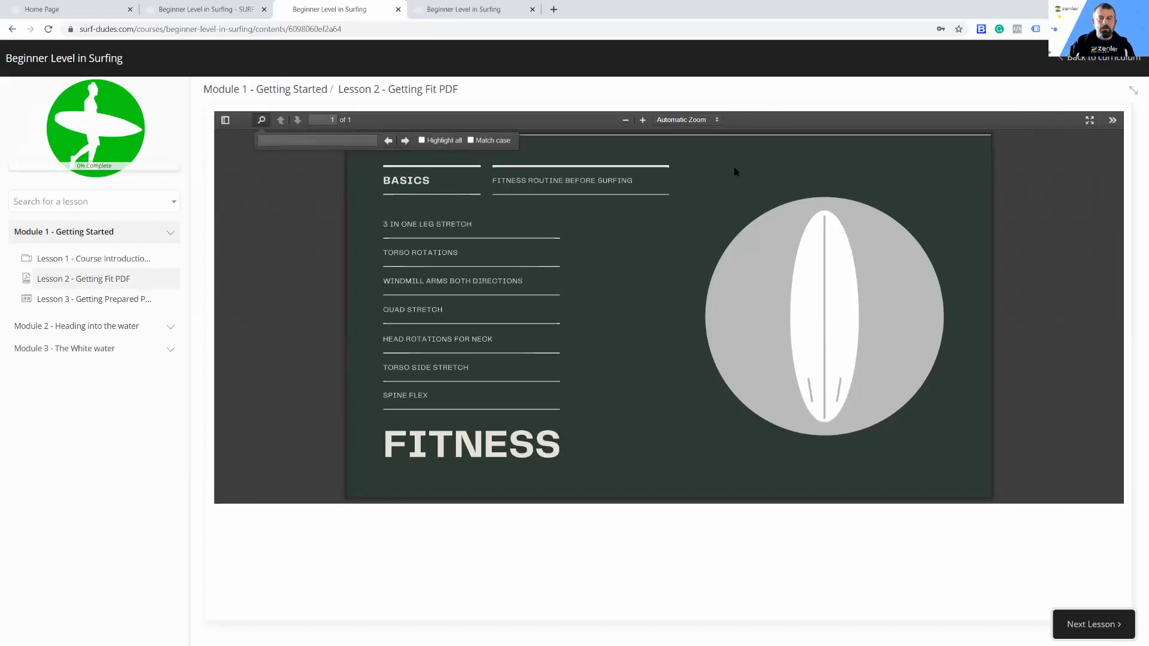
click(644, 120)
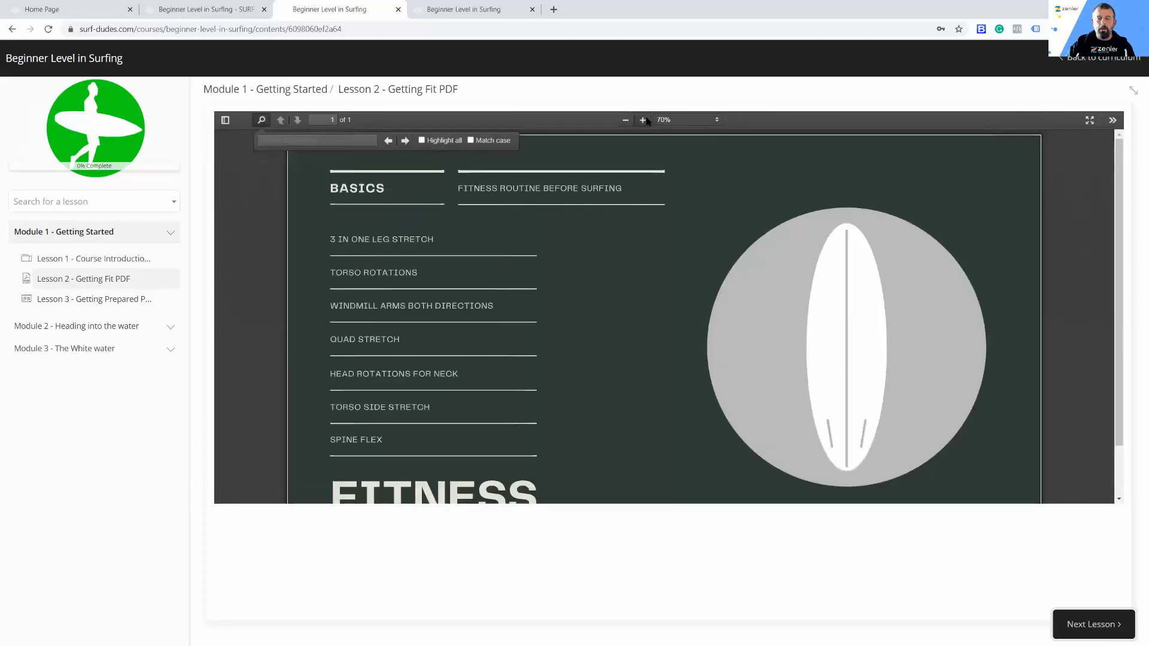
click(644, 120)
click(626, 120)
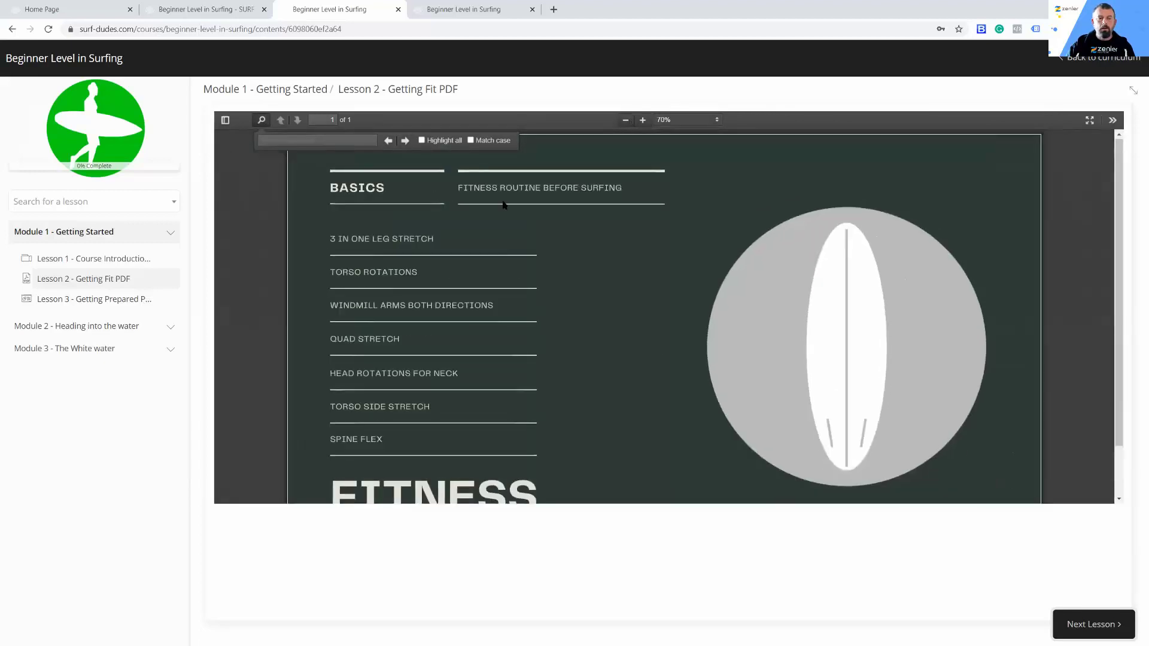
Step: View Lesson 3 - Getting Prepared Powerpoint slide show as a student, stepping between both slides and trying full-screen mode
click(88, 301)
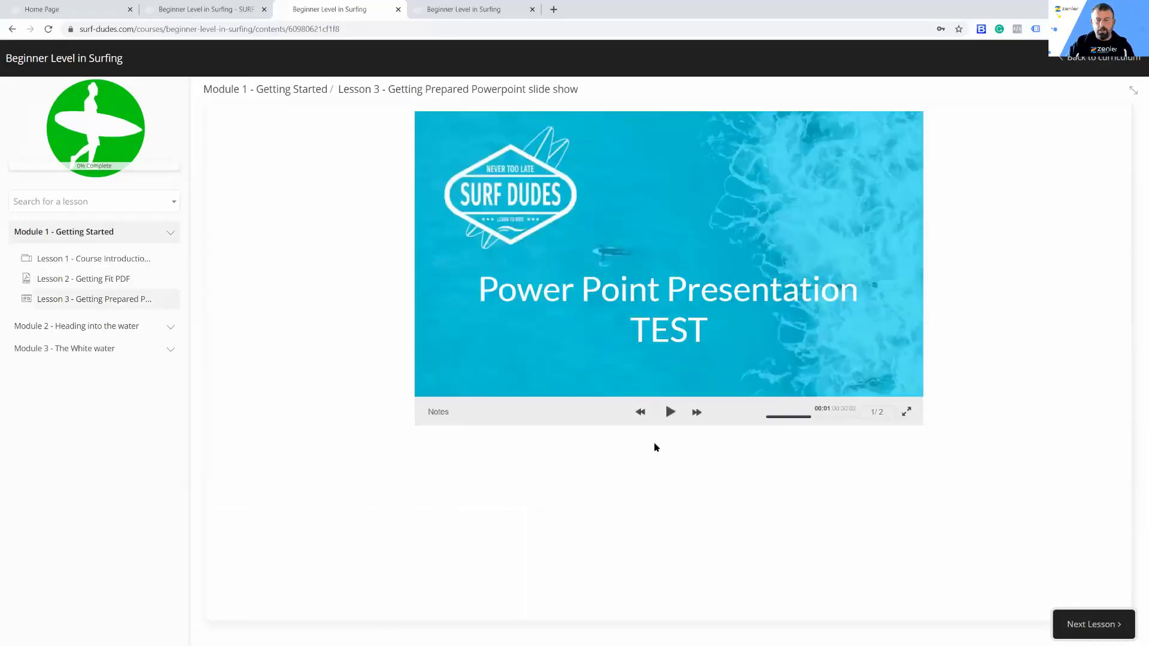
click(695, 413)
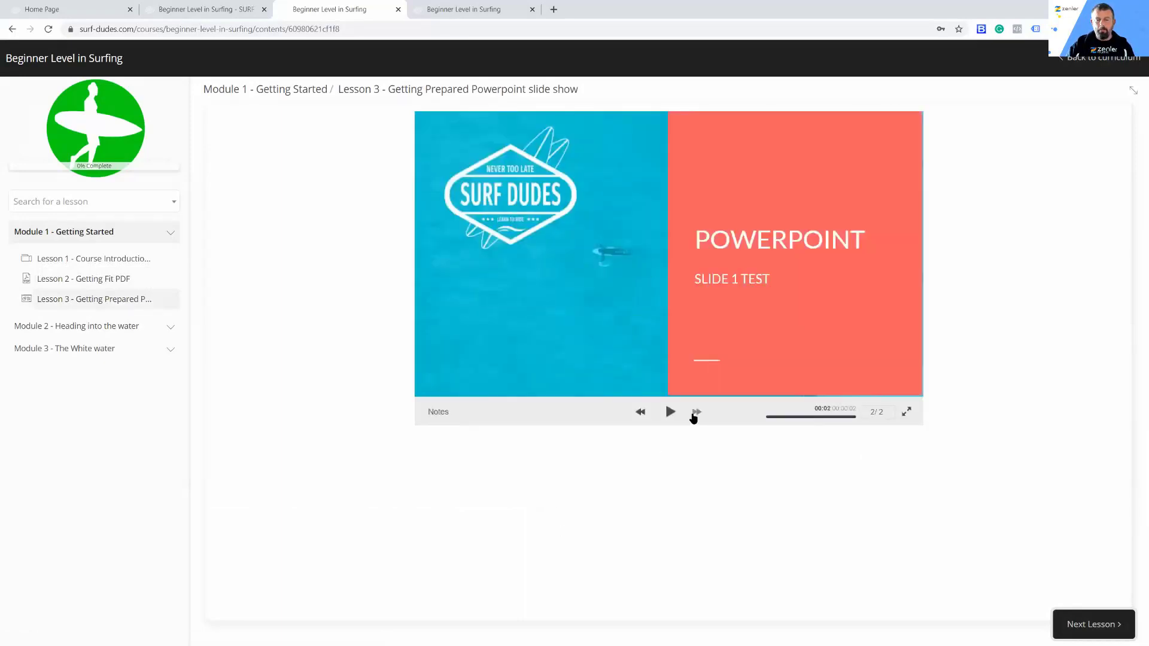
click(641, 413)
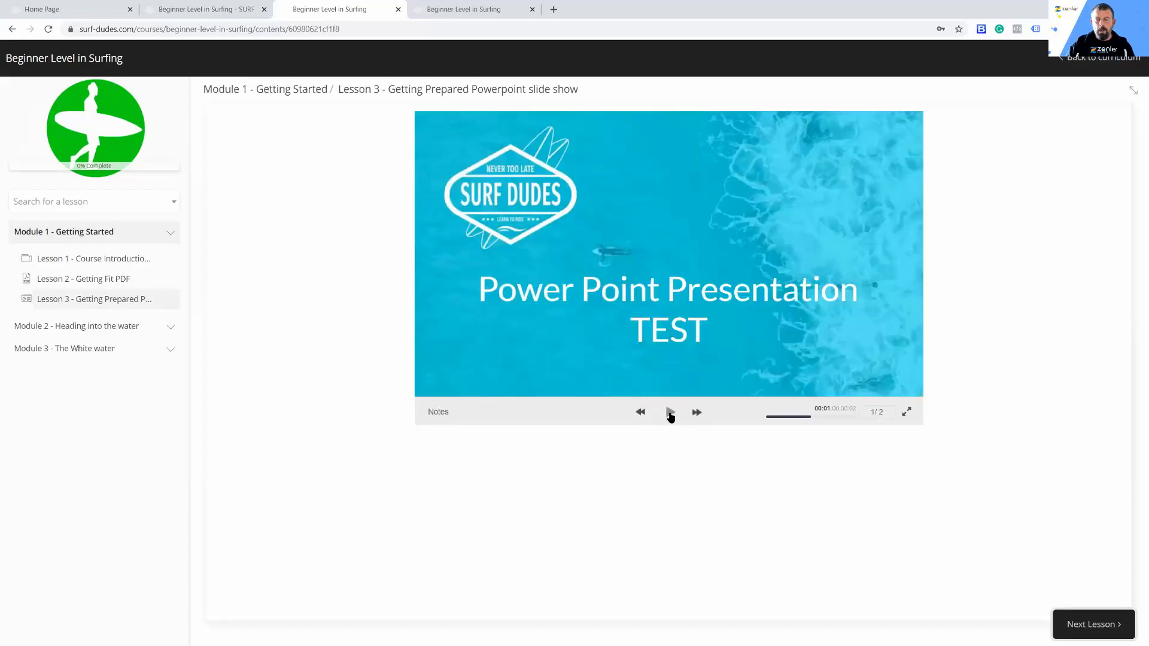
click(697, 413)
click(905, 413)
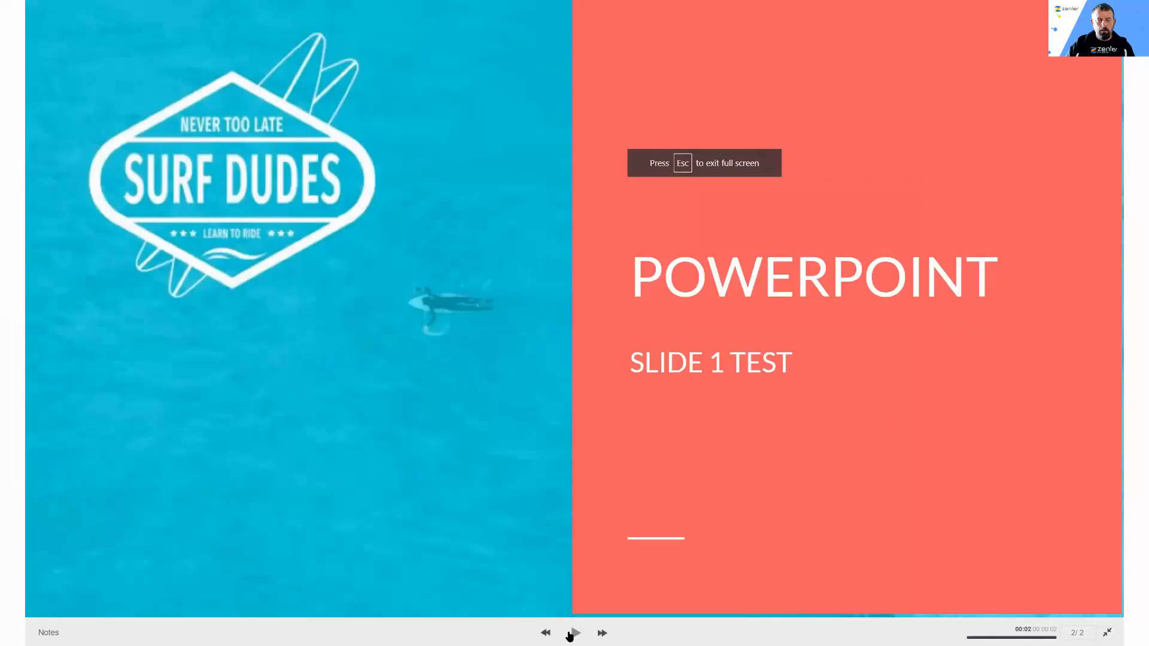
click(1105, 634)
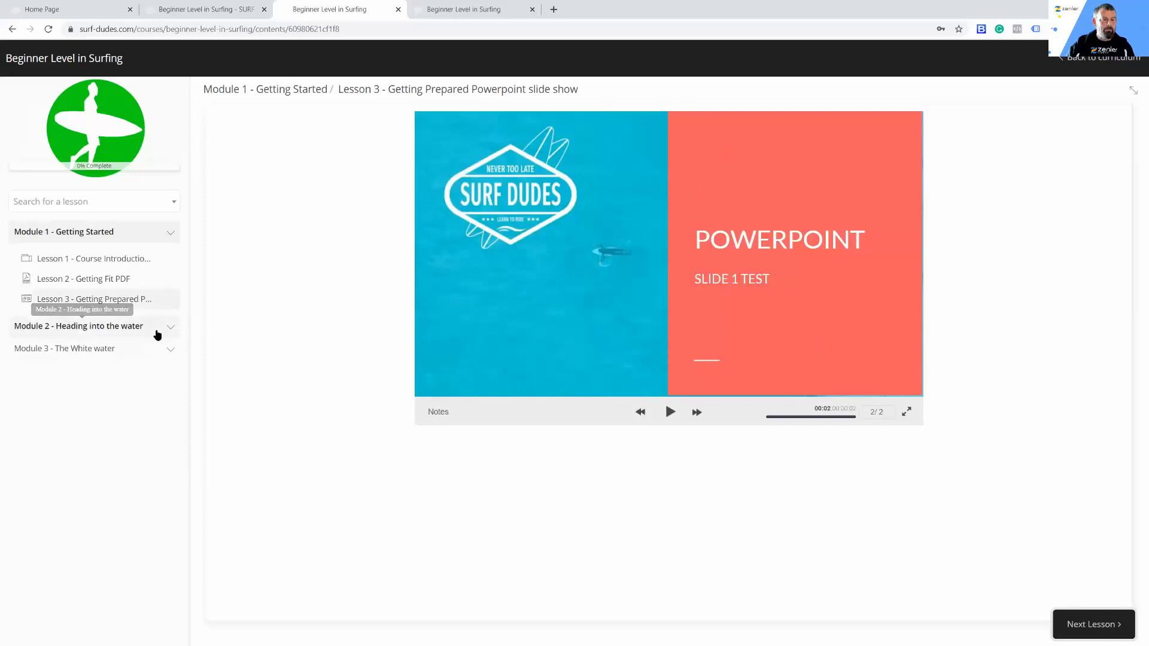
Step: Preview Module 2's lessons, briefly playing and pausing the Interview Podcast audio and viewing the fitness guide download in Lesson 2
click(169, 333)
click(102, 354)
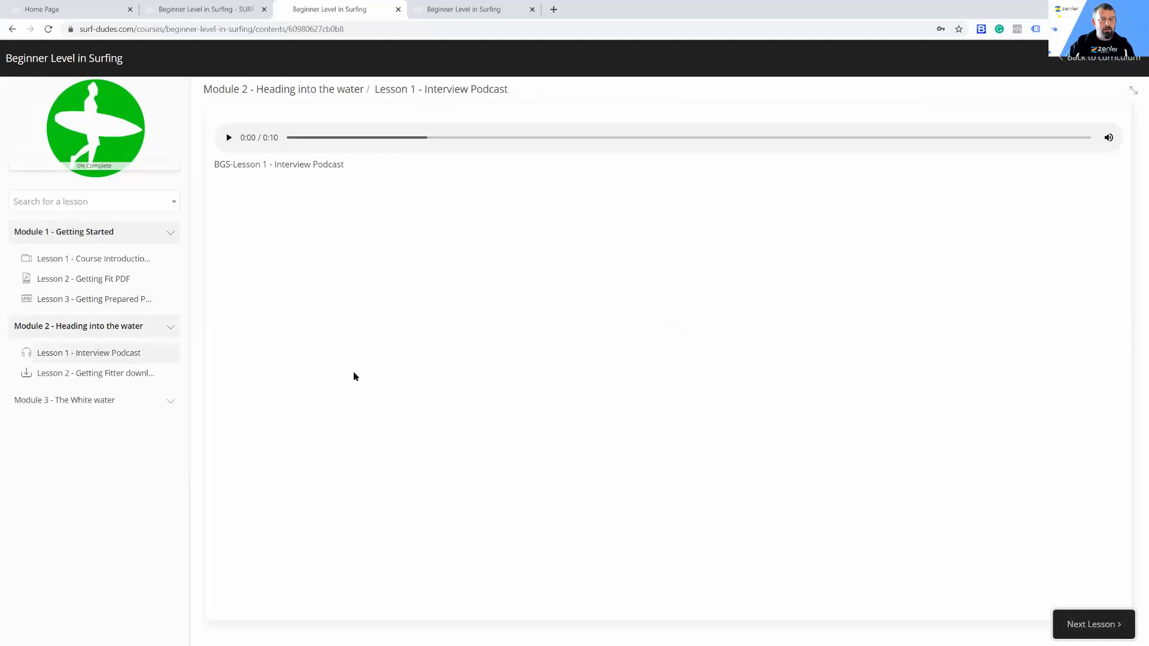
click(228, 139)
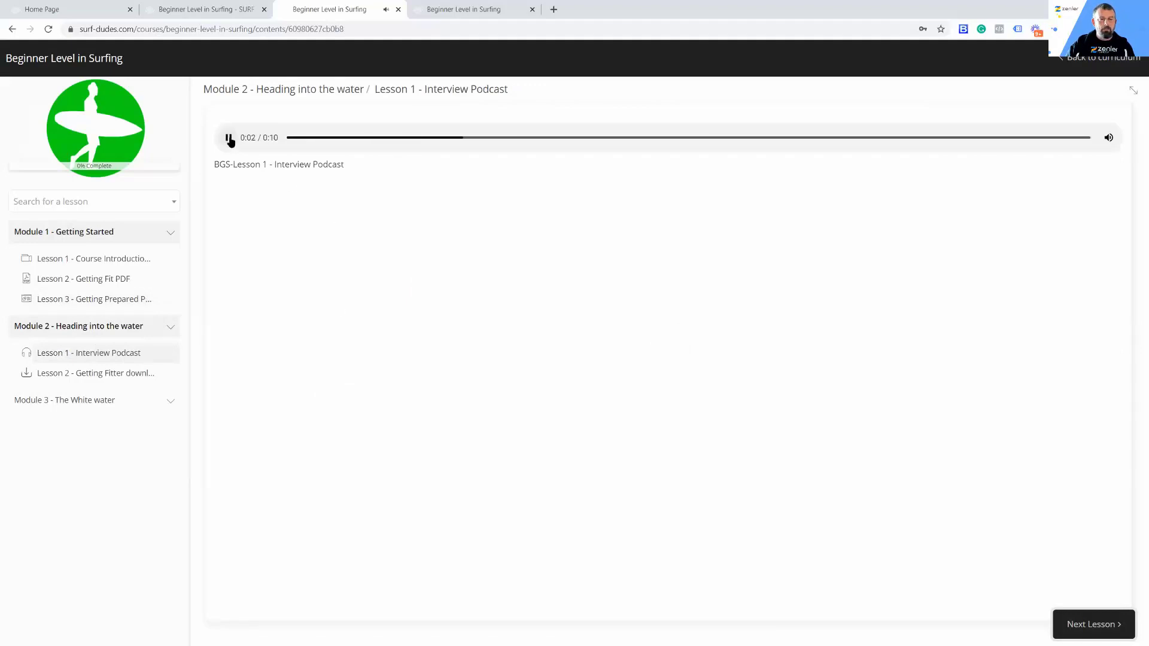
click(229, 139)
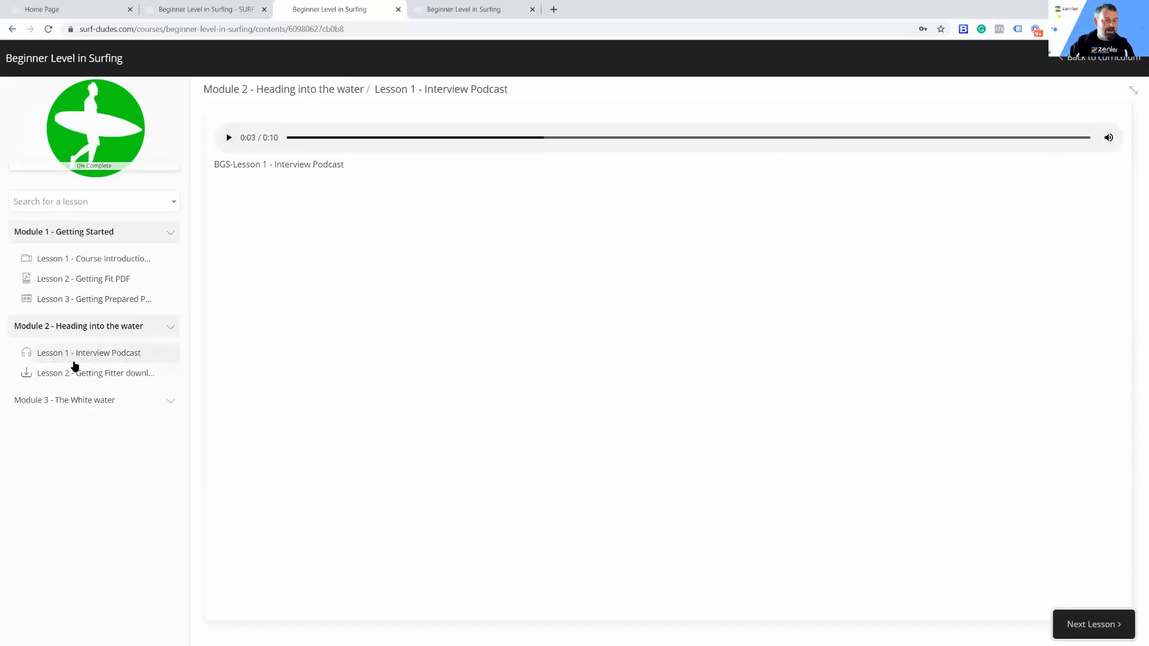
click(73, 376)
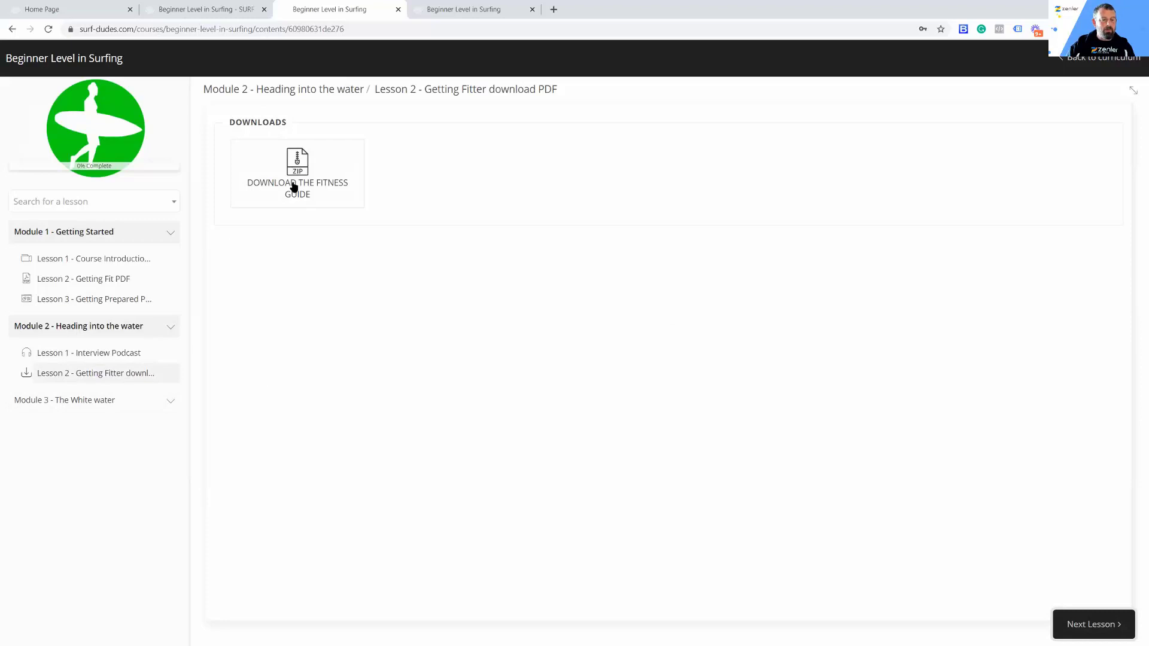
Step: Preview Module 3's Lesson 1 - Safety (Web Package) and try its links between Page 1 and Page 2
click(170, 401)
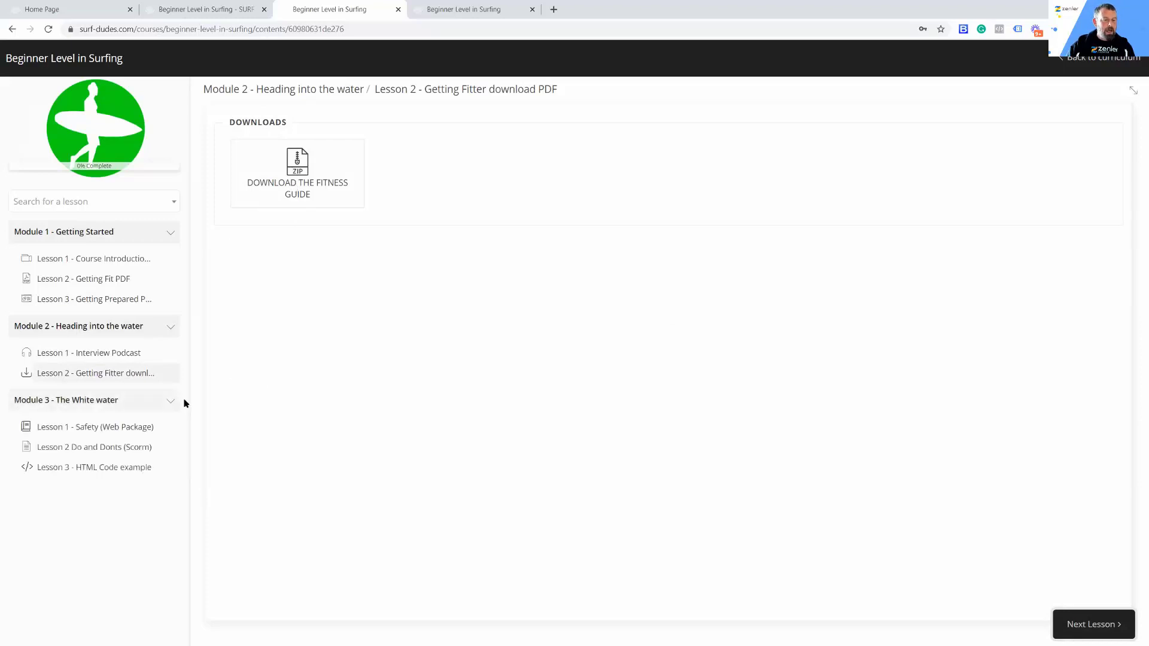
click(95, 427)
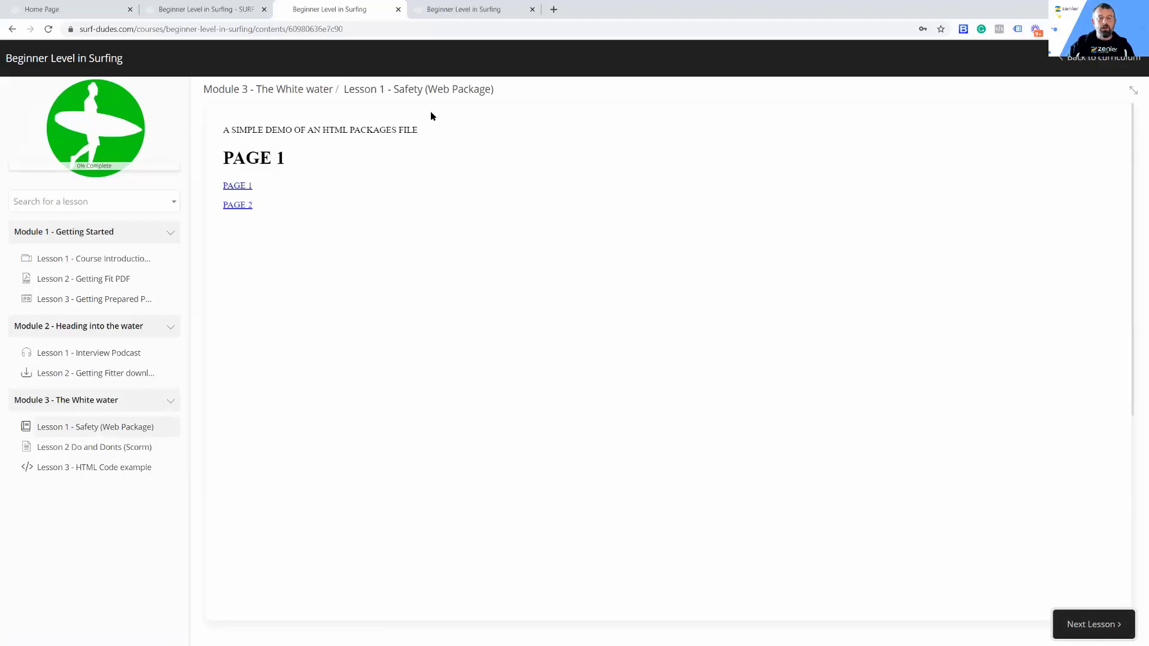
click(240, 206)
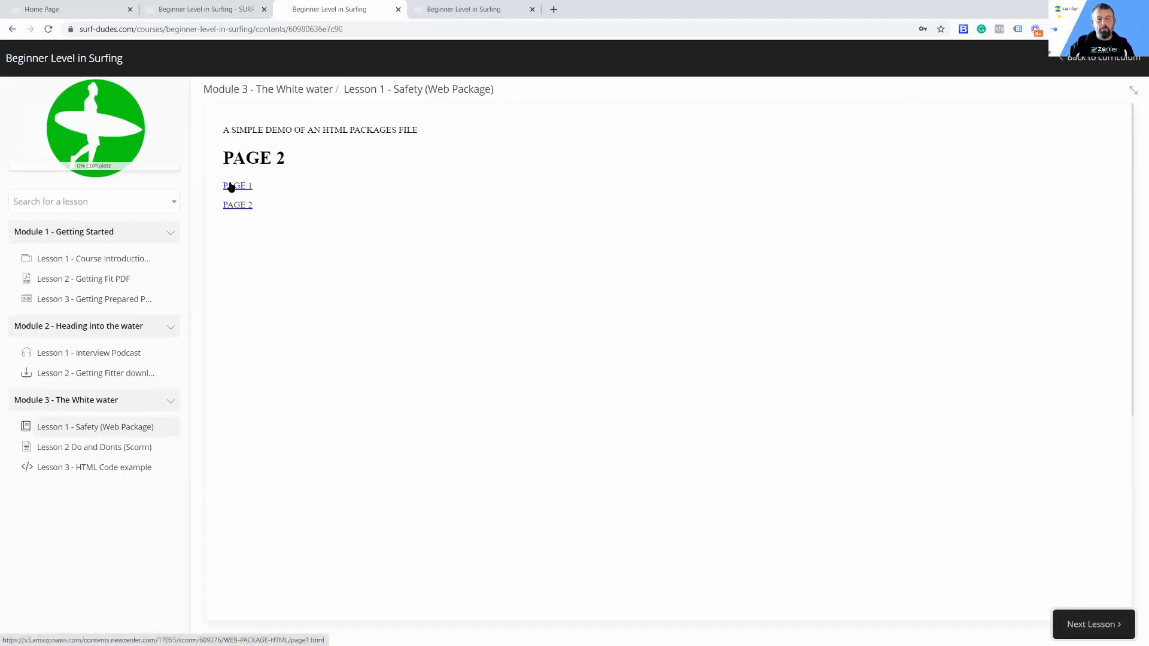
click(231, 187)
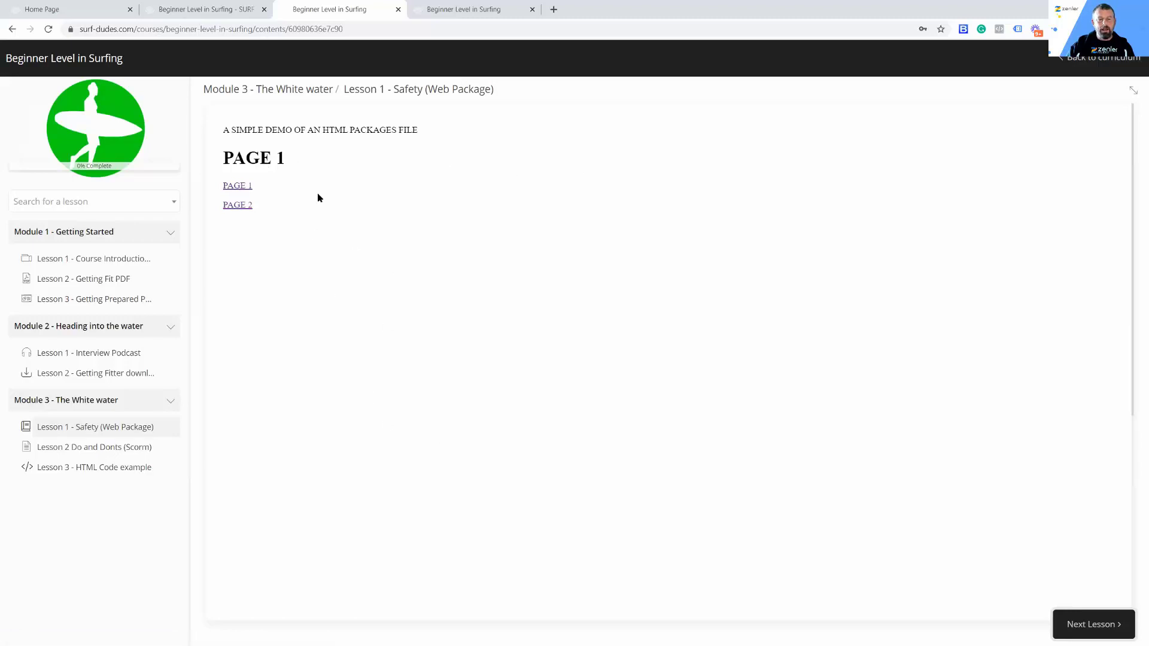
click(238, 206)
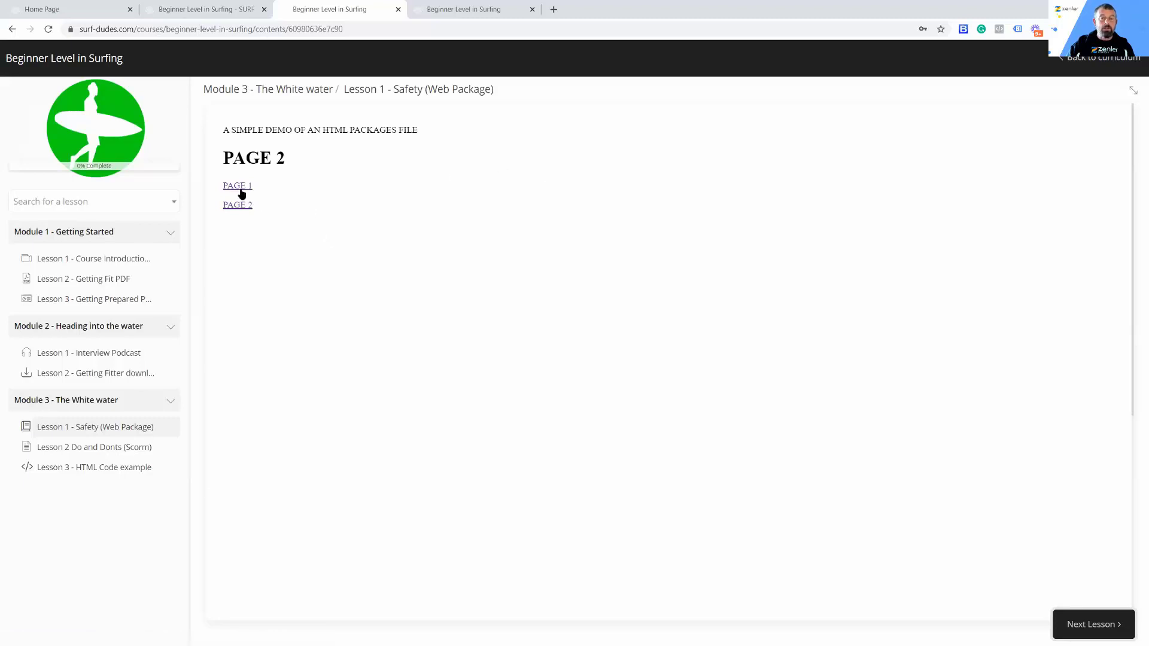
Step: Preview Lesson 3 - HTML Code example and examine its custom code heading and text blocks
click(101, 472)
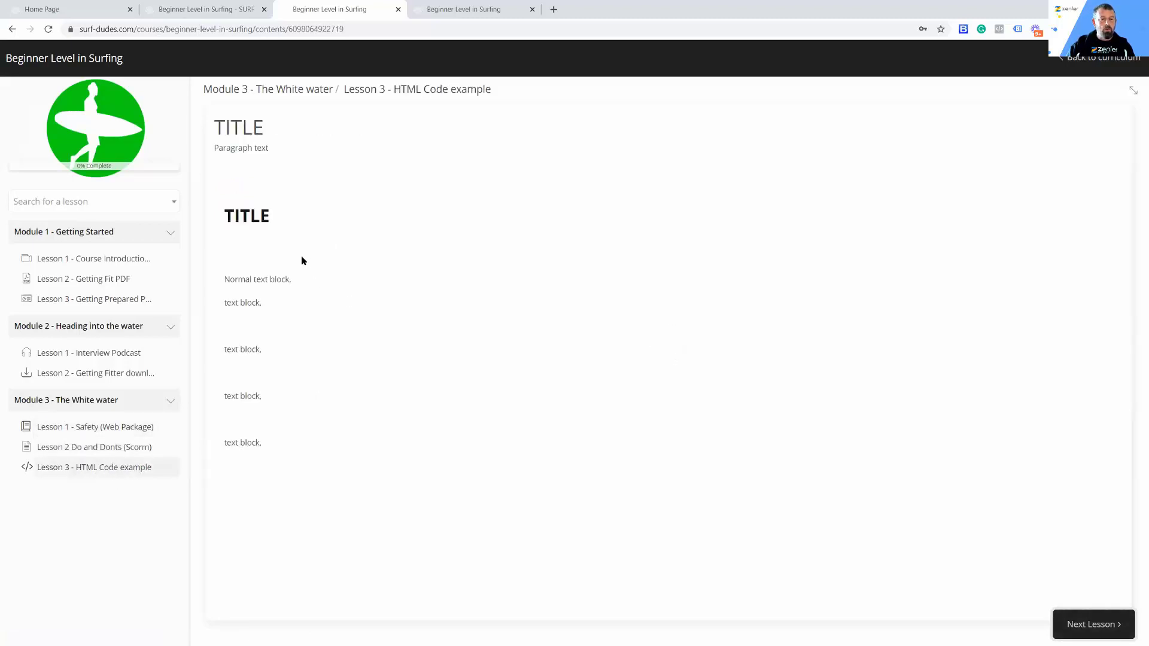
drag(228, 281, 272, 434)
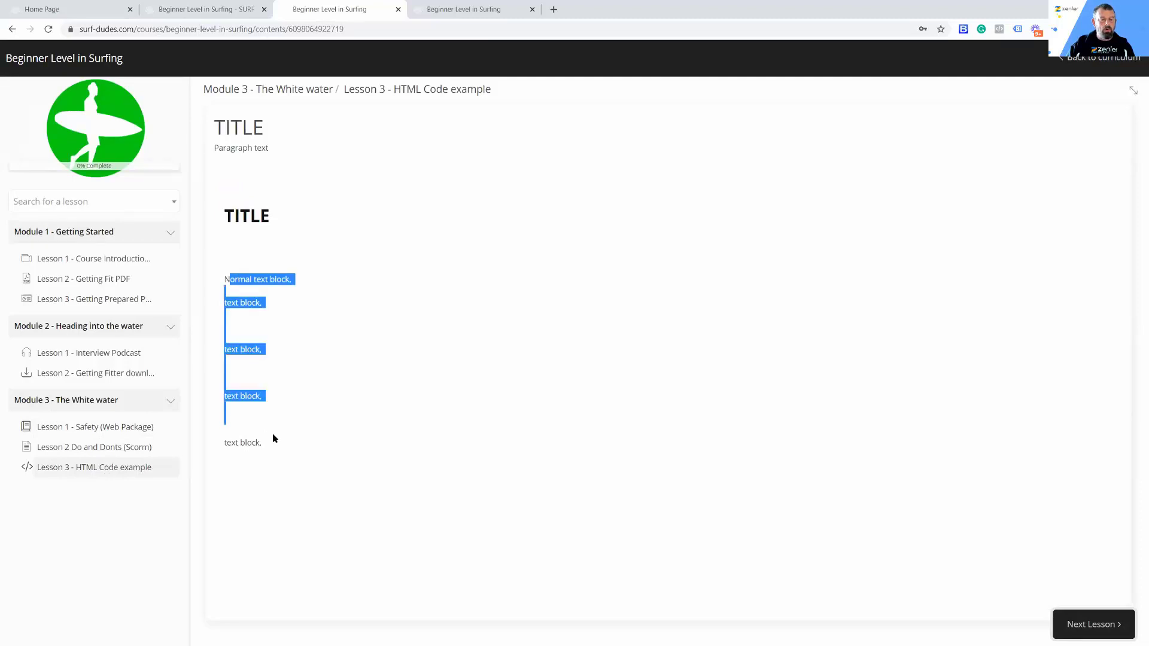
click(389, 346)
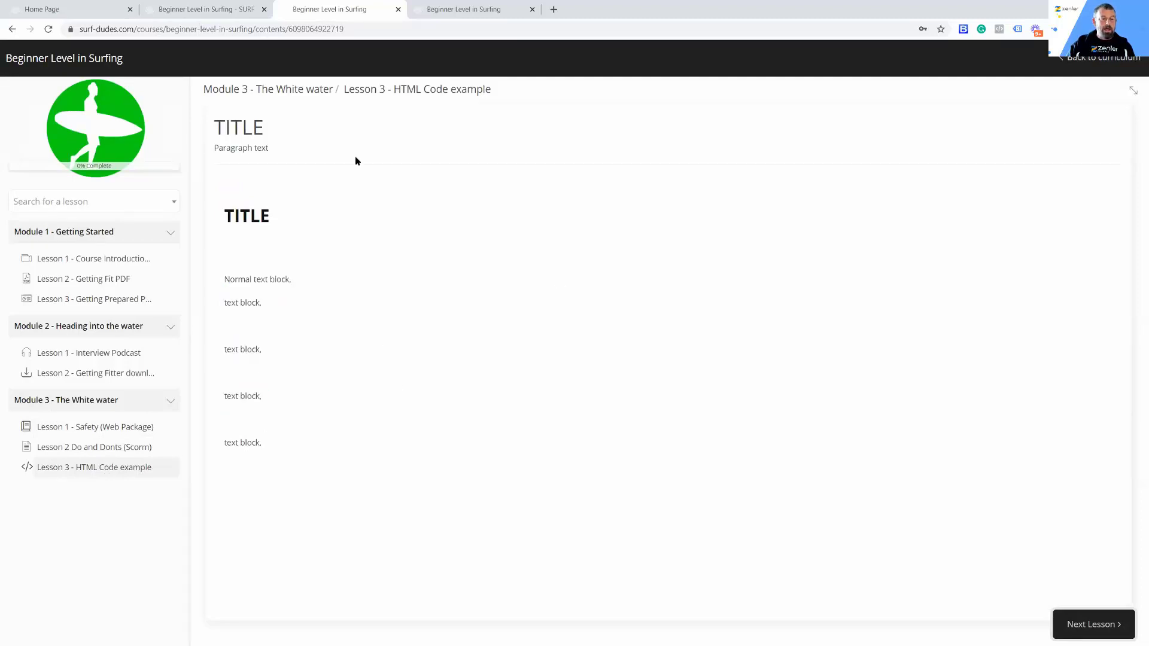
Step: In the curriculum editor, add the library video BGS-Lesson 1 - Course Introduction.mp4 with the black thumbnail to Lesson 3 and move it above the other content
click(209, 10)
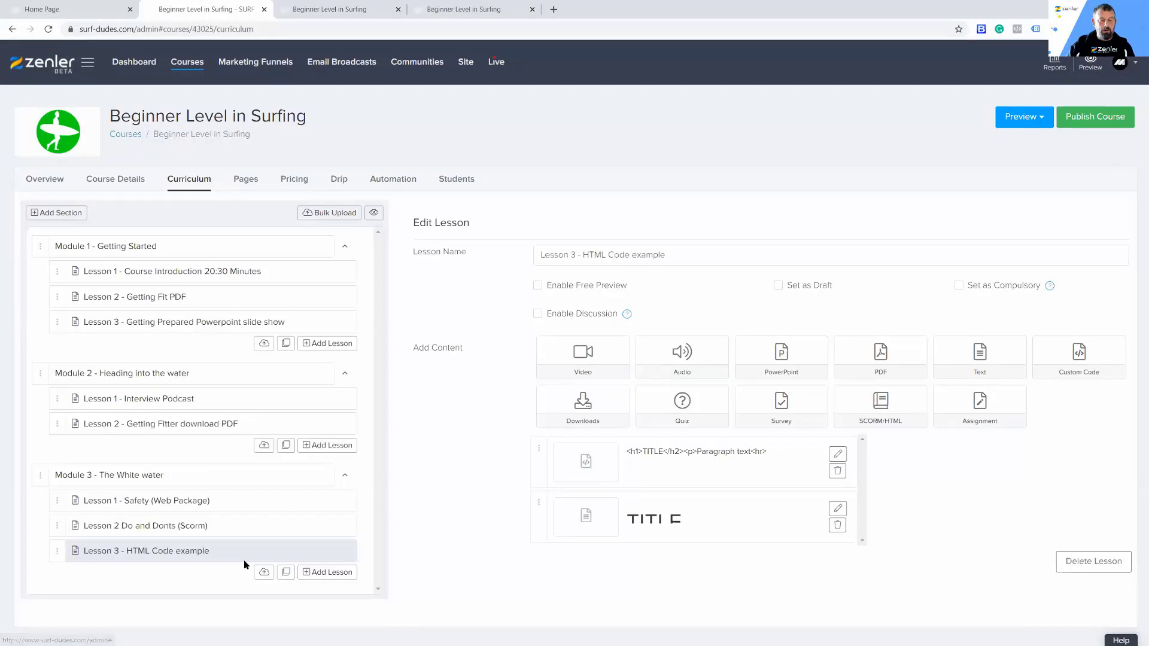
click(590, 366)
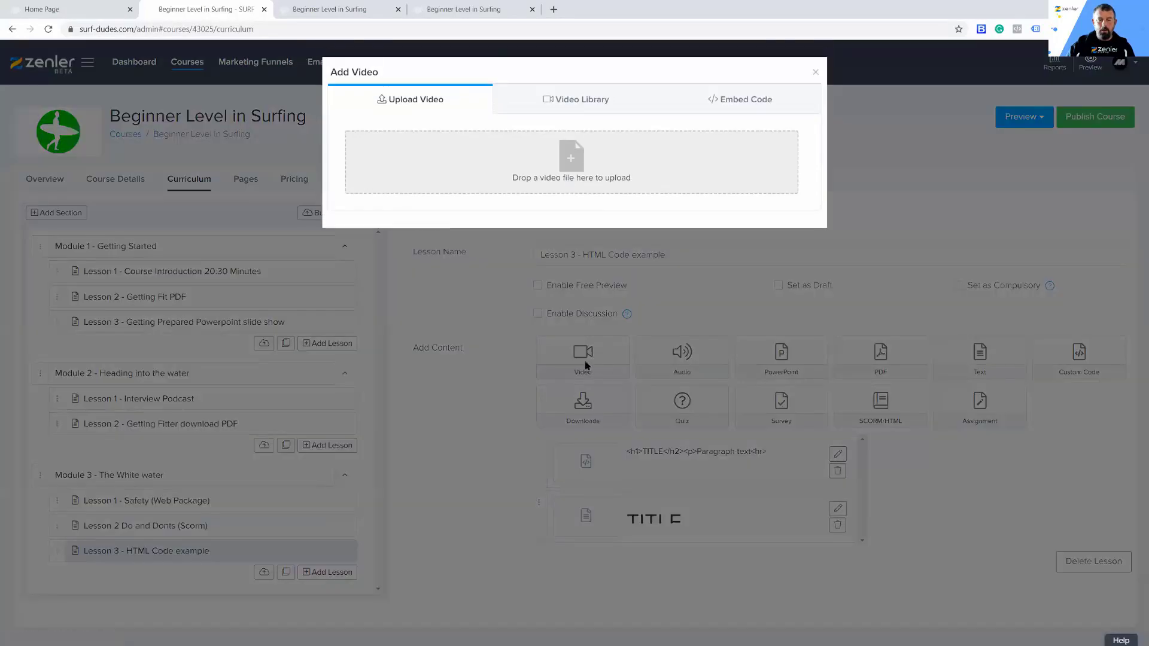
click(587, 104)
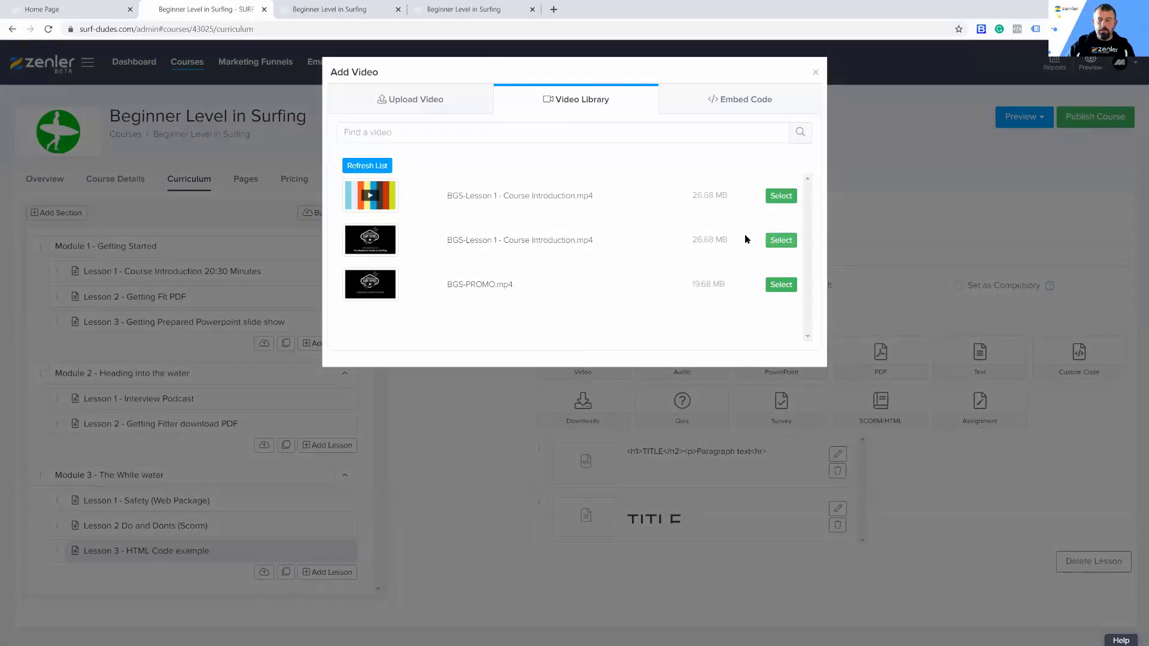
click(781, 240)
drag(532, 572, 530, 450)
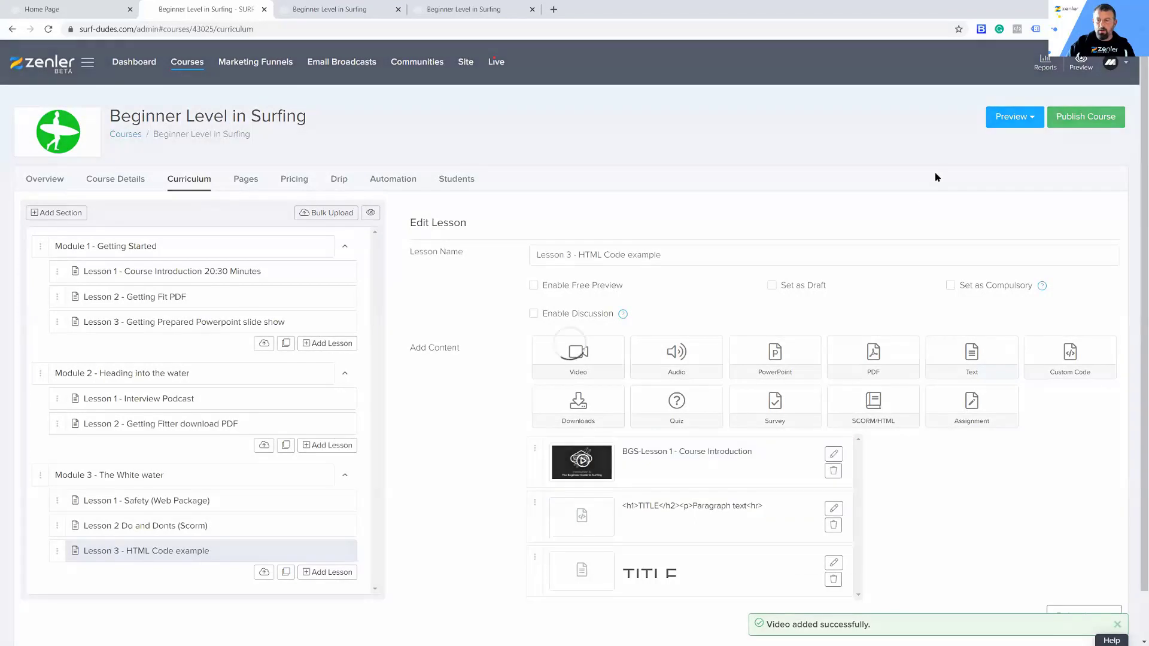
Step: Reload the student preview of Lesson 3 - HTML Code example and review the video with the heading and text content below it
click(464, 9)
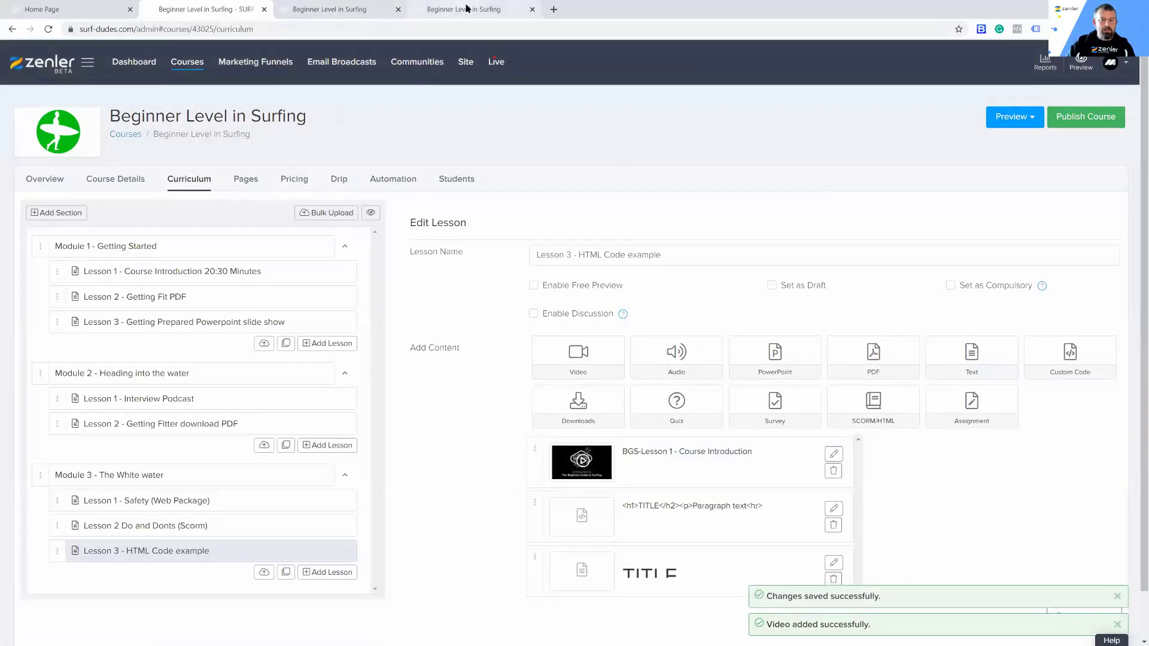
click(308, 9)
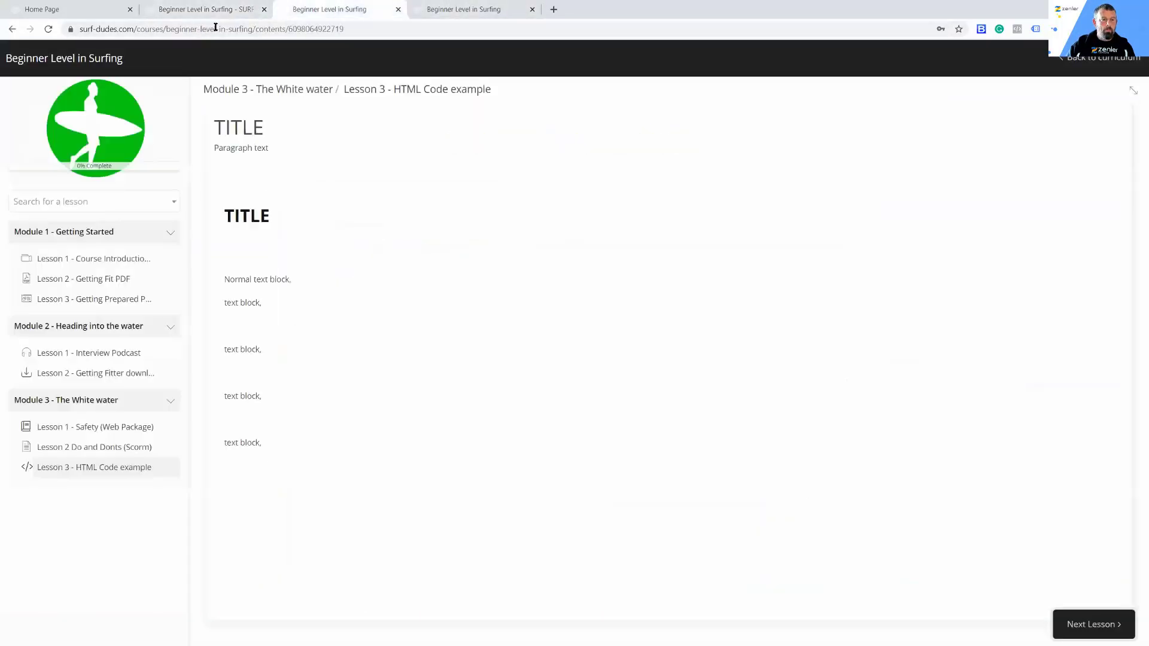
click(49, 29)
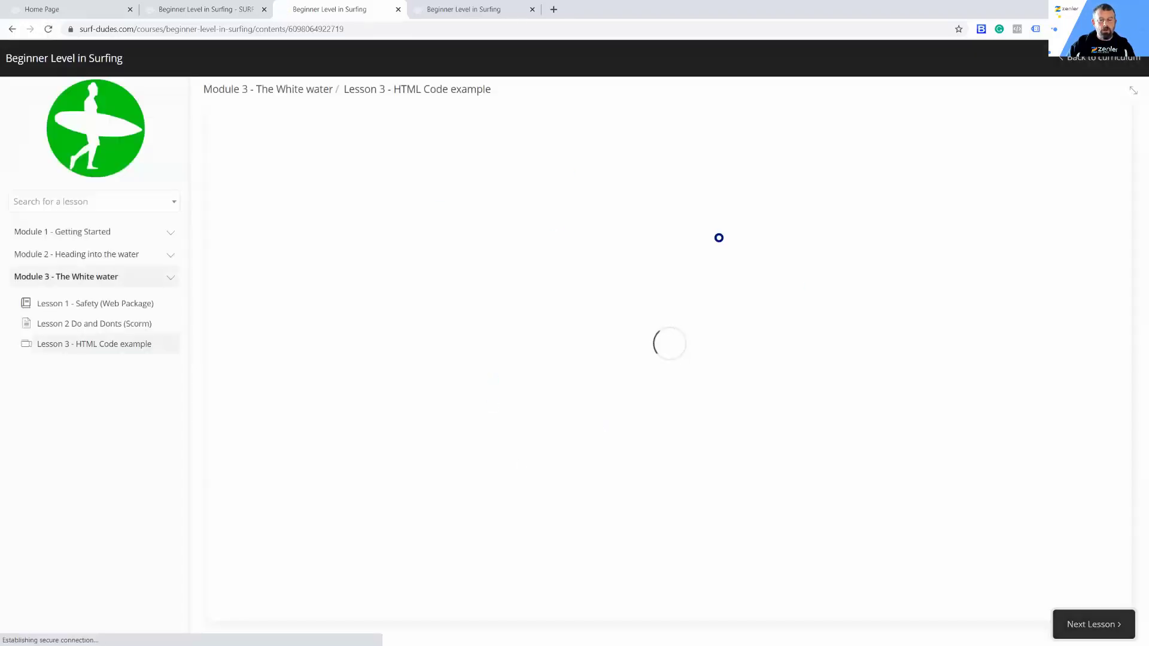
scroll(242, 575, down, 5)
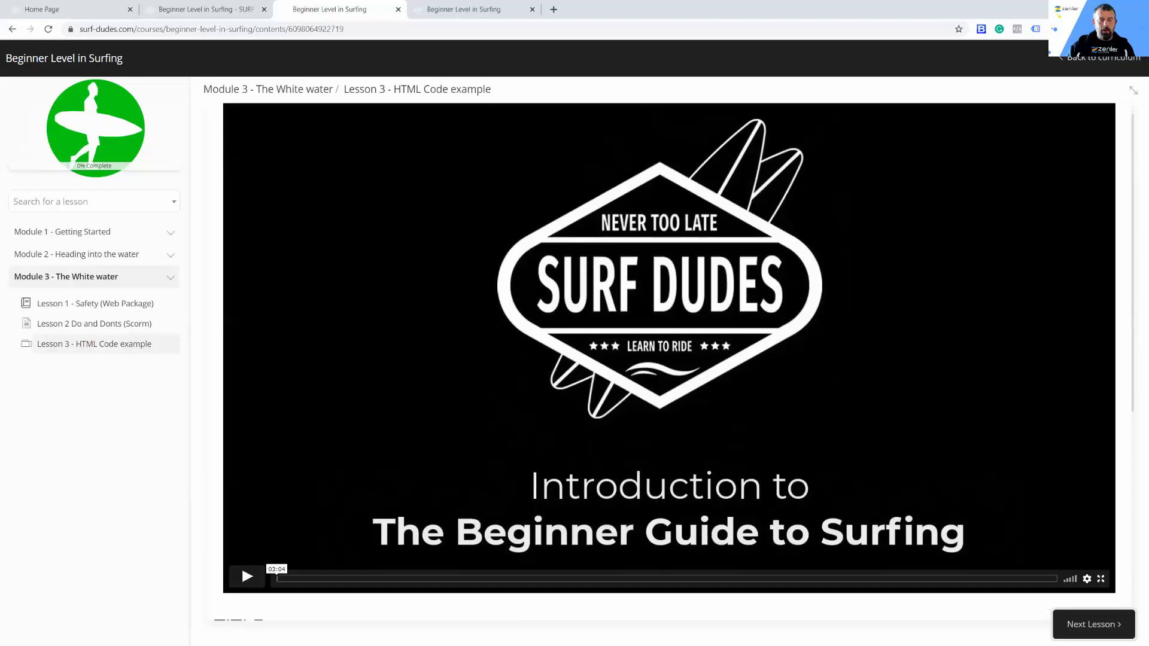
scroll(285, 311, down, 2)
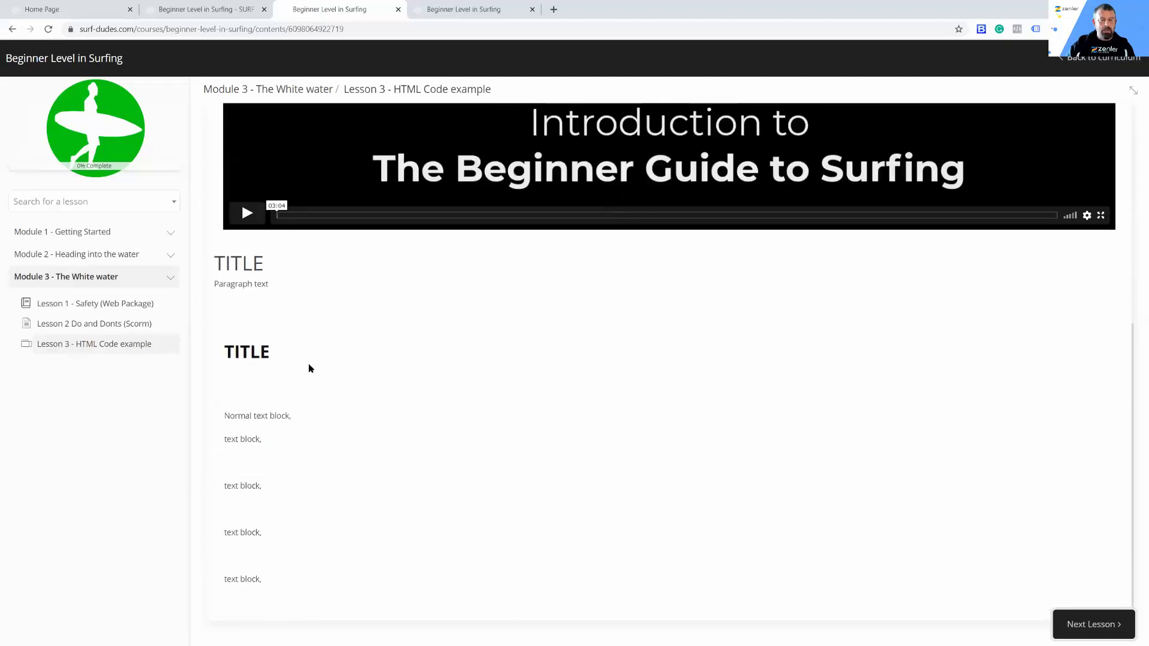
scroll(308, 364, up, 6)
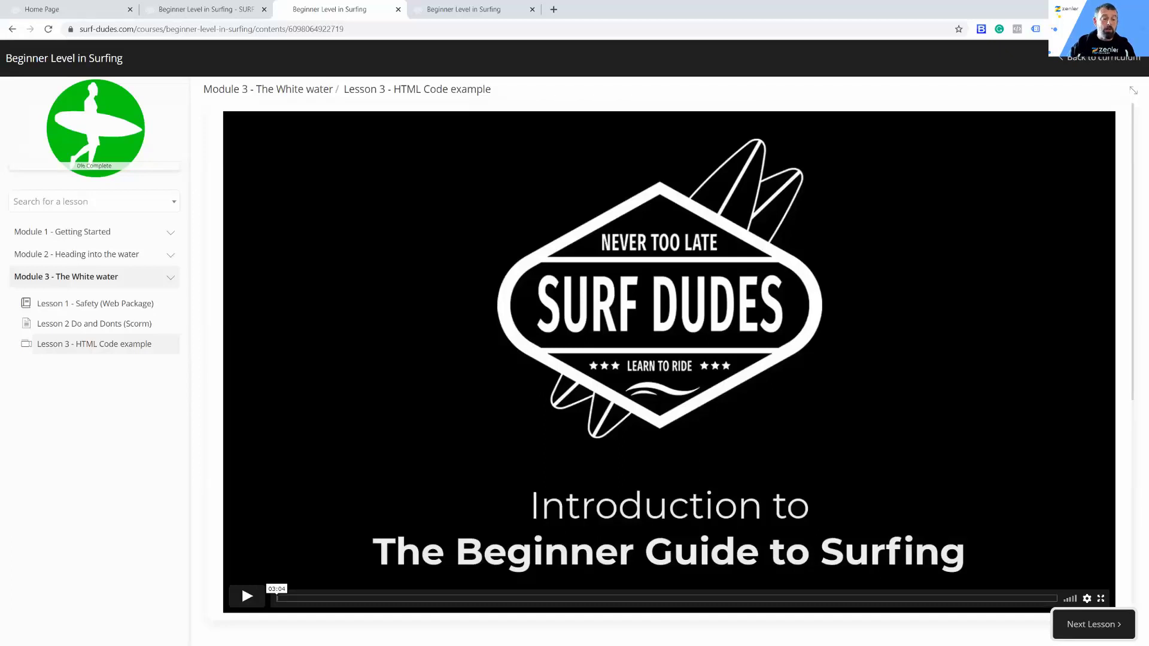
Step: Enable discussion for Lesson 1 - Course Introduction 20:30 Minutes in the course curriculum
click(224, 14)
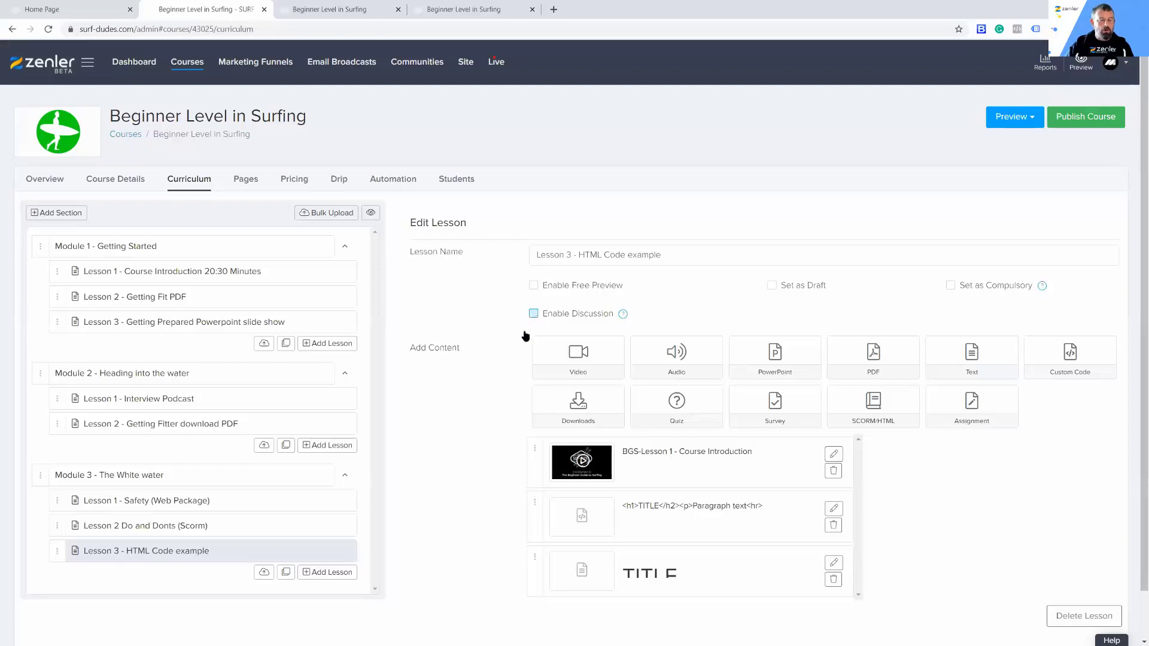
click(249, 276)
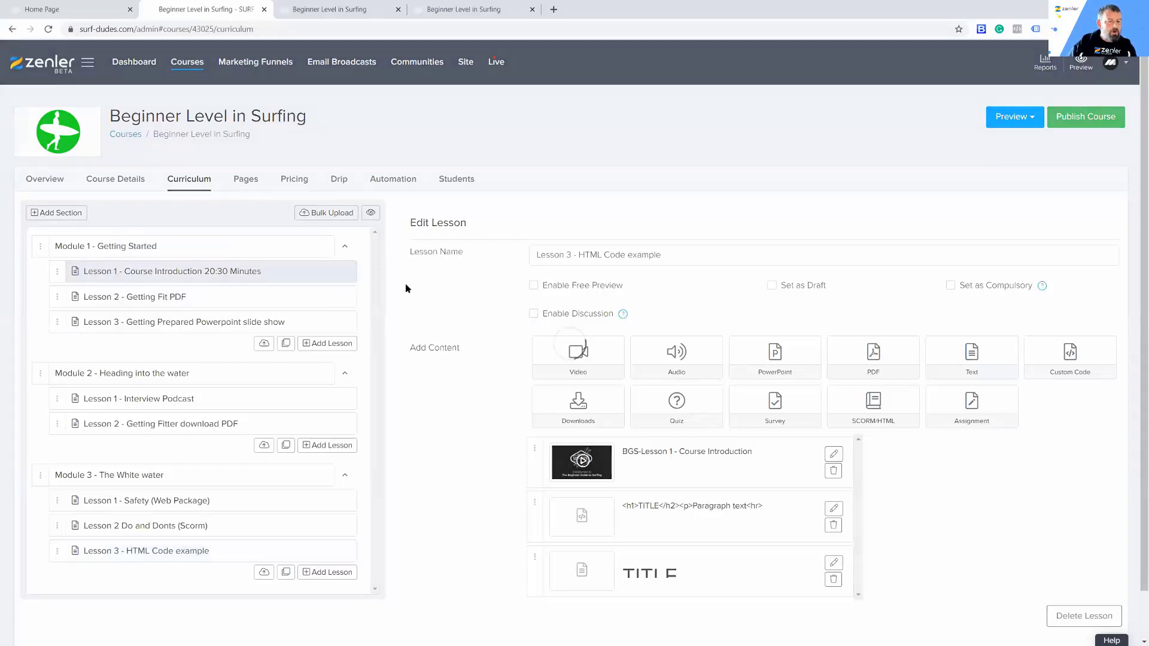
click(536, 314)
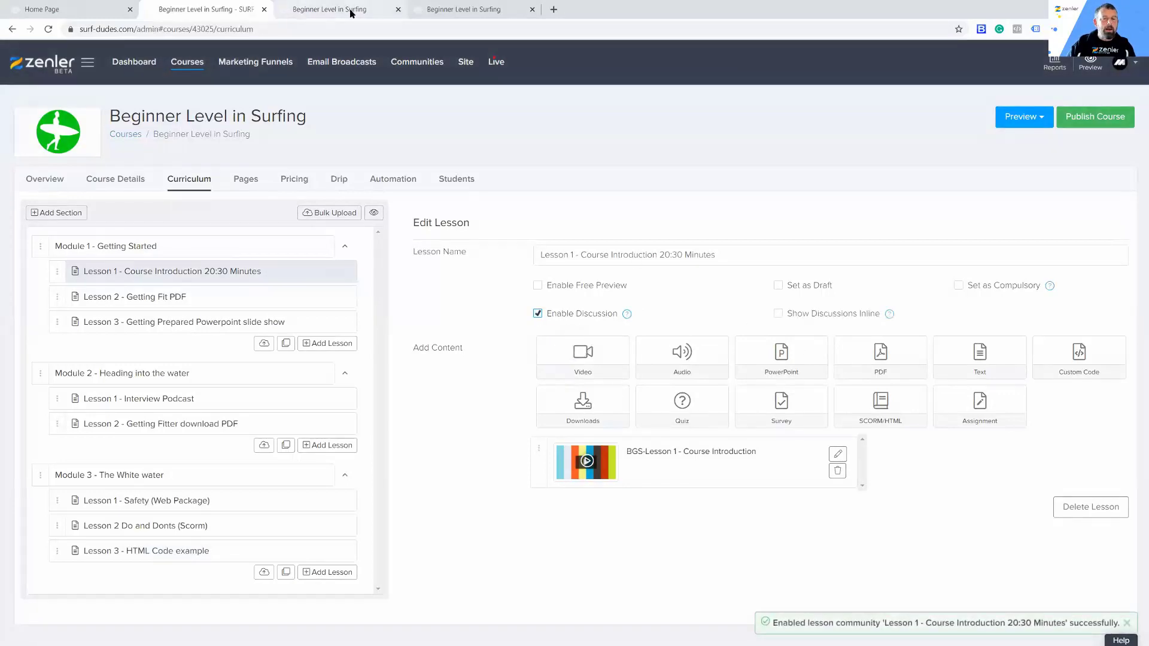
Step: Reload the student preview, check Module 1's Lesson 1 for the discussion option, and return to the curriculum editor
click(299, 10)
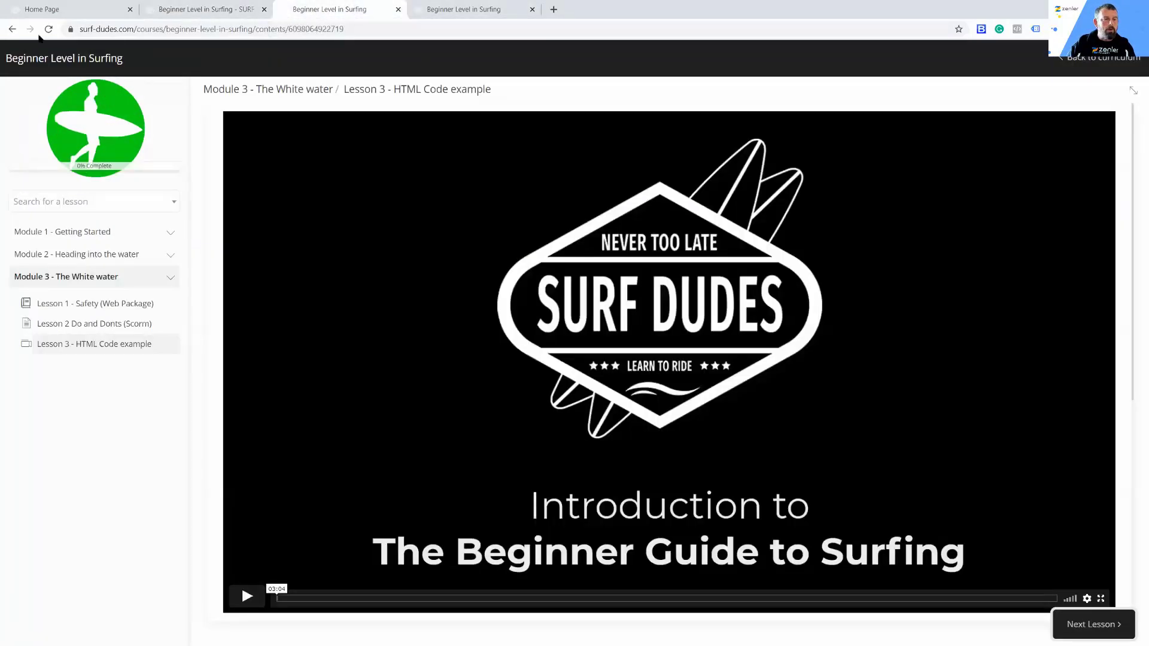
click(49, 30)
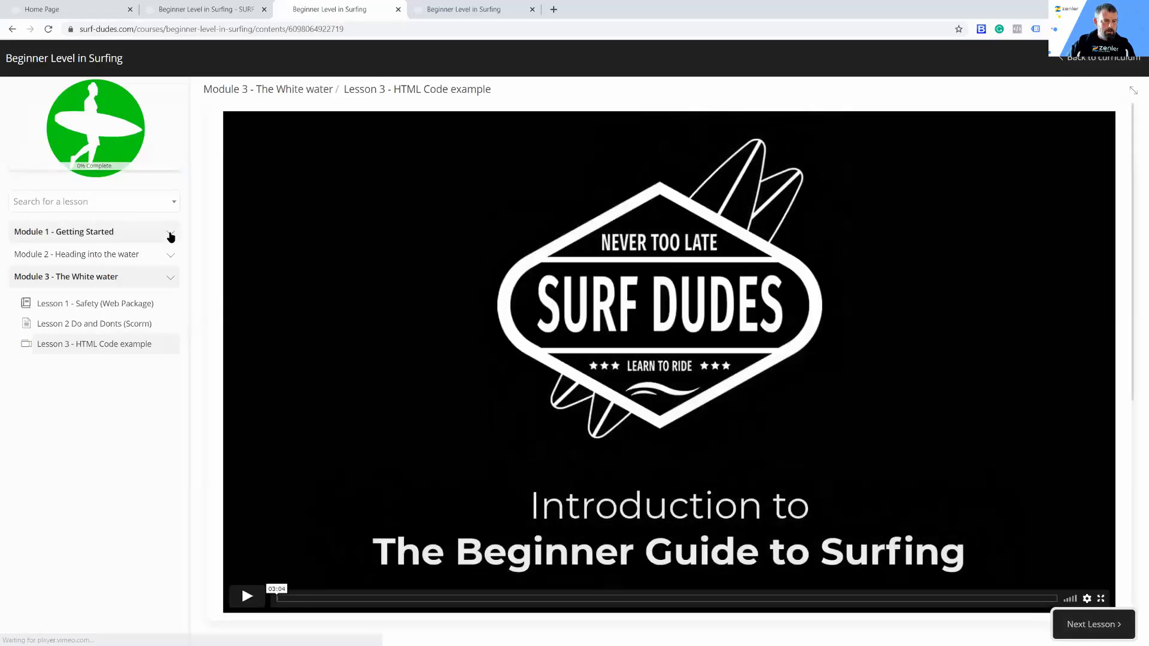
click(171, 233)
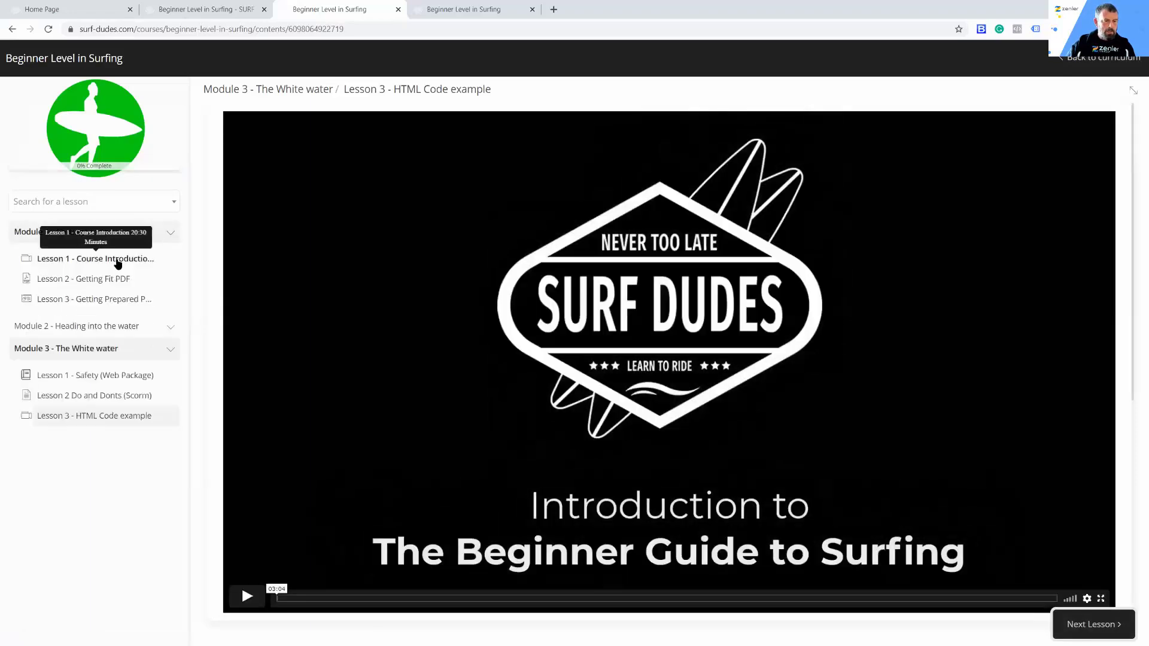
click(118, 259)
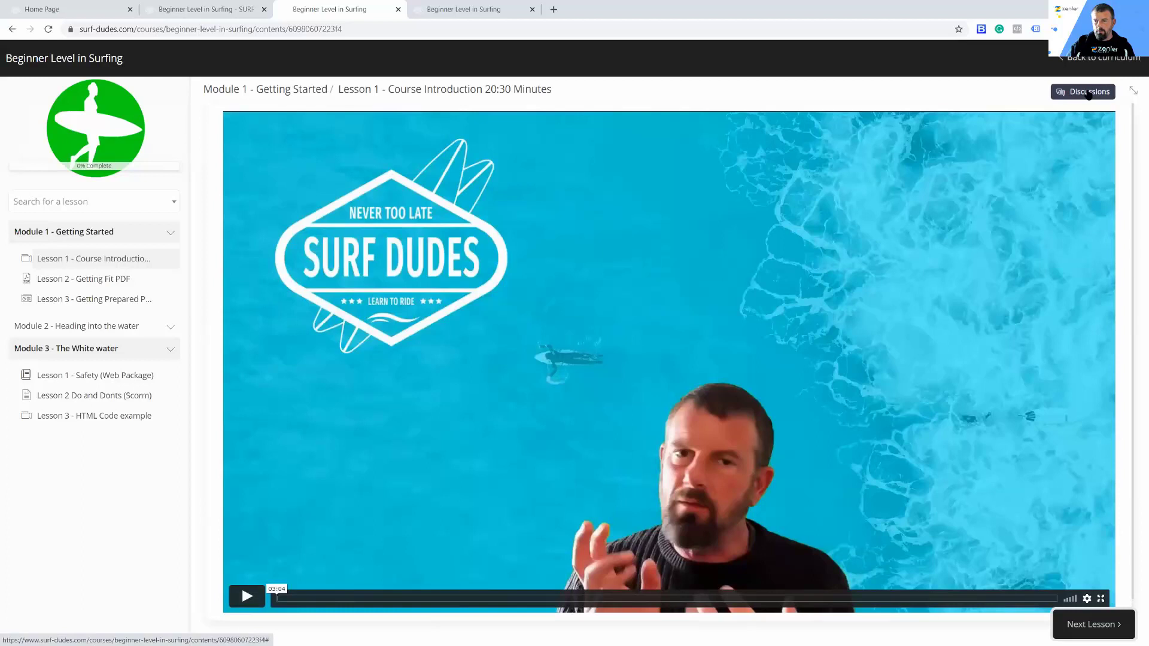
click(229, 9)
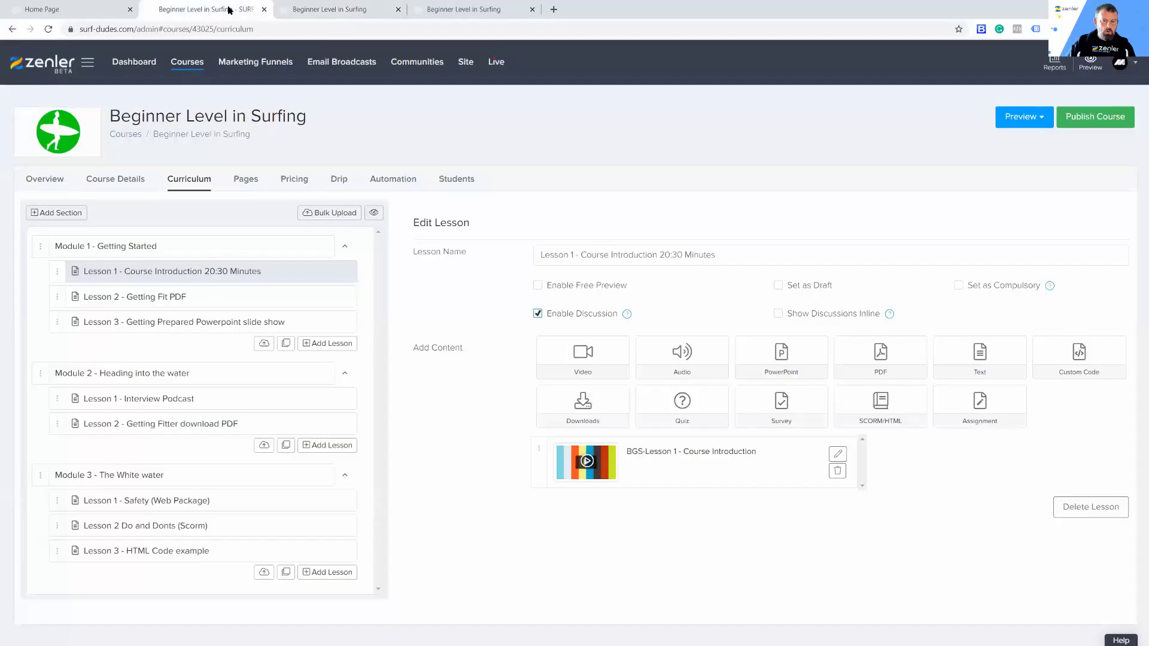
Step: Turn the discussion for Lesson 1 - Course Introduction off and on again, and check how it appears in the student preview
click(537, 315)
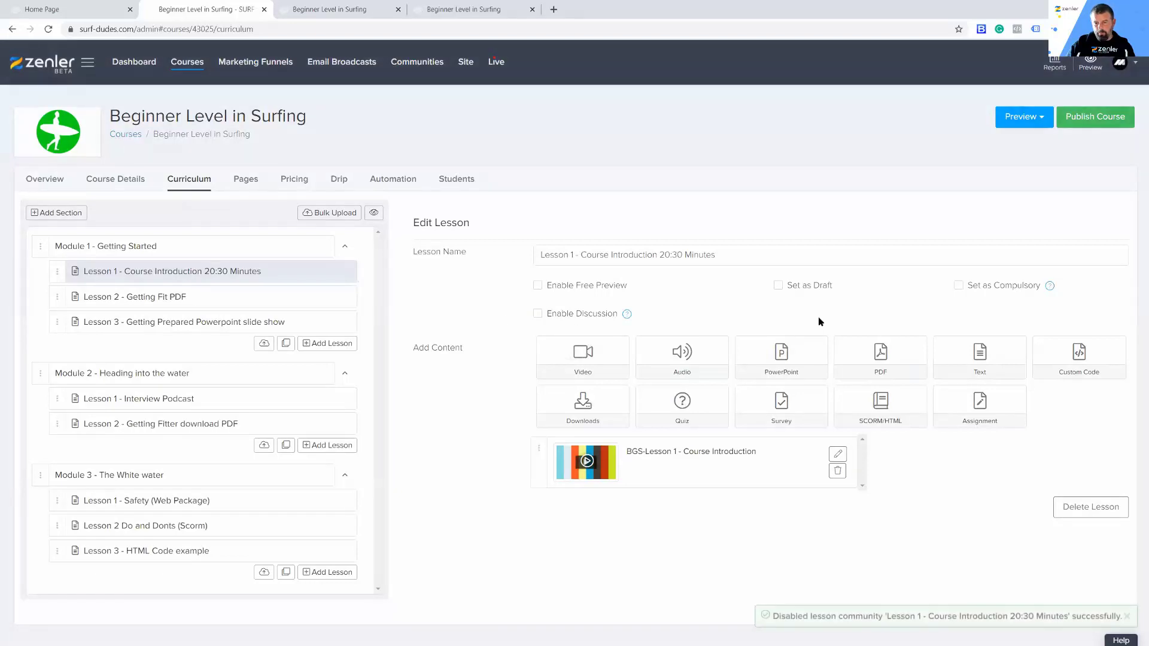
click(538, 313)
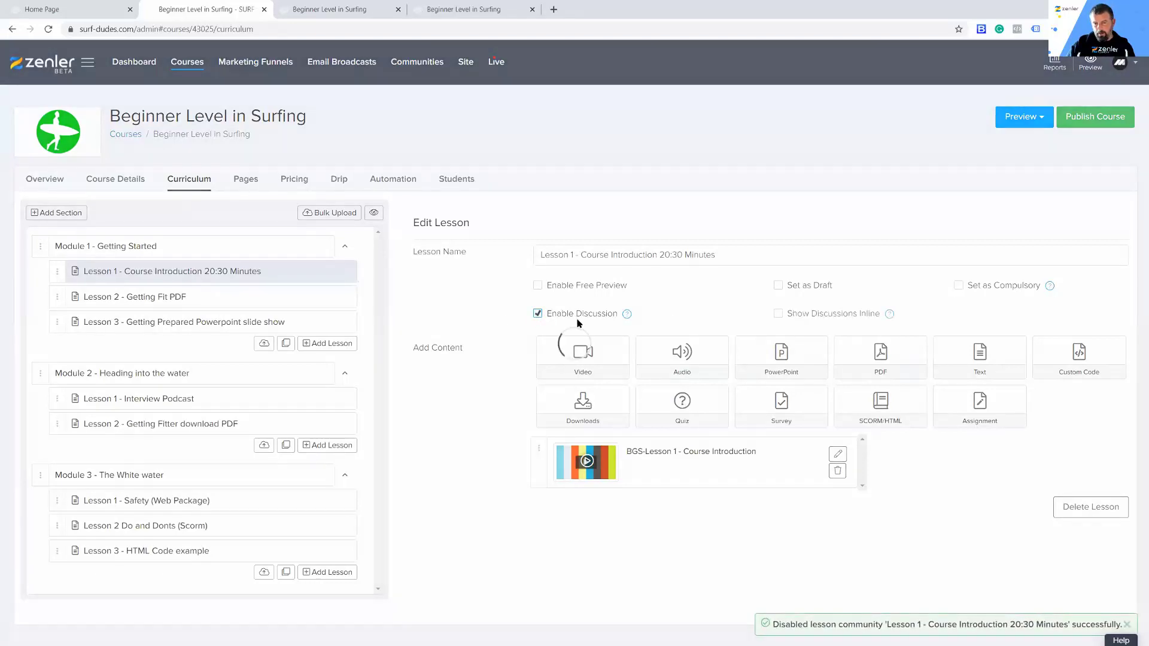
mouse_move(889, 318)
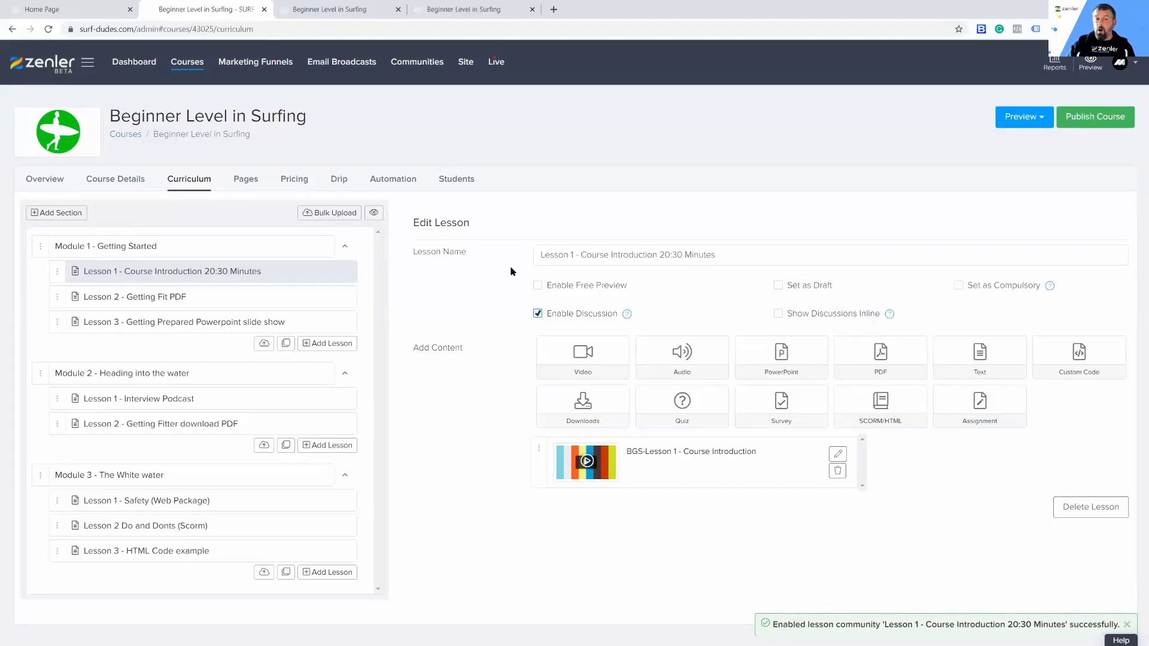
click(383, 11)
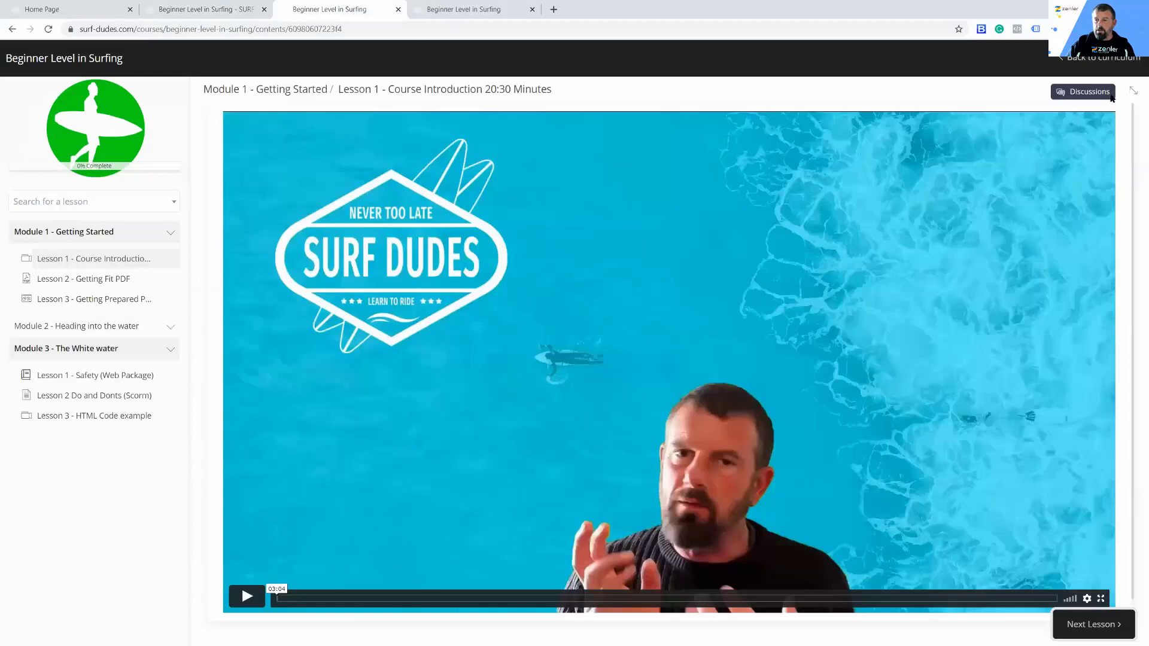
scroll(582, 610, down, 1)
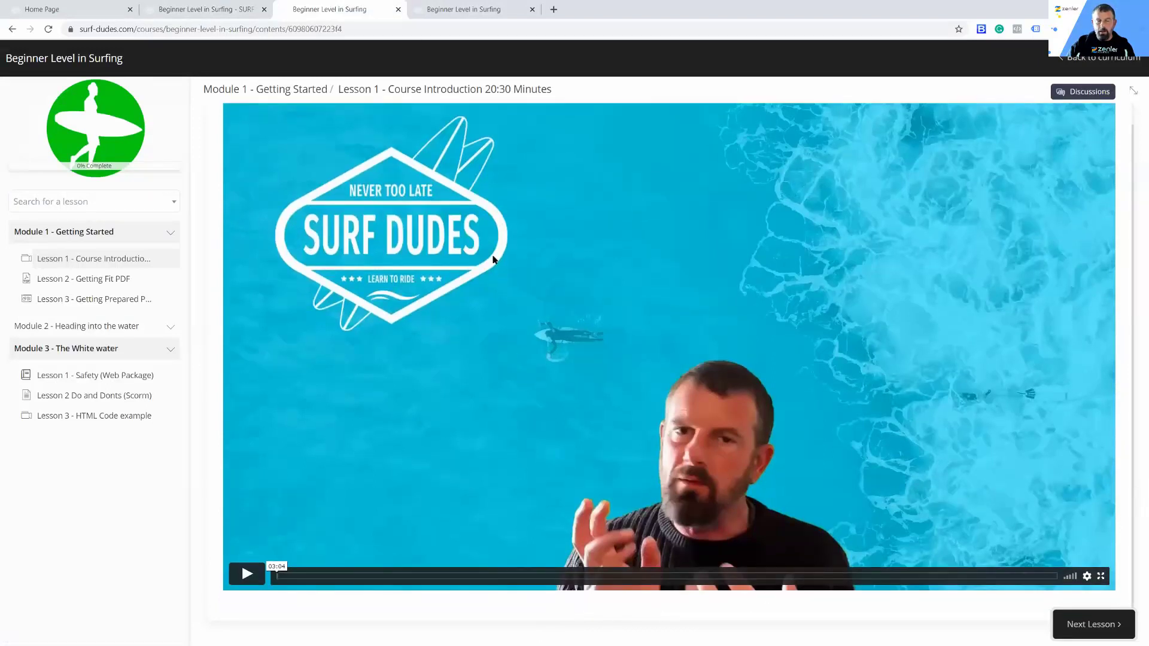
Step: Show discussions inline for Lesson 1 in the curriculum editor, and reload the student preview to check the area below the video
click(190, 15)
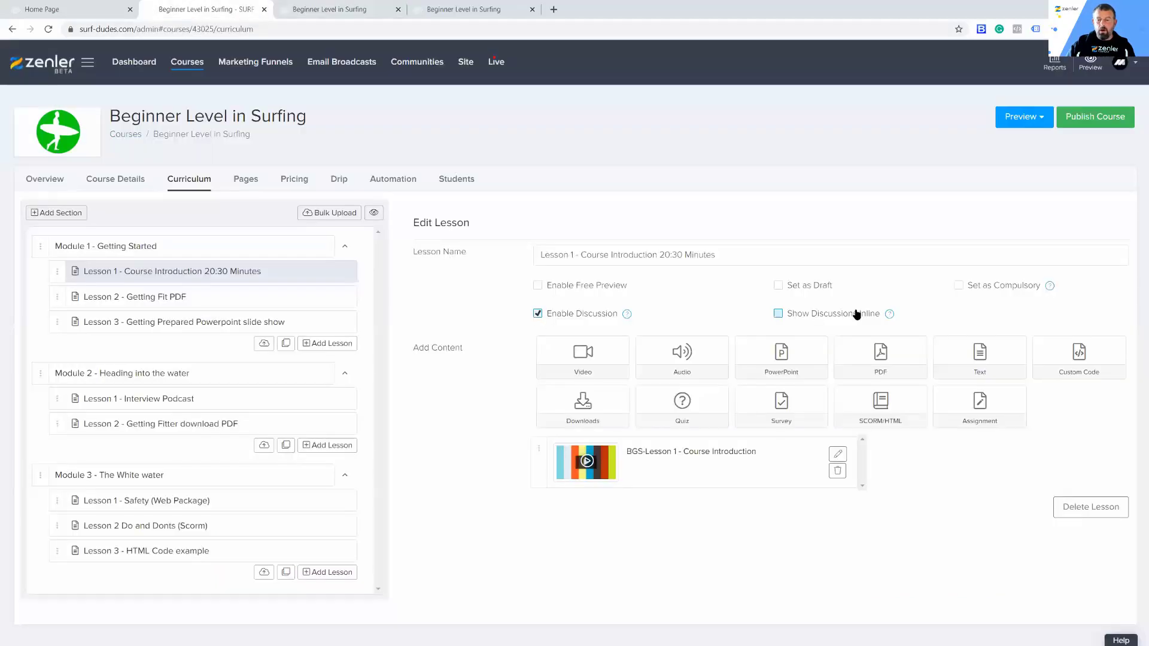
click(777, 314)
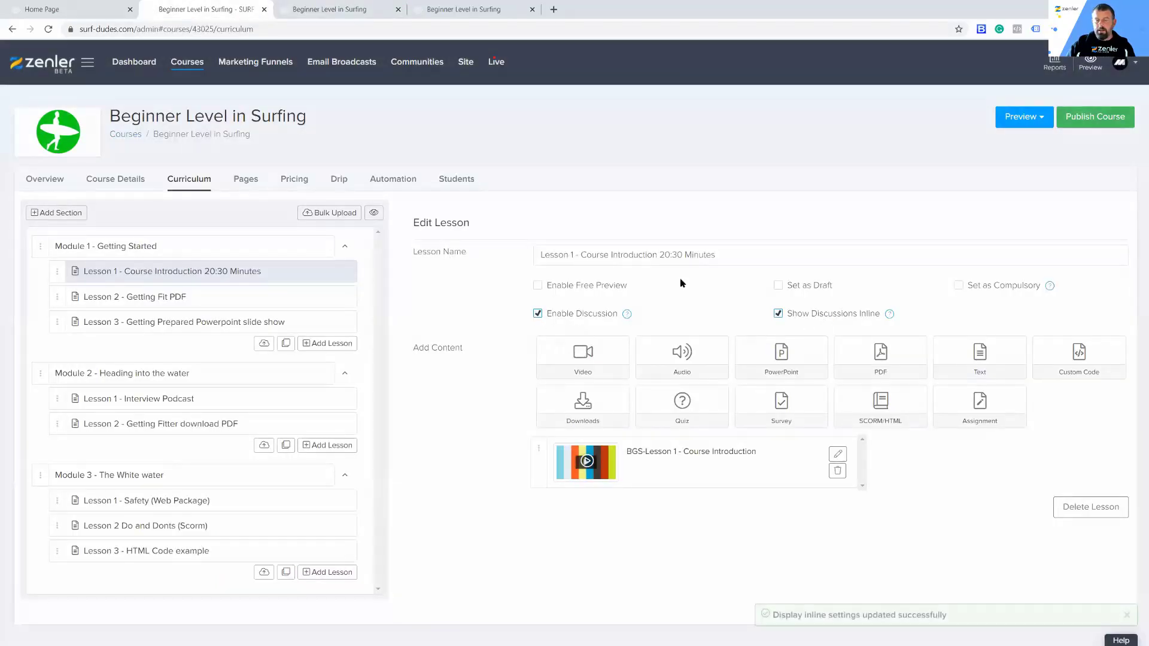
click(321, 10)
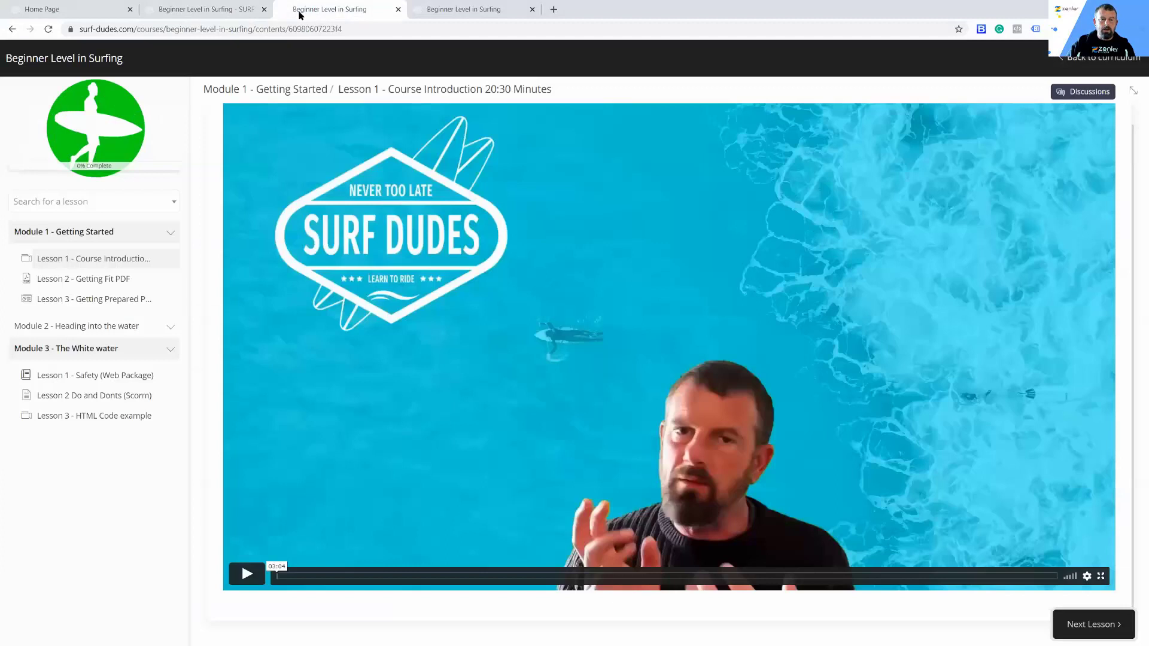
click(49, 29)
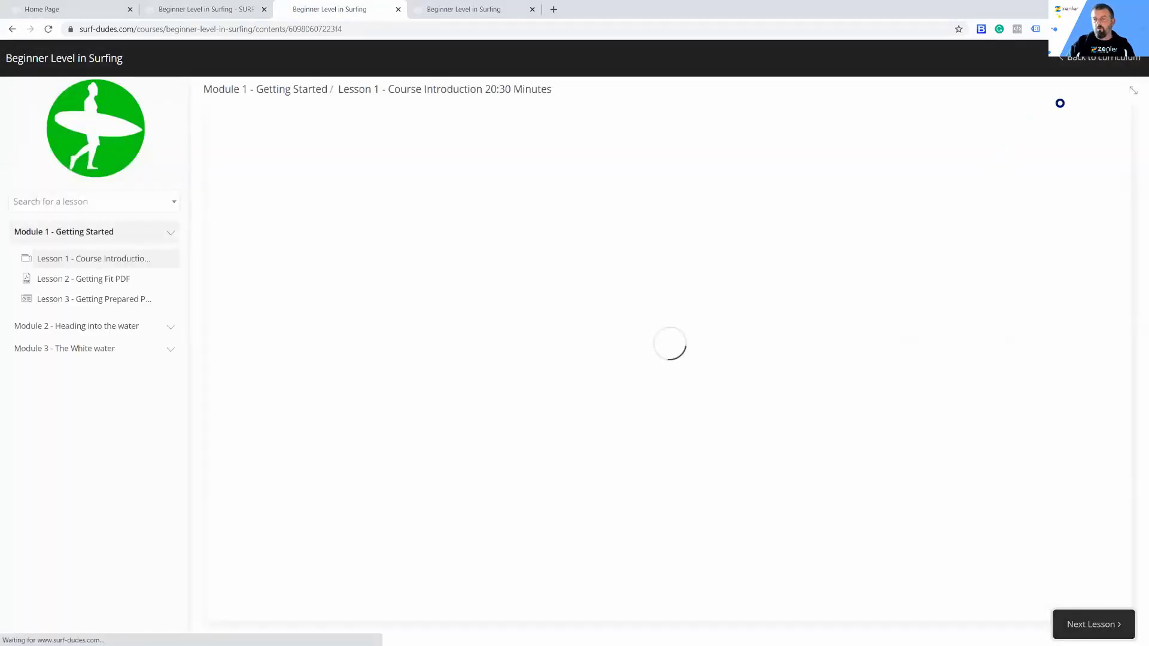
scroll(670, 311, down, 5)
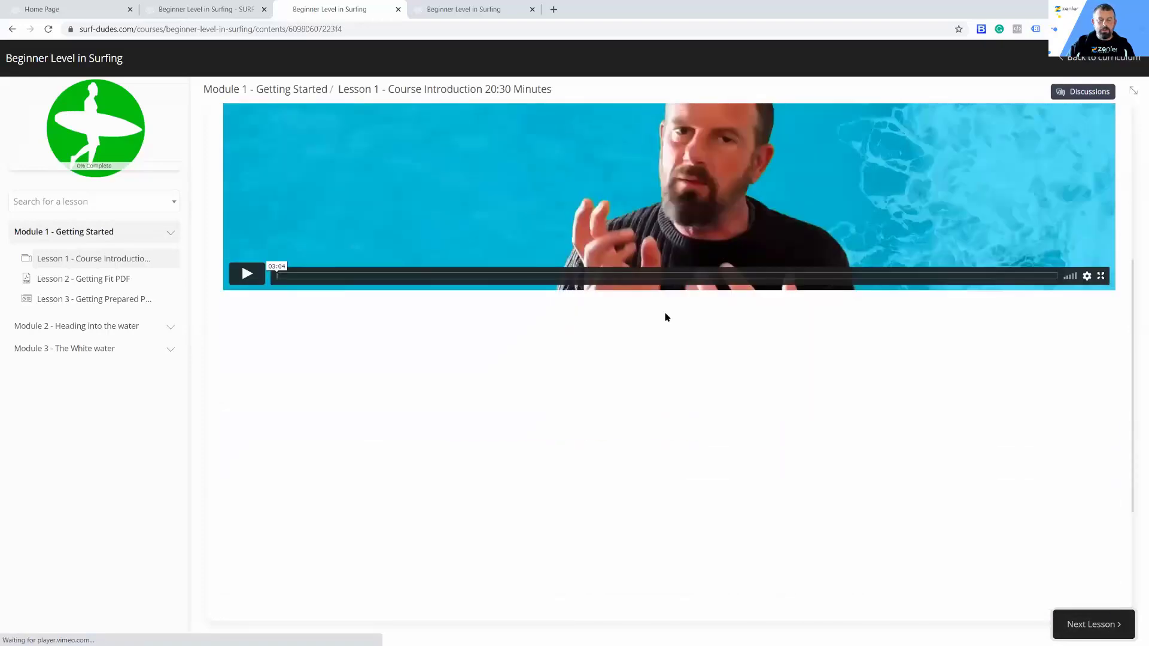
scroll(565, 377, down, 1)
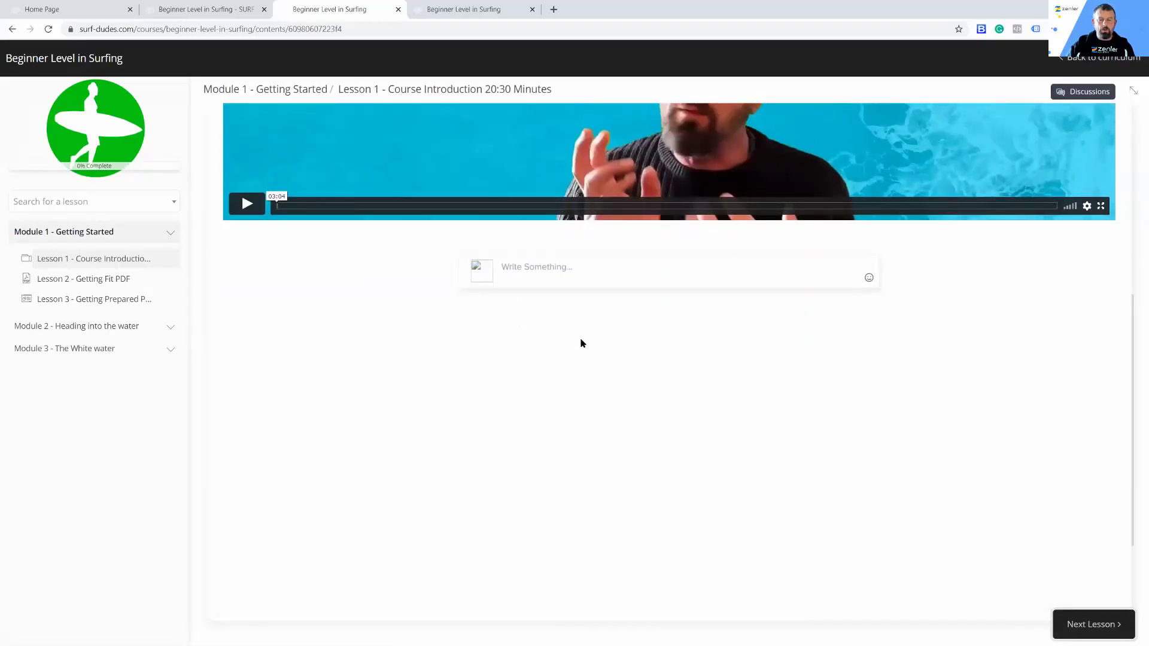
scroll(580, 341, up, 3)
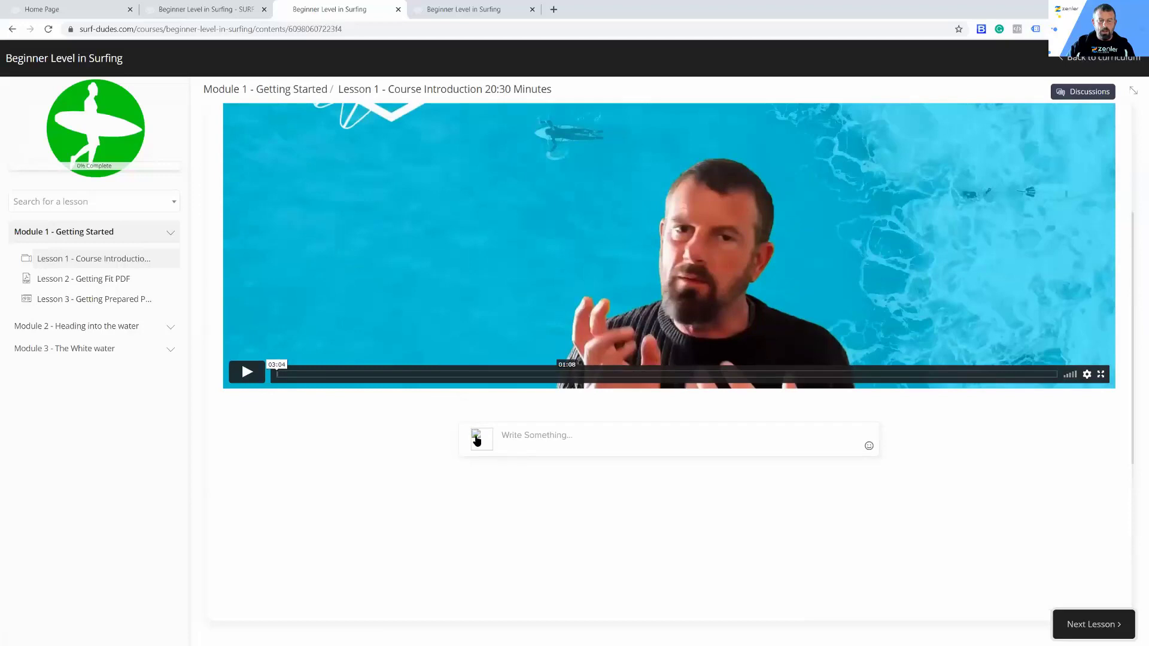
Step: Open the inline discussion post box under the Lesson 1 video and examine its posting tools and email notification option
click(550, 438)
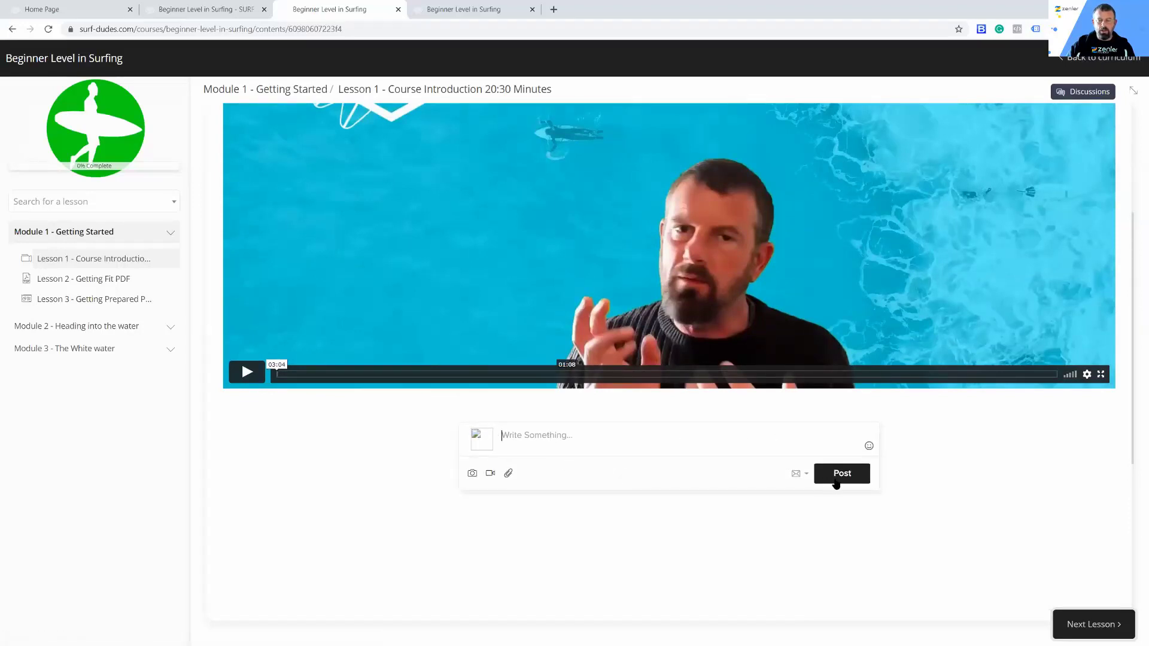
scroll(393, 497, up, 3)
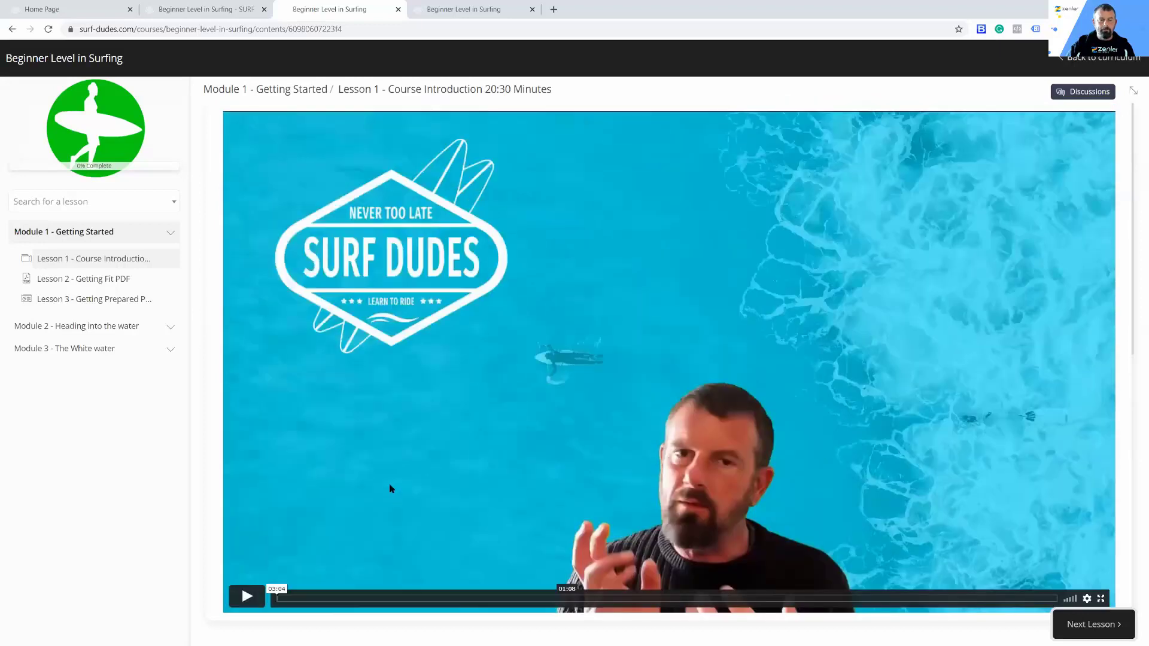
scroll(390, 488, down, 5)
scroll(389, 486, up, 4)
scroll(389, 486, down, 4)
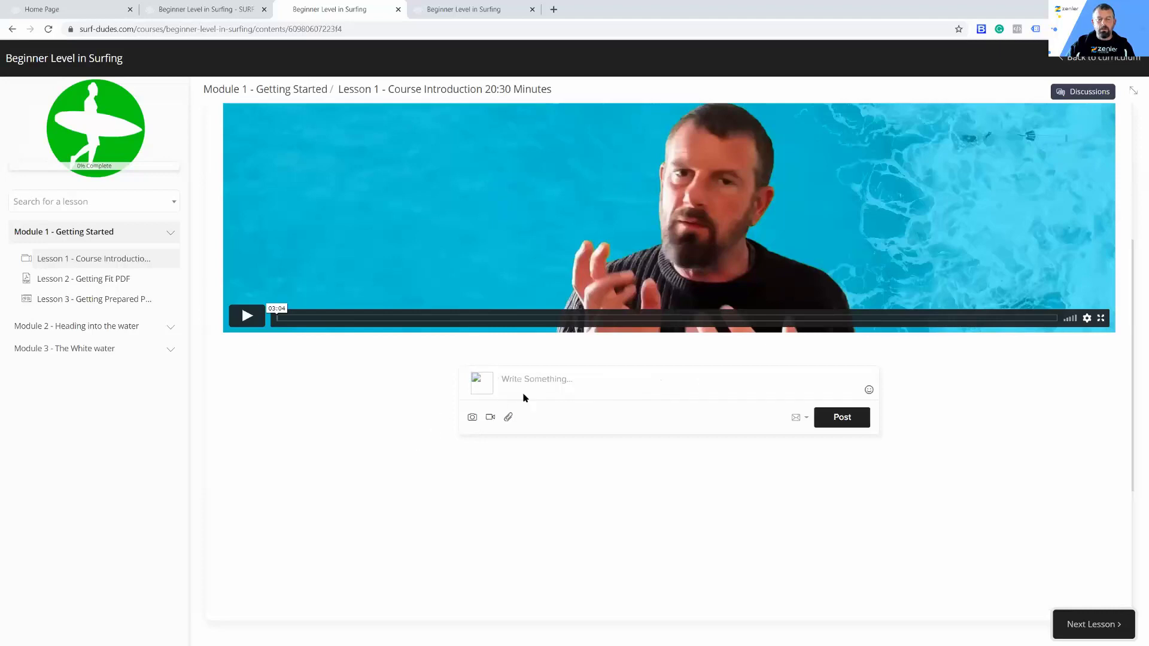
scroll(320, 461, up, 5)
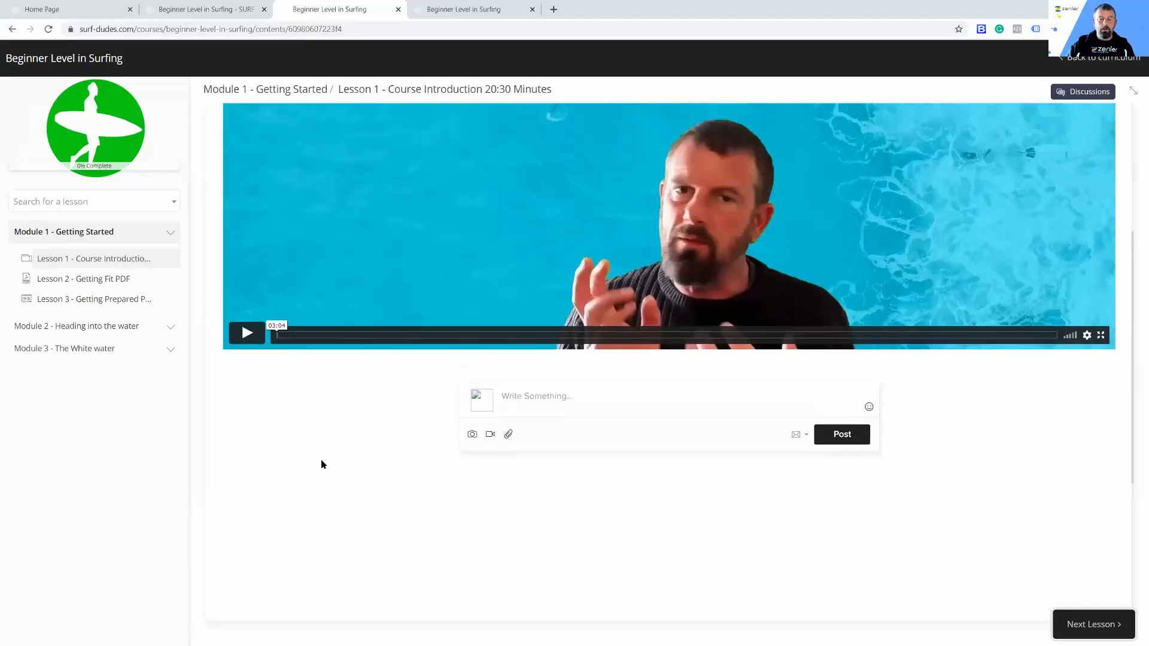
scroll(318, 455, down, 6)
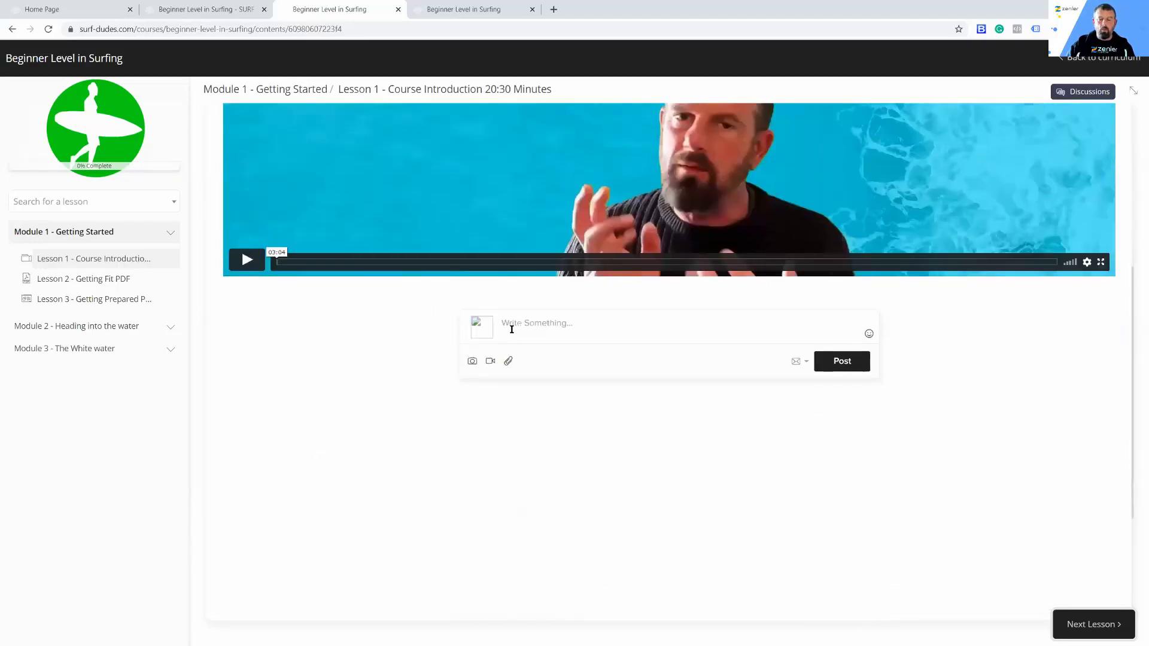
scroll(377, 481, up, 3)
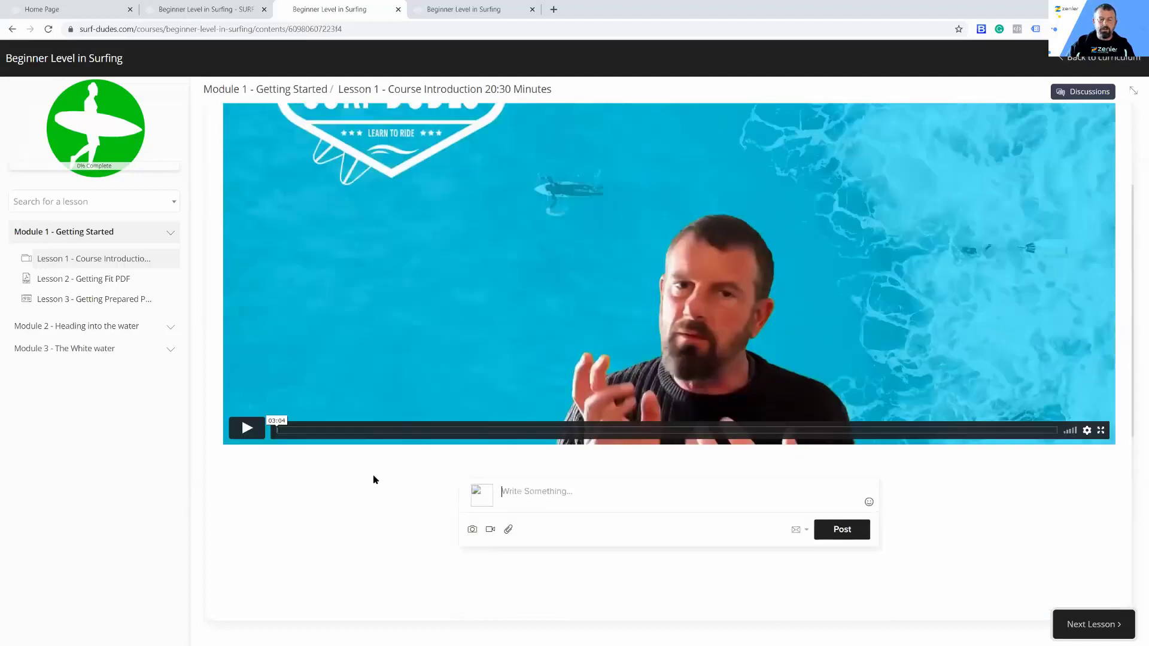
scroll(395, 505, down, 2)
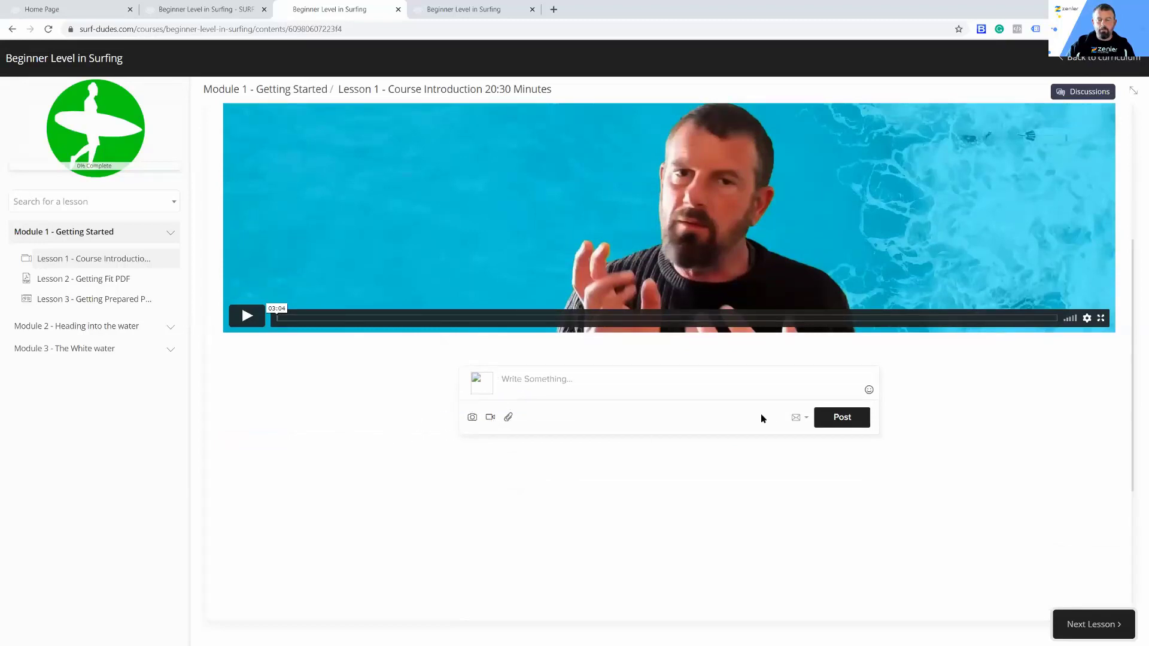
click(806, 419)
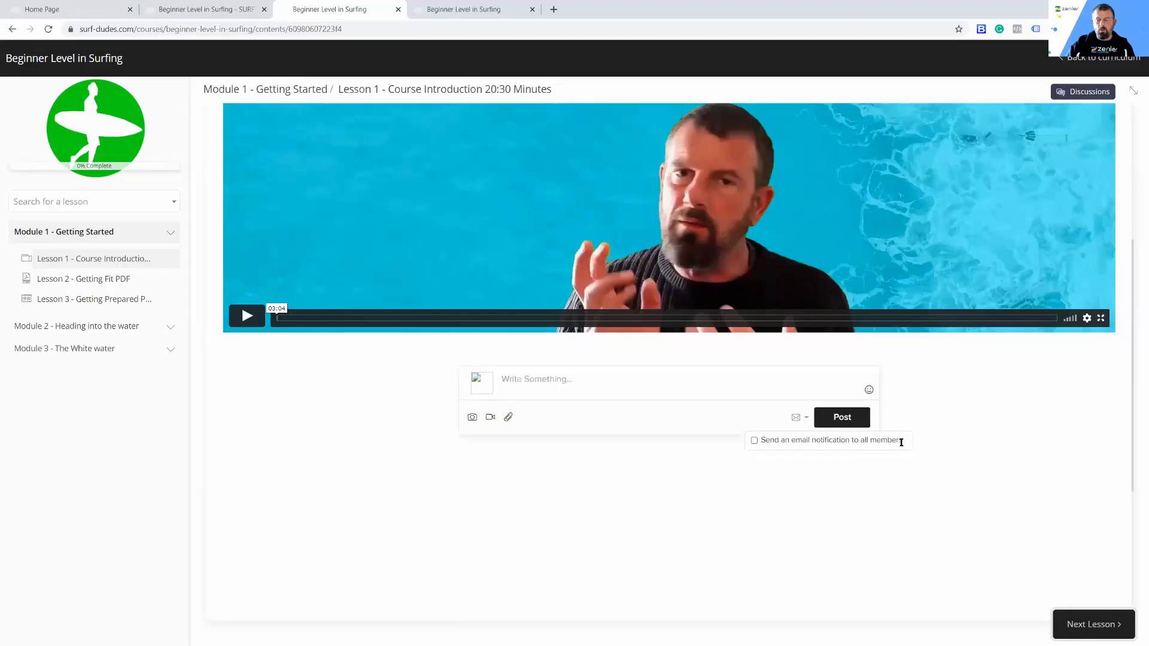
click(642, 488)
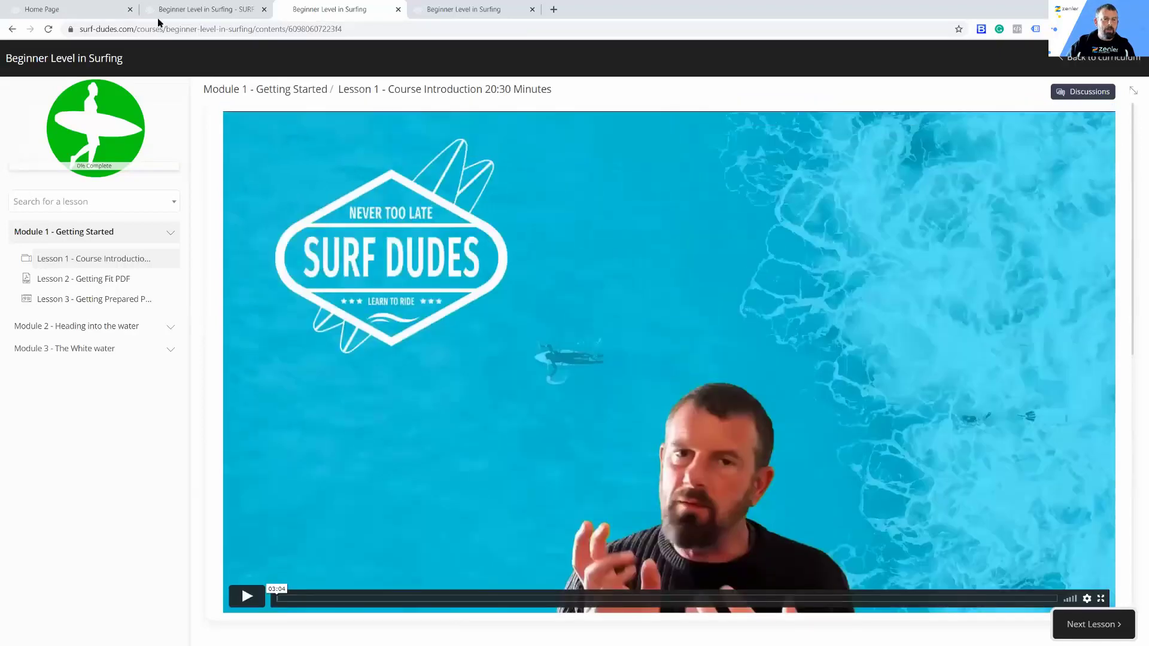
Step: Disable discussion and enable free preview for Lesson 1 - Course Introduction in the curriculum editor, saving the changes
click(171, 10)
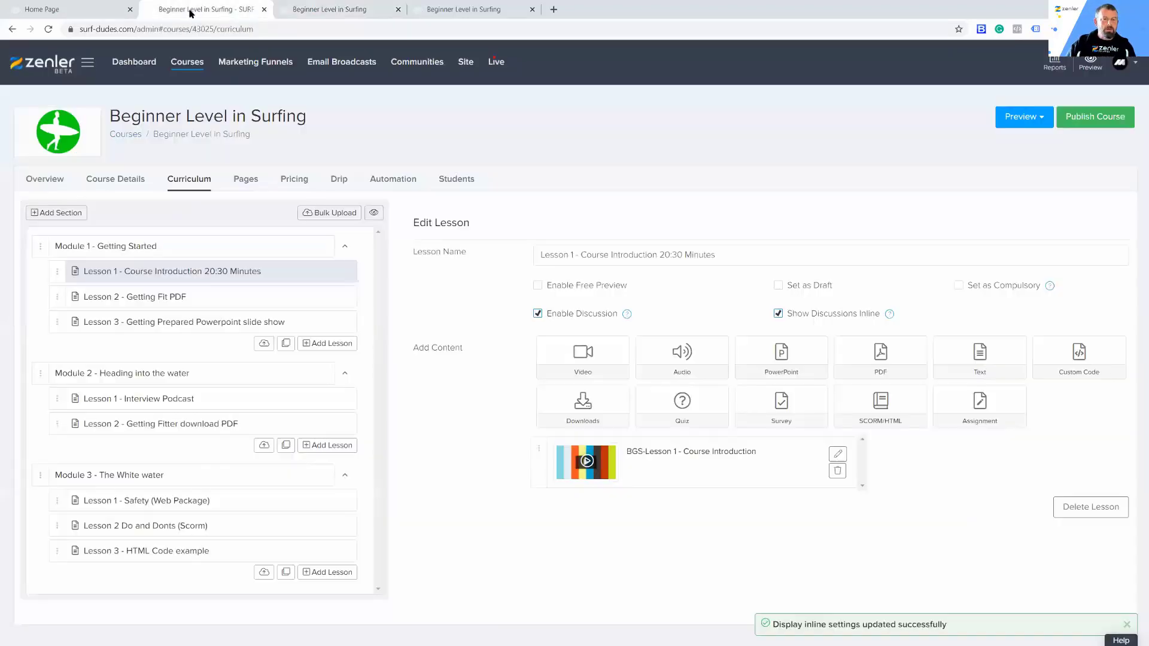
click(539, 314)
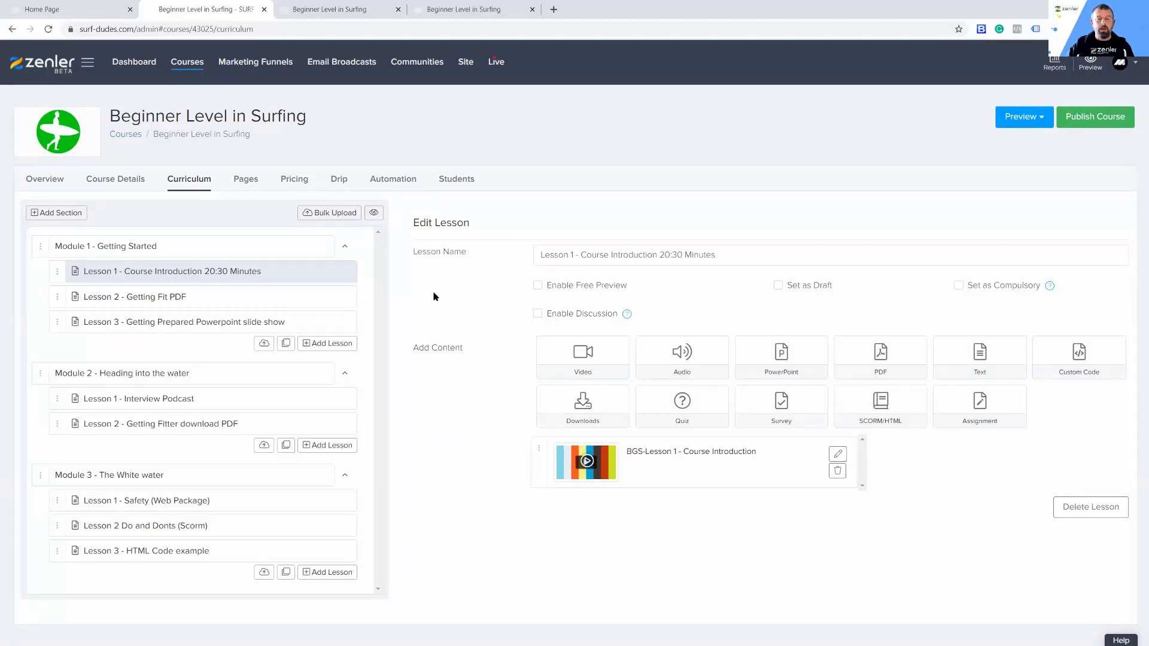
click(538, 286)
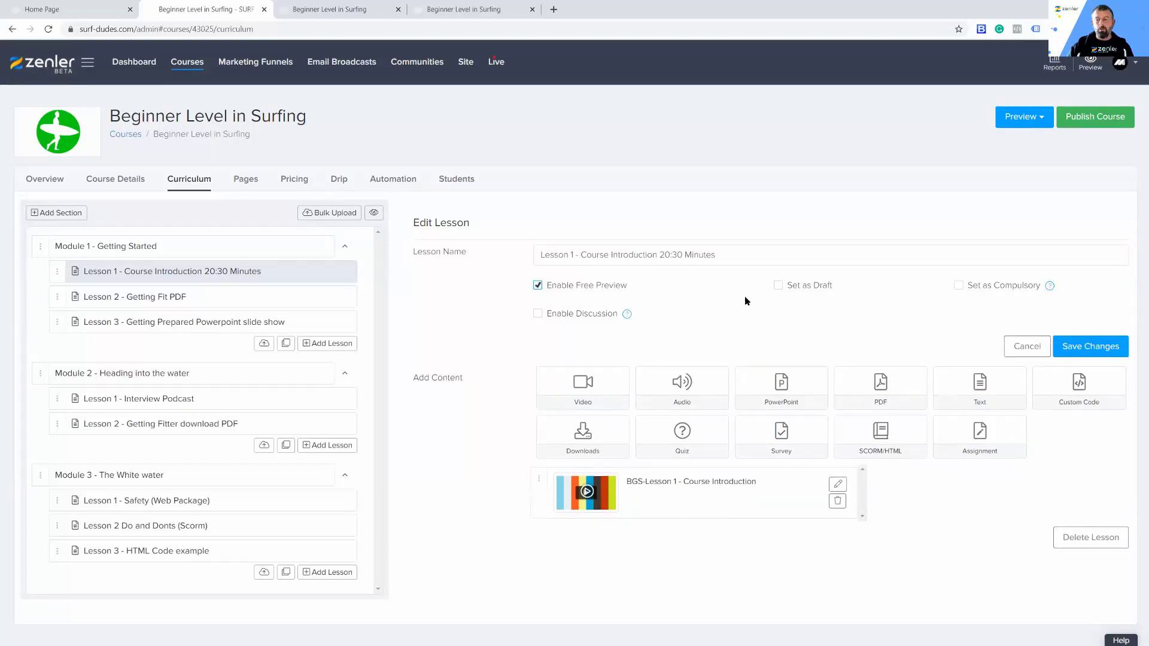
click(1079, 347)
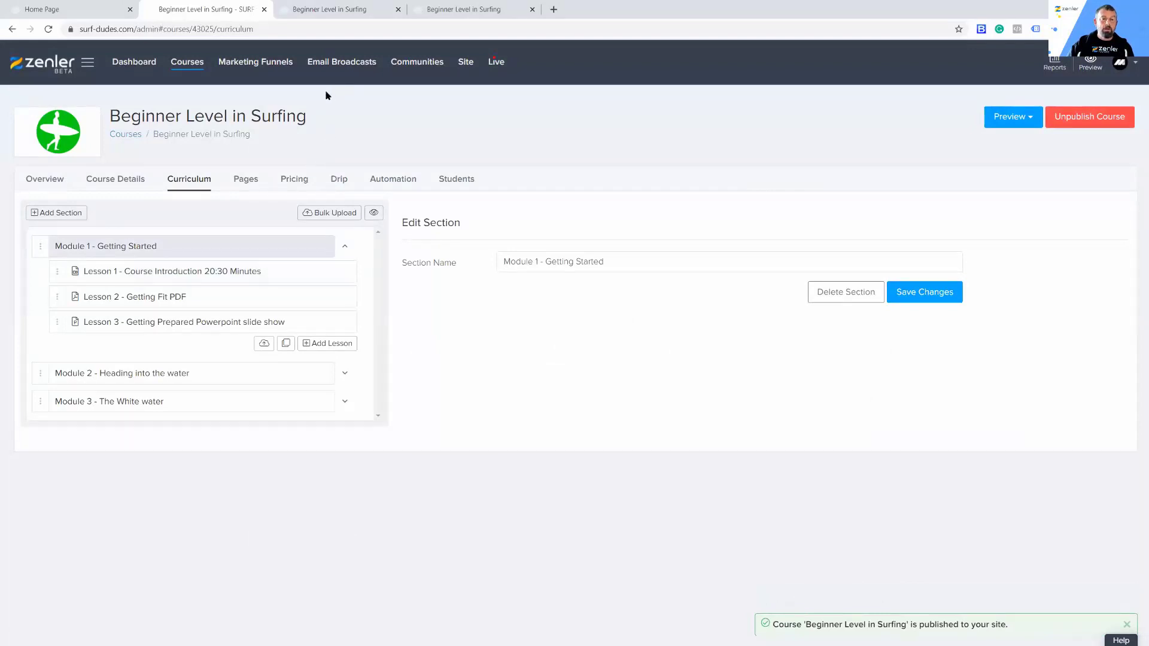
Step: Copy the Beginner Level in Surfing page address without its preview parameter and open it in a new incognito window
click(464, 11)
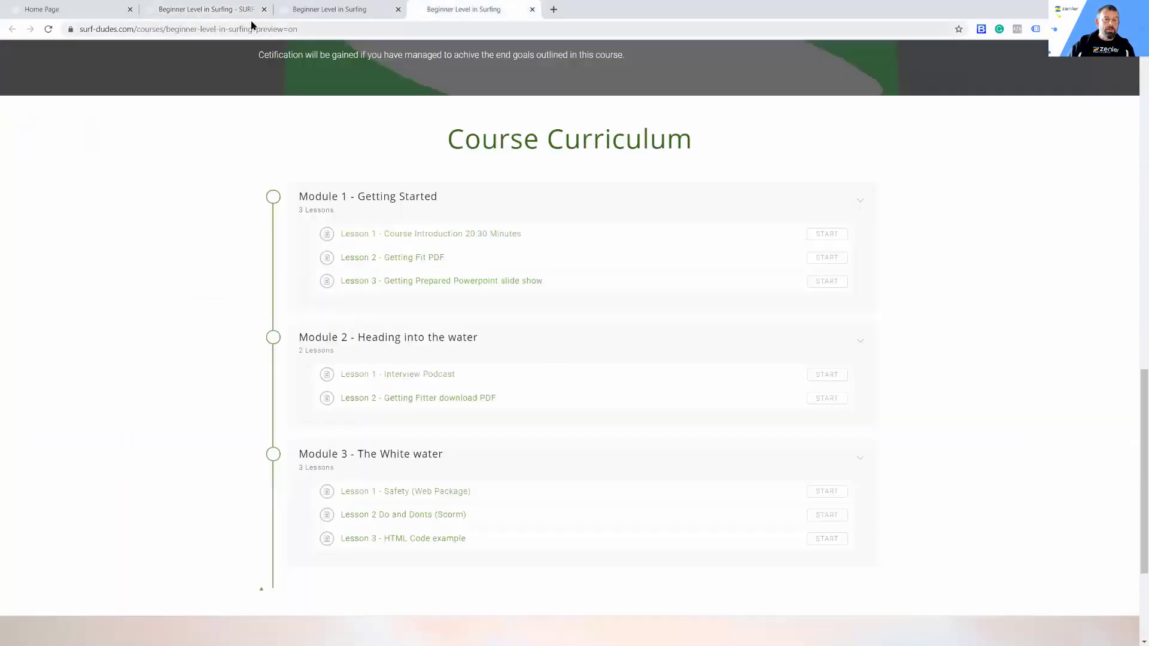
drag(252, 29, 77, 30)
key(ctrl+c)
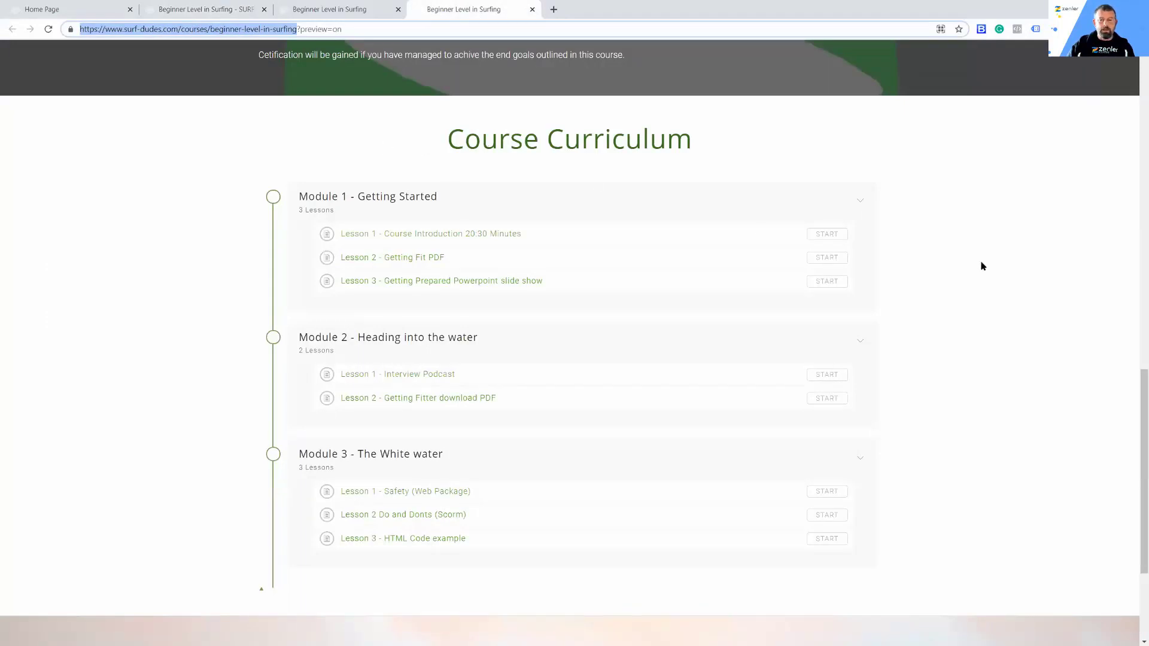
scroll(980, 260, up, 15)
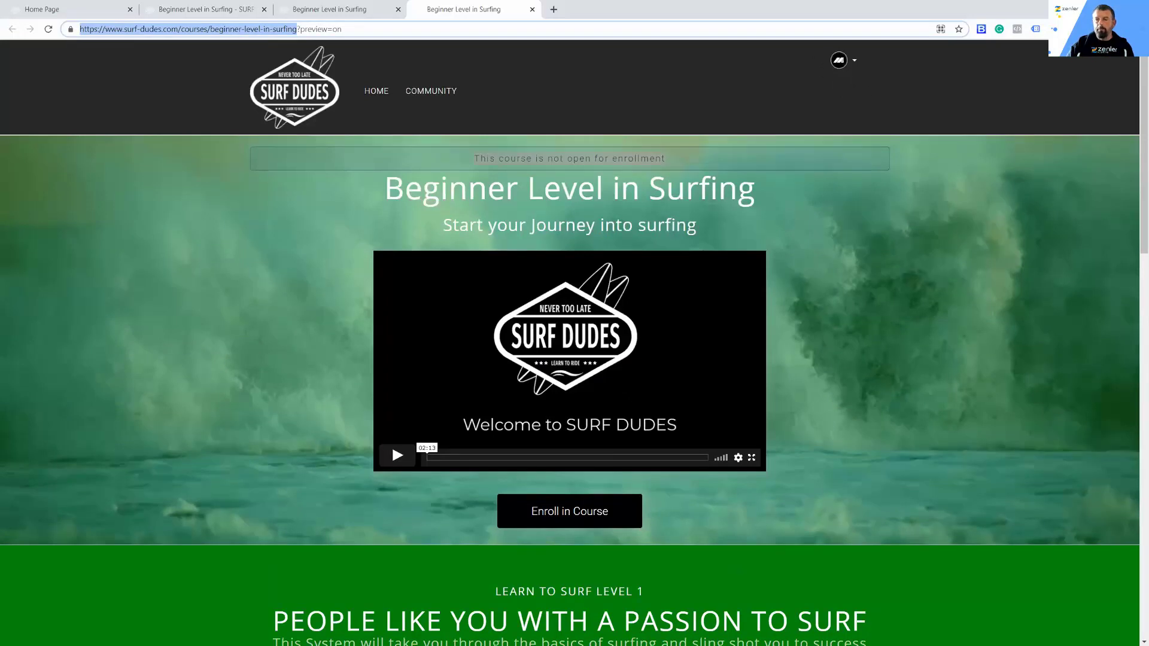
click(1137, 29)
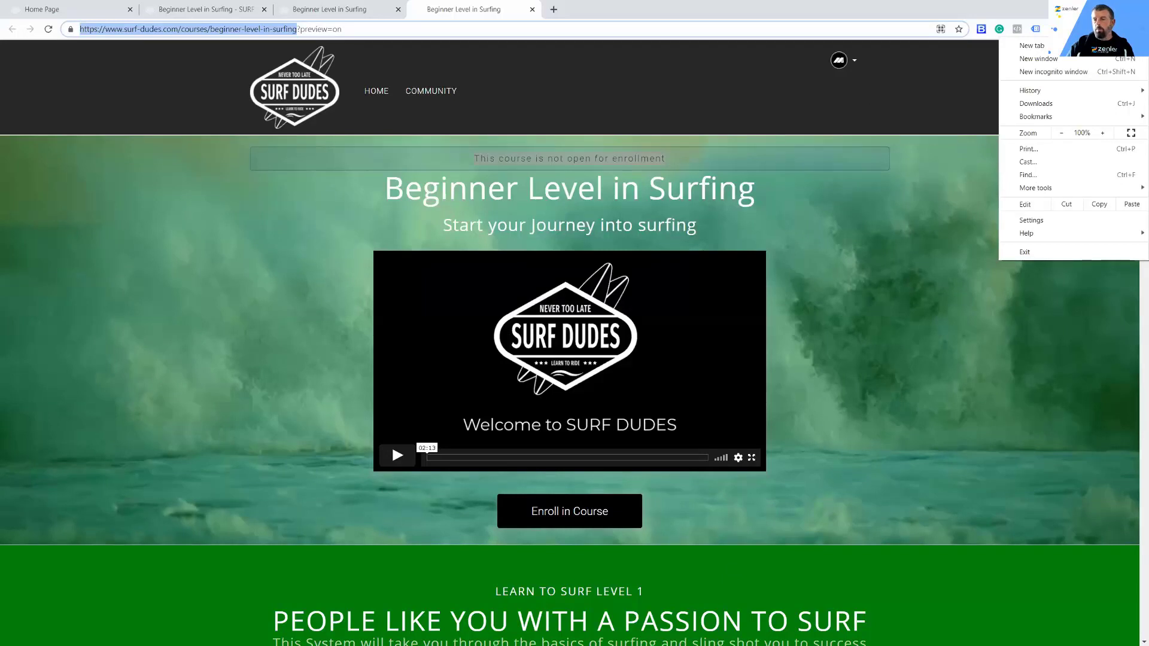
click(1046, 72)
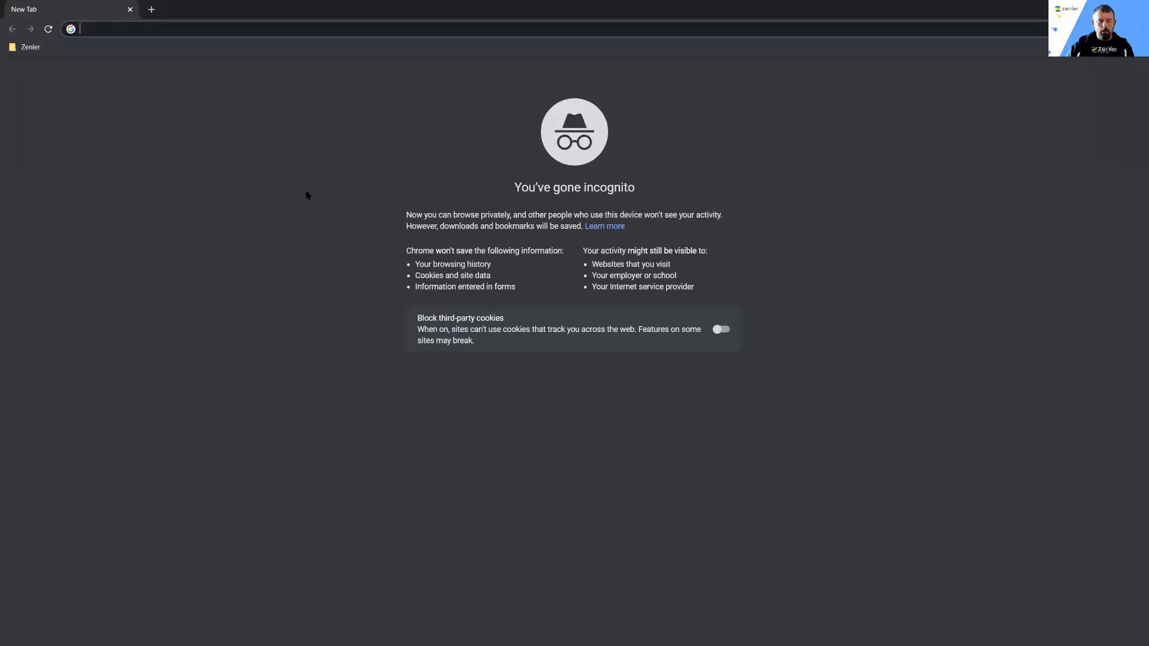
key(ctrl+v)
key(Return)
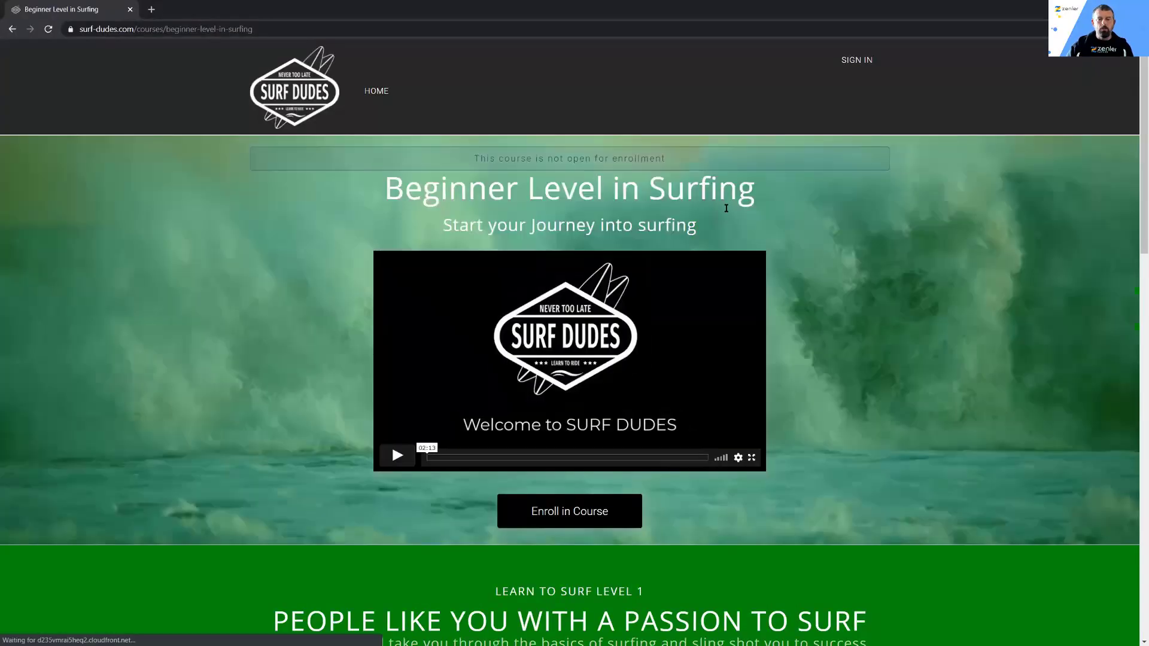
Step: Open the free preview of Lesson 1 from the course curriculum as a visitor and check access to Lessons 2 and 3
scroll(870, 286, down, 15)
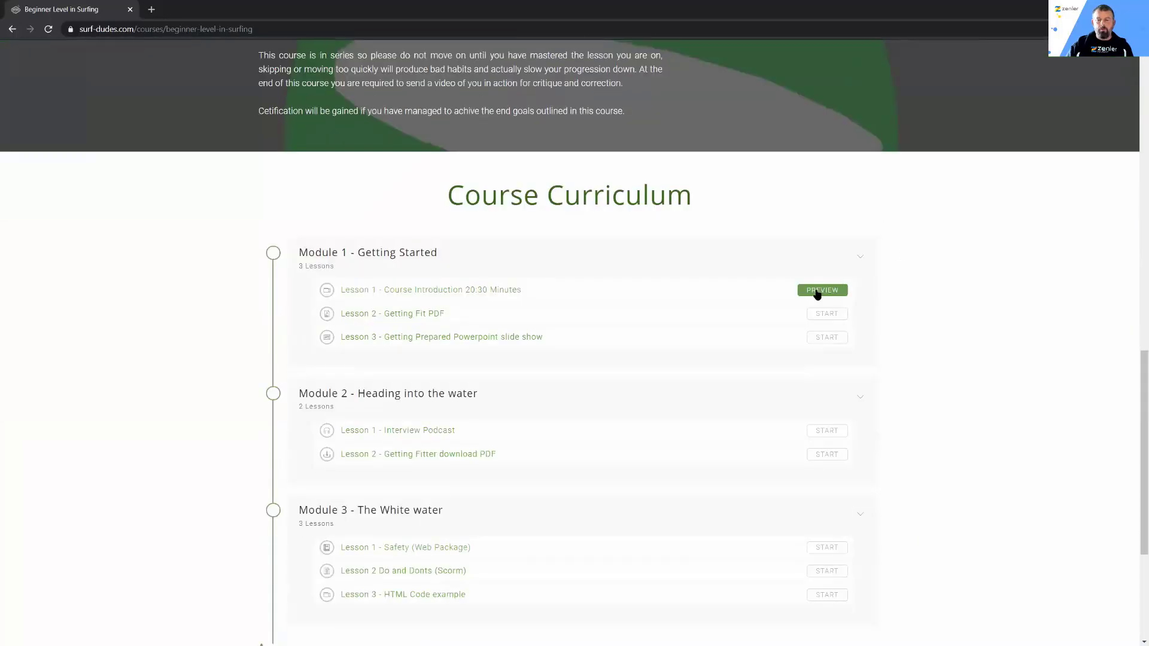
click(817, 291)
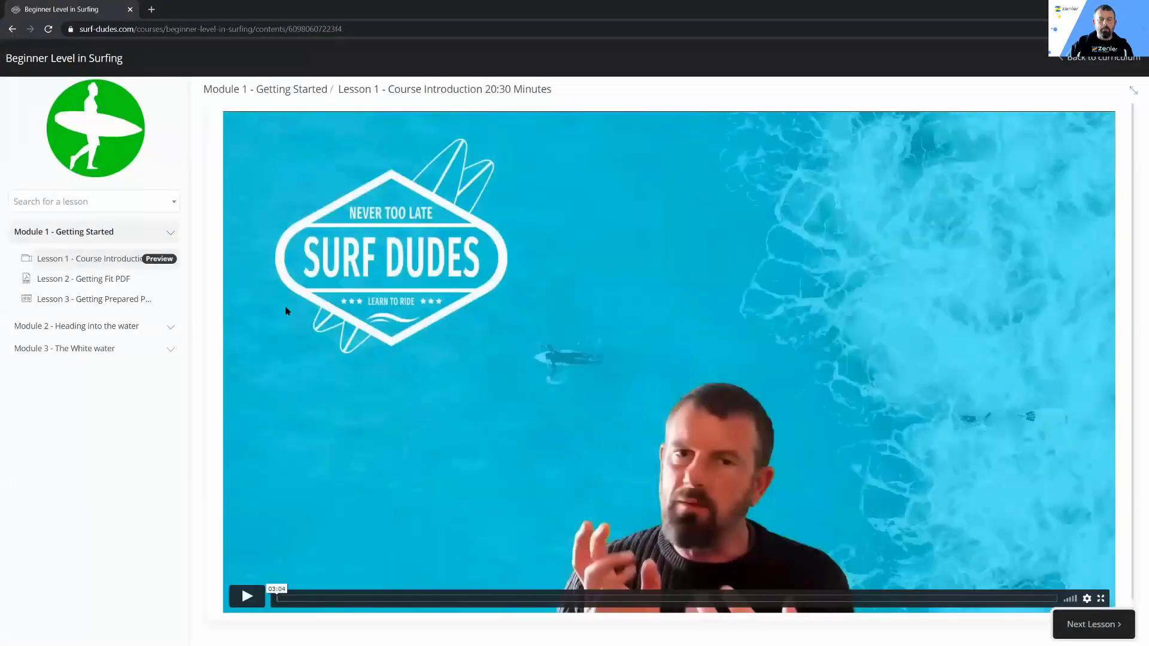
click(103, 280)
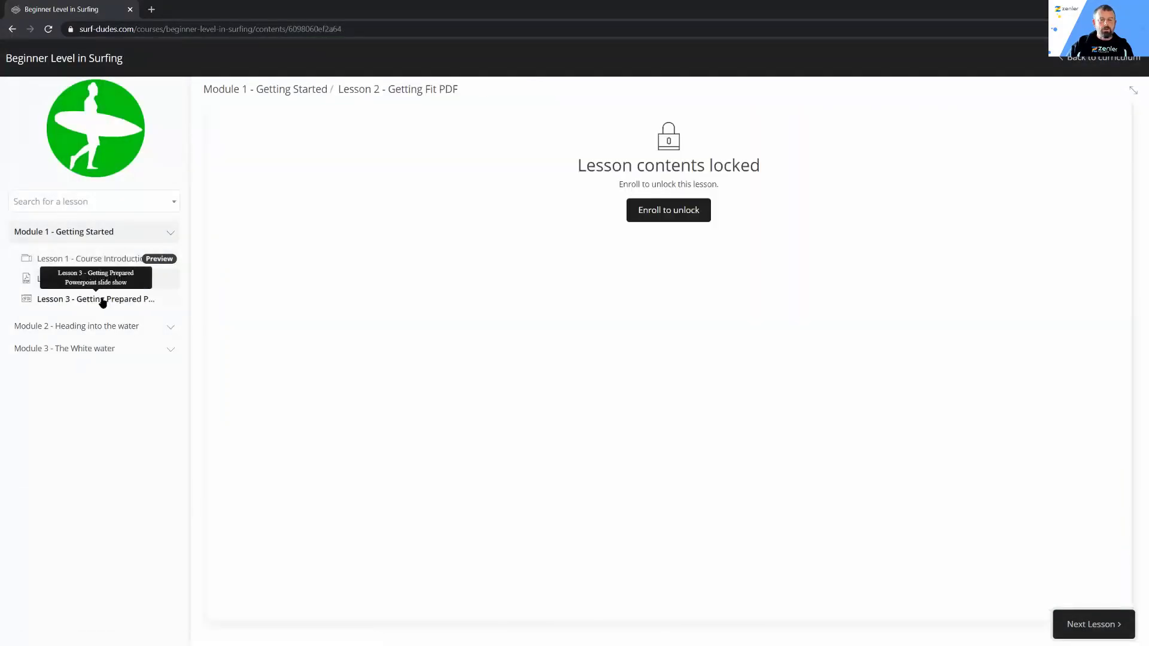
click(103, 301)
click(96, 260)
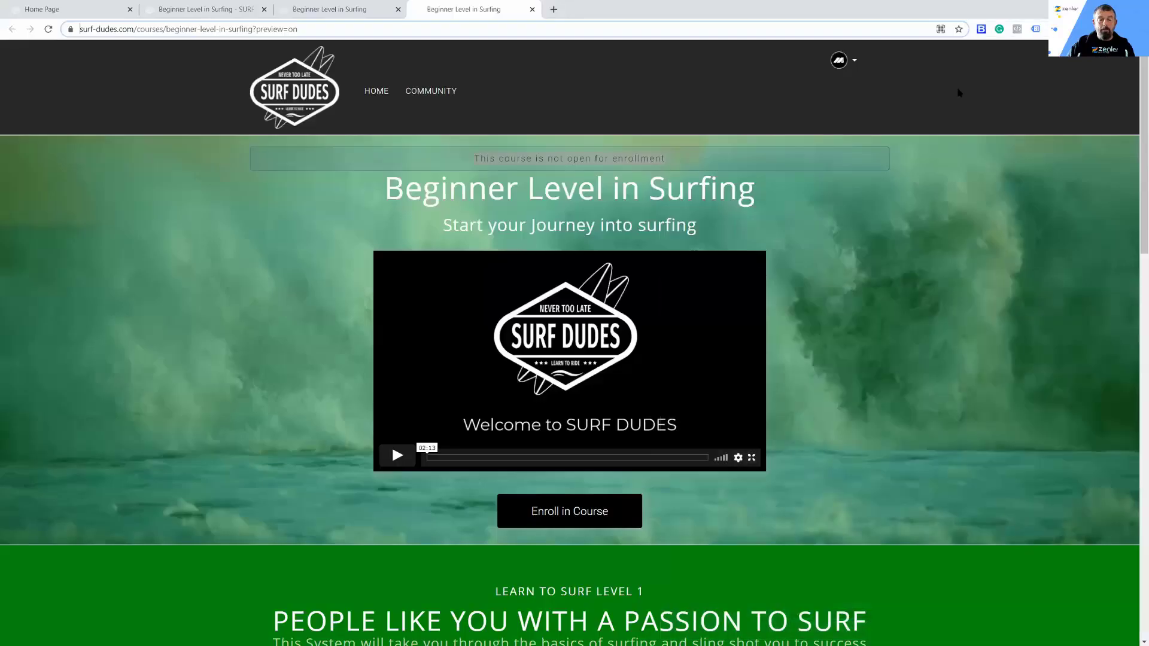
Step: Set Lesson 3 - Getting Prepared Powerpoint slide show in Module 1 as draft in the curriculum editor and save it
click(189, 9)
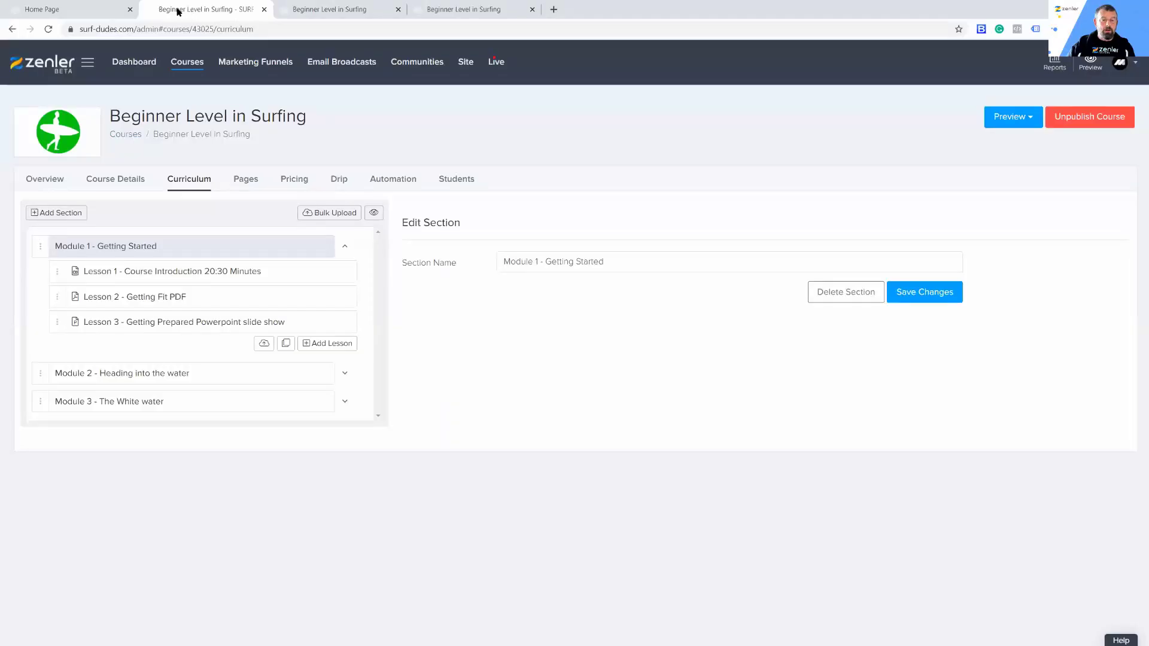
click(194, 326)
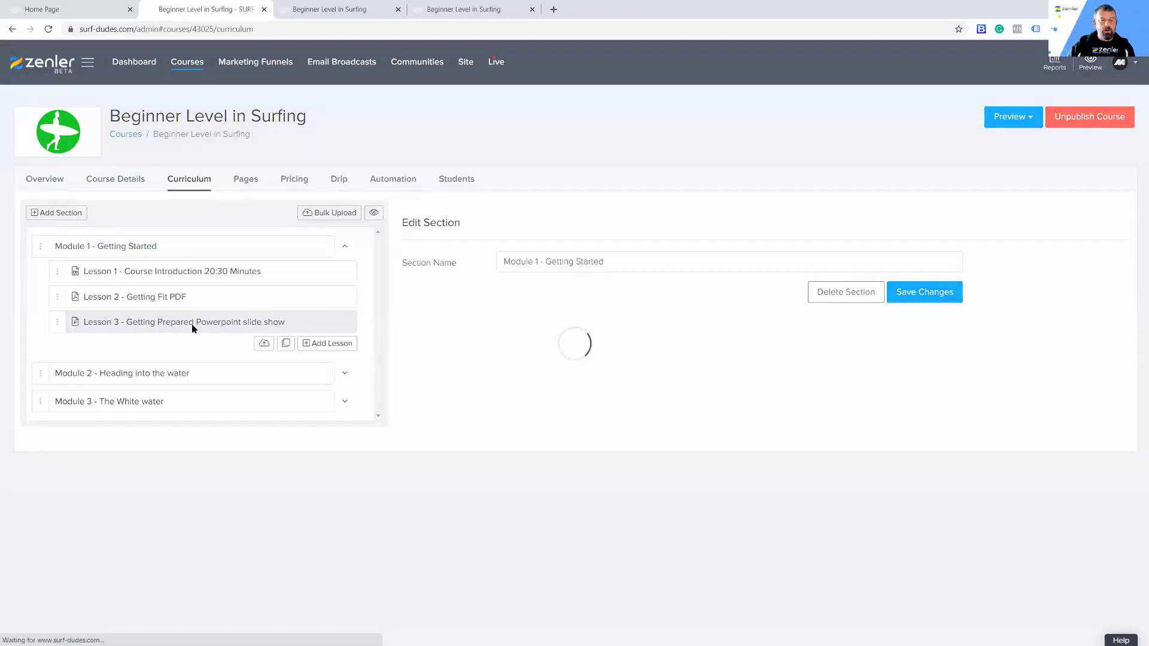
click(778, 286)
click(1068, 345)
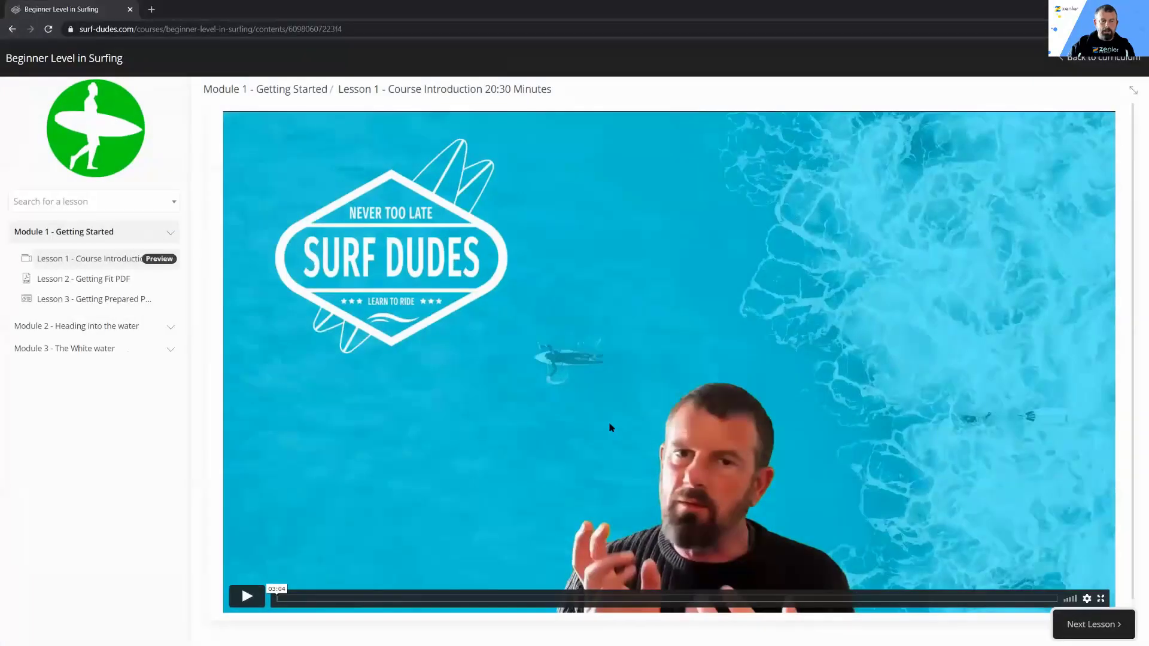
Step: Load surf-dudes.com/courses/beginner-level-in-surfing in the incognito window and check which Module 1 lessons the course curriculum lists for visitors
click(12, 29)
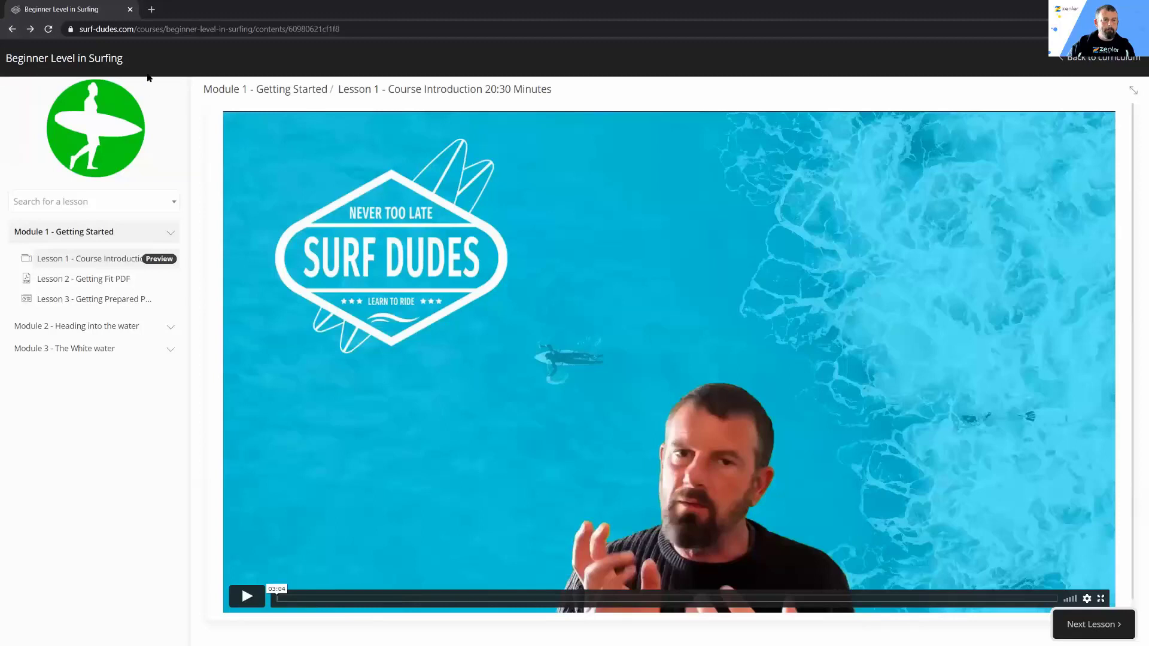
drag(254, 27, 504, 26)
key(BackSpace)
key(Return)
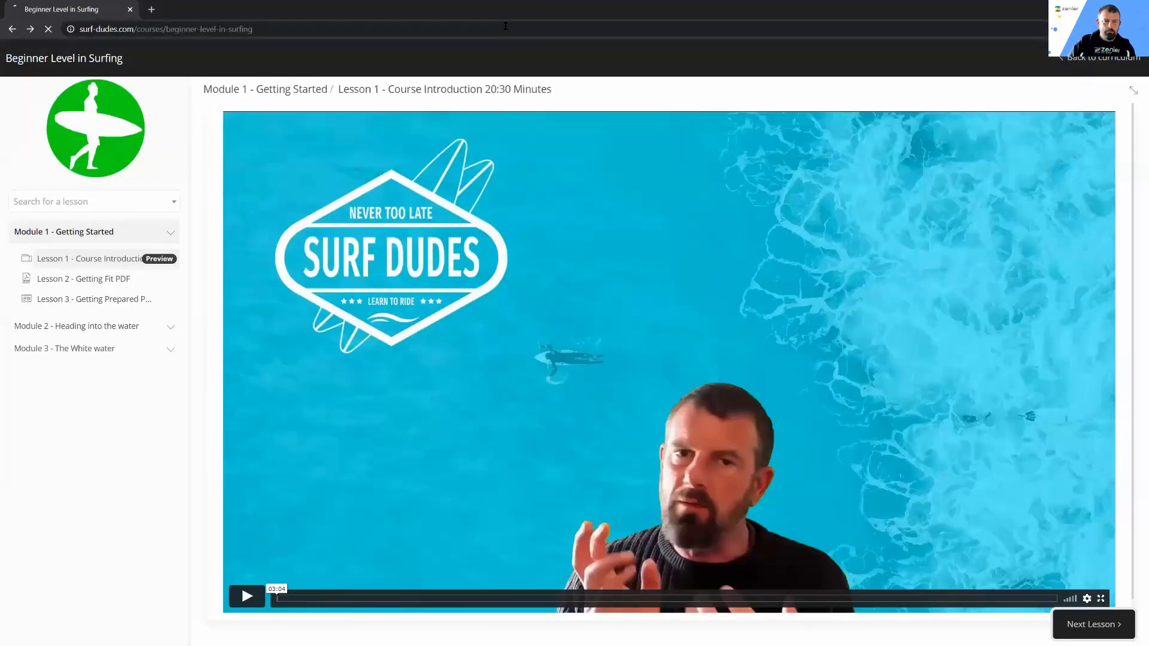
scroll(818, 333, down, 10)
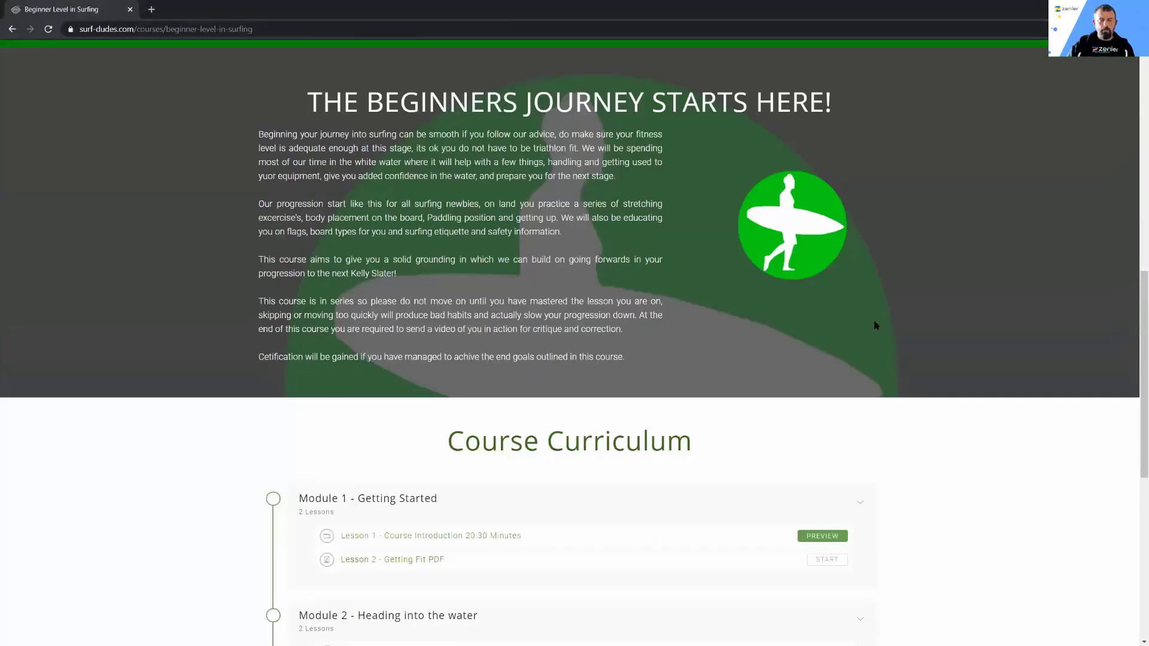
scroll(875, 325, down, 3)
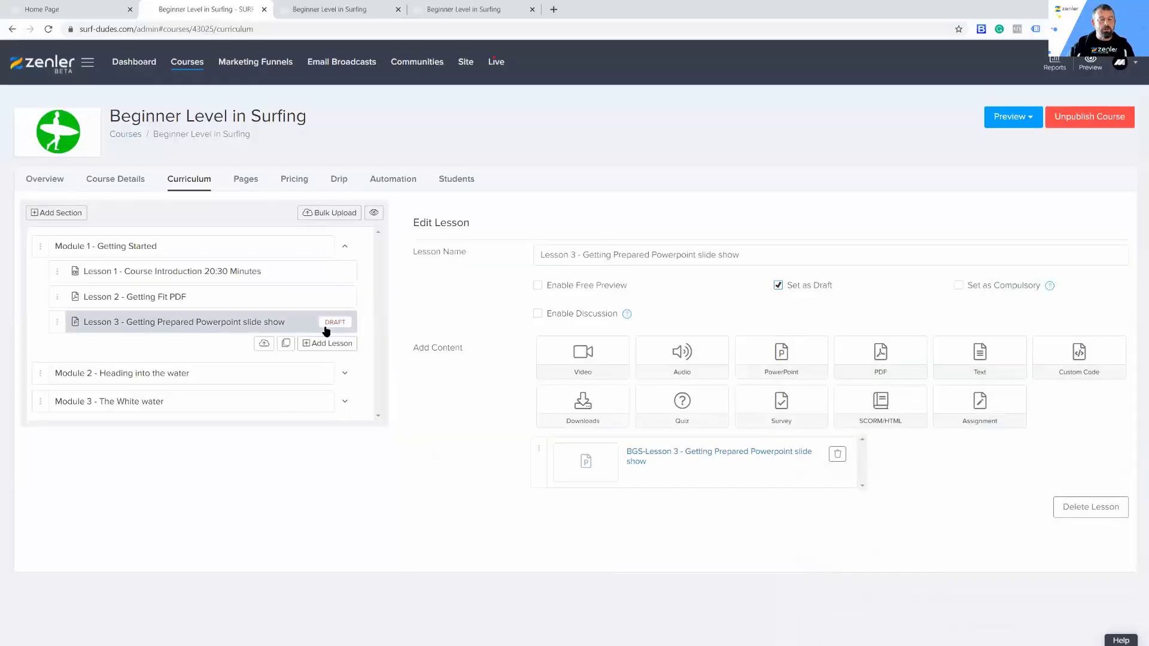
Step: Set Lesson 2 - Getting Fitter download PDF in Module 2 as draft and save the lesson
click(345, 376)
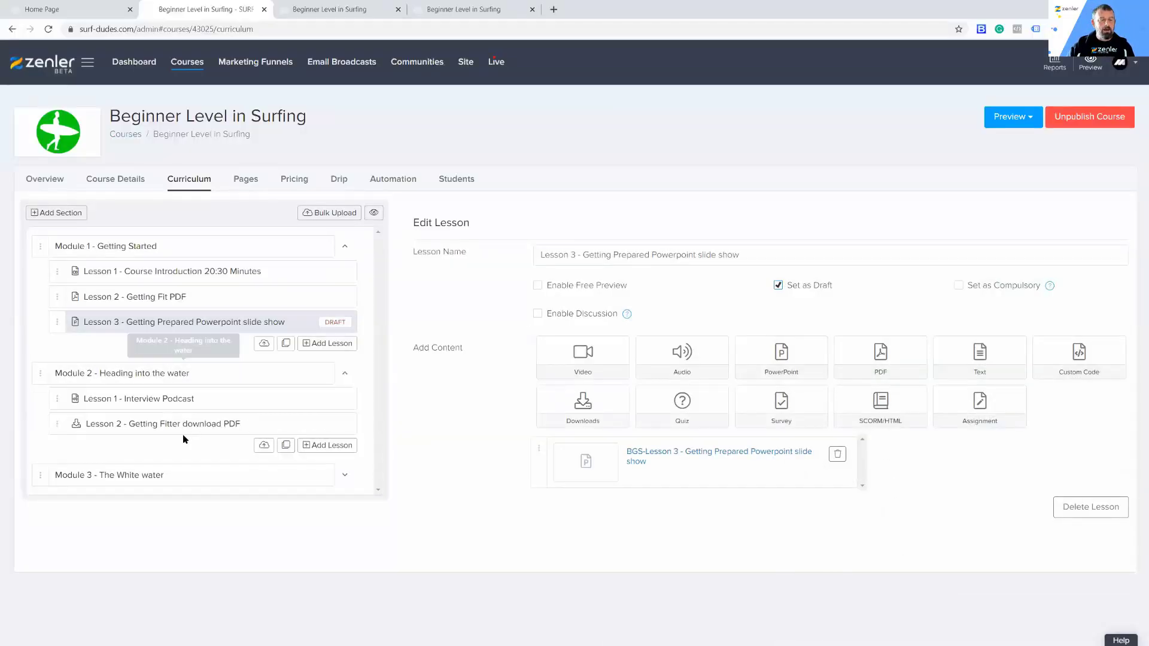
click(192, 424)
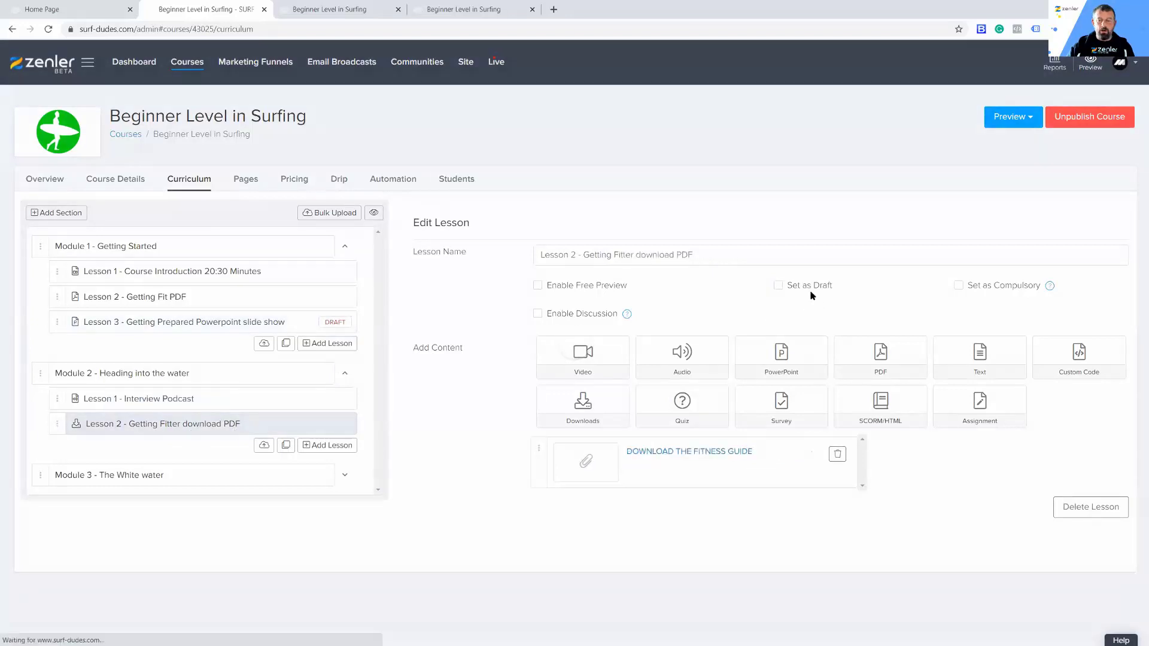
click(778, 285)
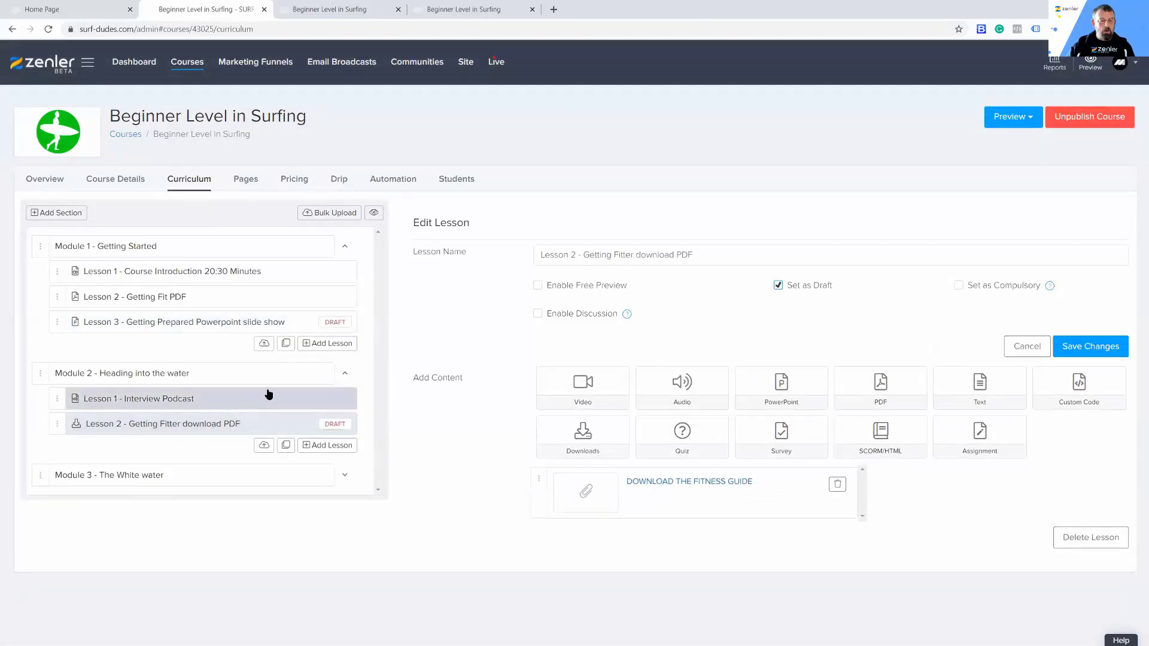
click(267, 395)
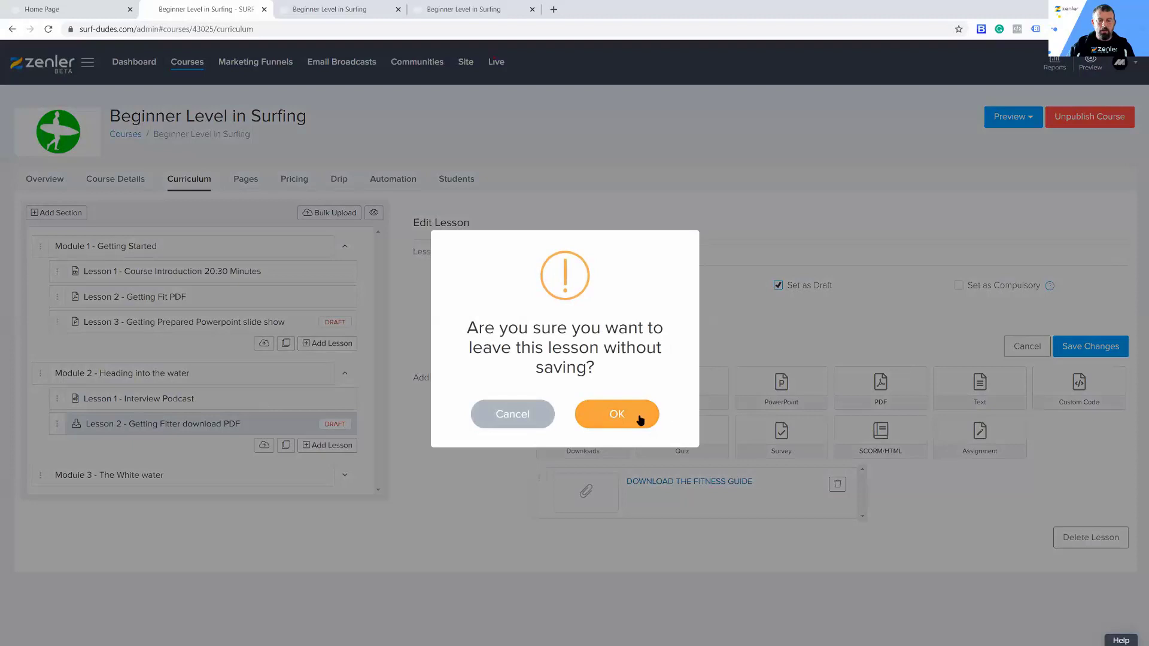
click(514, 415)
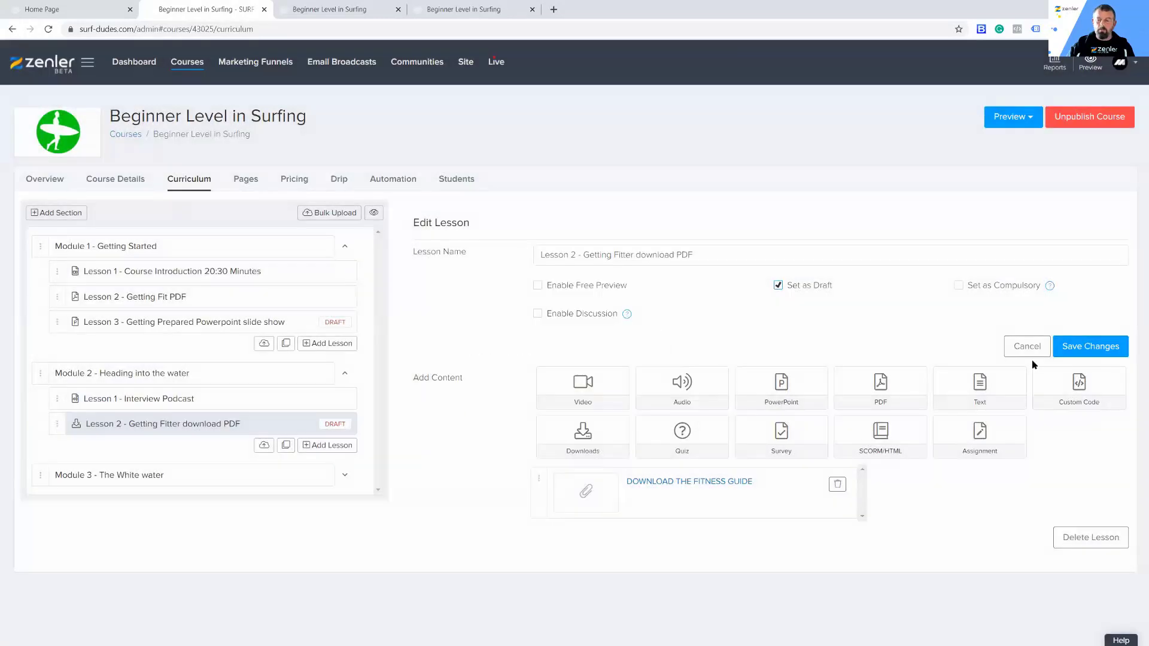
click(1077, 350)
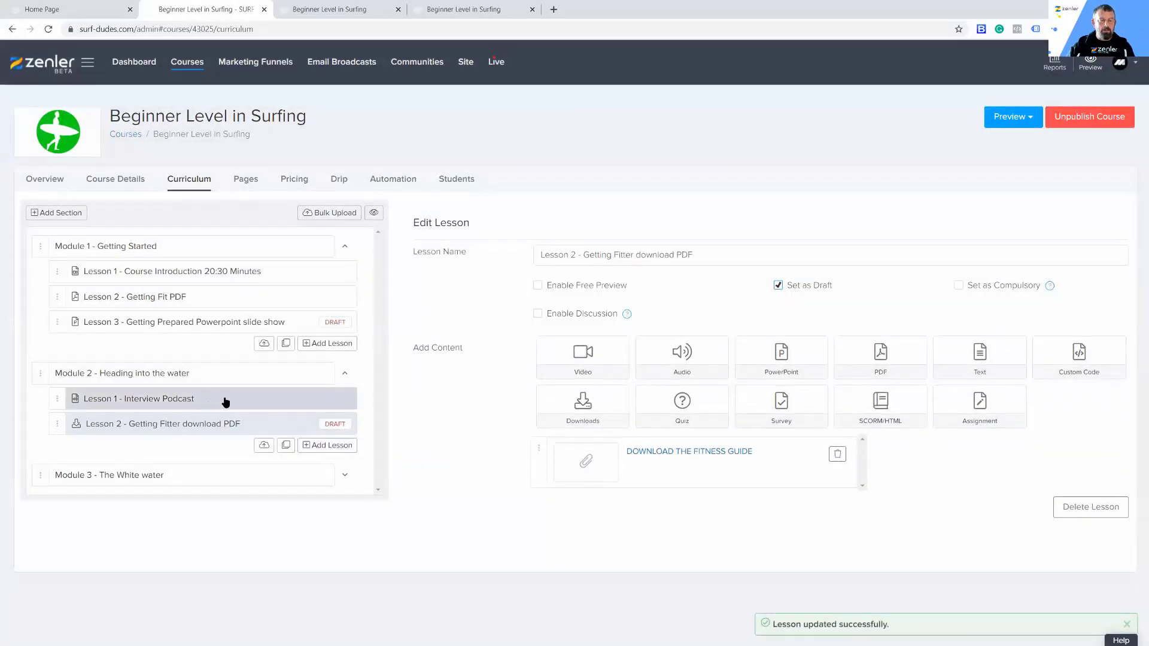
Step: Set Lesson 1 - Interview Podcast in Module 2 as draft, save it, and refresh the visitor's course page to check the curriculum
click(316, 393)
click(777, 284)
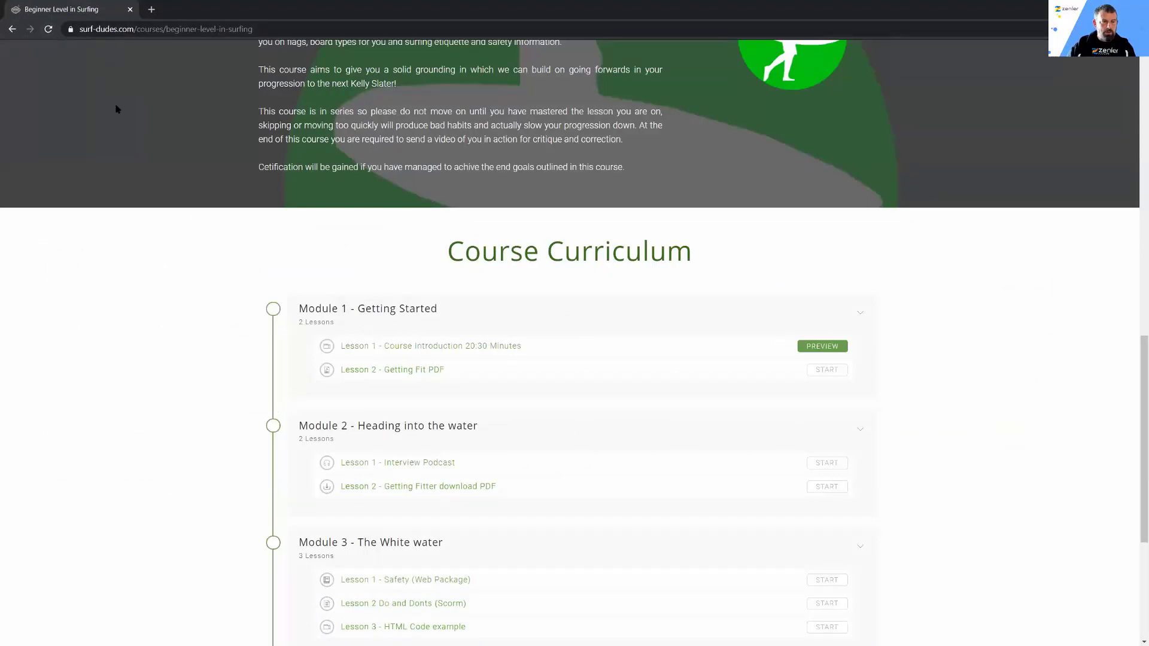
click(49, 29)
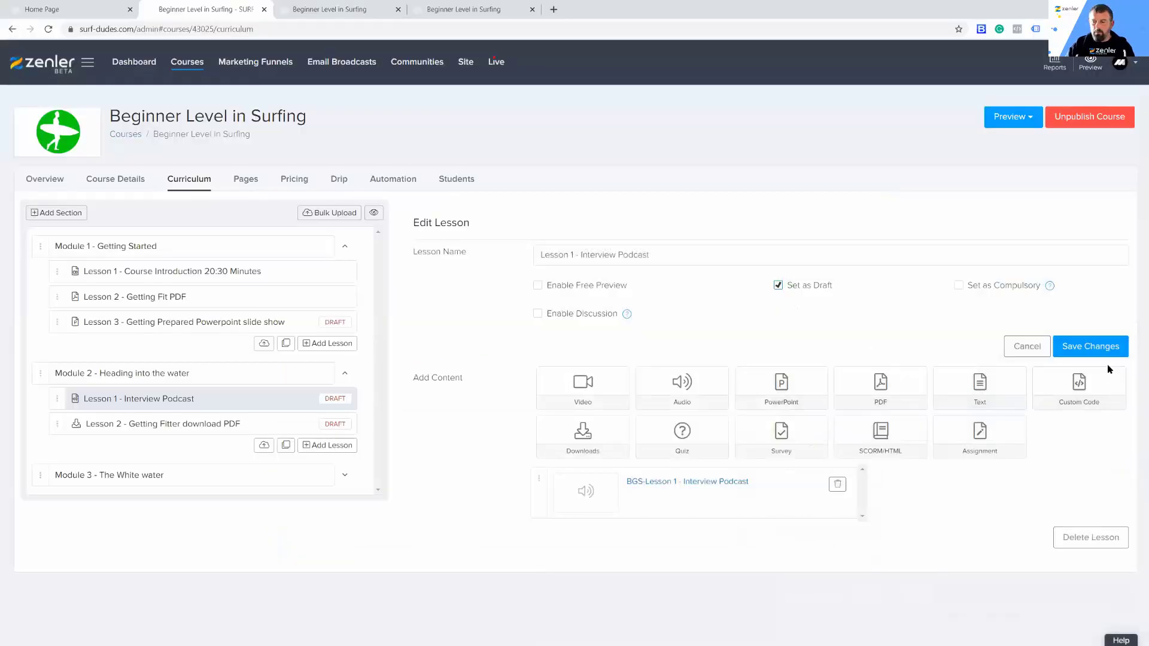
click(1093, 349)
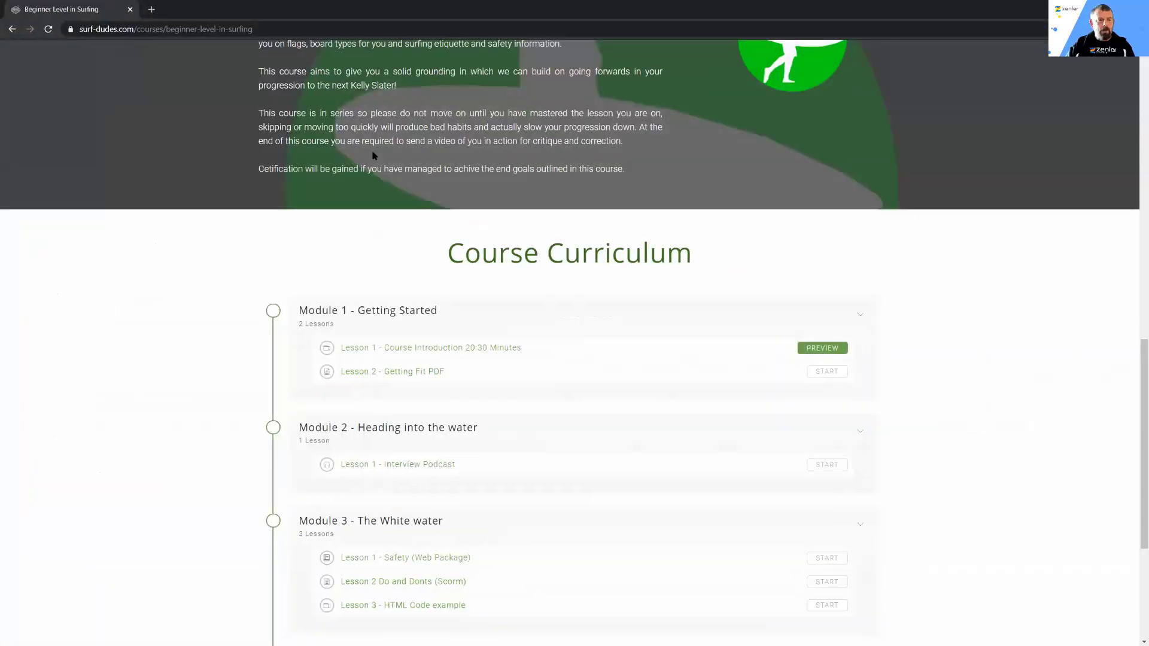
click(48, 29)
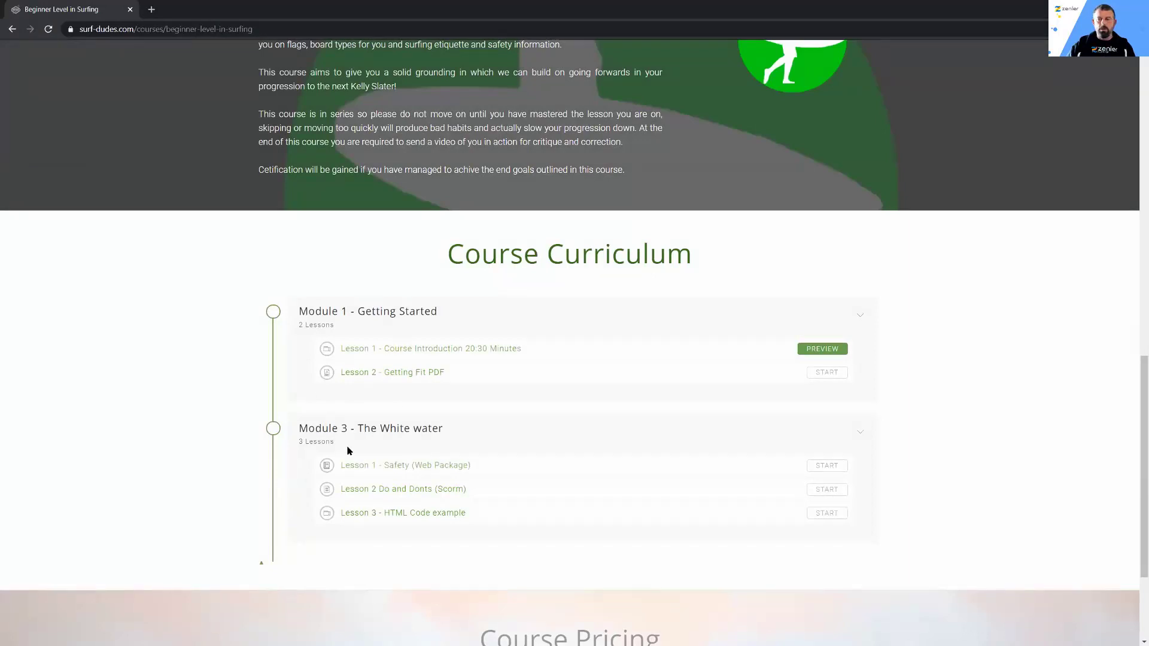
click(1084, 8)
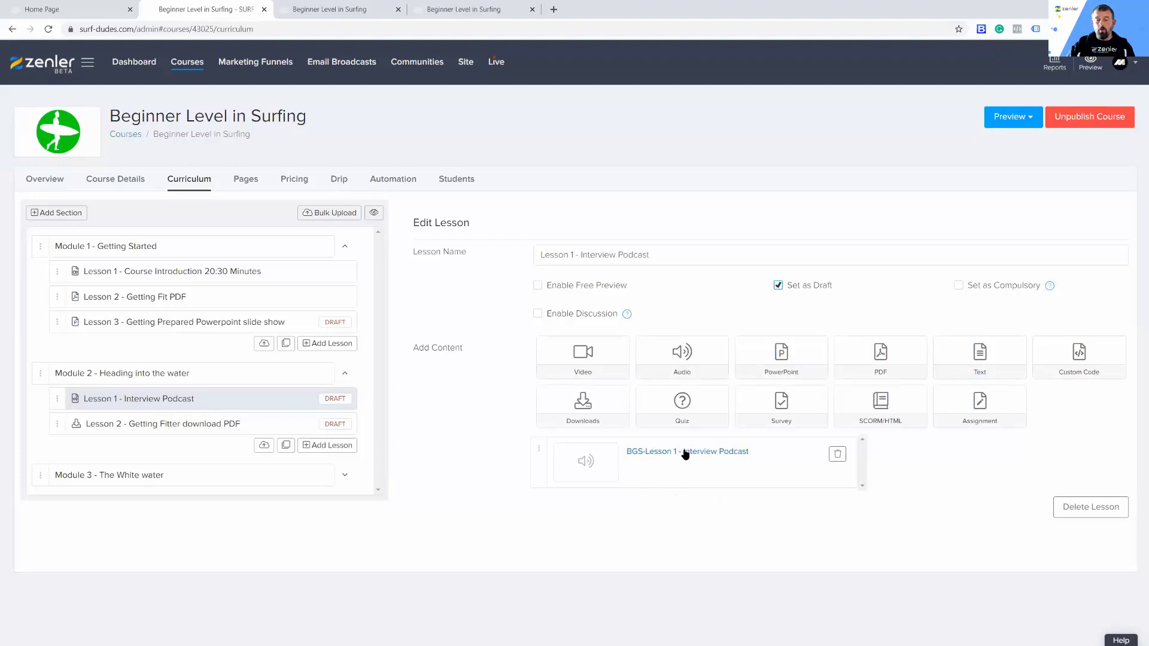
Step: Remove the draft setting from Module 2's Interview Podcast and Getting Fitter download PDF lessons, saving each one
click(777, 286)
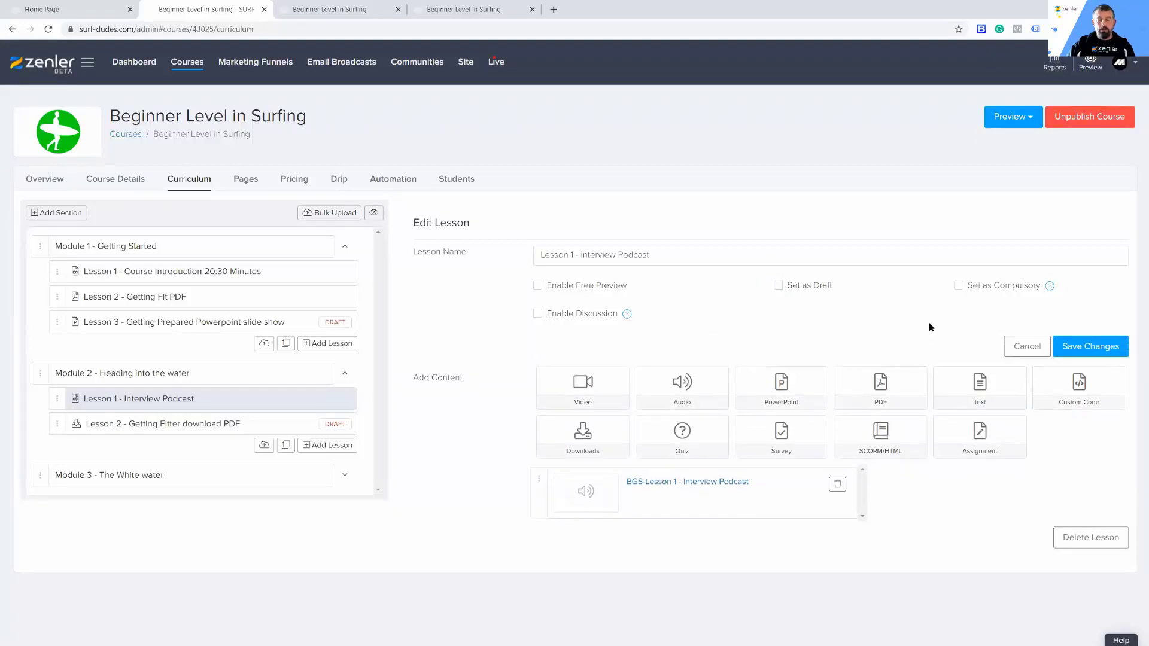
click(1057, 346)
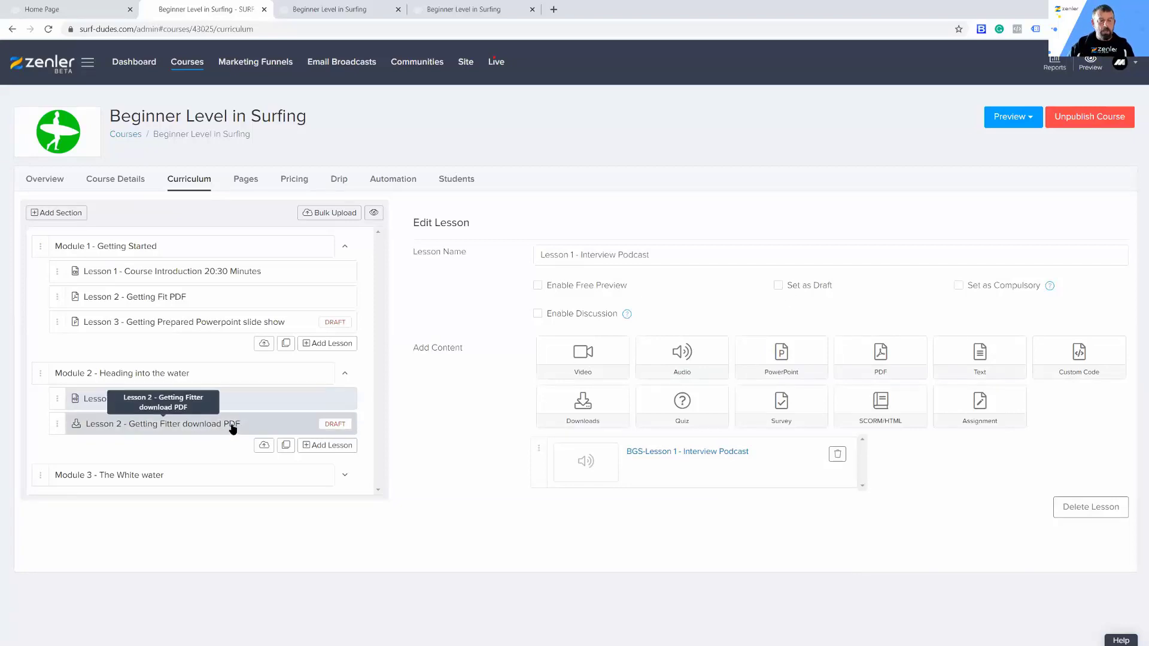
click(595, 358)
click(778, 285)
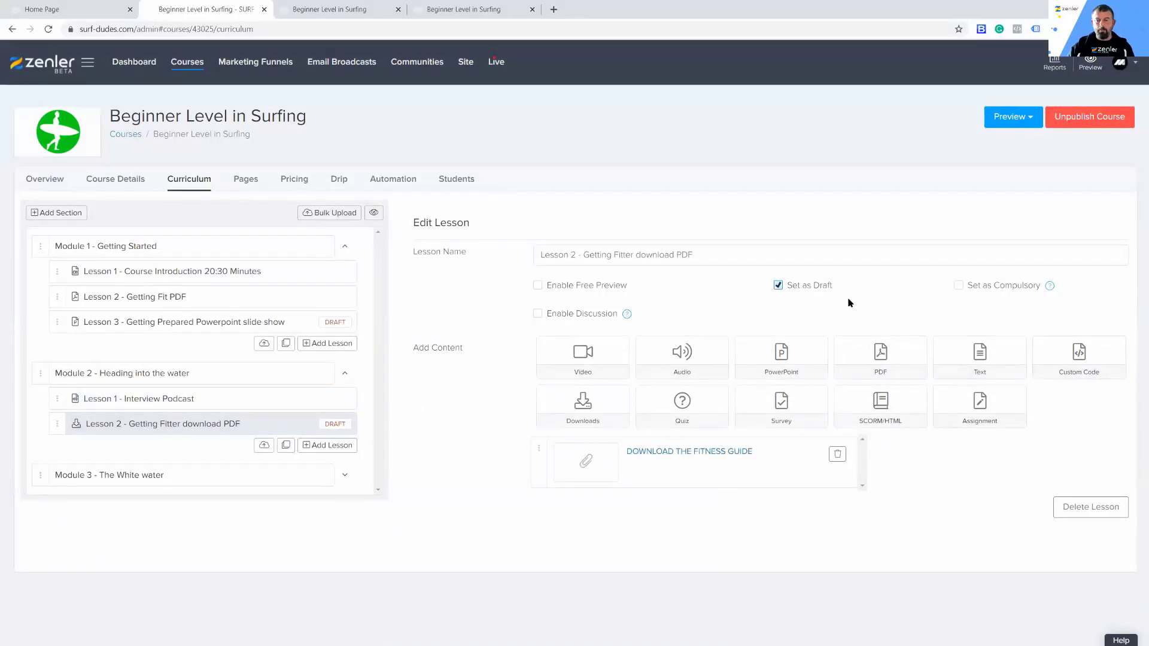
click(1090, 347)
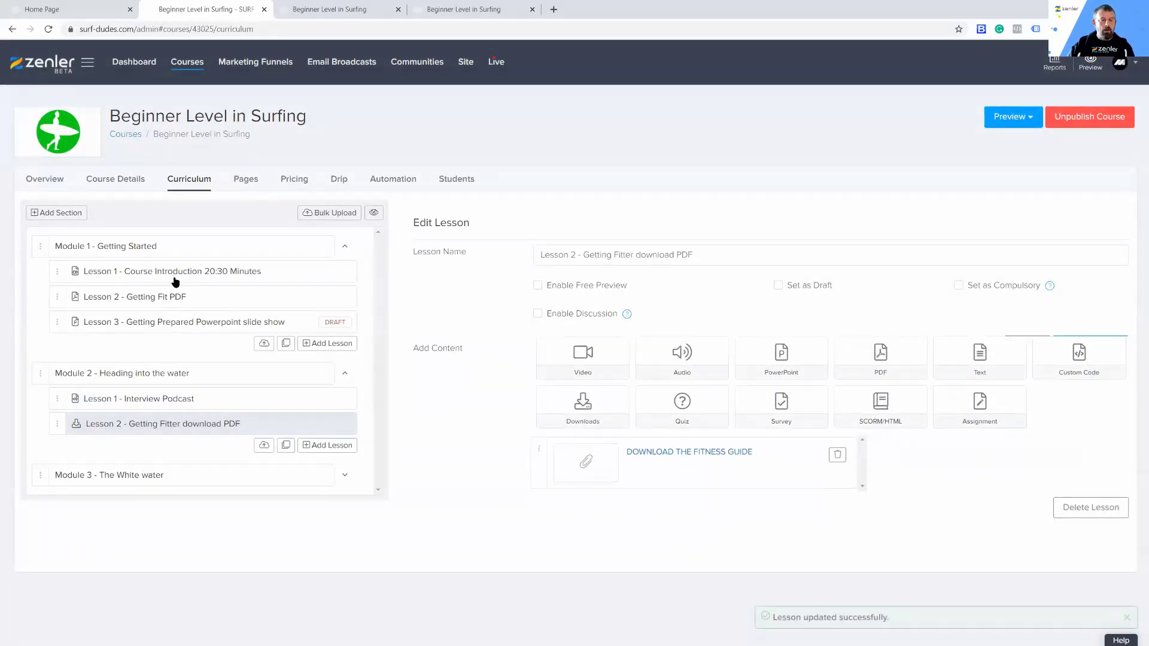
Step: Remove the draft setting from Lesson 3 - Getting Prepared Powerpoint slide show in Module 1 and save it
click(154, 328)
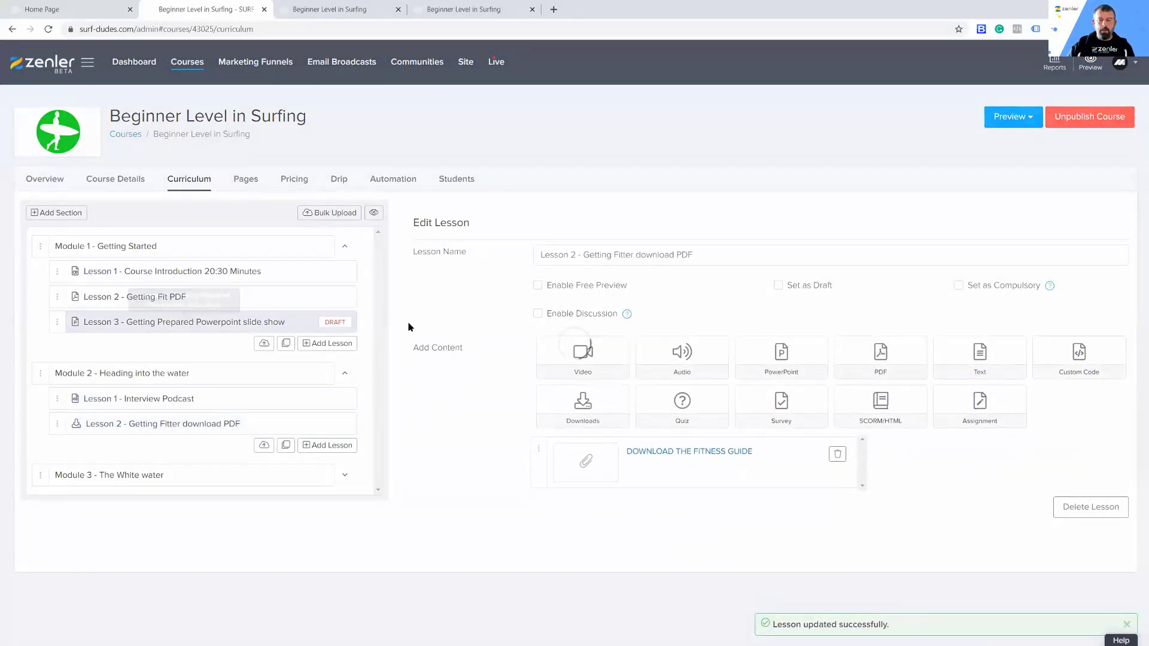
click(781, 289)
click(1090, 347)
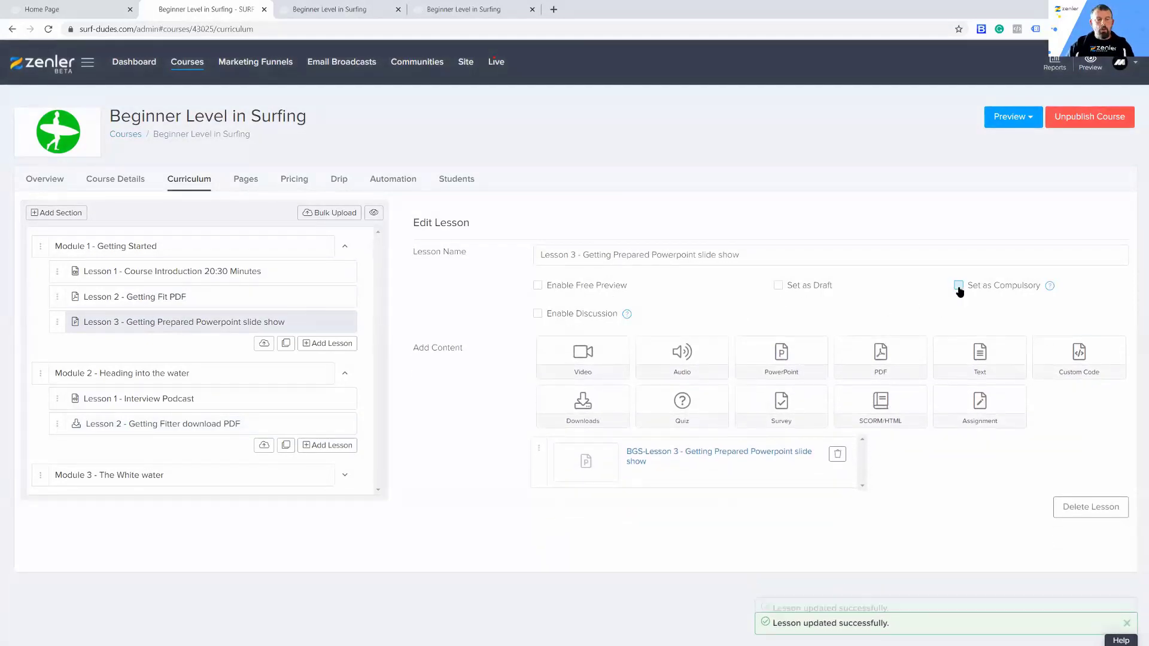
Step: Open Lesson 2 - Getting Fit PDF in Module 1 and examine its Set as Compulsory option
click(303, 297)
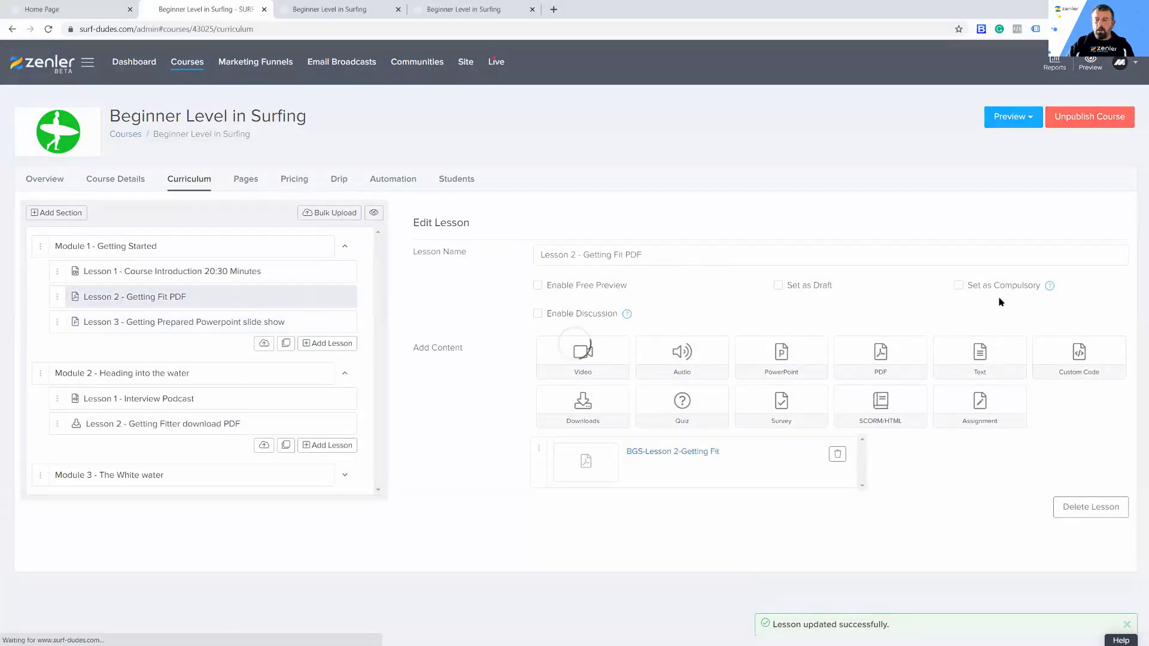
mouse_move(1049, 290)
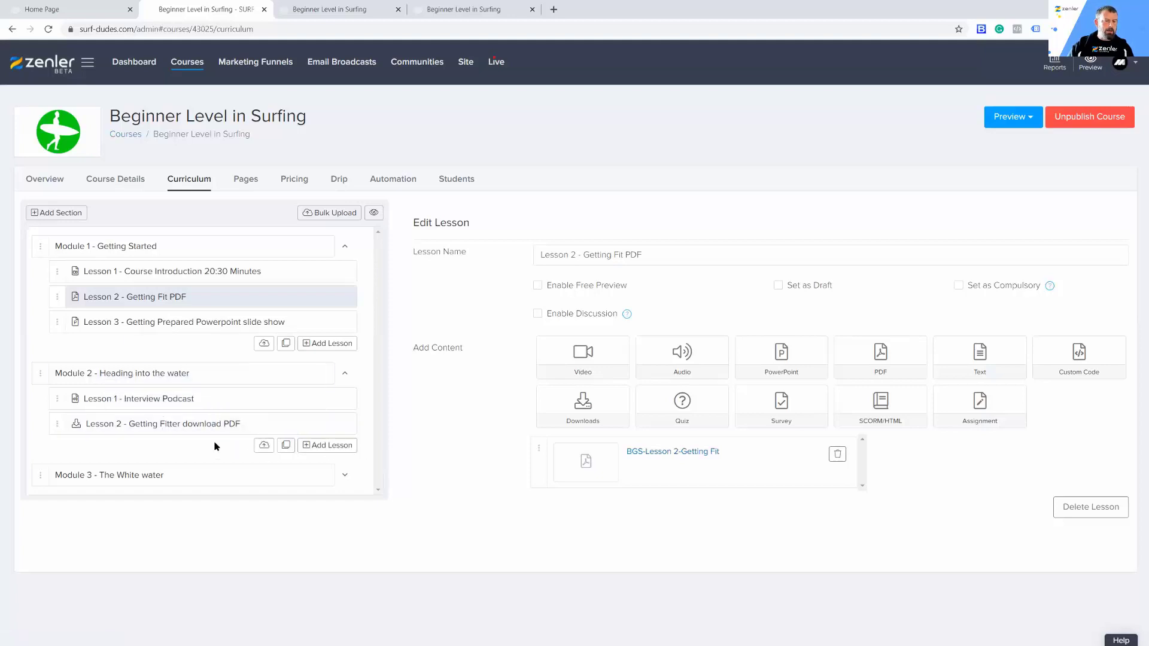
Step: Add a new lesson named Assignment at the end of Module 2 - Heading into the water and save it
click(326, 446)
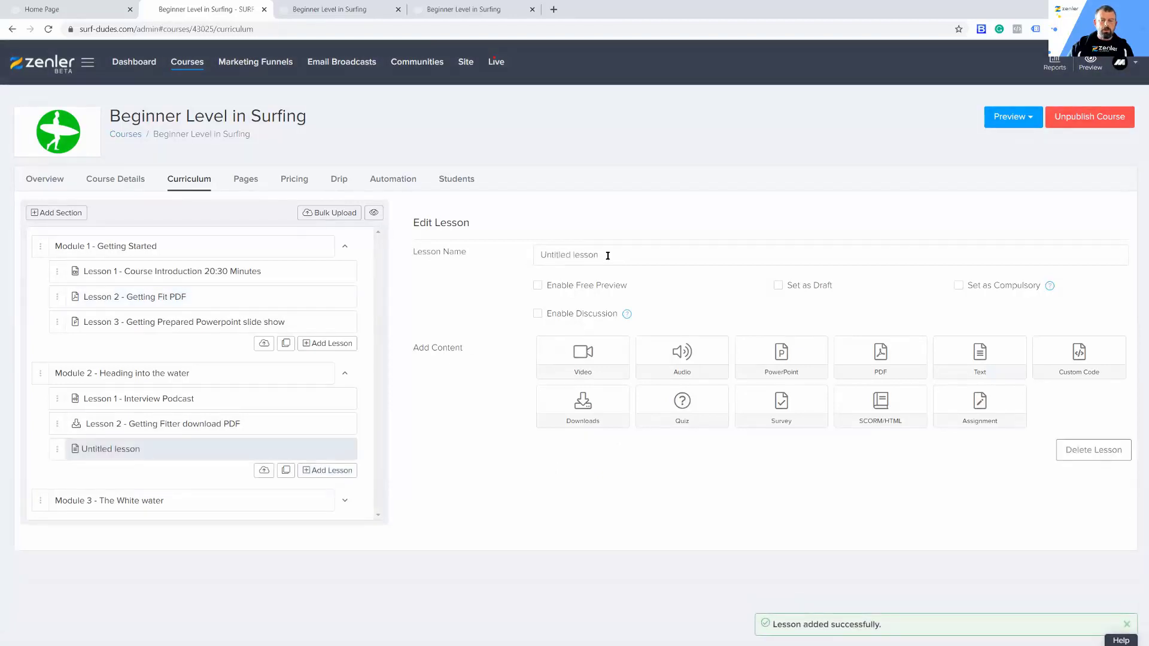
drag(595, 257, 513, 257)
text(Ass)
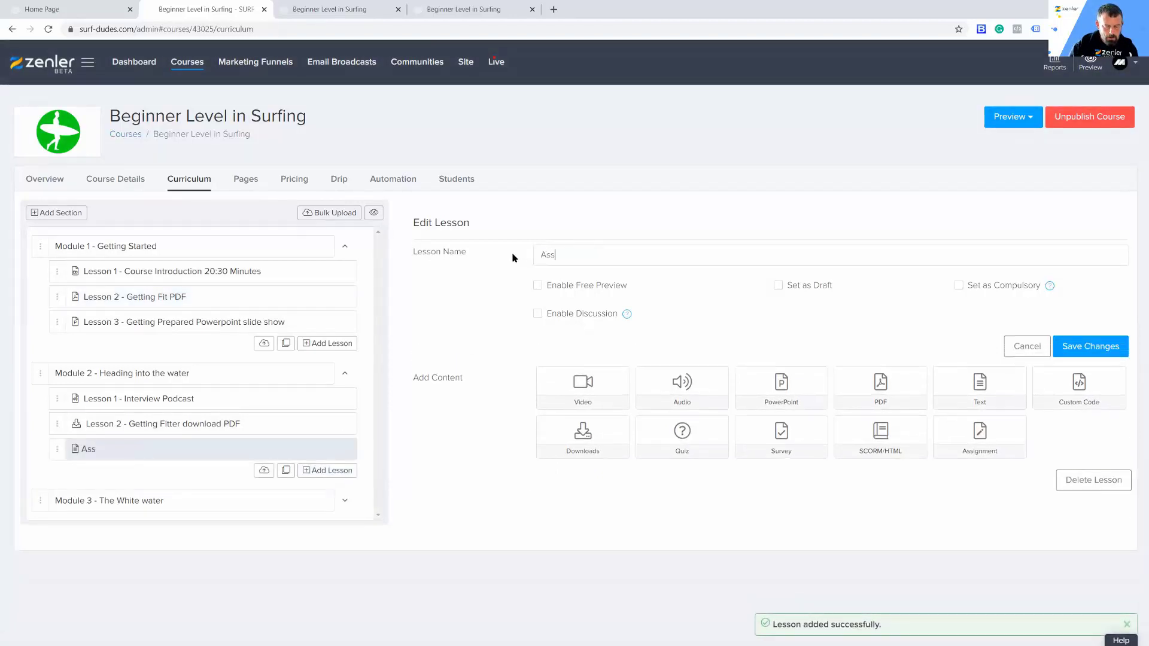
text(ignment)
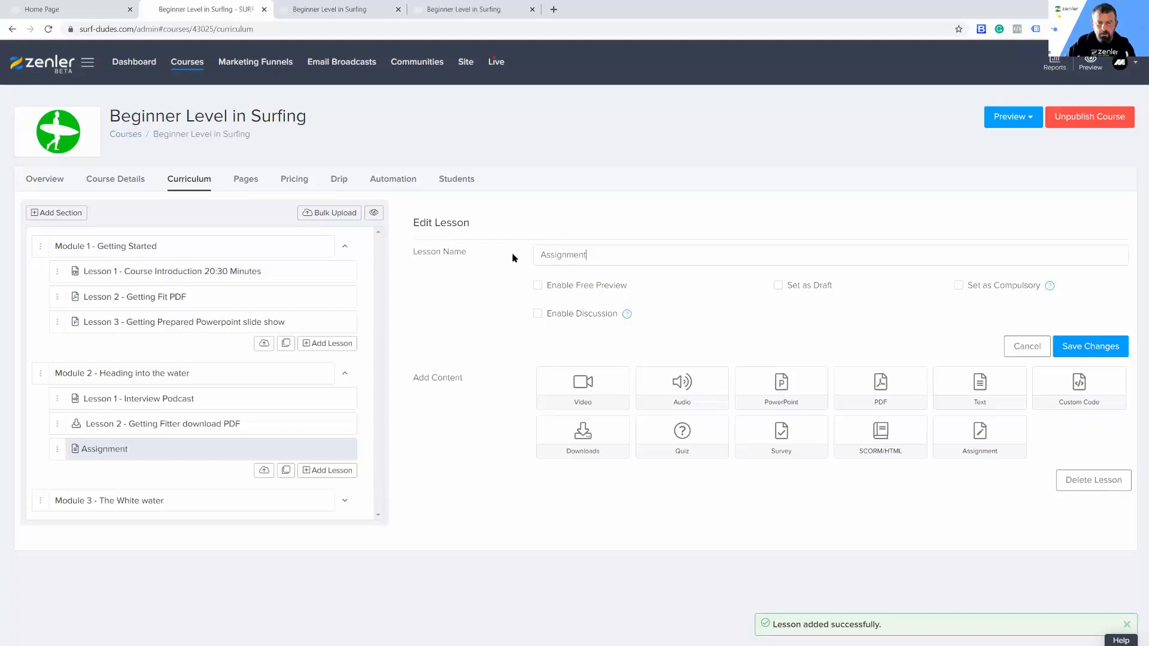
click(1080, 347)
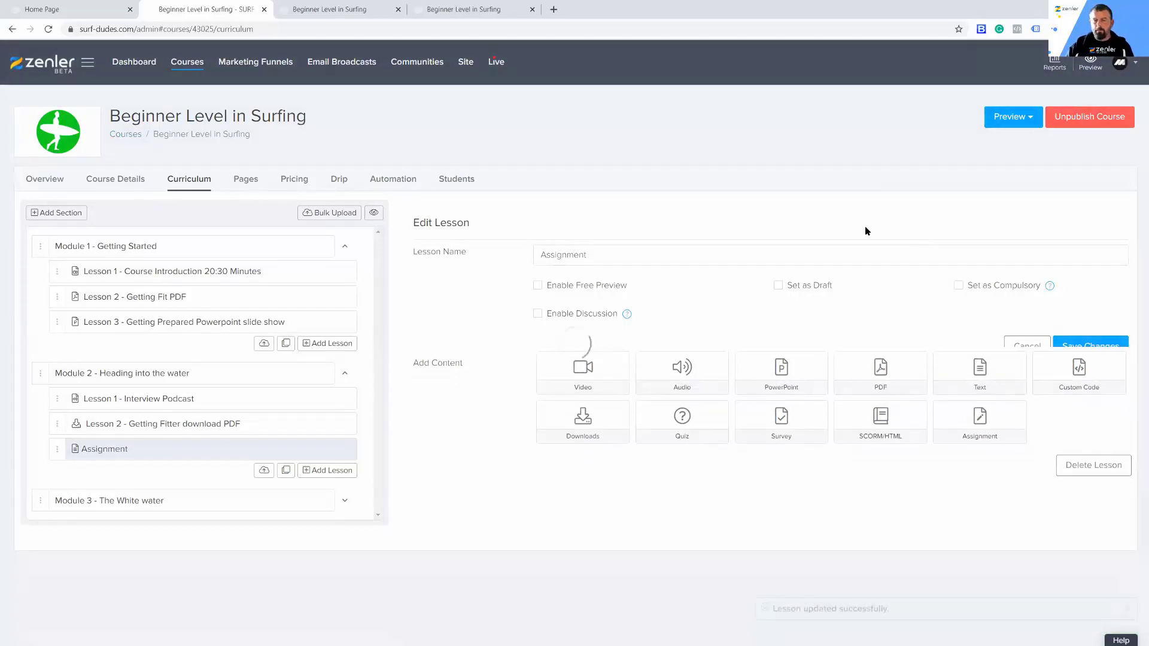
Step: Examine the assignment content form for the Assignment lesson, including its assignment types and approval option, and close it without adding anything
click(979, 401)
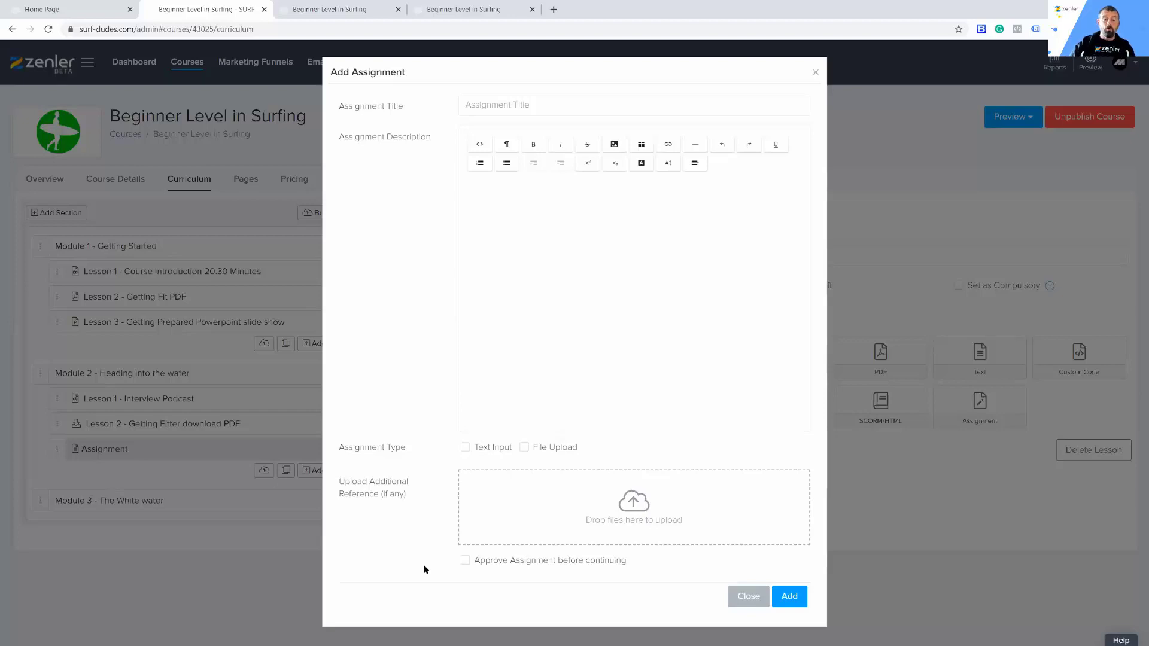
click(816, 73)
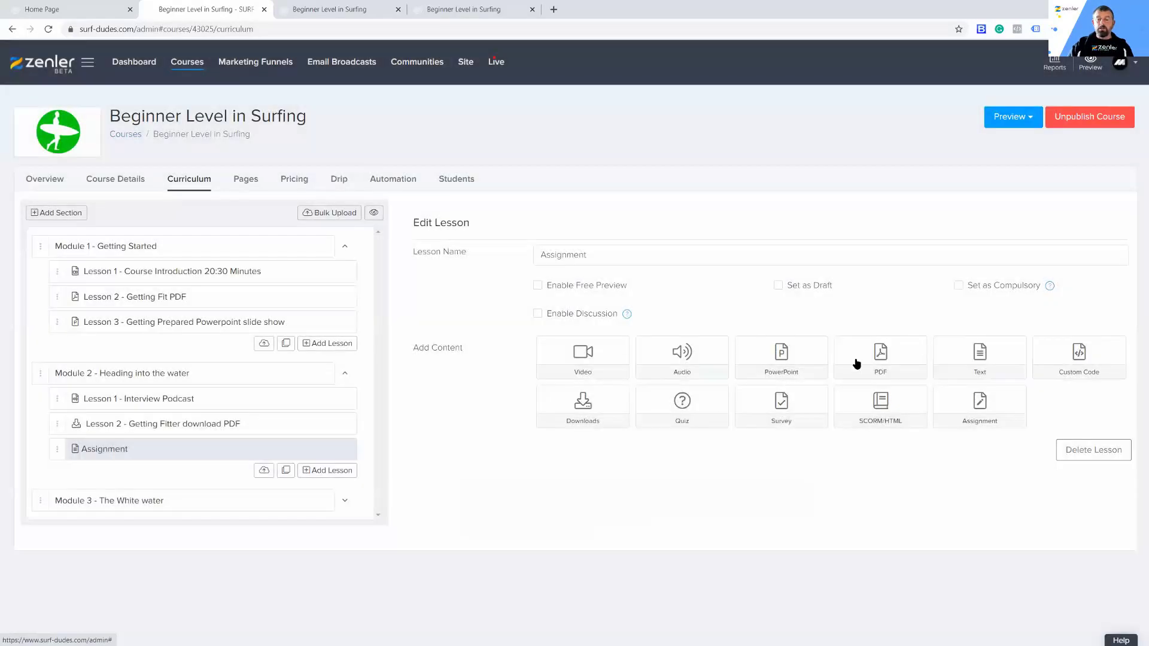
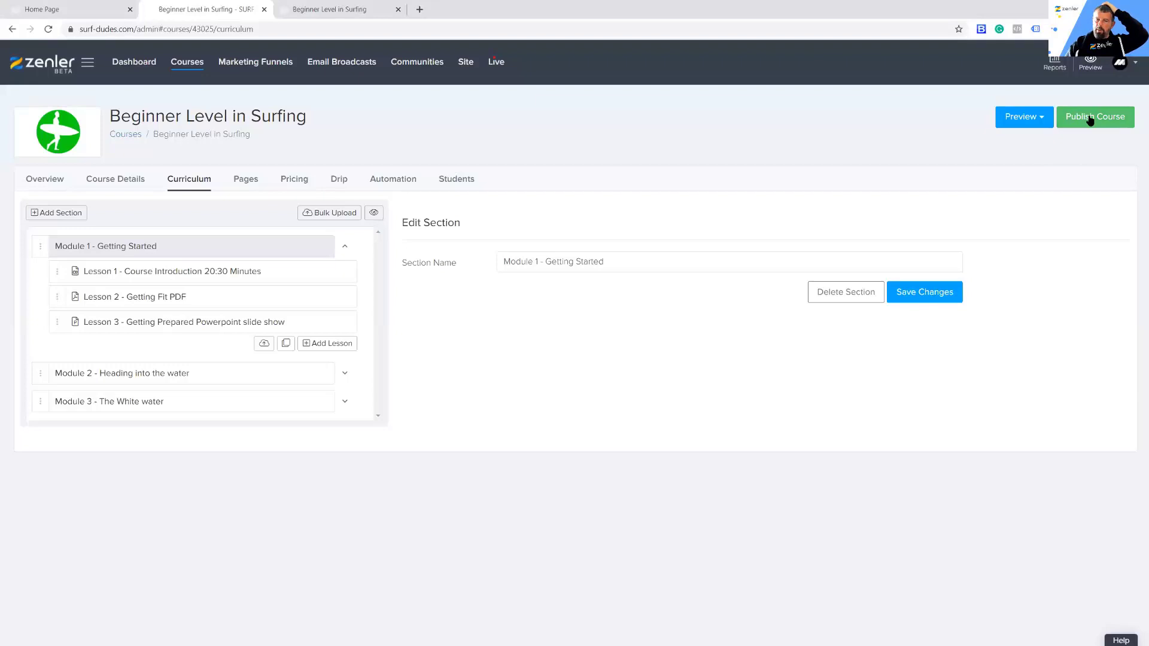
Step: Examine the previewed Beginner Level in Surfing sales page, including its curriculum and pricing sections
click(330, 11)
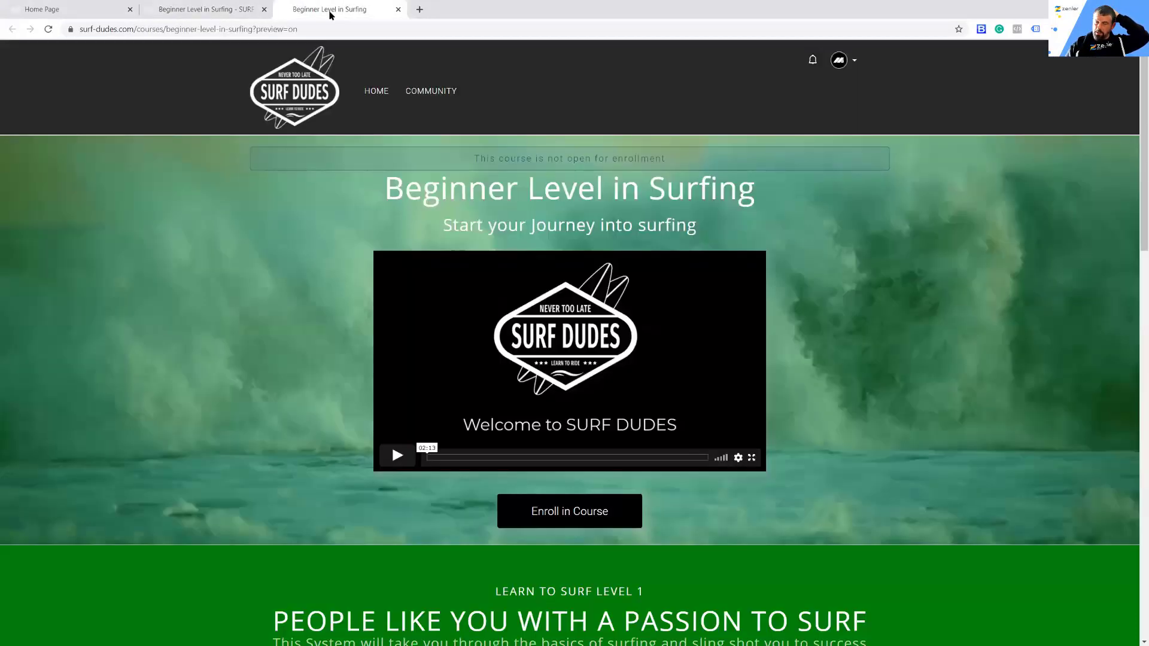
scroll(933, 389, down, 15)
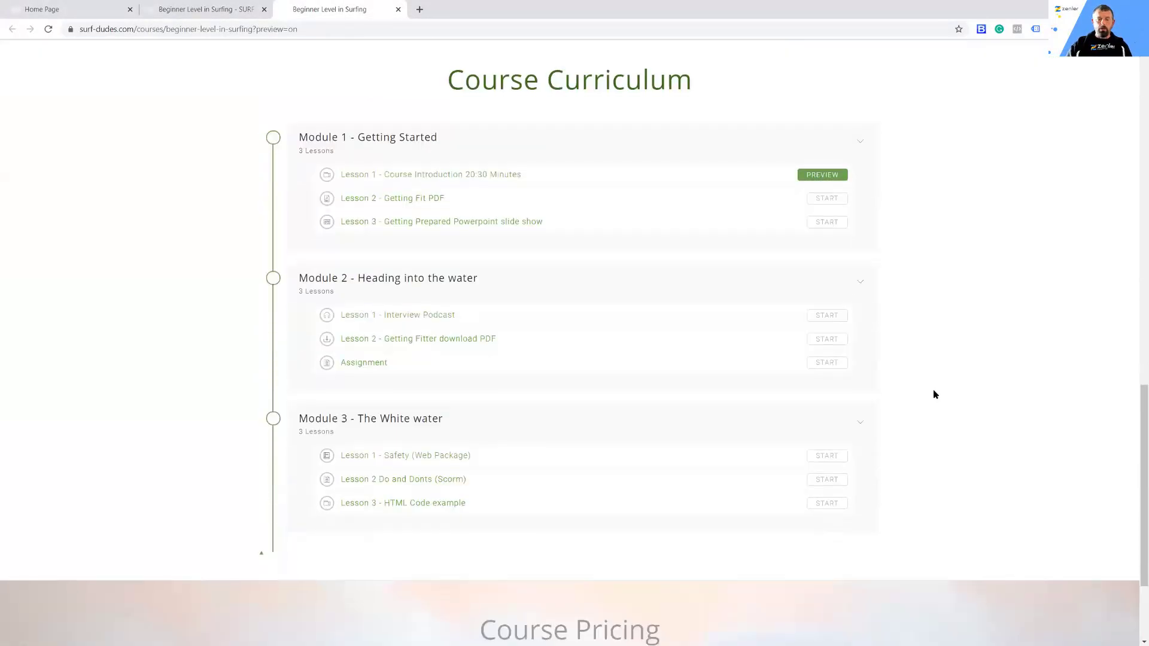
scroll(933, 393, down, 3)
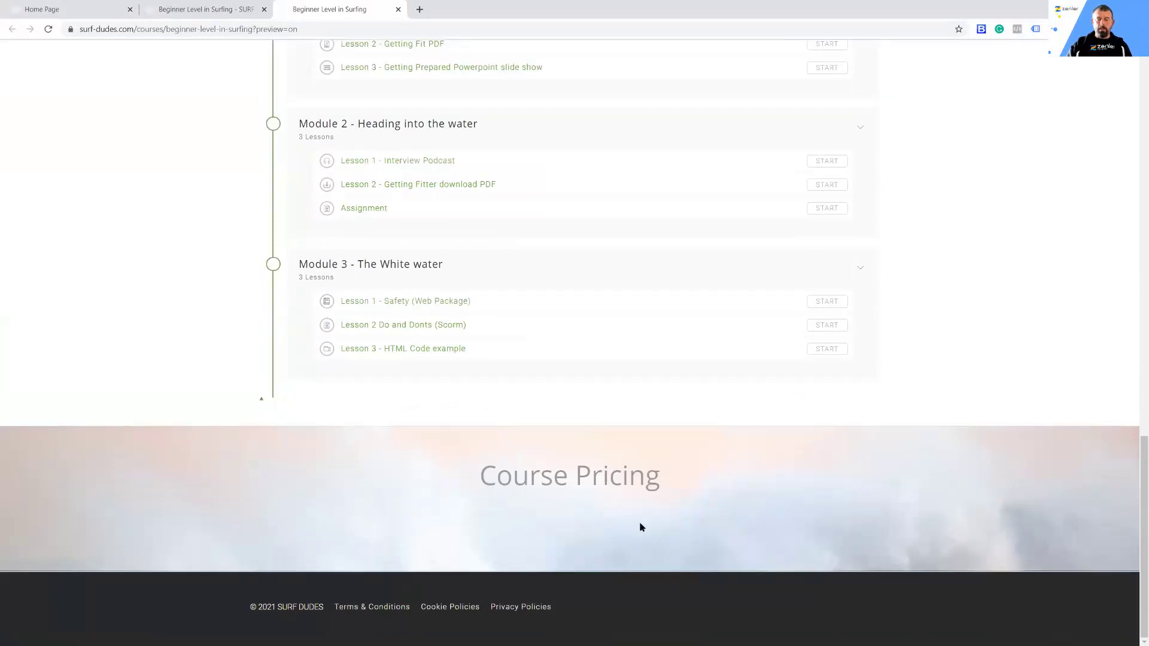
scroll(916, 491, up, 18)
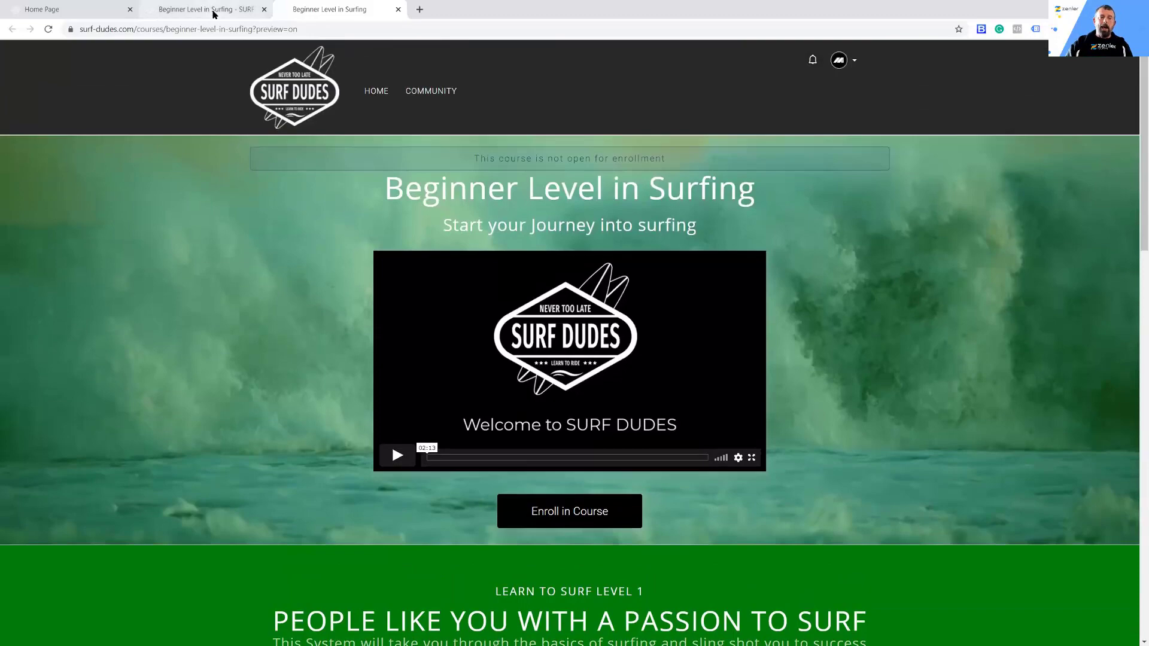
click(214, 13)
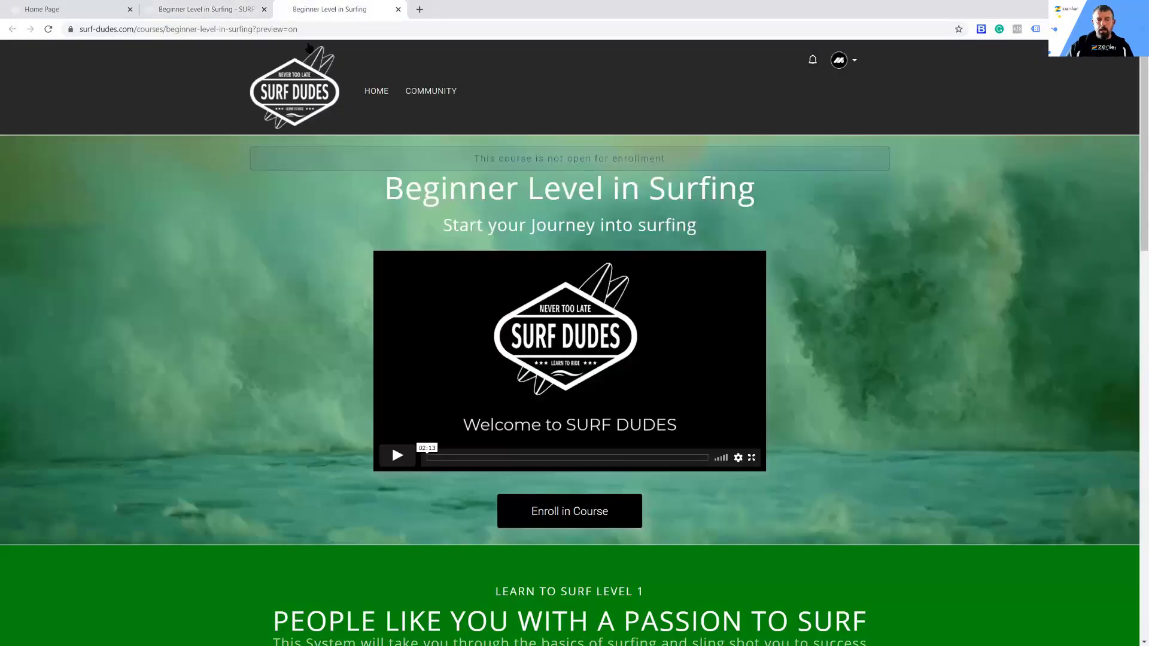
Step: Copy the previewed course address without the "?preview=on" suffix and load it in the visitor browser window
click(314, 11)
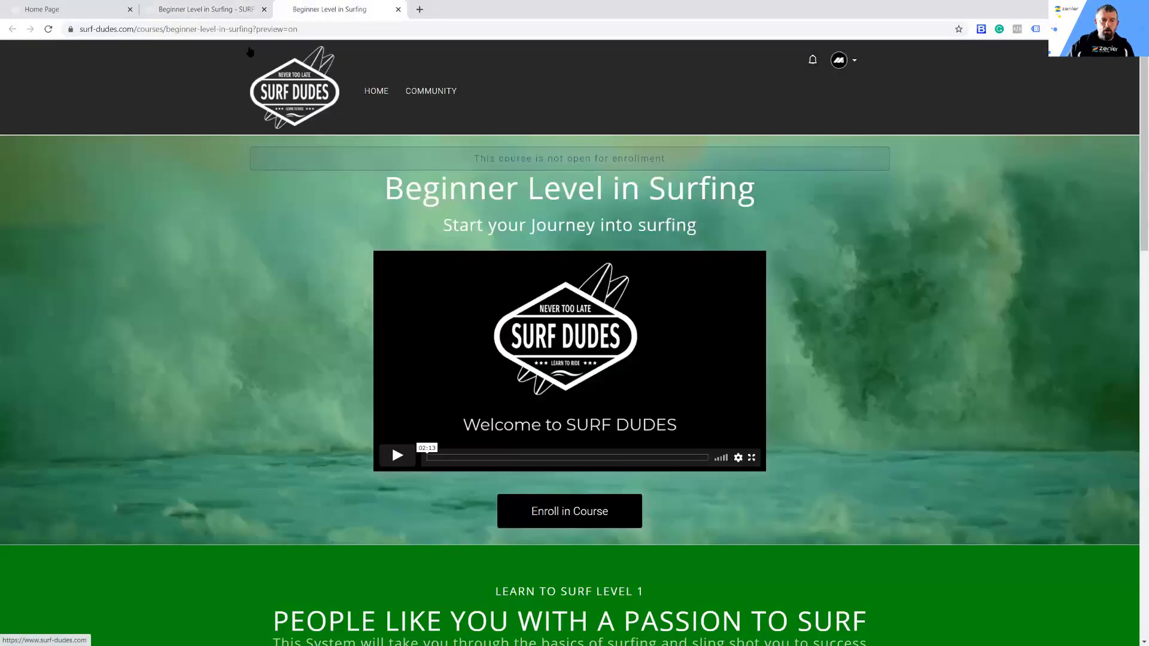
drag(253, 30, 75, 30)
click(309, 30)
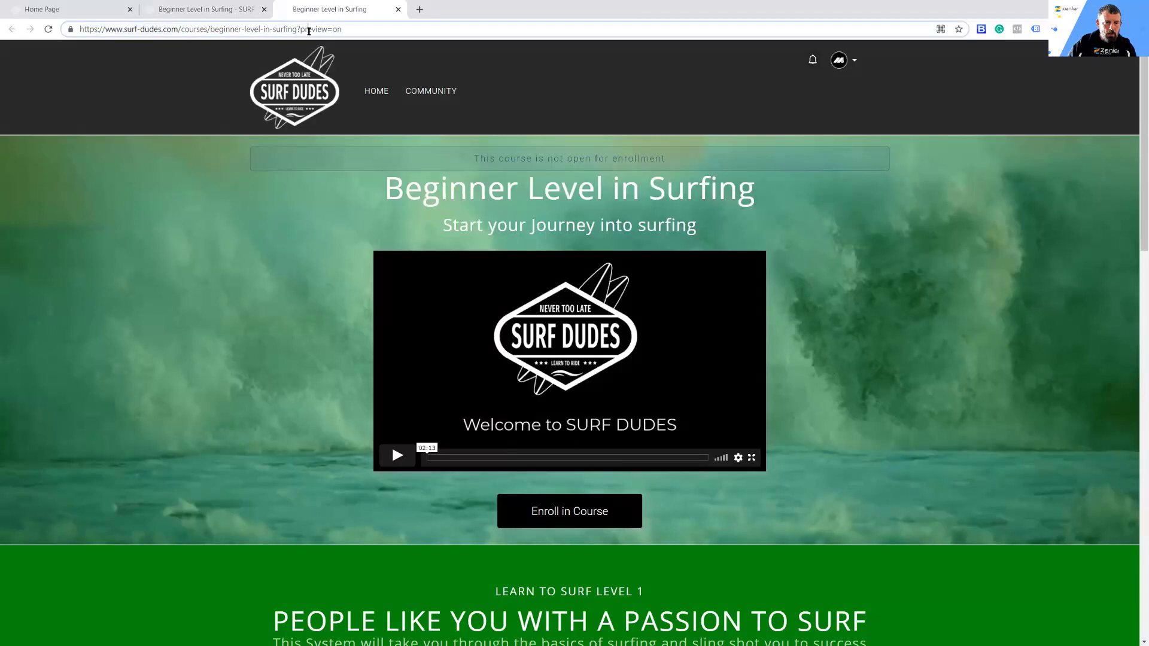
drag(297, 28, 345, 28)
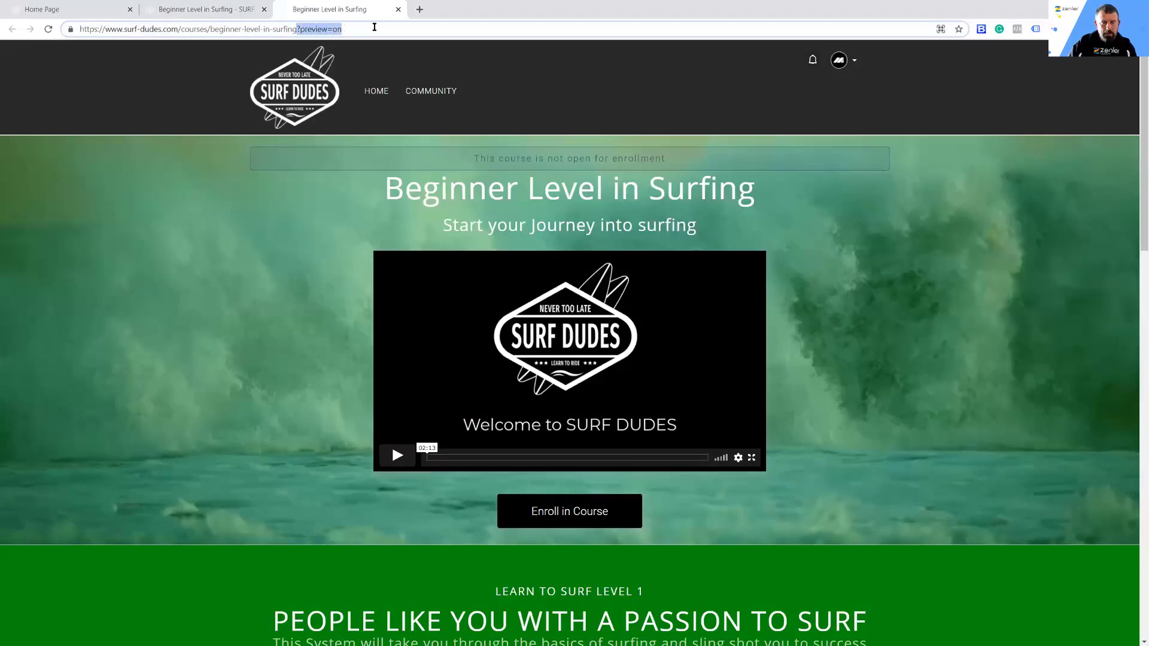
click(374, 27)
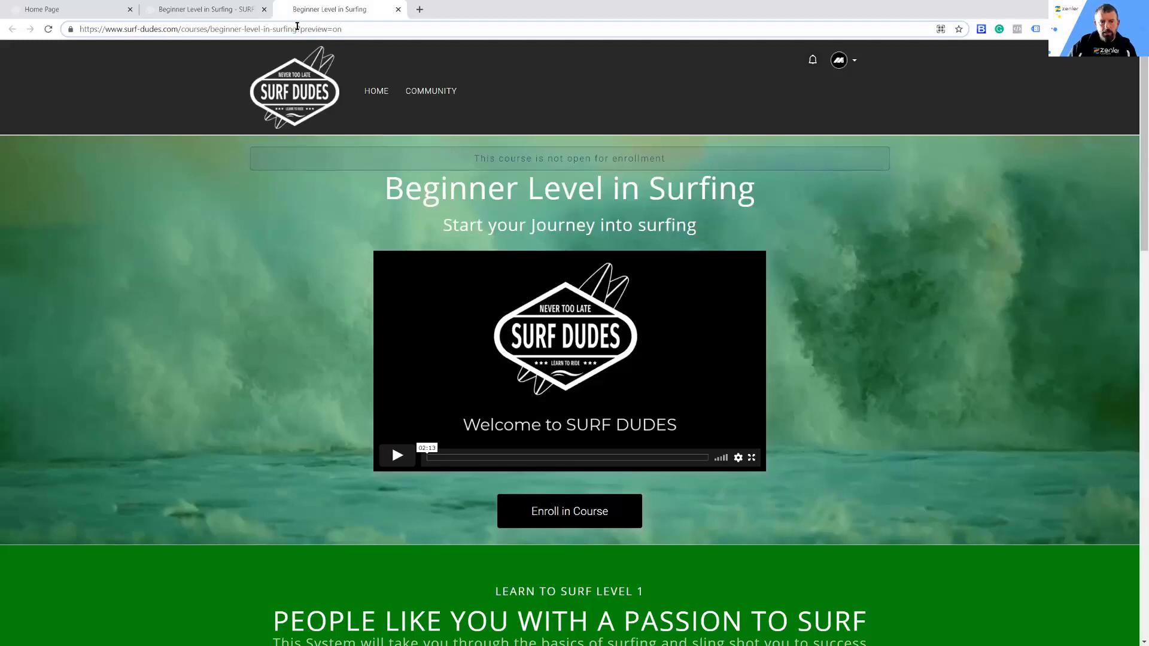
drag(298, 28, 80, 36)
key(ctrl+c)
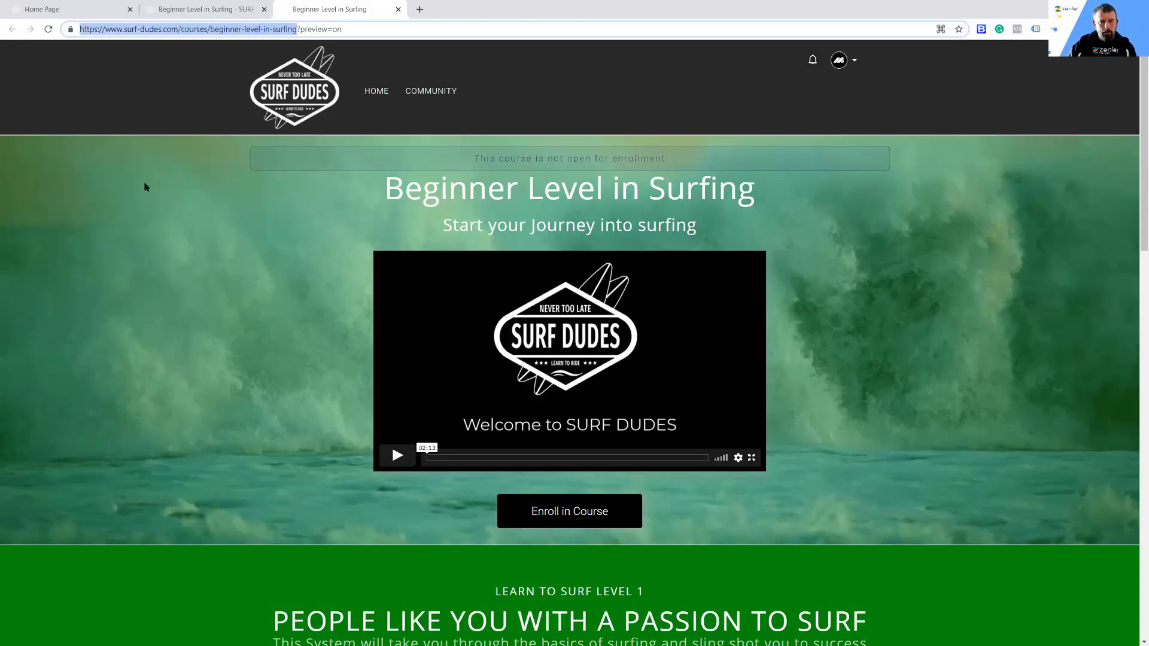
click(193, 11)
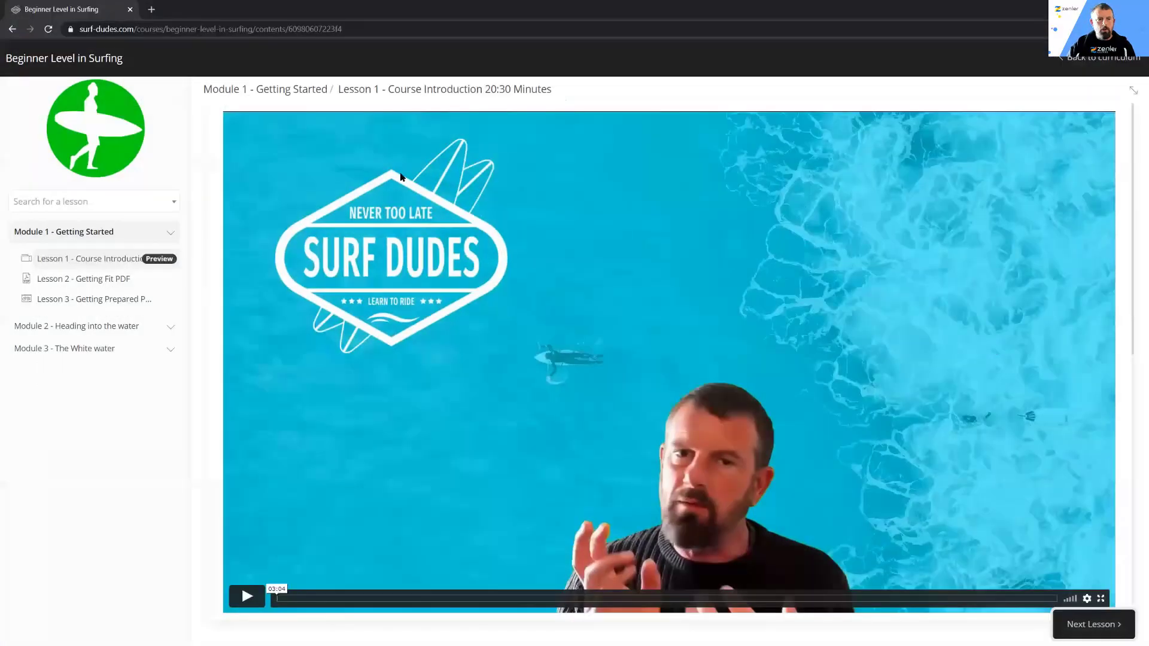
click(159, 28)
key(ctrl+v)
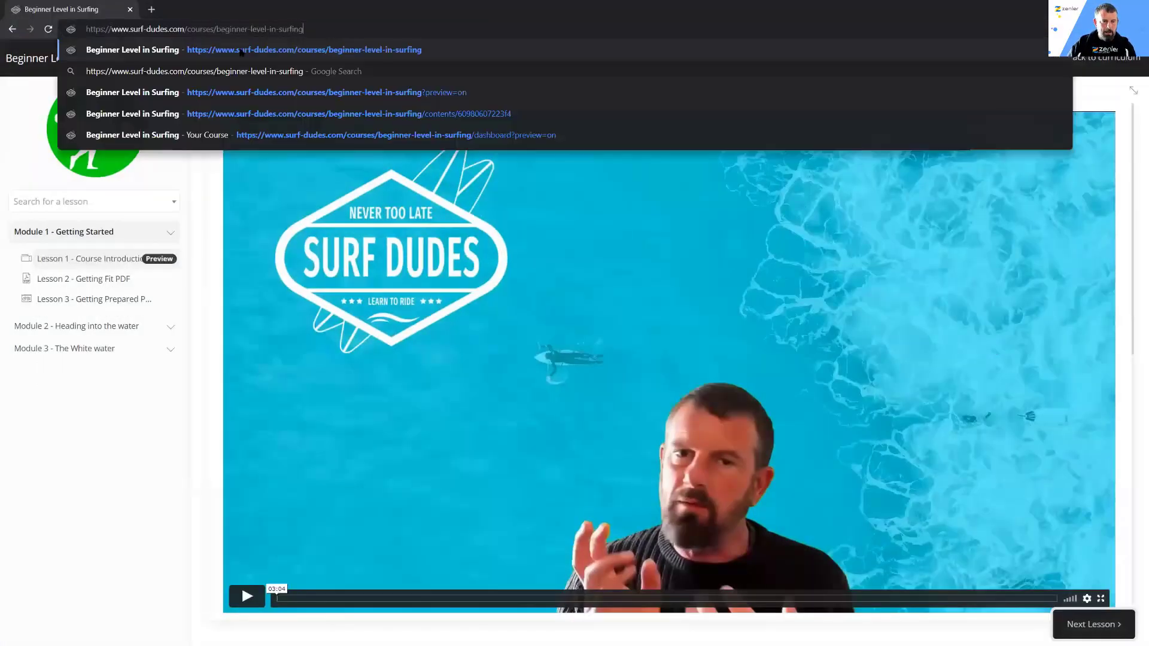
key(Return)
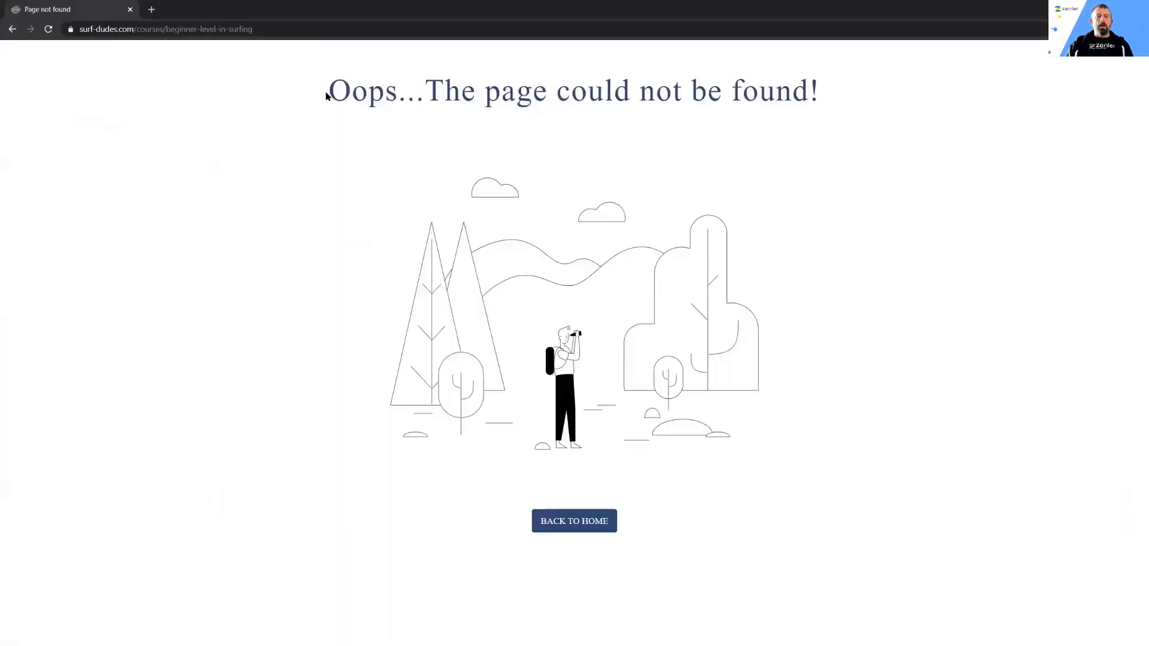
drag(330, 93, 820, 95)
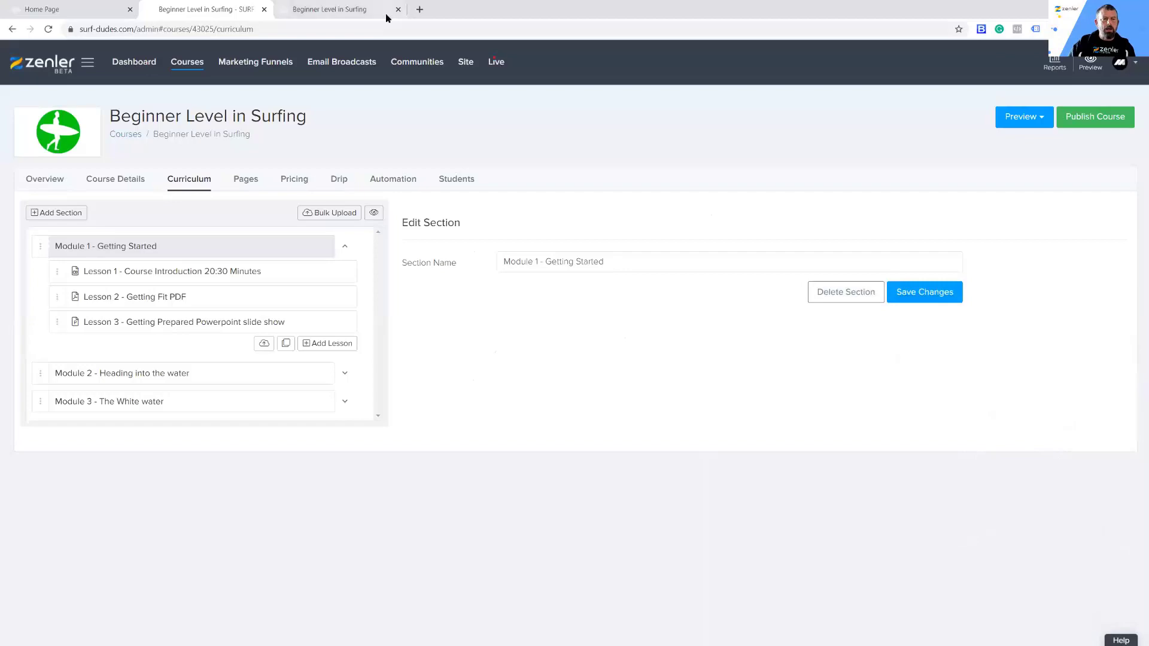
Step: Load the full course address including "?preview=on" in the visitor browser window, then leave that window
click(371, 11)
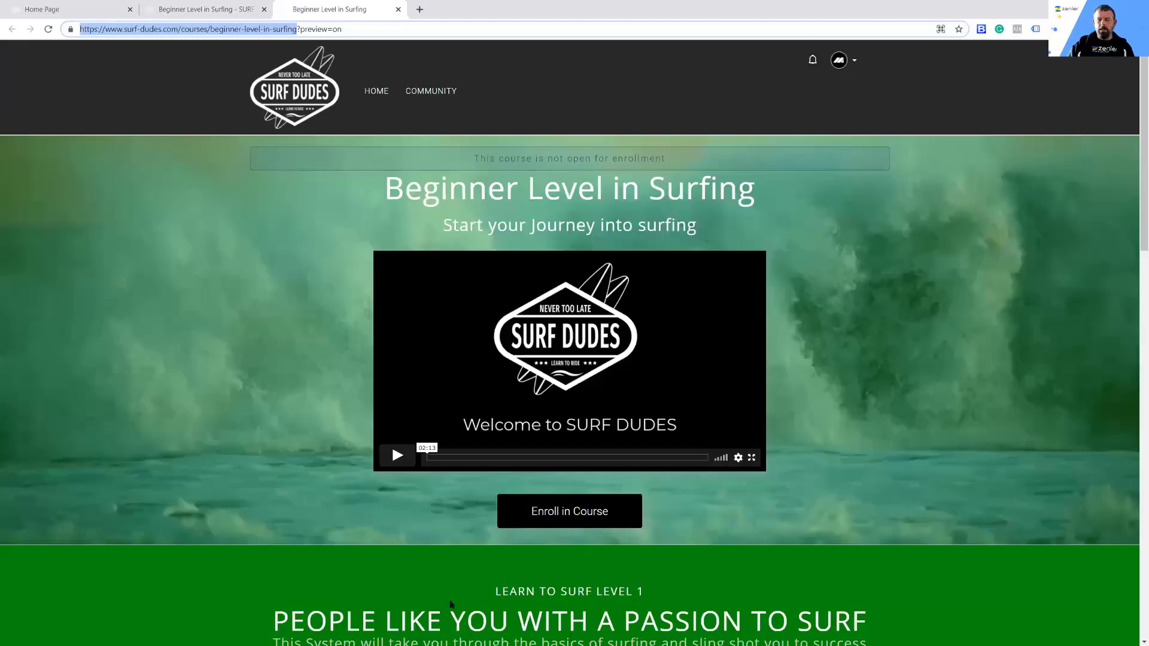
scroll(970, 288, down, 17)
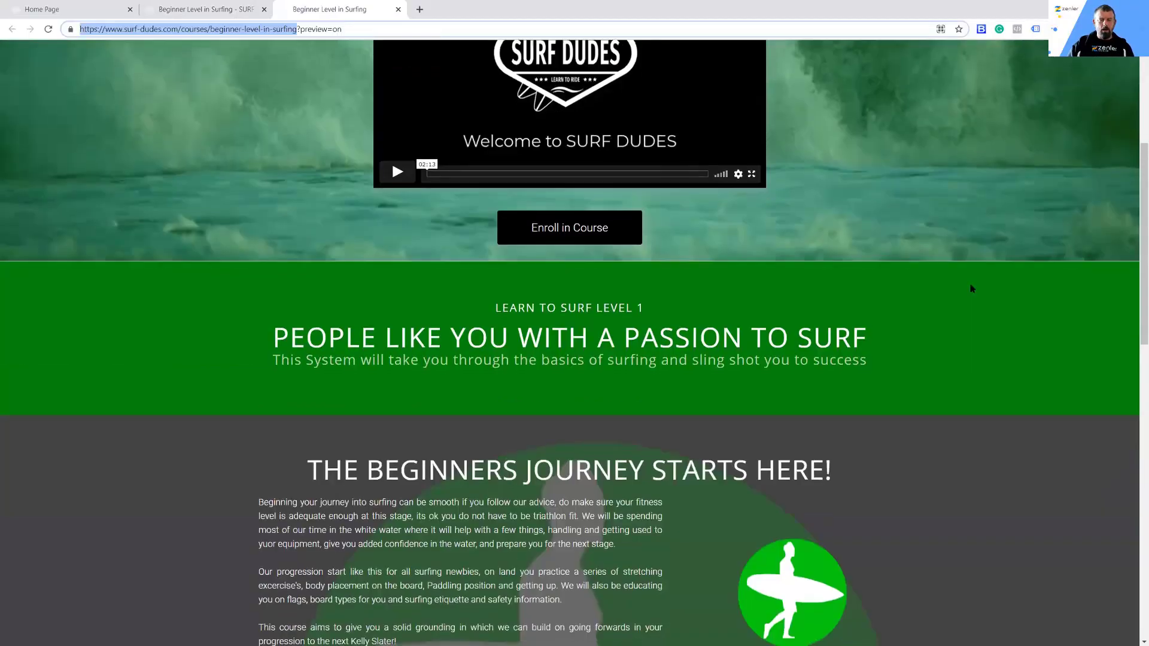
scroll(965, 290, up, 17)
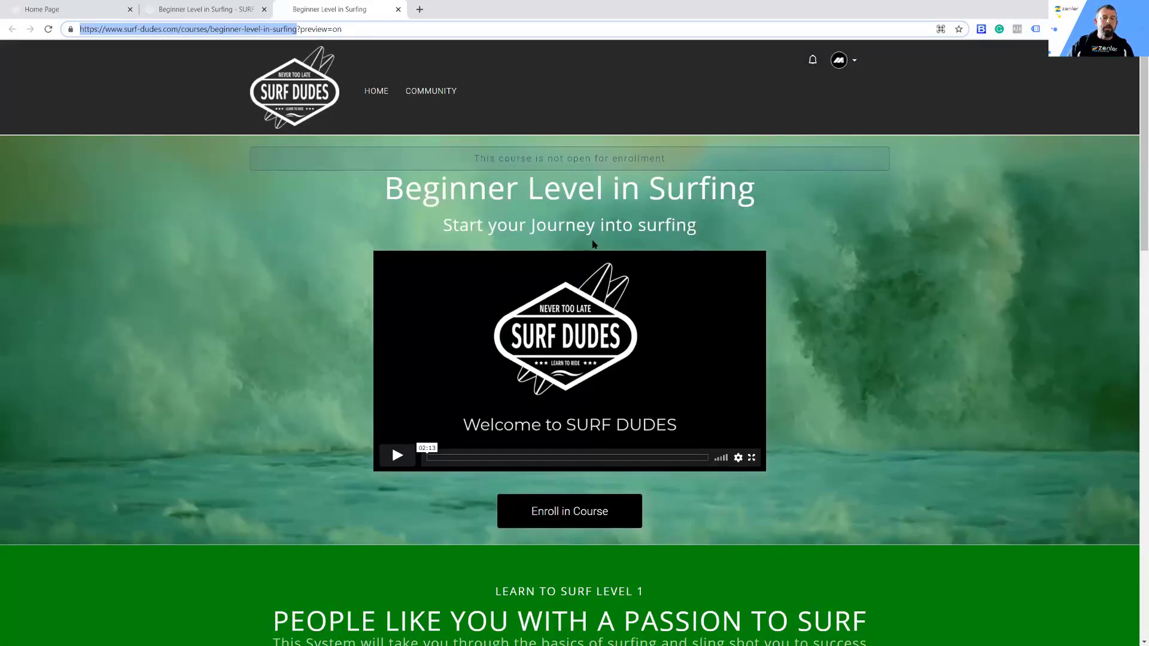
click(312, 29)
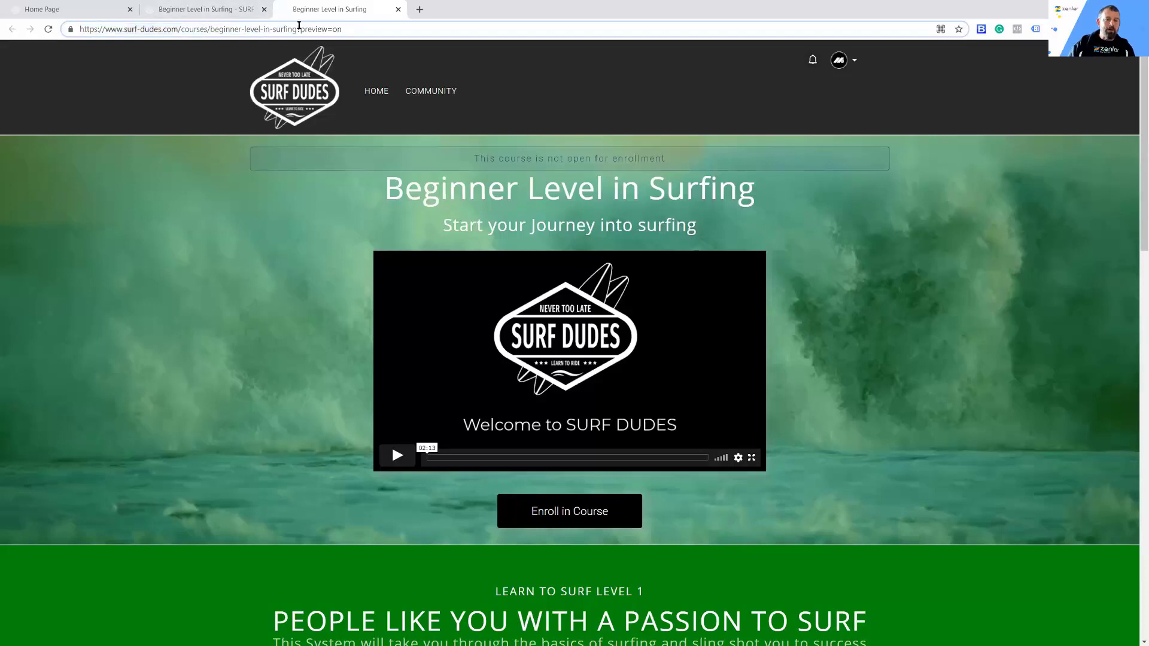
drag(297, 28, 67, 19)
key(ctrl+c)
click(351, 28)
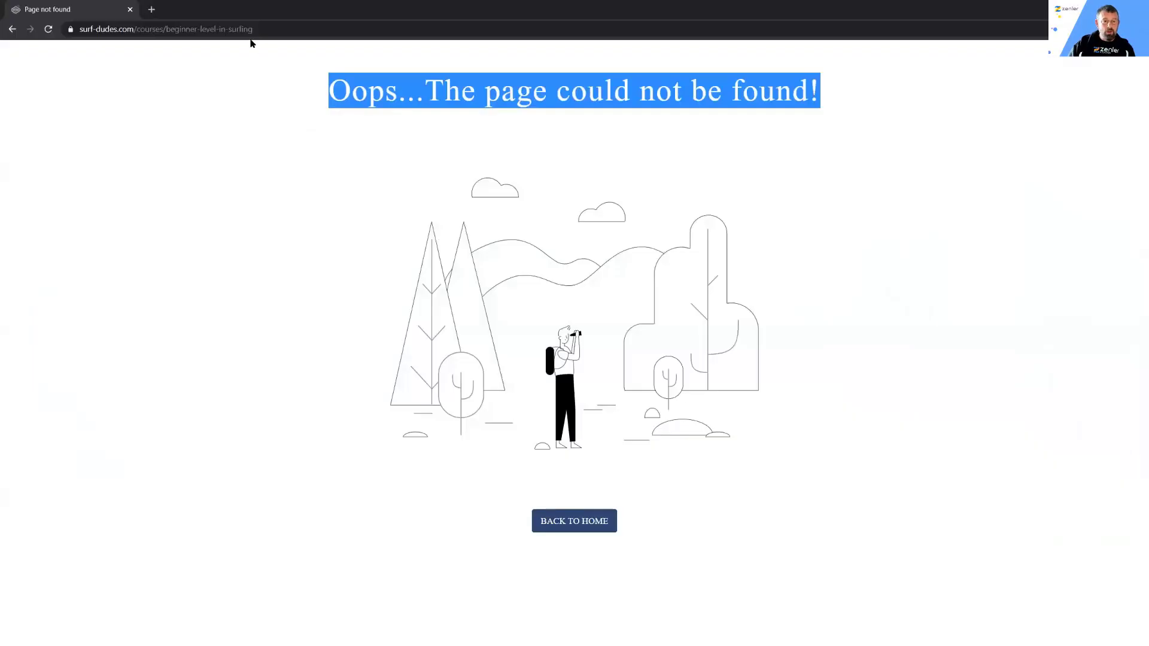
click(246, 37)
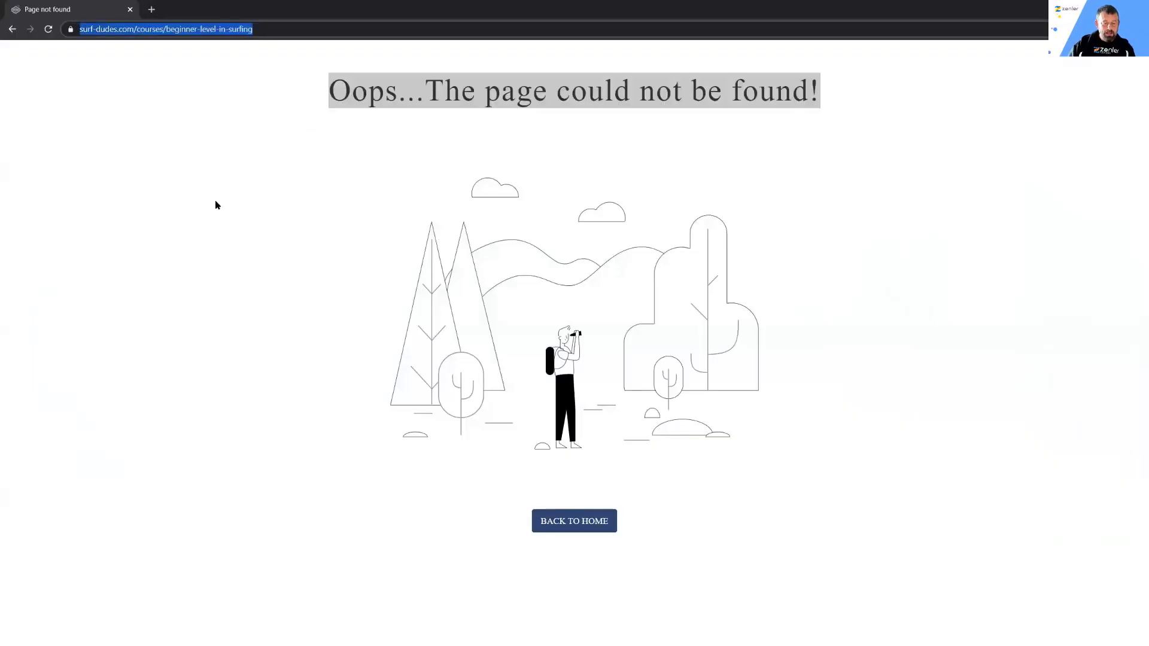
key(ctrl+v)
key(Return)
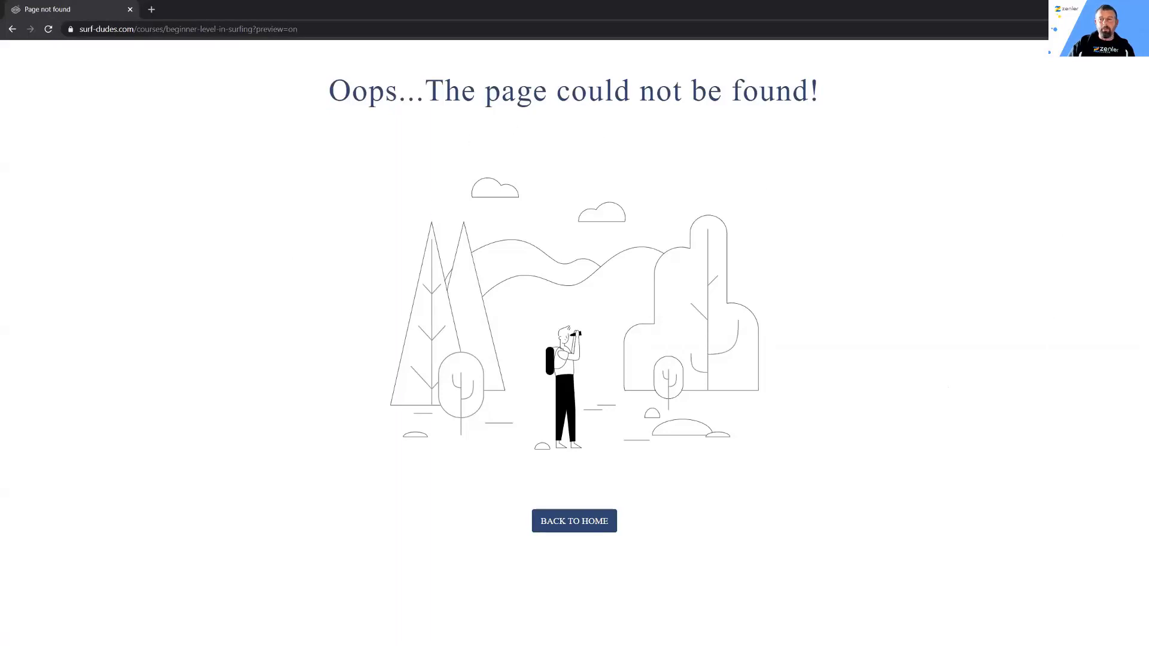
click(1135, 9)
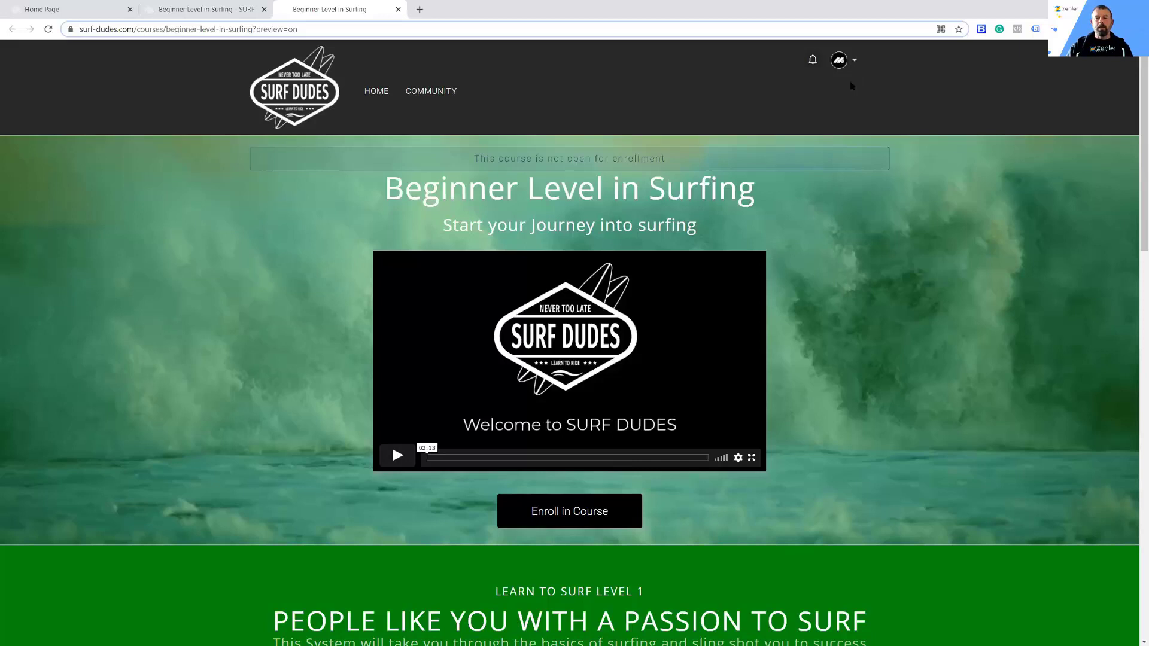
Step: Return to the course administration, check the Pricing section, and publish the Beginner Level in Surfing course
scroll(889, 353, down, 2)
scroll(888, 353, up, 2)
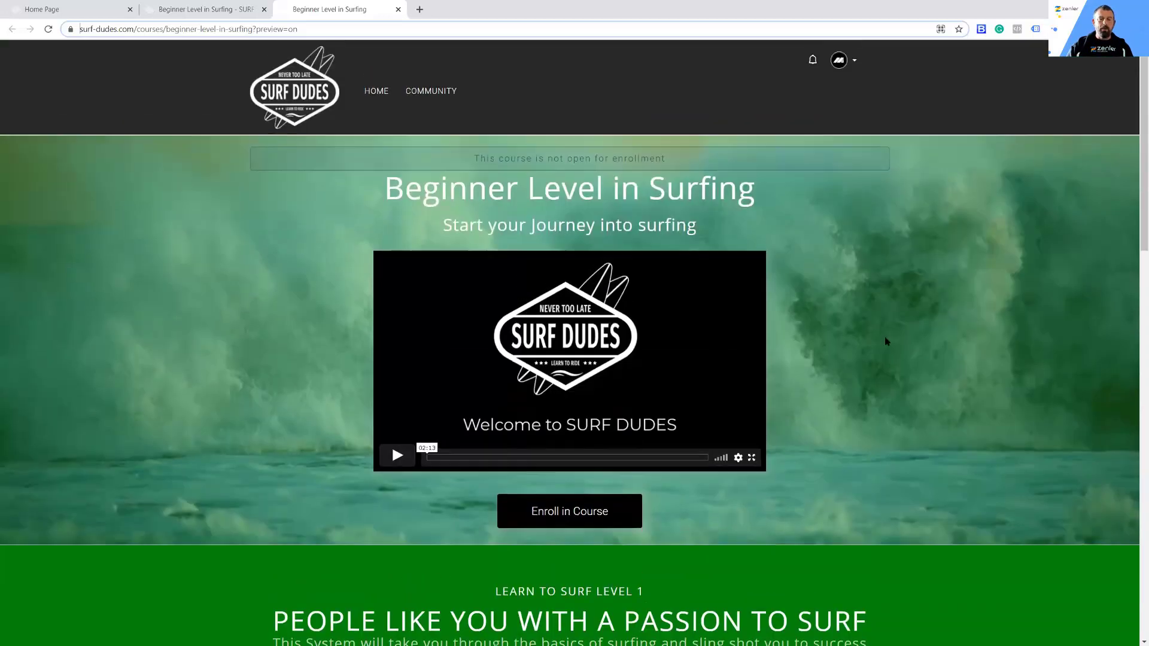
click(198, 10)
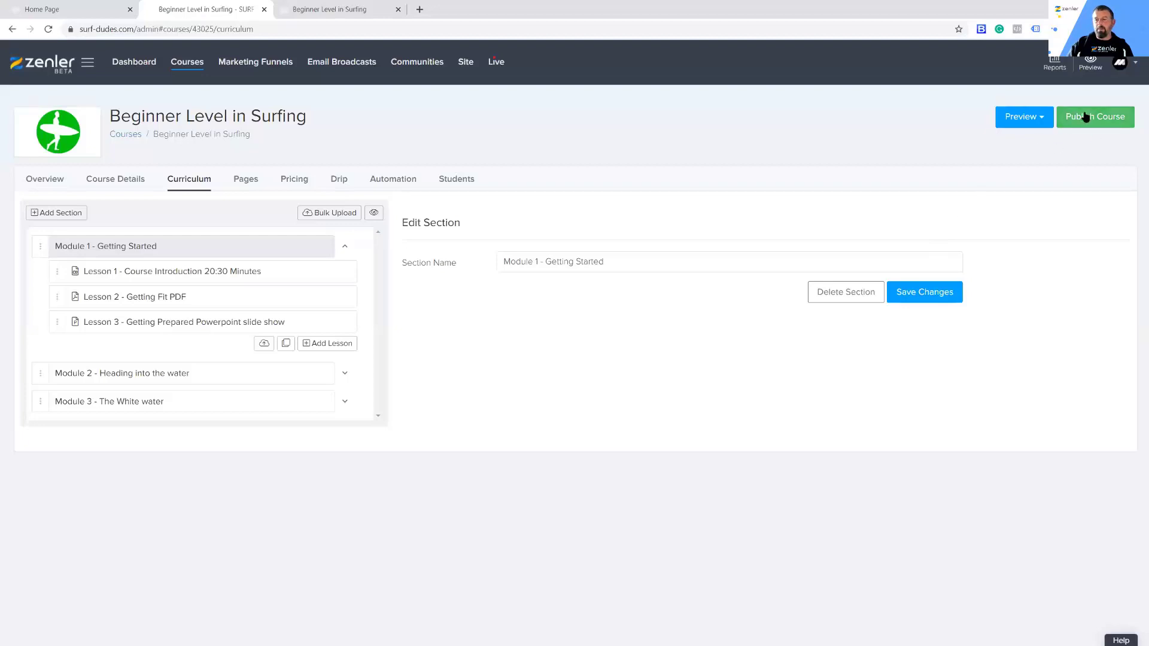
click(292, 179)
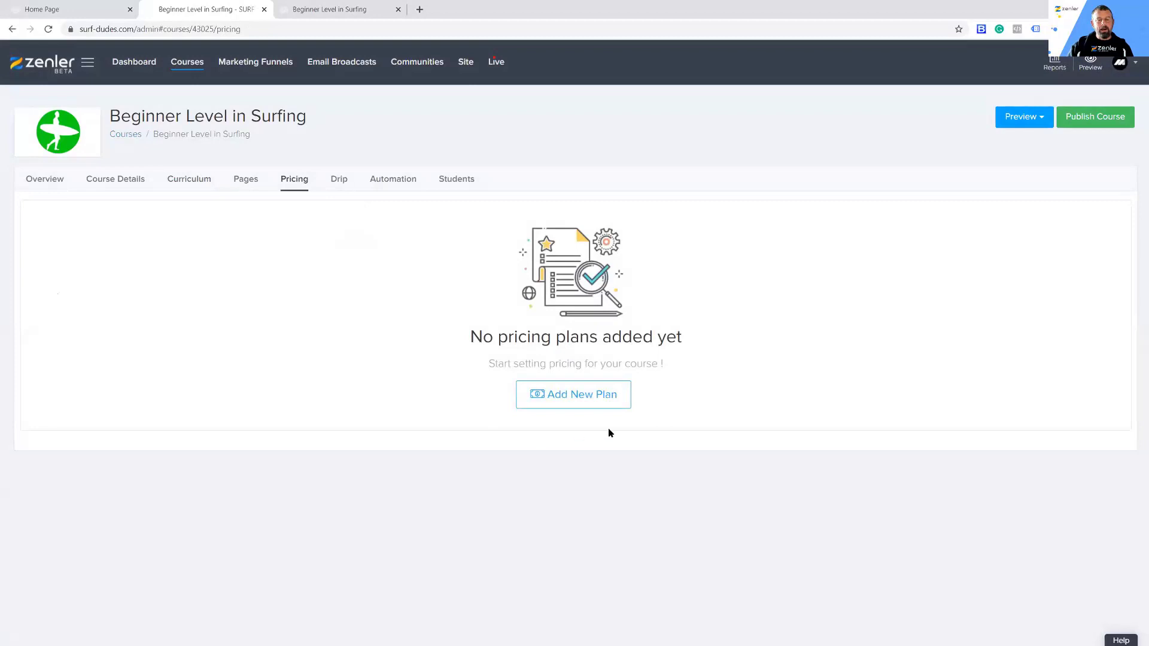
click(1105, 117)
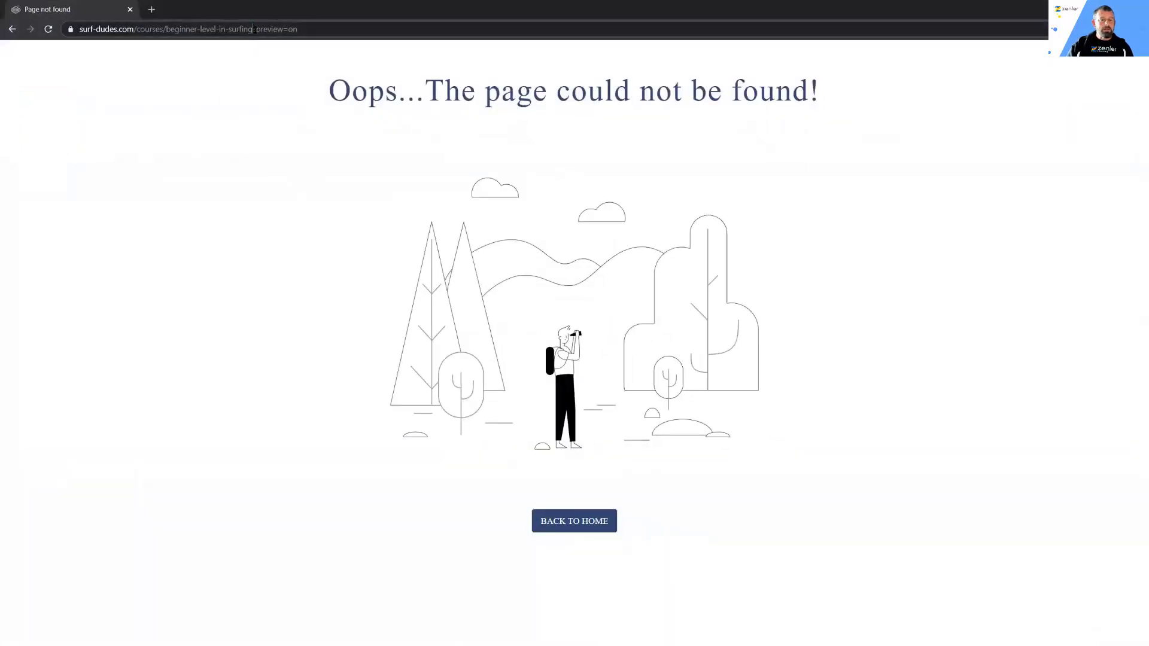
Step: Reload the course address without "?preview=on" in the visitor browser window and examine the published sales page and its enrollment notice
drag(255, 30, 359, 29)
key(BackSpace)
key(Return)
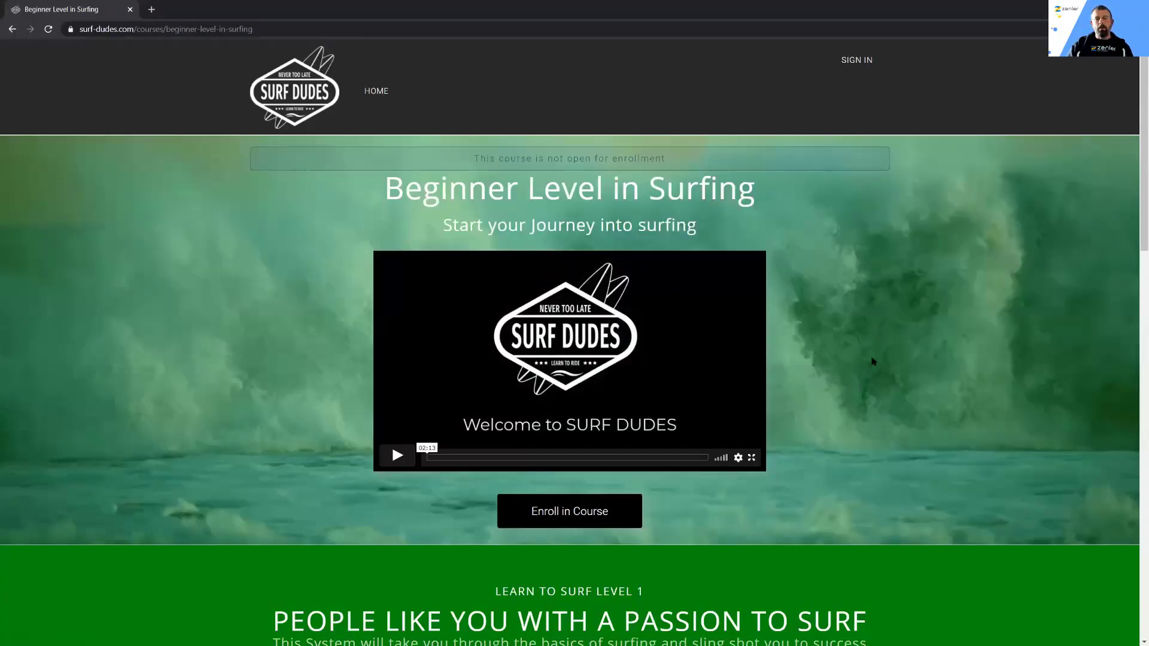
drag(477, 156, 770, 153)
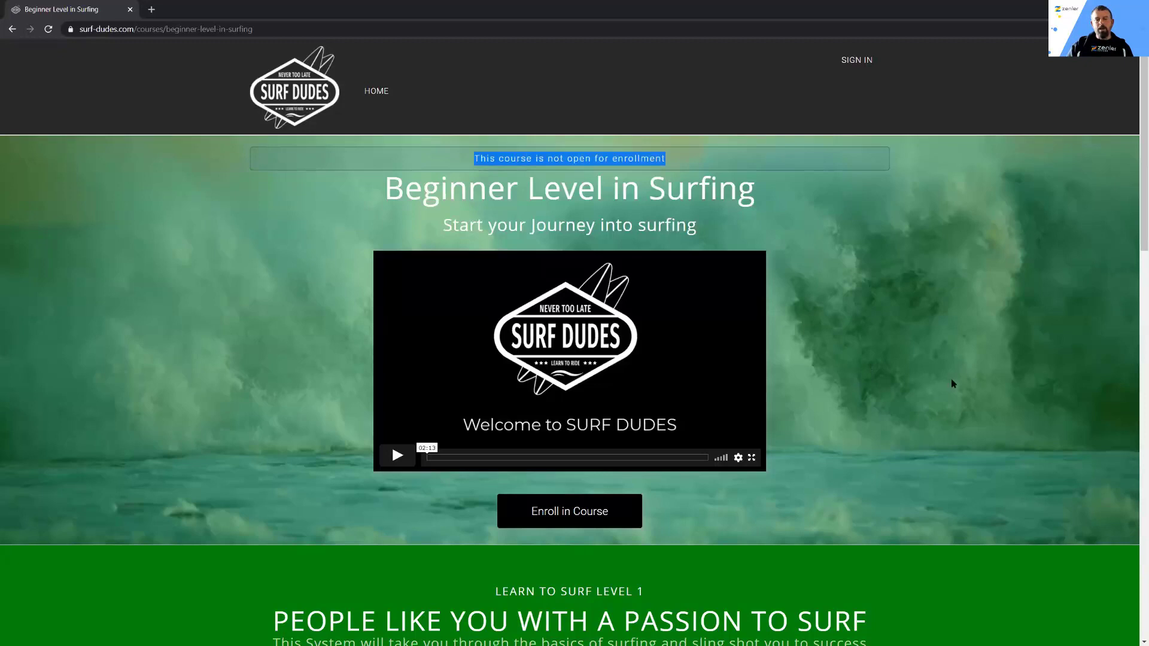
scroll(951, 383, down, 14)
scroll(938, 378, down, 5)
scroll(938, 377, up, 19)
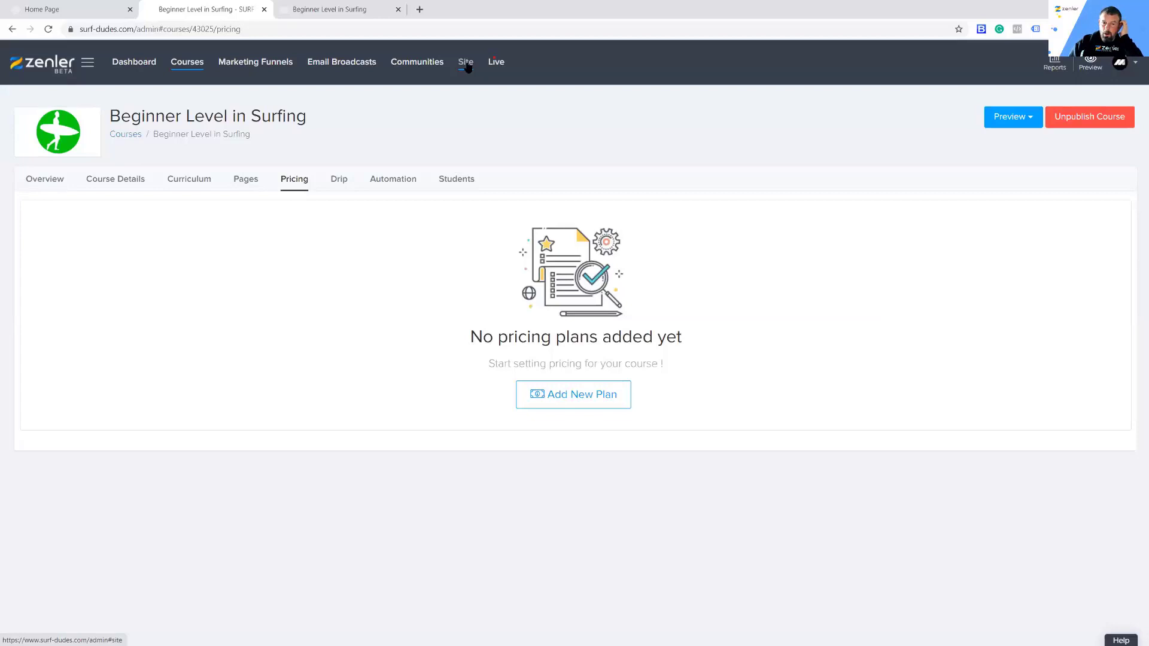
Step: Open the site's Integrations settings and examine the Stripe, PayPal and Razorpay payment connections
click(466, 64)
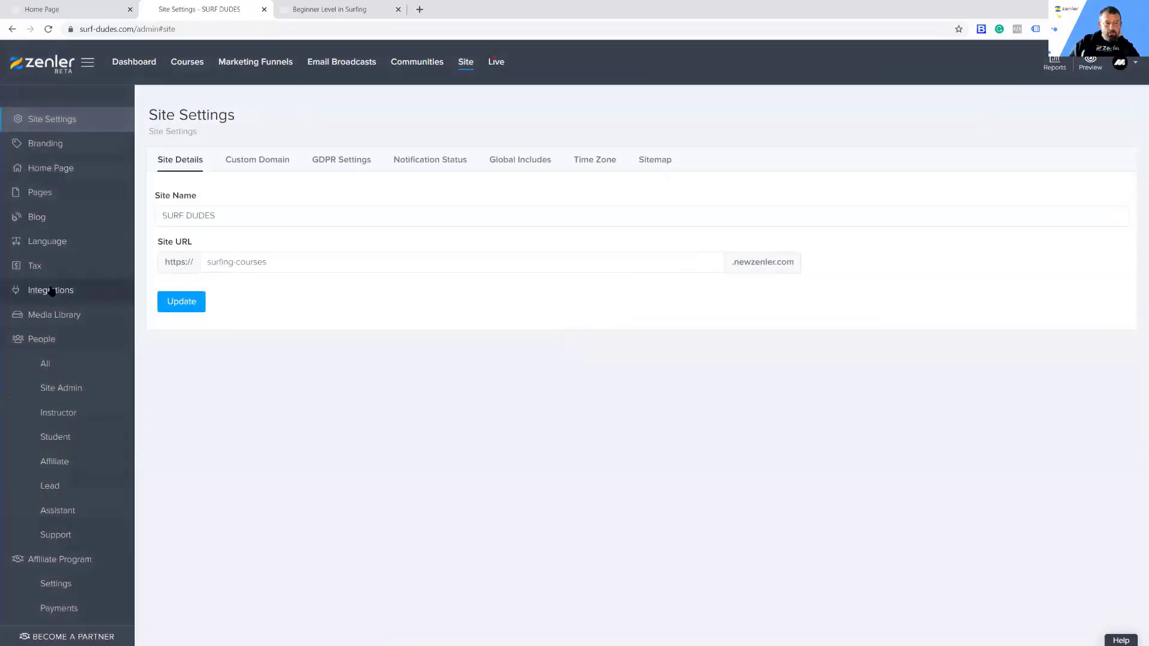
click(59, 292)
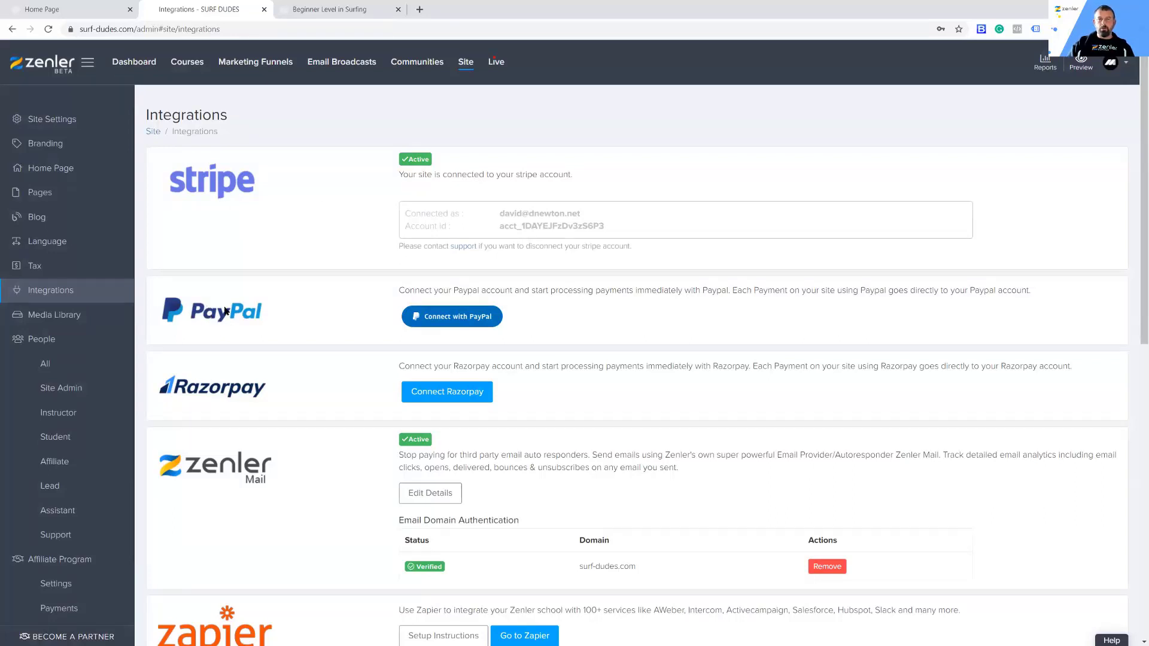
scroll(279, 330, down, 3)
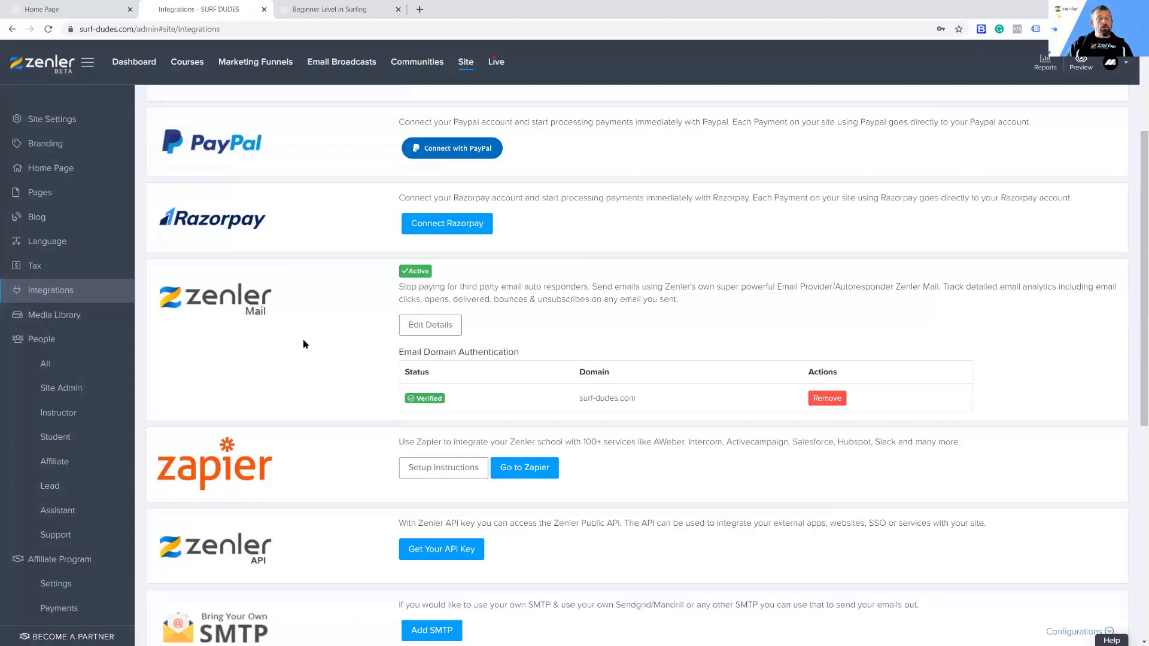
scroll(303, 338, up, 3)
scroll(304, 337, down, 3)
scroll(304, 337, up, 2)
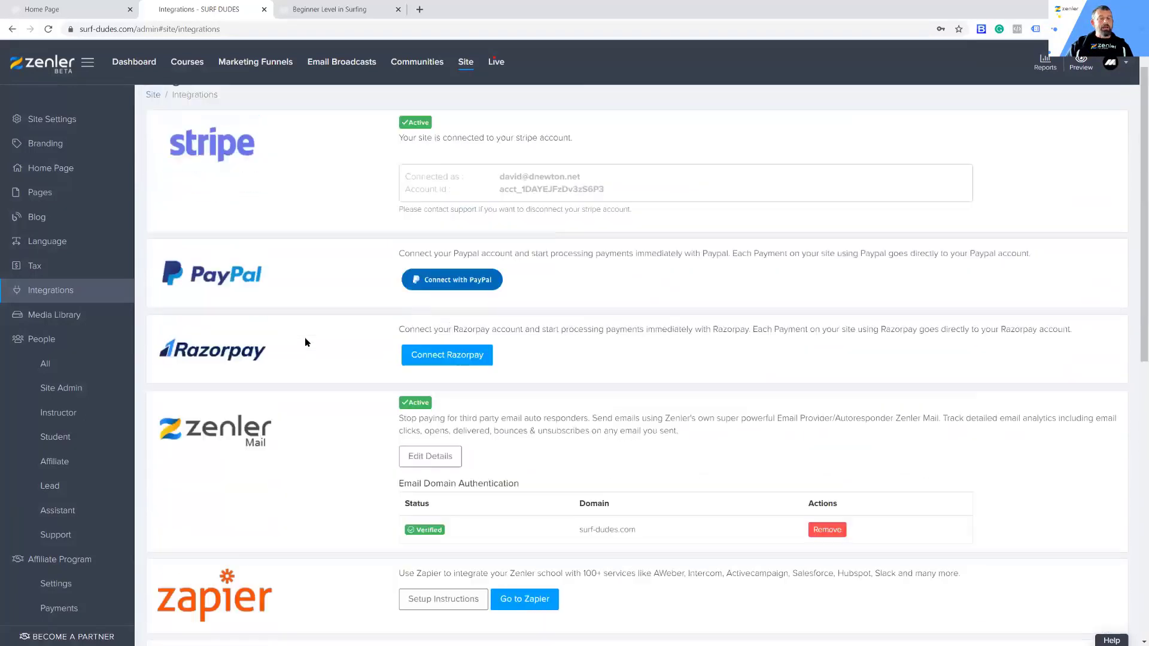
Step: Return to the Beginner Level in Surfing course and unpublish it
scroll(303, 341, up, 1)
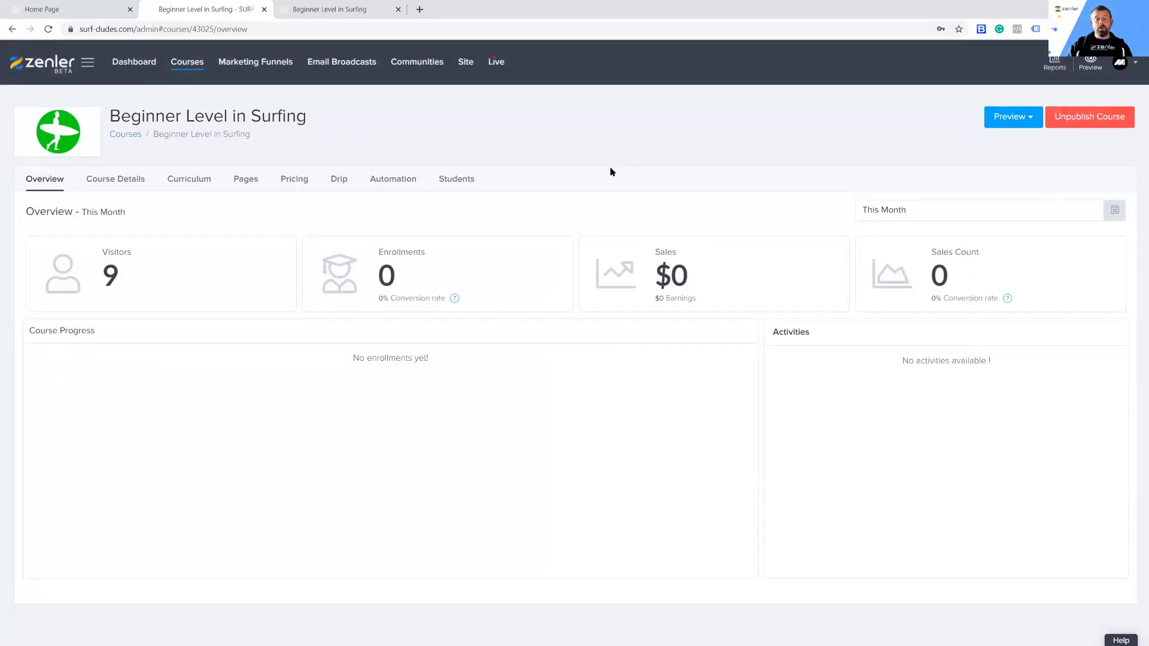
click(1071, 121)
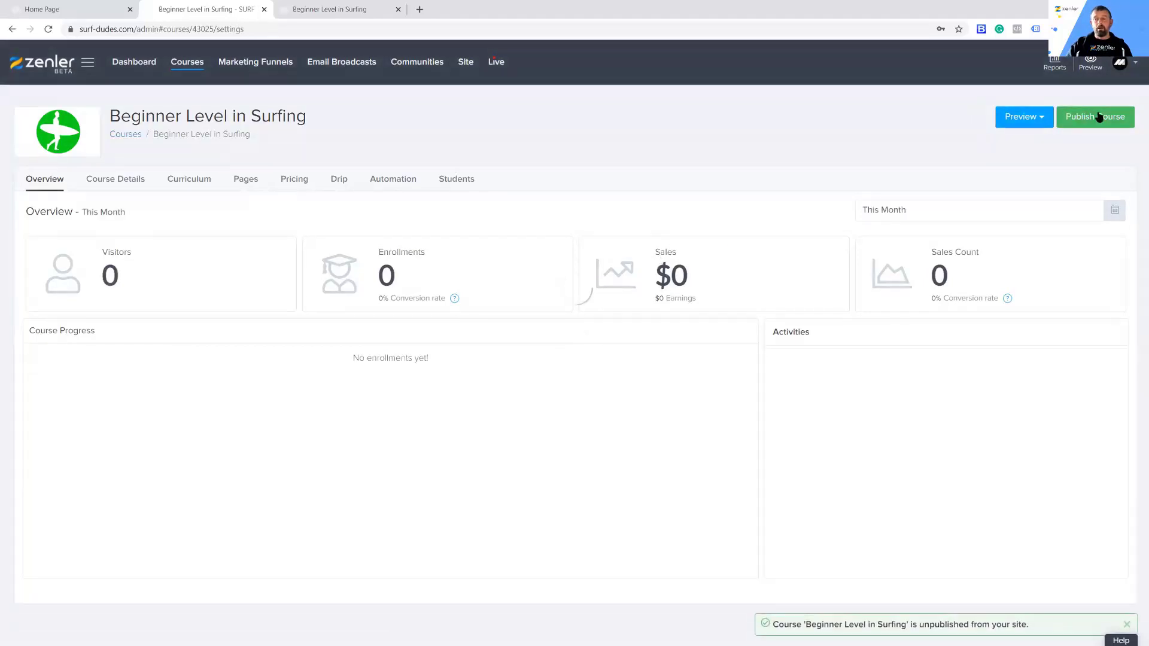
Step: Publish the Beginner Level in Surfing course again and start a new Free plan in its Pricing section
click(1099, 117)
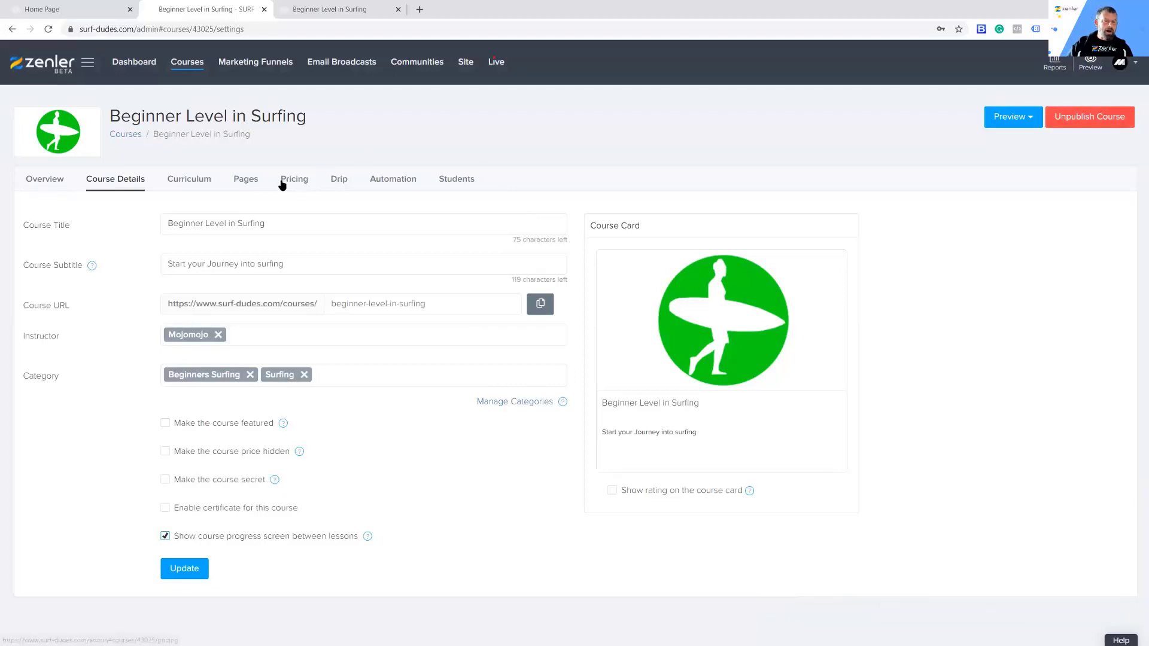
click(302, 183)
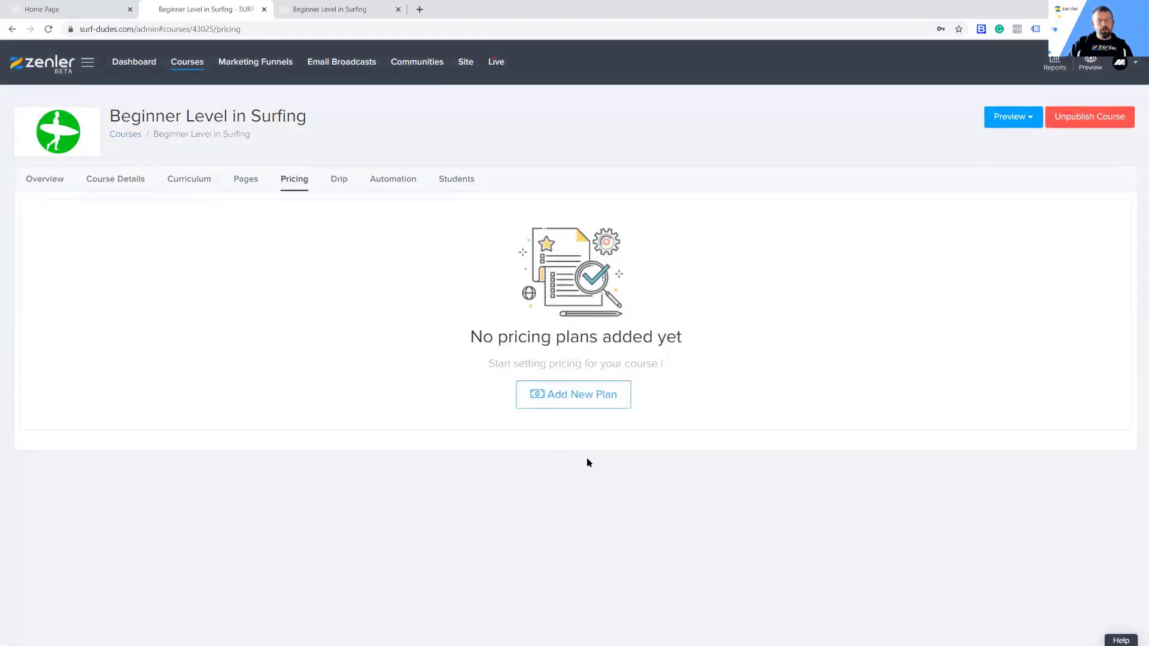
click(576, 394)
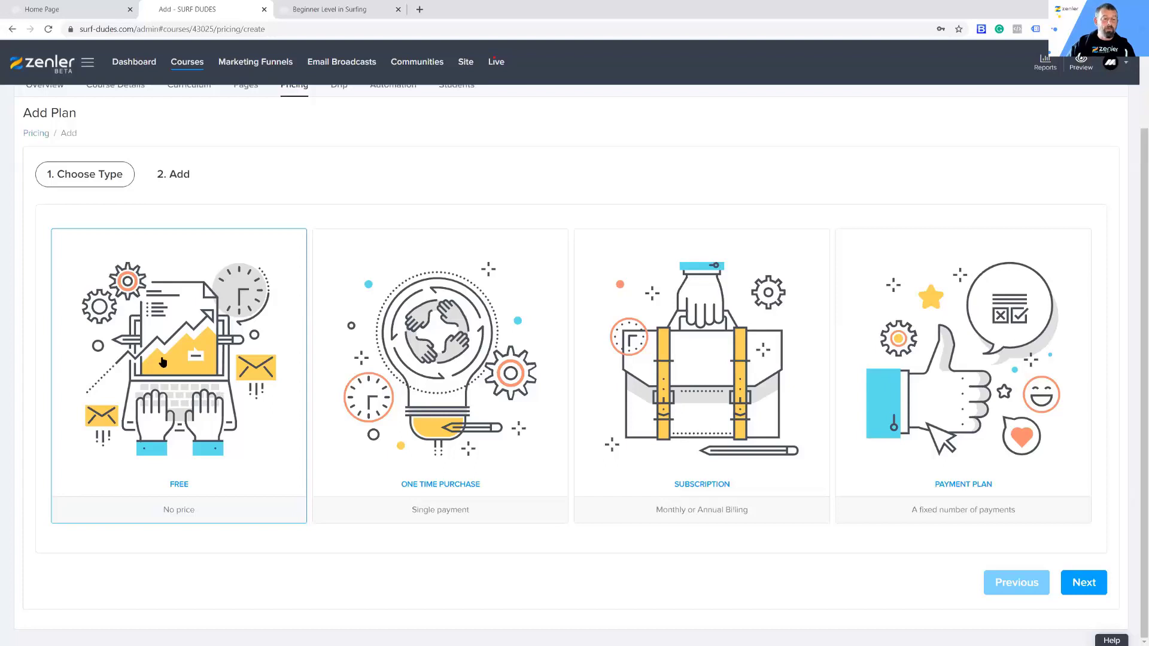
click(1083, 587)
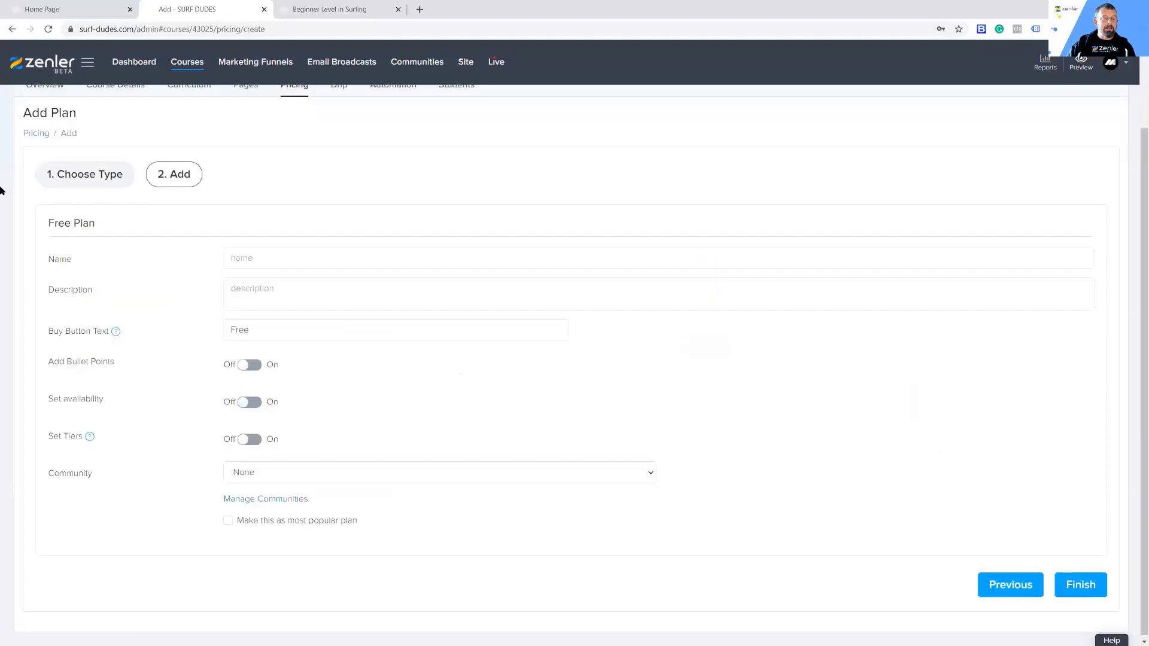
Step: Name the free plan "FREE PLAN", describe it as "Description of free plan", and set its buy button text to "Free this course"
click(252, 259)
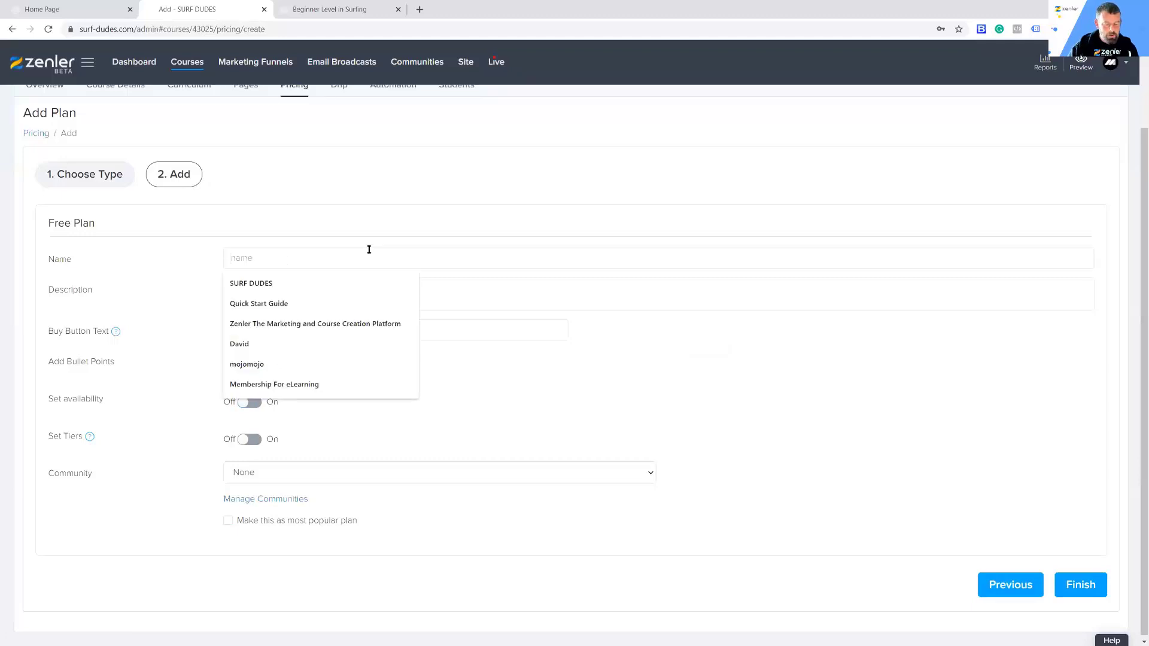
text(FREE PLAN)
click(333, 282)
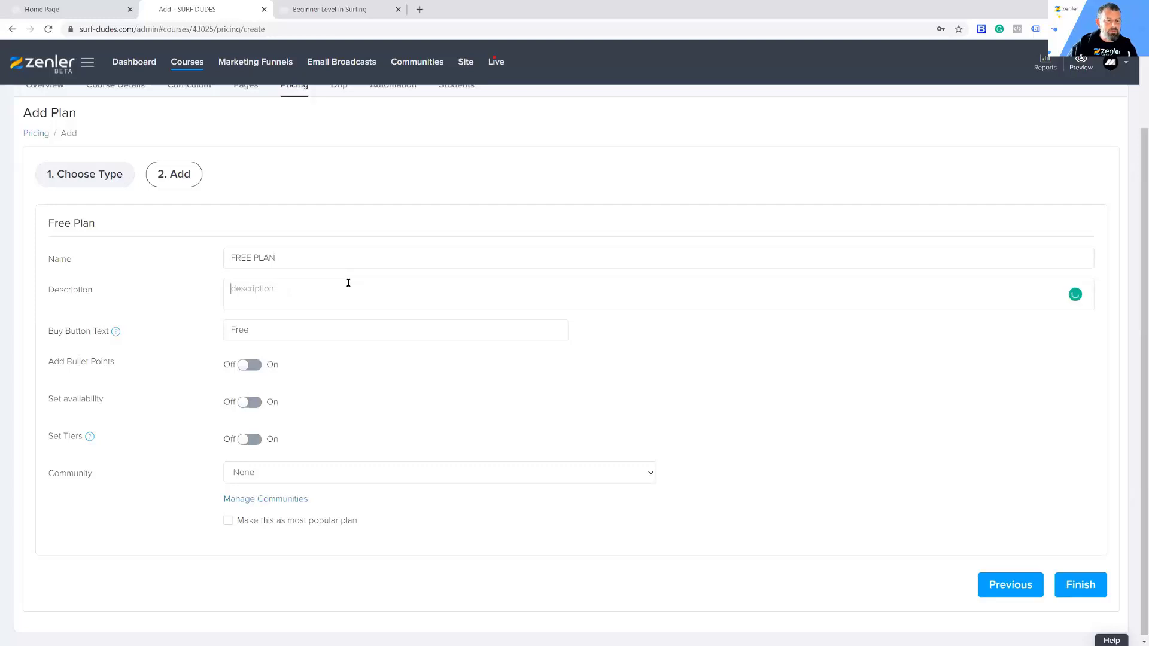
text(Des)
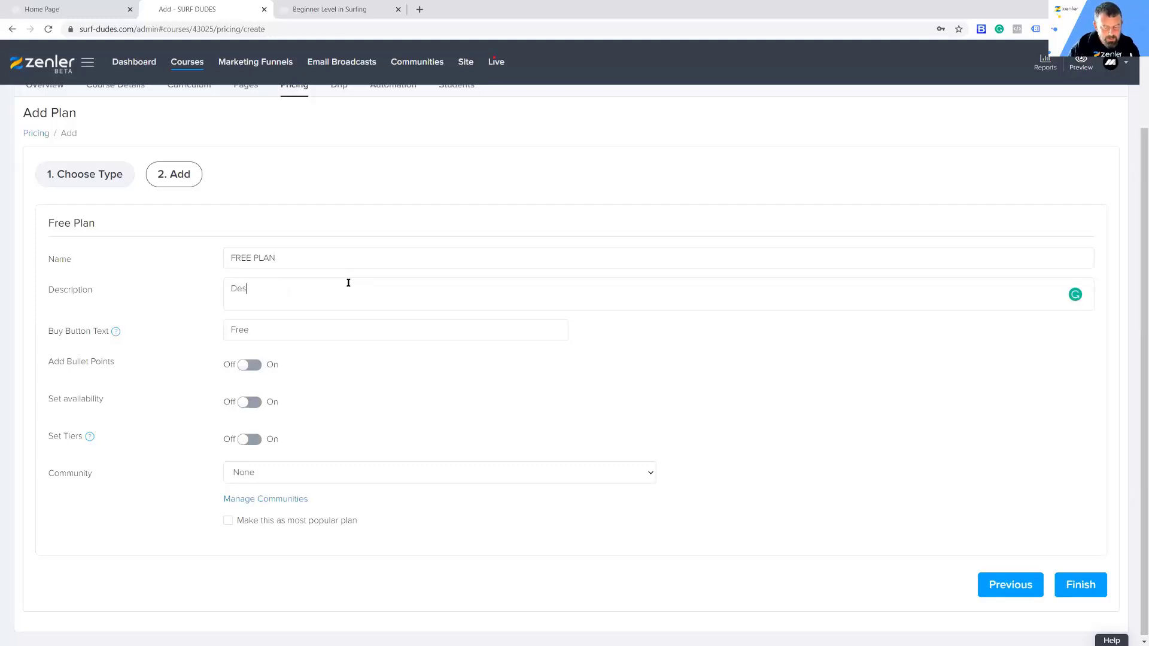
text(cription o)
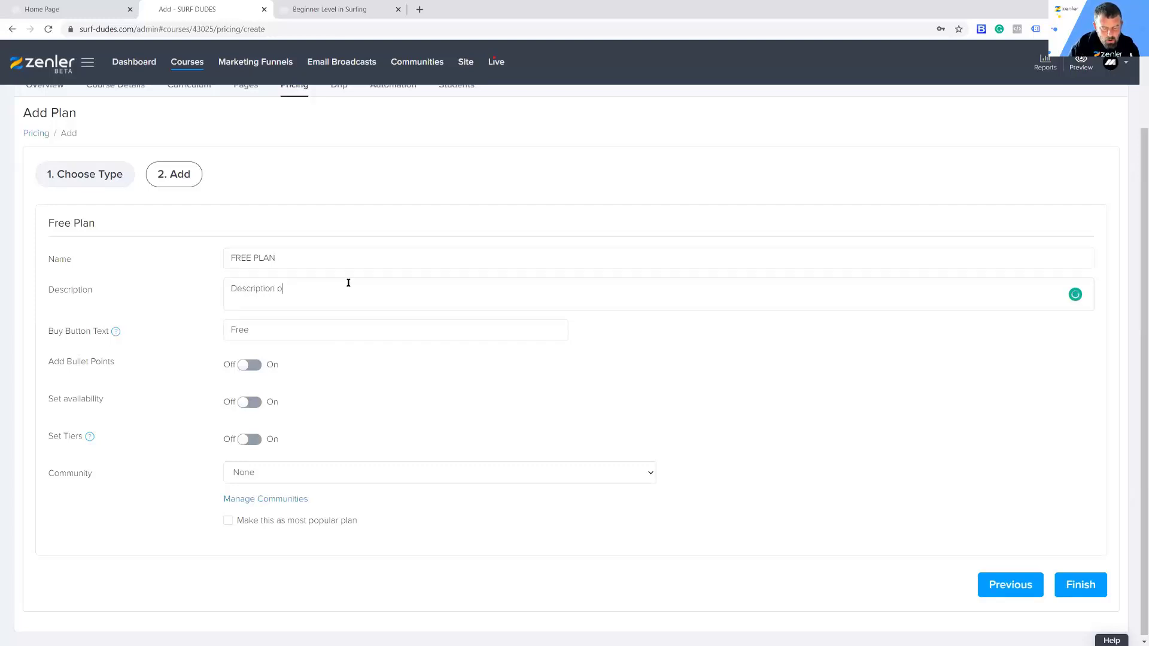
text(f free plan)
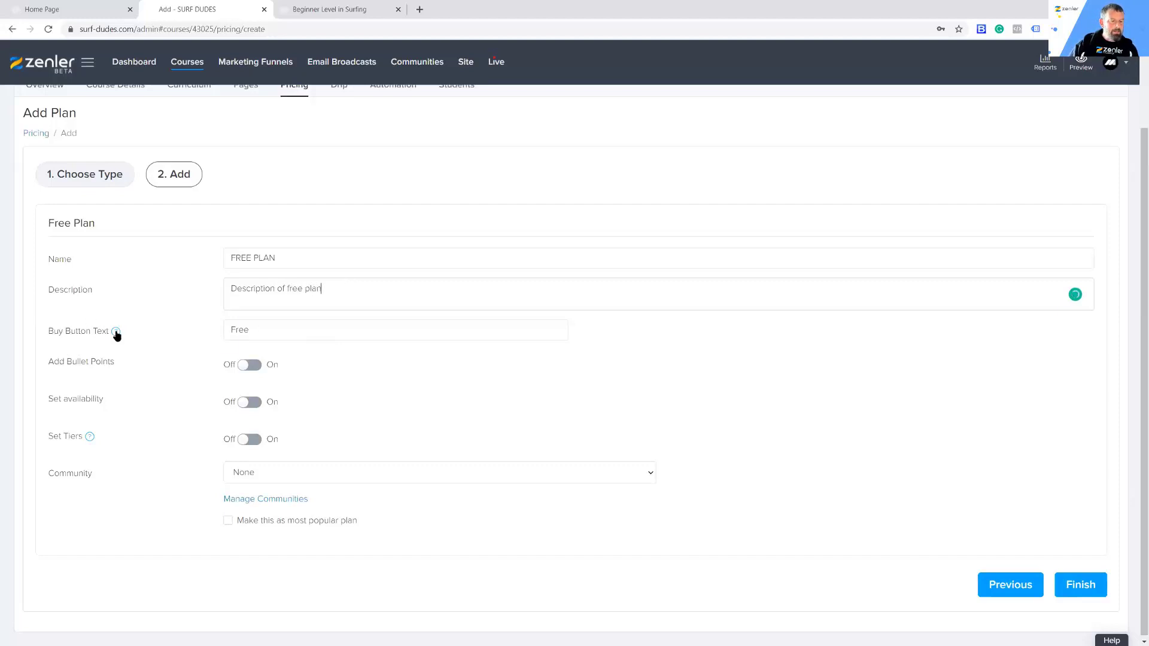
click(378, 327)
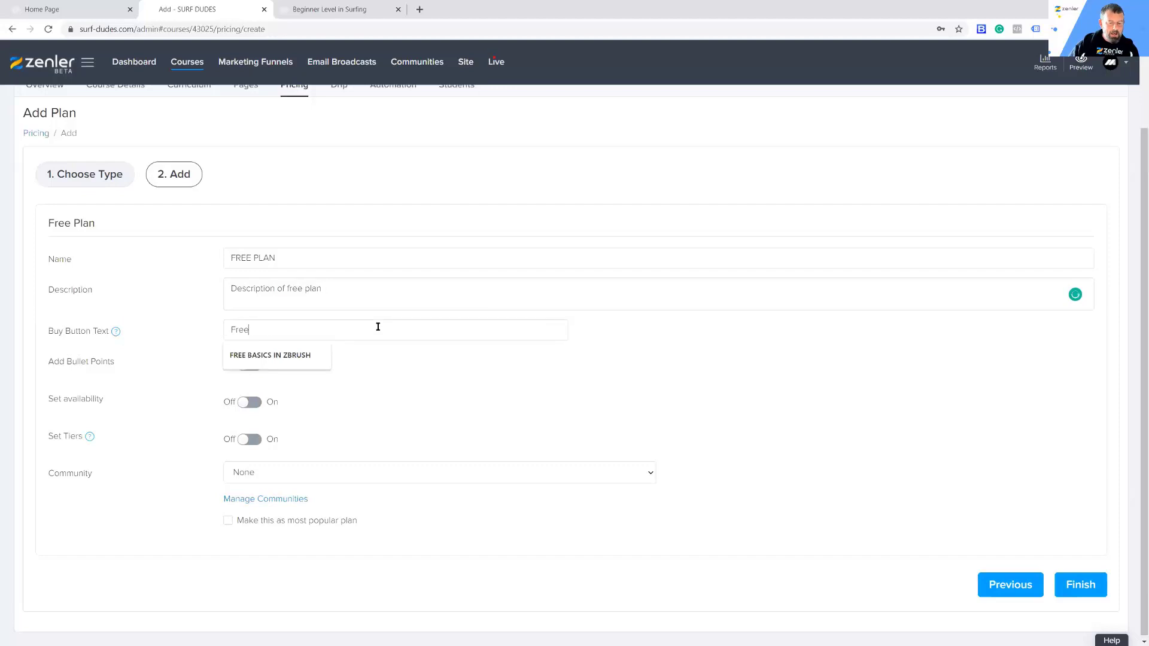
text(this course)
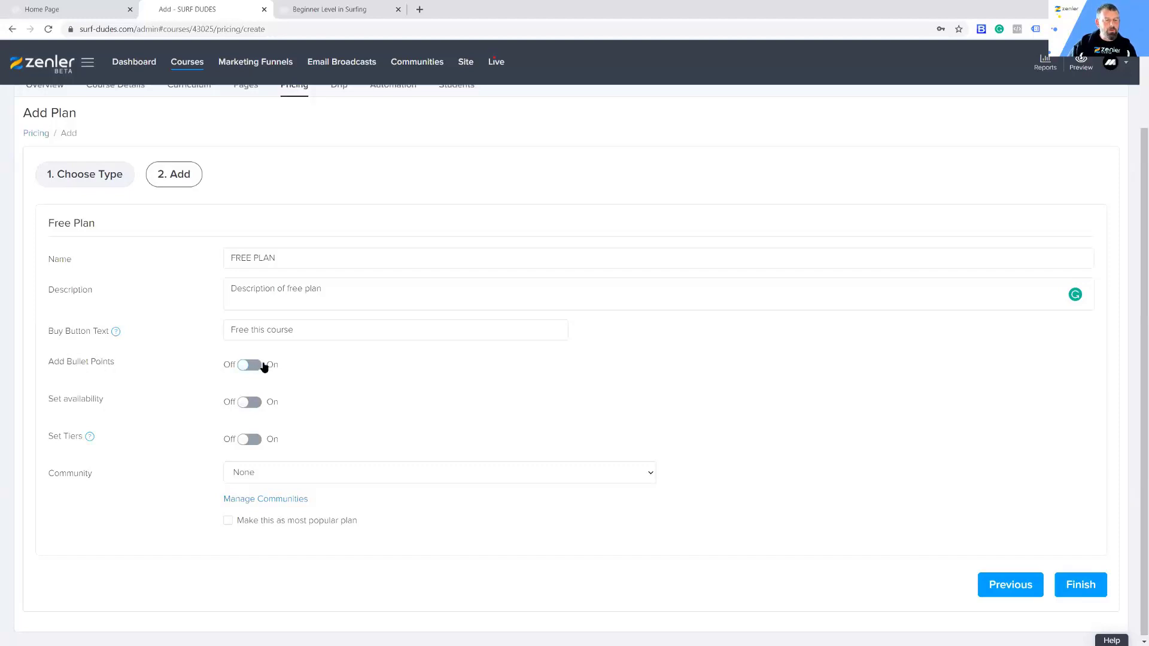
click(252, 402)
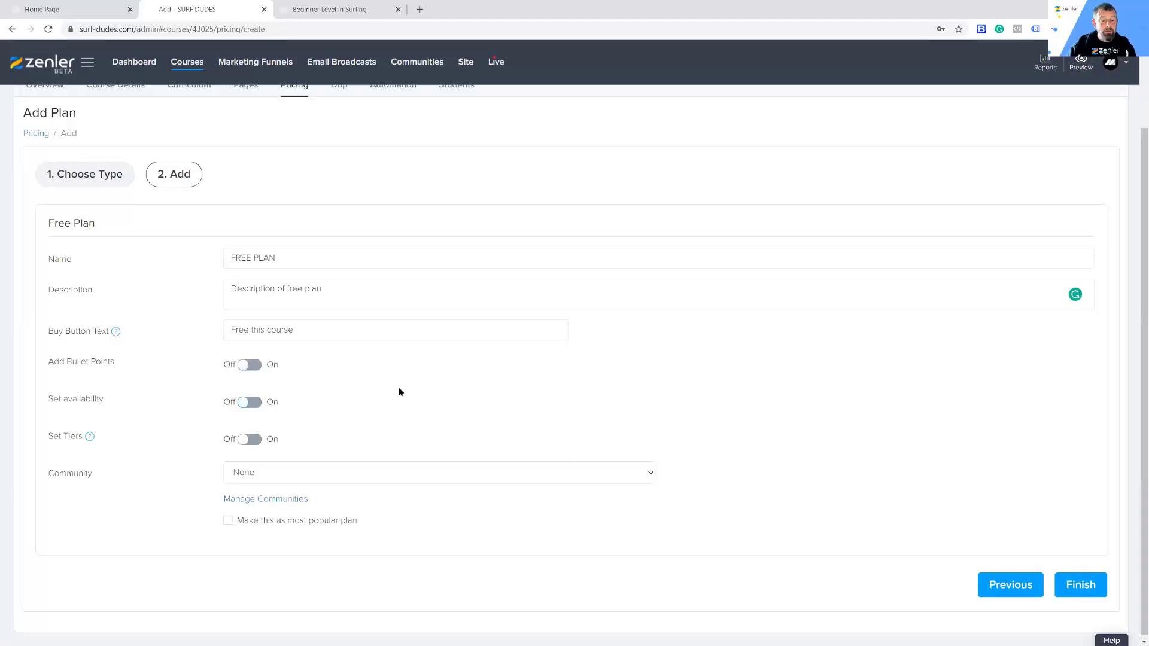
scroll(335, 398, down, 1)
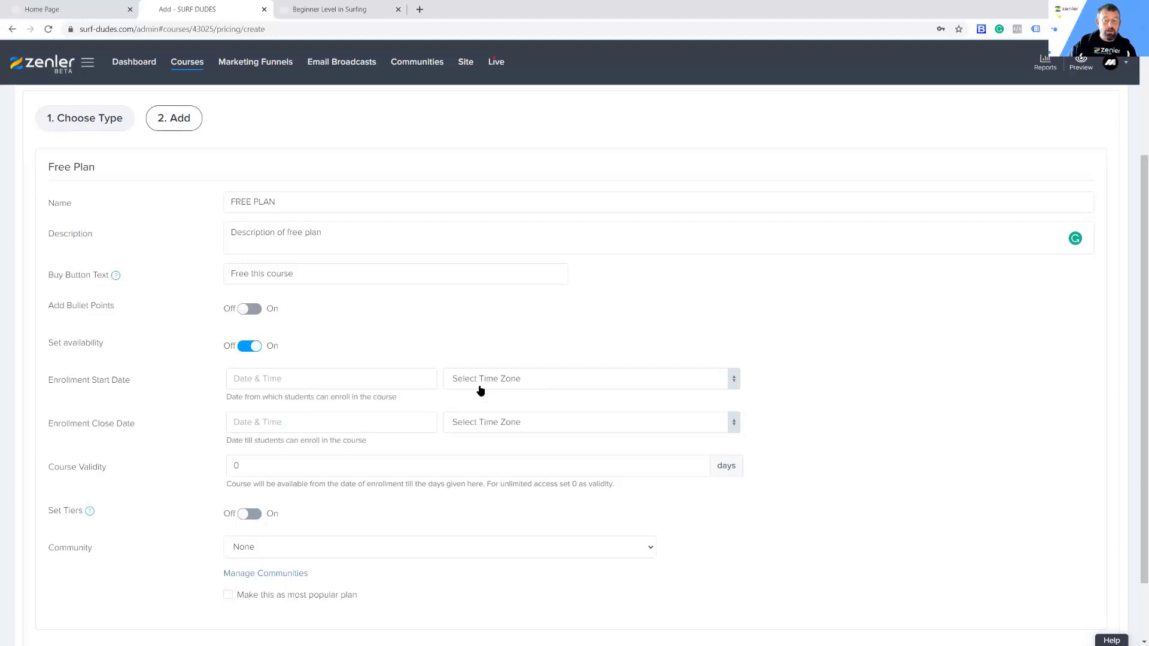
click(267, 378)
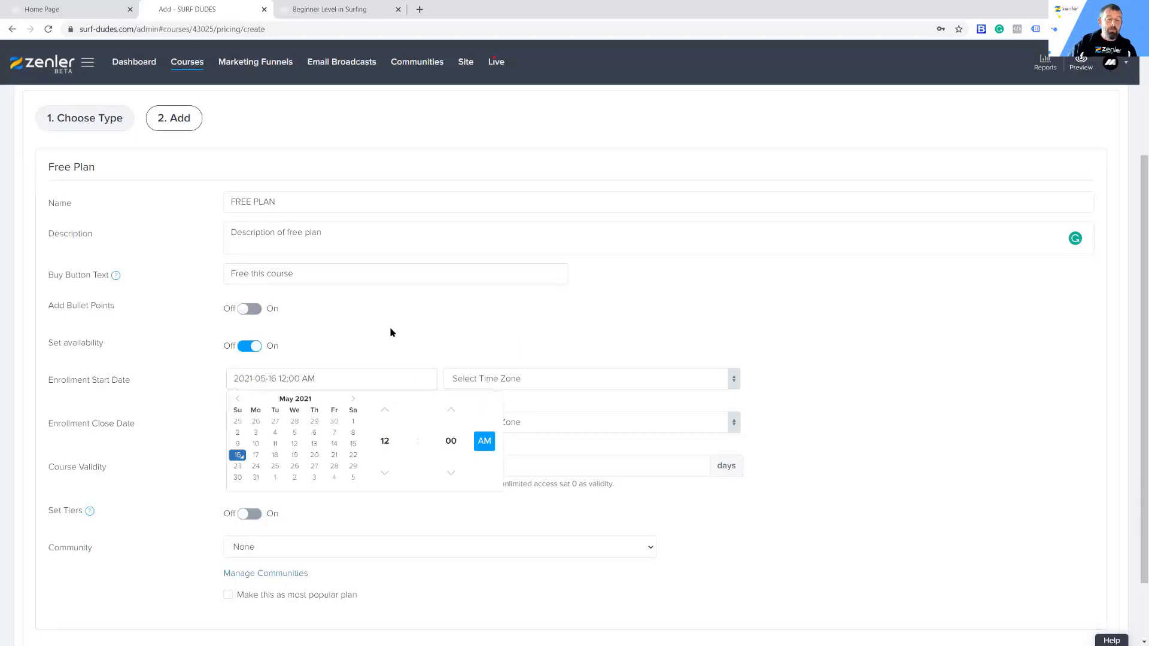
click(441, 331)
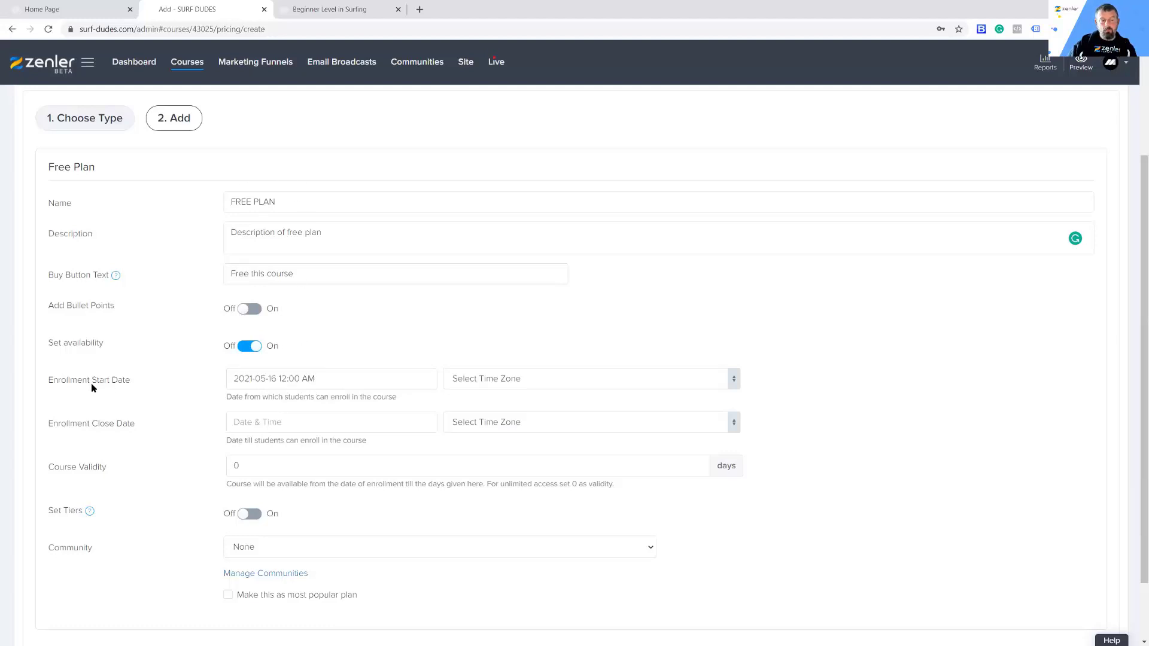
click(234, 376)
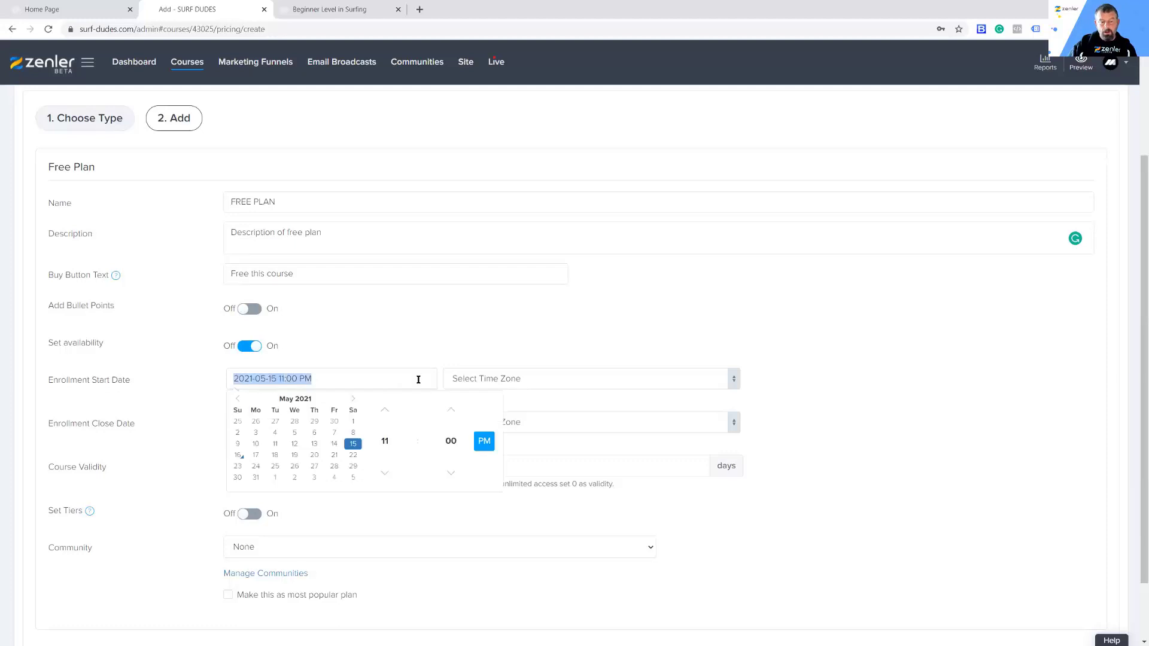
click(446, 339)
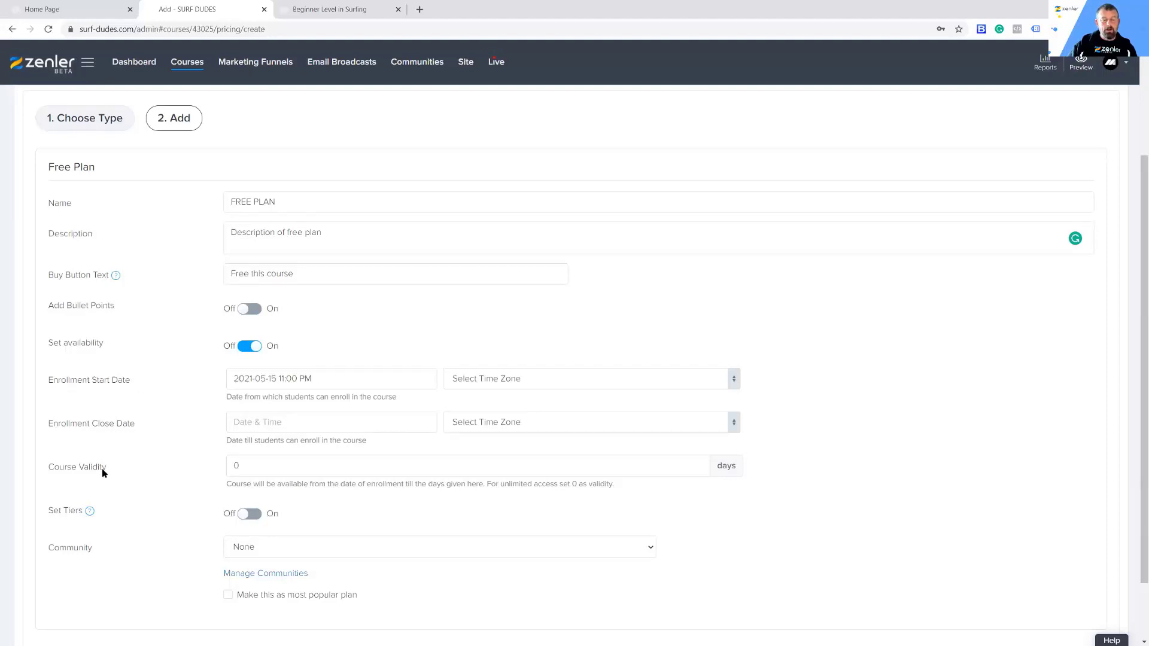
Step: Set the free plan's course validity to 30 days and switch its availability settings back off
click(246, 465)
drag(244, 466, 182, 468)
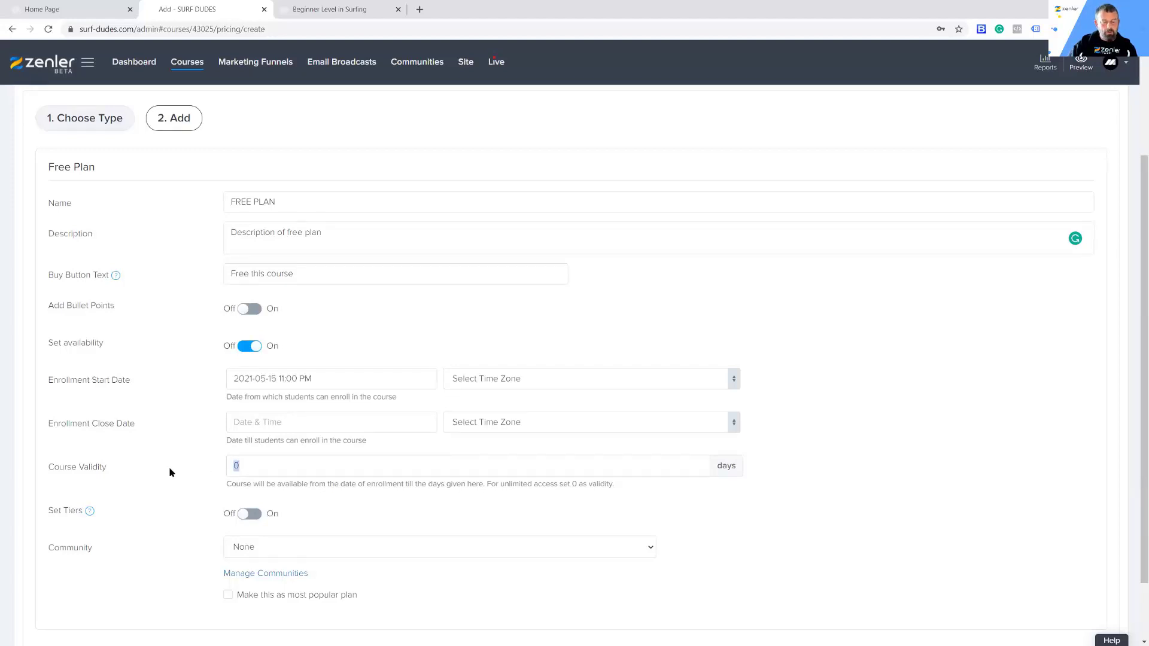
text(30)
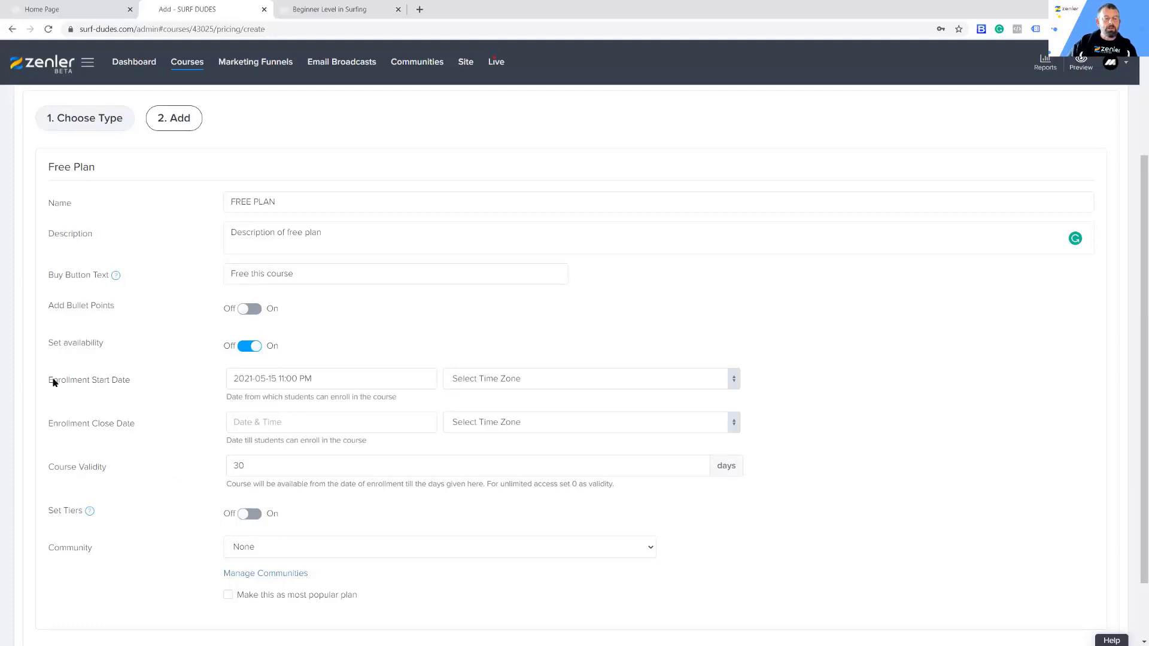
drag(50, 380, 107, 465)
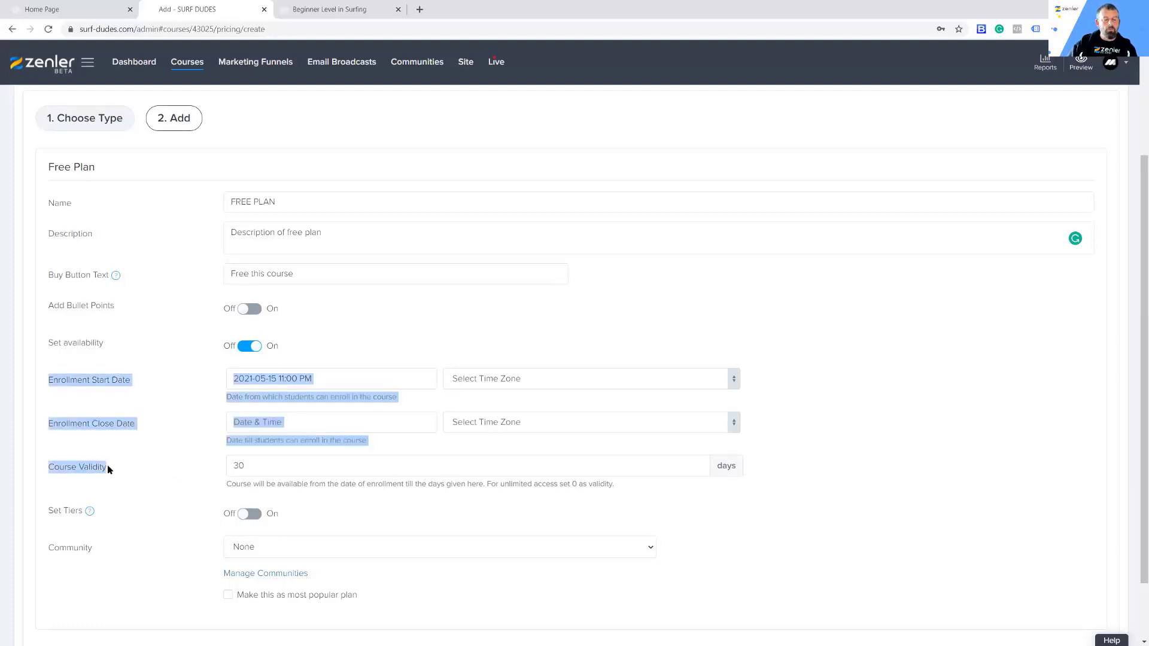
drag(45, 342, 114, 345)
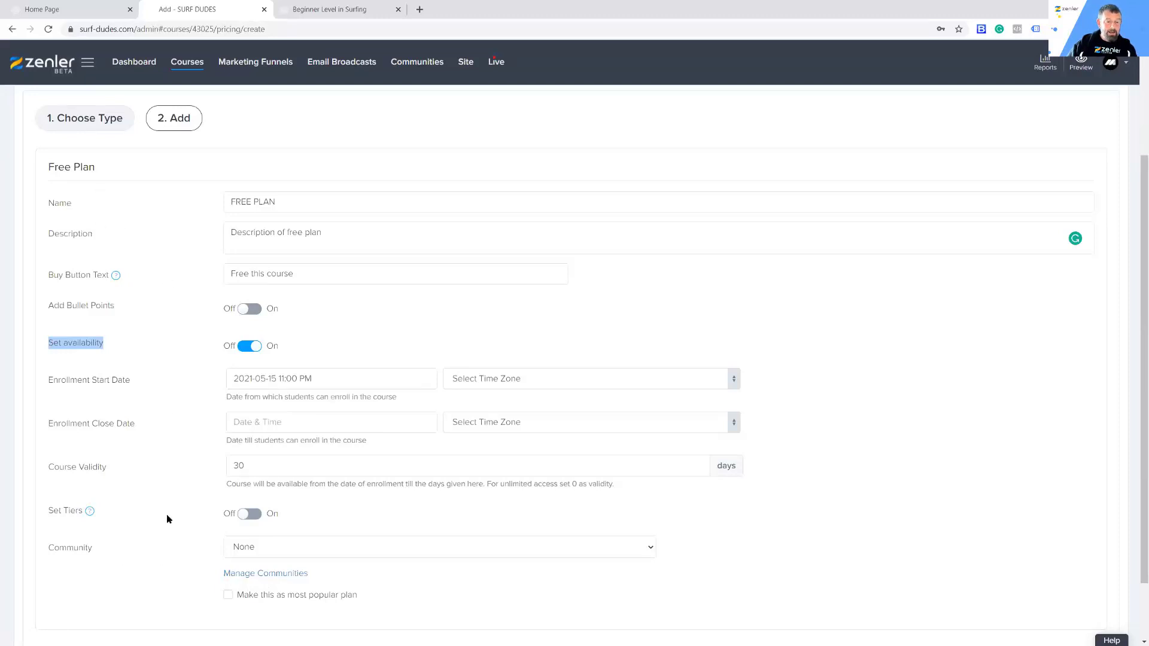
click(245, 348)
click(245, 349)
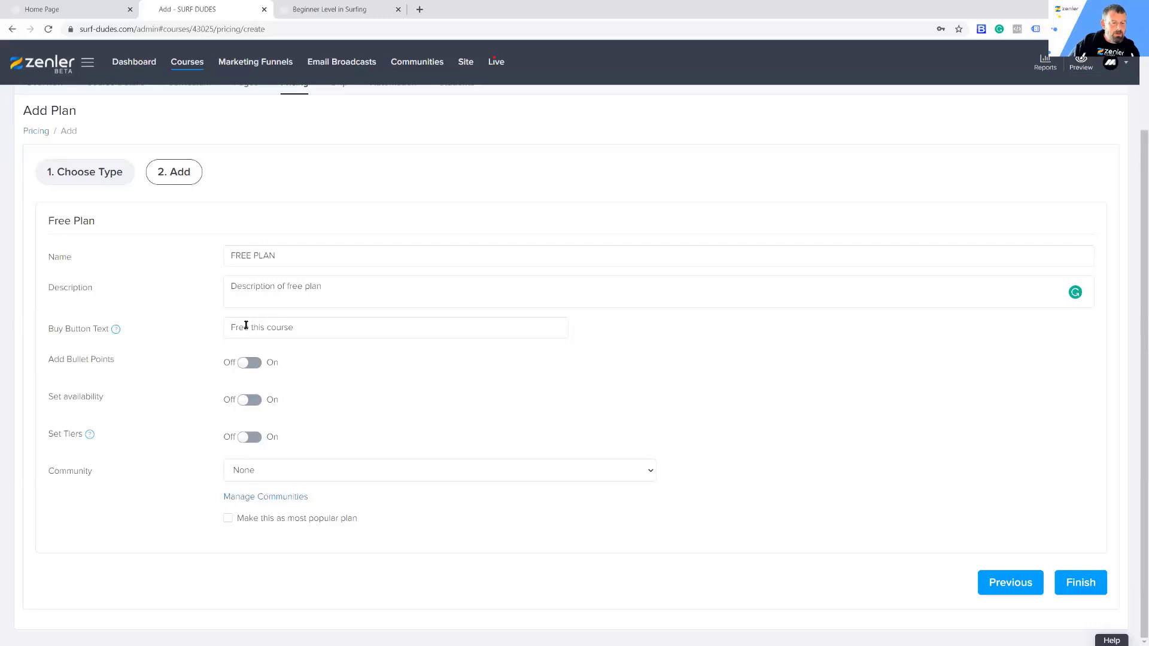
Step: Change the free plan's buy button text to "But this Free course" and try to save the plan
text(But this)
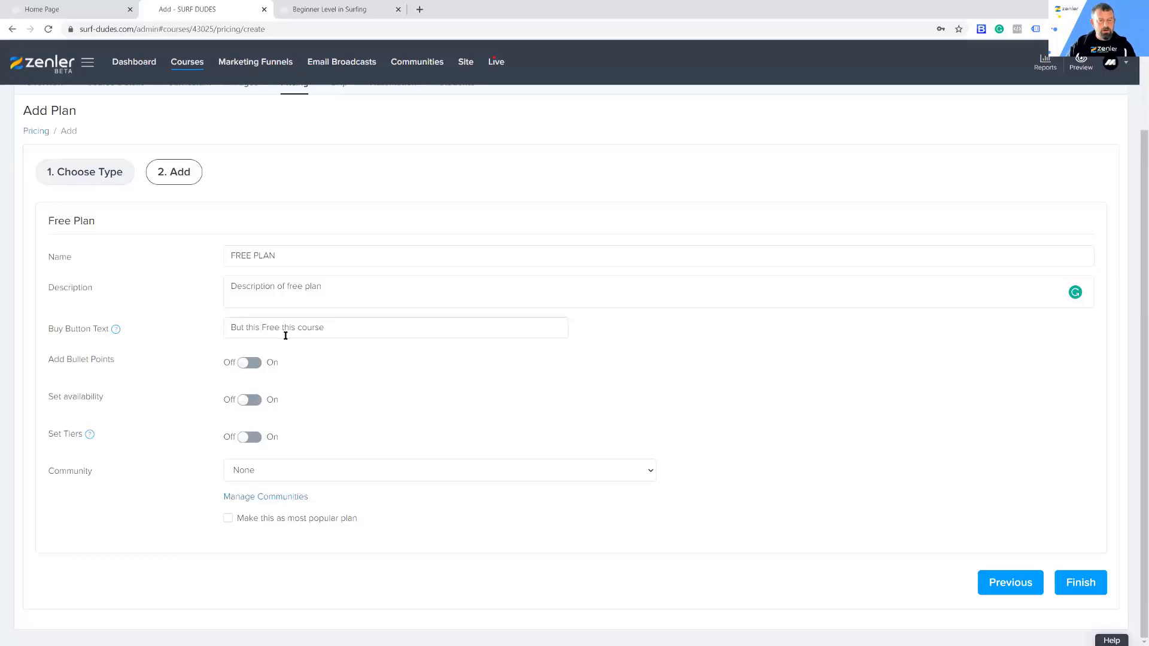
key(BackSpace)
key(BackSpace)
key(BackSpace)
key(BackSpace)
key(BackSpace)
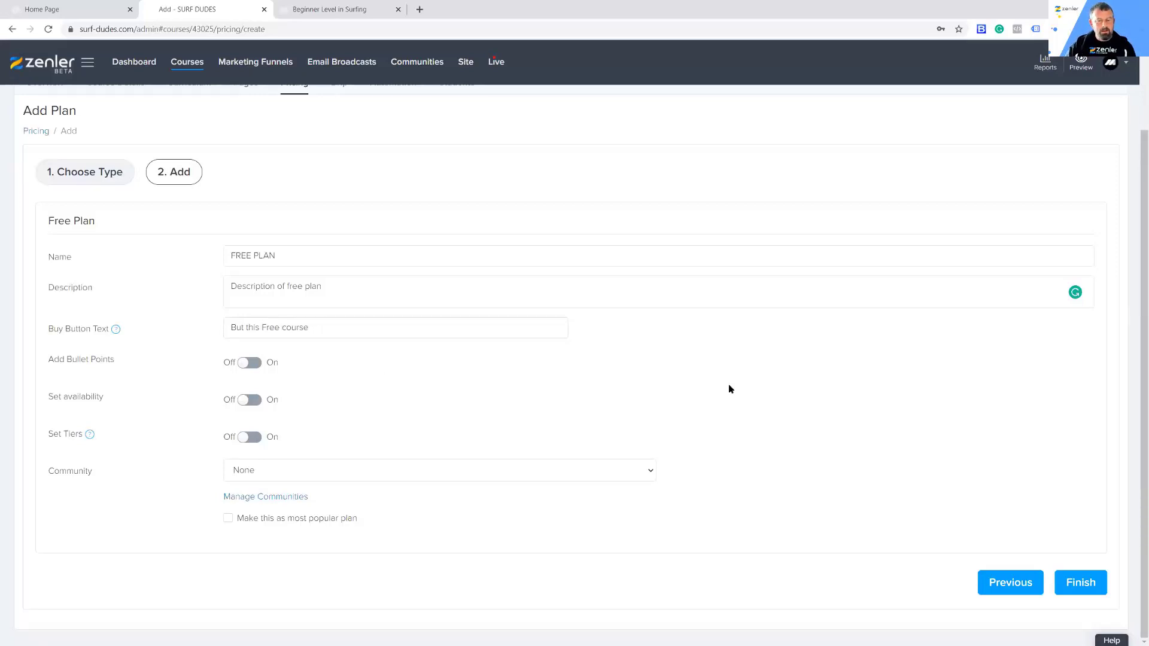
click(1058, 585)
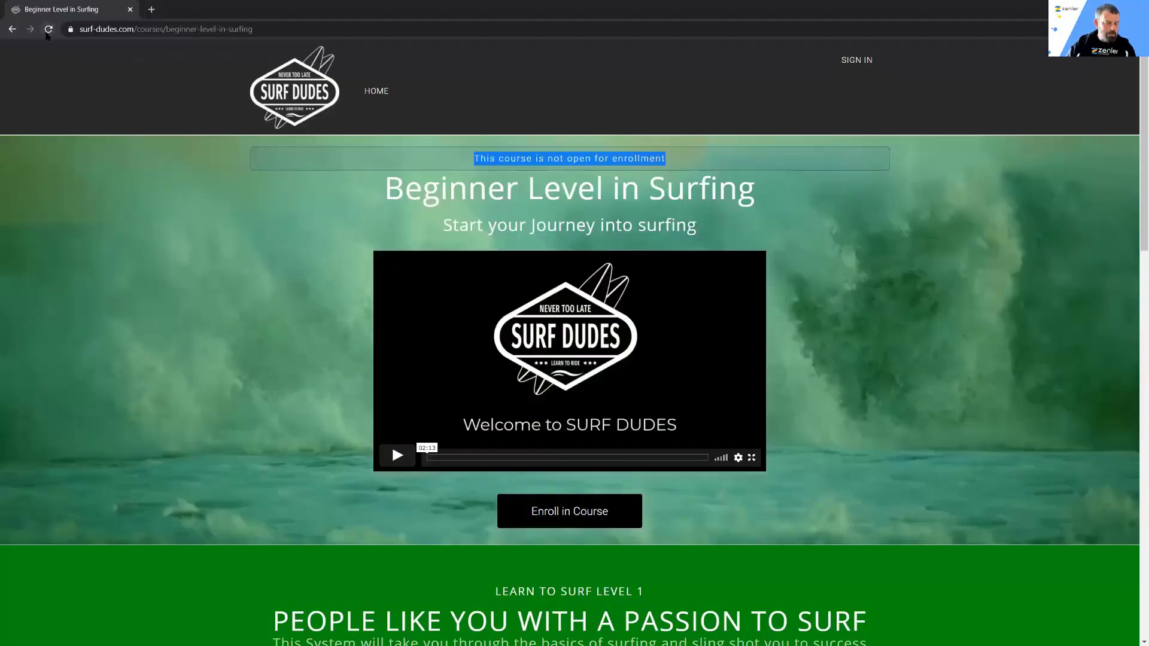
Step: Reload the published course page in the visitor browser window, examine its enrollment notice and curriculum, and return to the course administration
click(48, 30)
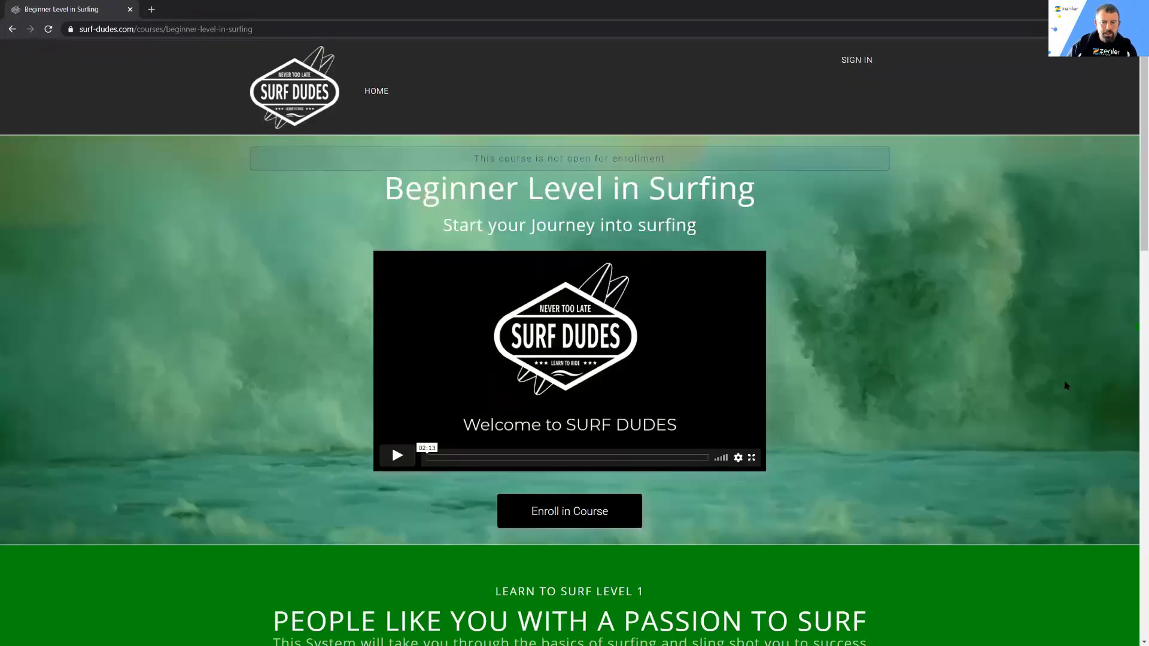
scroll(987, 383, down, 10)
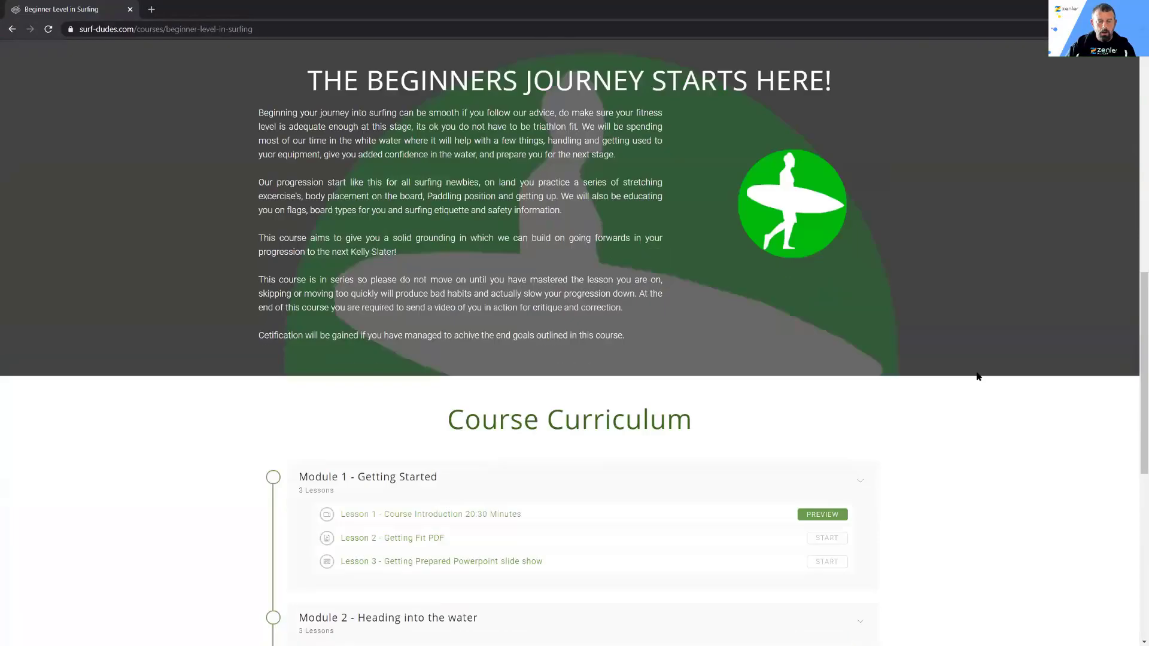
scroll(978, 377, down, 2)
scroll(981, 383, up, 5)
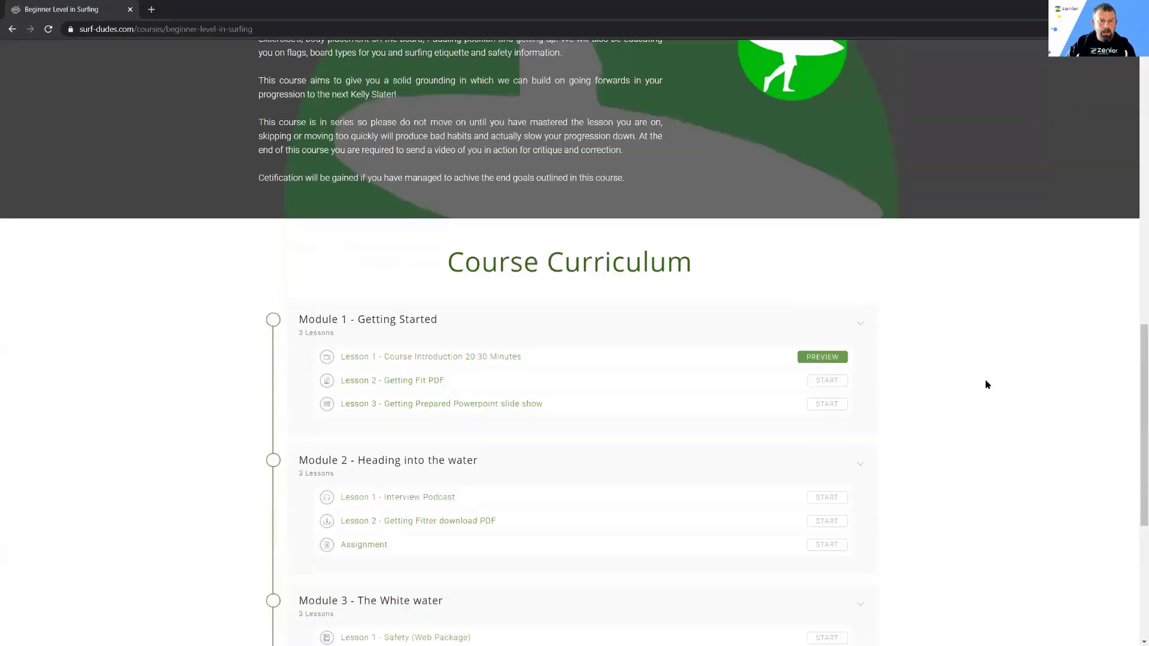
click(1076, 9)
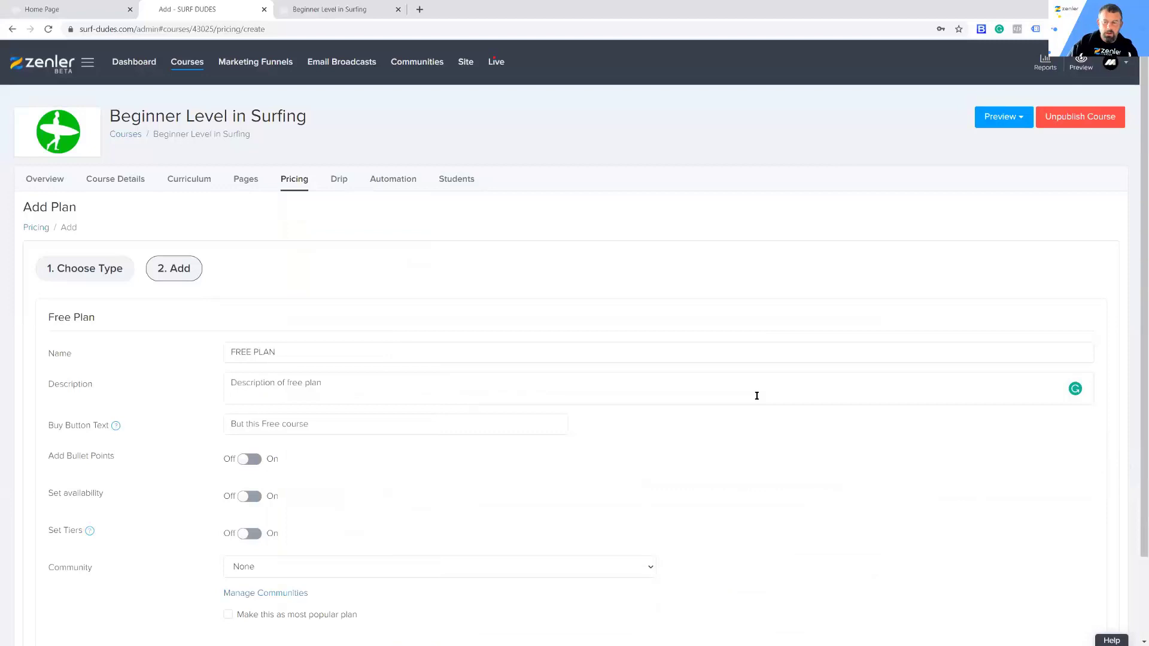
Step: Try again to save the filled-in free plan
scroll(756, 396, down, 2)
click(1078, 582)
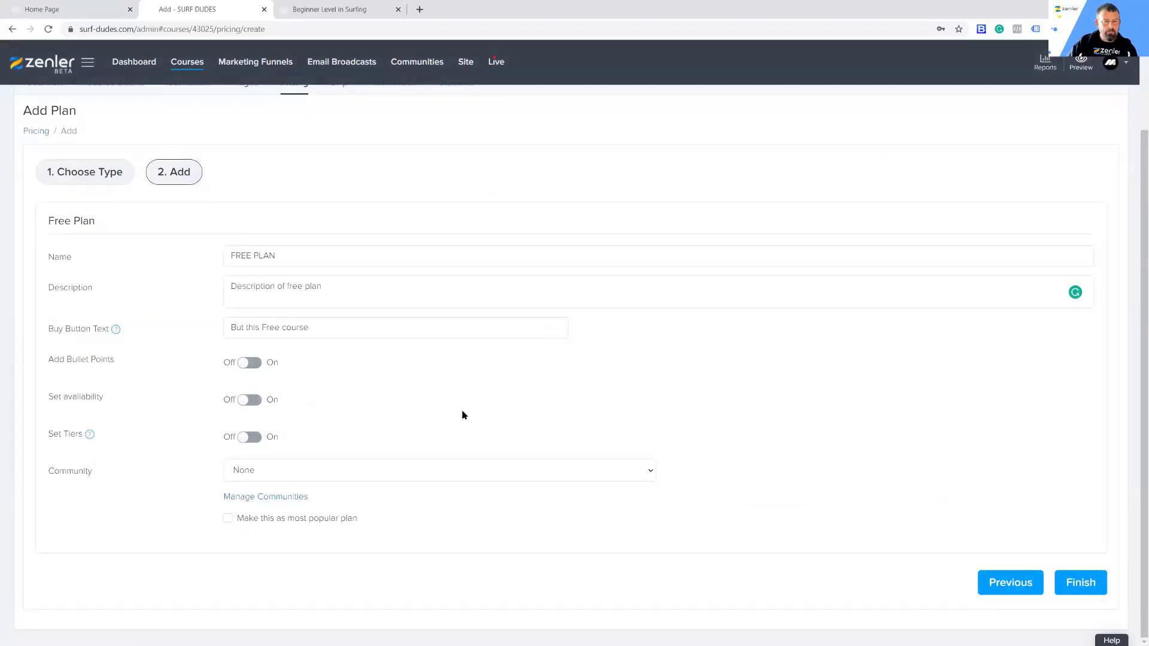
scroll(801, 425, up, 2)
scroll(802, 426, down, 2)
click(1077, 585)
Step: Reload the plan creation page and create a Free pricing plan named "FREE" with the other settings at their defaults
click(48, 29)
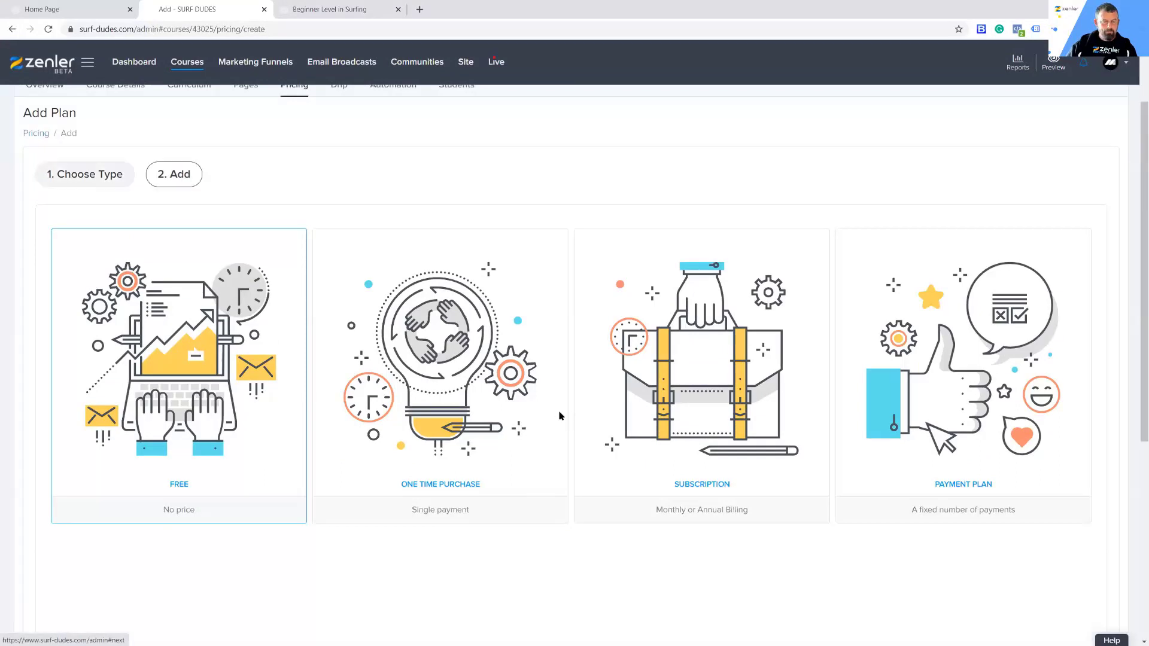
click(246, 256)
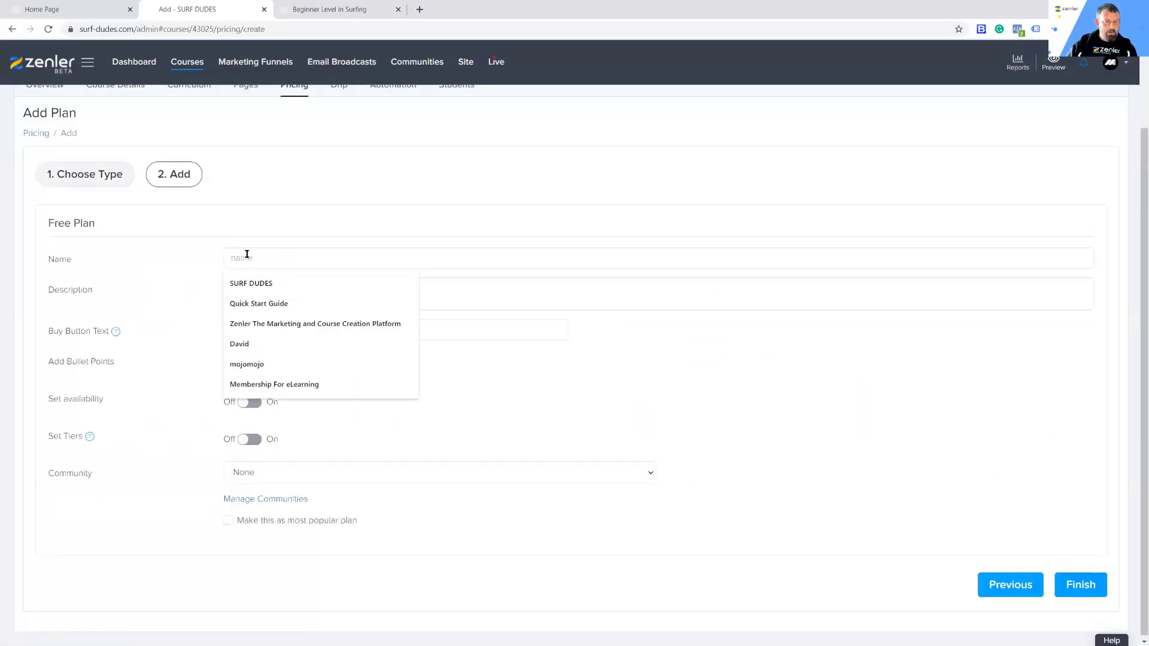
text(FREE)
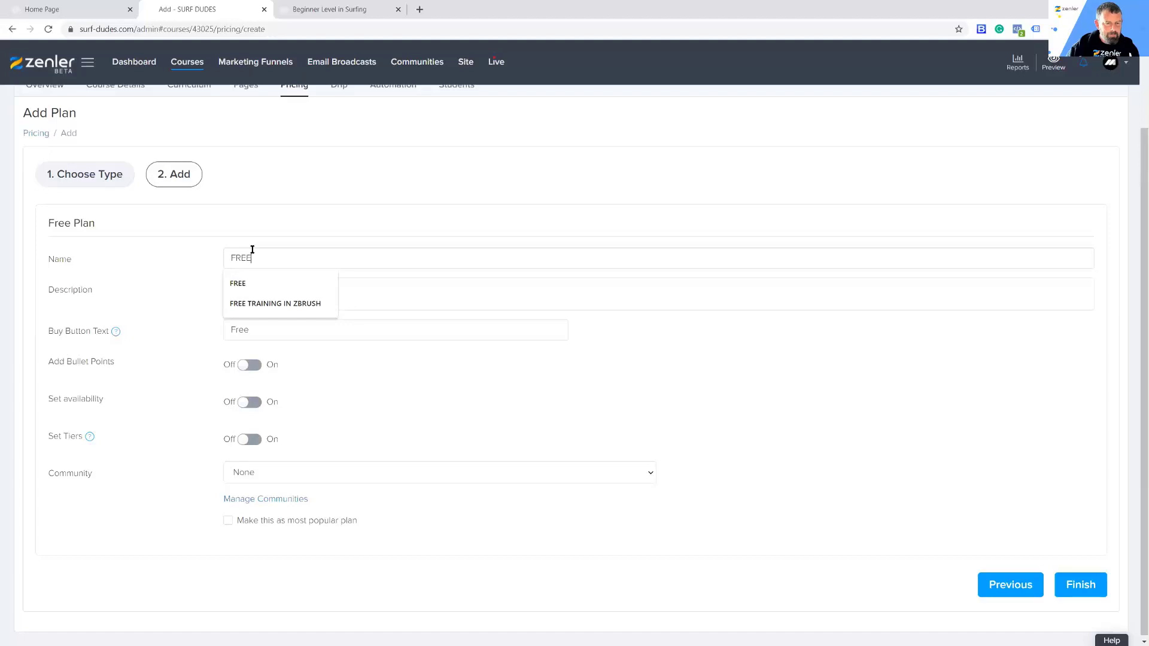
click(233, 285)
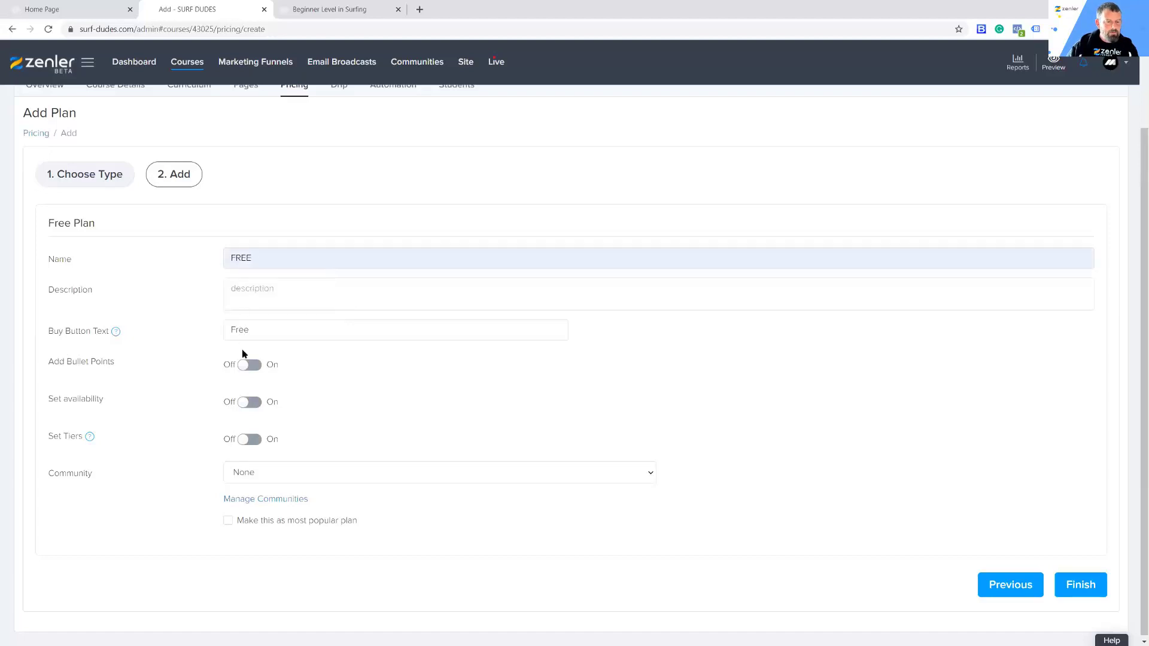
click(1083, 584)
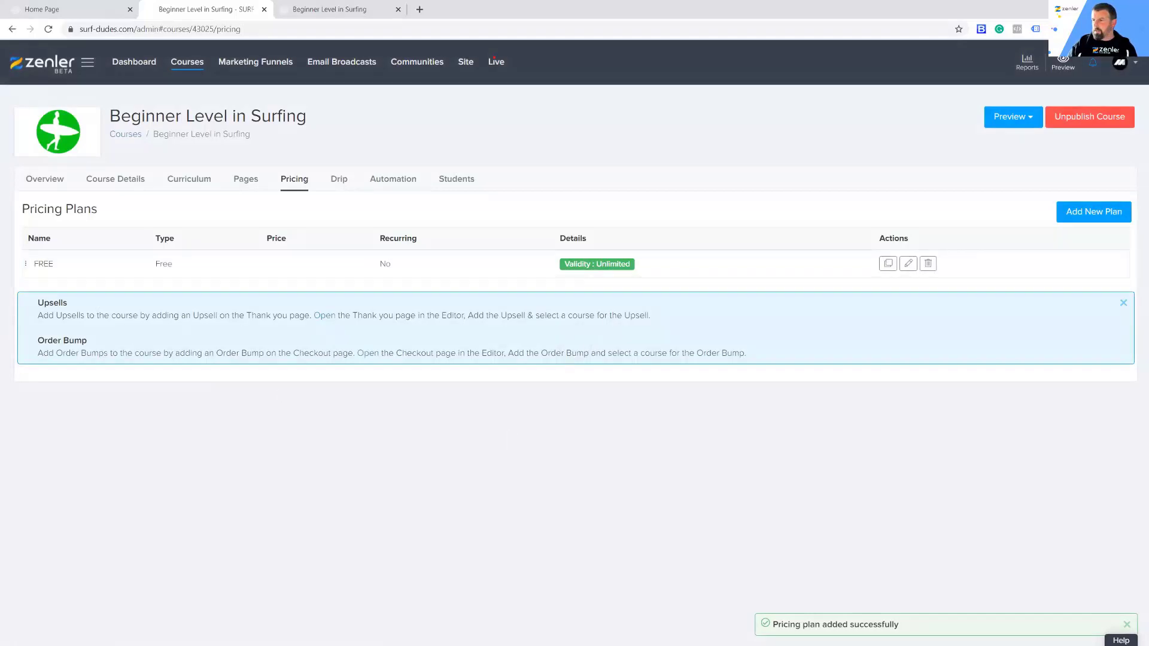
Step: Reload the published course page in the visitor browser window, examine its Course Pricing section, and open the free plan's checkout
key(alt+Tab)
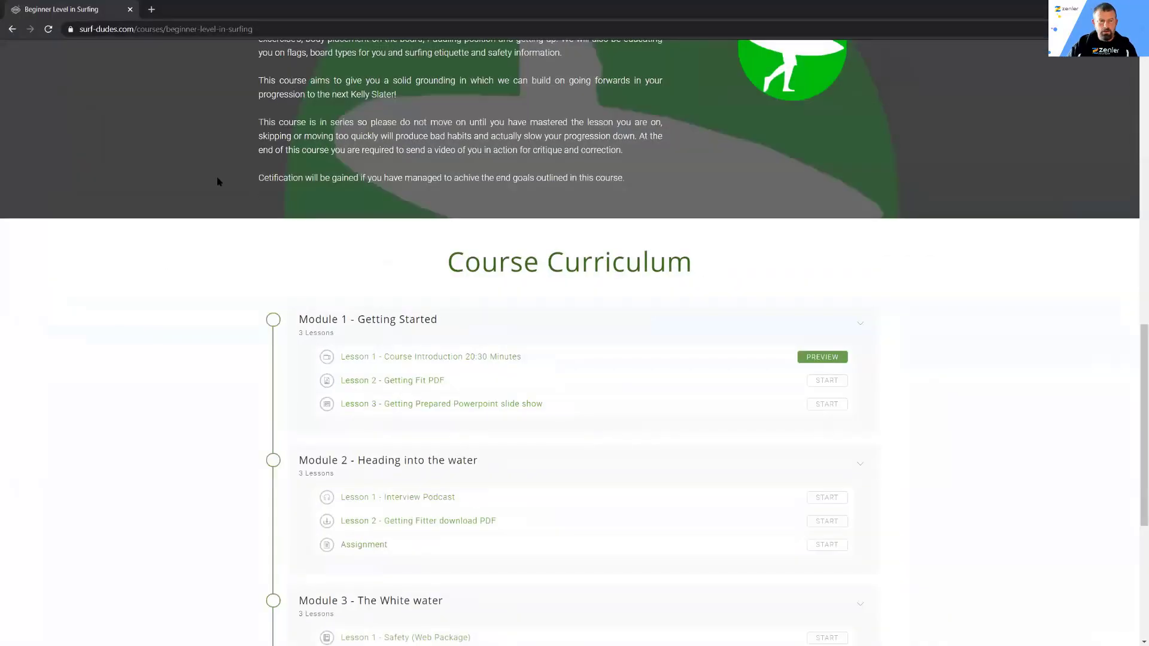
click(51, 30)
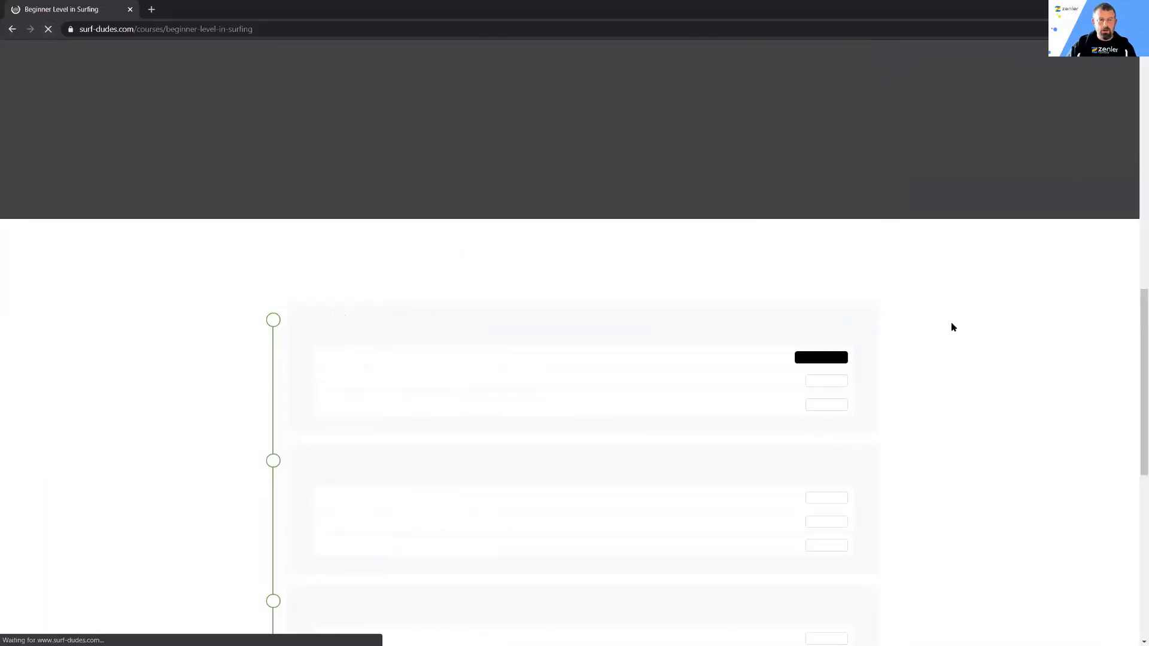
scroll(948, 317, down, 9)
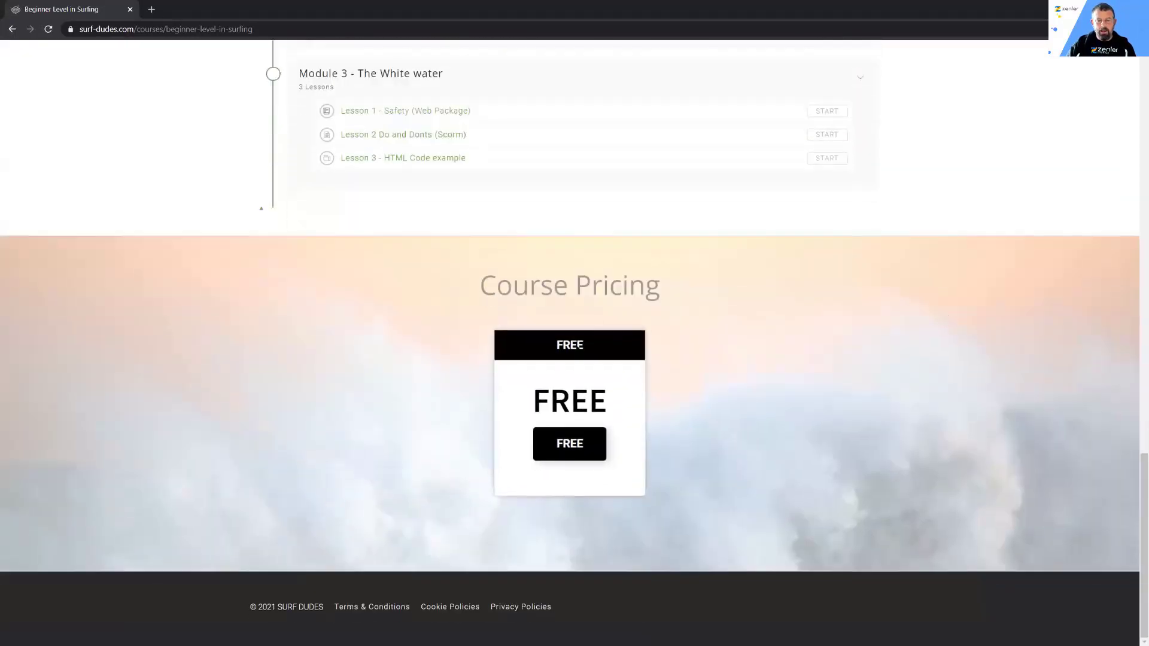
scroll(698, 426, up, 2)
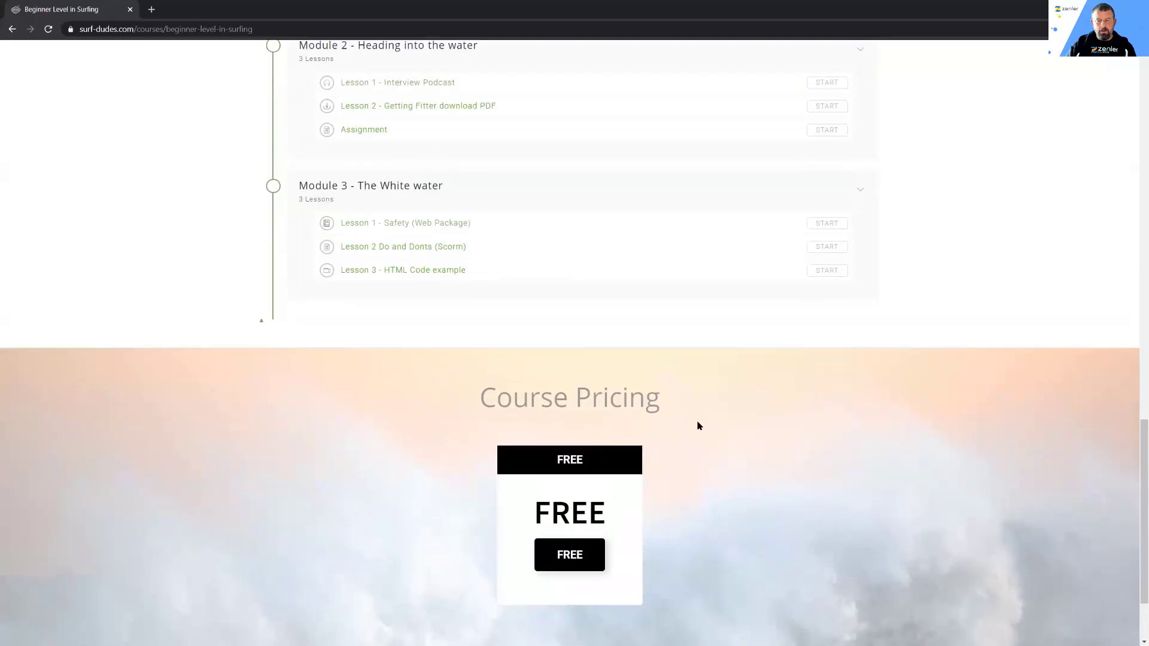
scroll(629, 437, down, 2)
click(572, 446)
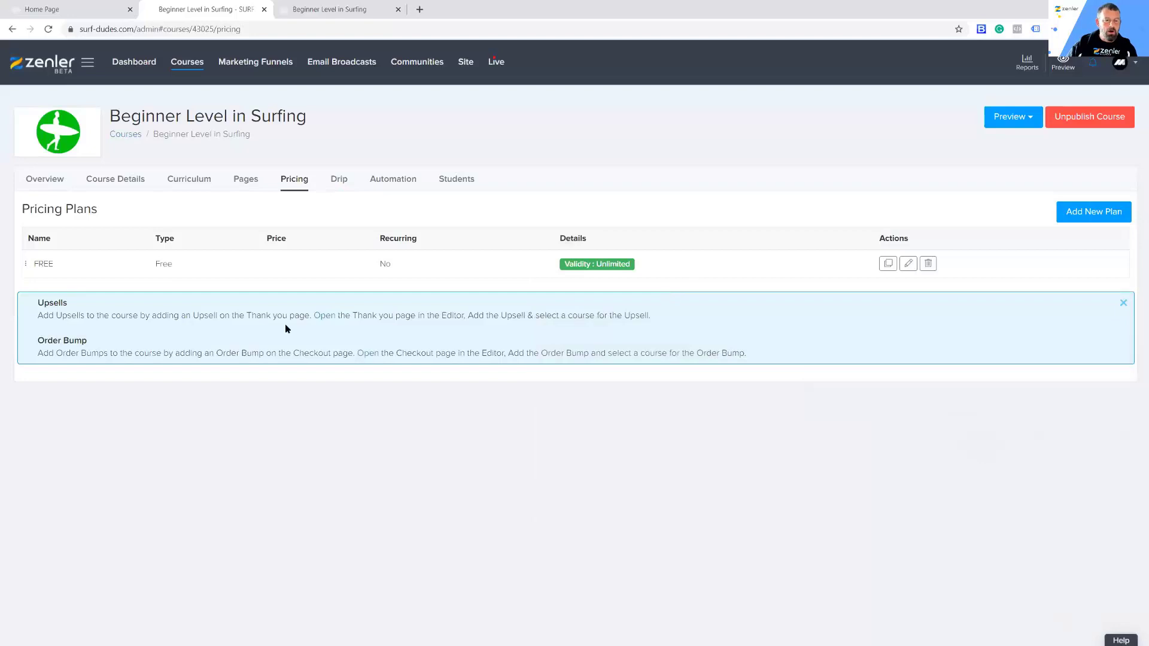
Step: Open the course's checkout page for editing, insert the Course Checkout with Social Media block in the empty section below the course title, and save
click(245, 183)
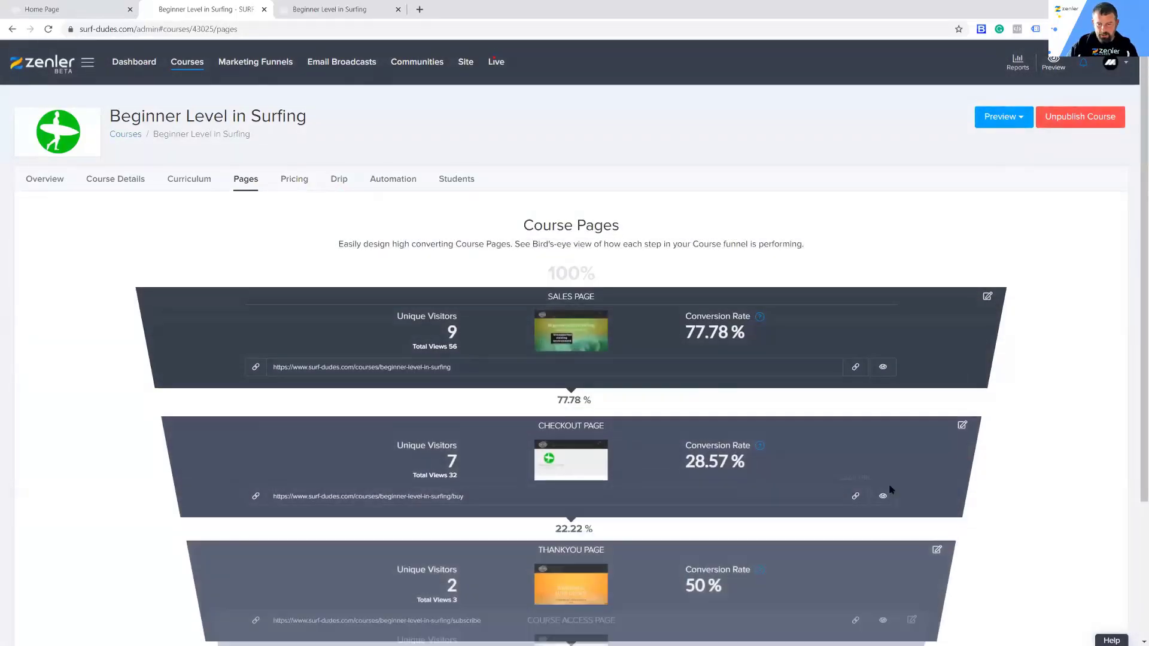
click(962, 426)
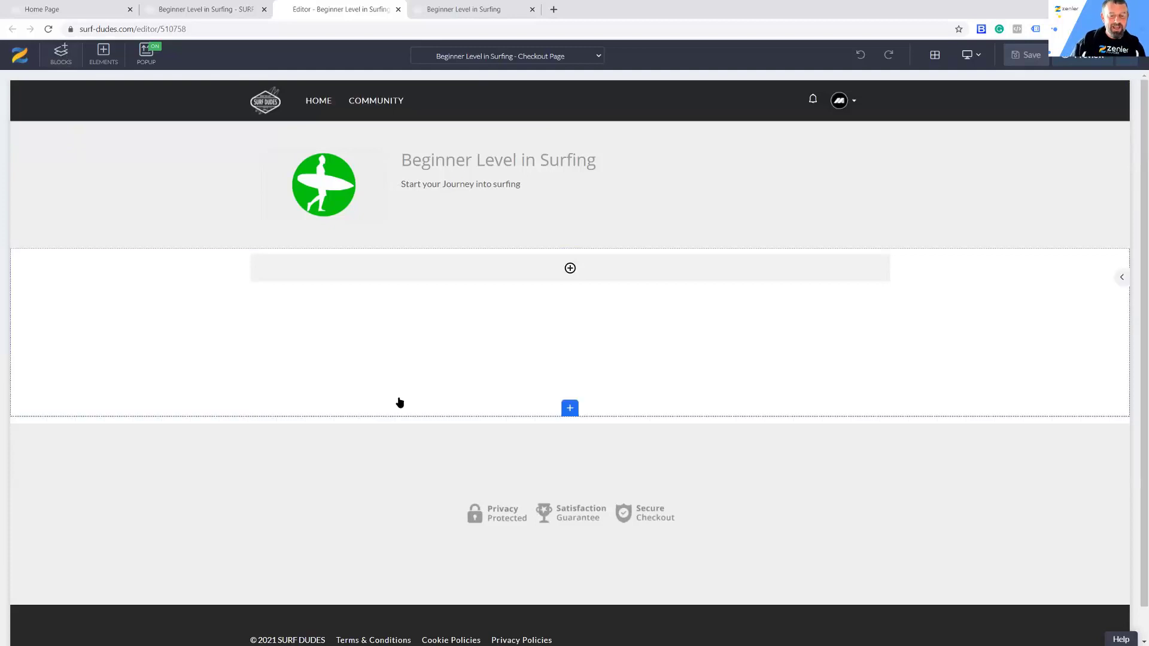
click(60, 54)
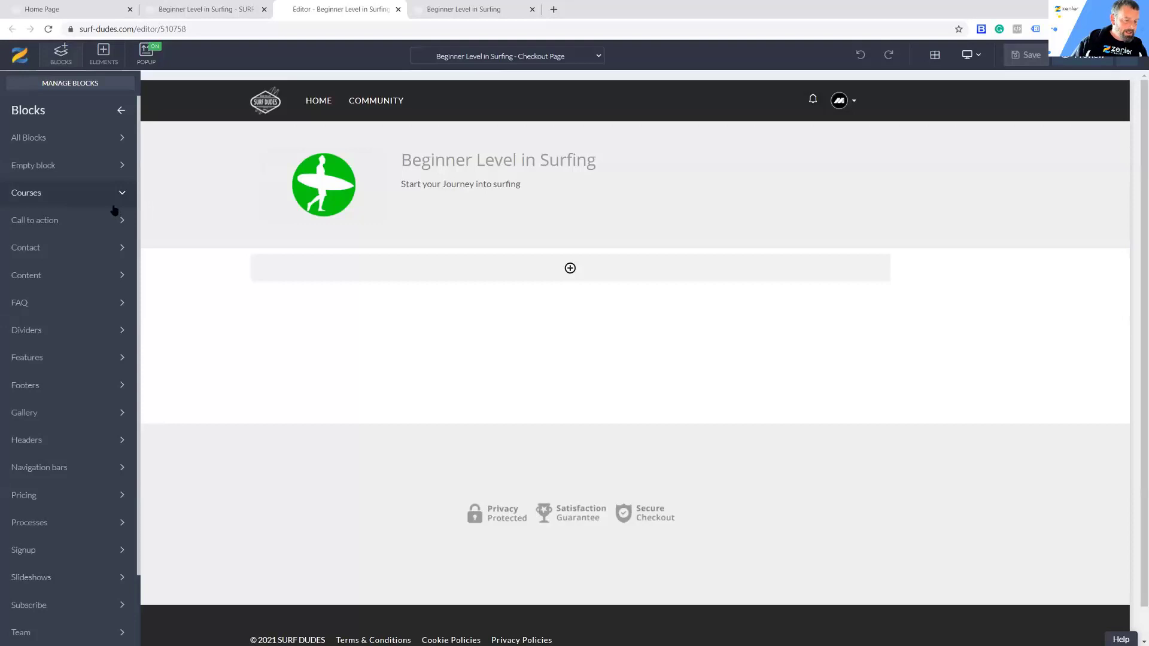
click(69, 193)
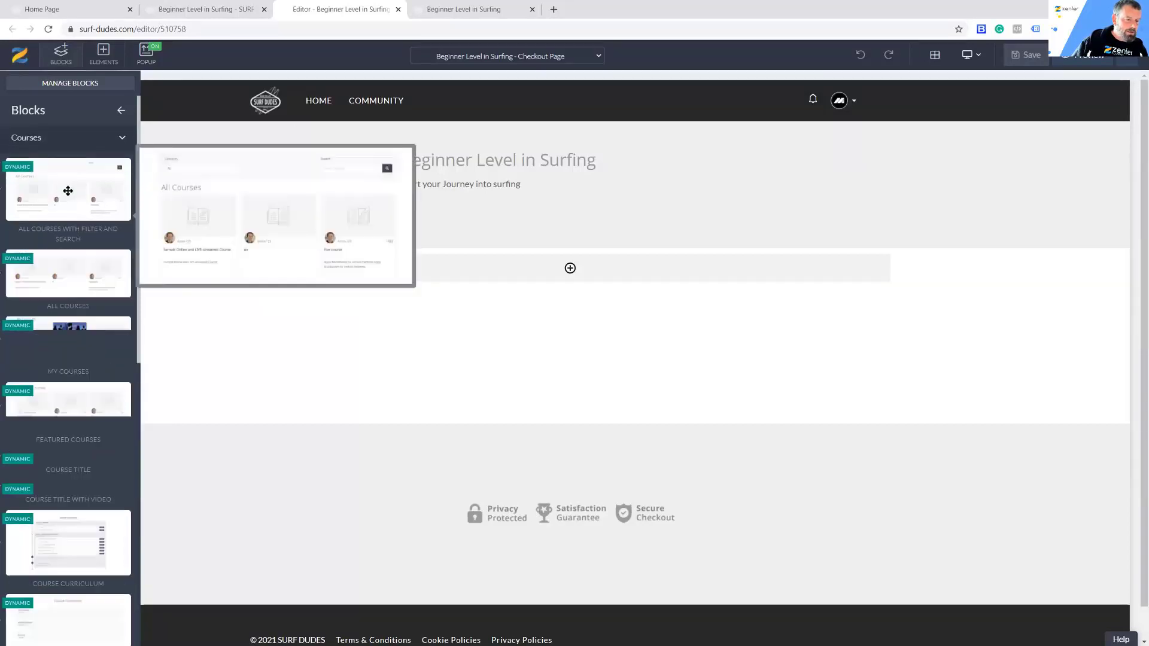
scroll(68, 190, down, 8)
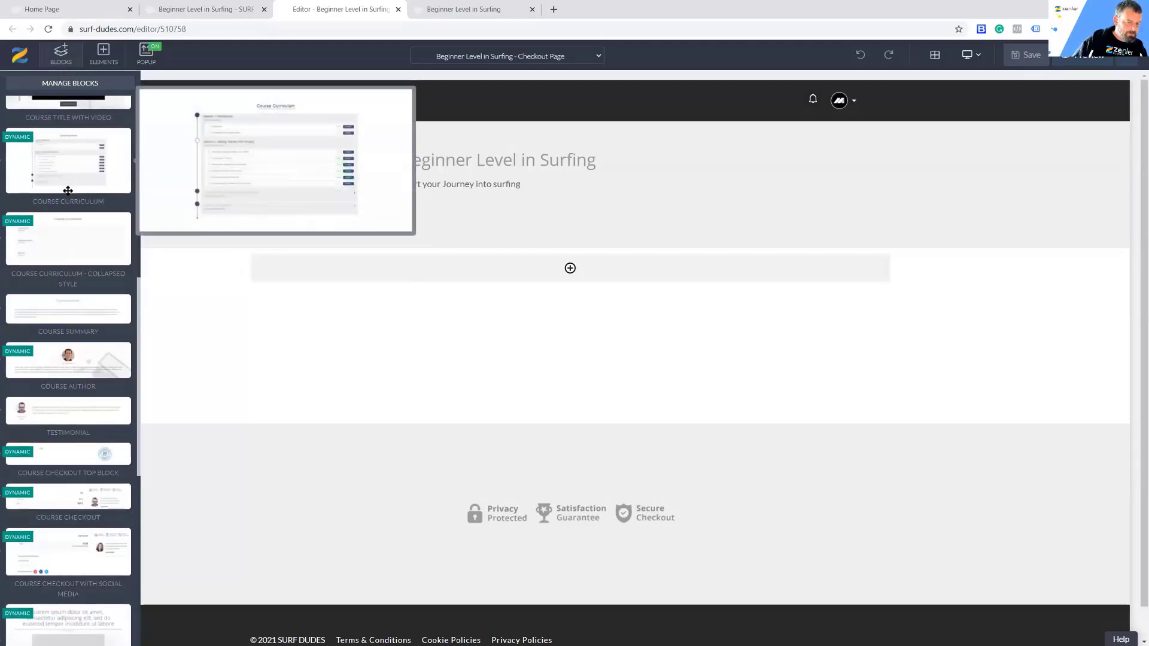
mouse_move(46, 495)
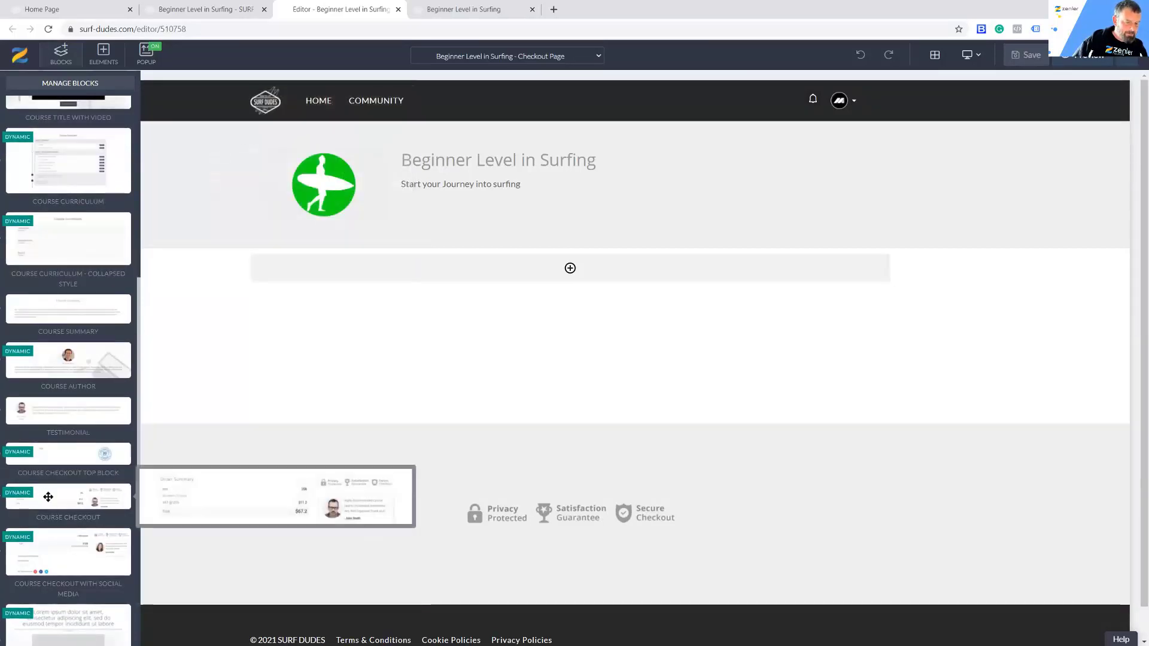
mouse_move(69, 560)
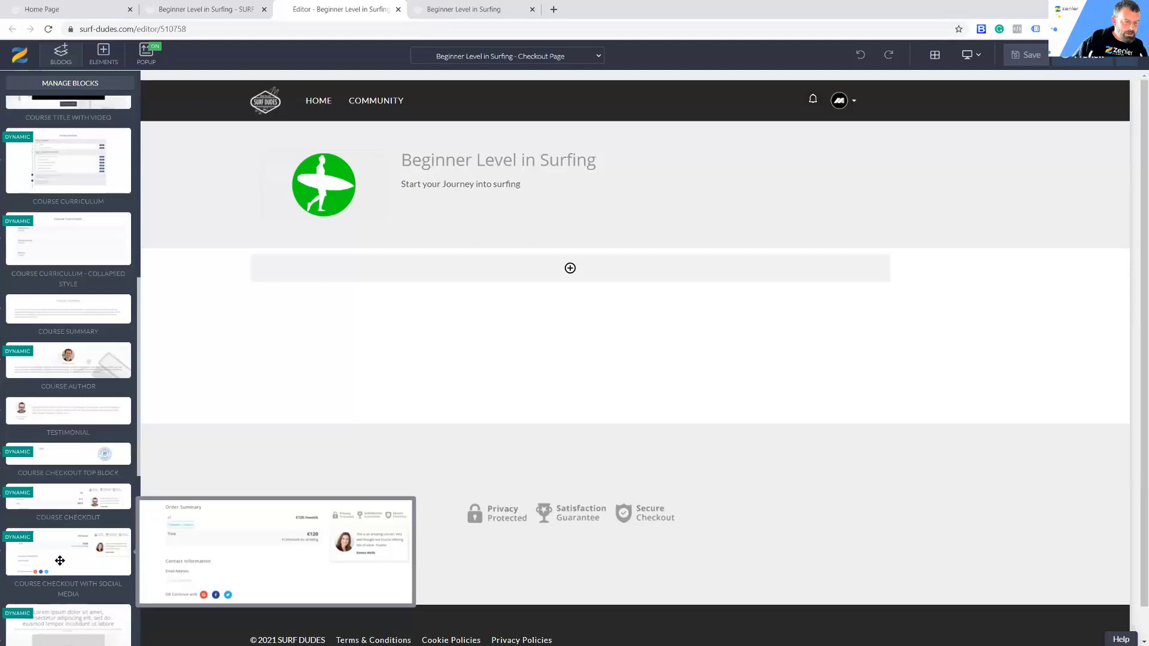
drag(60, 560, 533, 303)
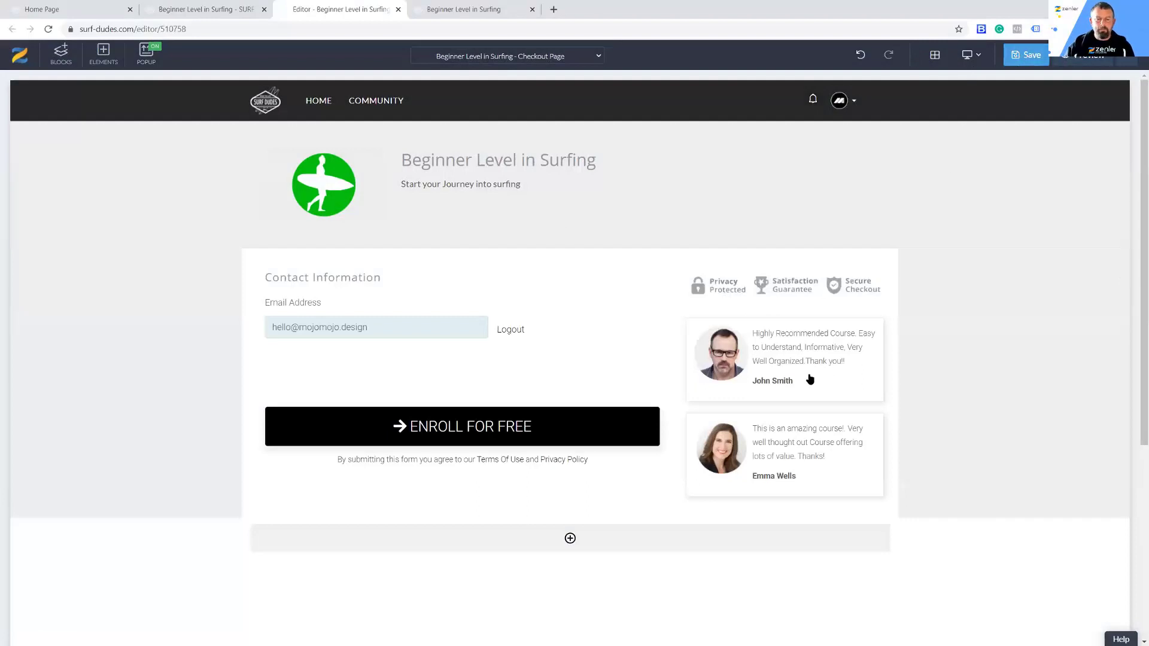
key(ctrl+s)
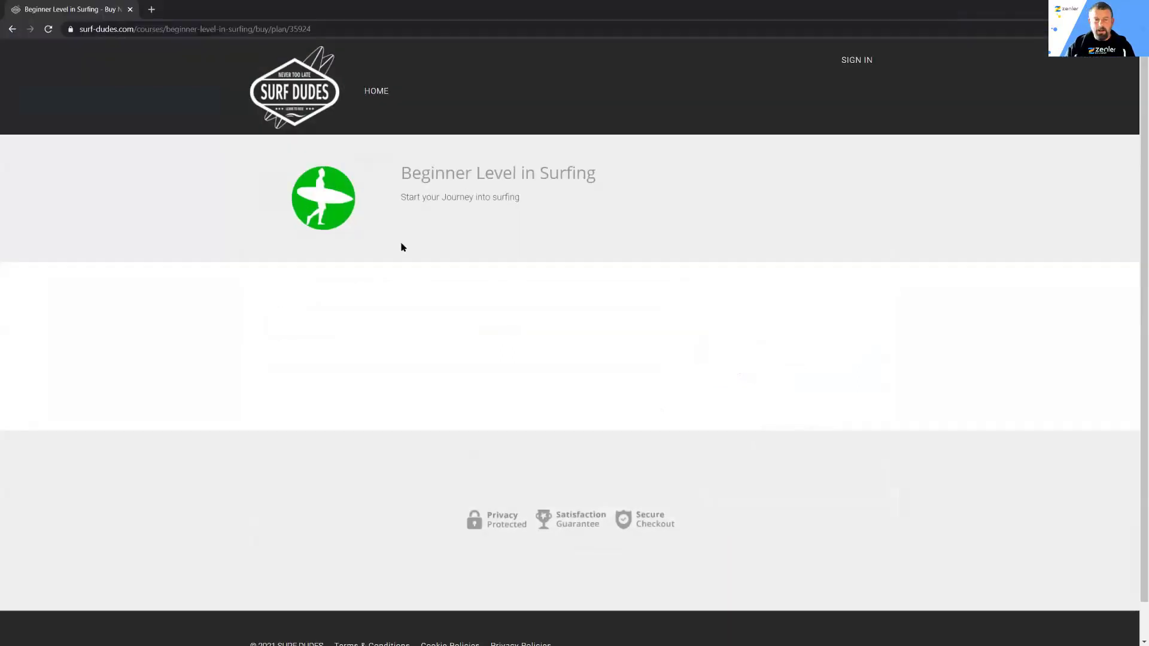
Step: Reopen the free plan's checkout from the visitor's course page, examine its enrollment form, and return to the checkout page editor
click(13, 29)
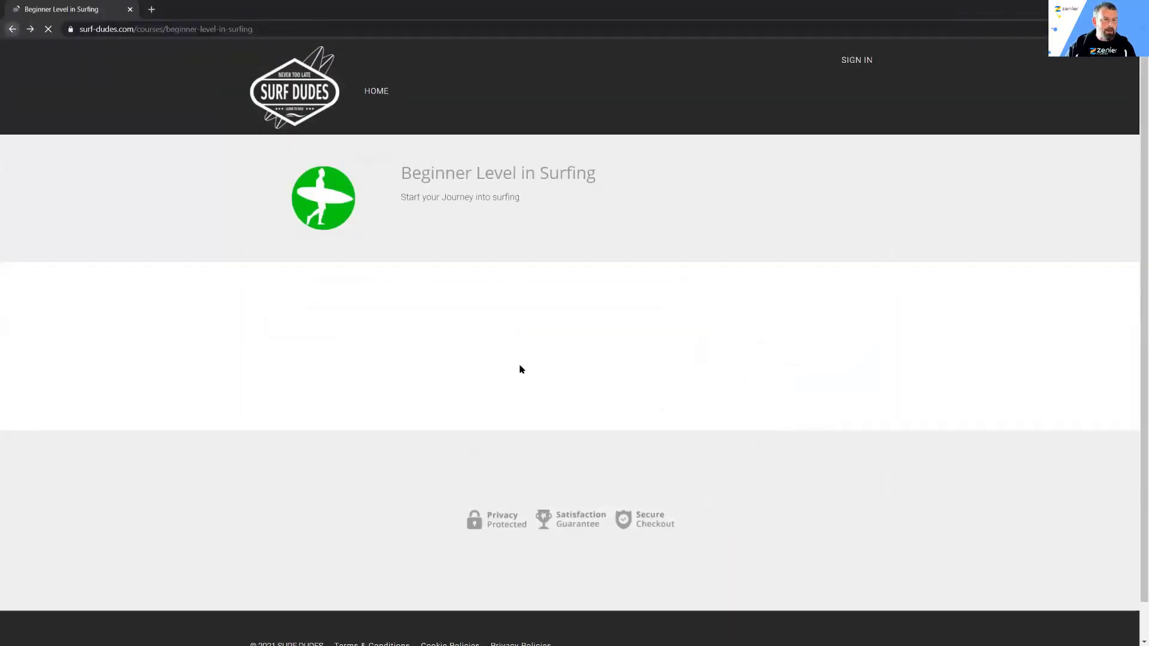
click(559, 443)
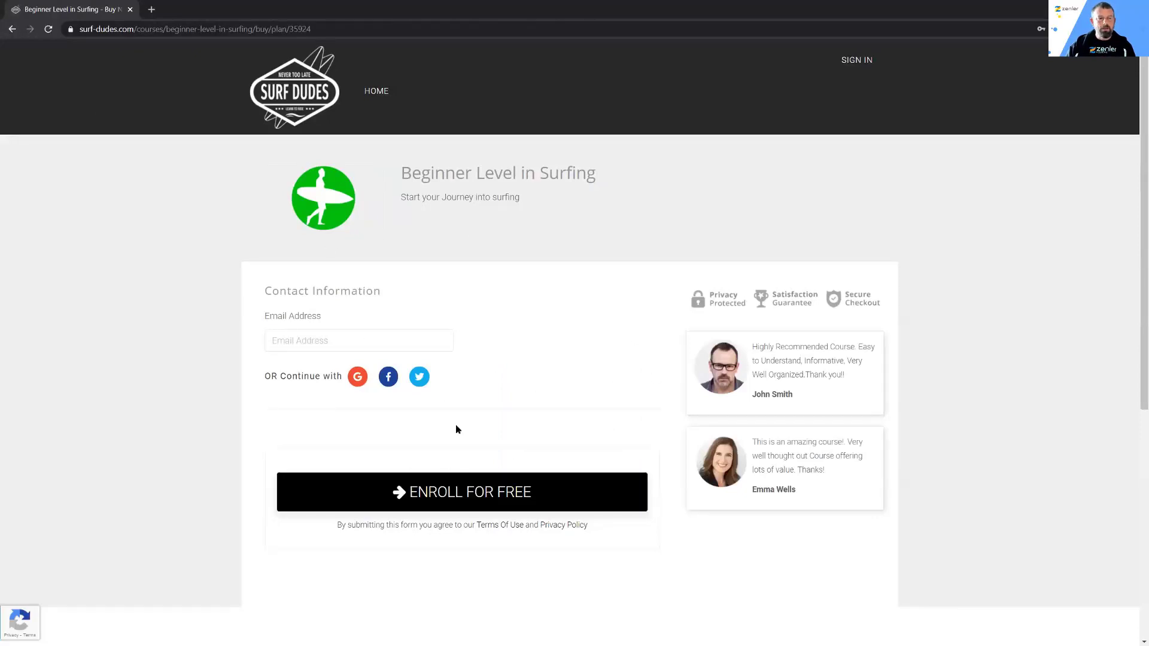
click(12, 30)
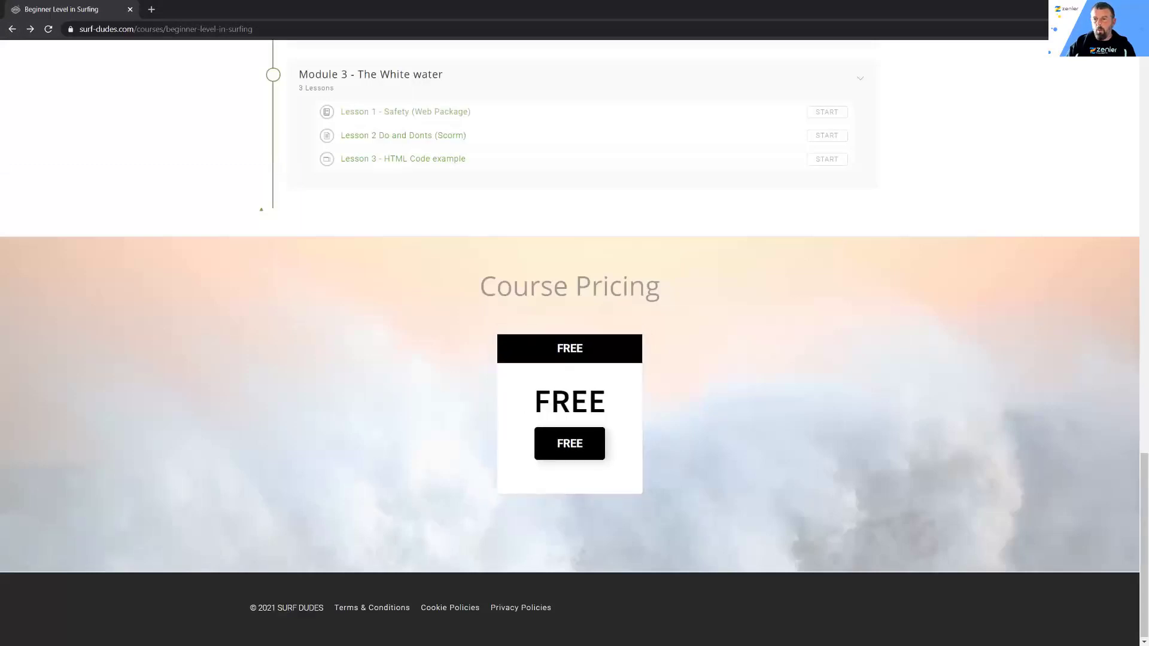
click(1080, 9)
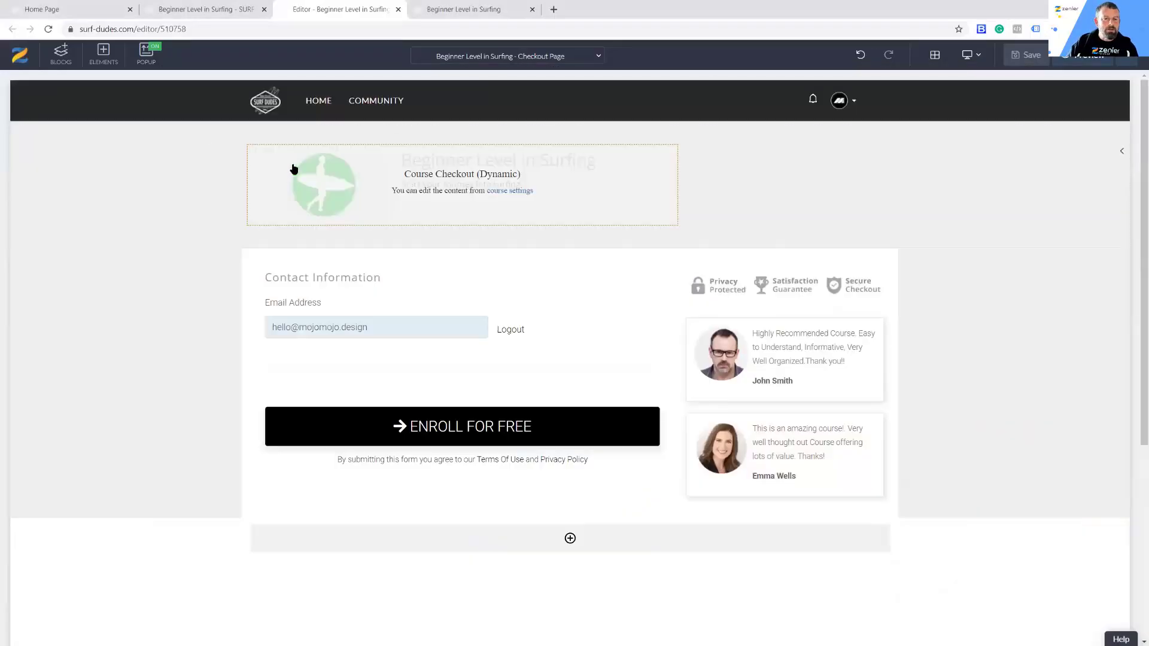
Step: Return to the course administration and close the checkout page editor and the course preview
click(234, 10)
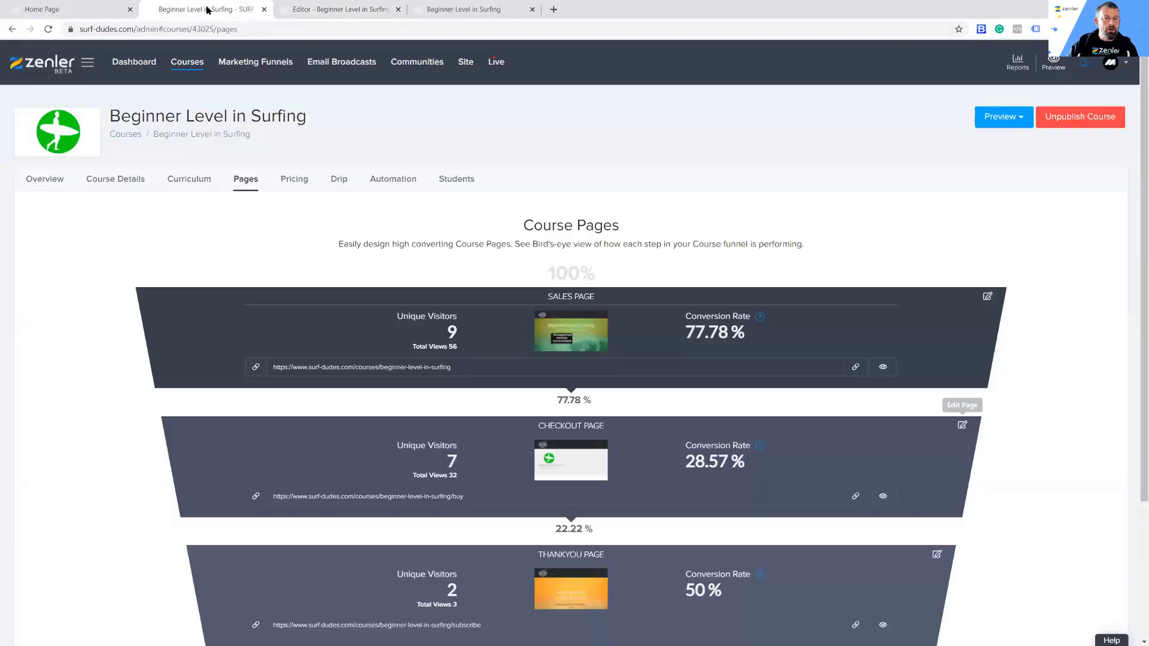
click(398, 9)
click(398, 9)
Step: Start a new One Time Purchase pricing plan for the course and set its price to 50 GBP
click(293, 179)
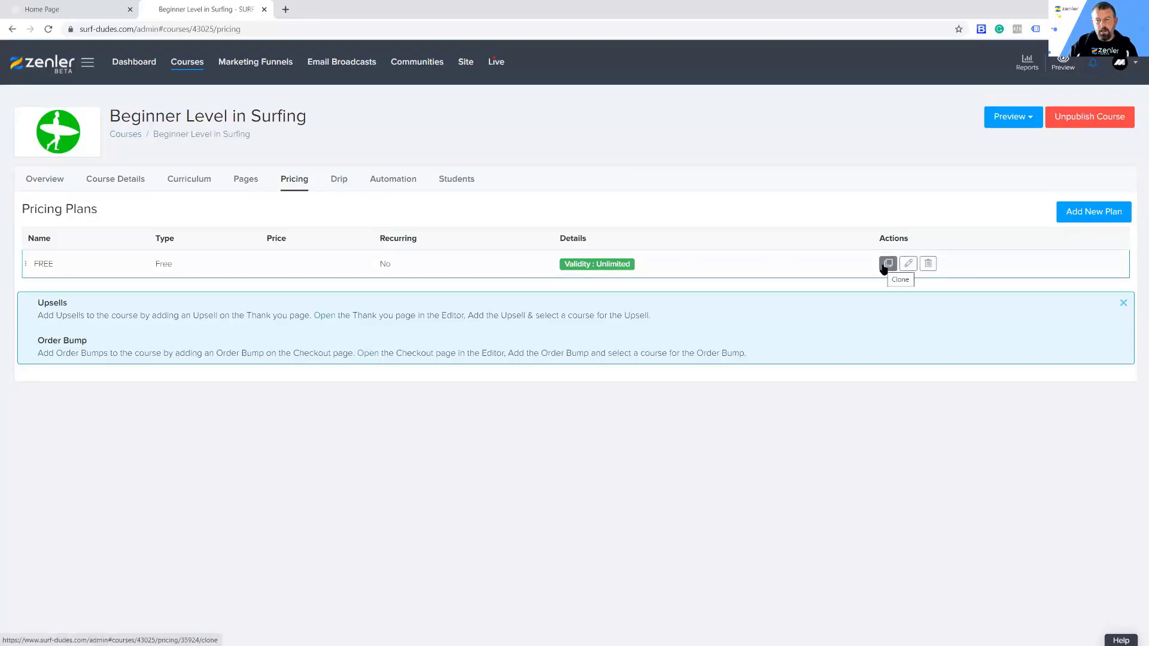
click(1061, 217)
click(419, 339)
click(1070, 566)
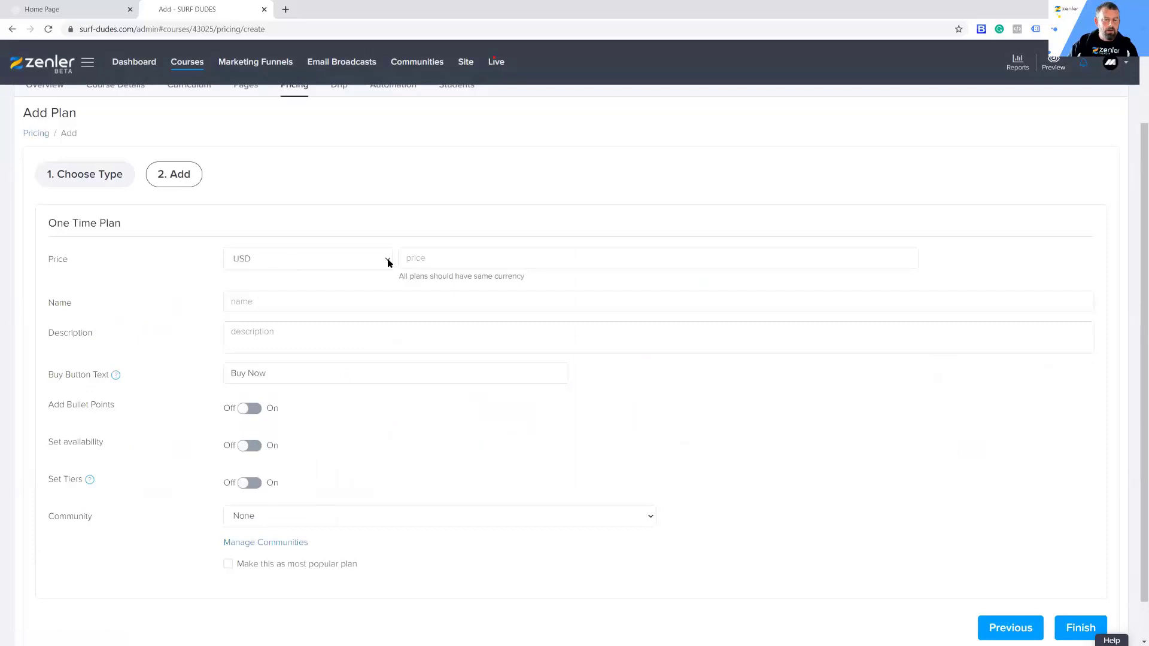
click(387, 262)
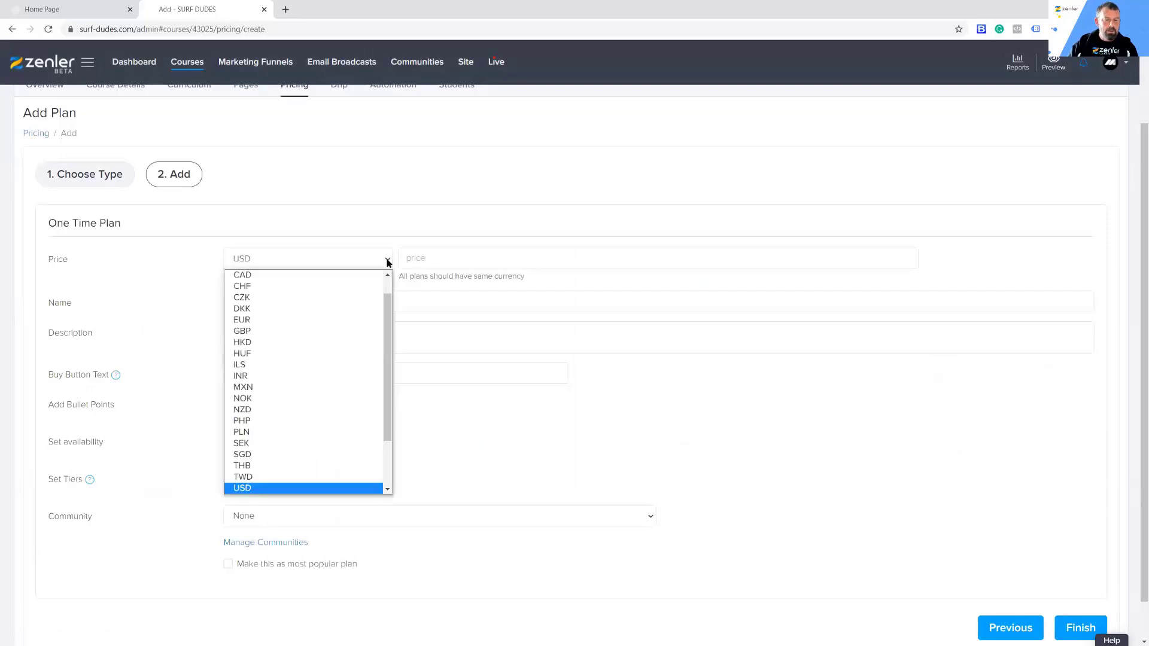
click(258, 330)
click(430, 258)
text(50)
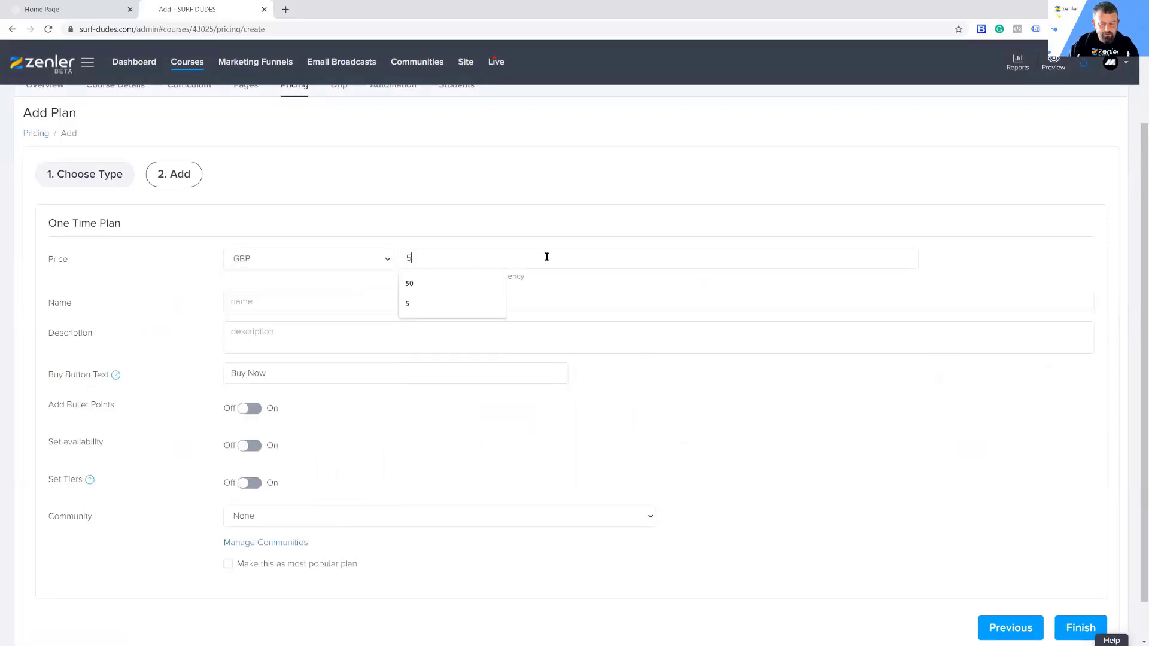
Step: Name the one-time plan "ONE TIME PAYMENT" and save it with the other settings at their defaults
click(250, 302)
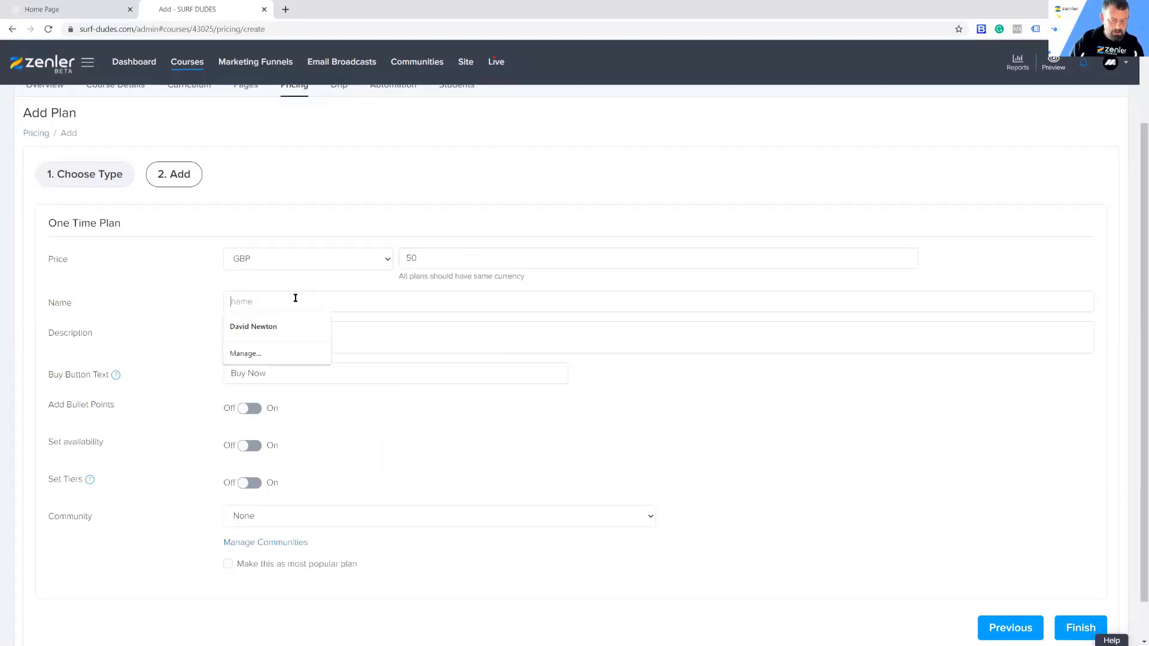
text(ONE TIM)
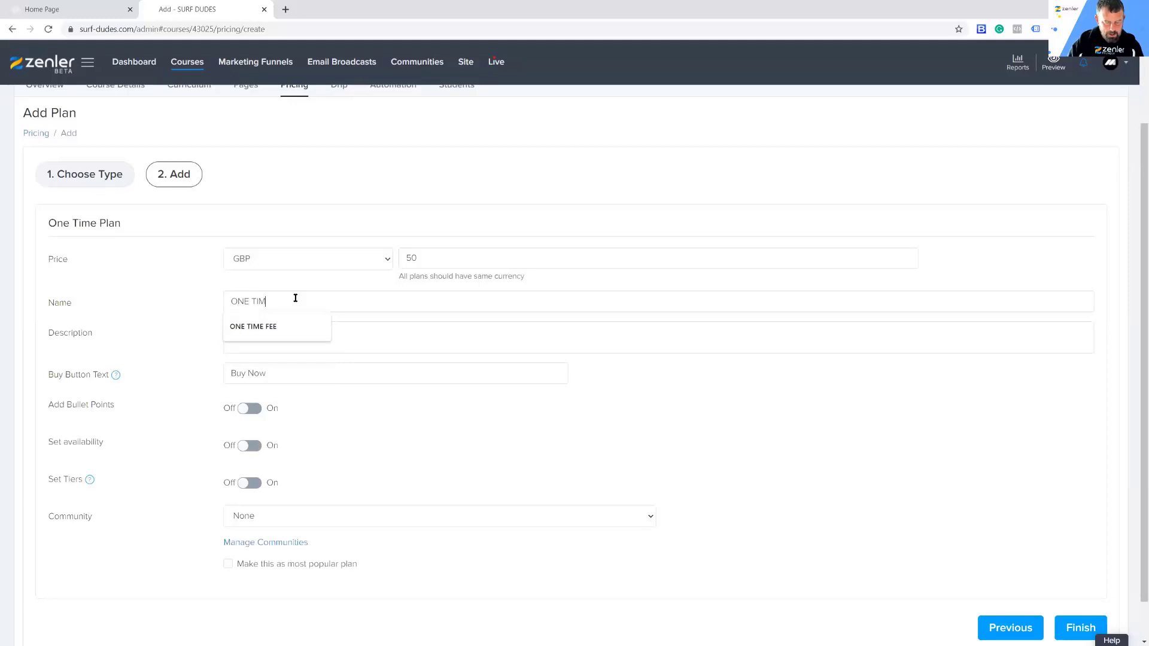
text(E PAYMENT)
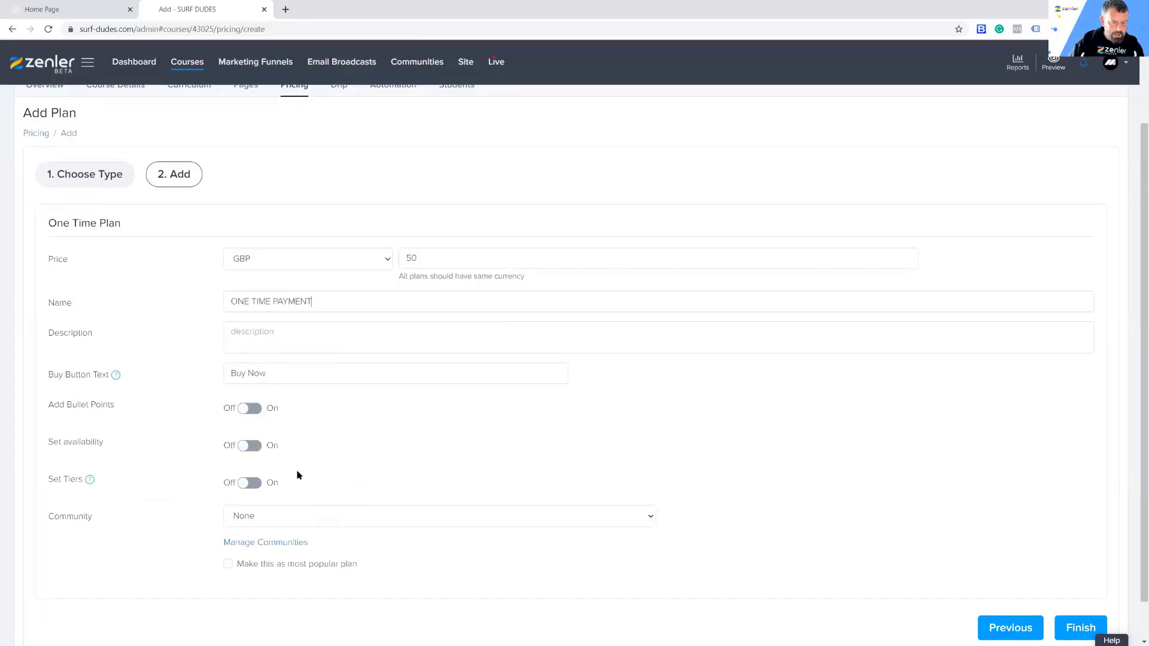
click(1070, 628)
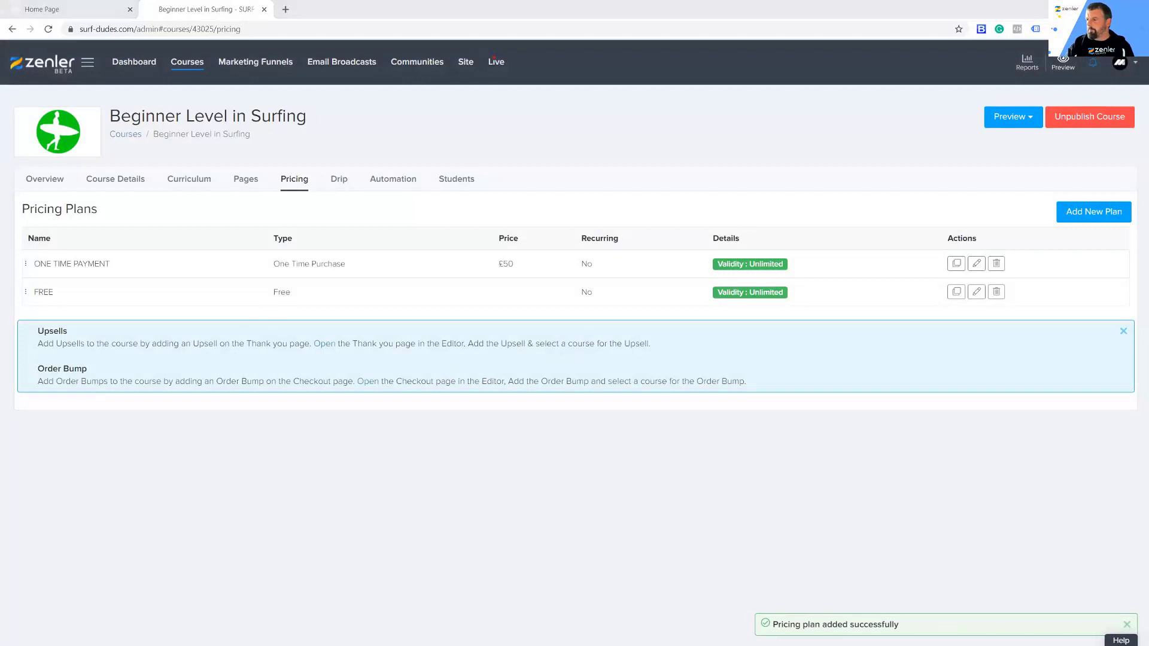
Step: Reload the visitor's course page, open the one-time payment checkout, and compare its pricing options by switching to FREE and back to ONE TIME PAYMENT
key(alt+Tab)
click(49, 30)
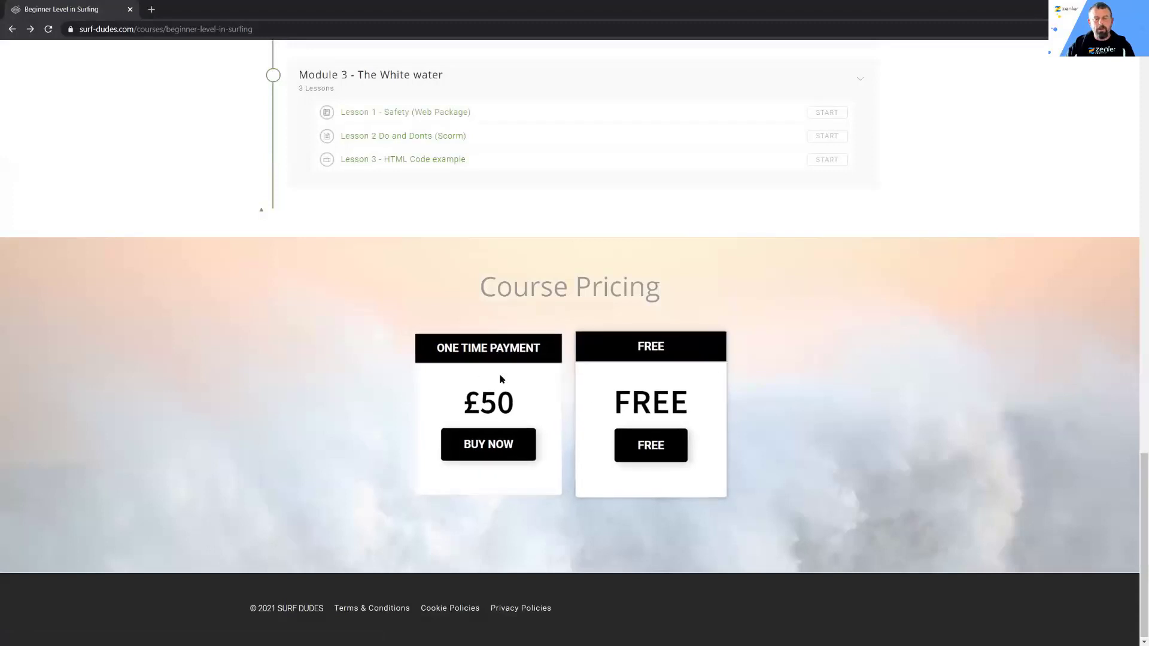
click(500, 450)
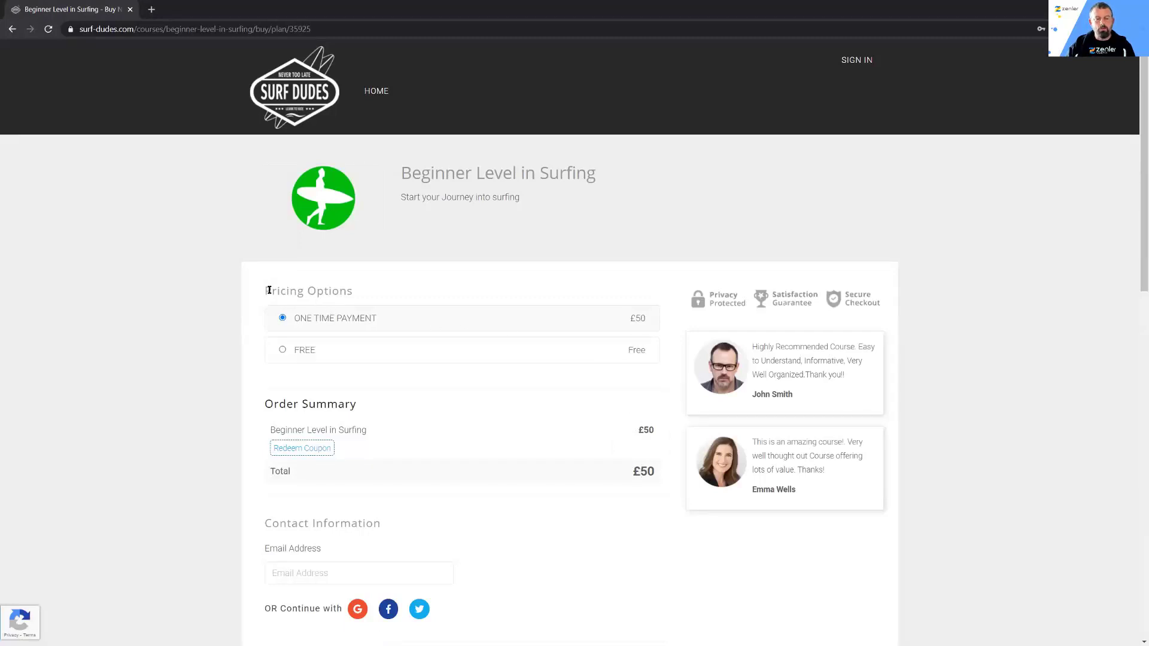
drag(269, 290, 387, 290)
click(282, 349)
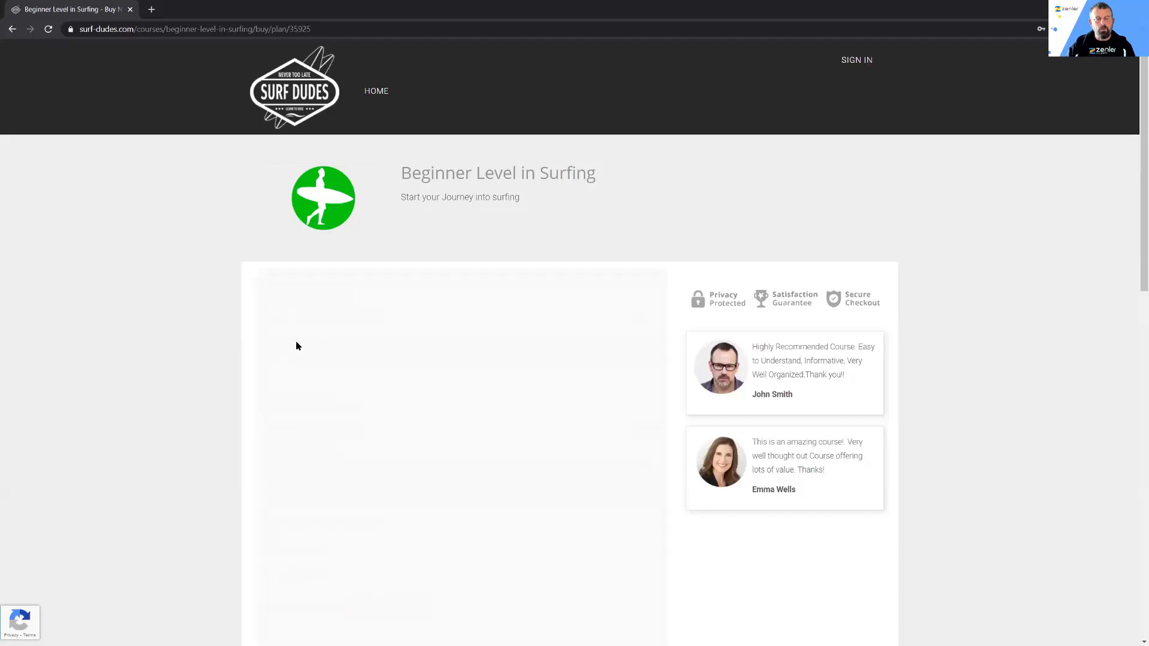
click(283, 318)
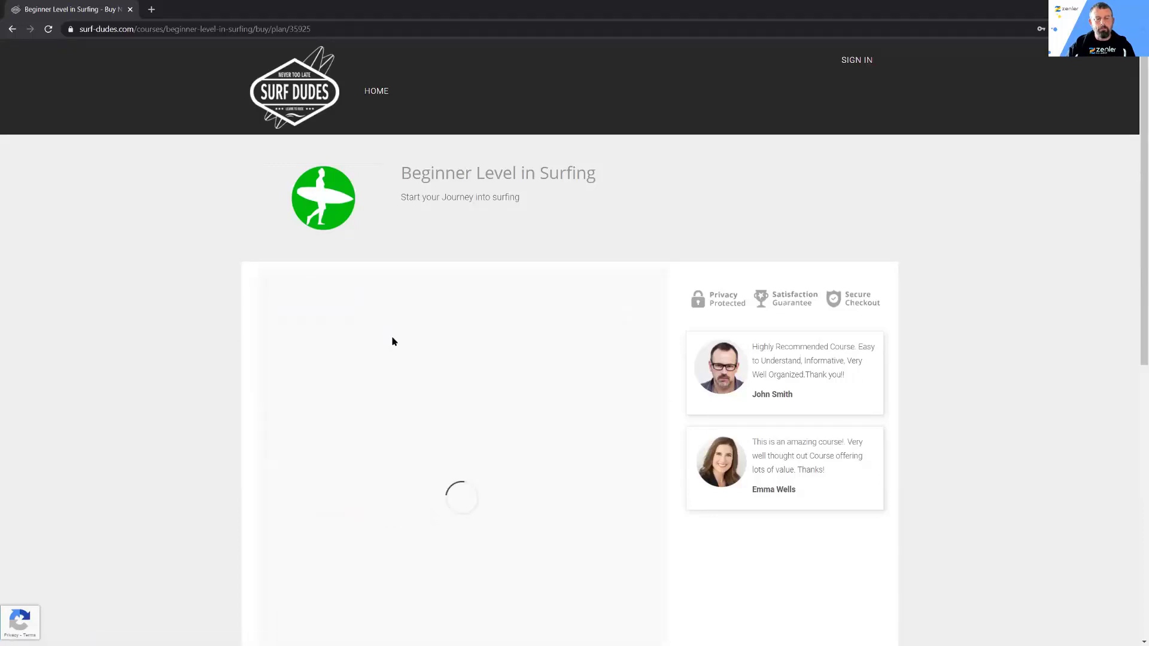
scroll(413, 353, down, 1)
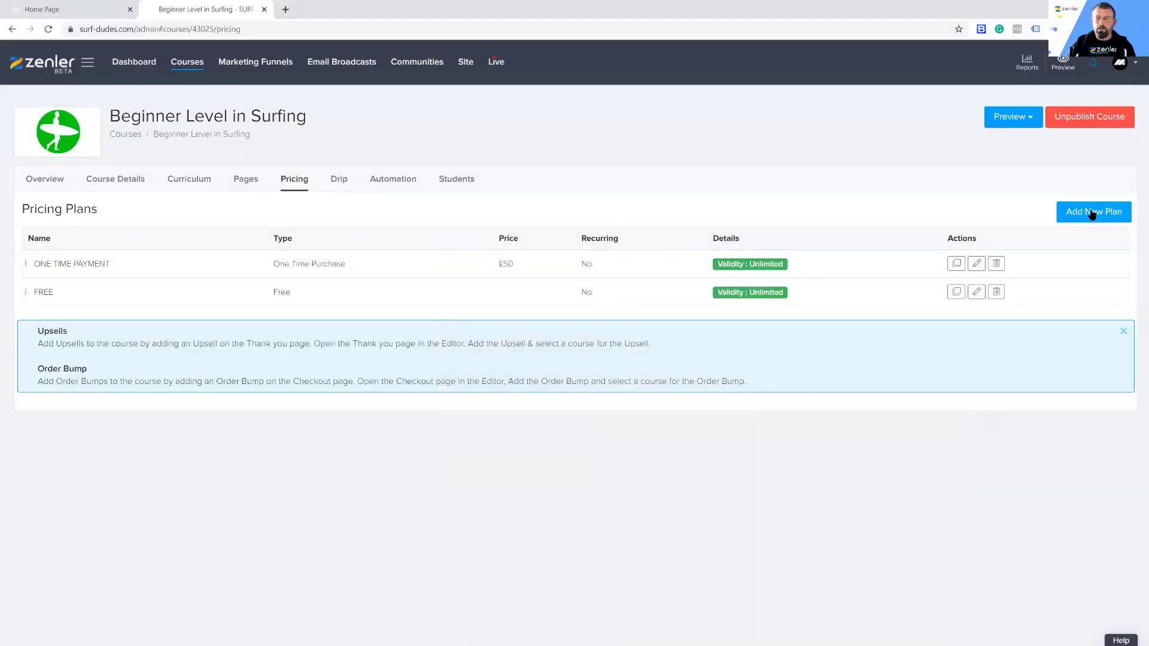
Step: Return to the course administration's pricing plans, start a new Subscription plan and set its price to 5 GBP
click(1094, 213)
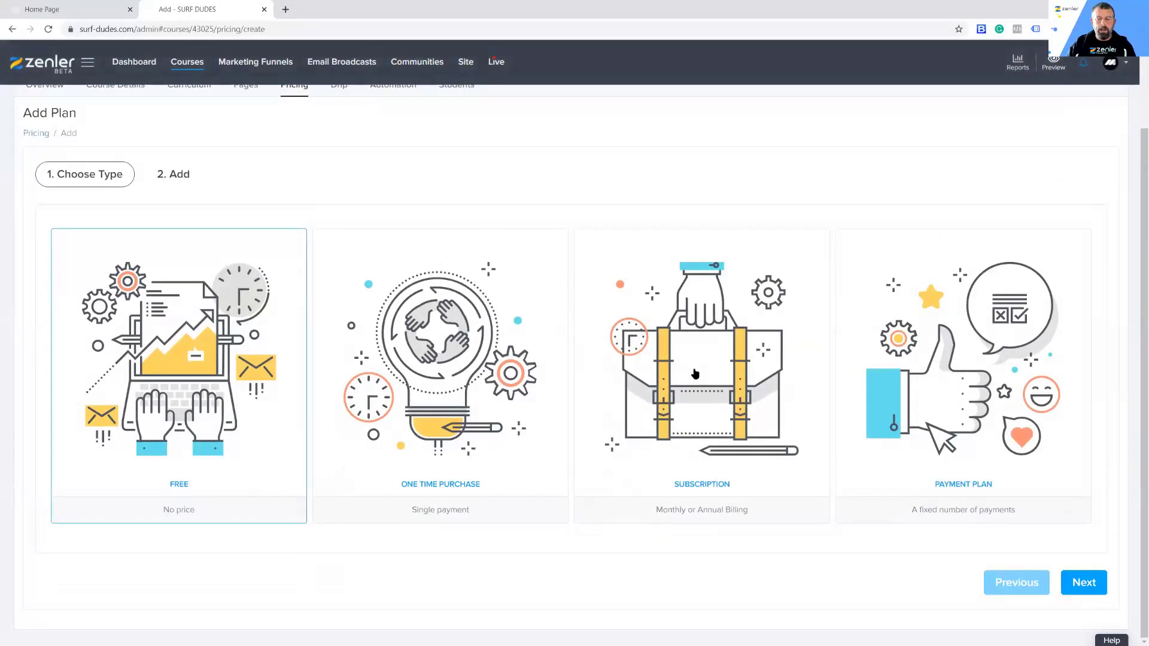
click(675, 361)
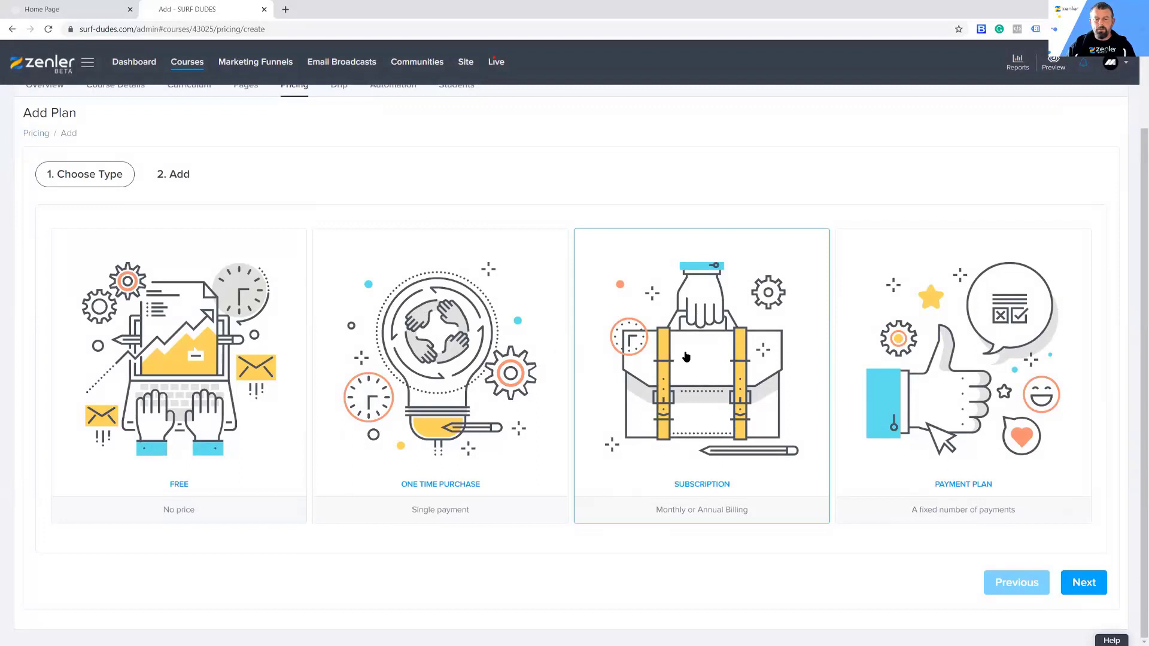
click(1082, 582)
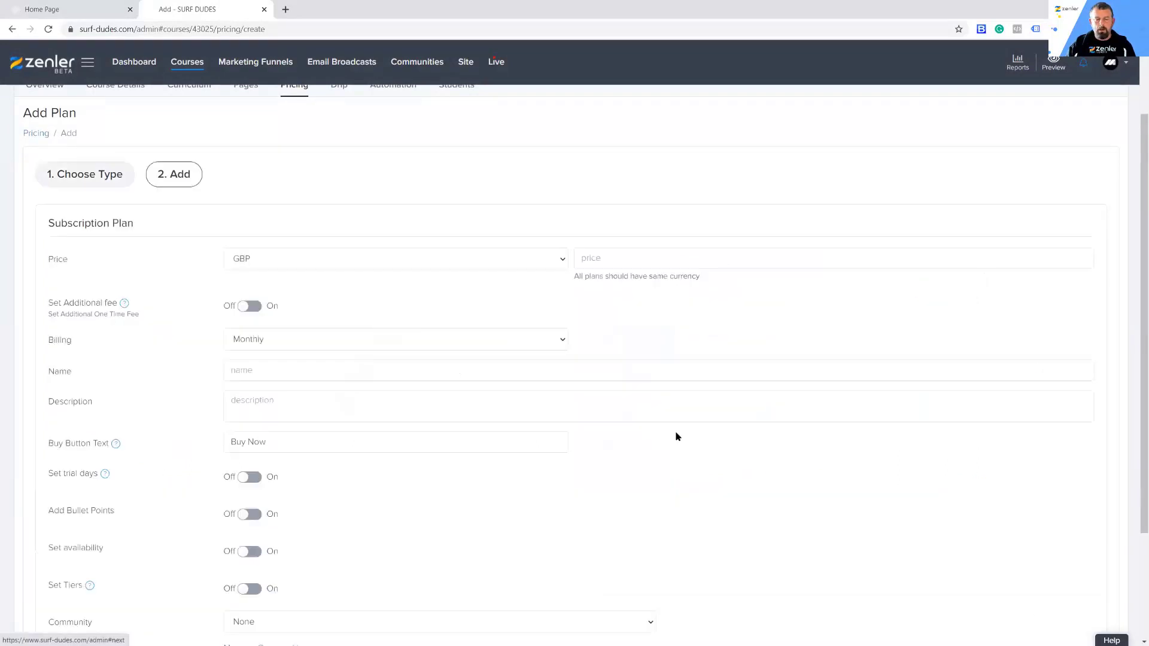
click(591, 258)
text(5)
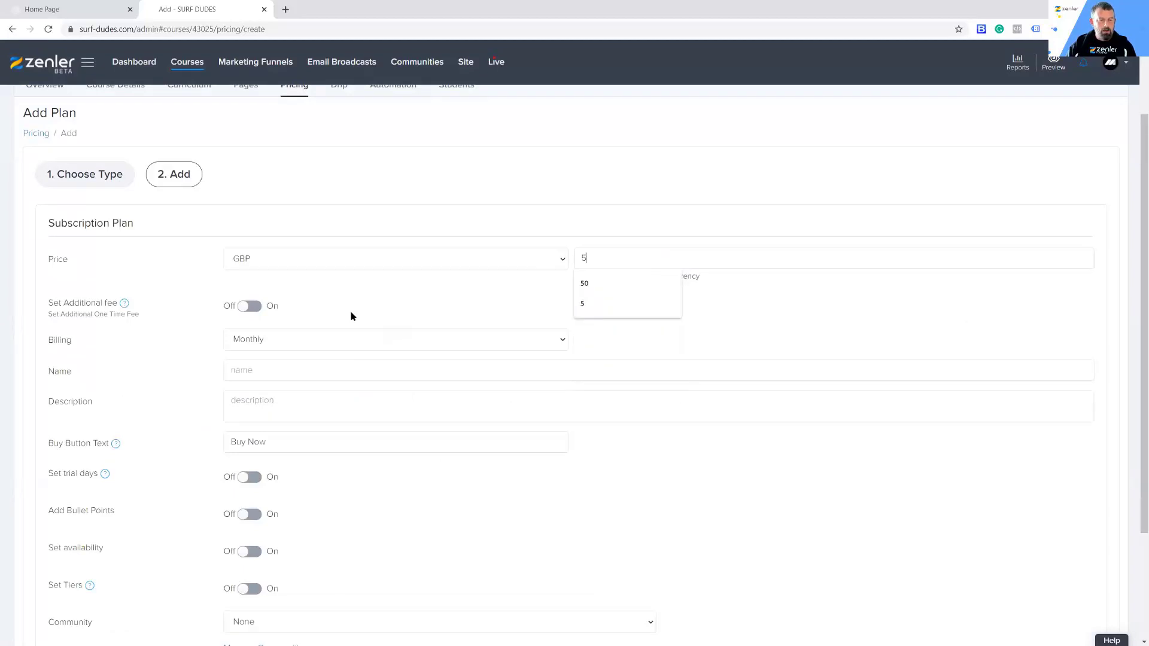
click(351, 295)
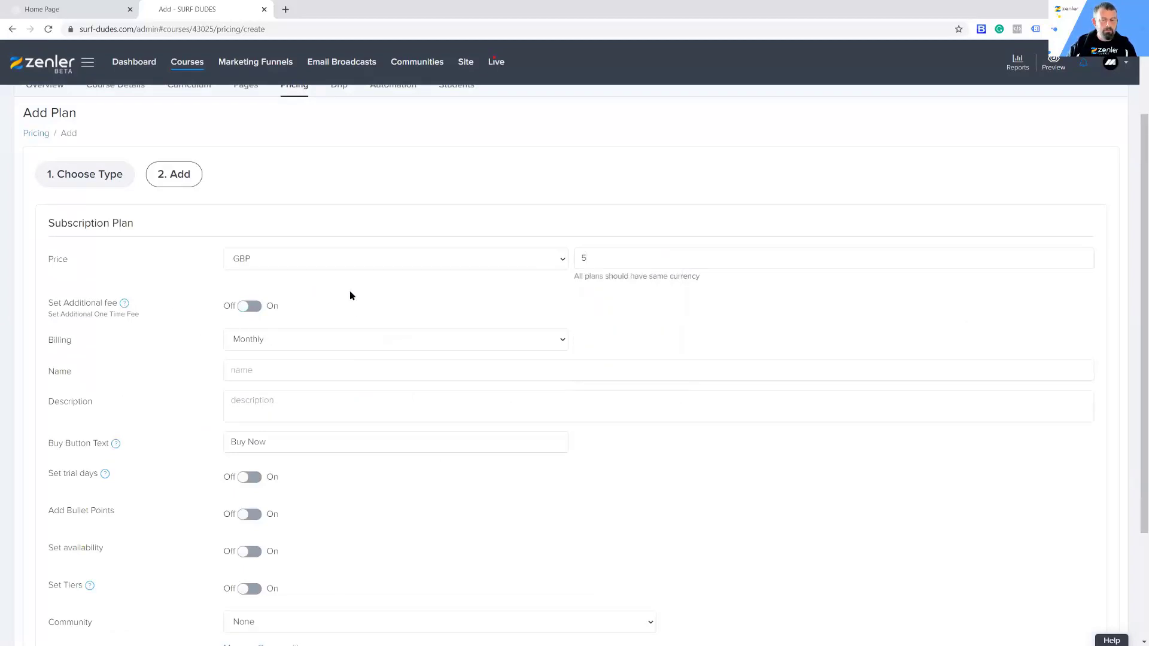
Step: Name the subscription plan "SUBSCRIPTION"
click(264, 370)
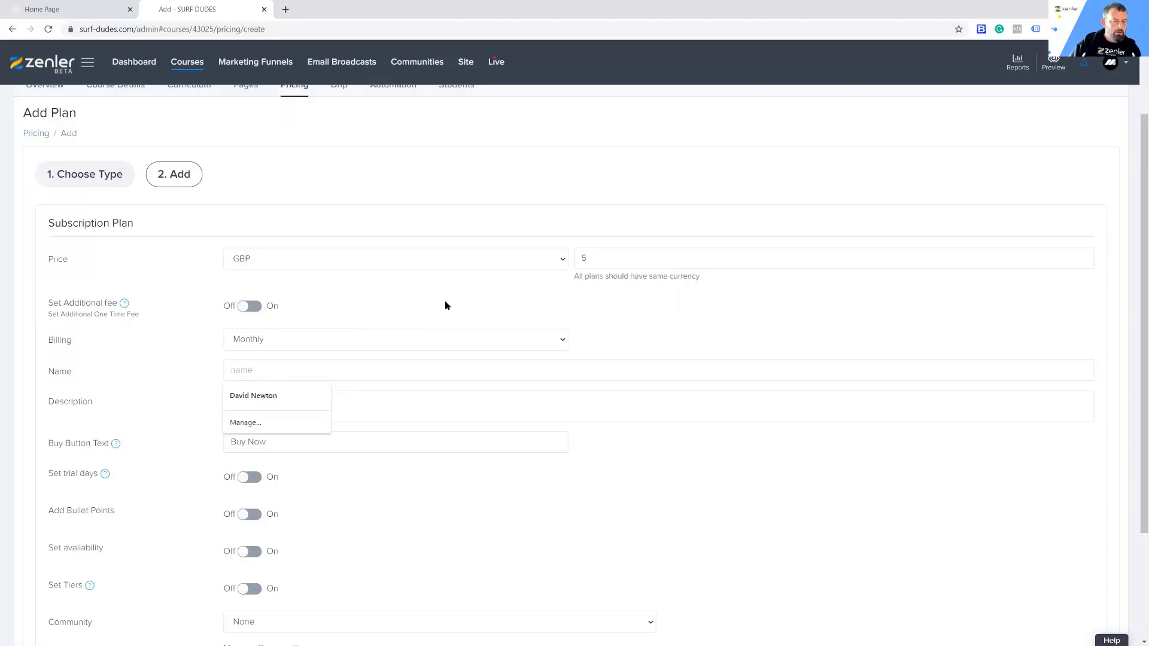
text(SU)
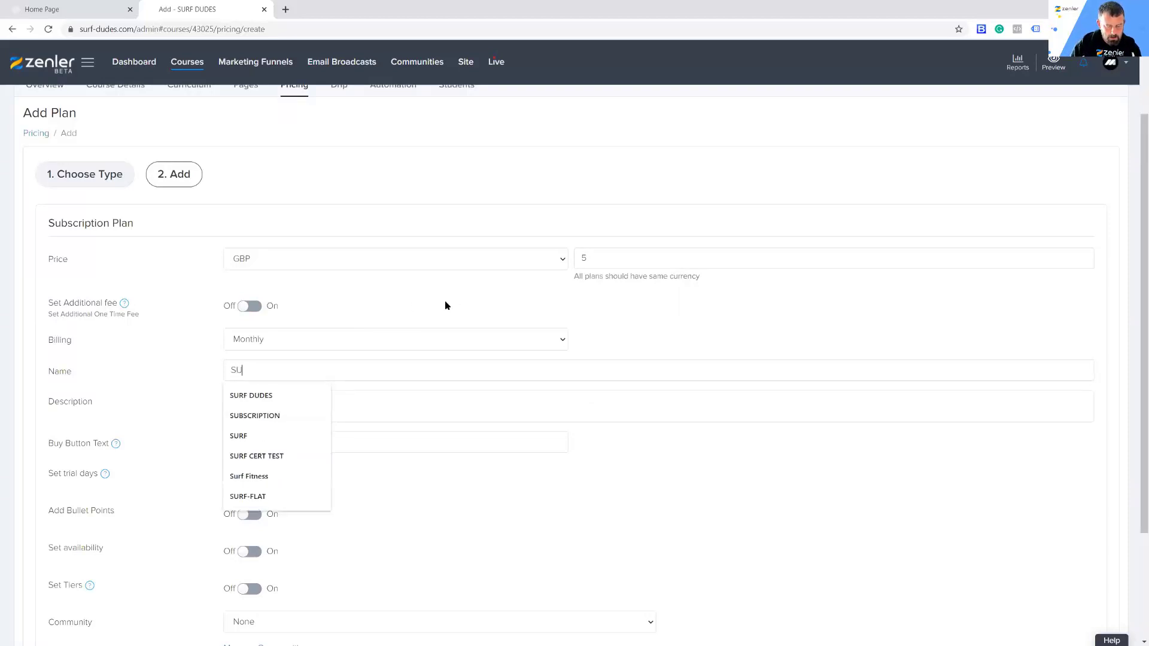
text(BSCRIPTION)
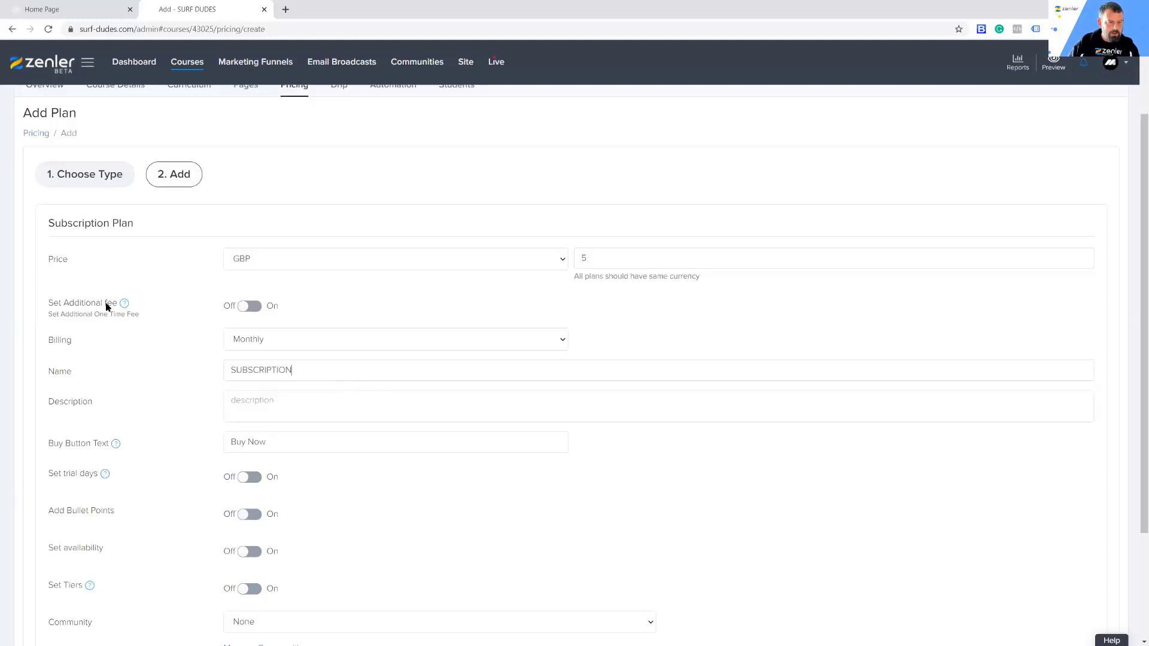
Step: Enable bullet points for the plan, title them "FEATURES" and enter "Learn Pop Up" as the first bullet point
scroll(359, 419, down, 1)
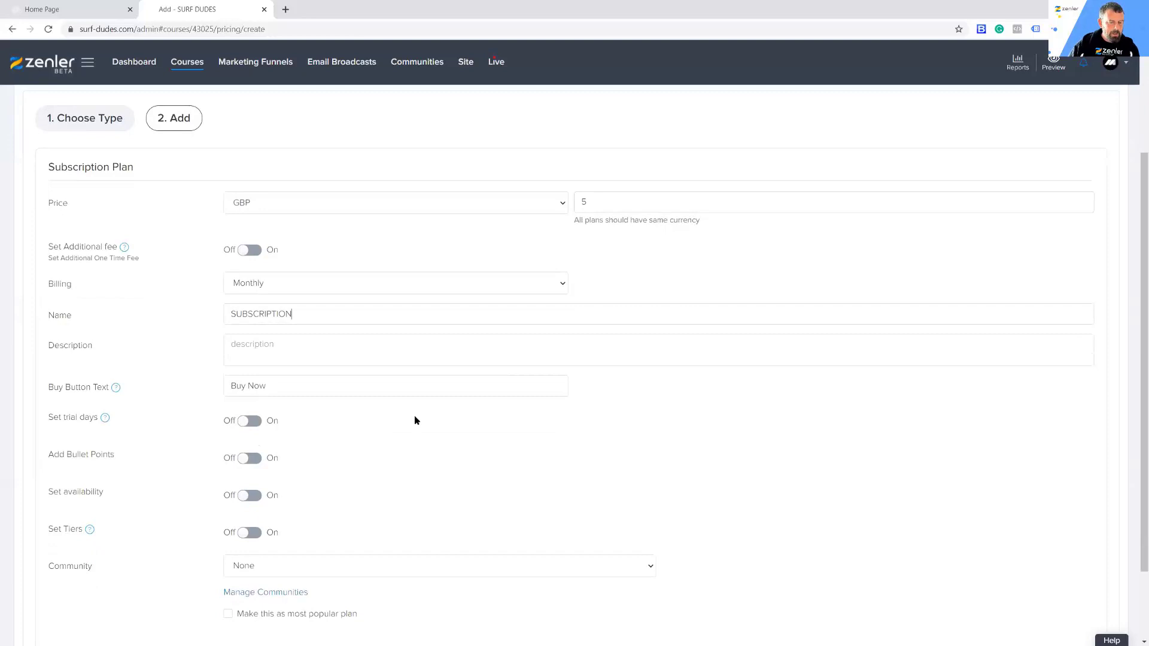
scroll(415, 421, down, 1)
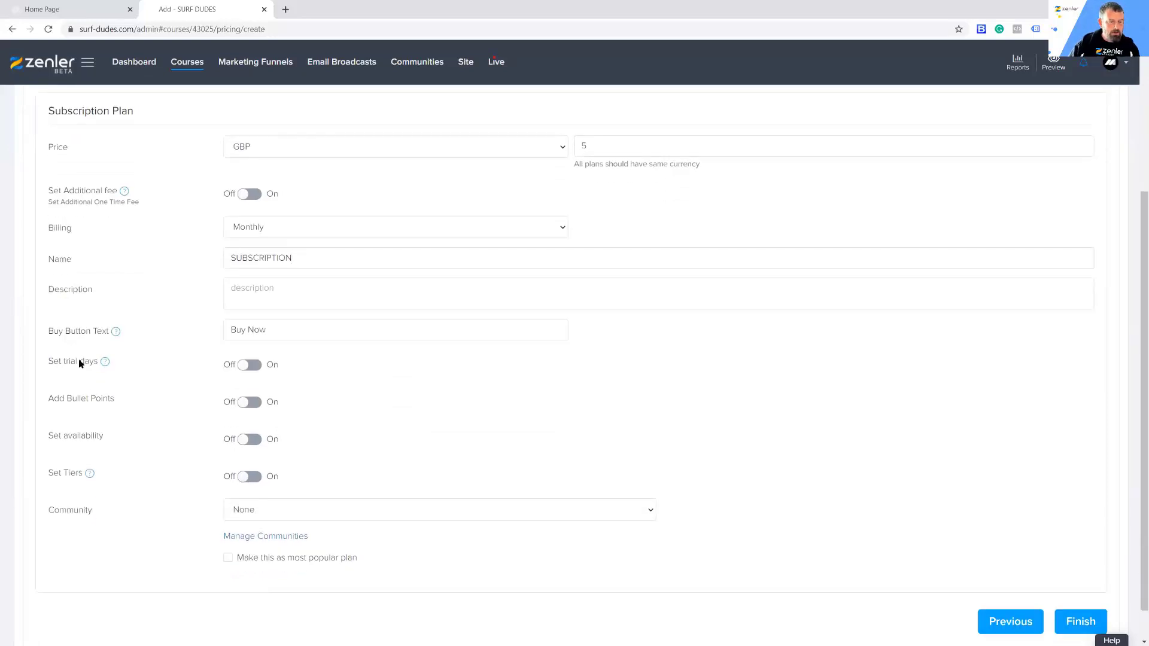
click(253, 402)
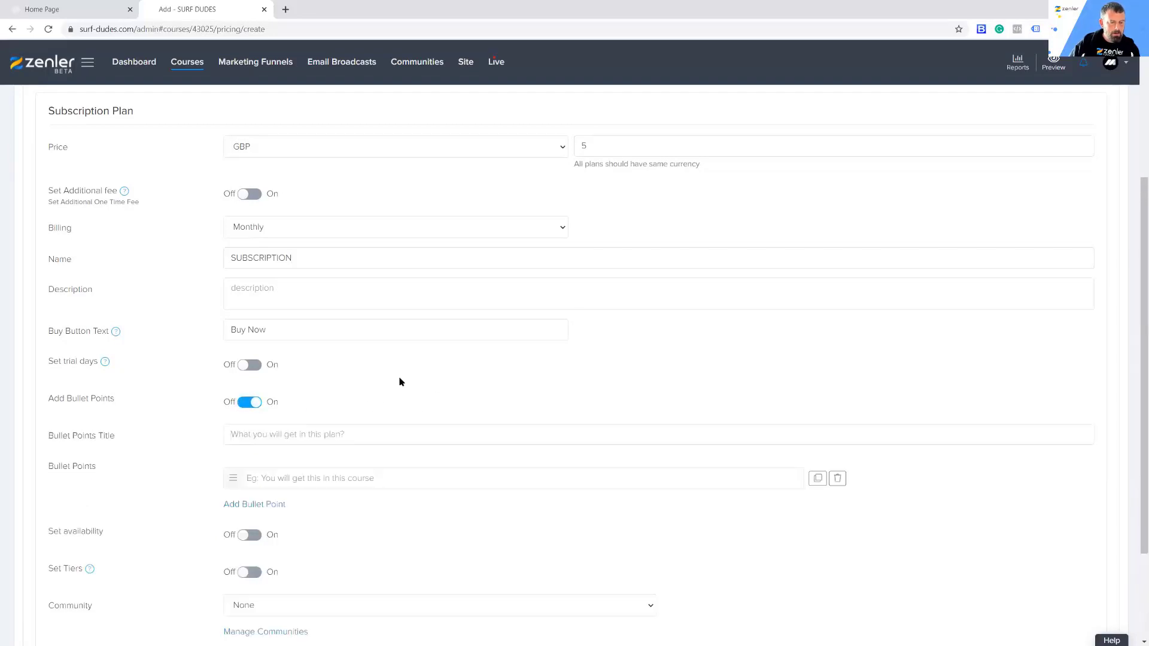
text(FEATURES)
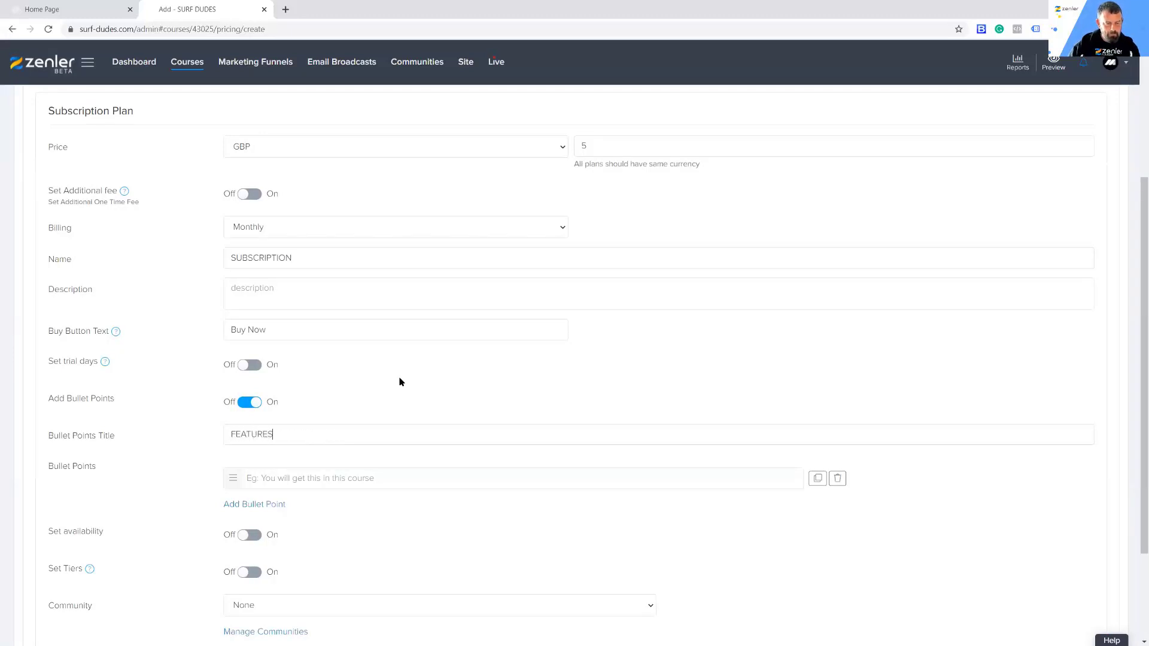
click(280, 477)
text(Learn Pop Up)
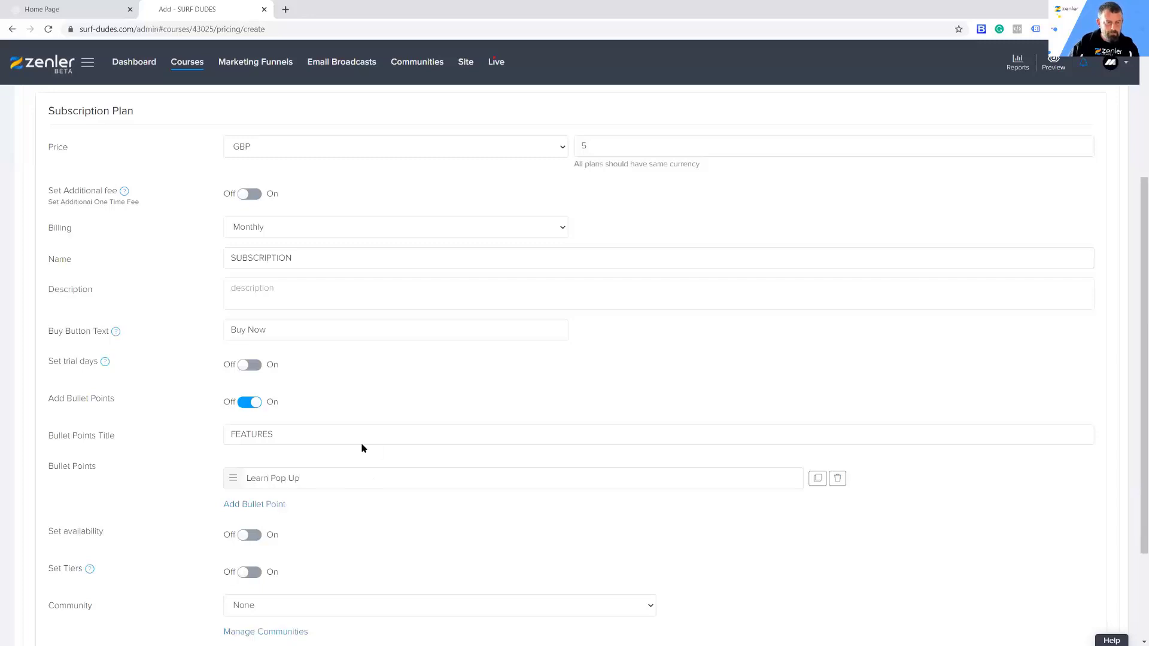
Step: Duplicate the "Learn Pop Up" bullet point and change the copy to "Learn Paddle"
click(817, 478)
triple_click(286, 513)
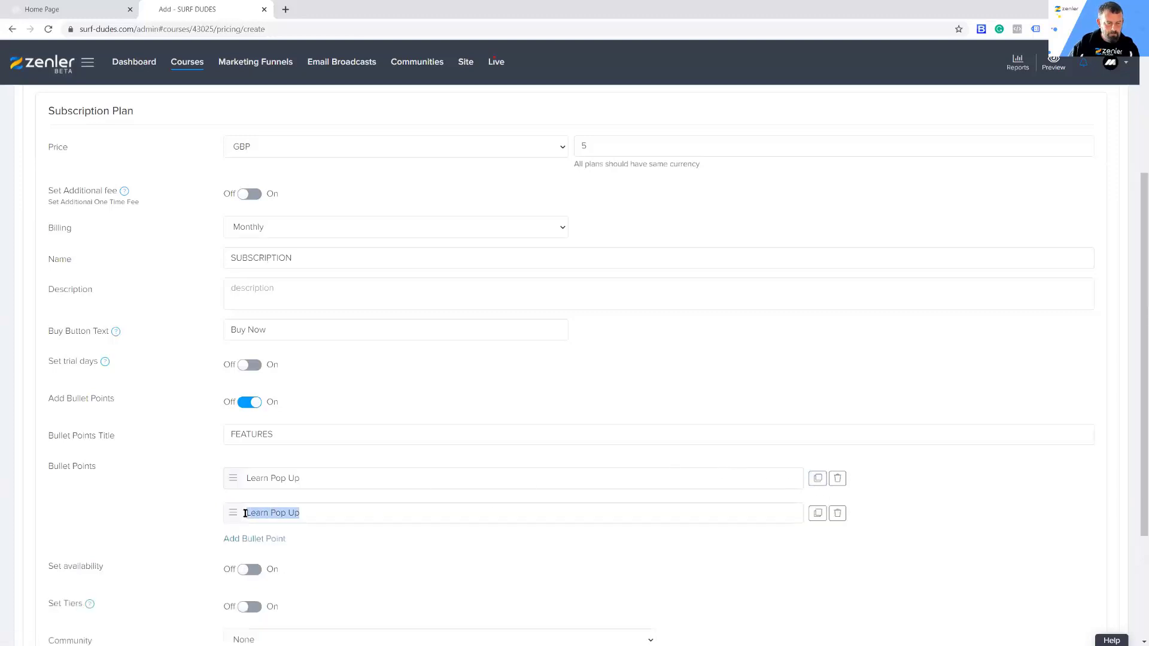
click(310, 514)
key(BackSpace)
key(BackSpace)
key(BackSpace)
key(BackSpace)
key(BackSpace)
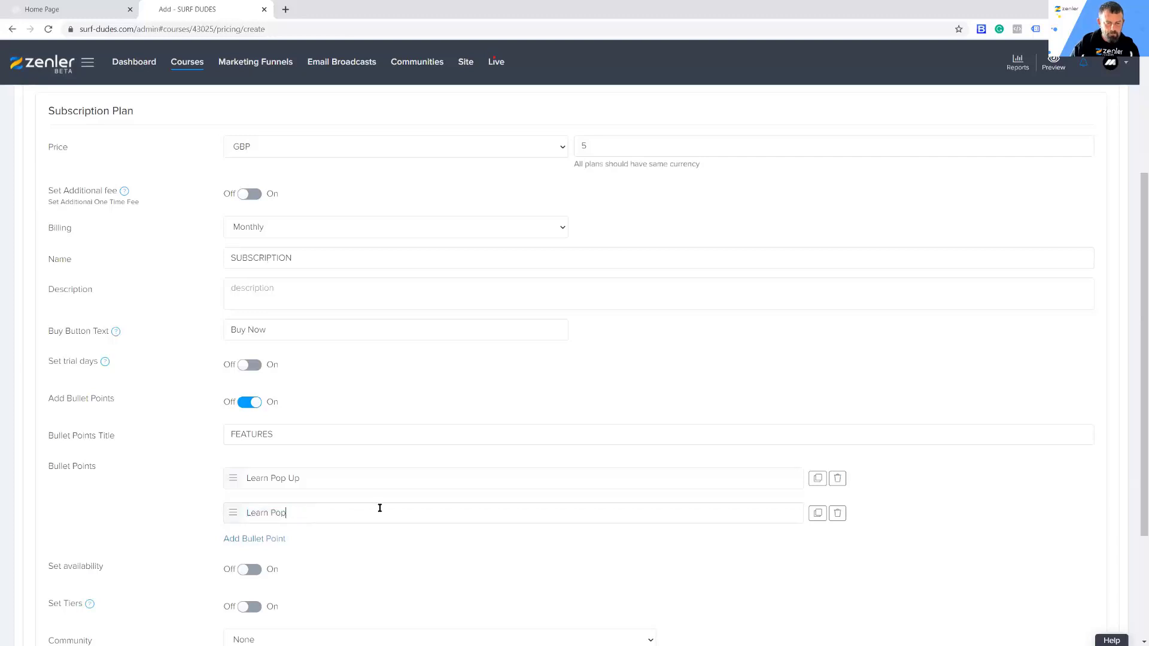
text(addle)
Step: Review the subscription plan's settings and save it with the remaining options at their defaults
scroll(923, 522, down, 3)
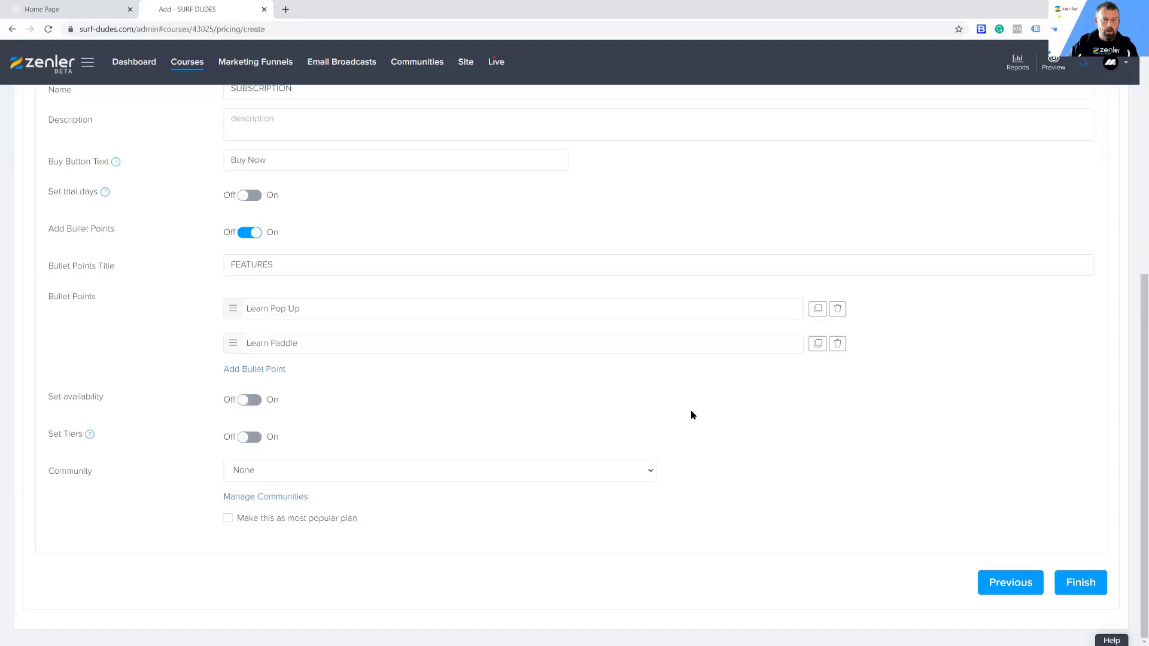
scroll(838, 418, up, 4)
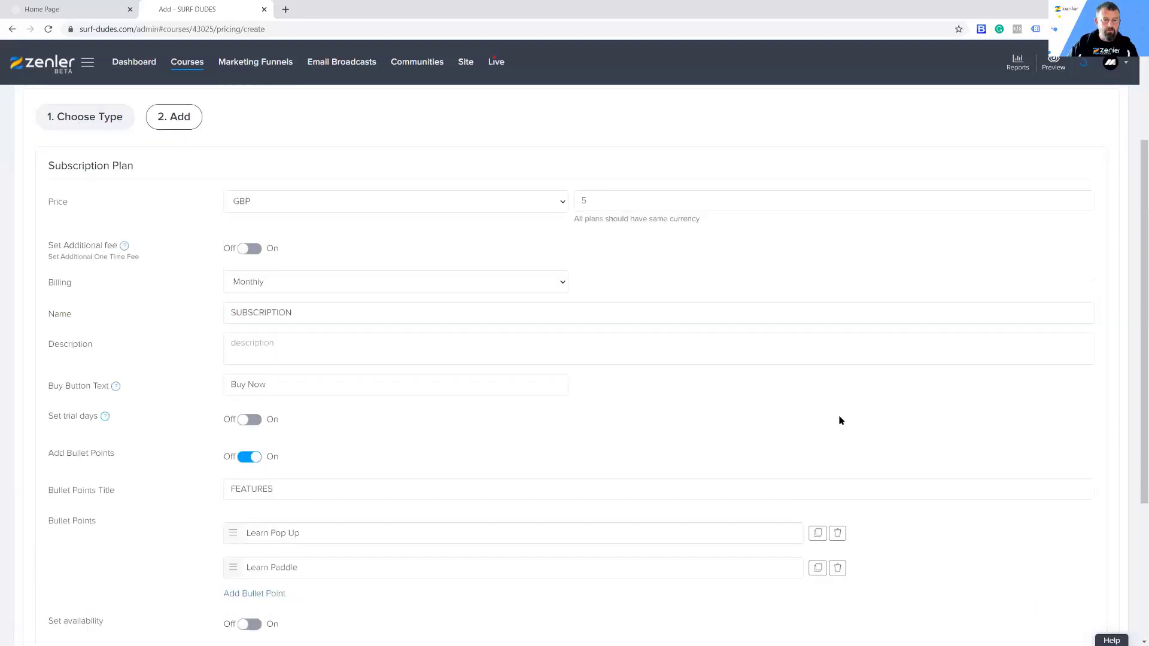
scroll(782, 382, down, 4)
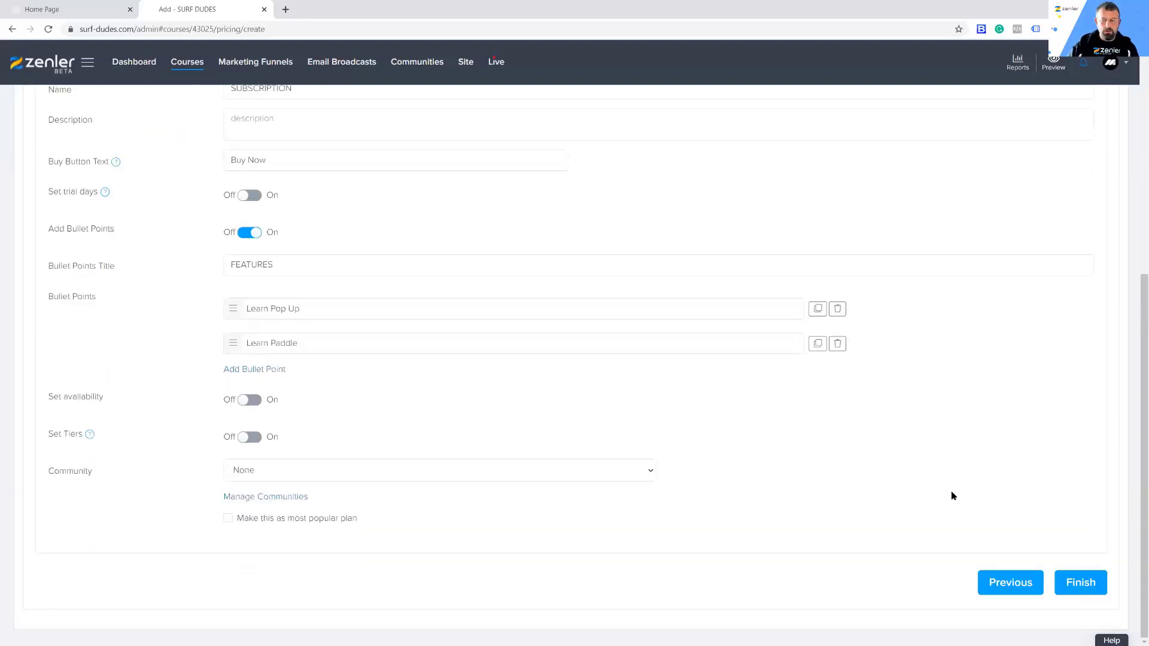
click(1075, 590)
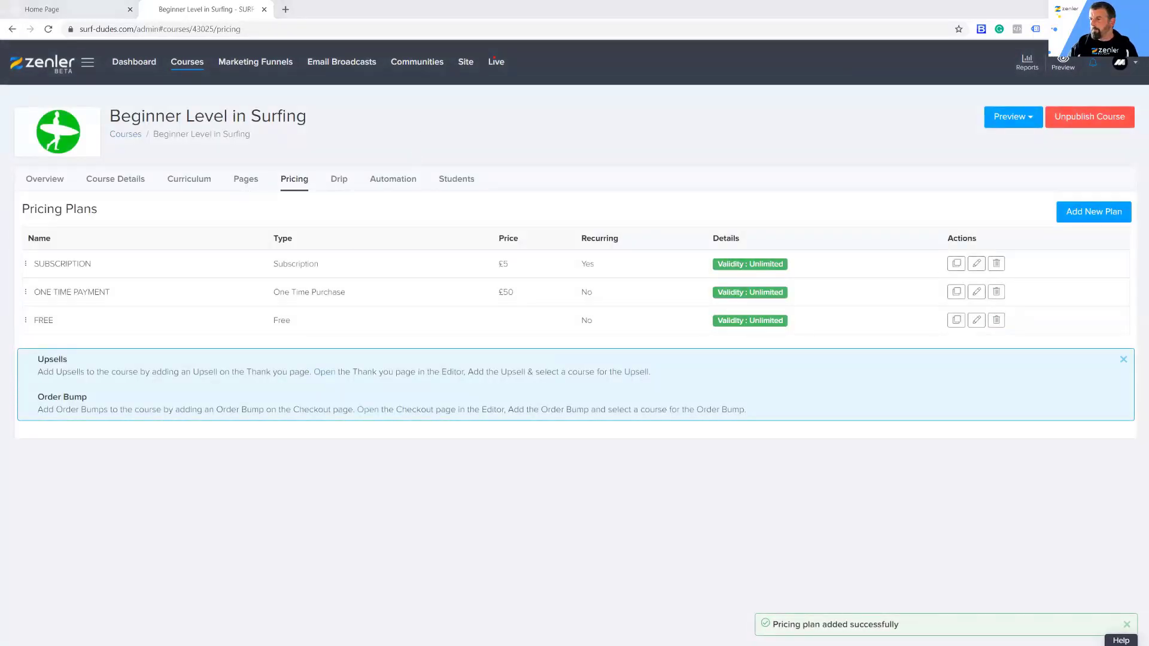
Step: Reload the visitor's course page, open the subscription checkout from Course Pricing, and examine its pricing options, features and order summary
key(alt+Tab)
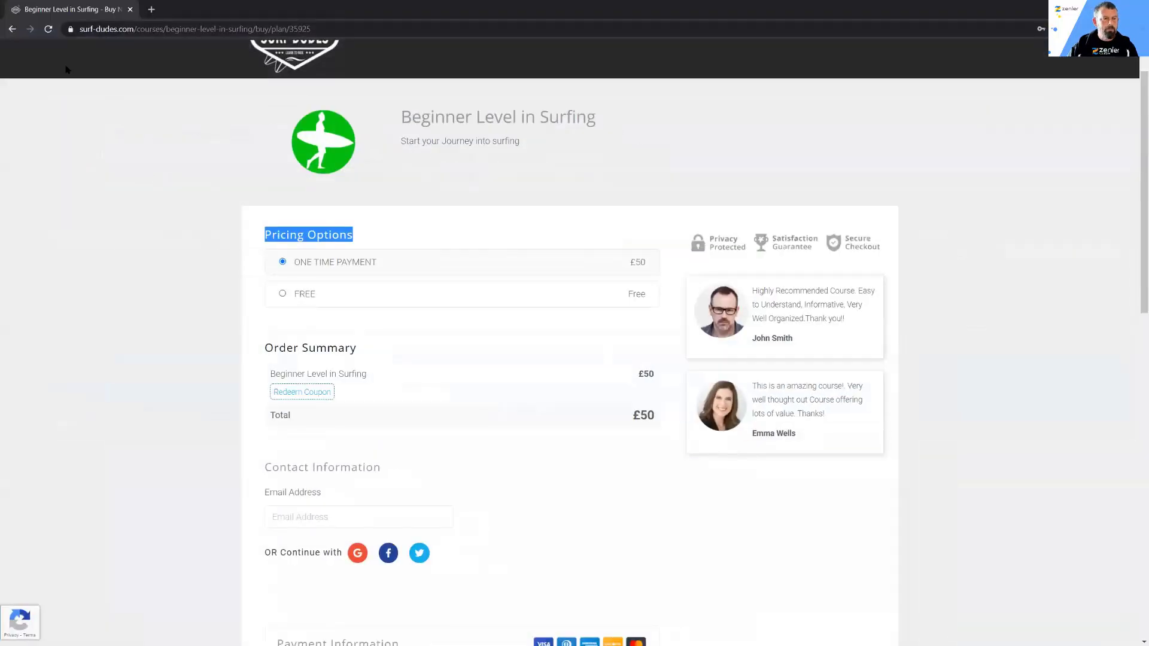
click(12, 28)
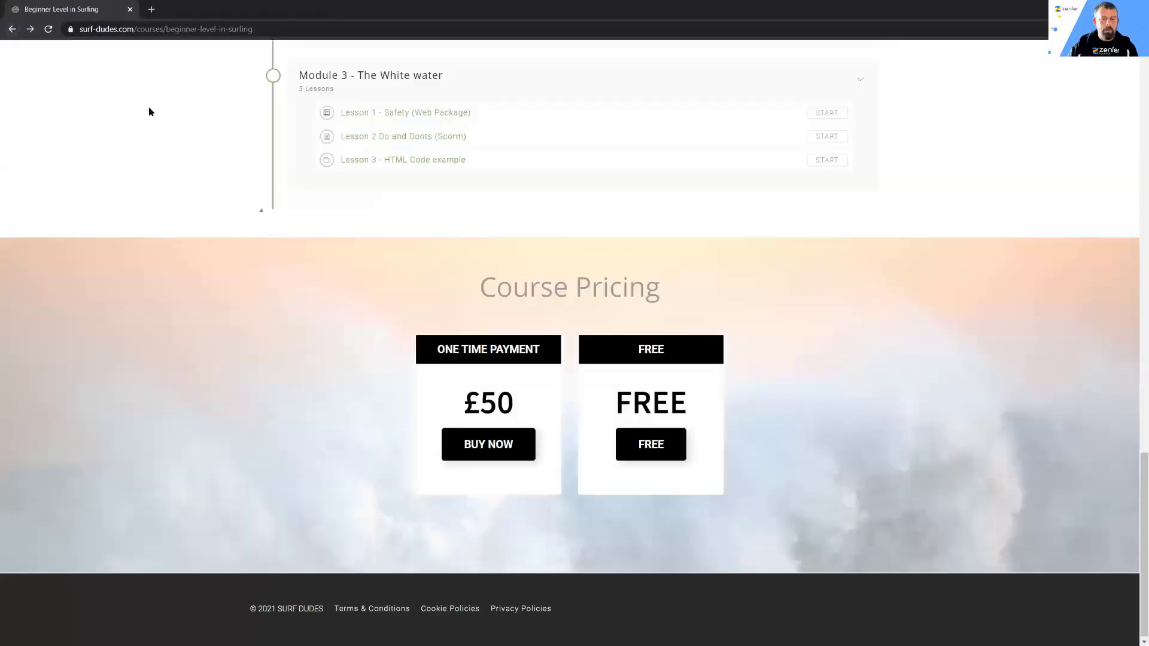
click(49, 30)
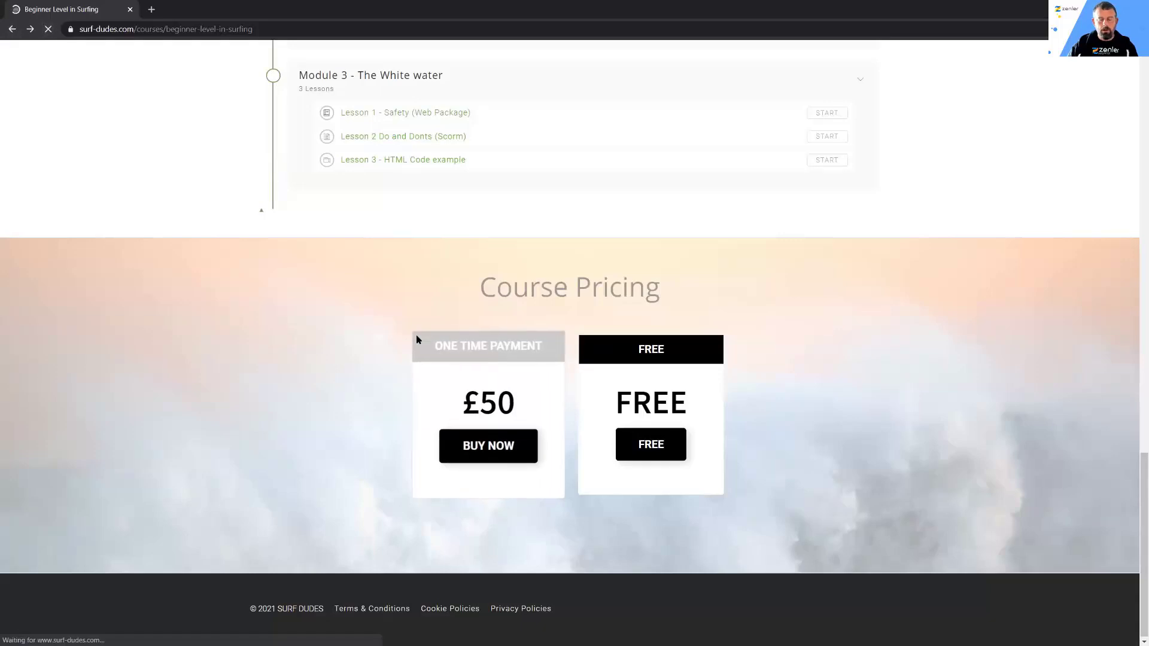
scroll(1071, 299, down, 3)
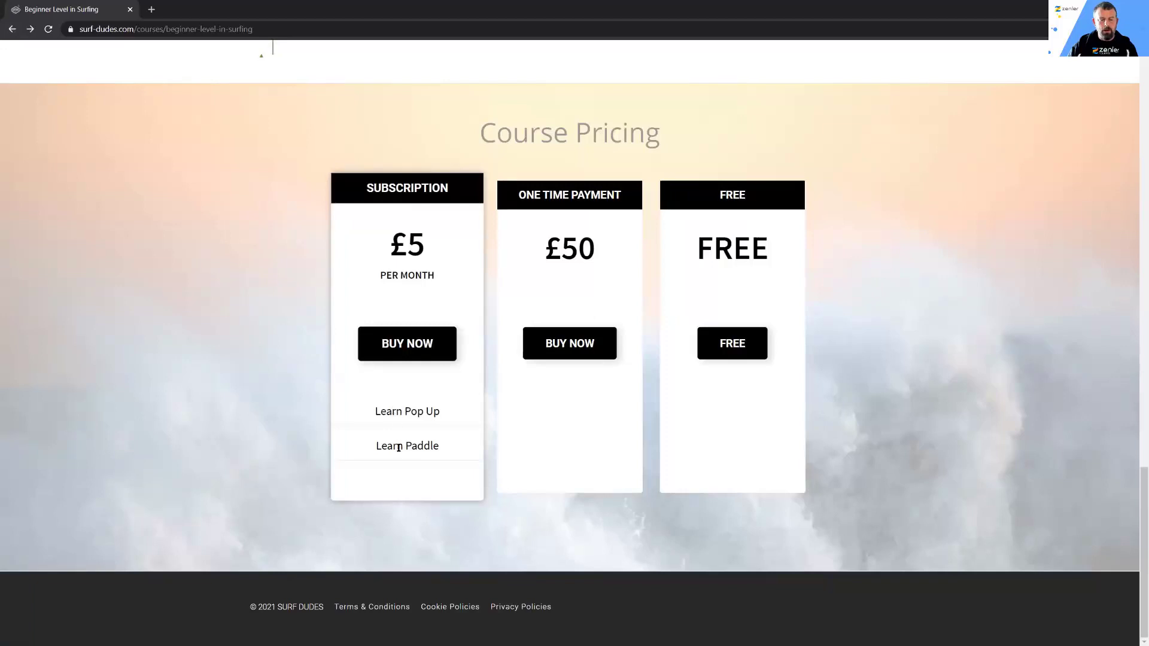
click(412, 349)
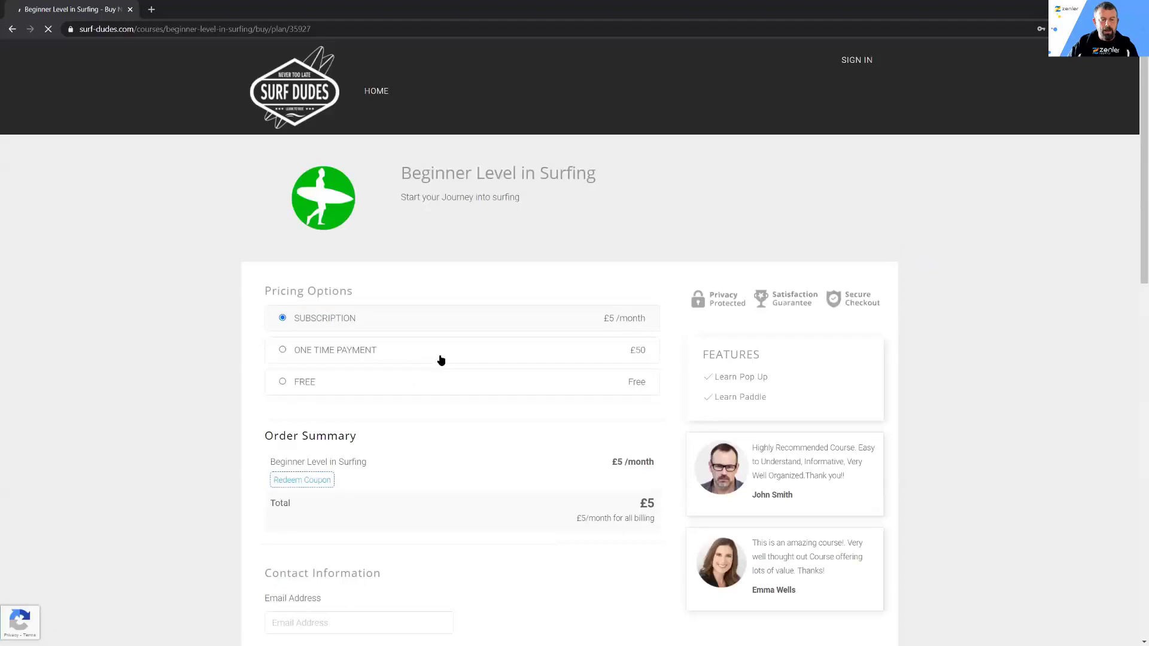
scroll(446, 425, down, 1)
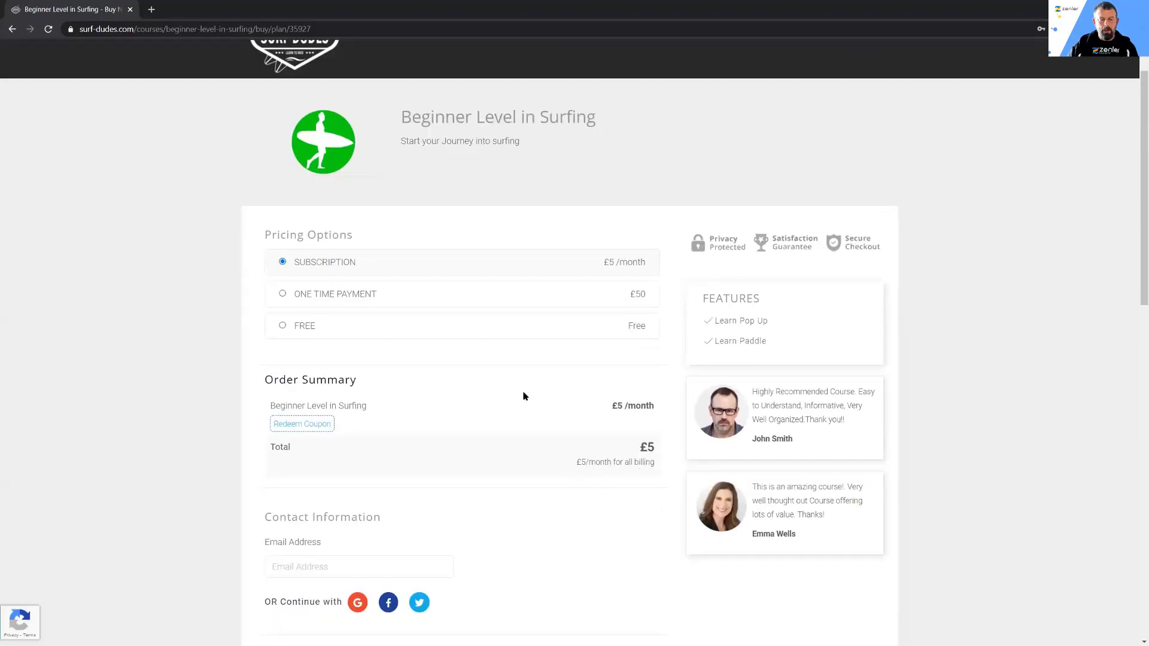
scroll(527, 395, up, 1)
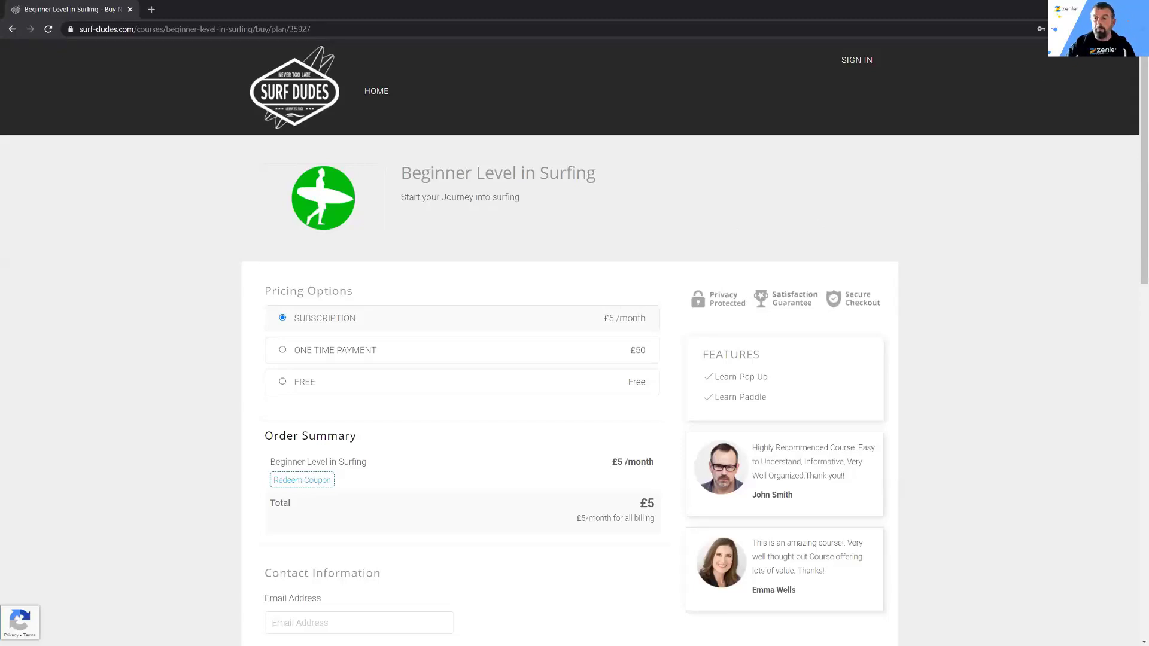
Step: Return to the course administration, start a new Payment Plan and set its installment amount to 25 GBP
click(1078, 8)
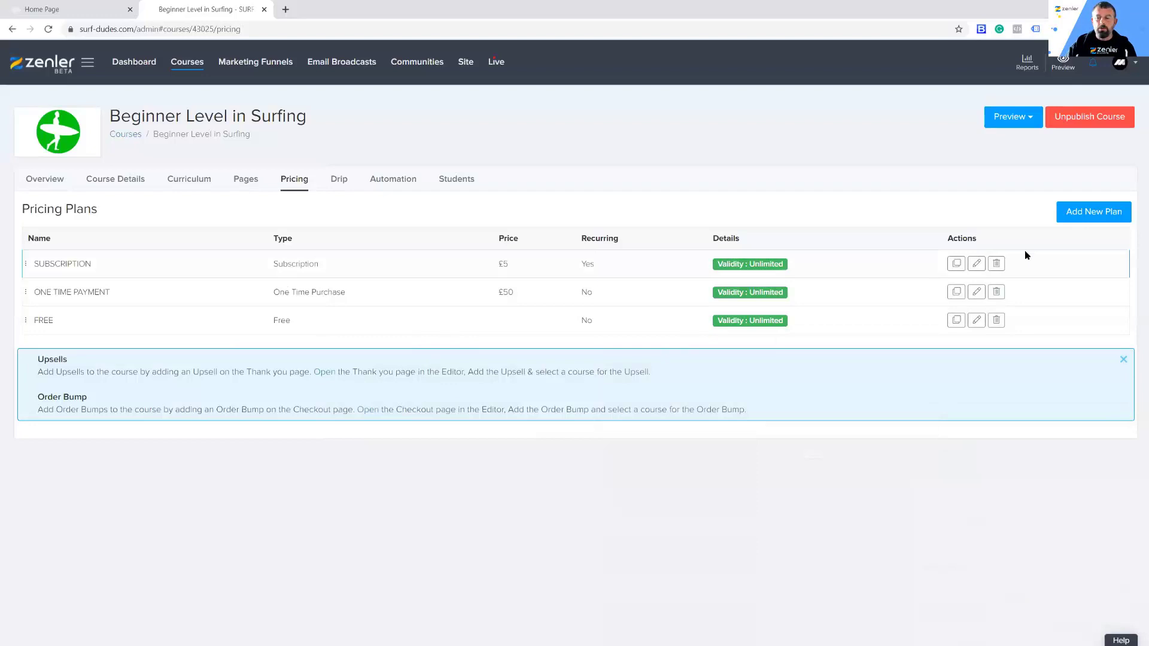
click(1072, 214)
scroll(682, 257, down, 2)
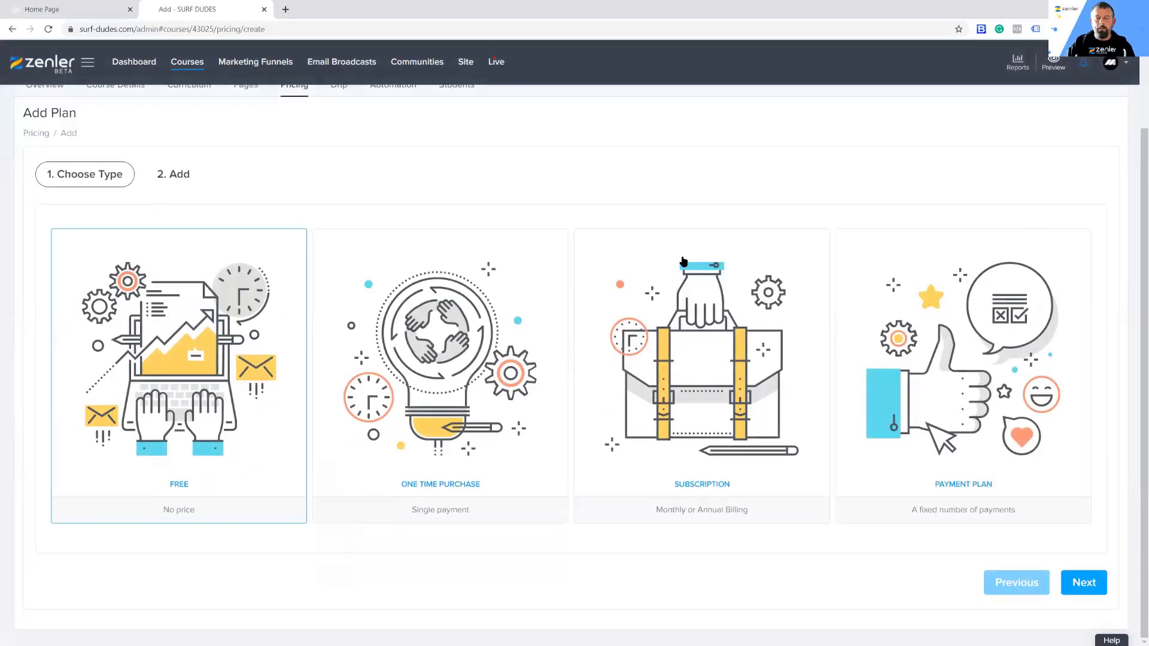
click(969, 374)
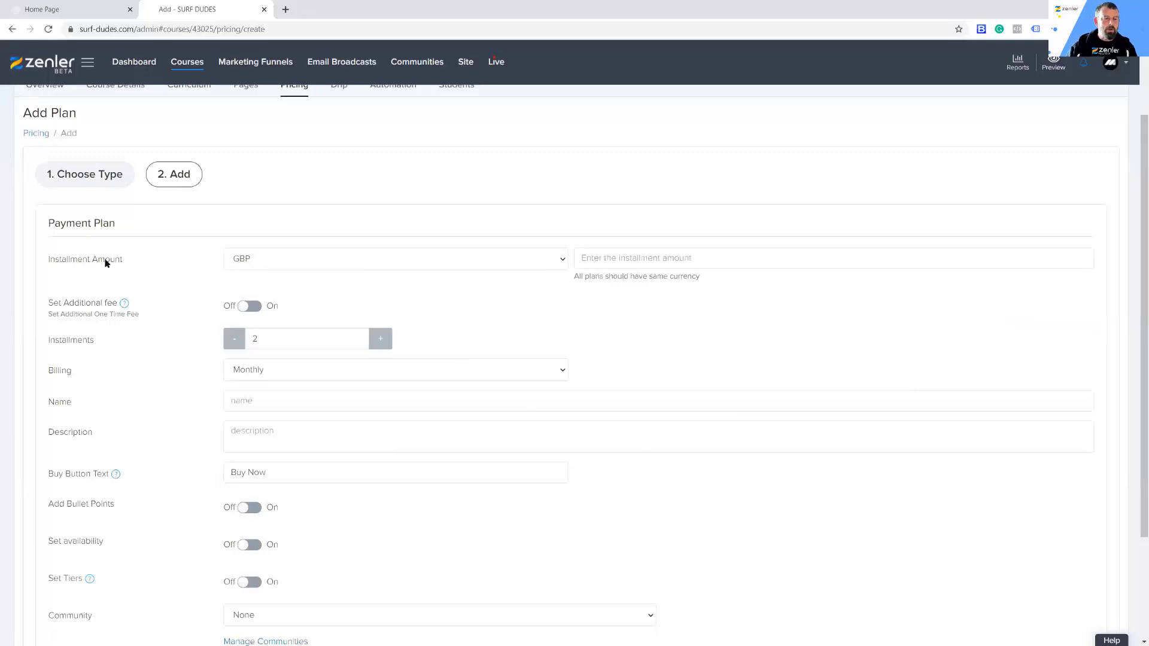
click(605, 258)
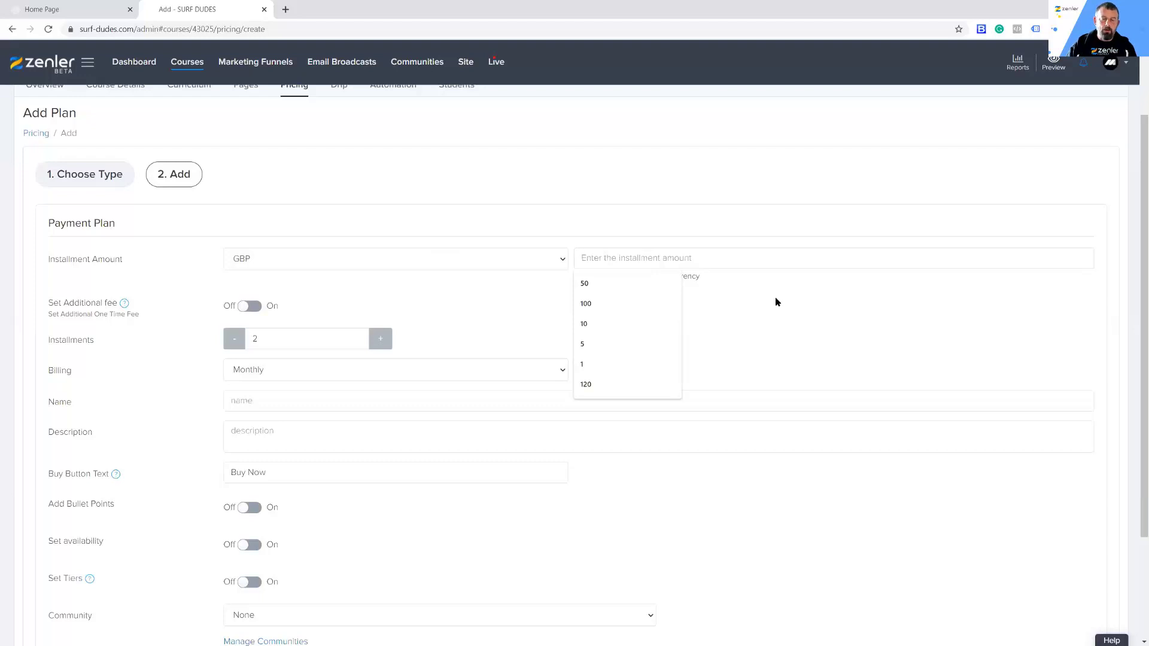
text(2)
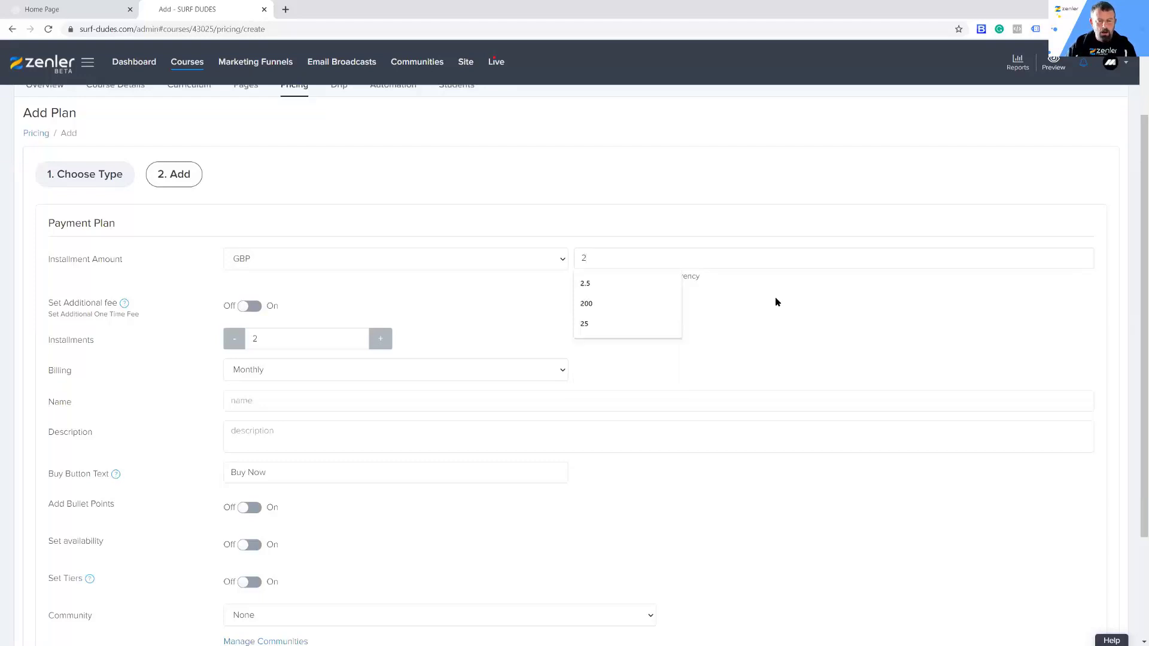
text(5)
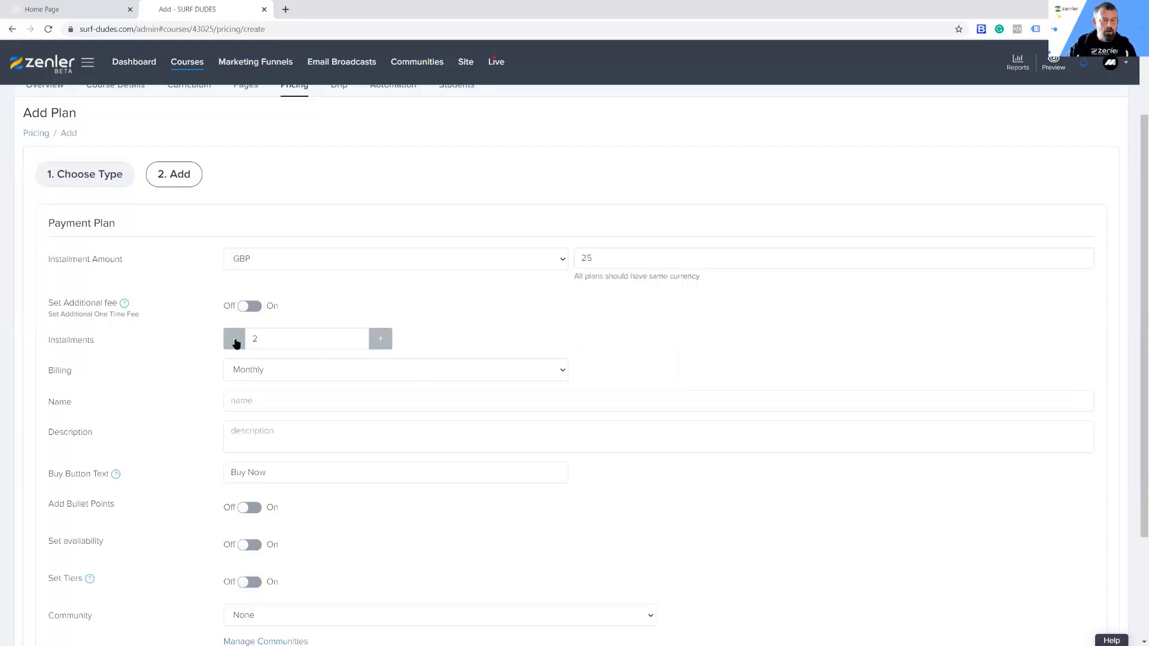
Step: Set the payment plan to 4 installments and keep its billing monthly
click(382, 340)
click(382, 340)
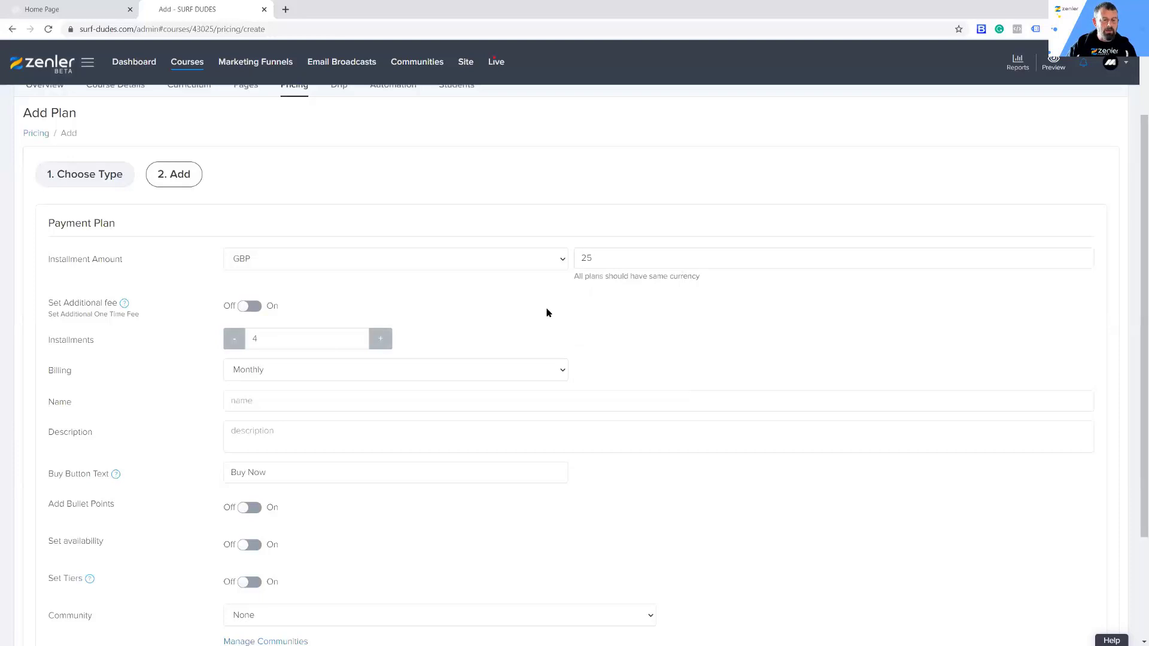
click(566, 372)
click(590, 335)
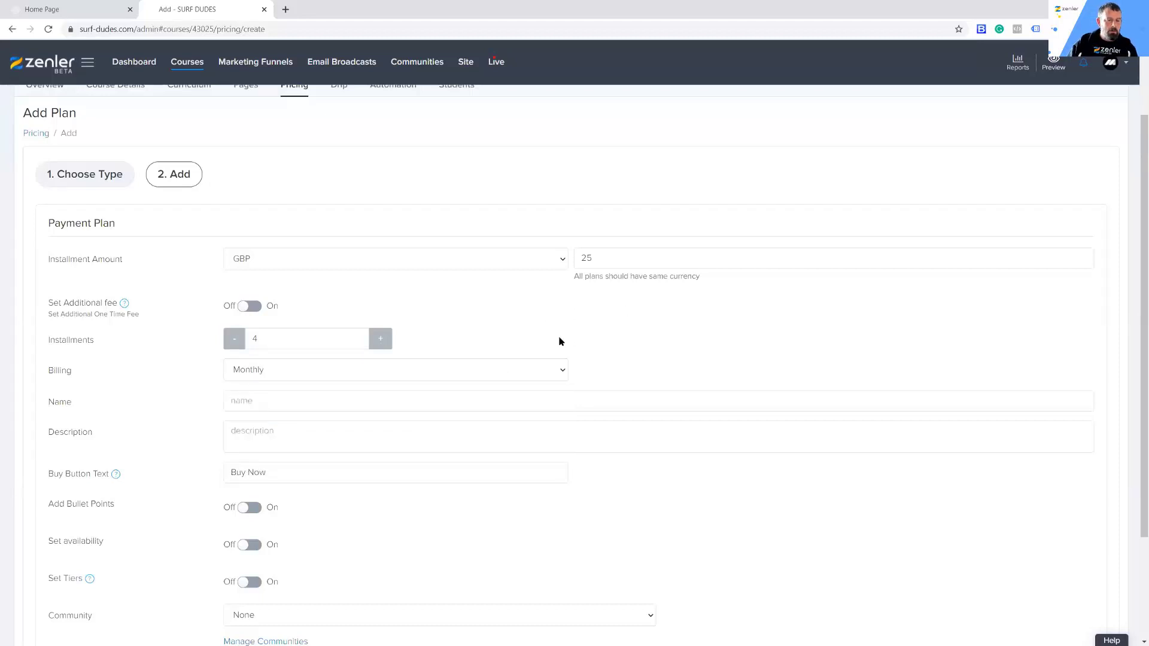
Step: Name the payment plan PAYMENT PLAN and save it with the remaining options at their defaults
scroll(559, 337, down, 1)
click(249, 349)
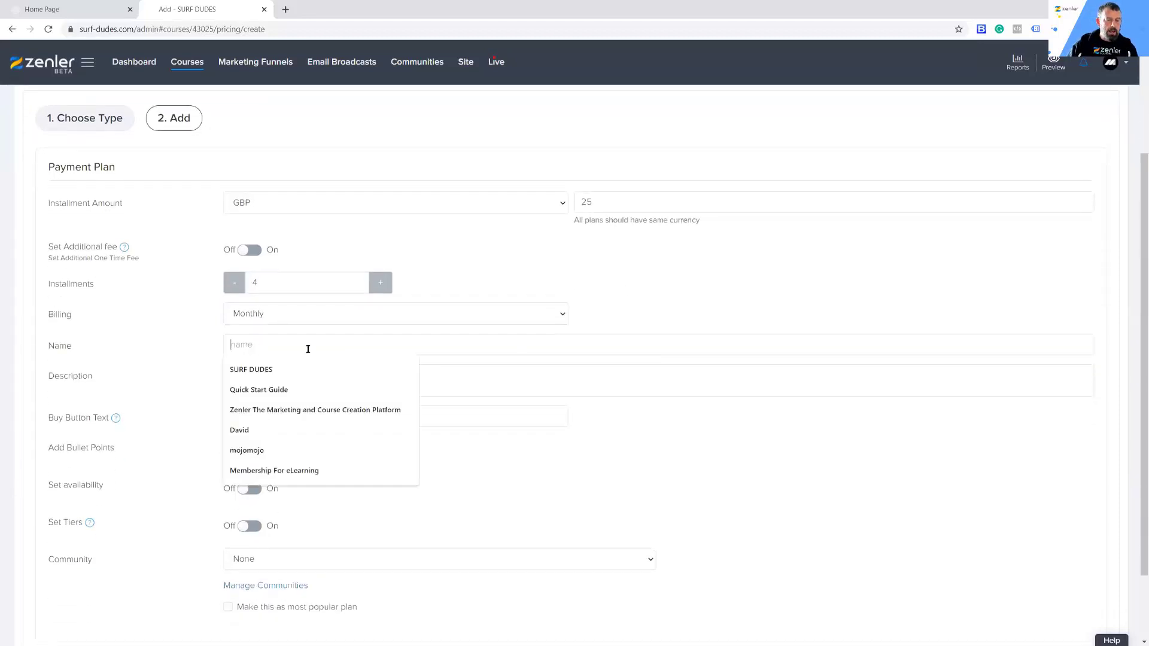
text(PAYMENT PLAN)
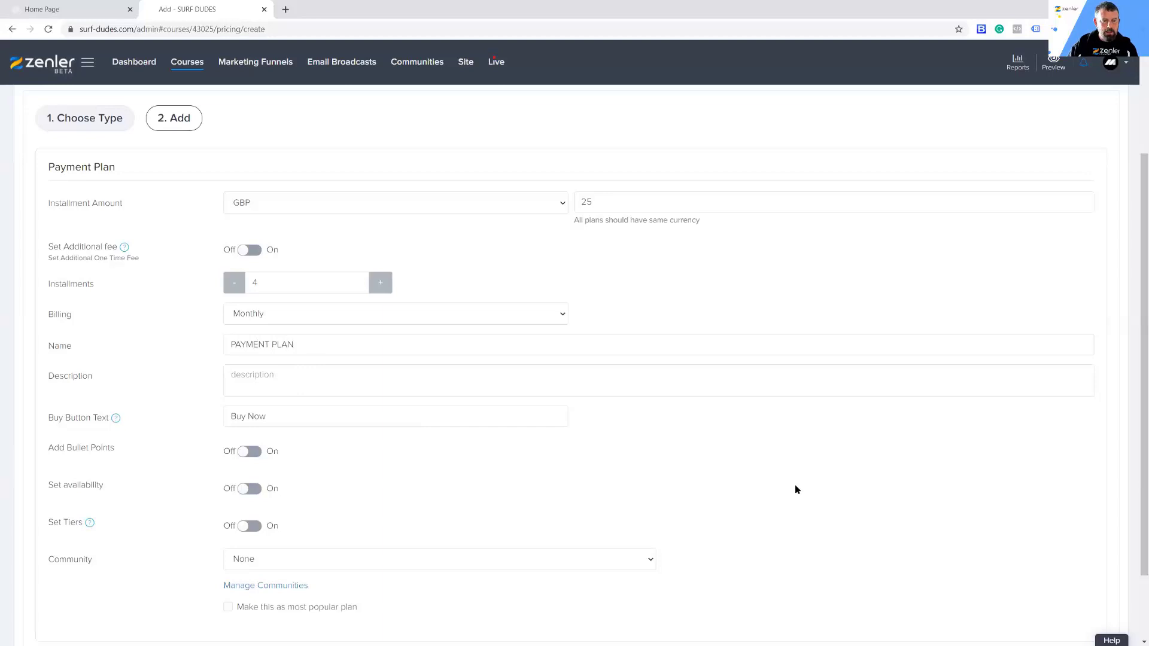
scroll(834, 487, down, 2)
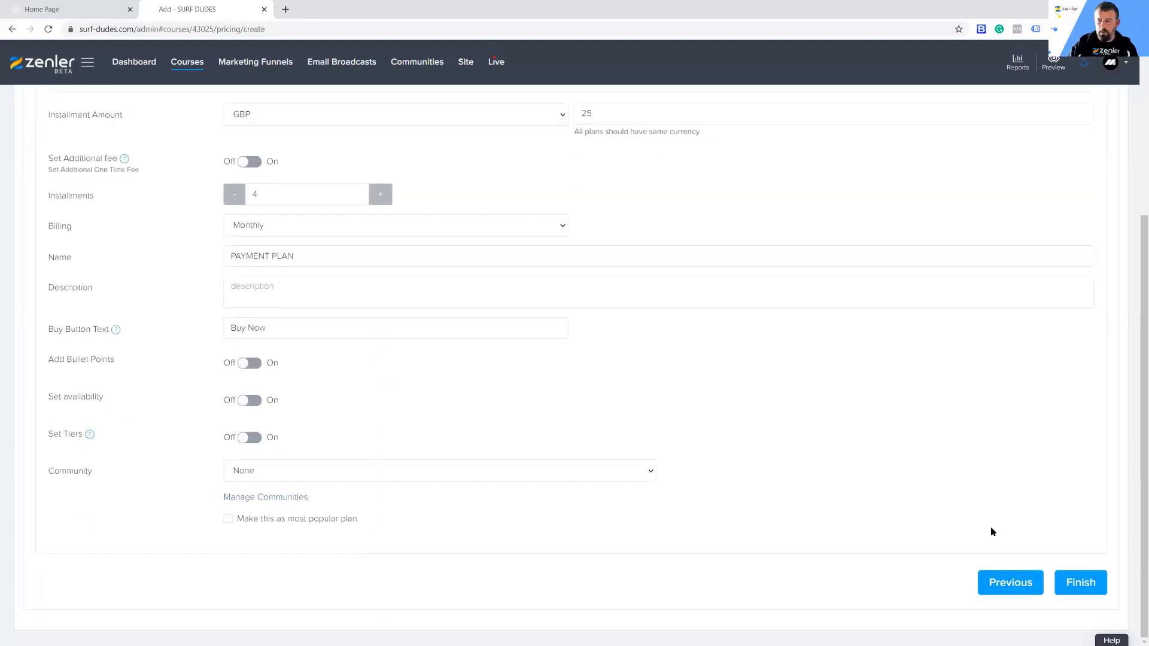
click(1071, 585)
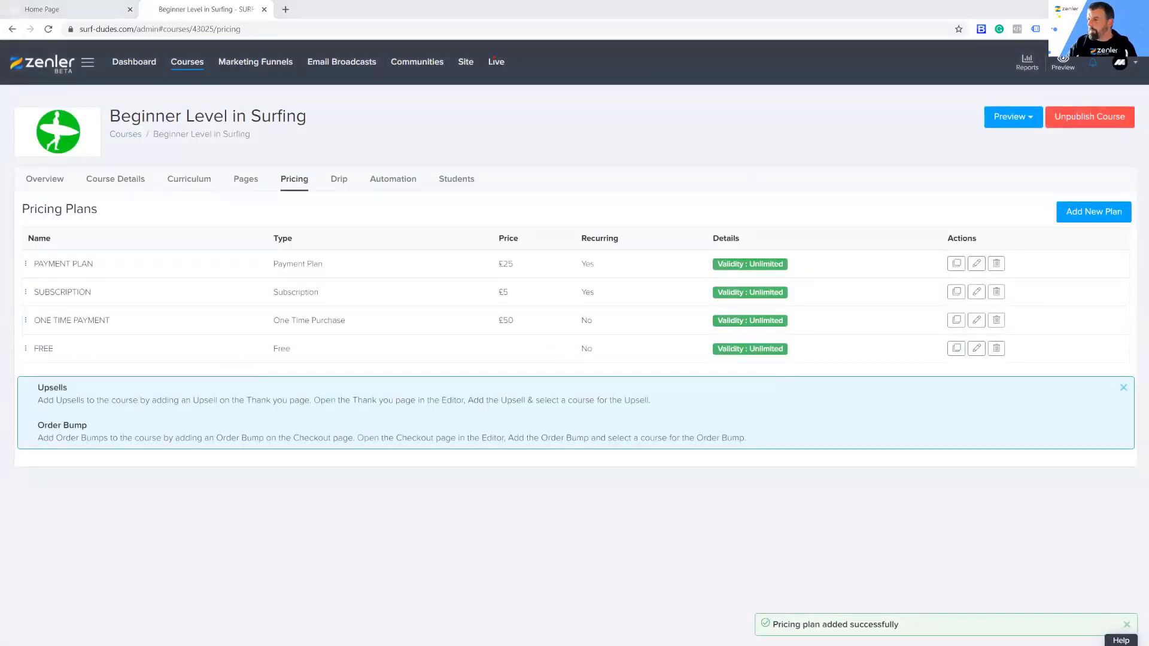
Step: Reload the visitor's course page, check the payment plan under Course Pricing, and open its checkout to examine the pricing options and order summary
key(alt+Tab)
click(12, 29)
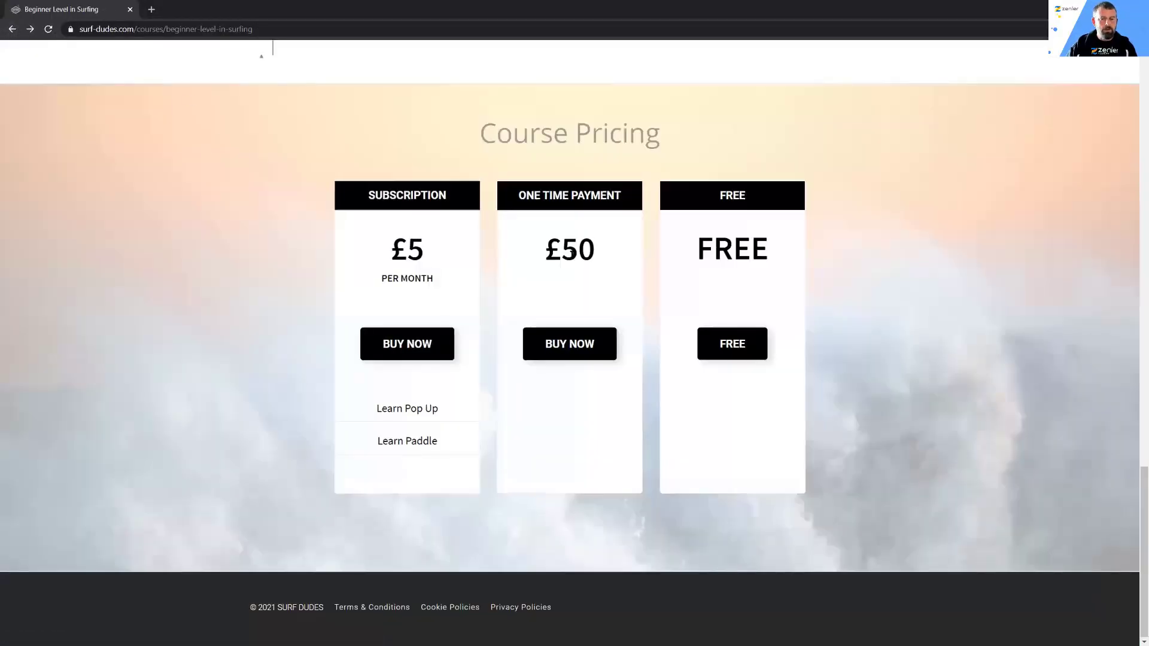
click(47, 29)
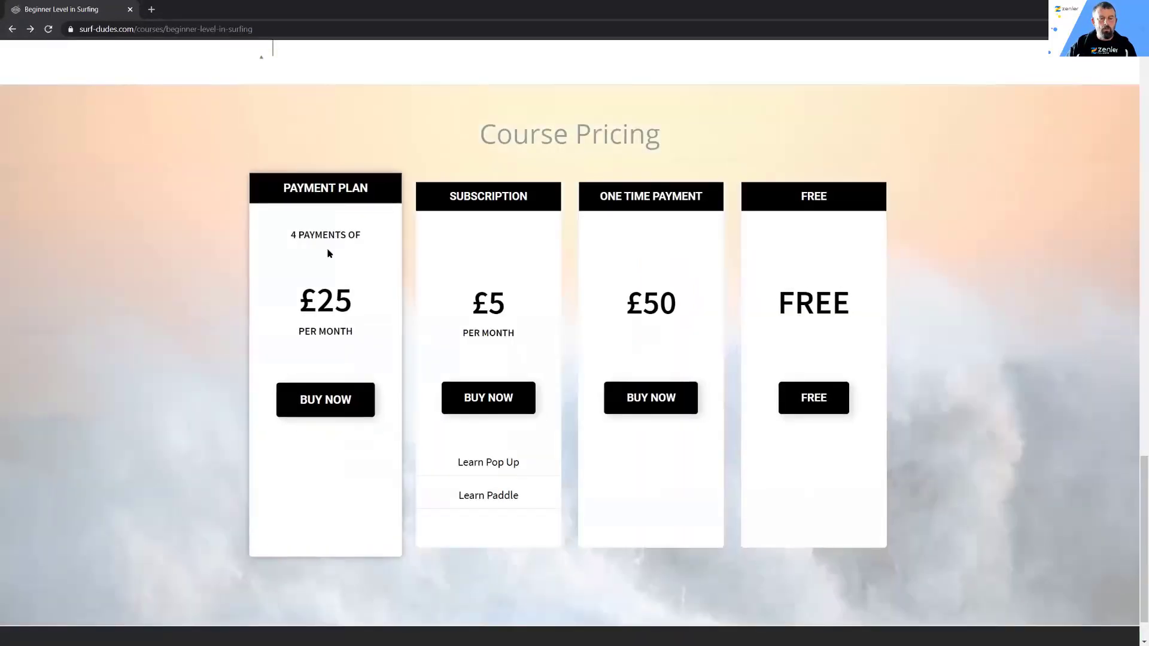
drag(301, 302, 361, 304)
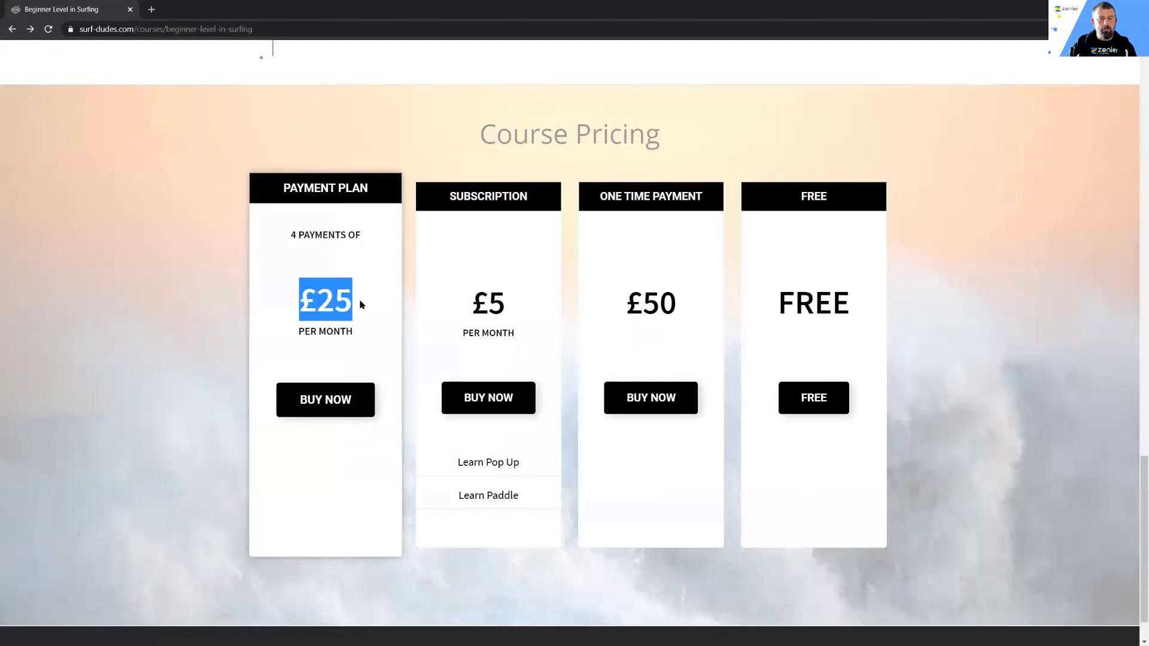
click(311, 403)
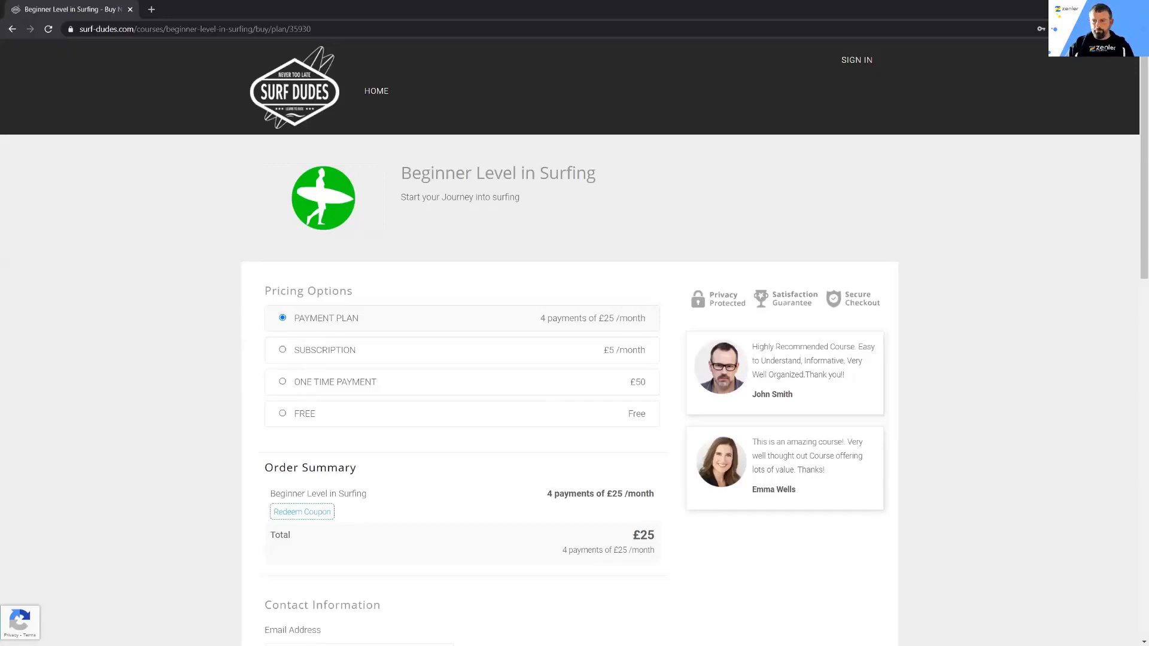
Step: Return to the course administration and delete the payment plan, subscription, one-time payment and free pricing plans
click(1081, 9)
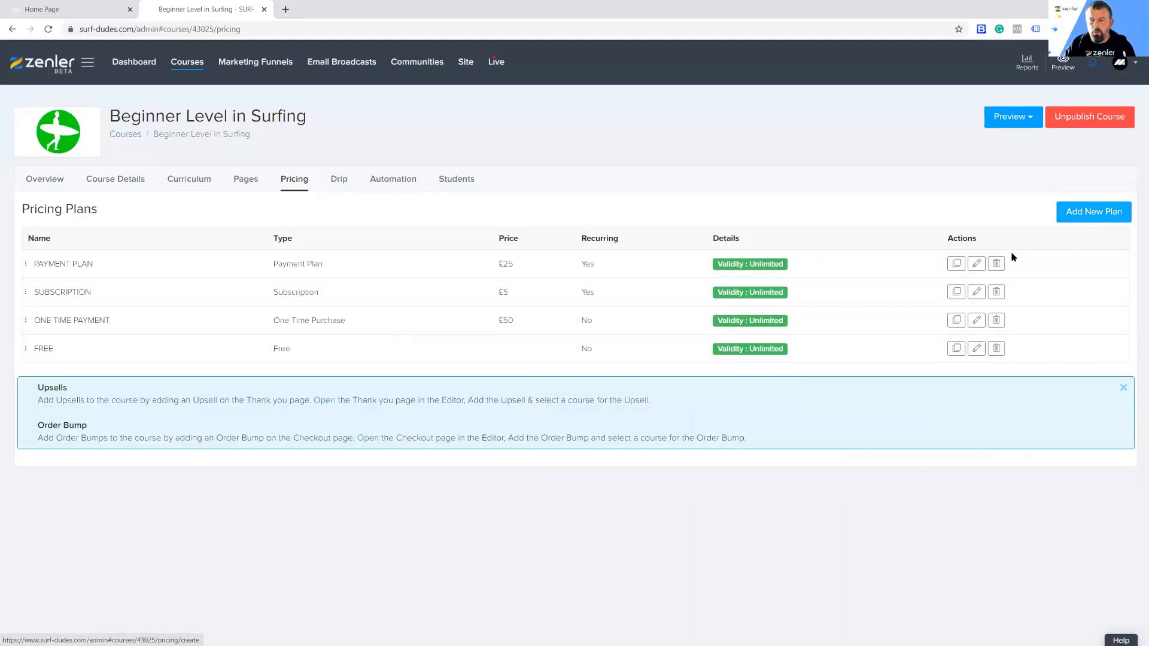
click(996, 265)
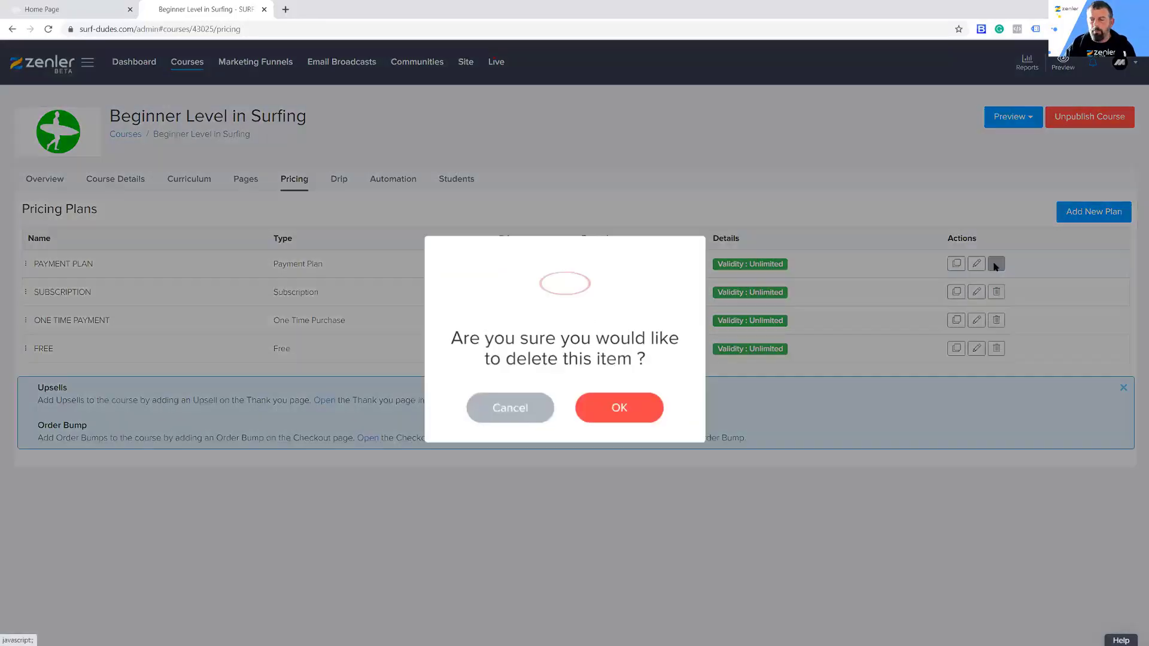
click(630, 411)
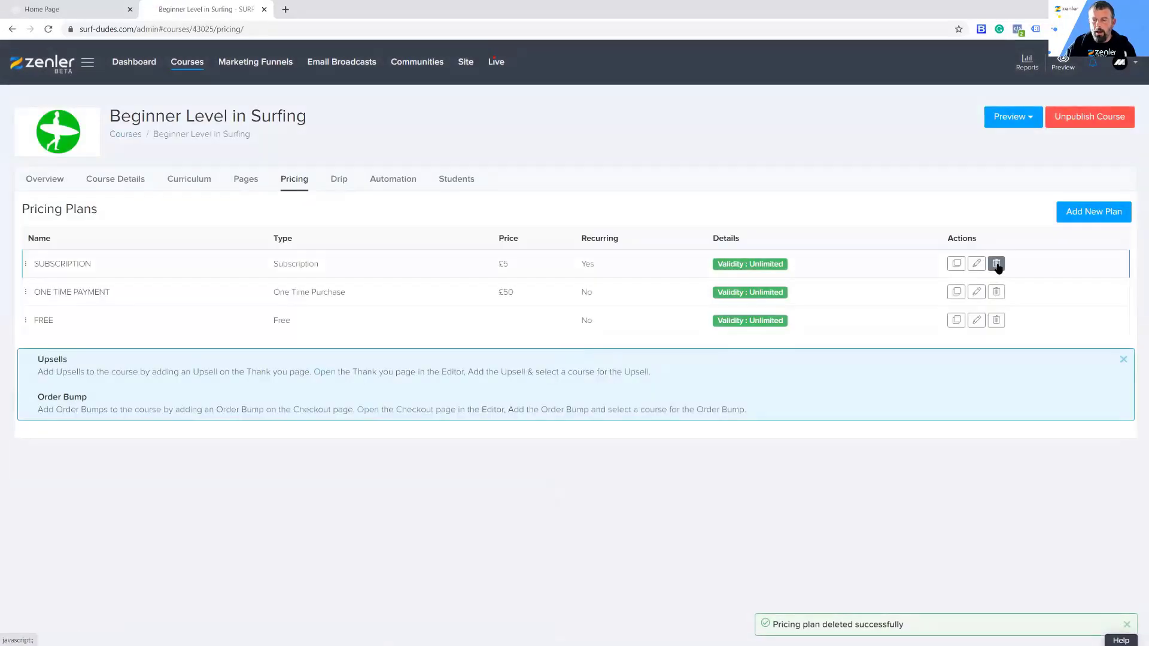
click(996, 264)
click(634, 404)
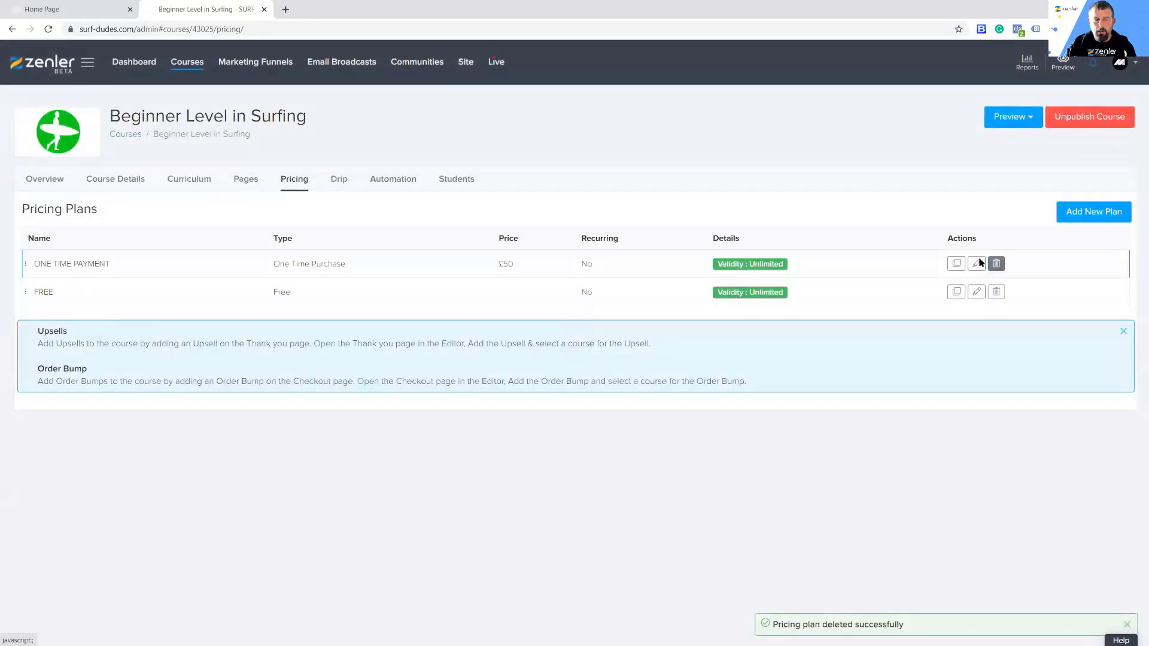
click(996, 263)
click(646, 400)
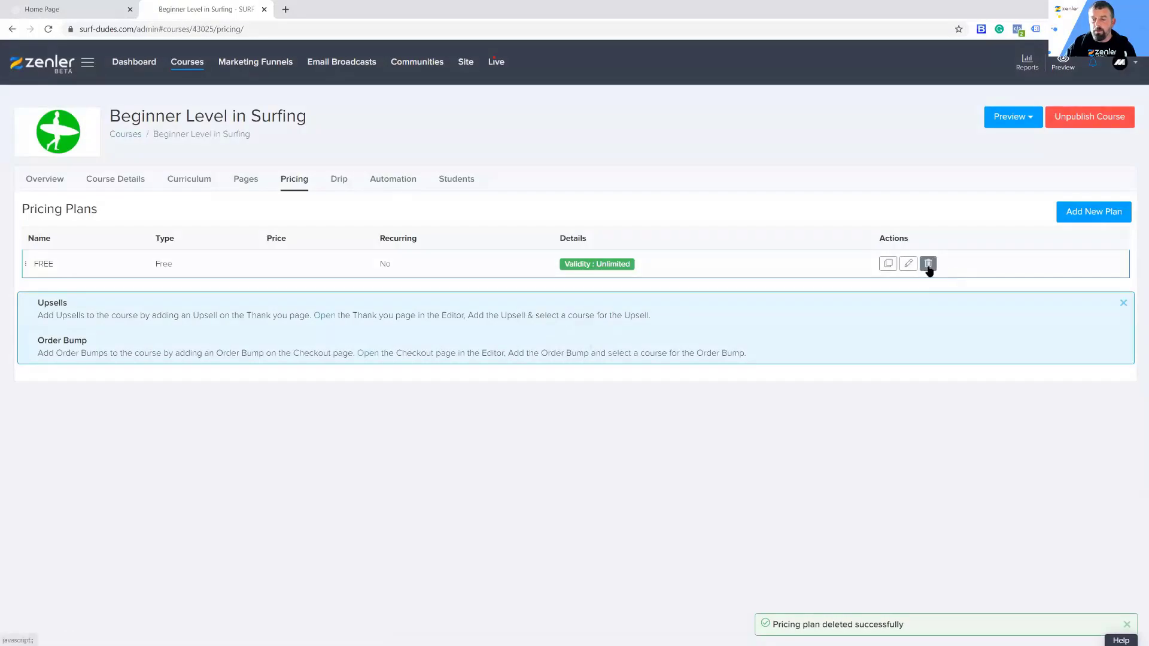
click(928, 264)
click(597, 403)
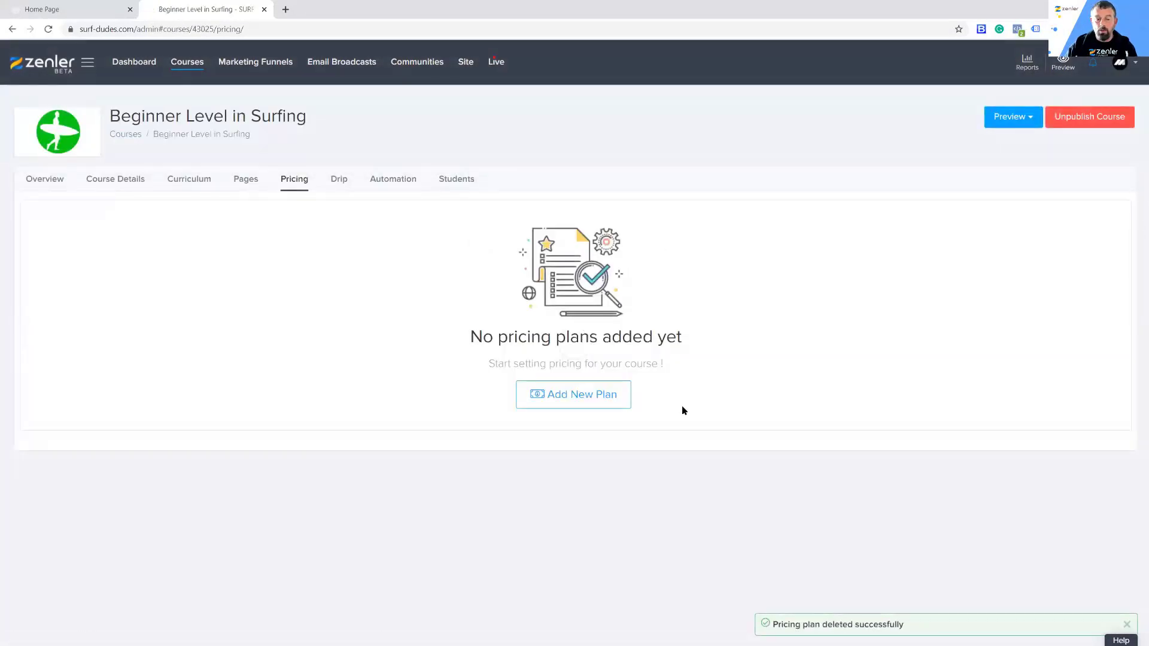
Step: Start a new Subscription plan, price it at 5 GBP and name it SUBSCRIPTION
click(562, 396)
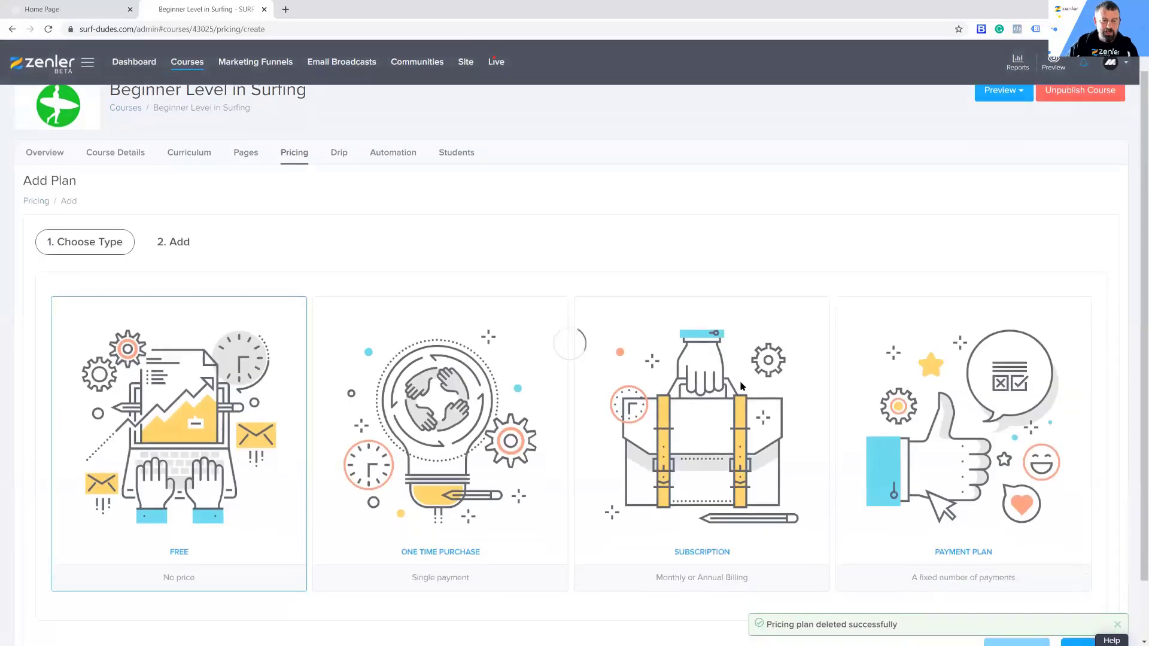
click(679, 371)
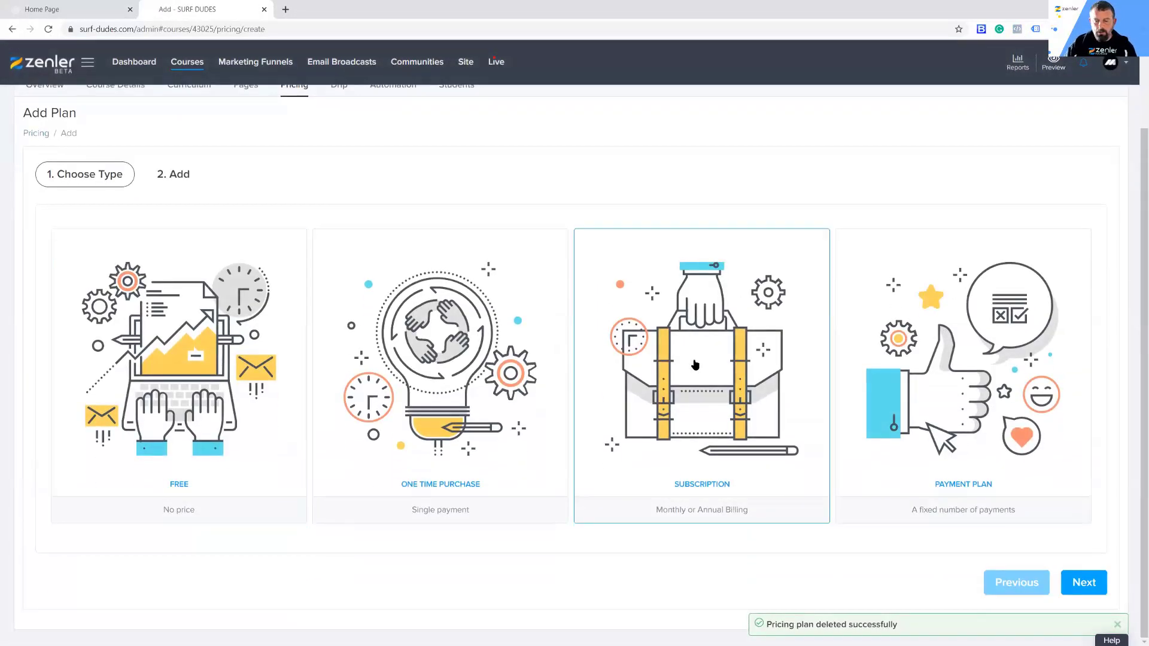
click(1072, 589)
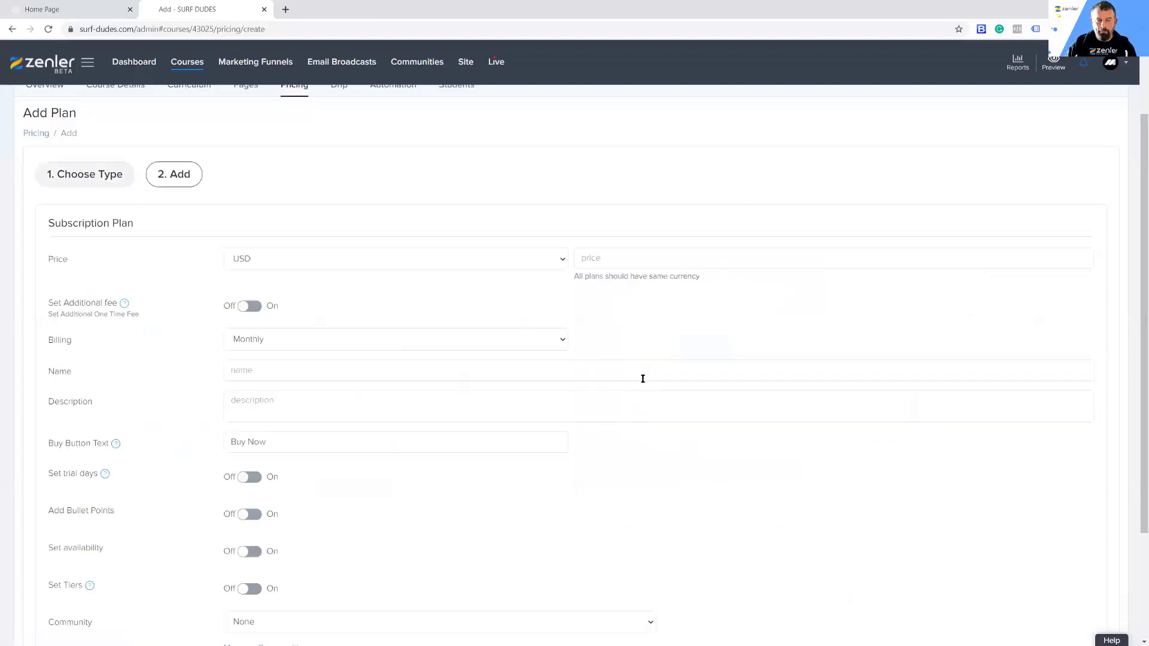
click(559, 261)
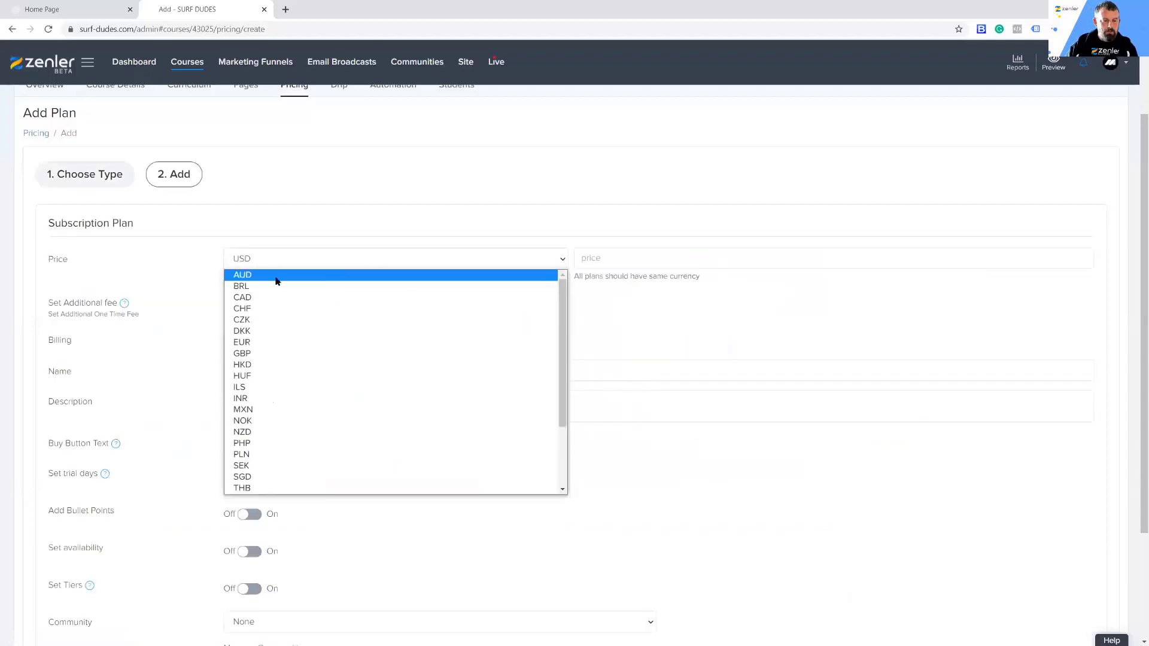
click(246, 355)
click(601, 259)
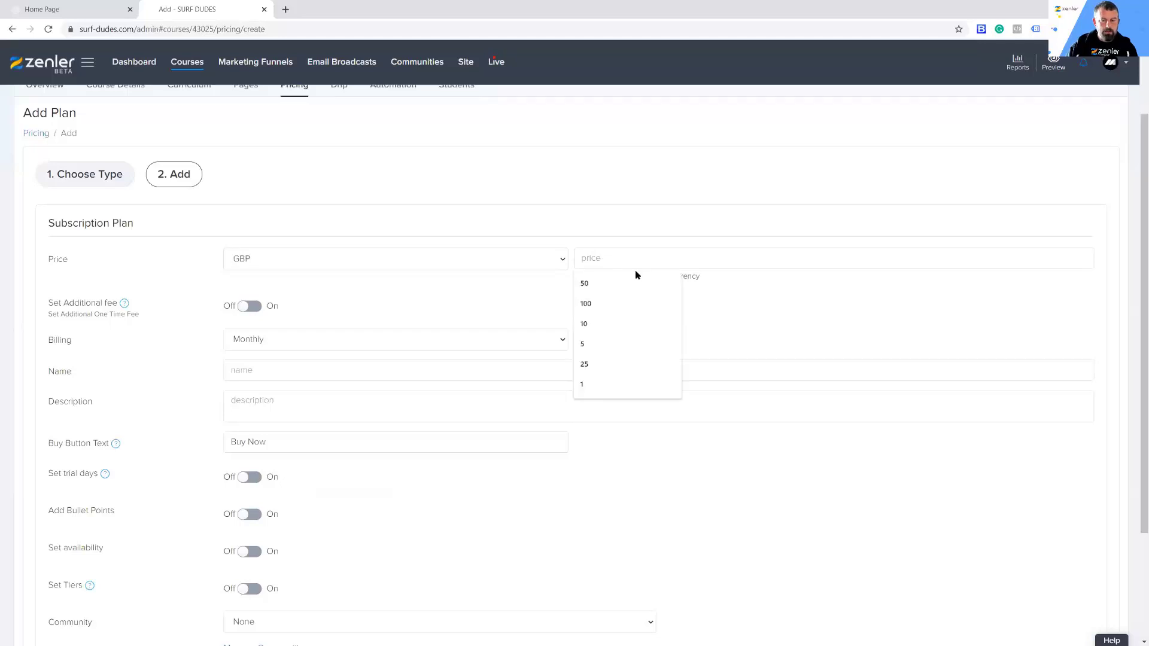
text(5)
click(797, 293)
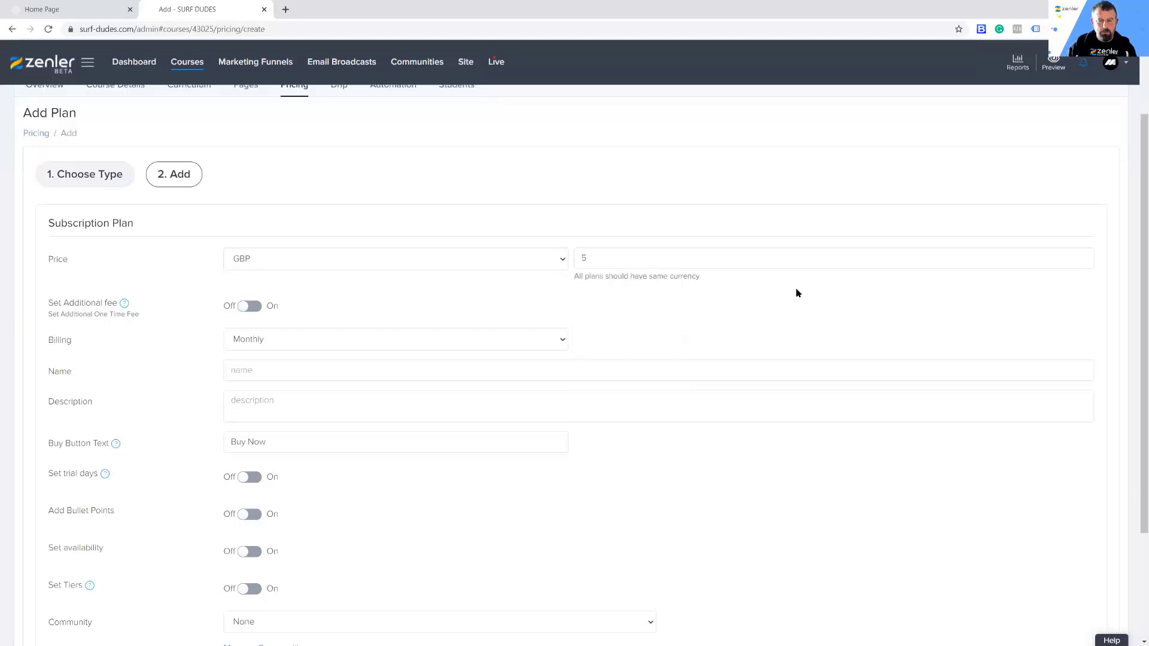
click(243, 368)
text(SUBSCRIPTION)
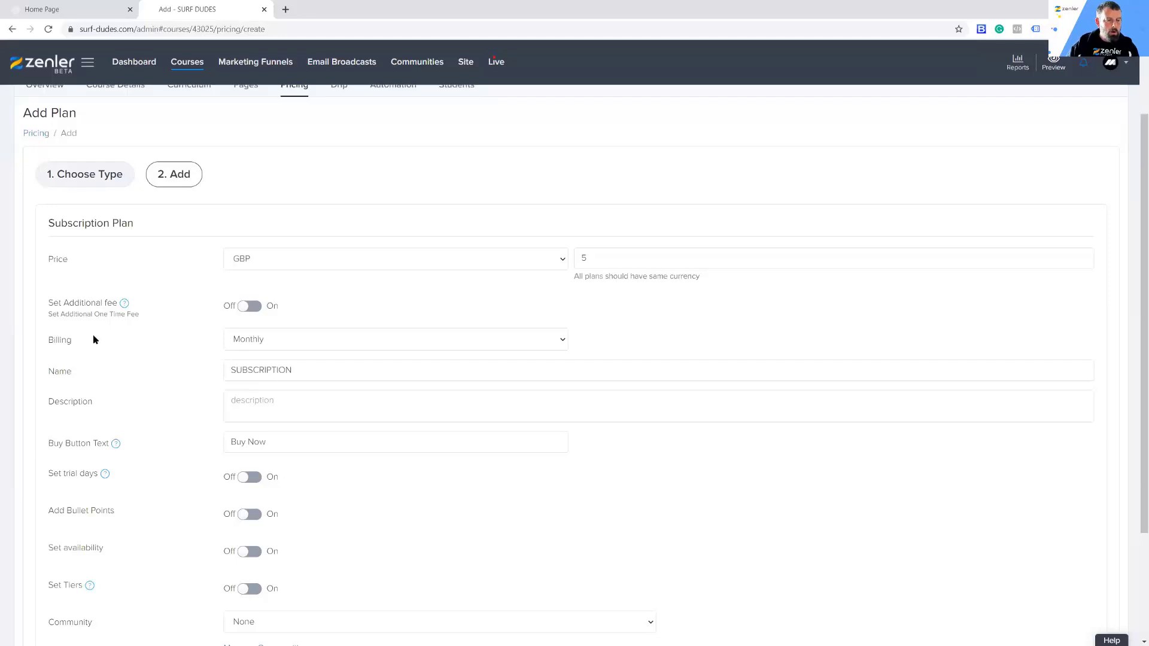
Step: Turn on the additional one-time fee of 100 GBP for the subscription plan and save the plan
drag(52, 305, 99, 304)
mouse_move(124, 305)
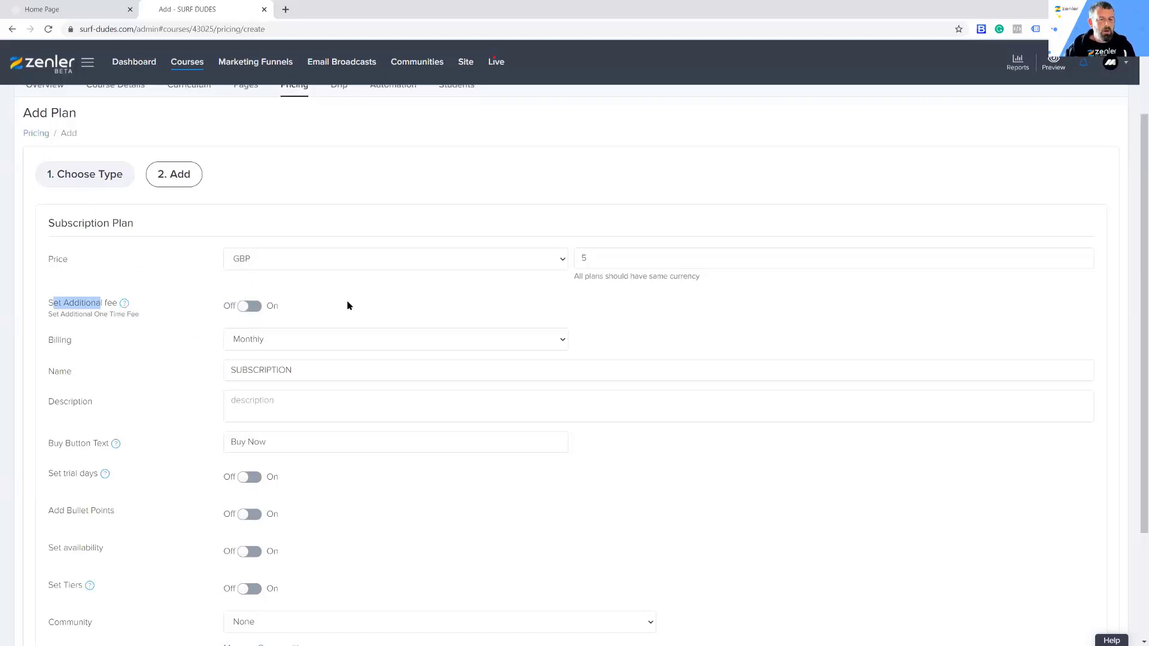
click(256, 307)
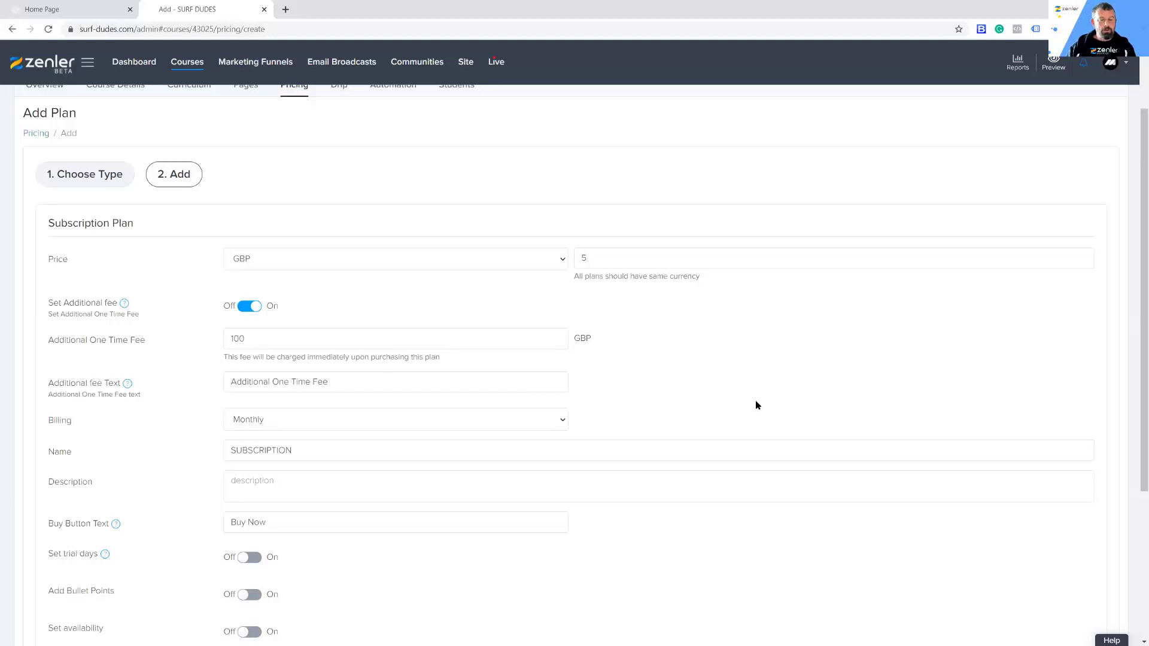
scroll(870, 424, down, 4)
click(1082, 587)
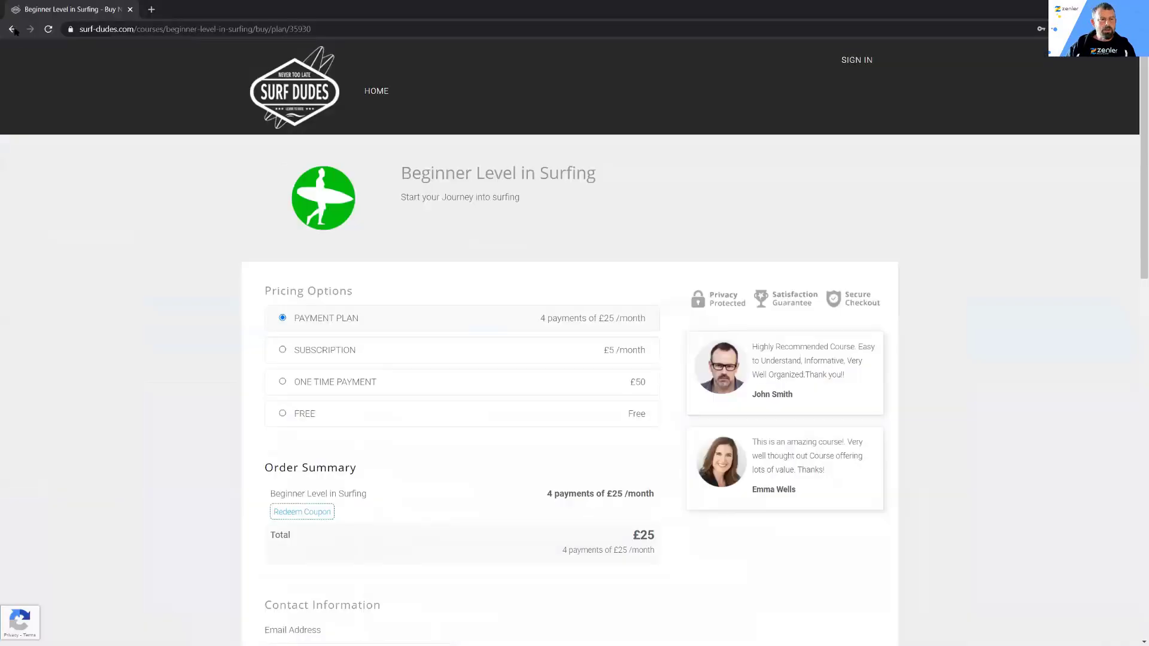
Step: Reload the visitor's course page and open the subscription checkout to examine the additional fee in the order summary
click(12, 29)
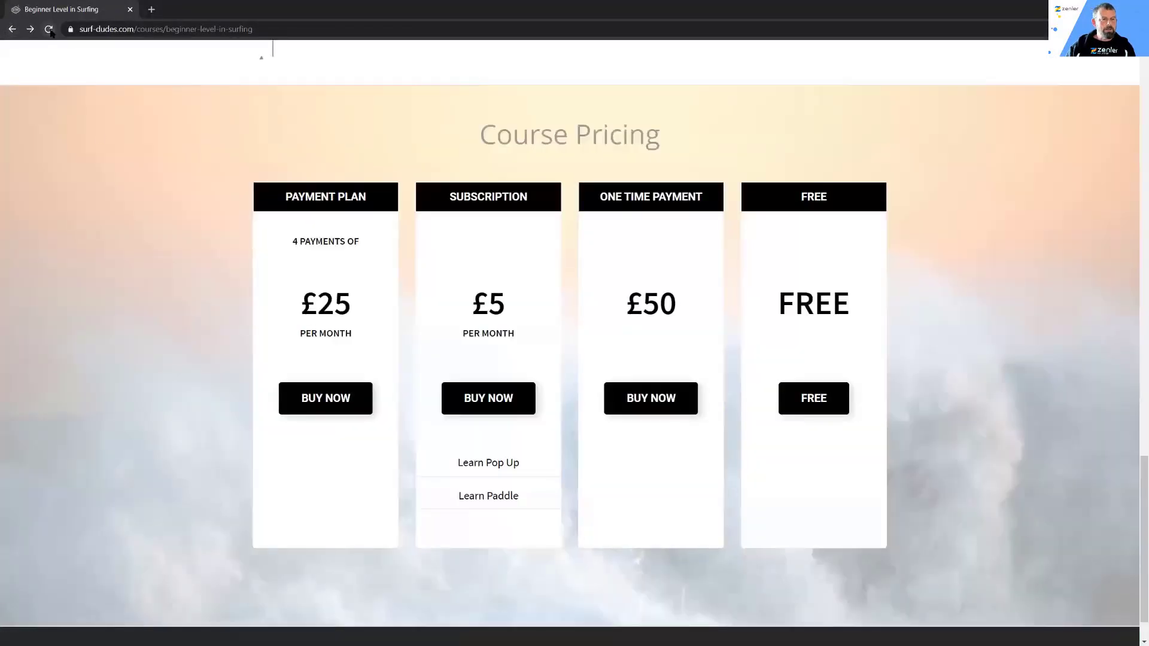
click(48, 29)
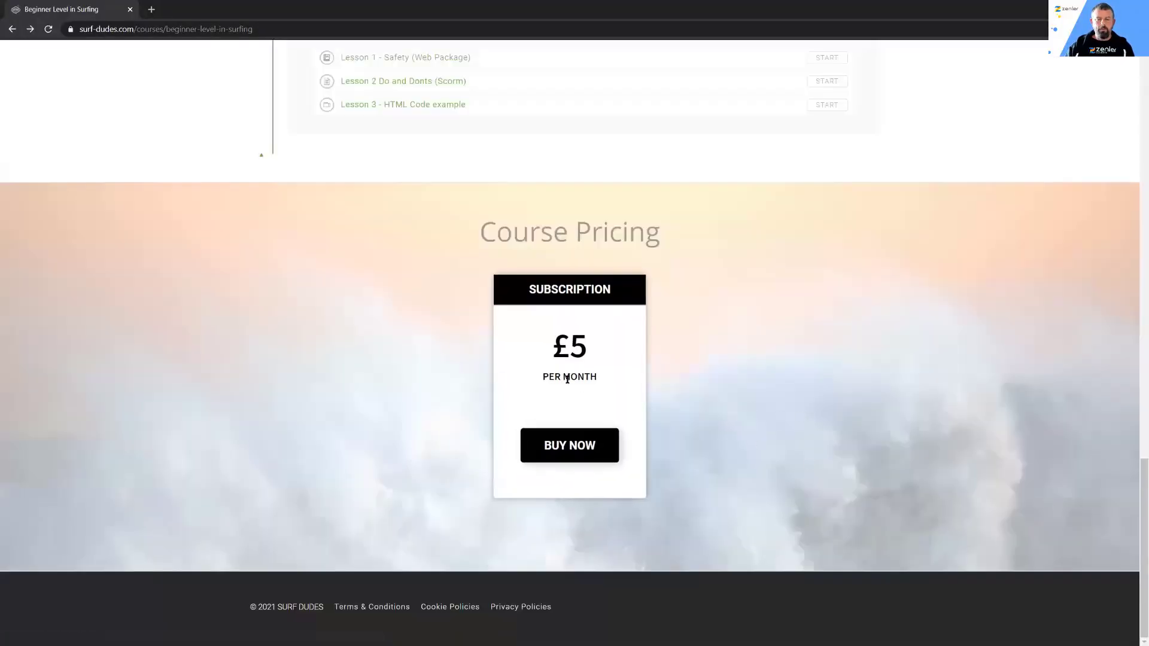
click(559, 443)
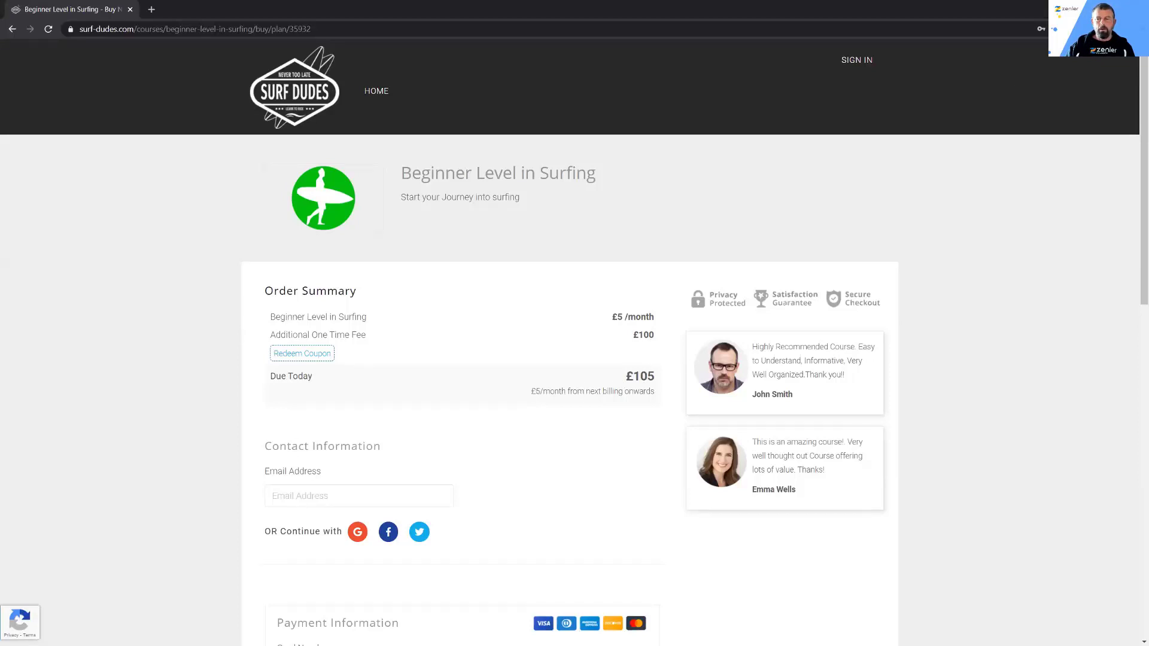
Step: Return to the course administration, reopen the subscription plan, and change its additional fee text to "Added cost for our Wax and Leash"
key(alt+Tab)
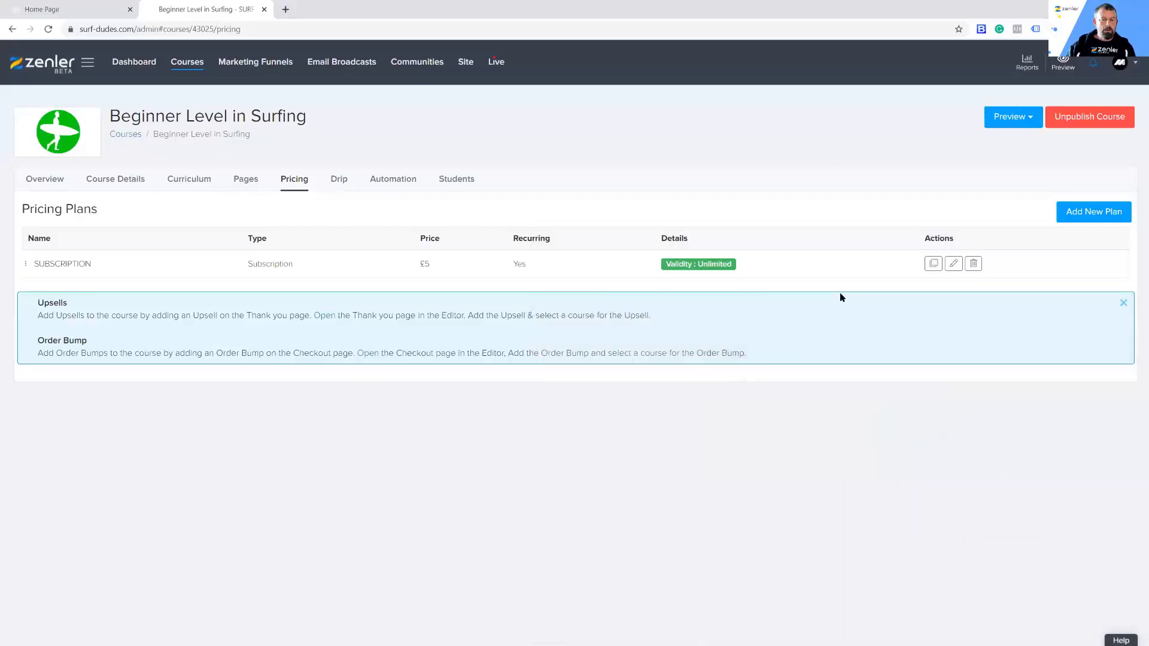
click(954, 265)
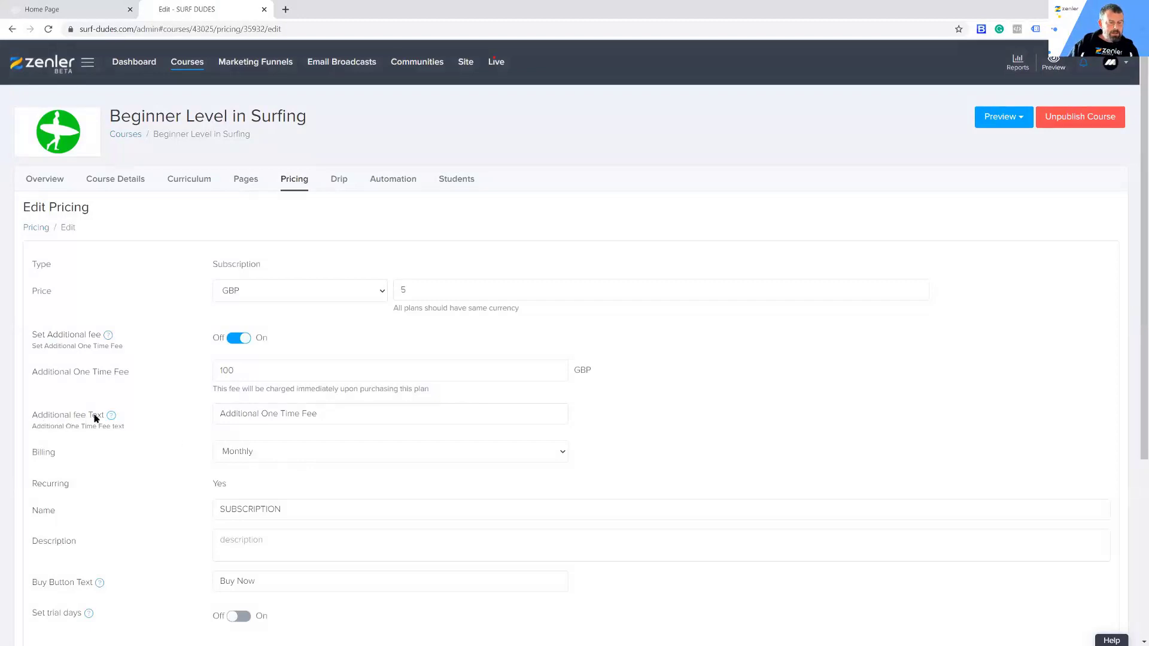
drag(324, 412, 187, 416)
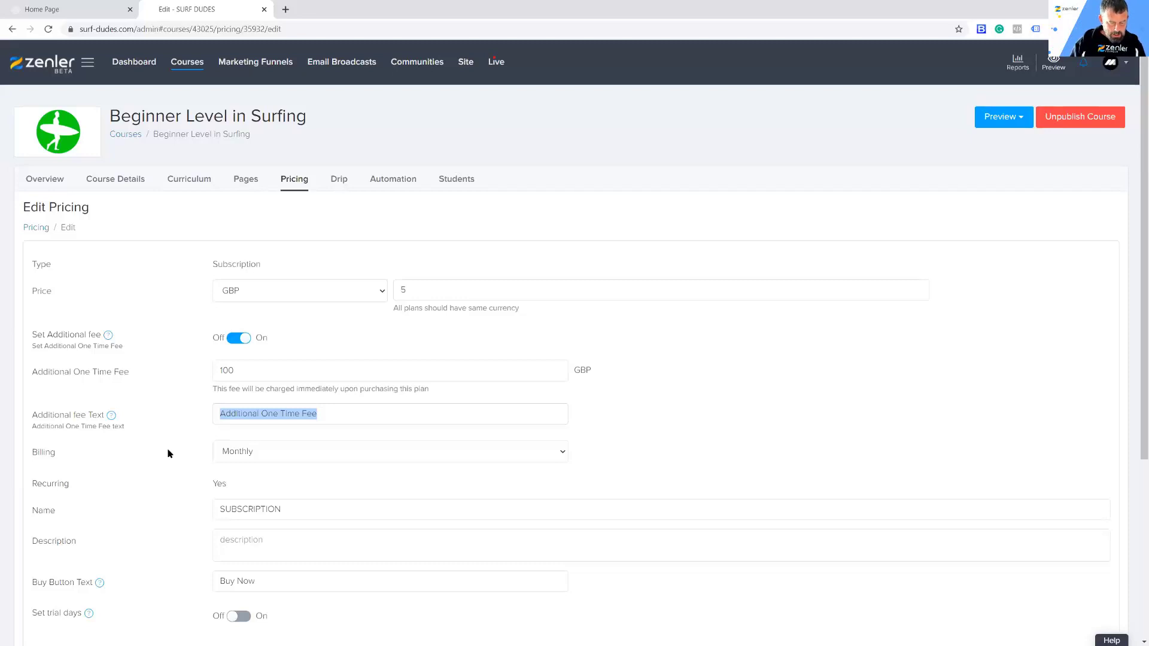
text(Added co)
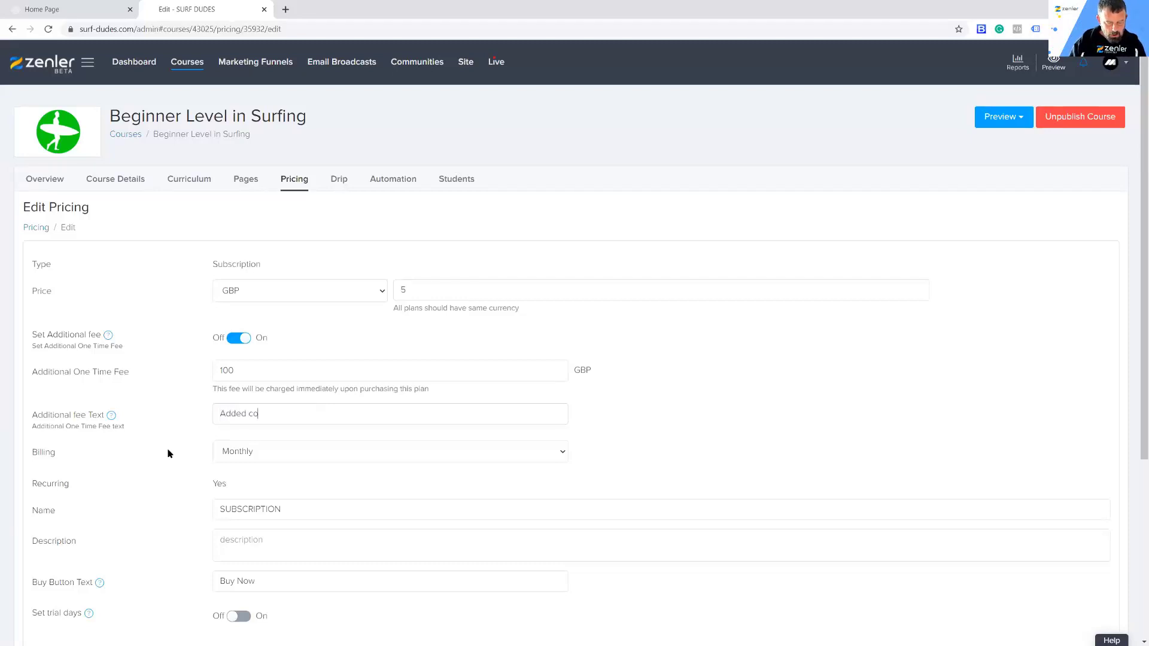
text(st for o)
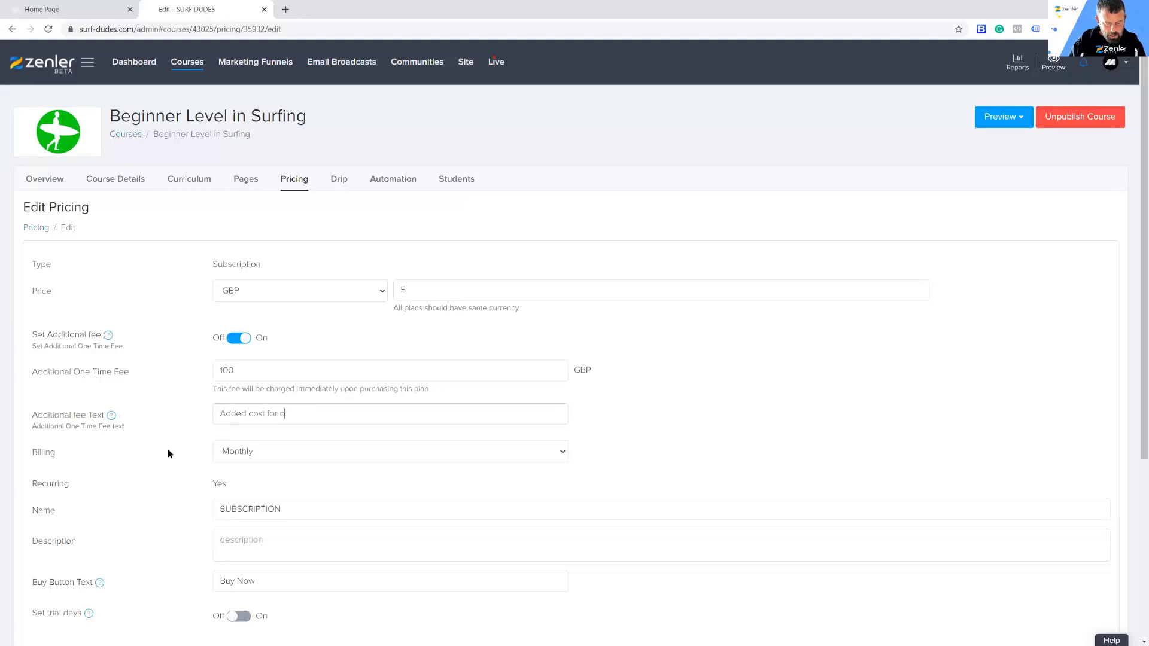
text(ur Wax)
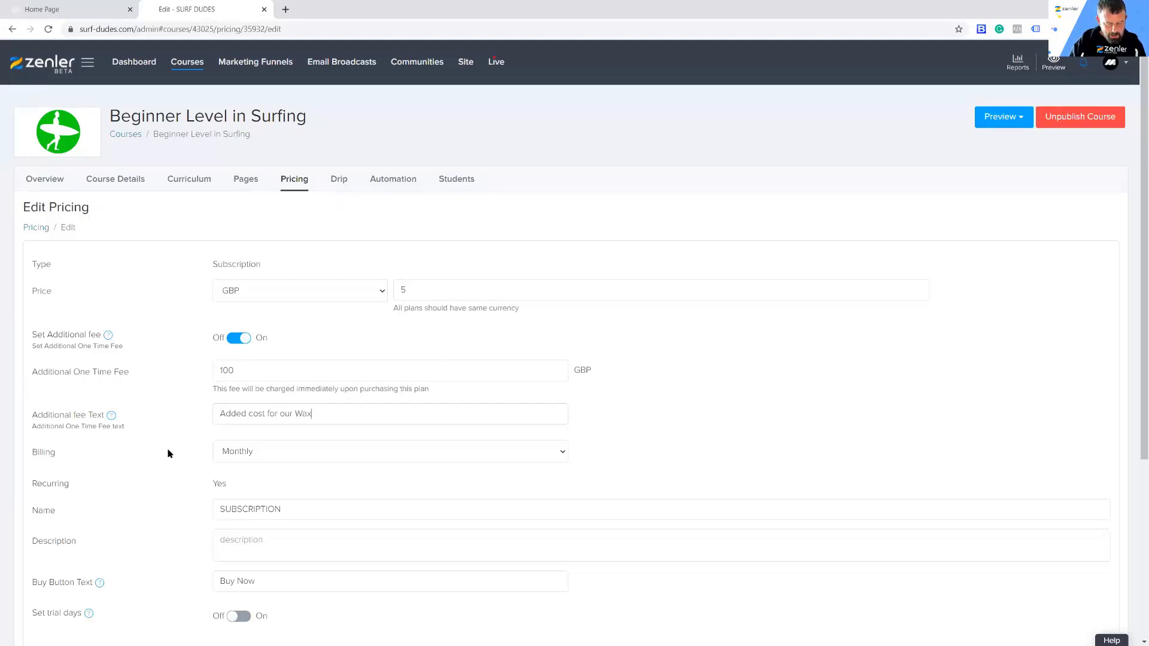
text( and Leas)
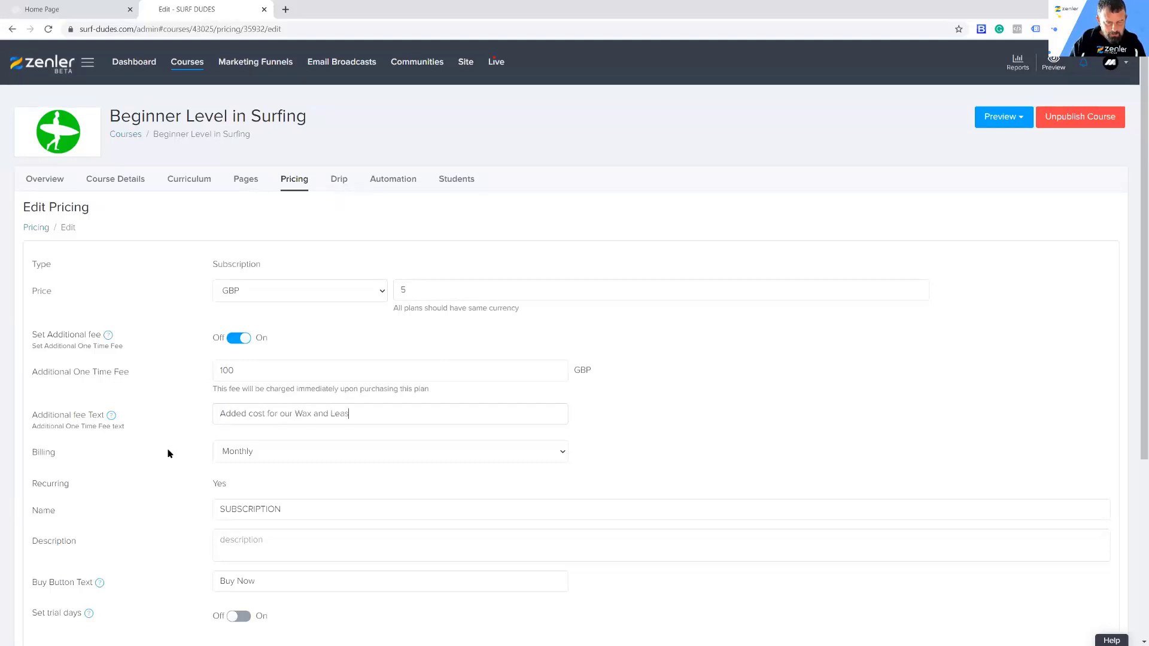
text(h)
scroll(849, 400, down, 4)
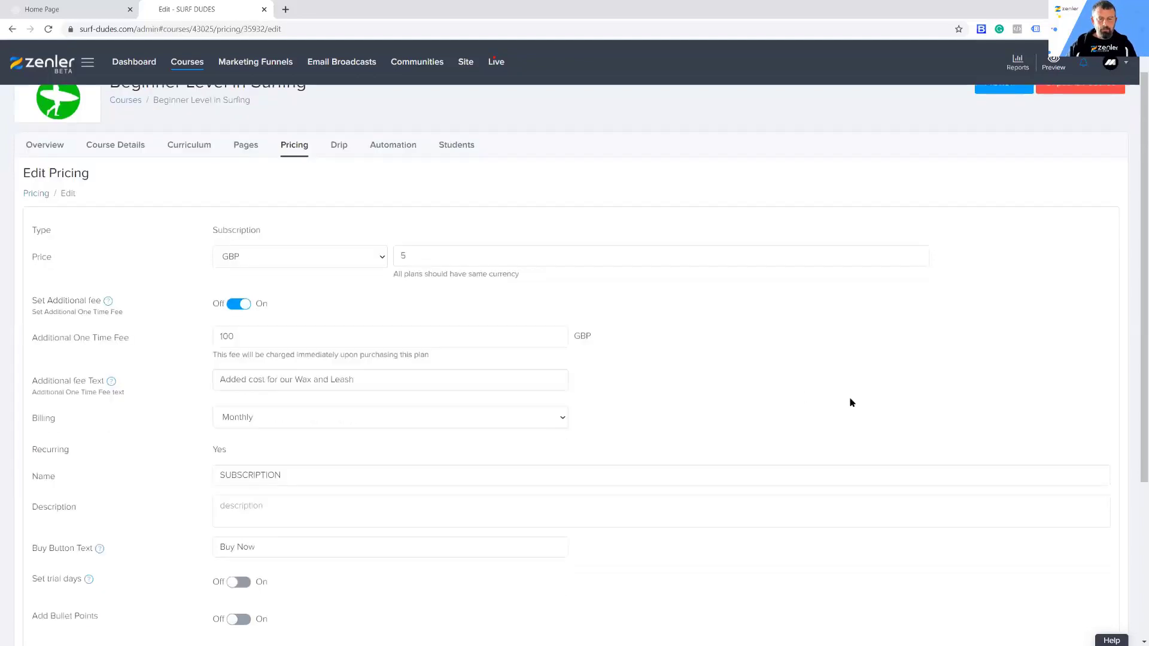
Step: Save the subscription plan, then reload the visitor's checkout and check the additional fee text and amount in the order summary
click(1095, 618)
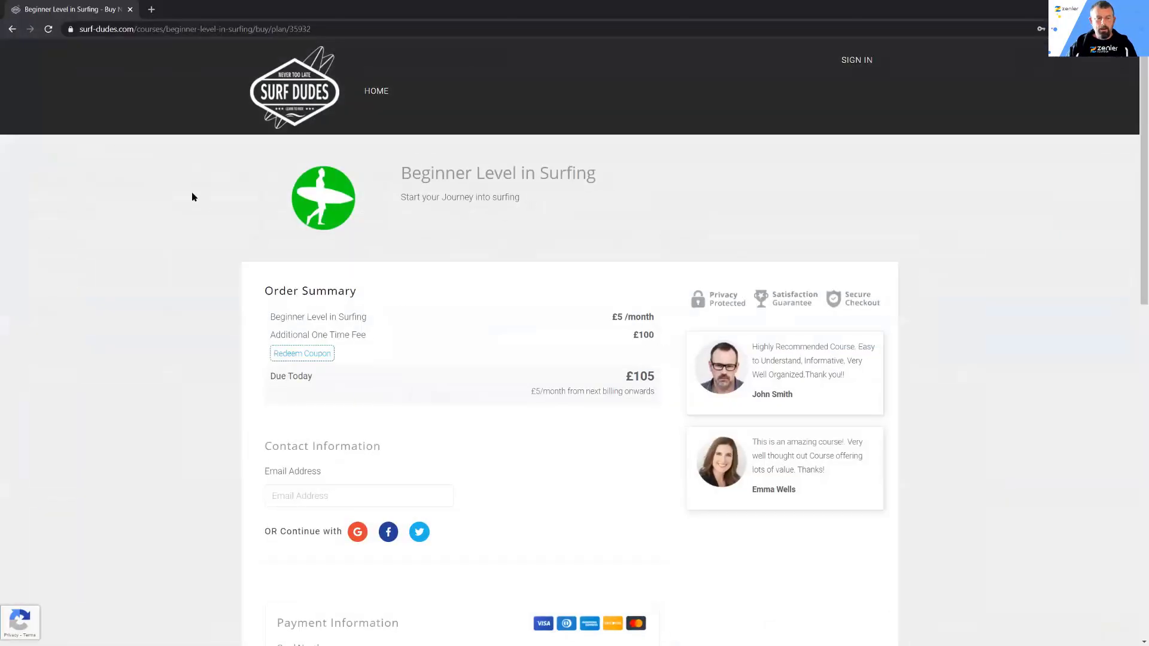
click(48, 29)
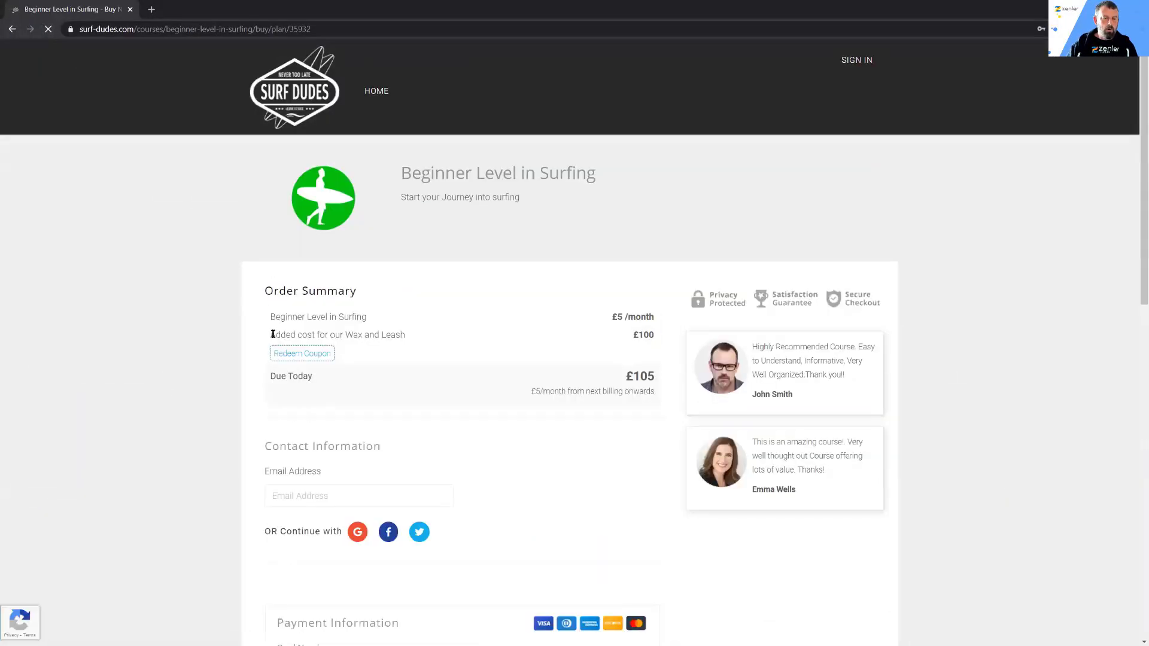
drag(269, 334, 429, 337)
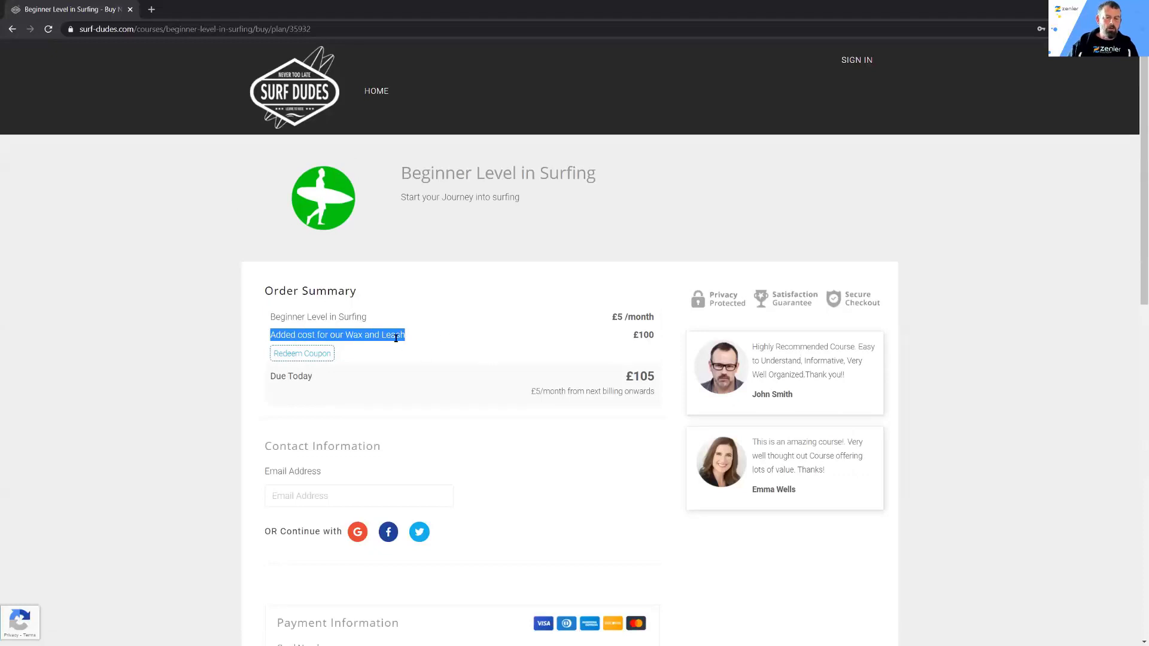
drag(628, 335, 664, 335)
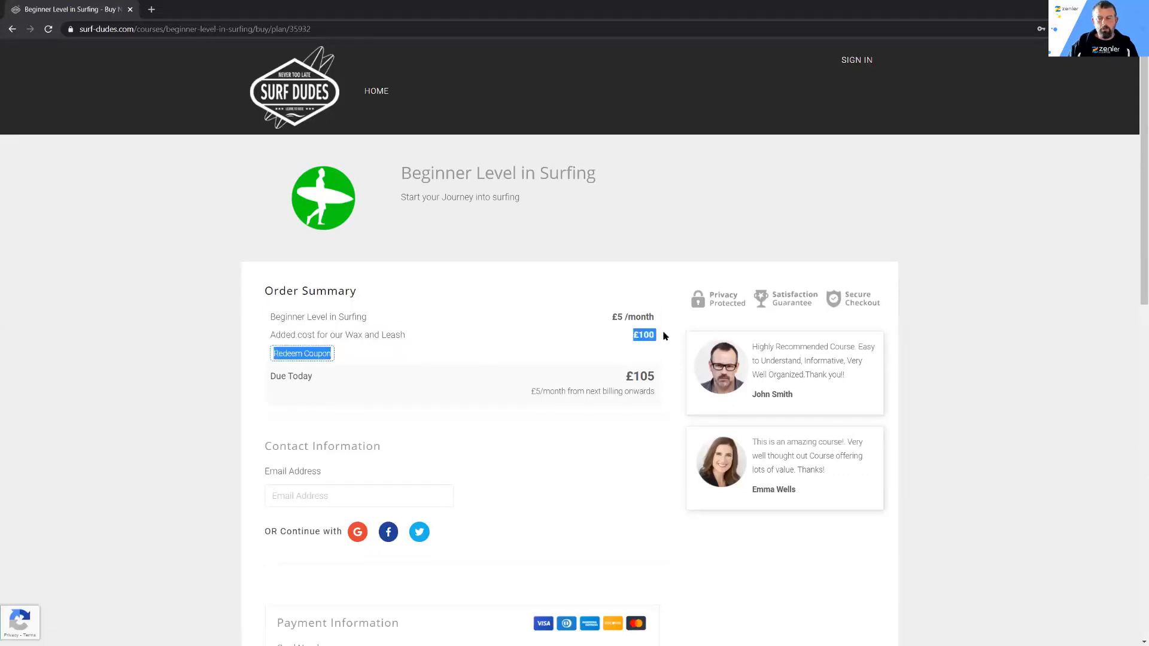
click(389, 330)
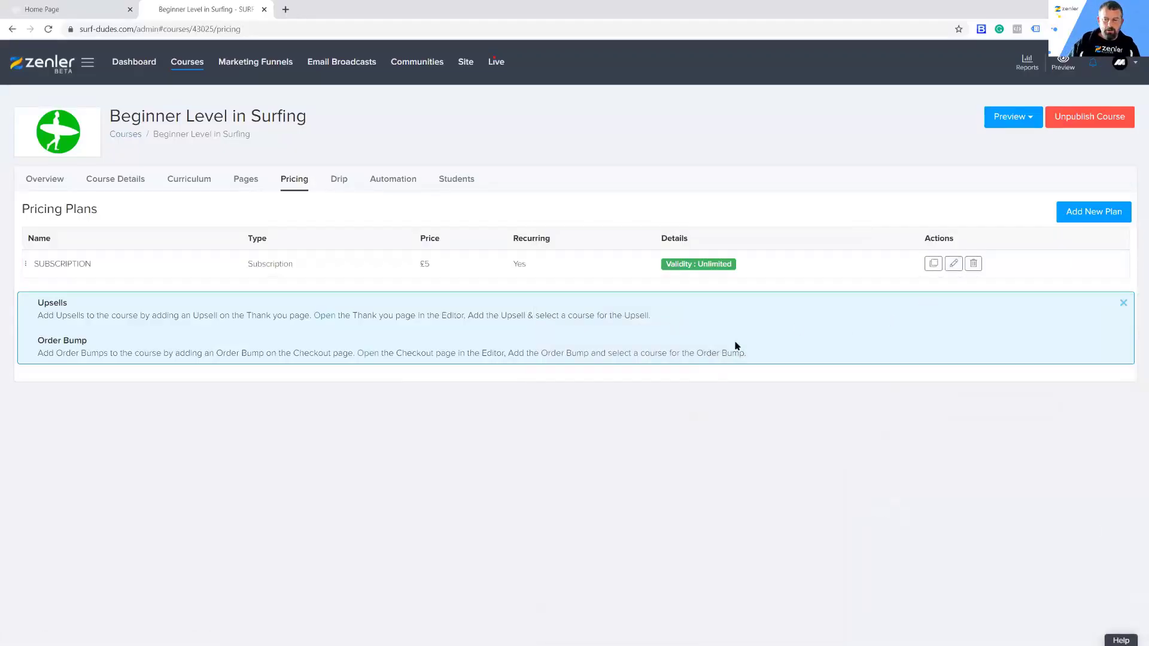
Step: Reopen the subscription plan for editing and review its additional fee and trial day settings
click(954, 264)
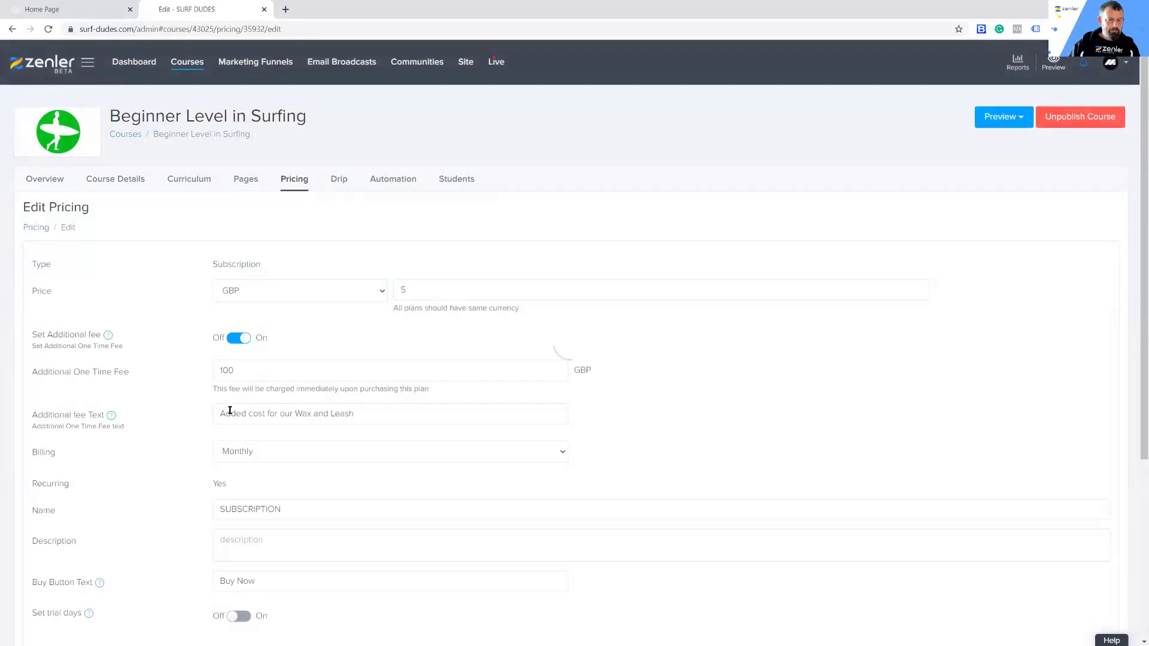
scroll(123, 401, down, 1)
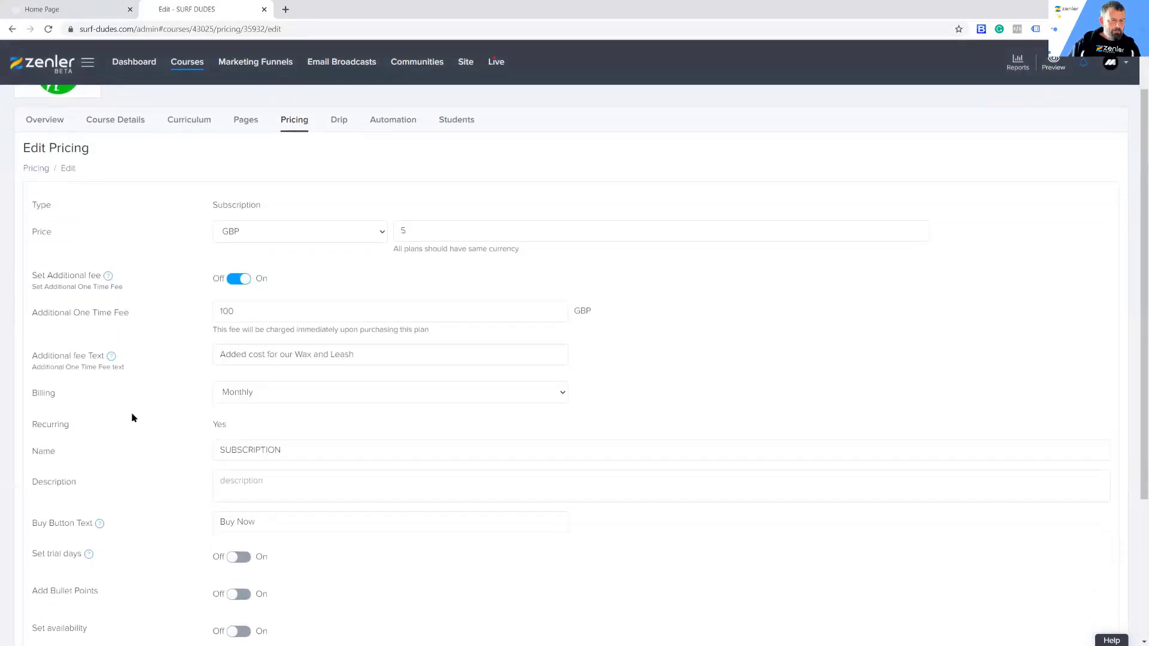
scroll(120, 400, down, 1)
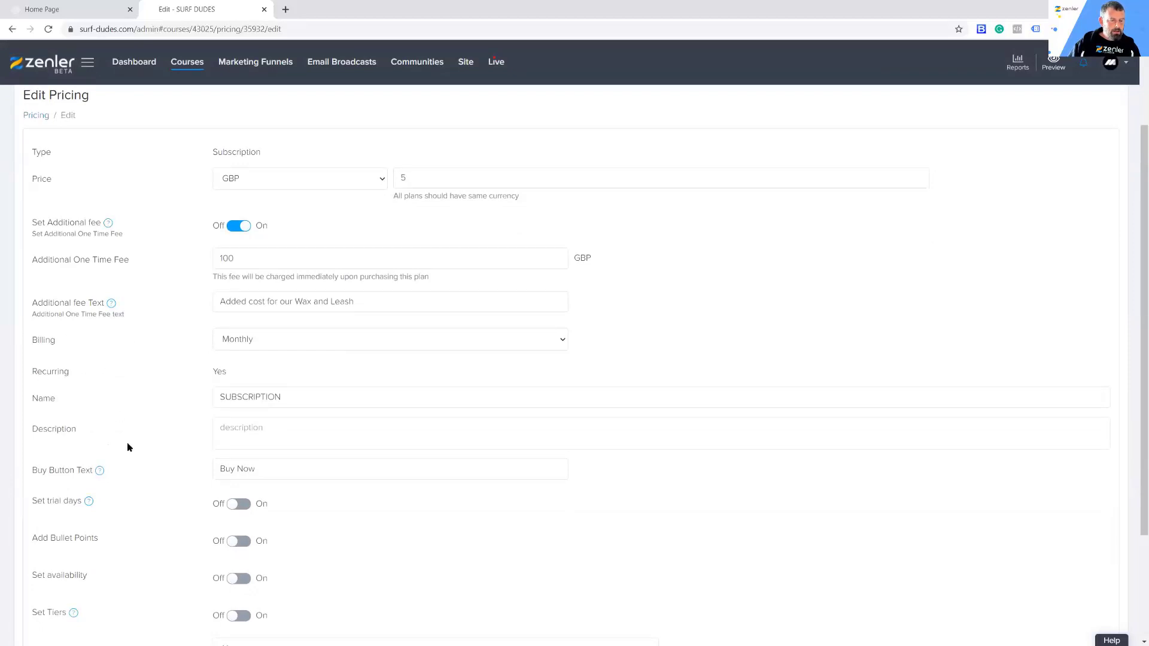
scroll(137, 440, up, 1)
scroll(137, 440, up, 1)
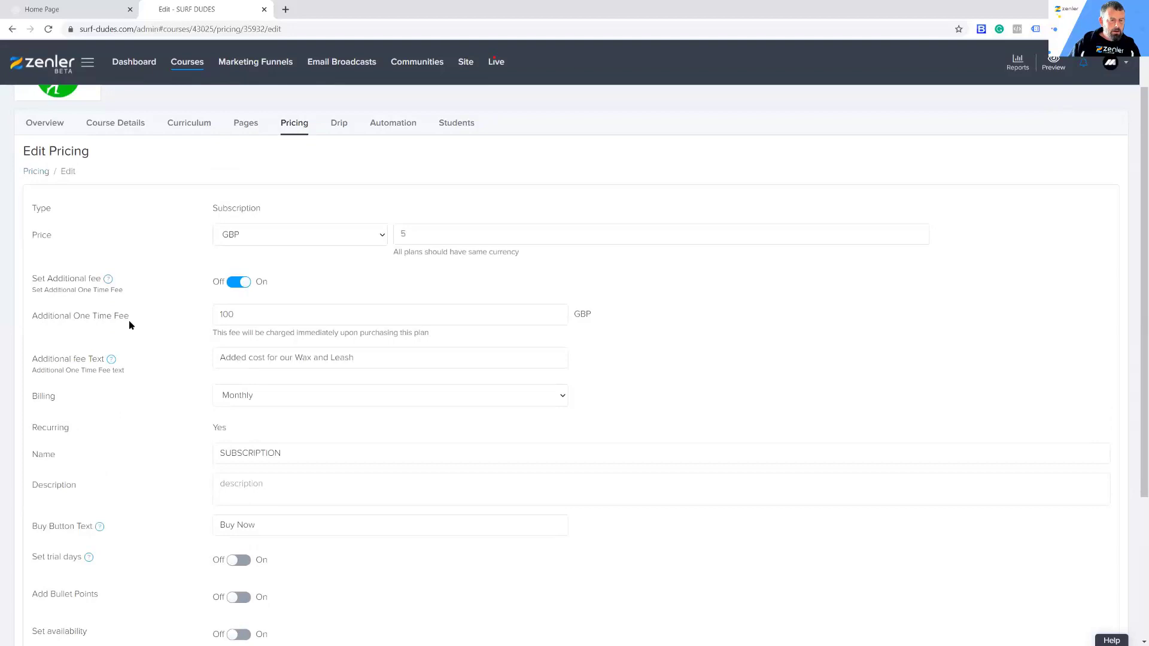
click(236, 283)
click(244, 286)
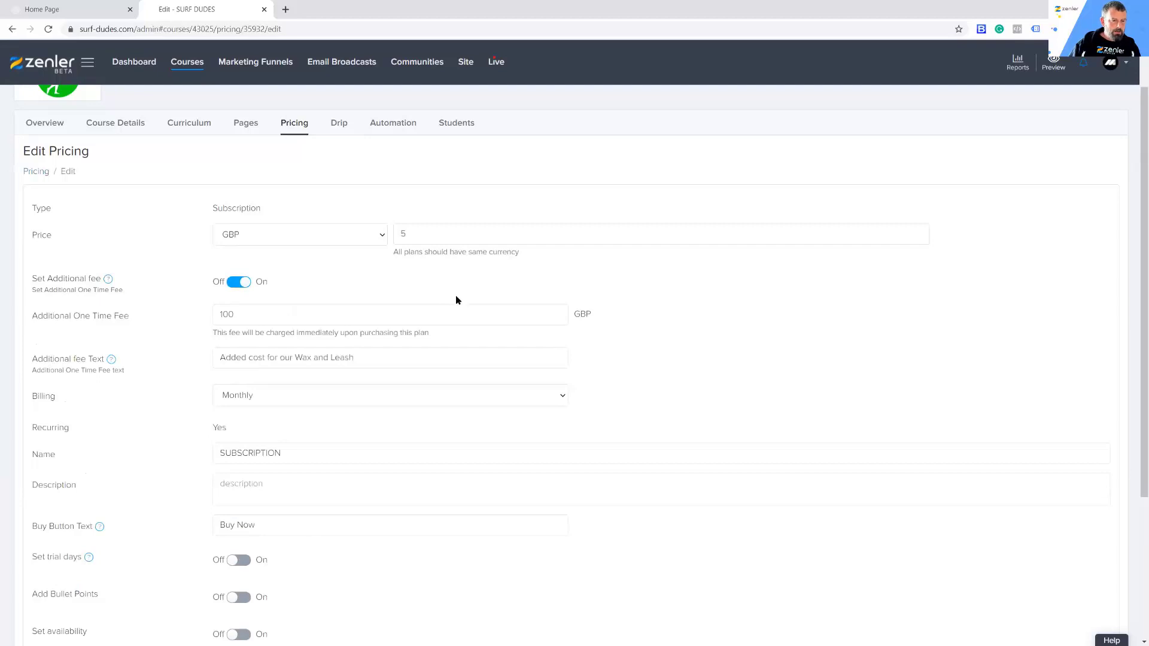
scroll(460, 299, down, 3)
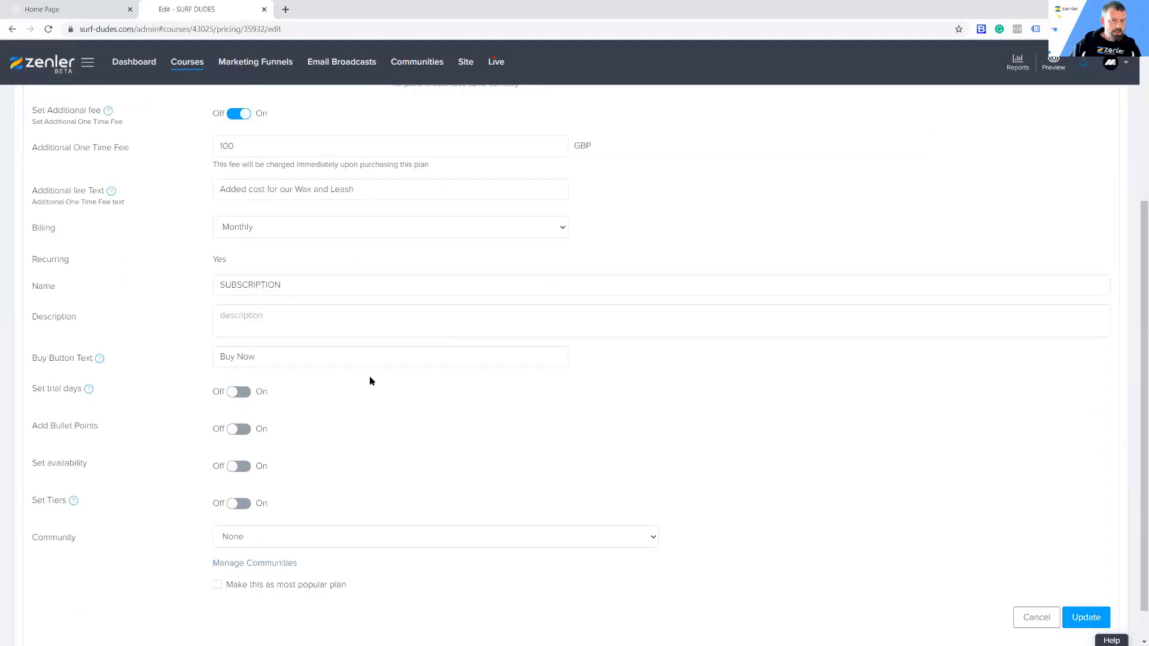
scroll(346, 390, up, 3)
scroll(346, 390, down, 2)
mouse_move(89, 446)
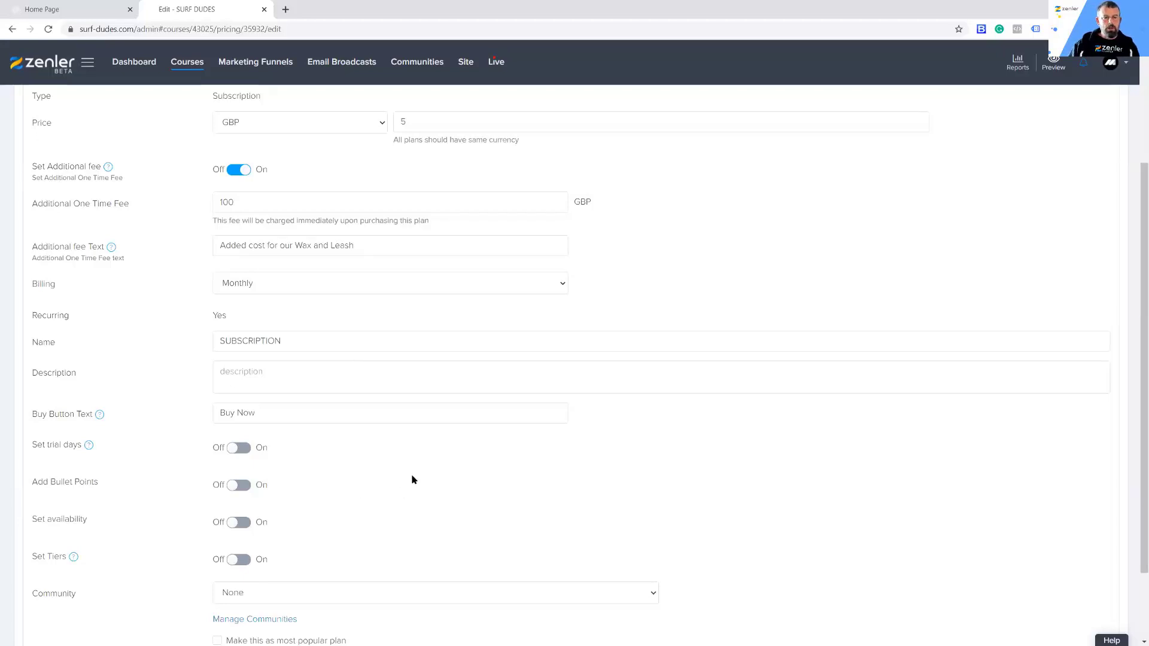
Step: Set the subscription price to 500 GBP and the additional one-time fee to 10 GBP
click(407, 121)
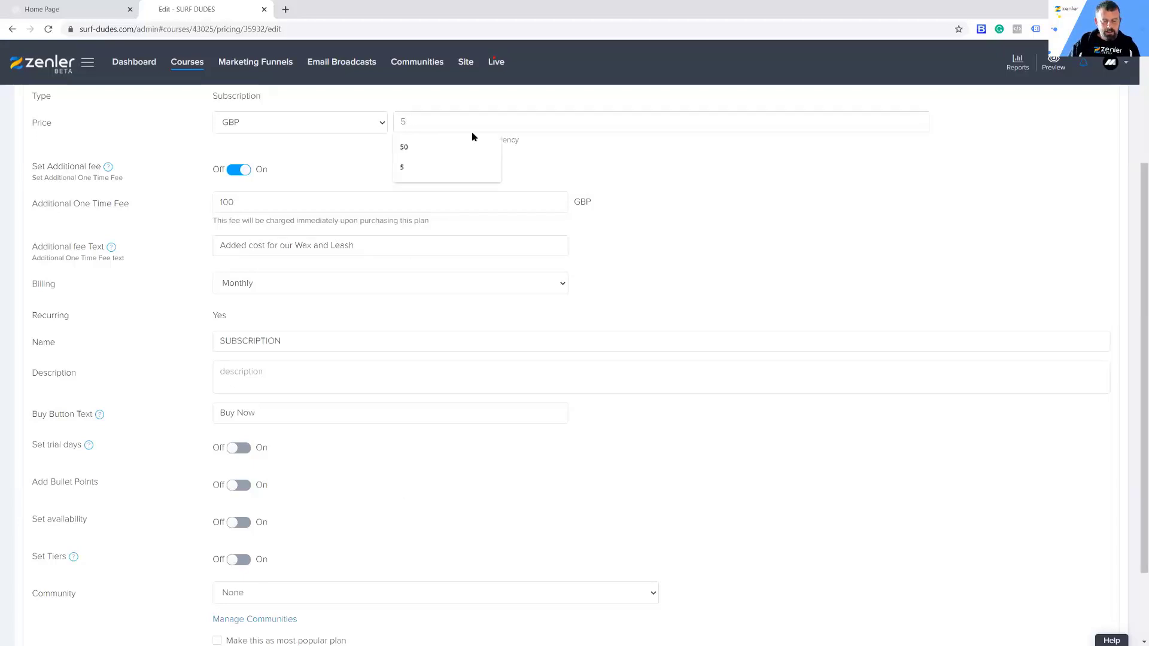
text(00)
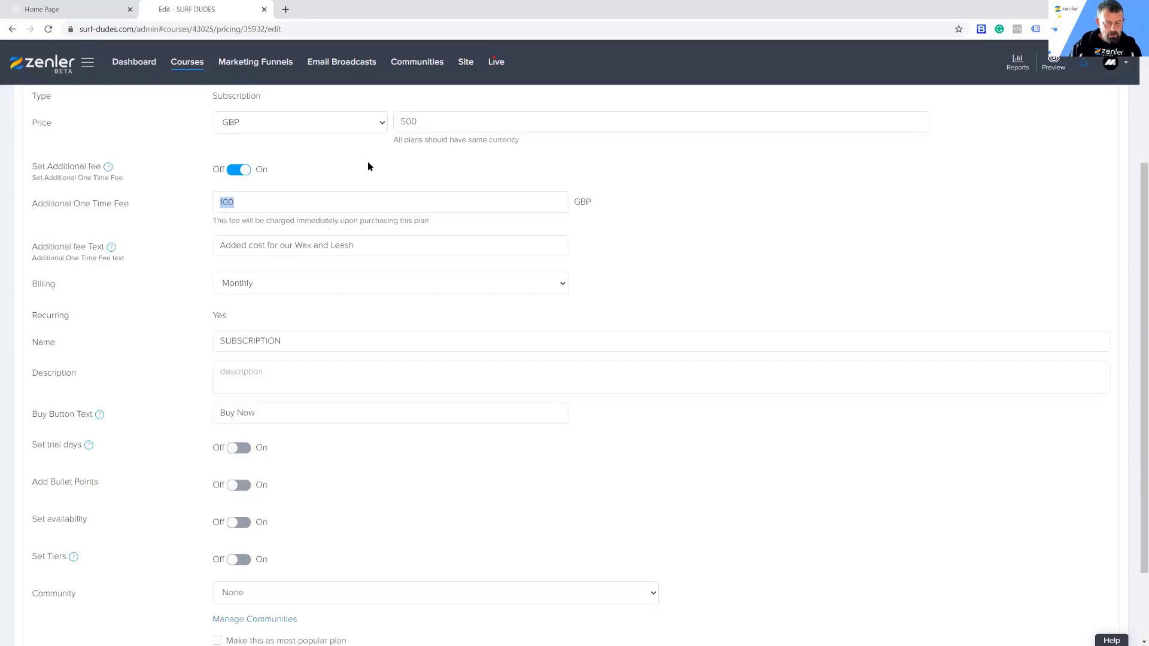
text(10)
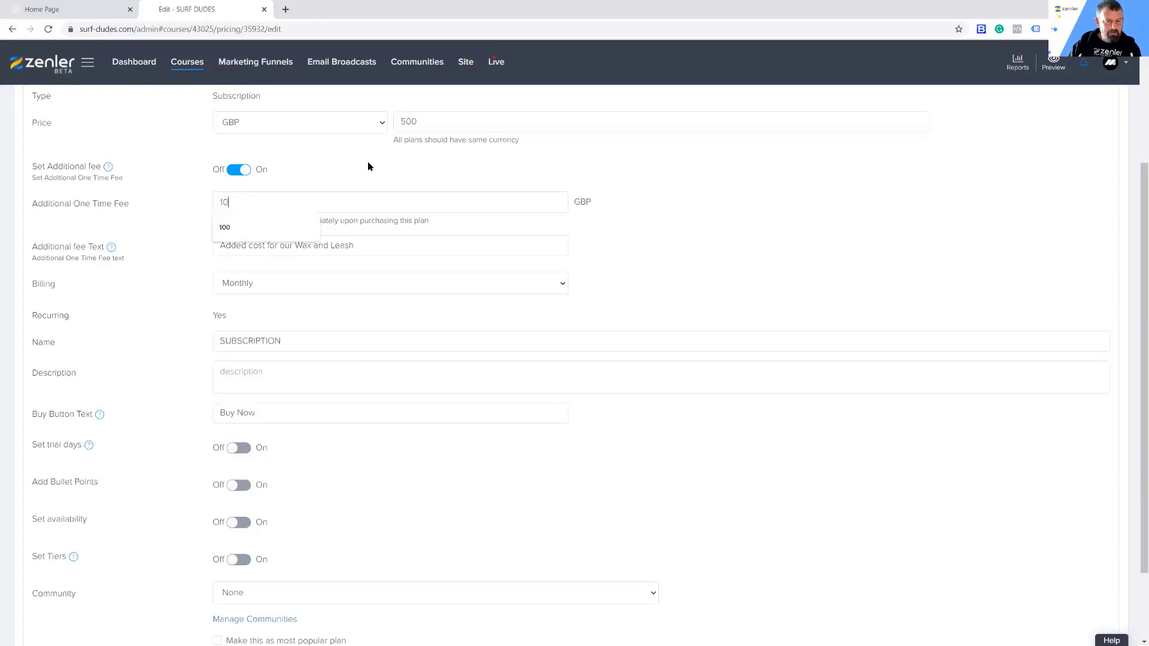
click(345, 158)
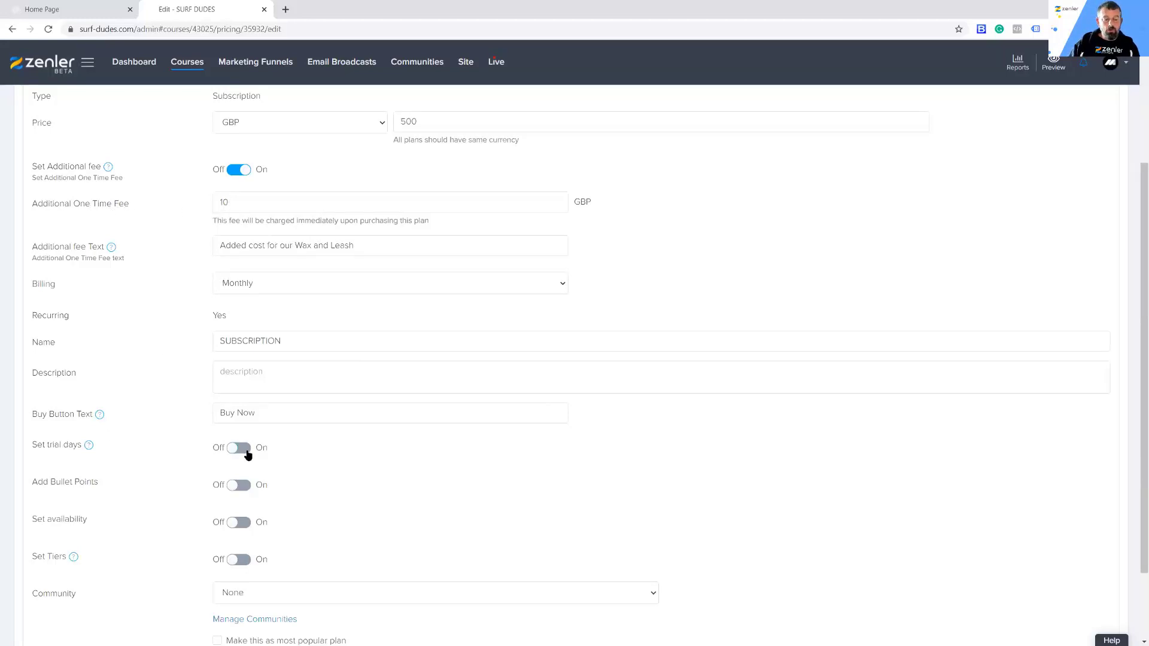
Step: Turn on trial days for the subscription plan, set them to 30, and save the plan
click(266, 449)
click(234, 486)
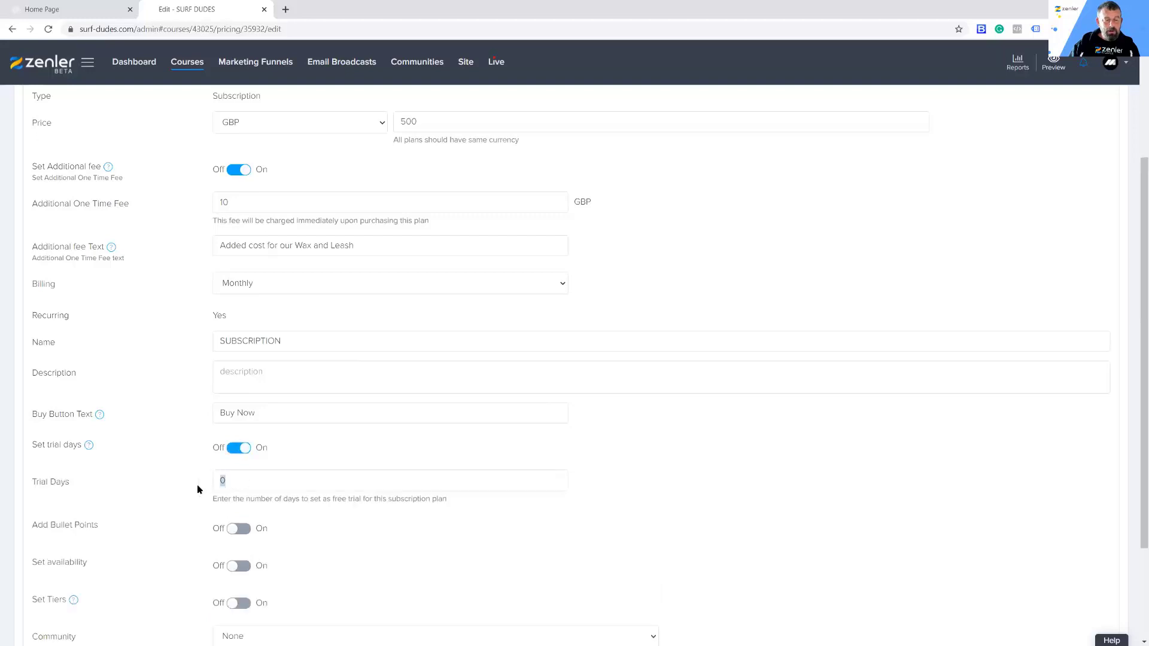
text(30)
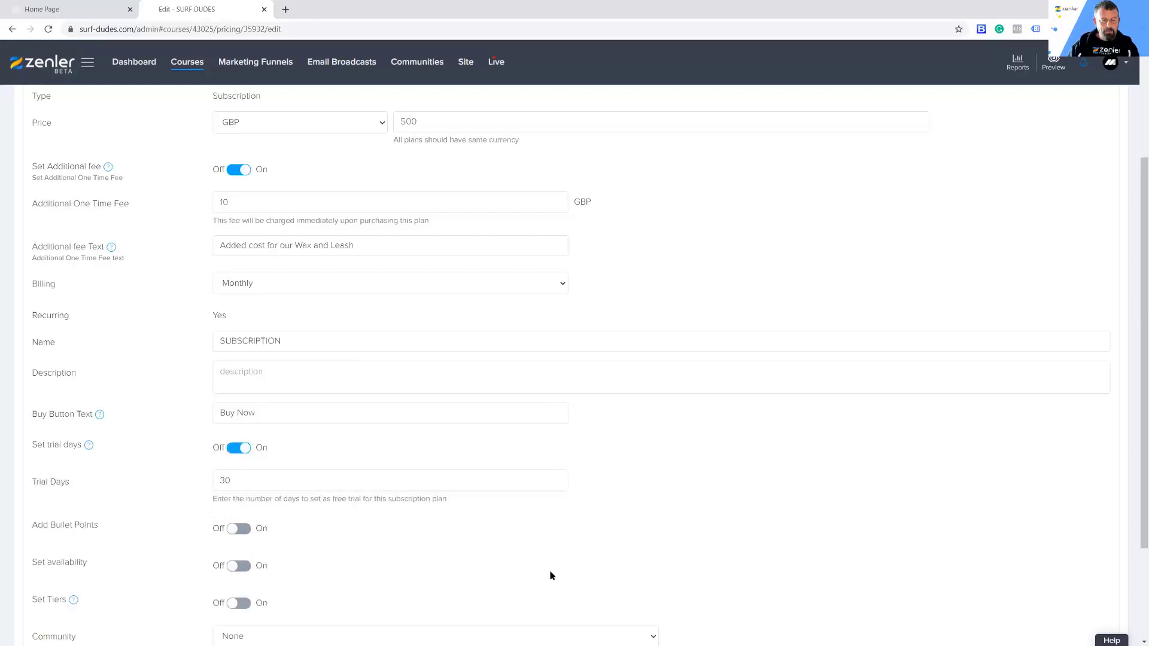
scroll(658, 494, down, 3)
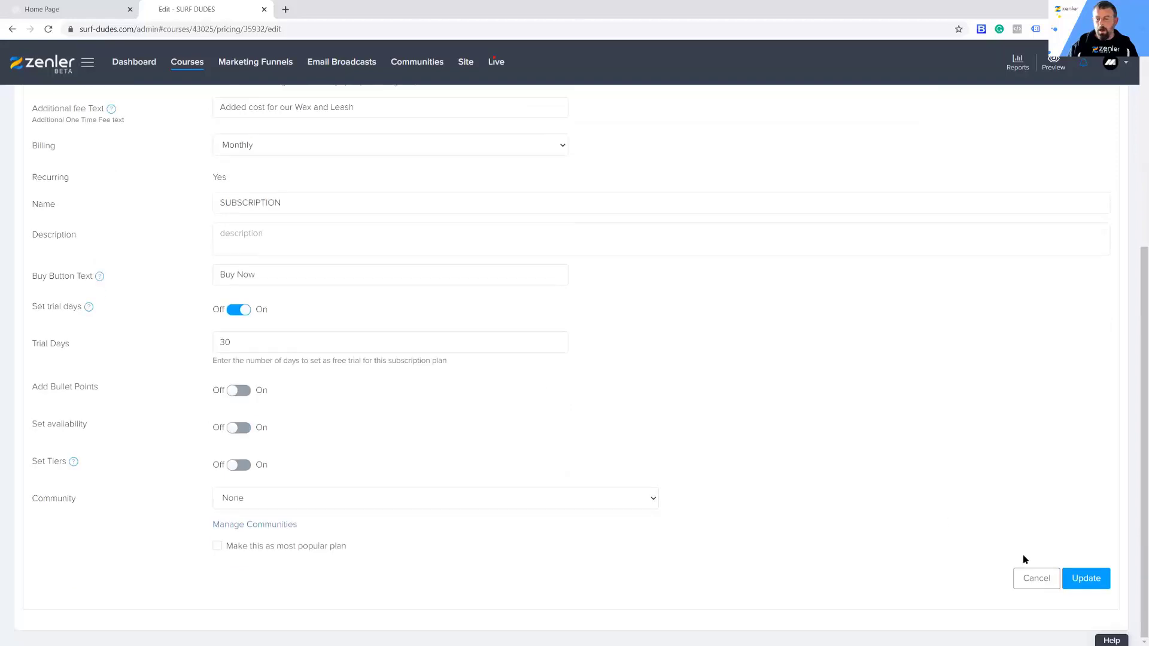
click(1085, 577)
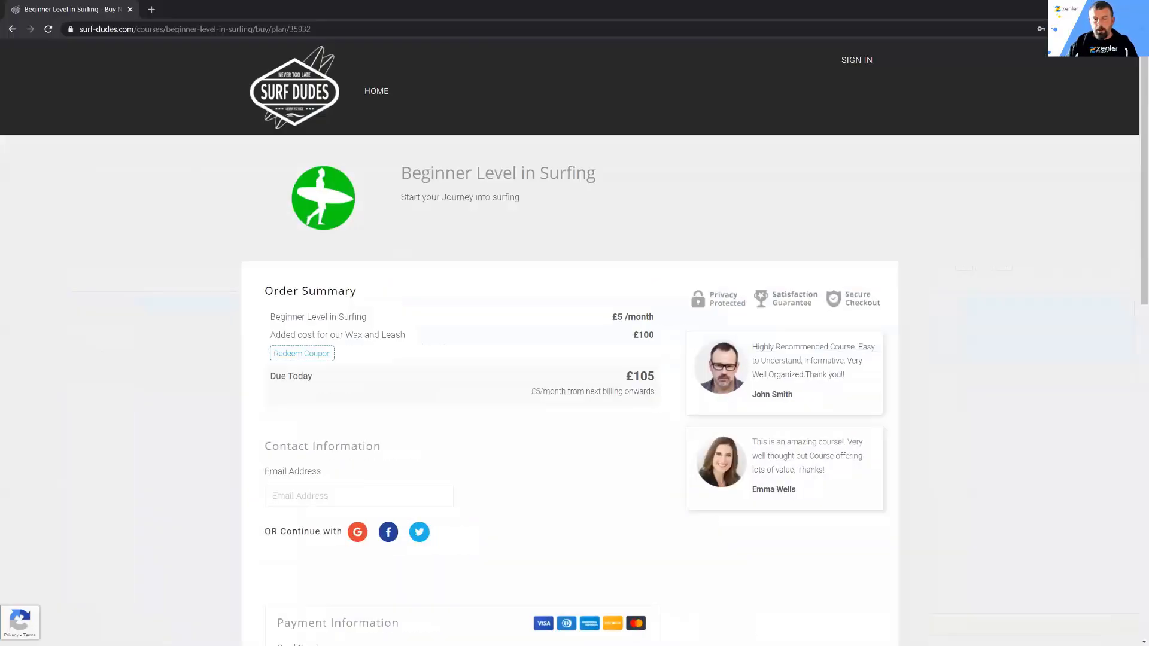
Step: Reload the visitor's checkout, examine the trial fee line in the order summary, and return to the course administration
click(47, 29)
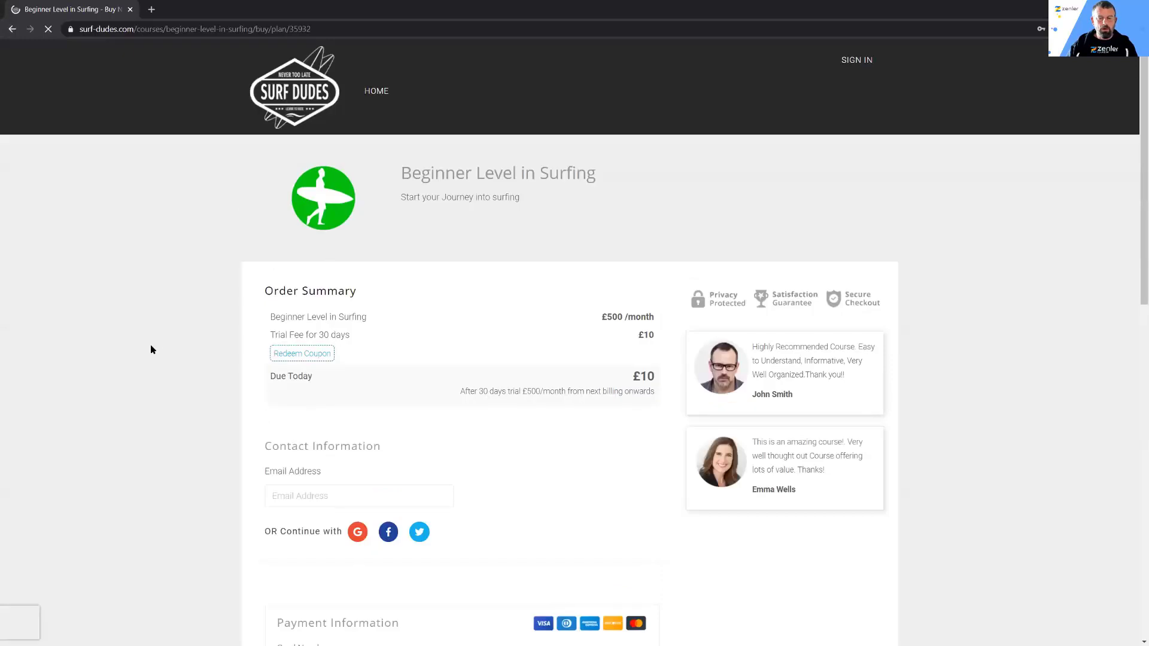
drag(269, 336, 350, 336)
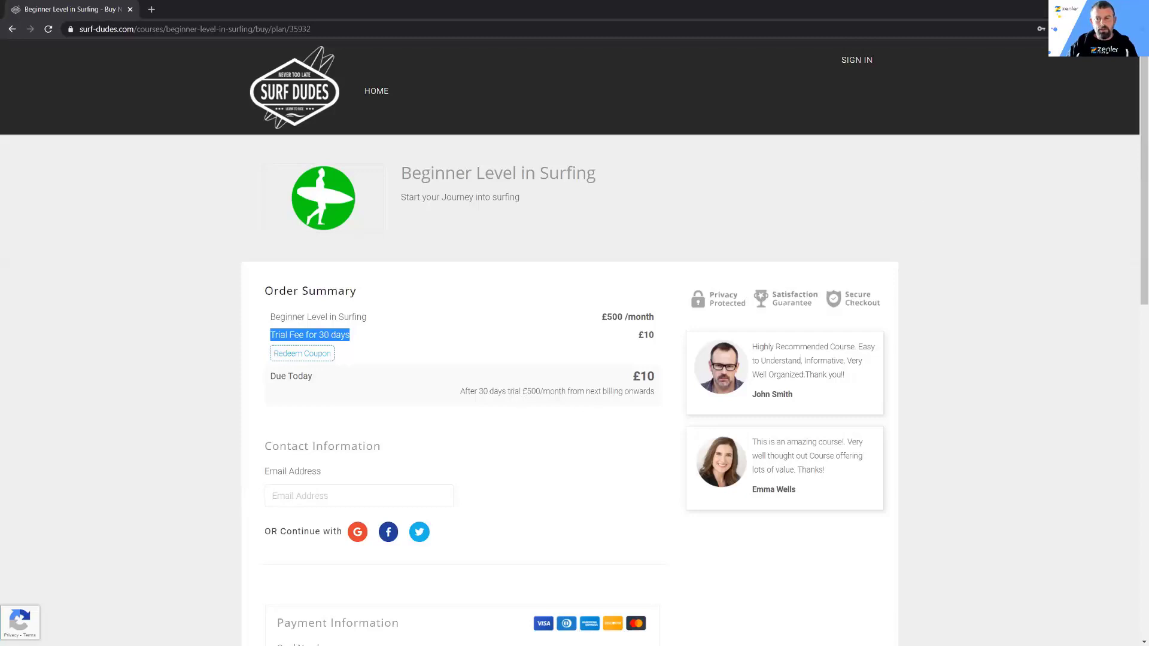
click(1080, 9)
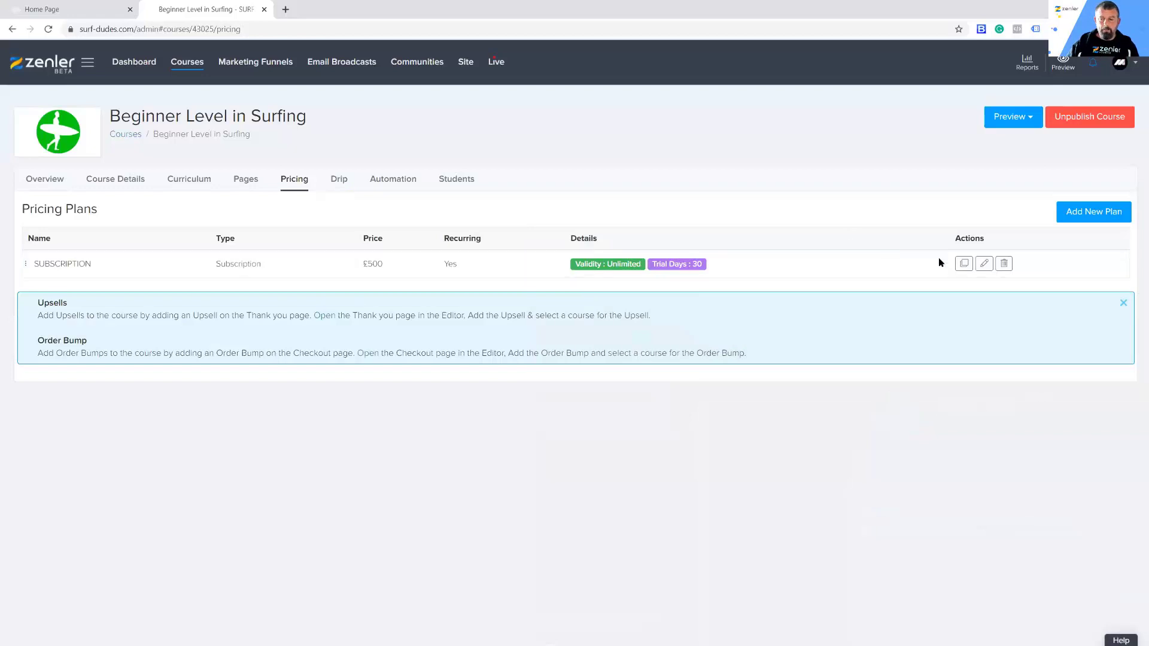
Step: Reopen the subscription plan and enter the description "Special bonus dicount for the frist 30 days"
click(984, 264)
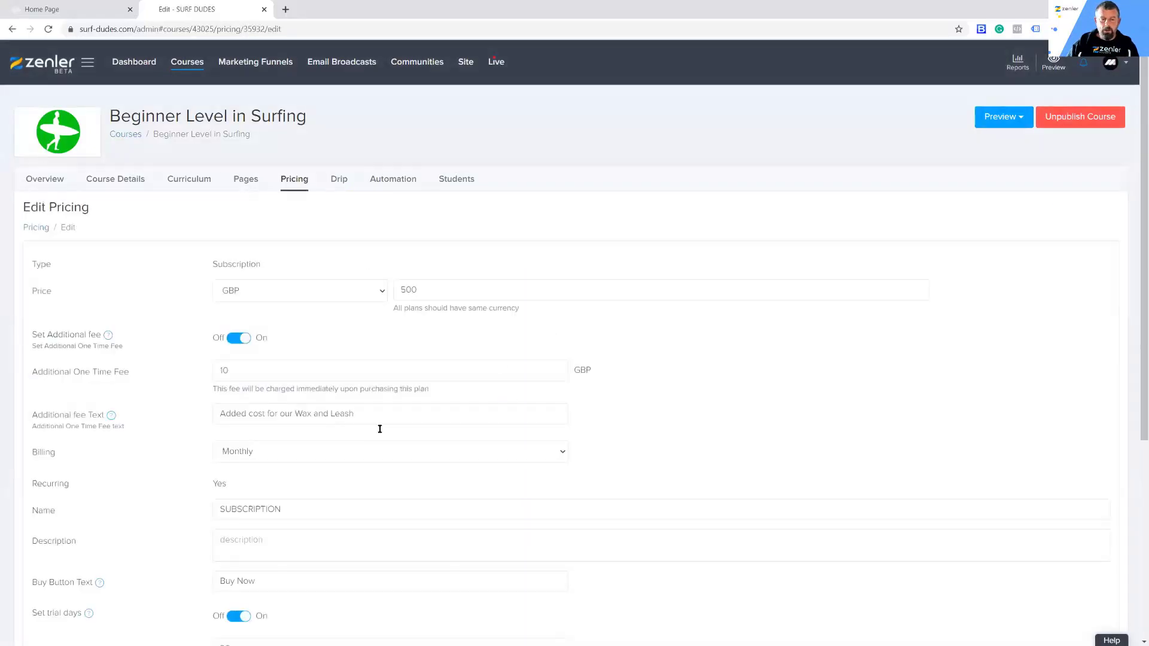
scroll(401, 432, down, 3)
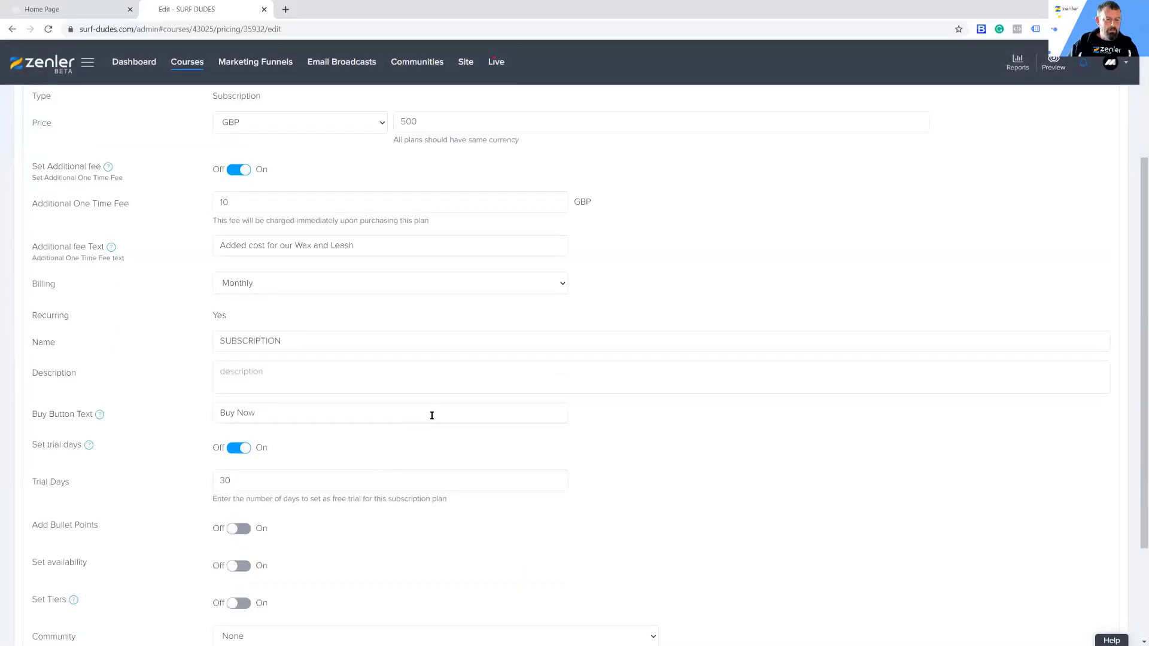
scroll(419, 415, up, 1)
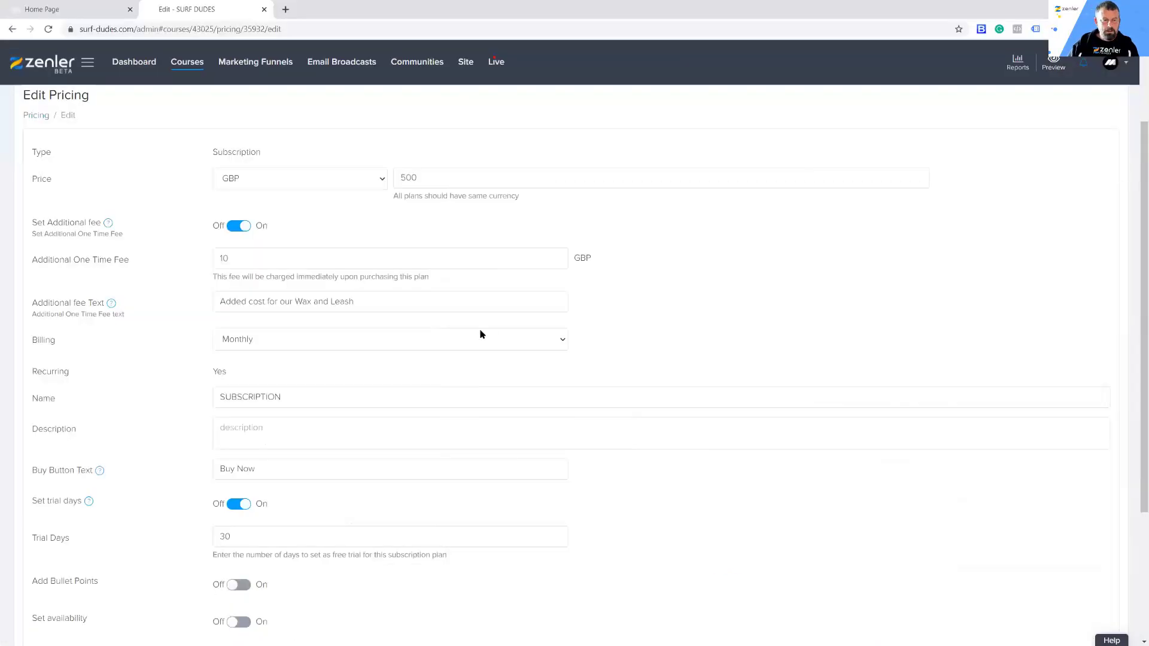
scroll(352, 360, down, 1)
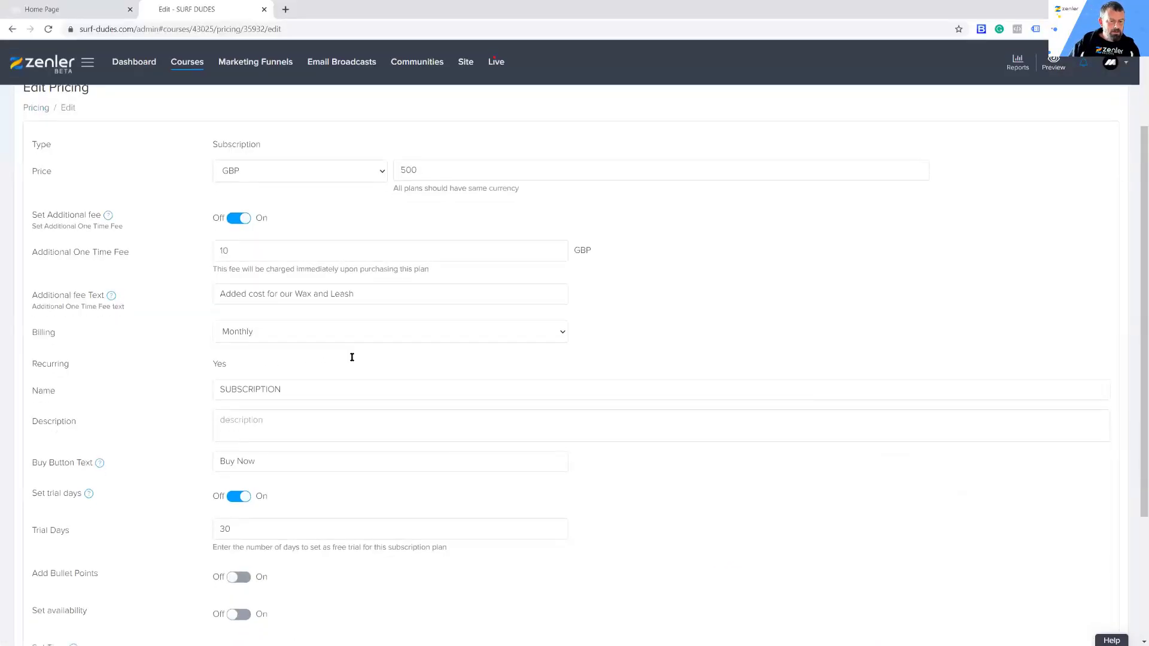
scroll(166, 476, down, 3)
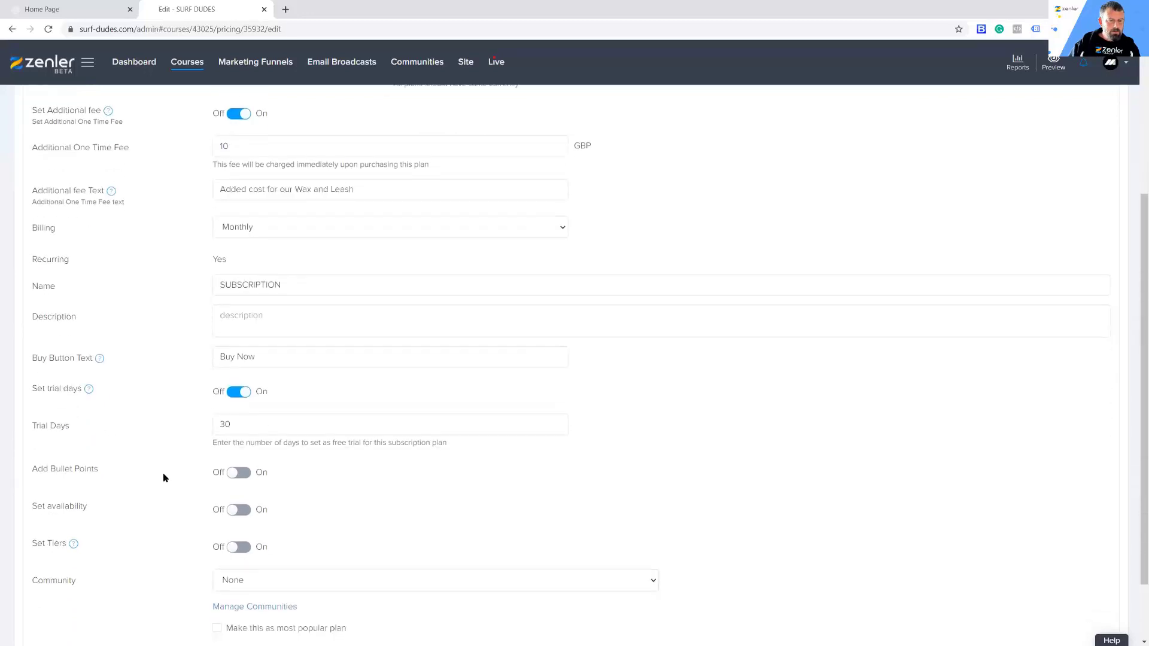
scroll(165, 477, up, 4)
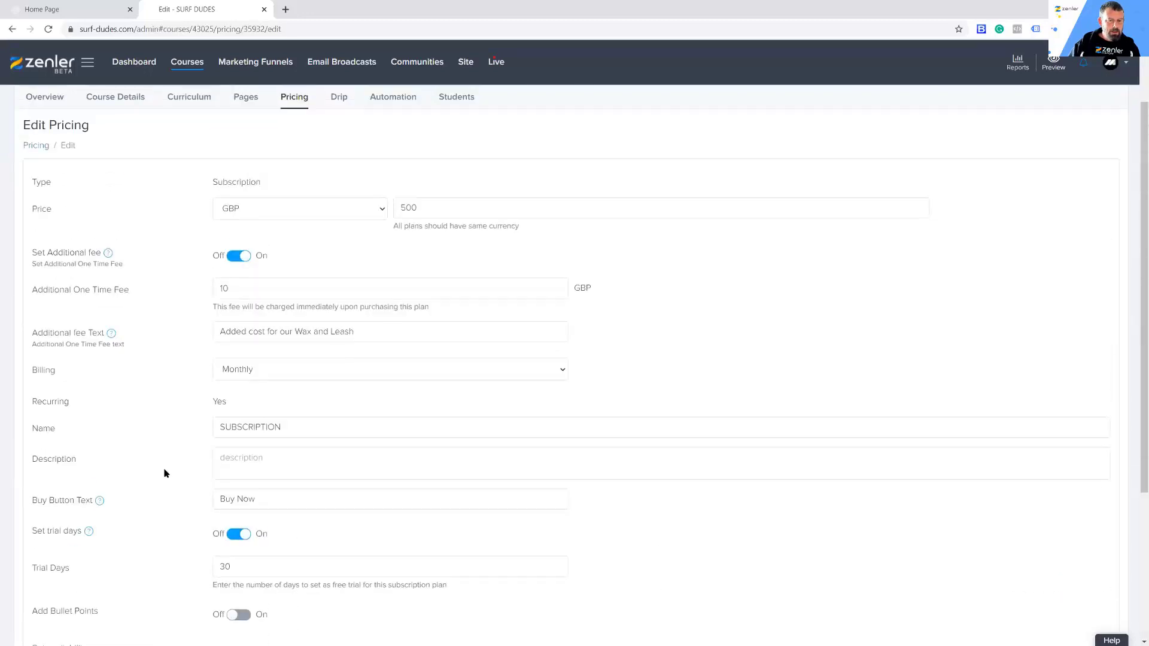
click(230, 456)
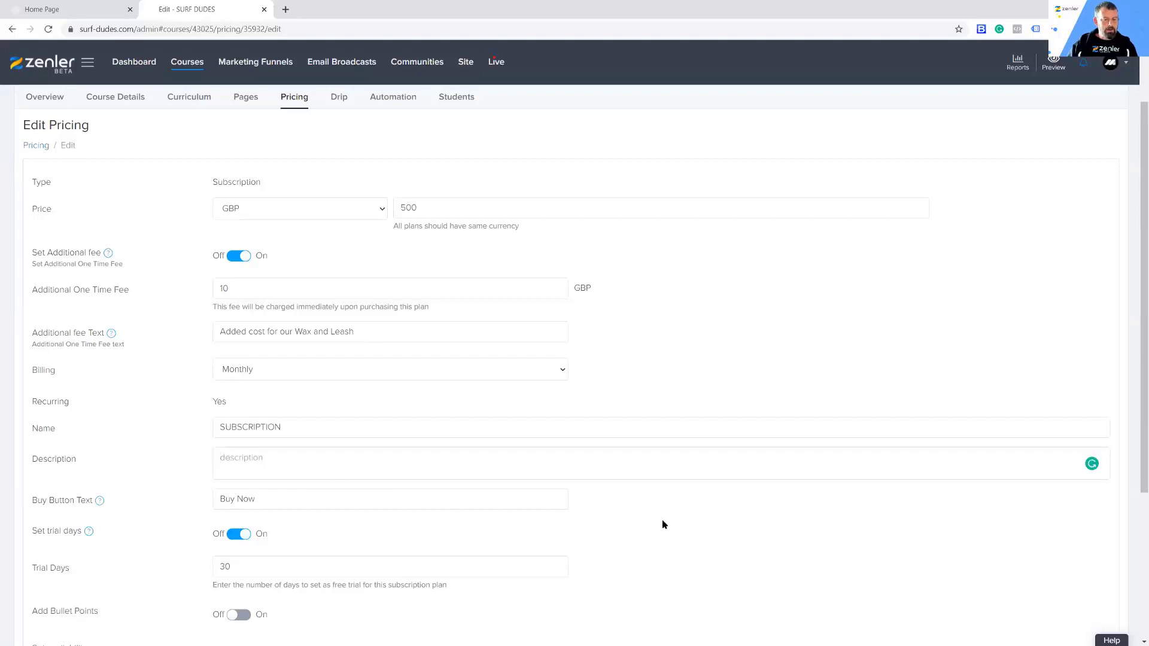
text(Special b)
text(u)
key(BackSpace)
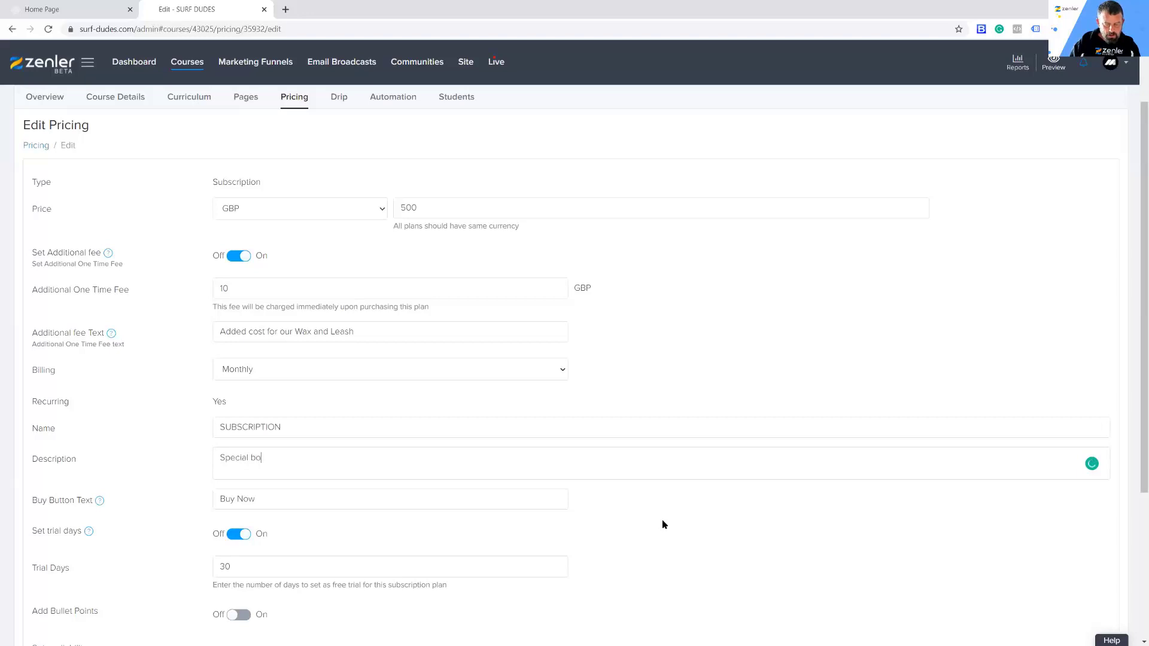
text(nus dicount for the fris)
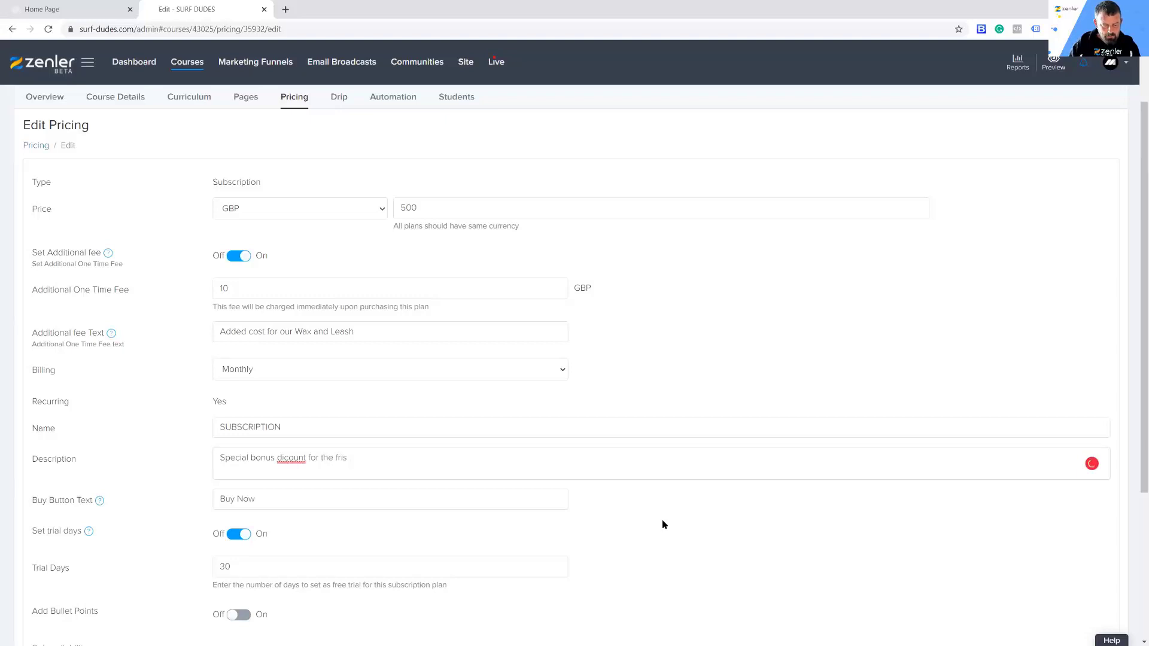
text(y 30 days)
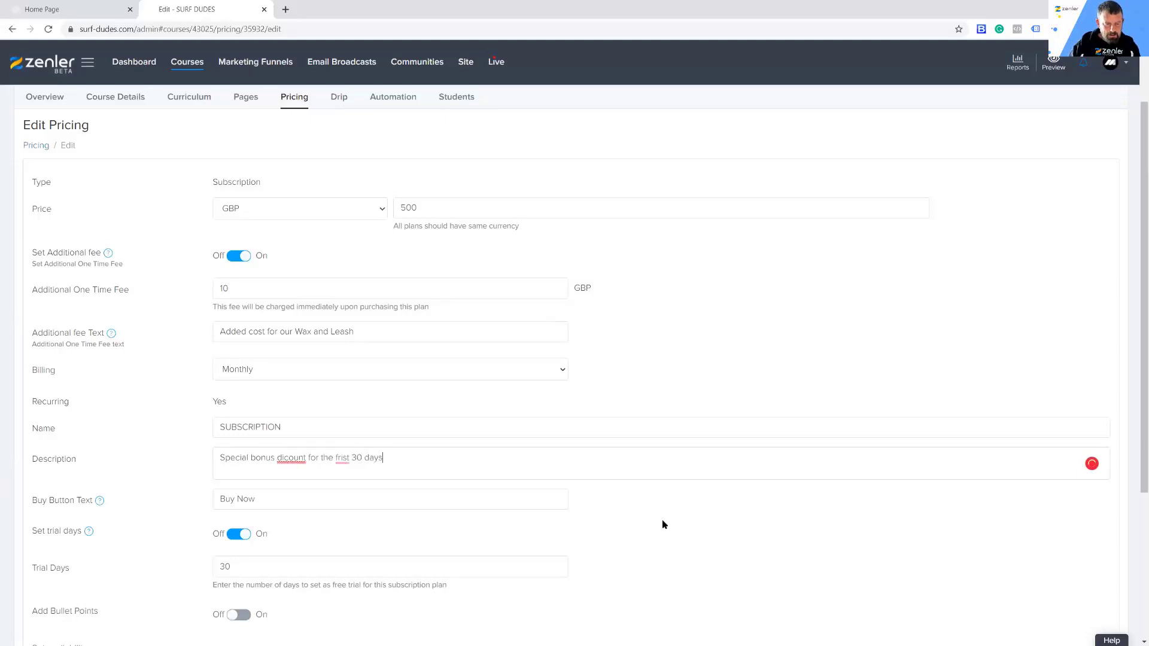
Step: Correct the misspelled words in the description to "discount" and "first", and save the plan
right_click(274, 466)
click(290, 478)
right_click(350, 459)
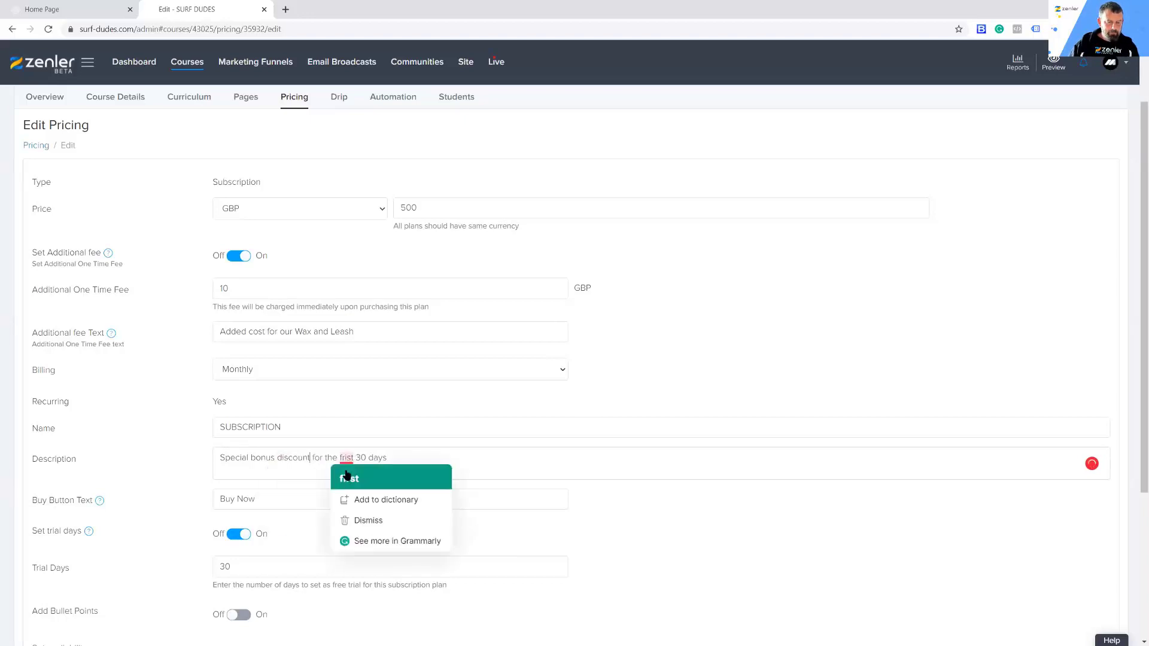
click(415, 479)
scroll(741, 539, down, 3)
click(1085, 634)
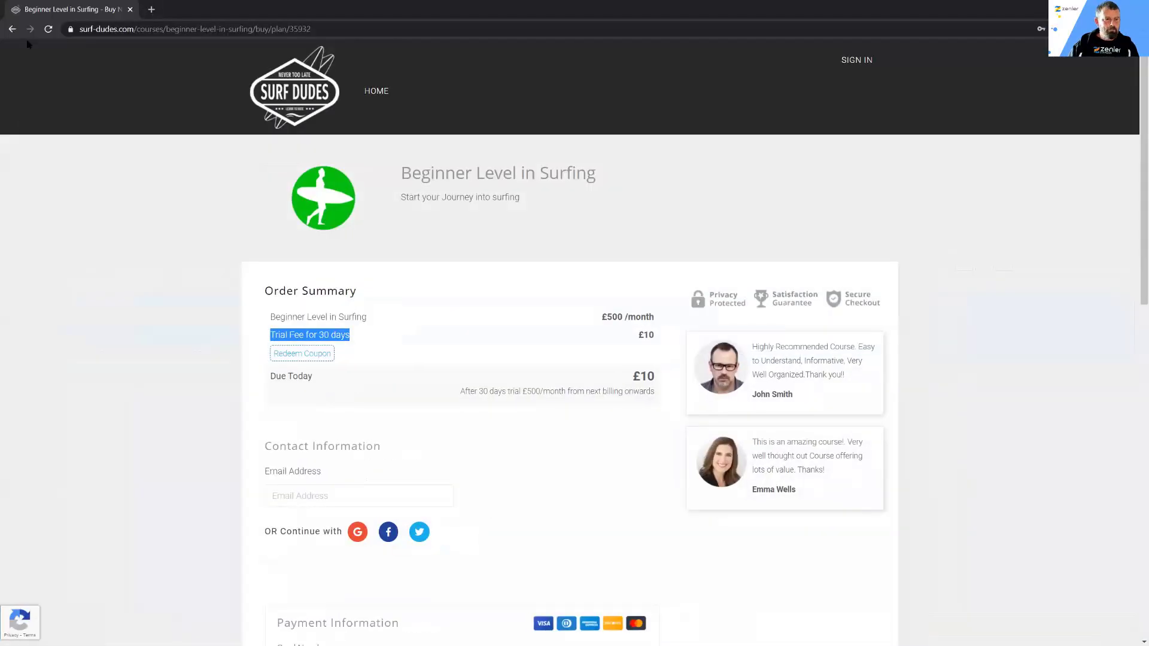
Step: Reload the visitor's checkout, examine the order summary and payment section, and return to the course administration
click(48, 29)
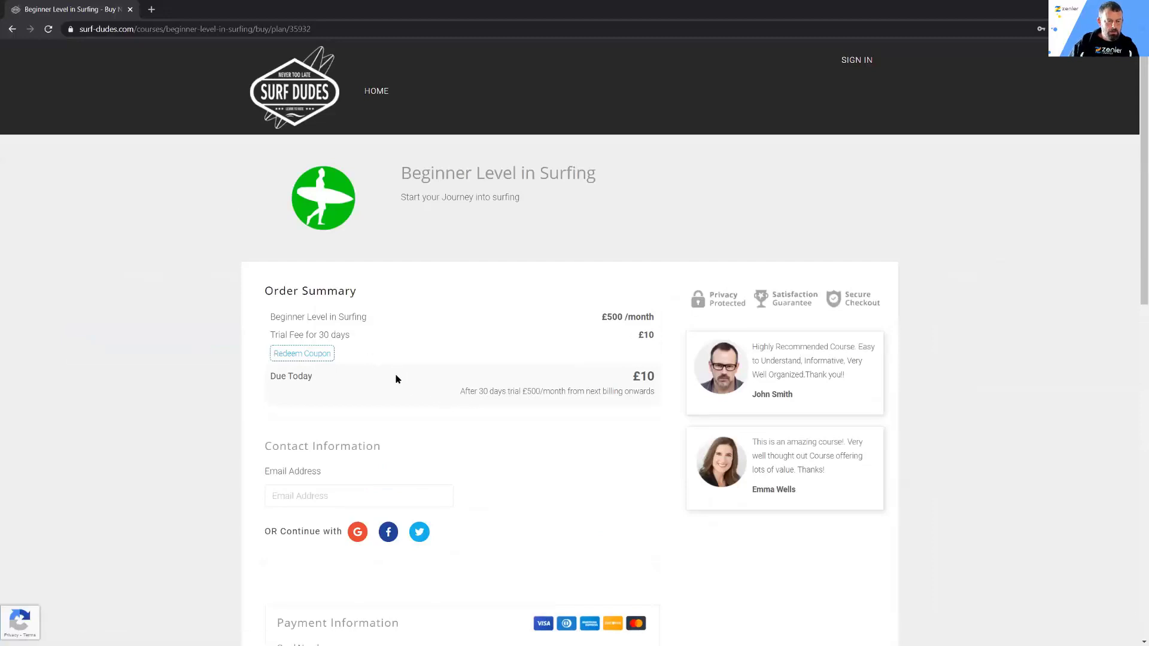
scroll(91, 419, down, 6)
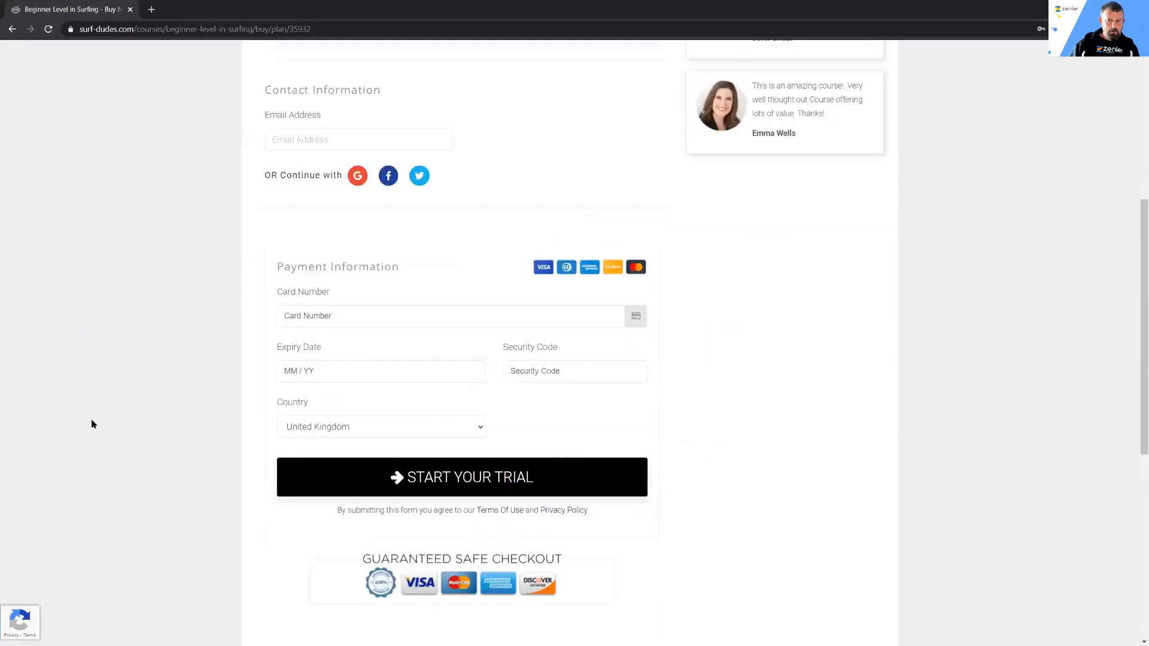
scroll(91, 420, up, 4)
scroll(91, 424, up, 2)
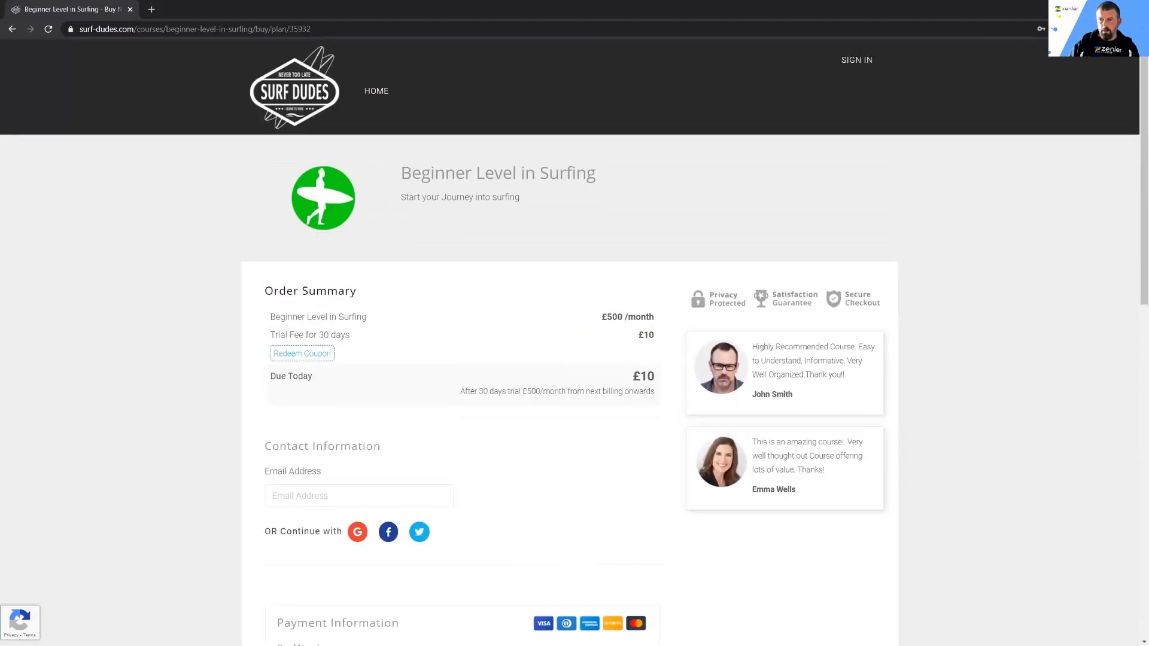
key(alt+Tab)
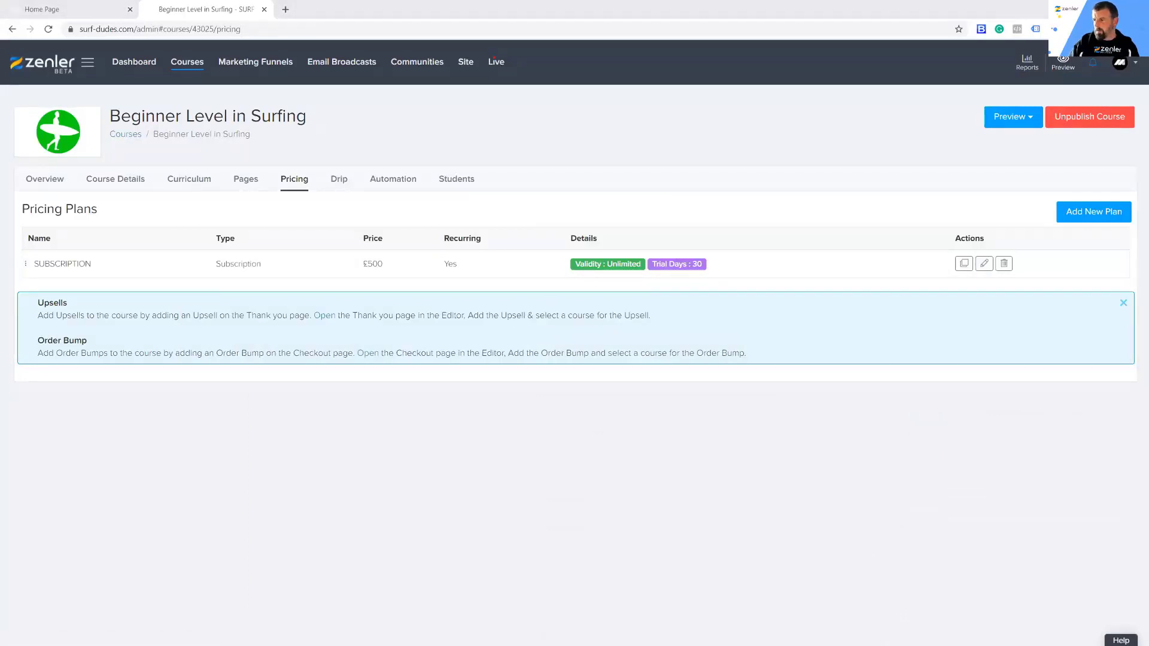
Step: Check the subscription's description on the visitor's reloaded course page and its trial fee at checkout
key(alt+Tab)
click(12, 29)
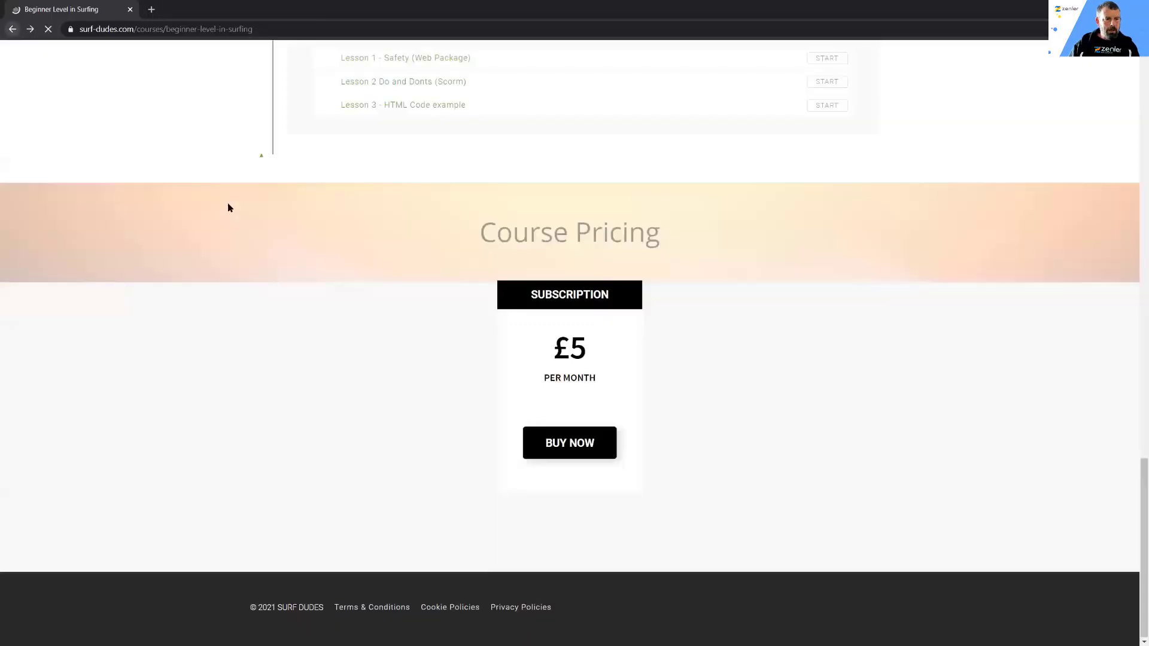
click(48, 28)
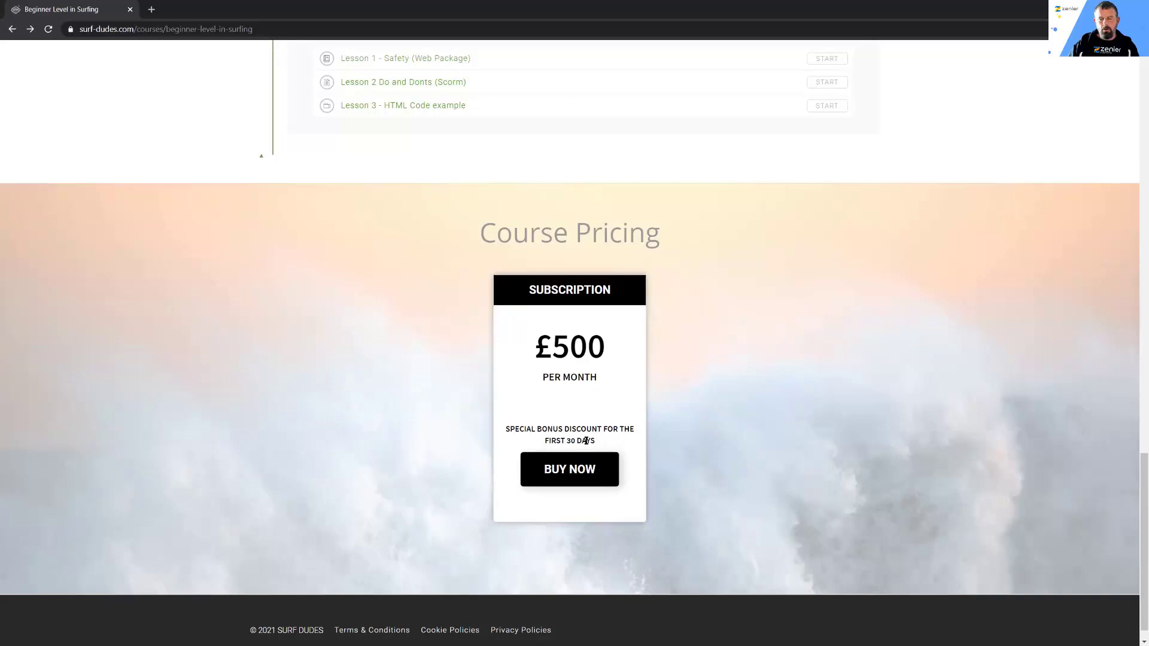
click(564, 472)
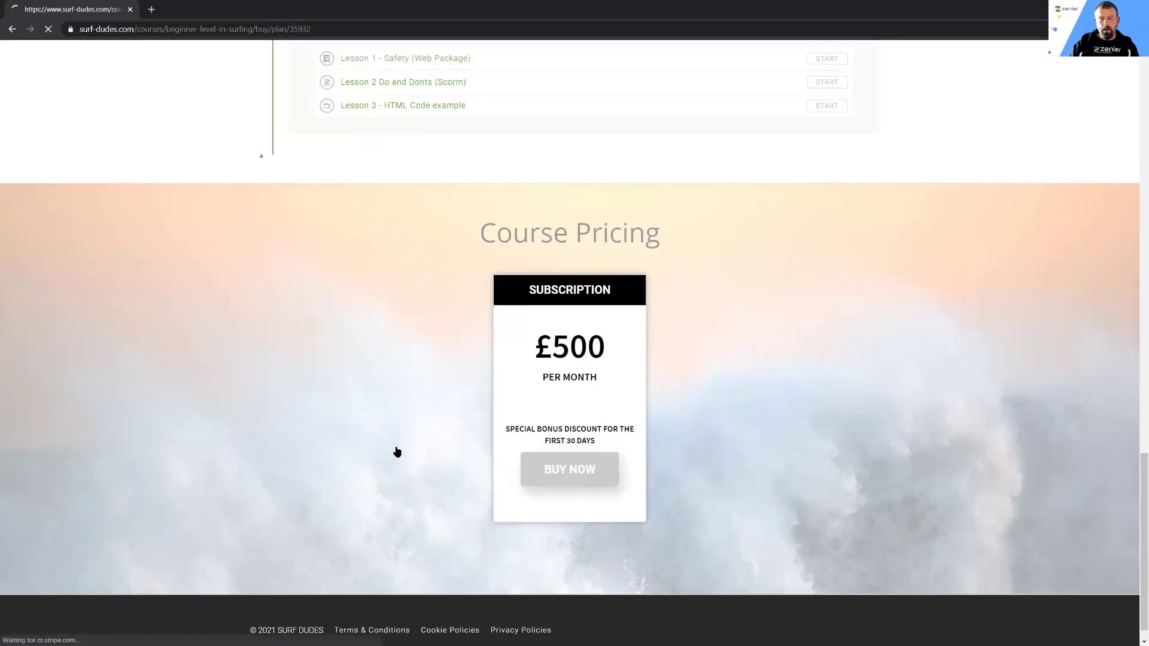
drag(635, 334, 642, 355)
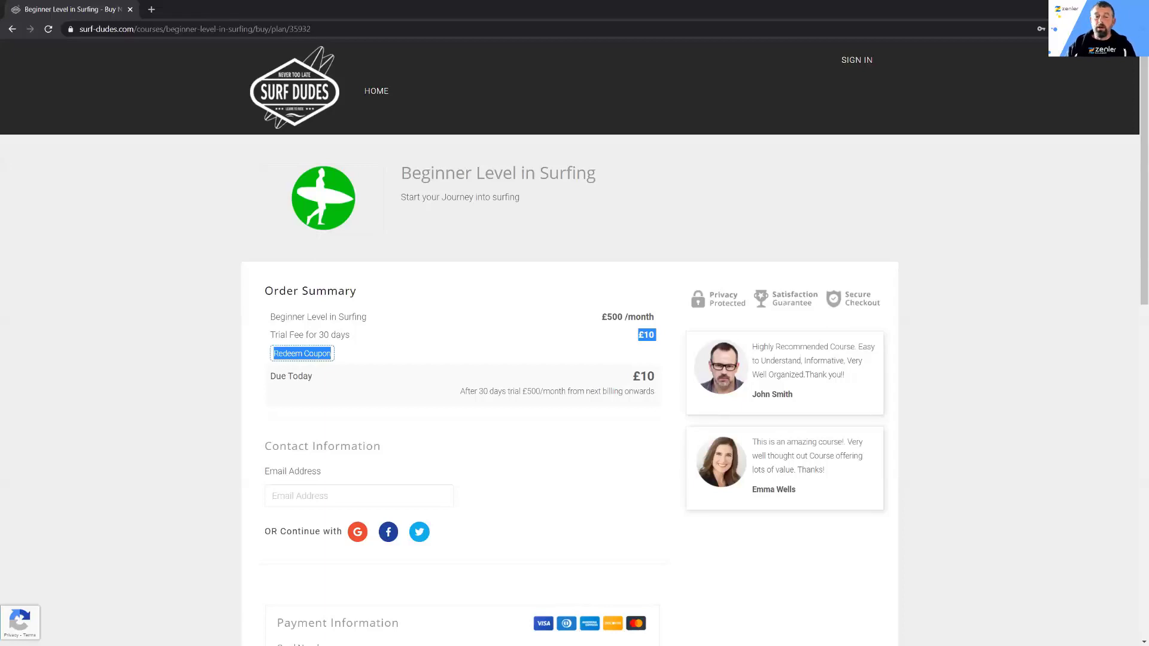
key(alt+Tab)
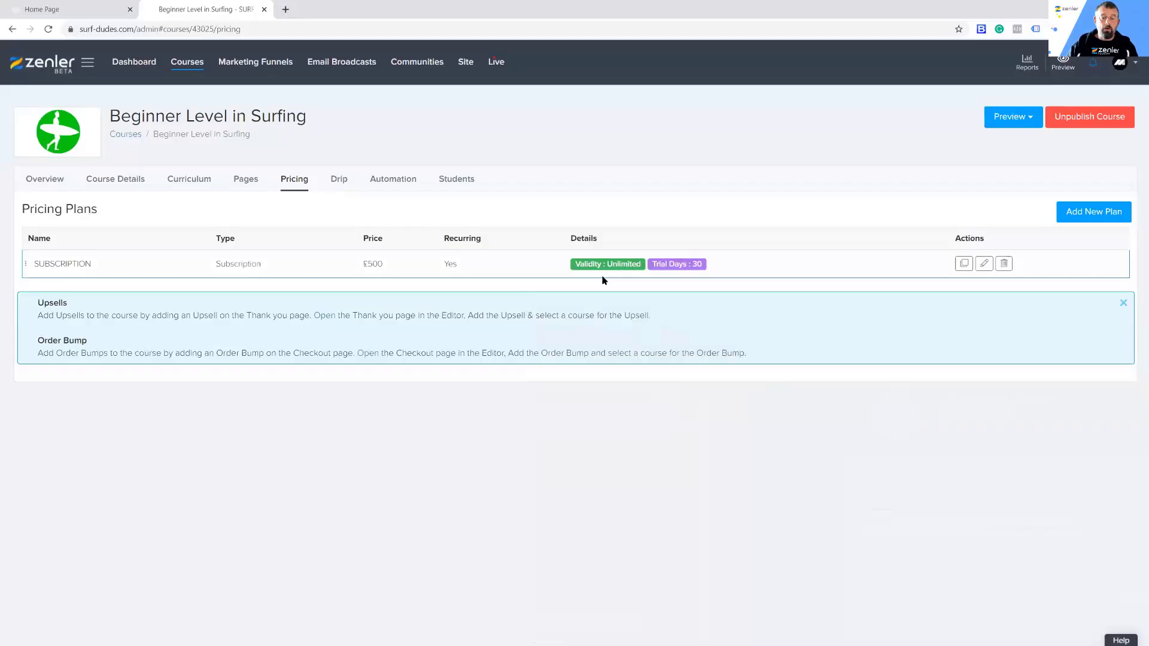
Step: Reopen the subscription plan, turn off its additional one-time fee, and save the plan
click(983, 263)
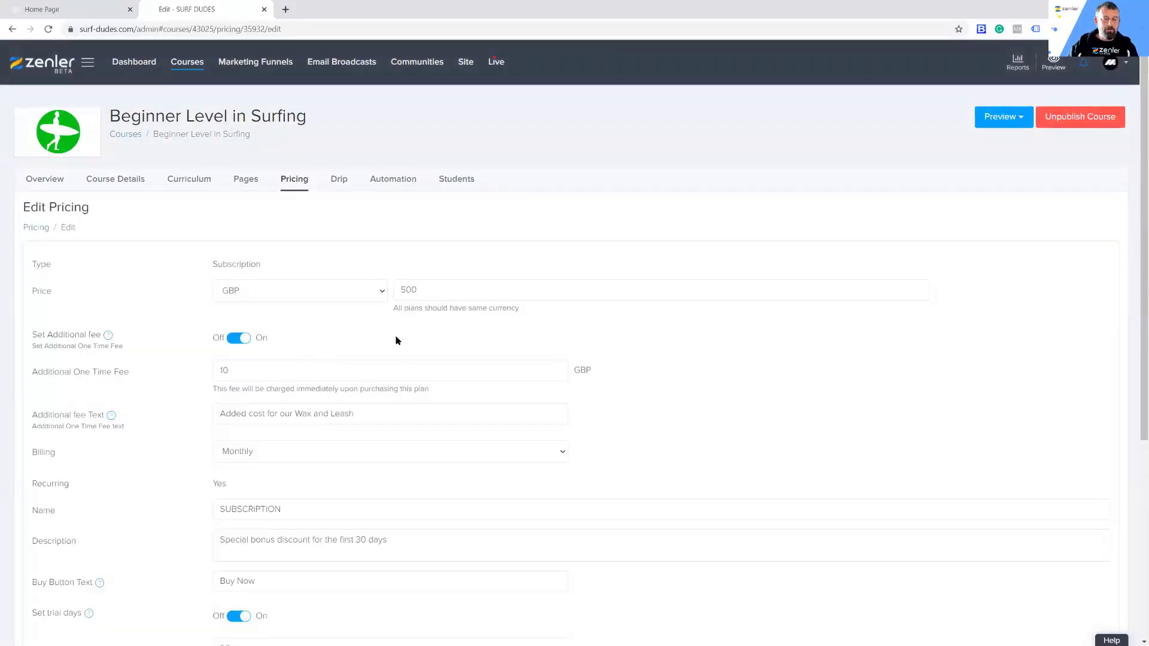
double_click(227, 371)
click(238, 340)
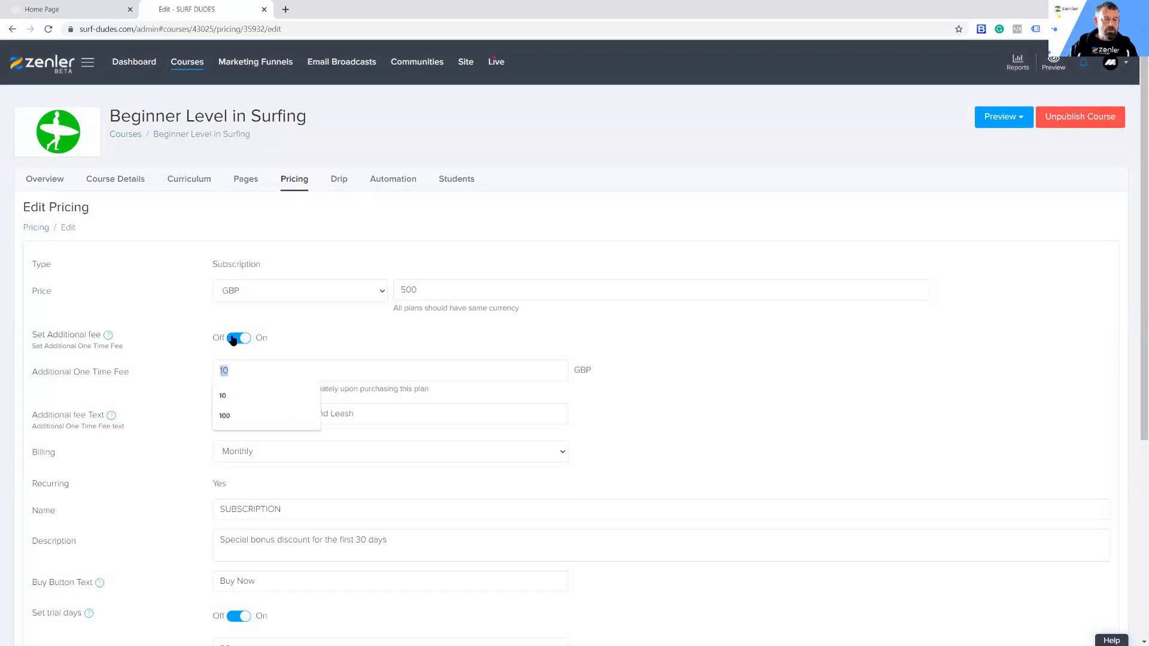
scroll(694, 405, down, 1)
scroll(693, 405, down, 2)
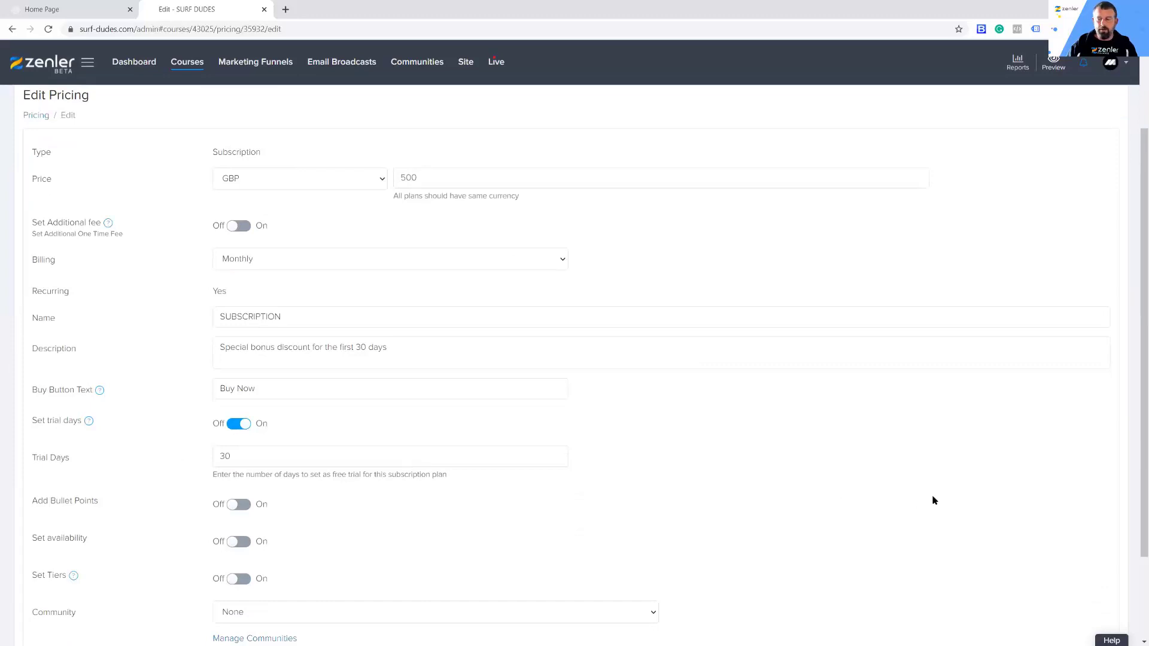
scroll(933, 500, down, 2)
click(1086, 580)
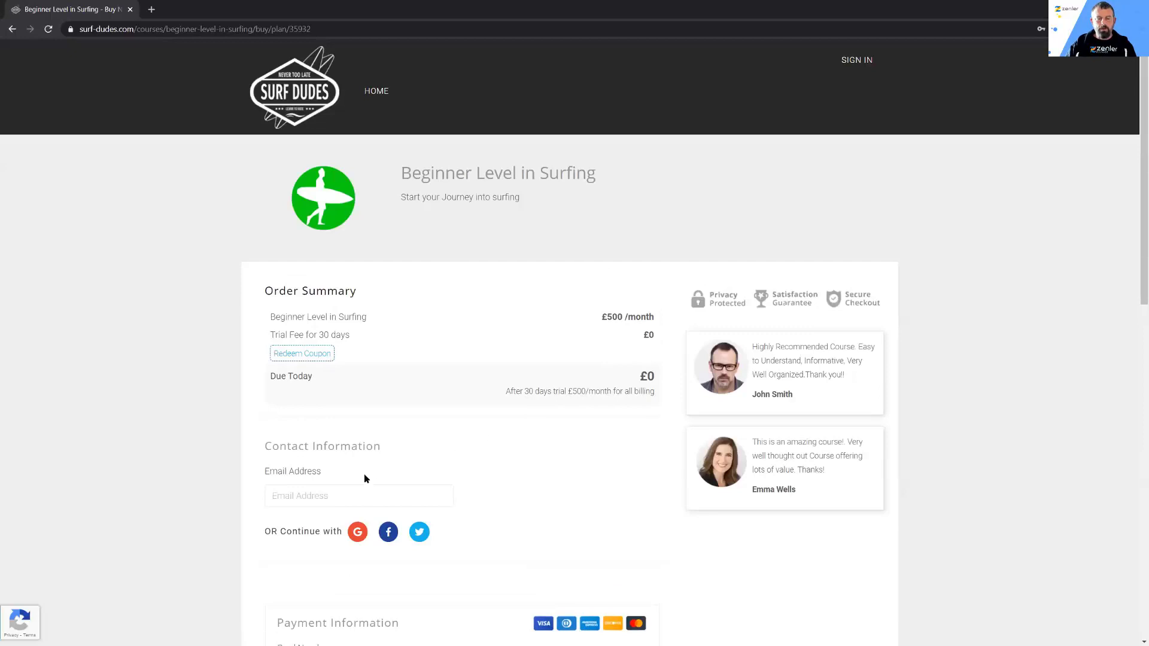
Step: Examine the trial fee and monthly price in the visitor's checkout order summary, and return to the course administration
scroll(541, 501, down, 5)
scroll(529, 499, up, 5)
drag(611, 317, 674, 318)
click(675, 320)
key(ctrl+w)
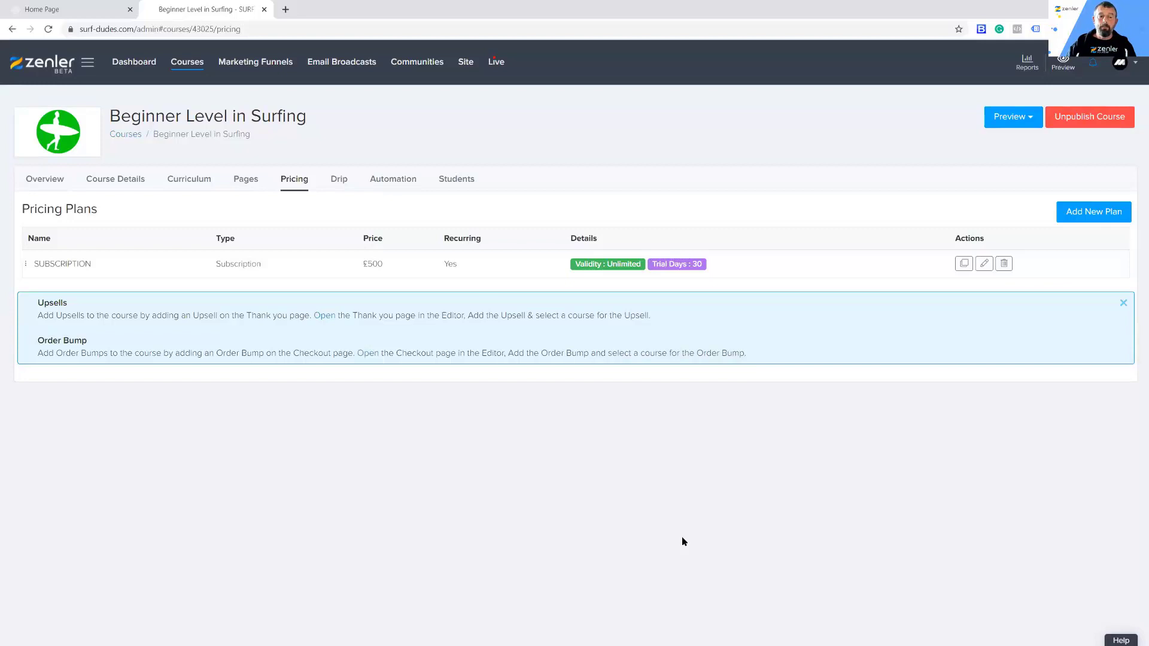
Step: Open Zenler's YouTube channel in a new browser tab, view it, and return to the course's pricing plans
click(286, 10)
text(youtube.com/c/zenler)
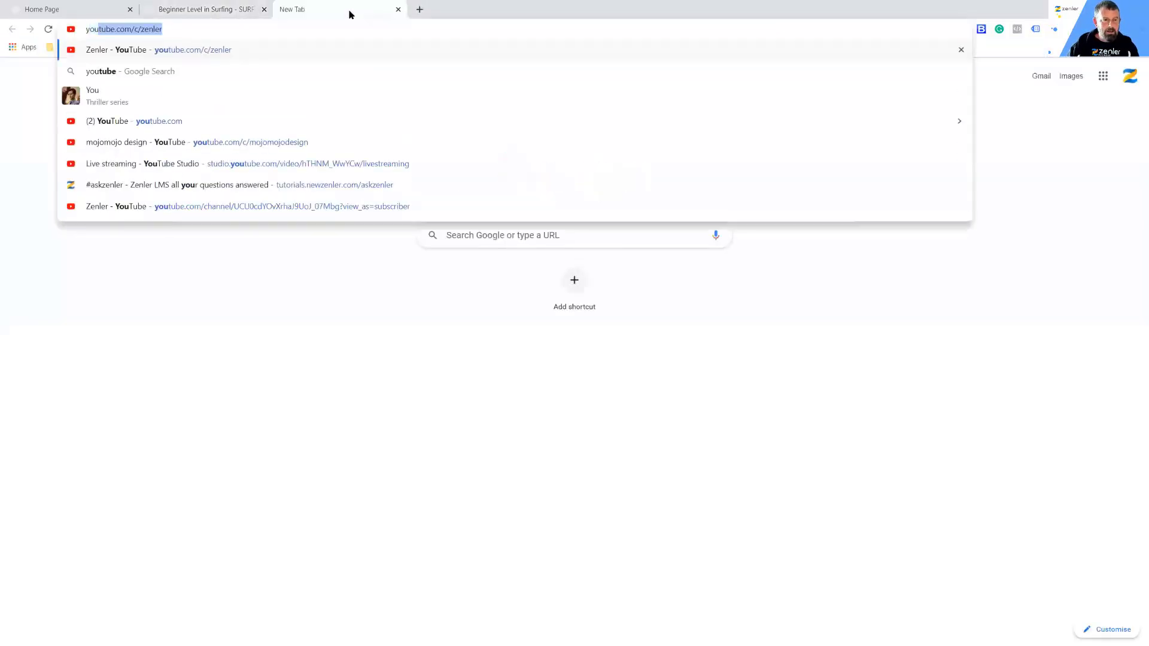
click(205, 52)
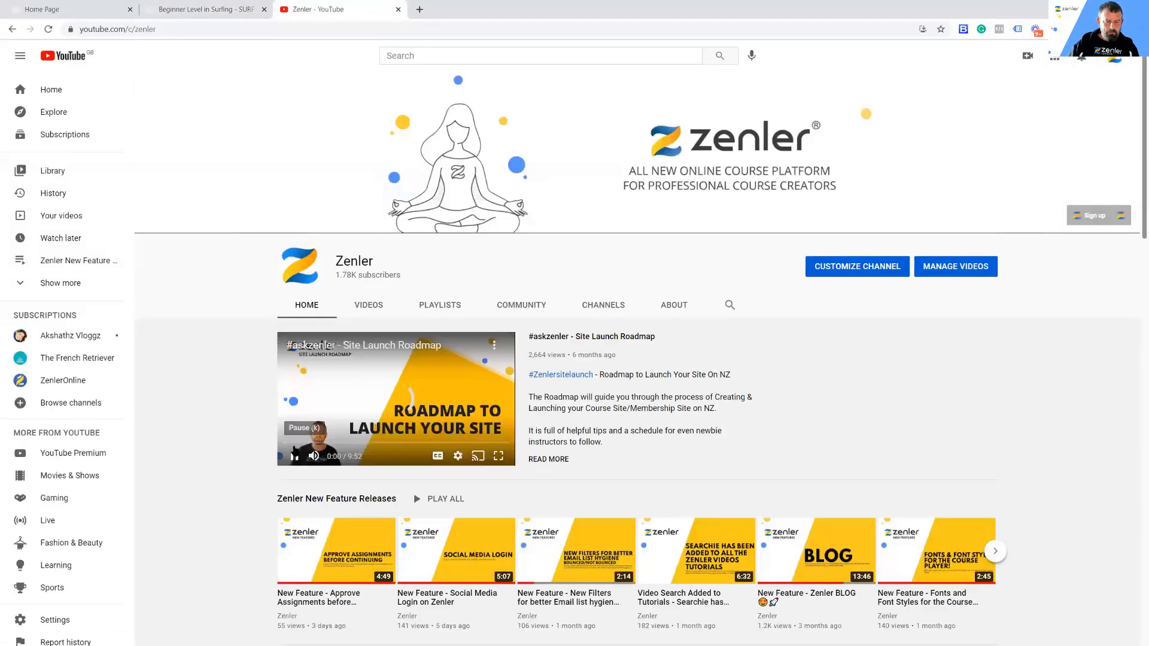
scroll(598, 496, down, 1)
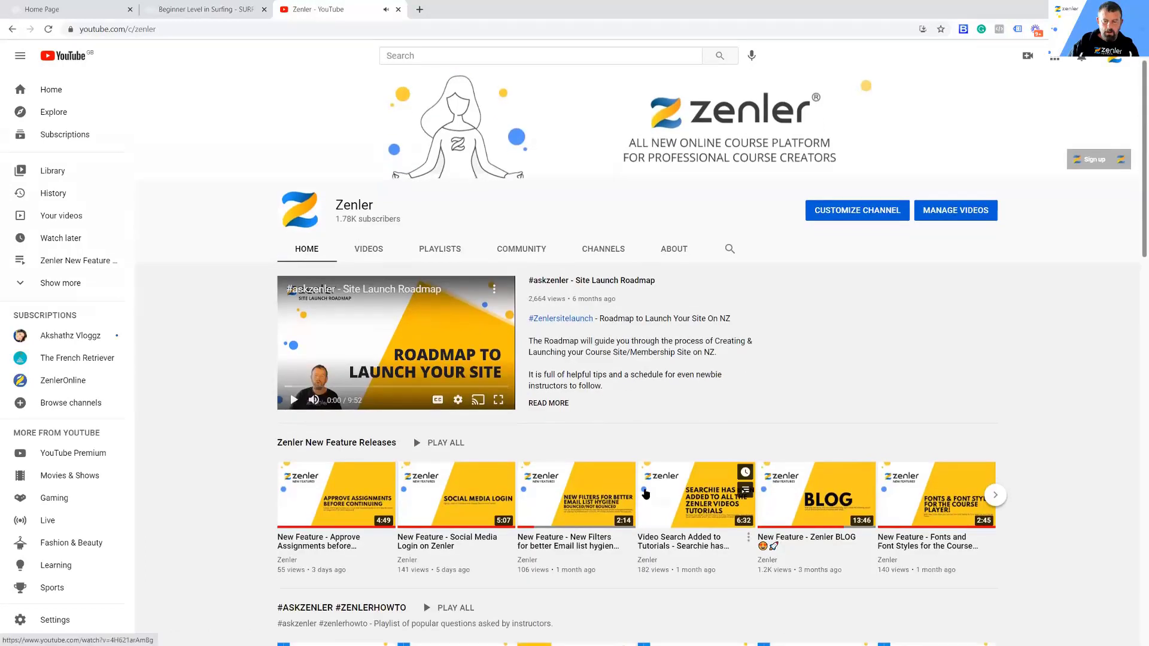
click(186, 9)
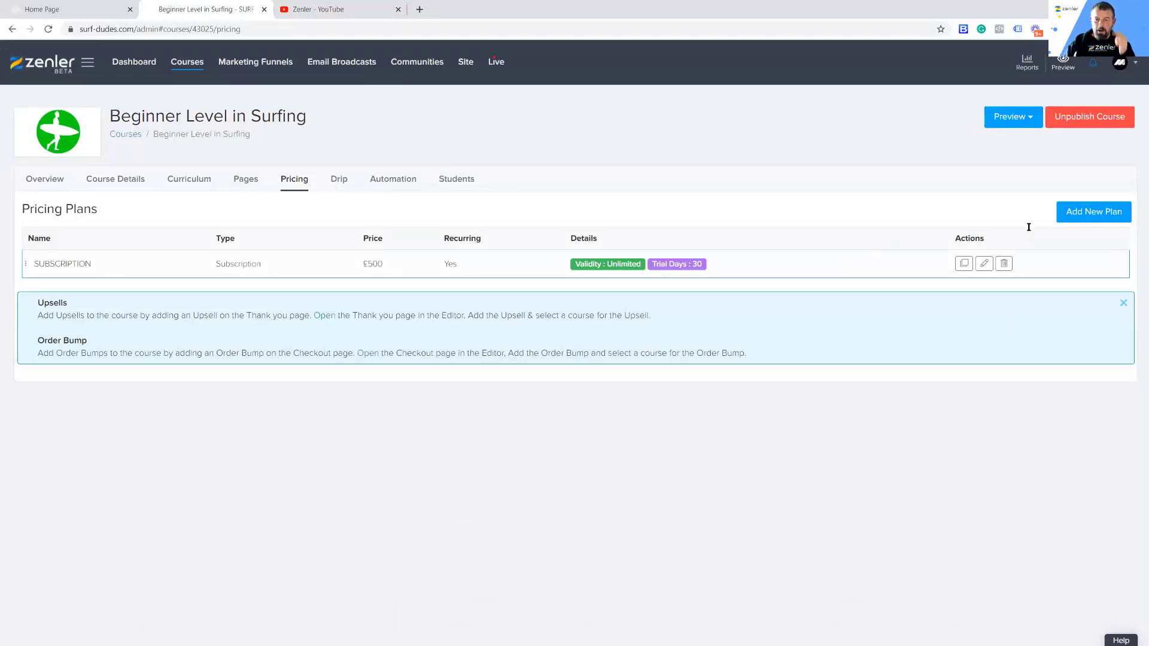
Step: Start a new payment plan for the course and turn on its additional one-time fee
click(1106, 219)
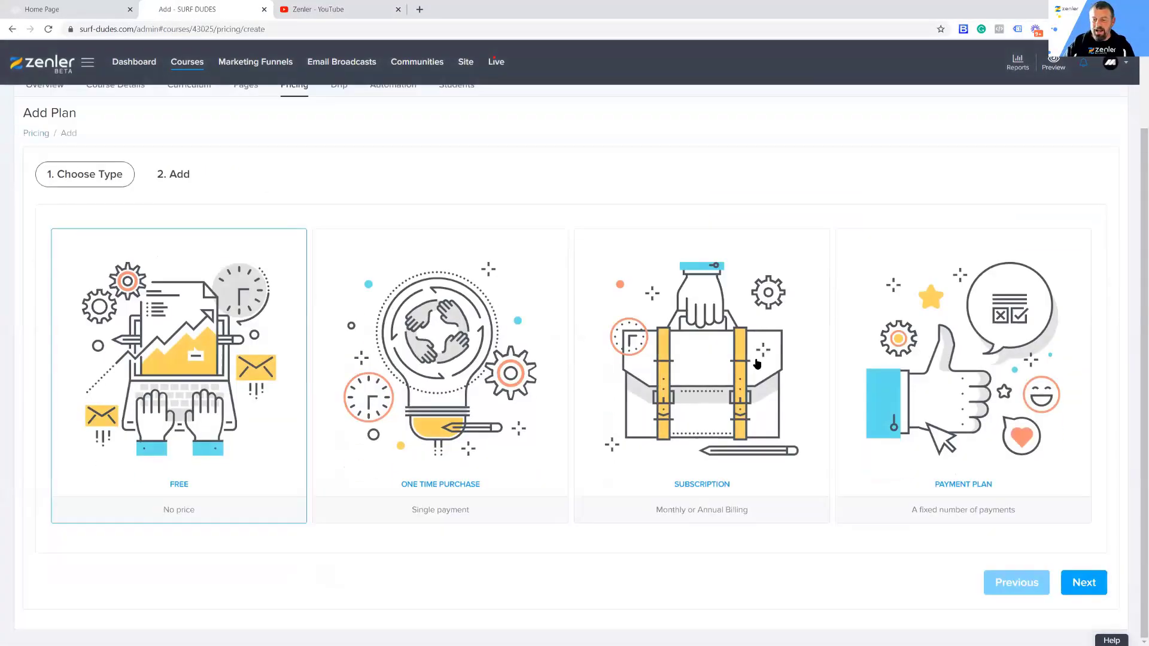
click(939, 357)
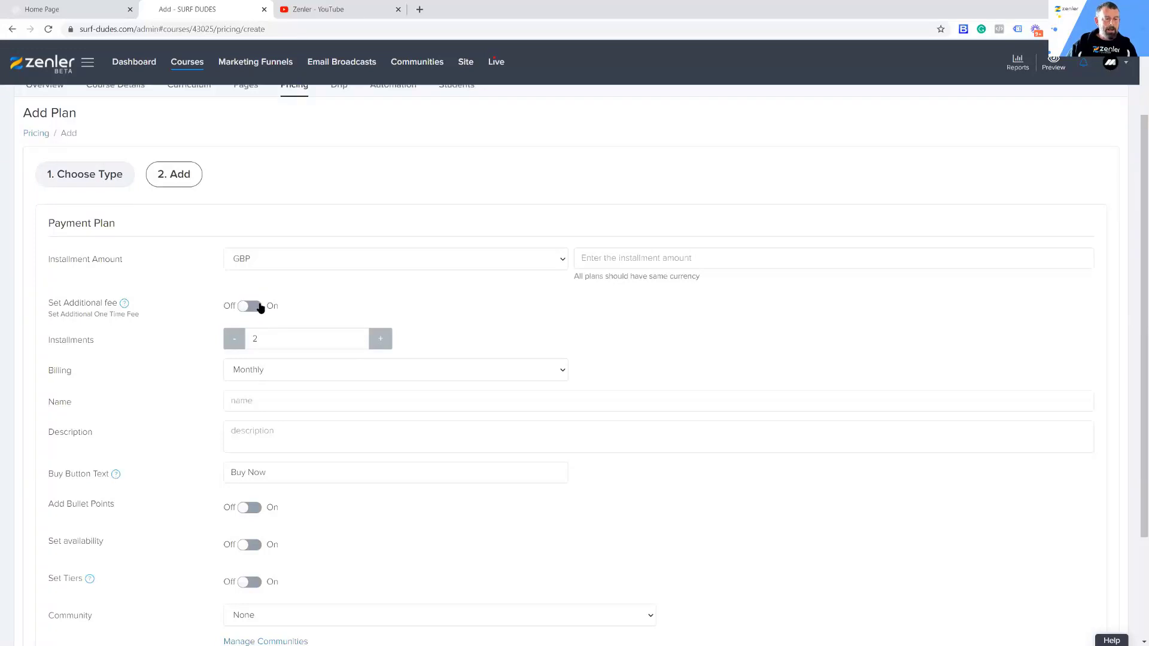
click(290, 303)
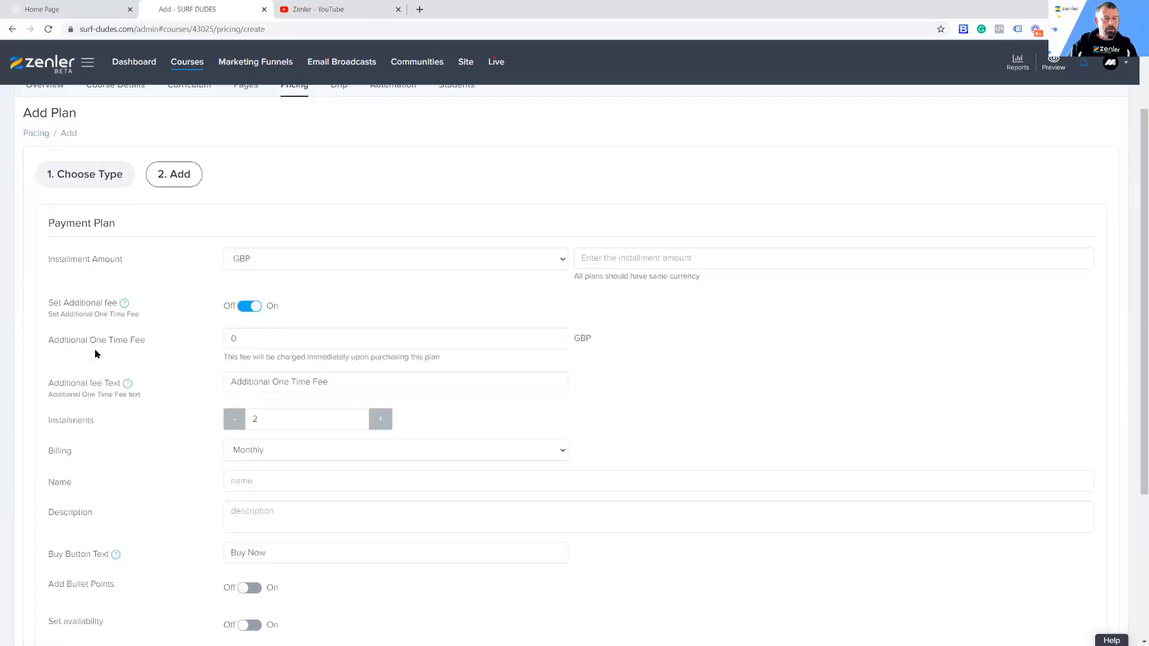
drag(243, 342, 195, 341)
scroll(161, 356, down, 1)
scroll(160, 356, down, 2)
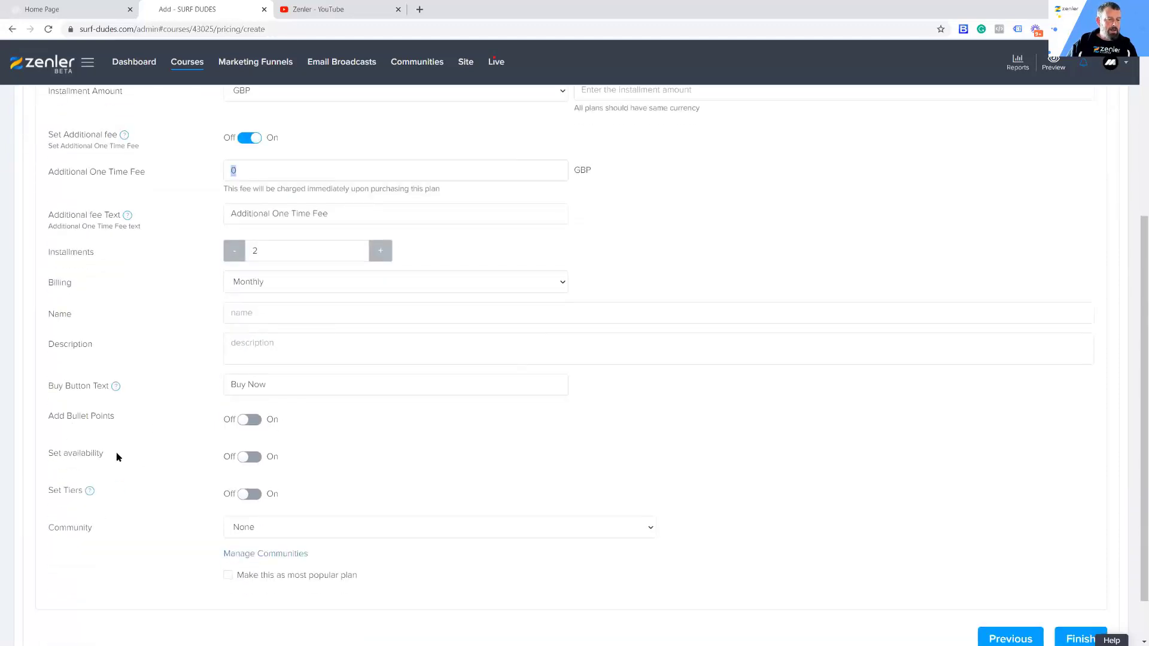
scroll(158, 412, up, 2)
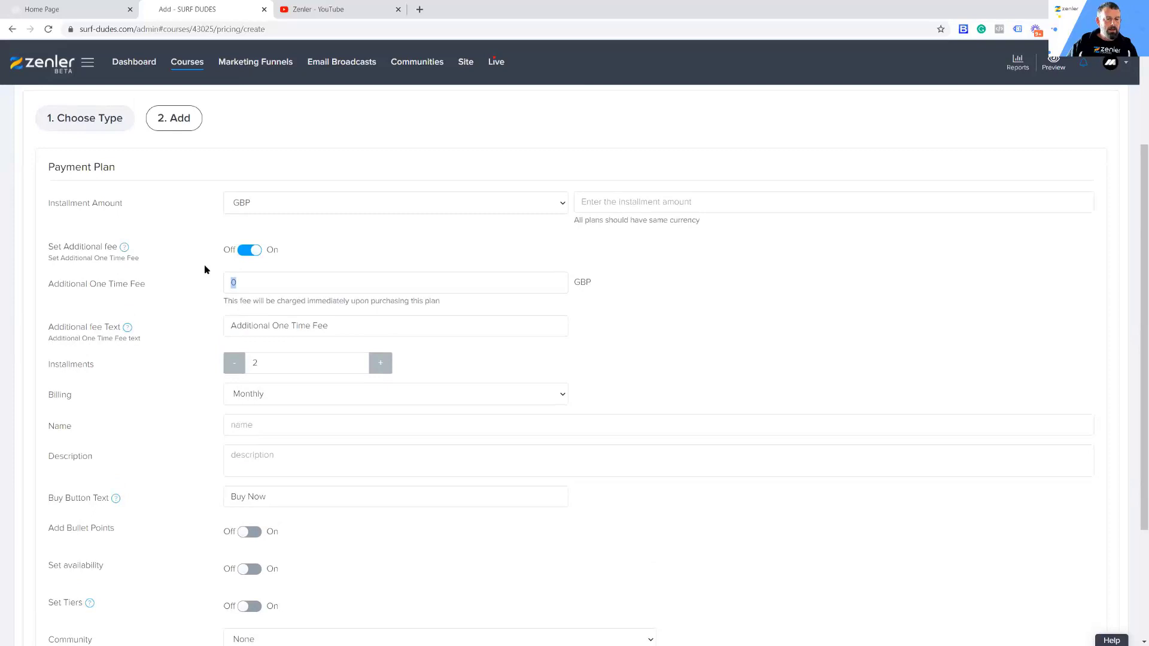
click(249, 250)
click(250, 251)
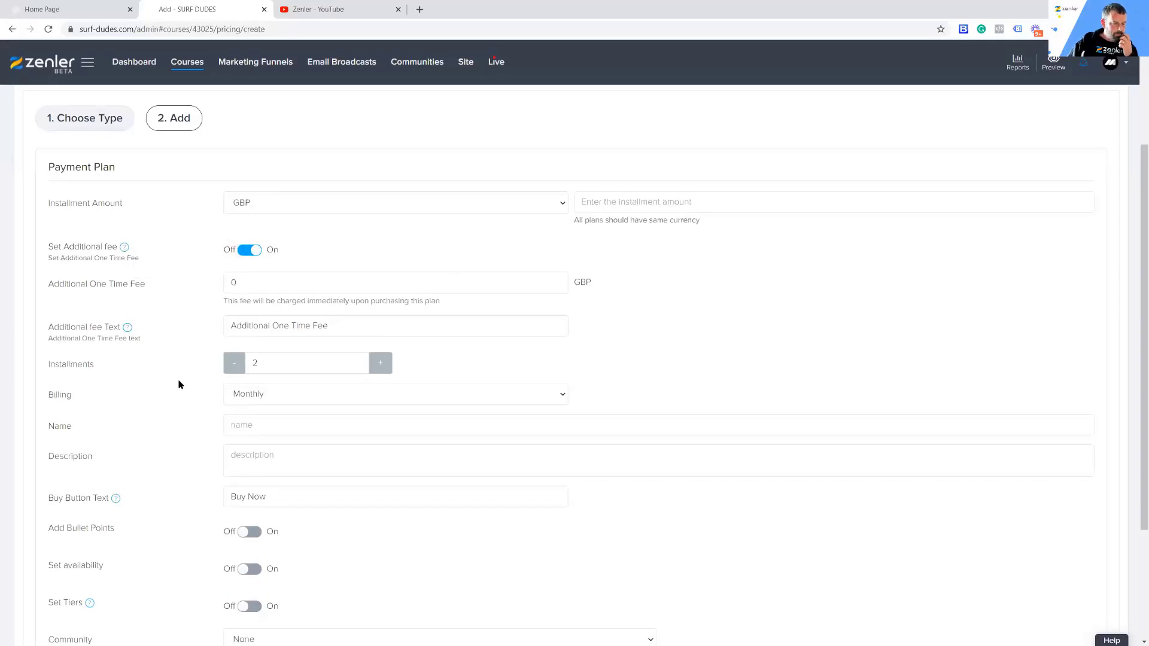
Step: Examine the payment plan form's fee, installment, billing and availability options
scroll(178, 385, down, 2)
scroll(175, 383, up, 4)
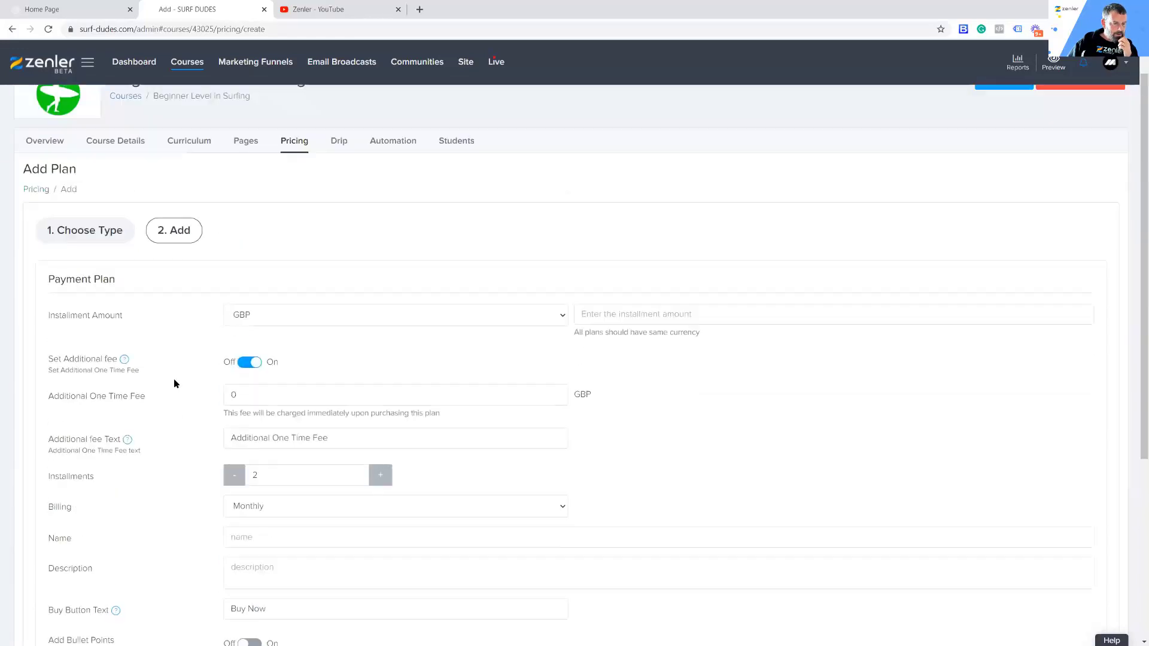
scroll(174, 383, down, 2)
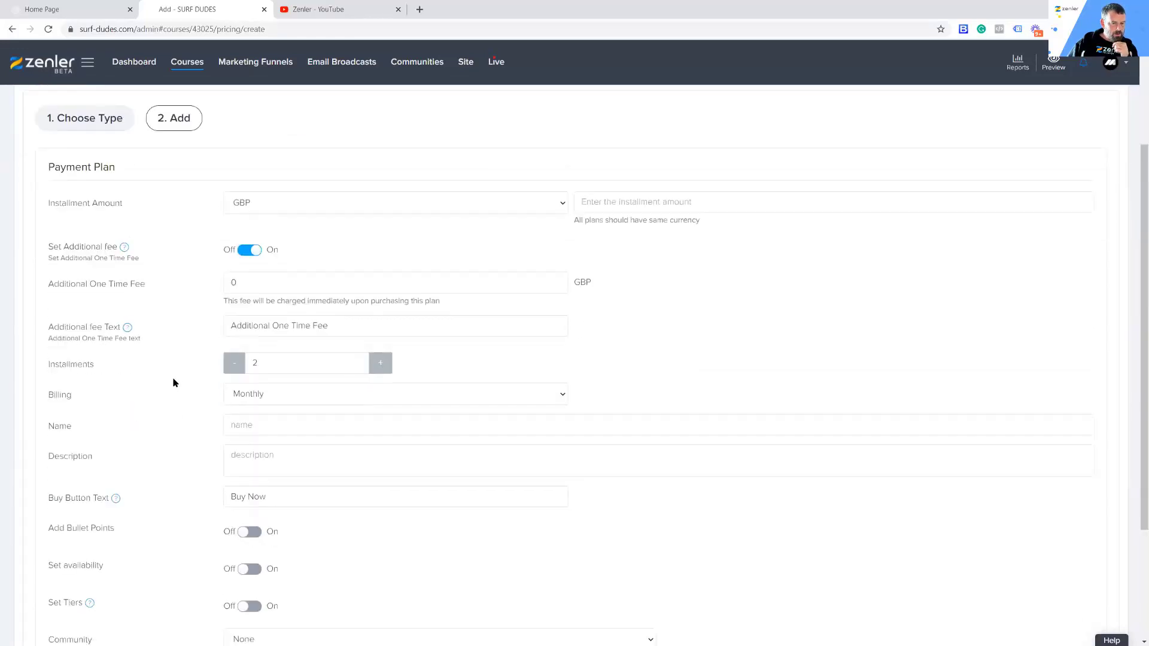
mouse_move(125, 248)
scroll(805, 374, up, 3)
scroll(781, 395, down, 3)
scroll(778, 402, up, 3)
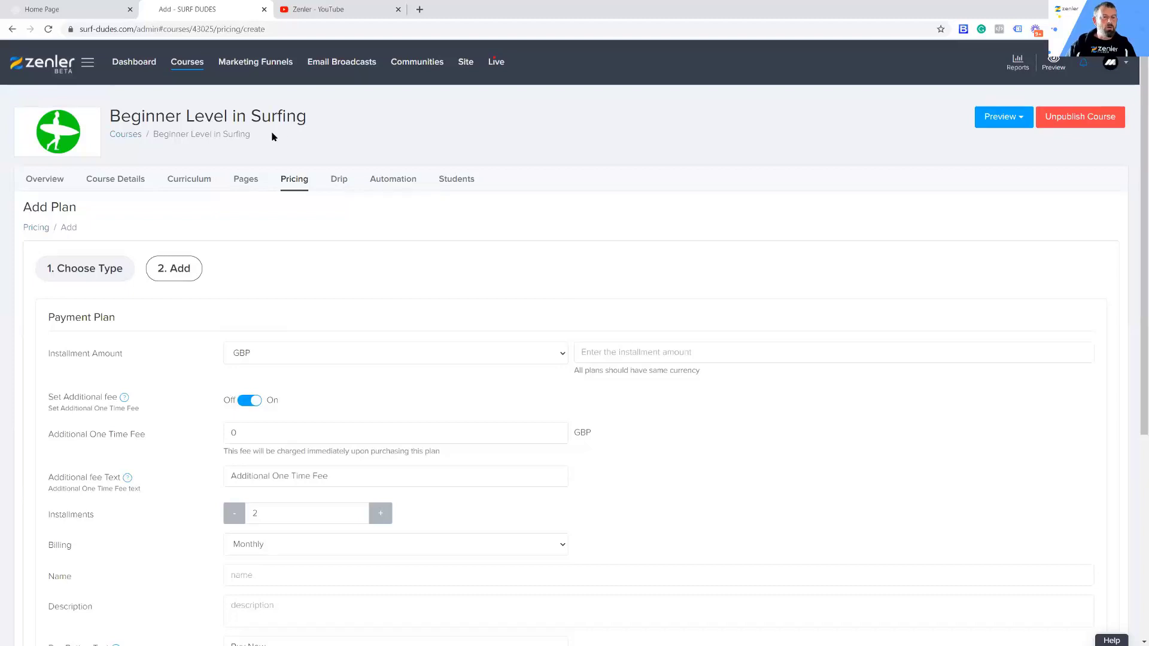
Step: Leave the unsaved payment plan and delete the subscription plan from the course's pricing plans
click(293, 182)
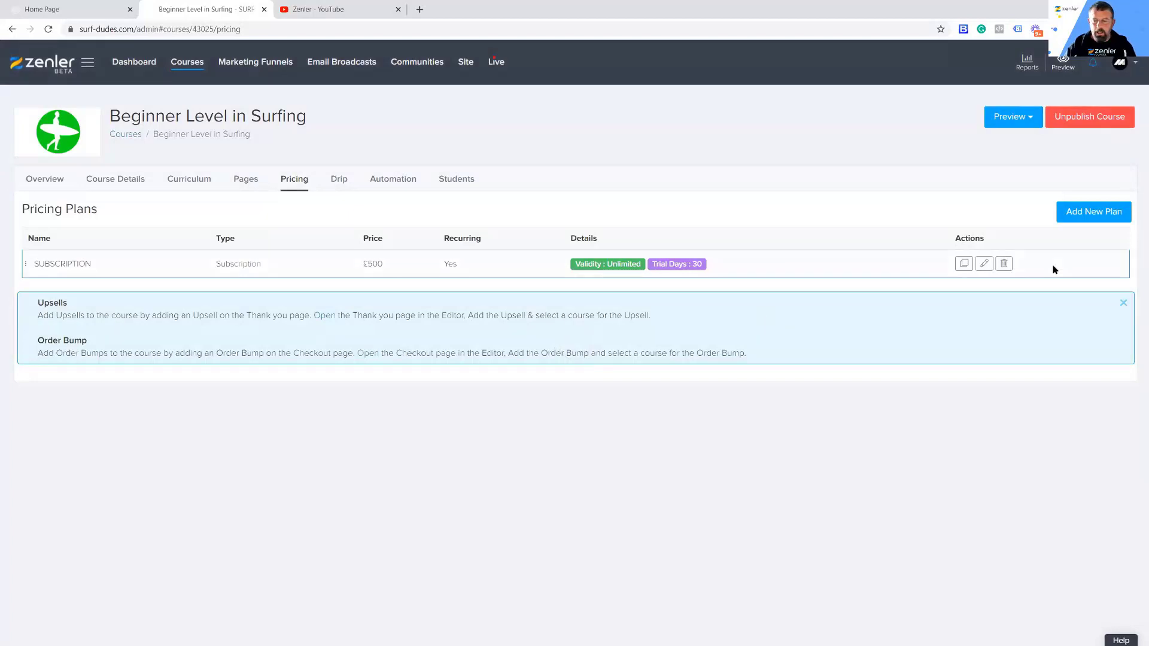
click(1004, 264)
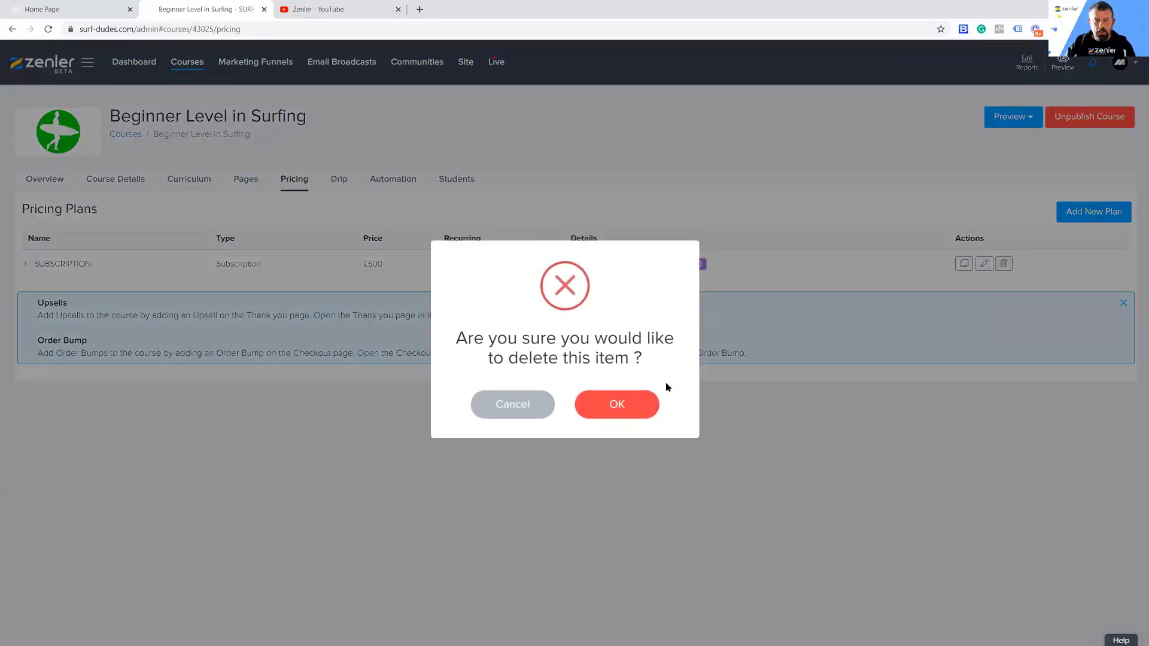
click(613, 405)
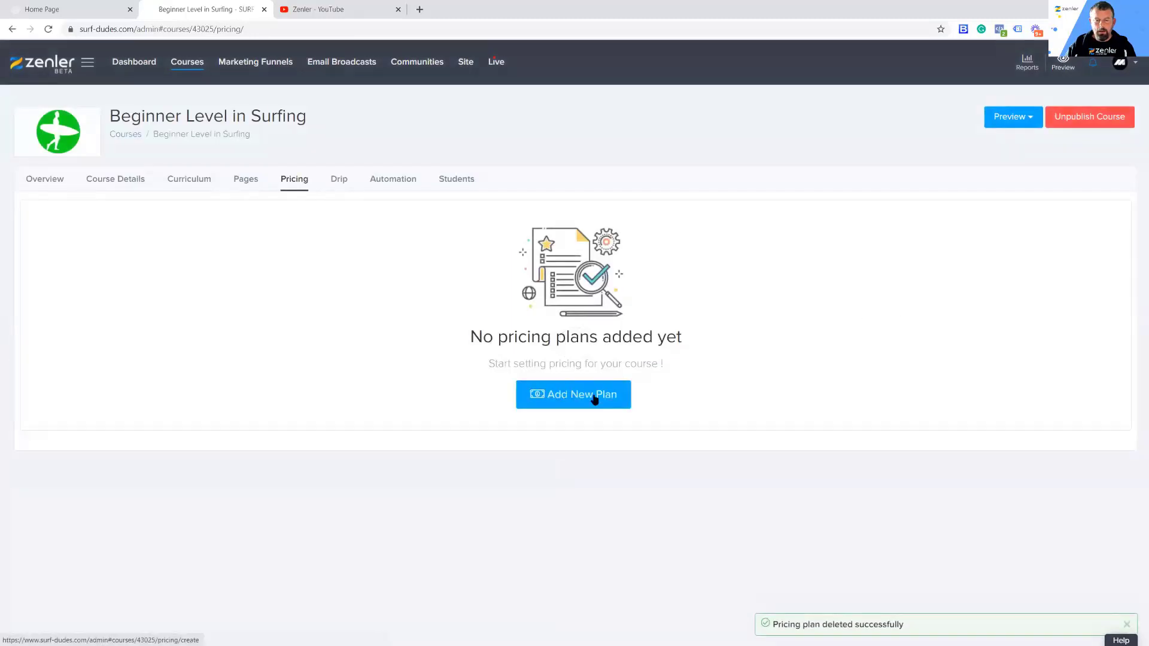
Step: Start a new one-time purchase plan and set its price to 50 GBP
click(594, 396)
scroll(599, 404, down, 1)
click(505, 371)
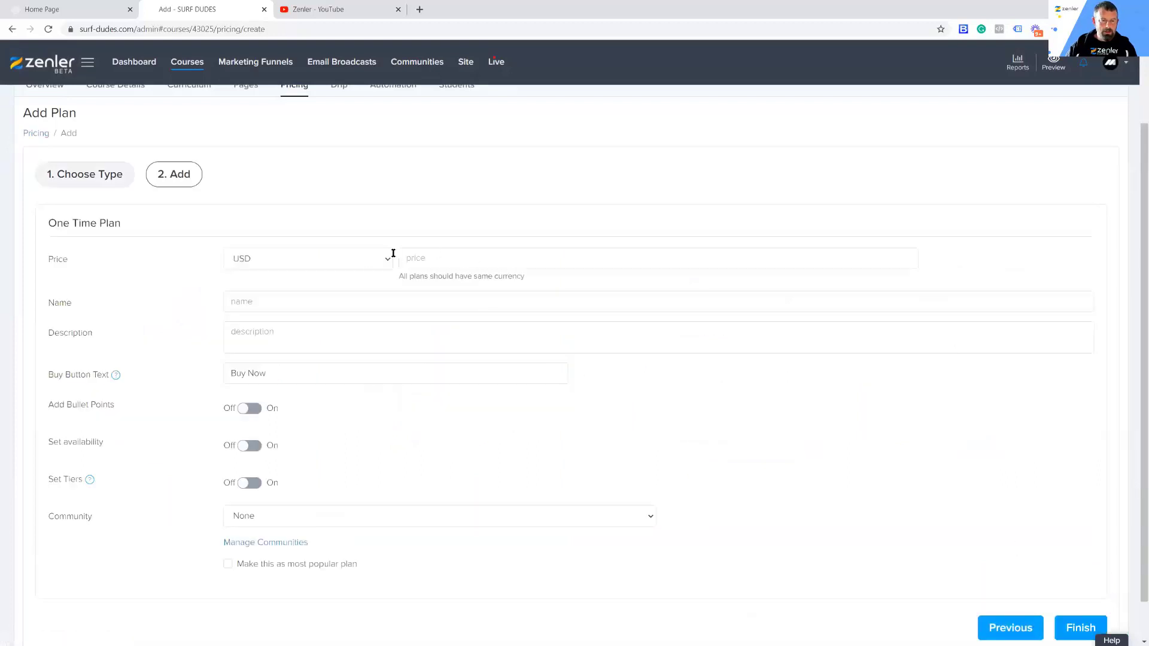
click(385, 261)
scroll(277, 317, up, 1)
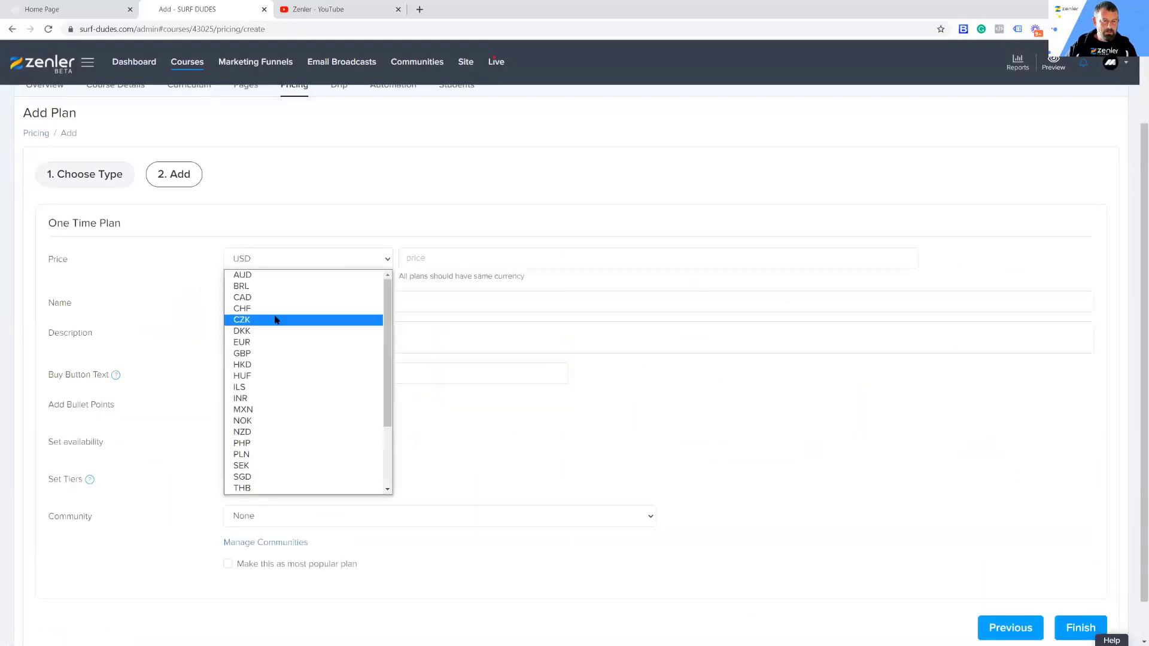
click(269, 353)
click(416, 258)
text(50)
click(607, 281)
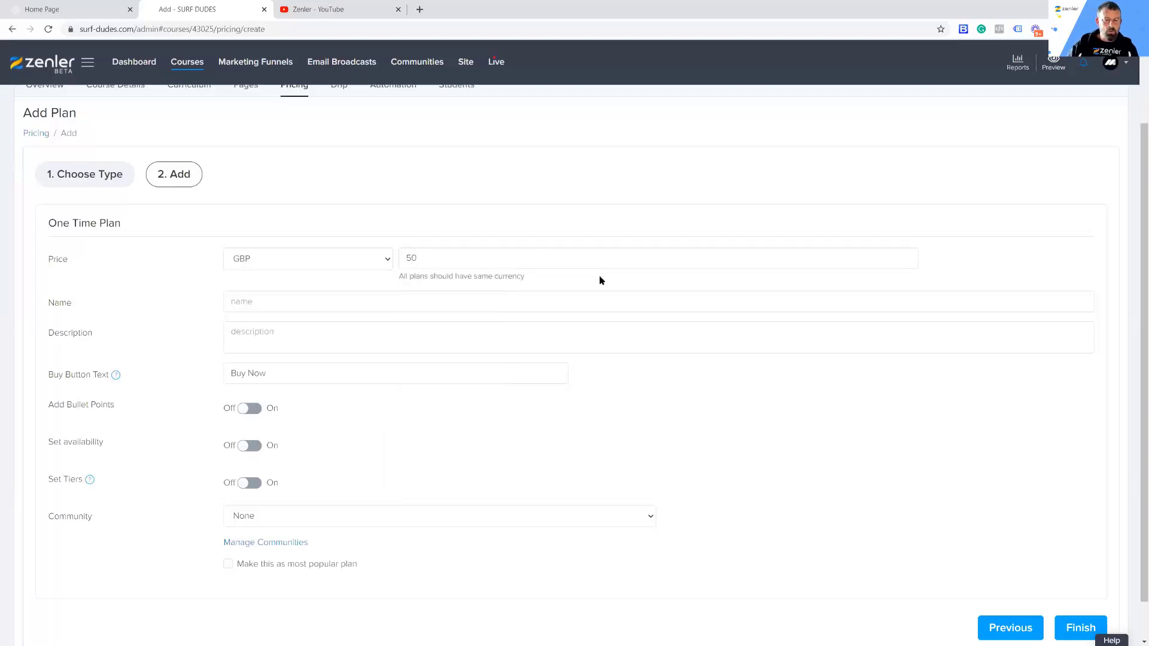
Step: Name the one-time plan "ONE TIME PURCHASE" and save it to the course's pricing plans
click(249, 299)
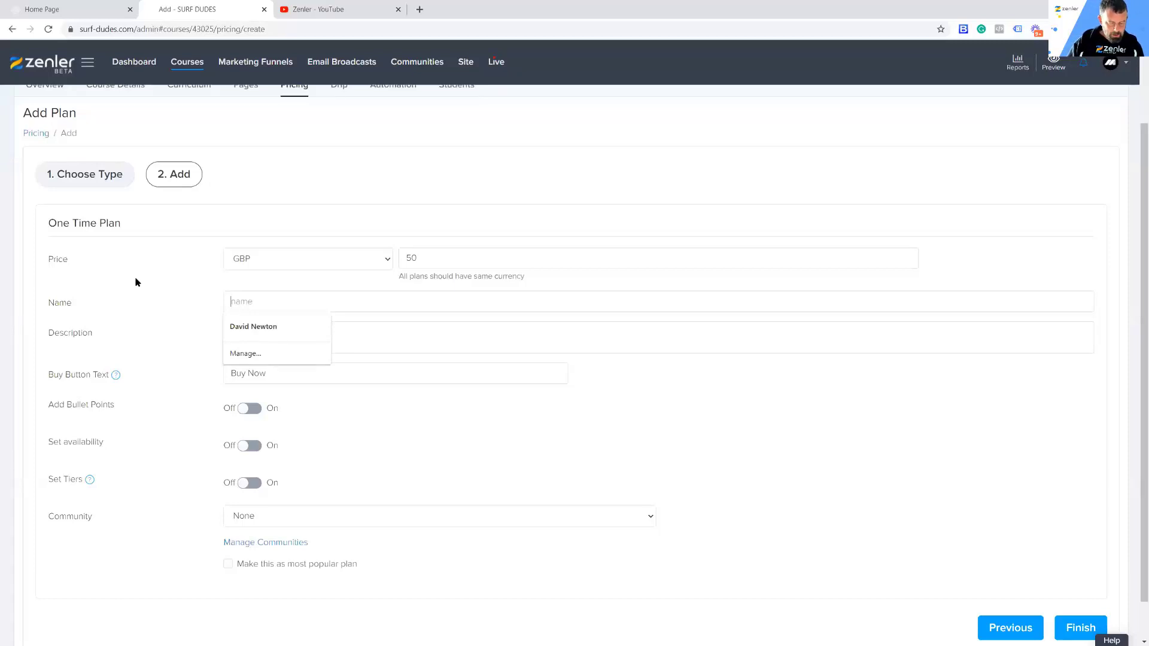
text(ONE T)
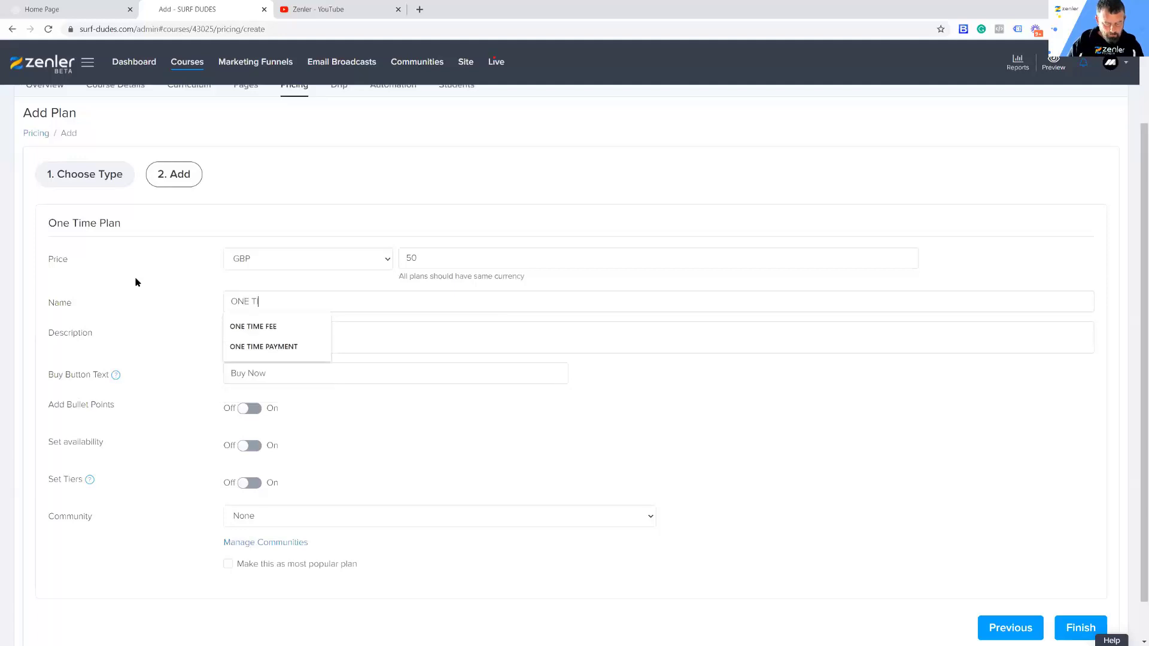
text(IME PURCHASE)
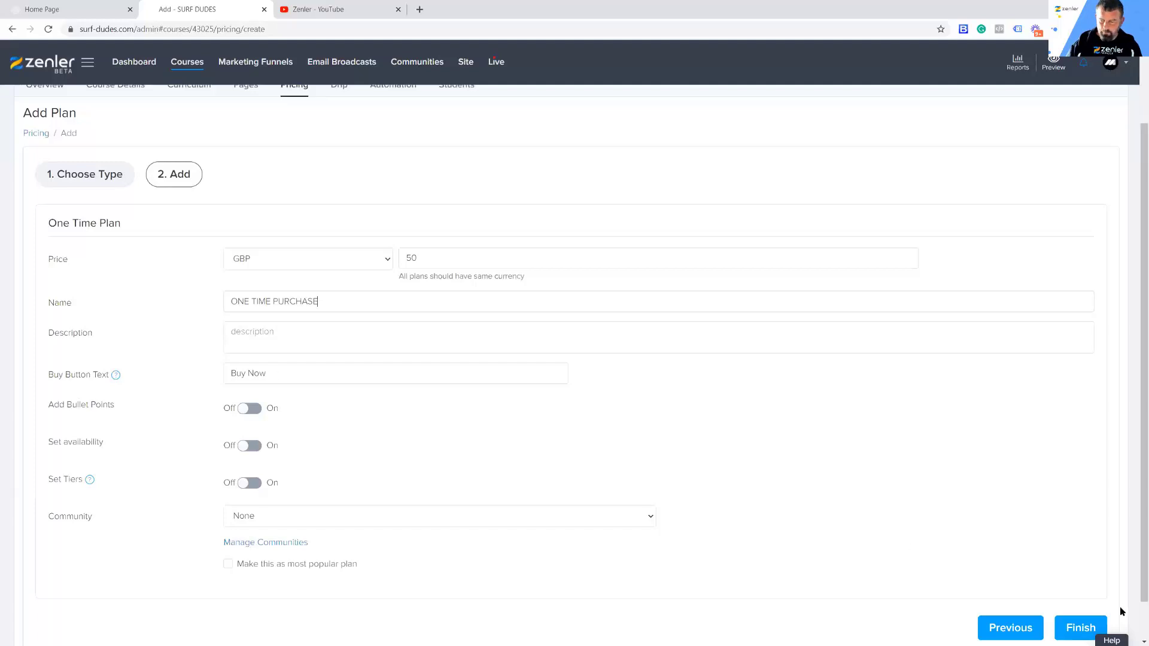
click(1076, 629)
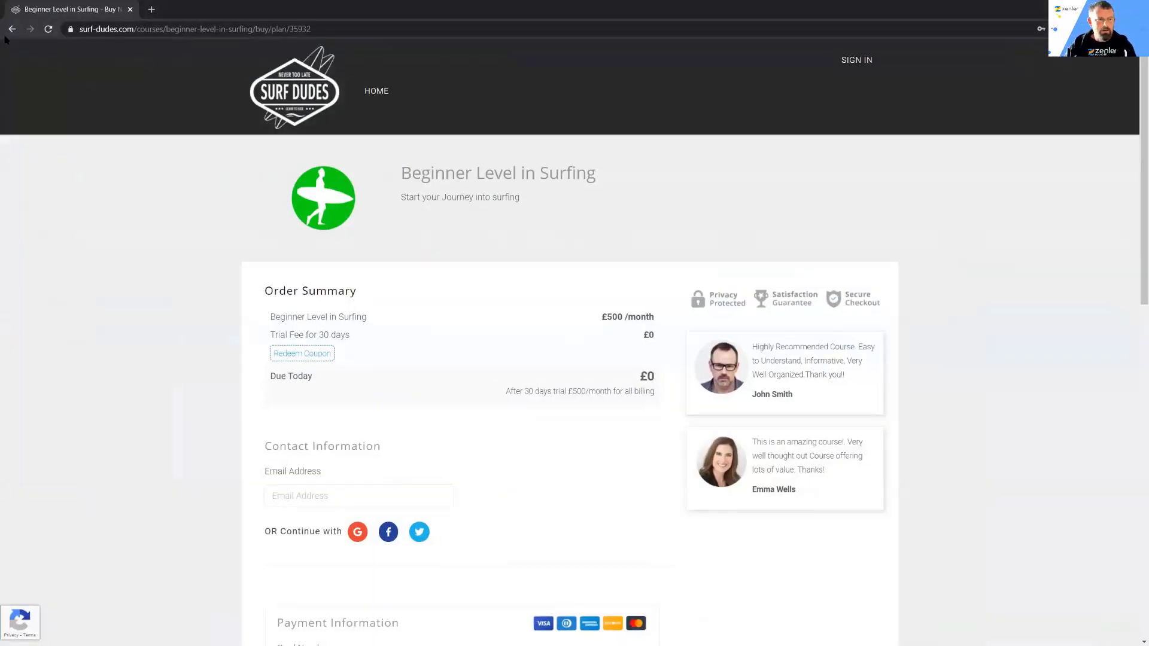
Step: Reload the visitor view of the Beginner Level in Surfing sales page, look it over, and return to the course's pricing plans
click(19, 34)
click(49, 31)
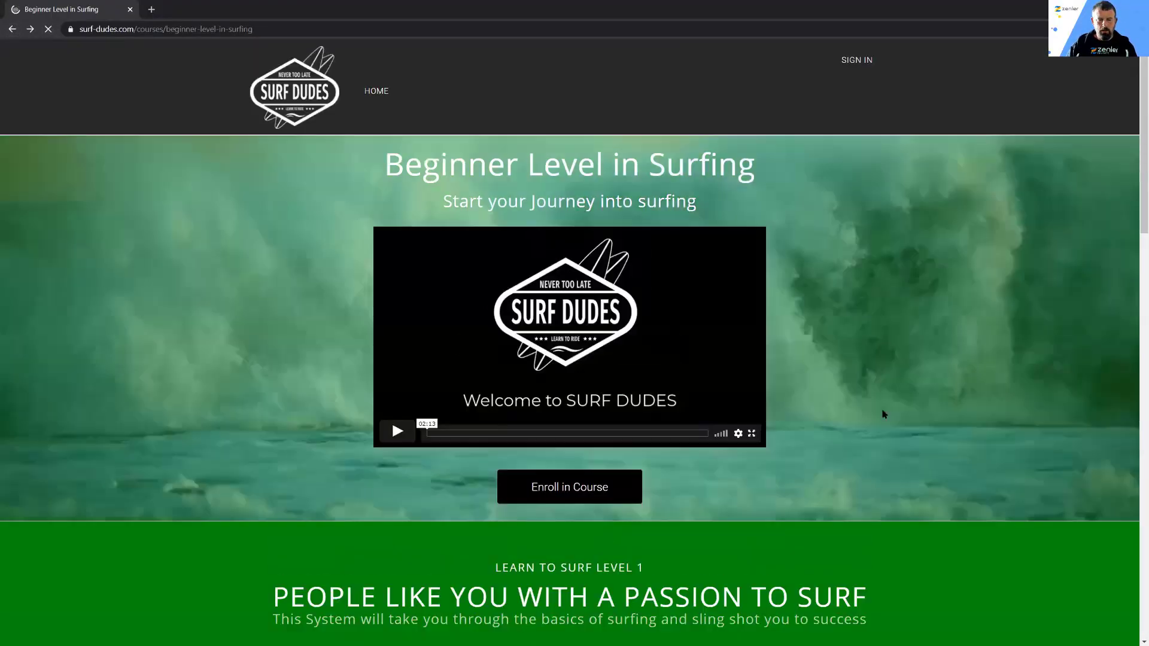
scroll(584, 388, up, 20)
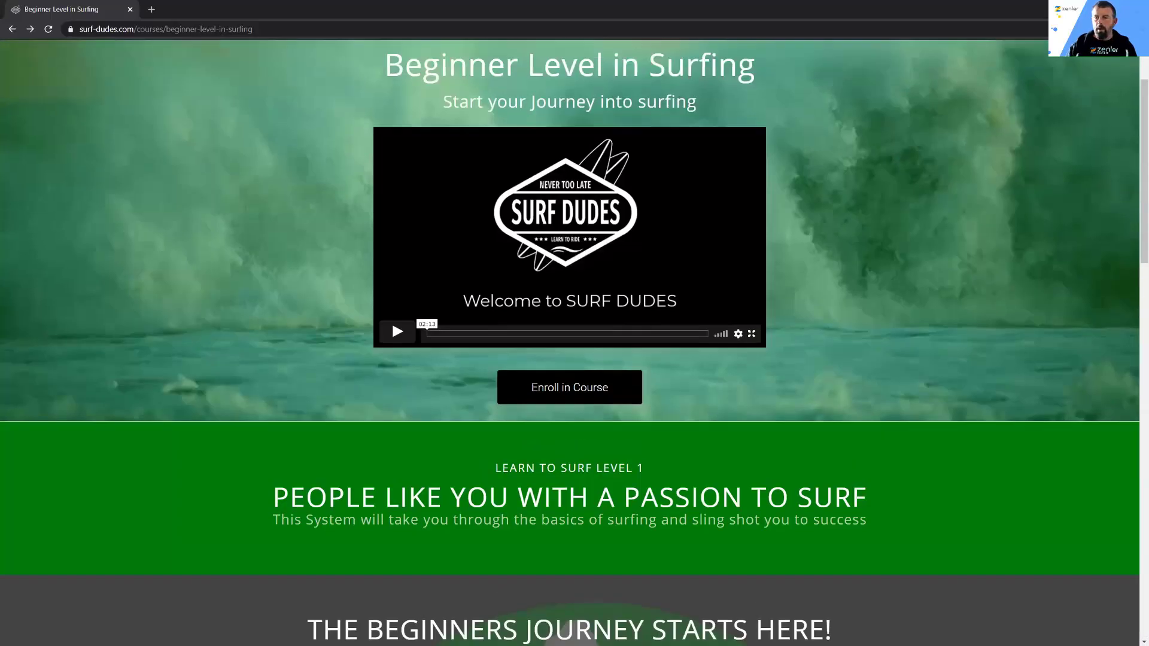
scroll(1091, 87, down, 3)
scroll(1091, 87, up, 2)
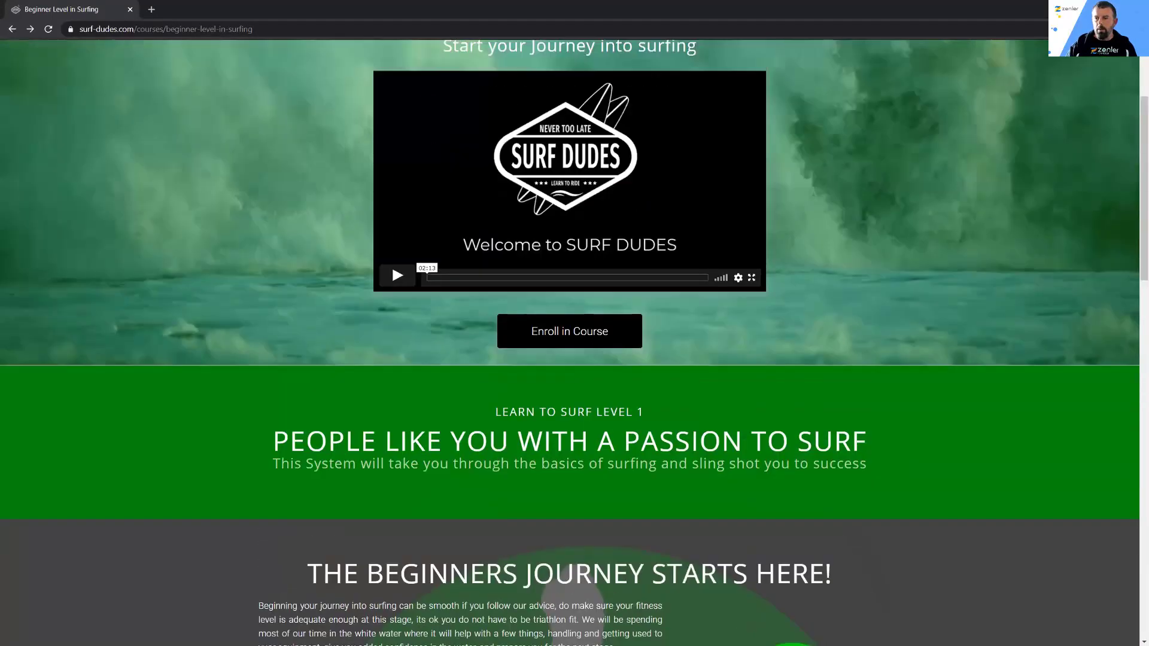
click(1079, 8)
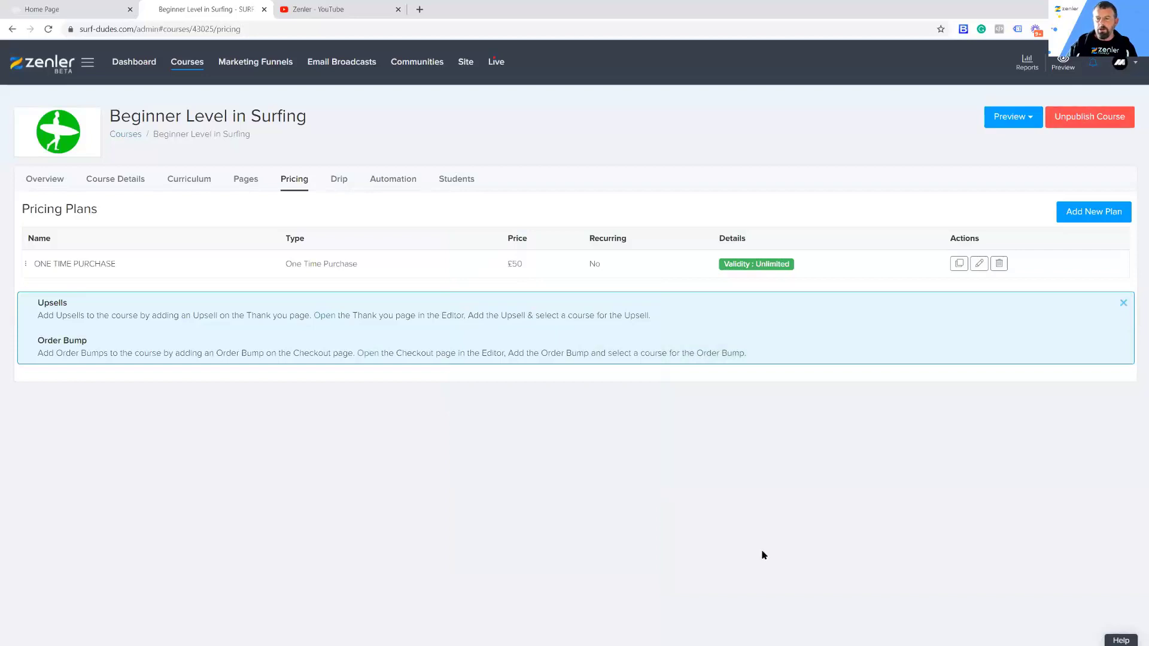
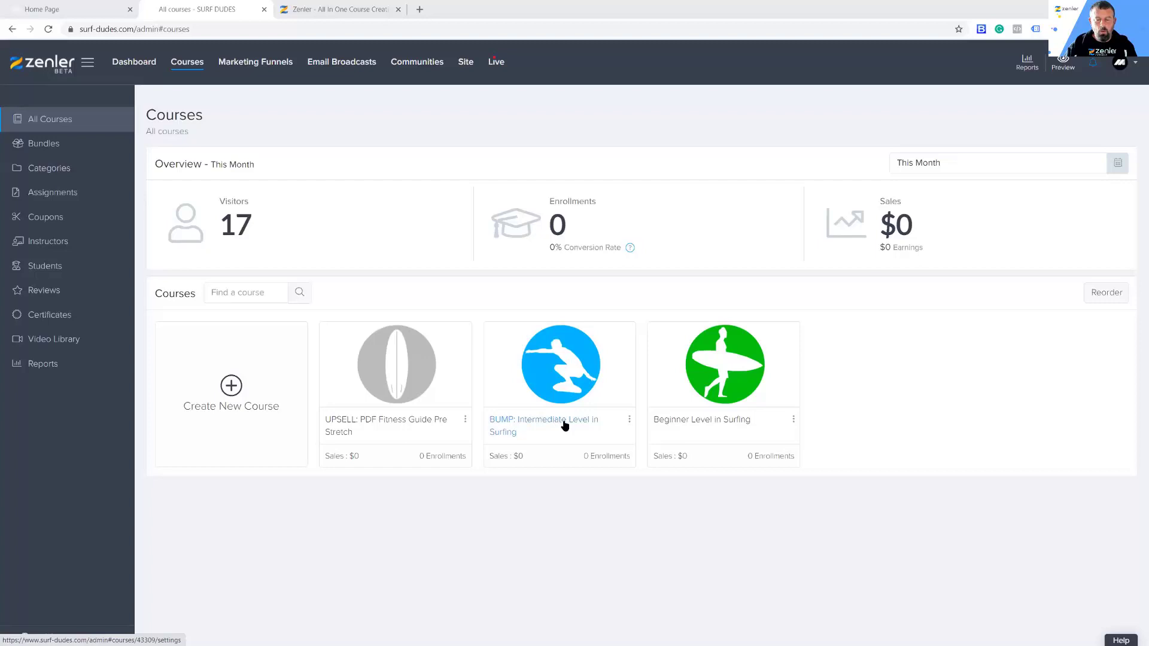
Step: Review the pricing plan of the BUMP: Intermediate Level in Surfing course
click(556, 391)
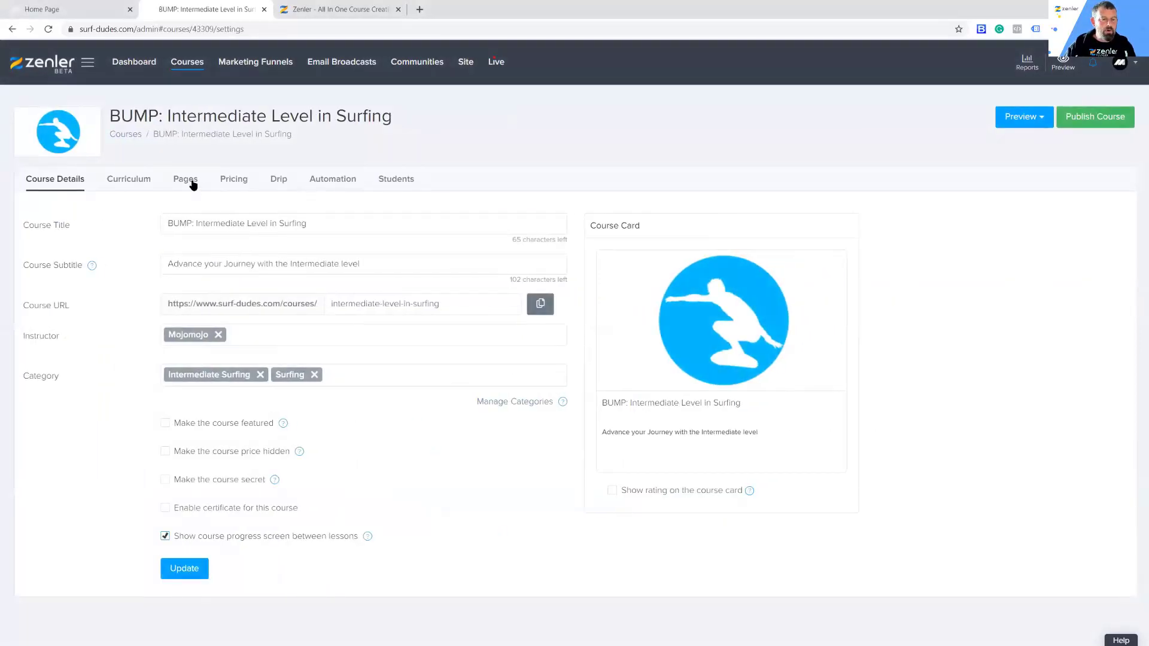
click(232, 183)
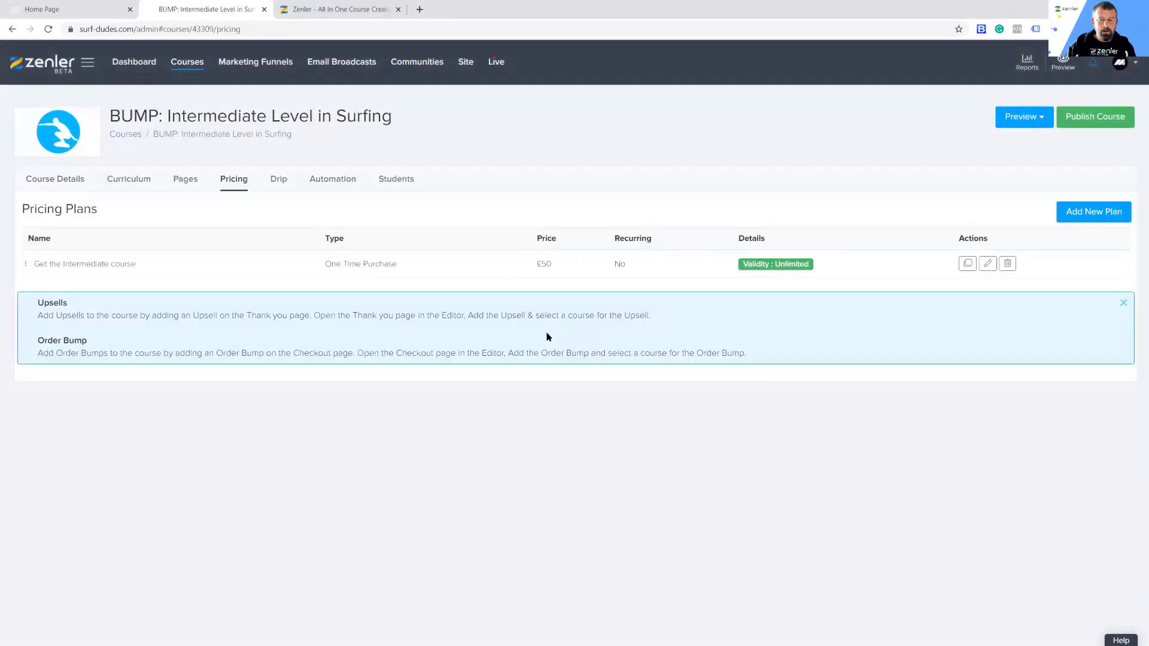
double_click(544, 264)
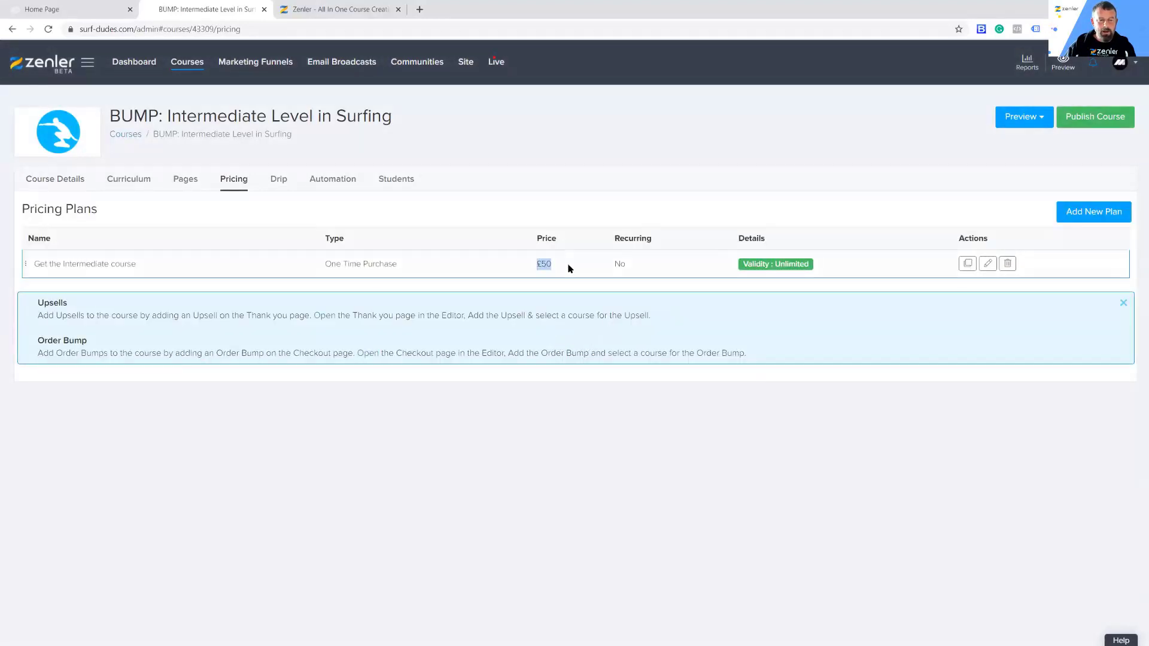
click(579, 450)
Step: Review the pricing plan of the UPSELL: PDF Fitness Guide Pre Stretch course
click(188, 62)
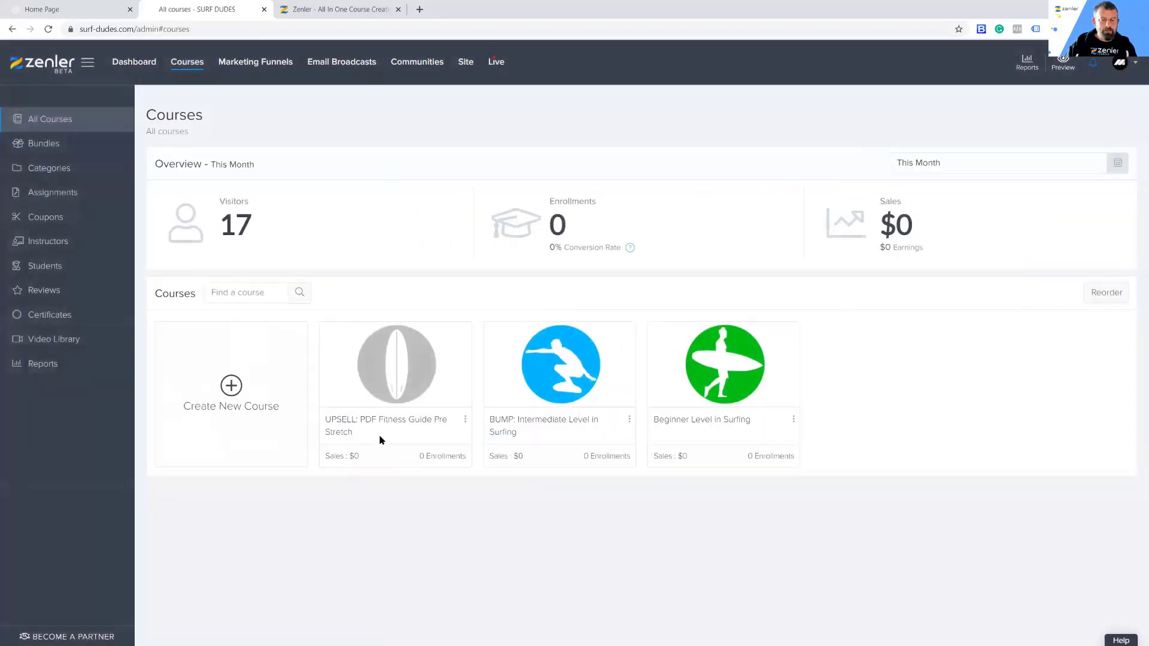
click(397, 380)
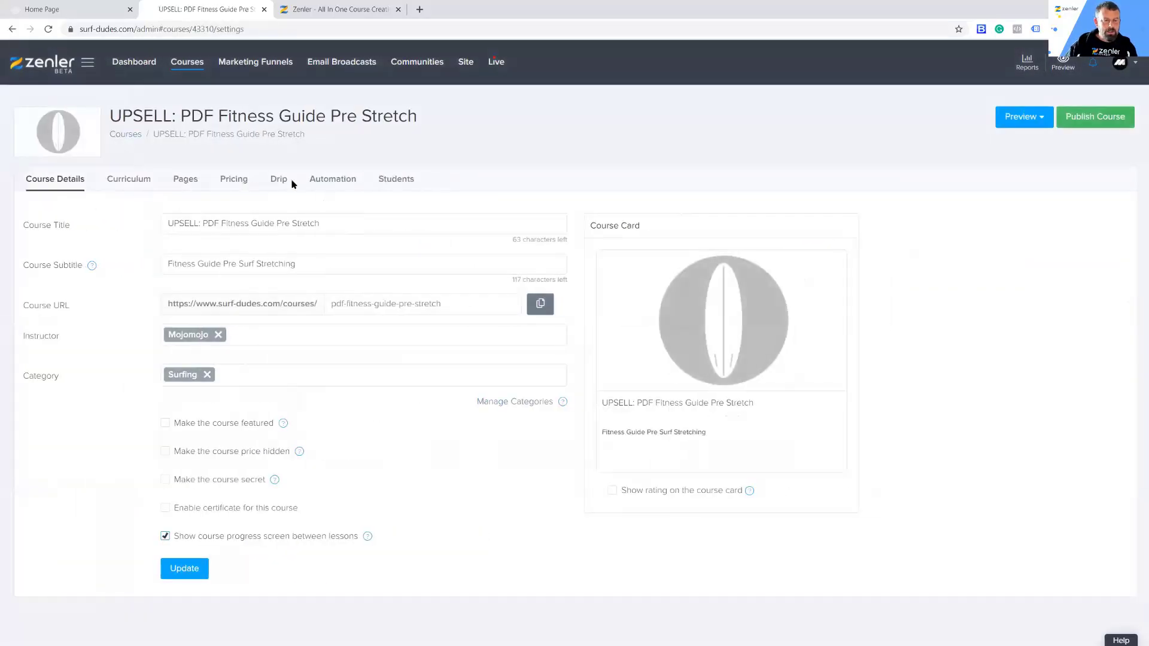
click(233, 180)
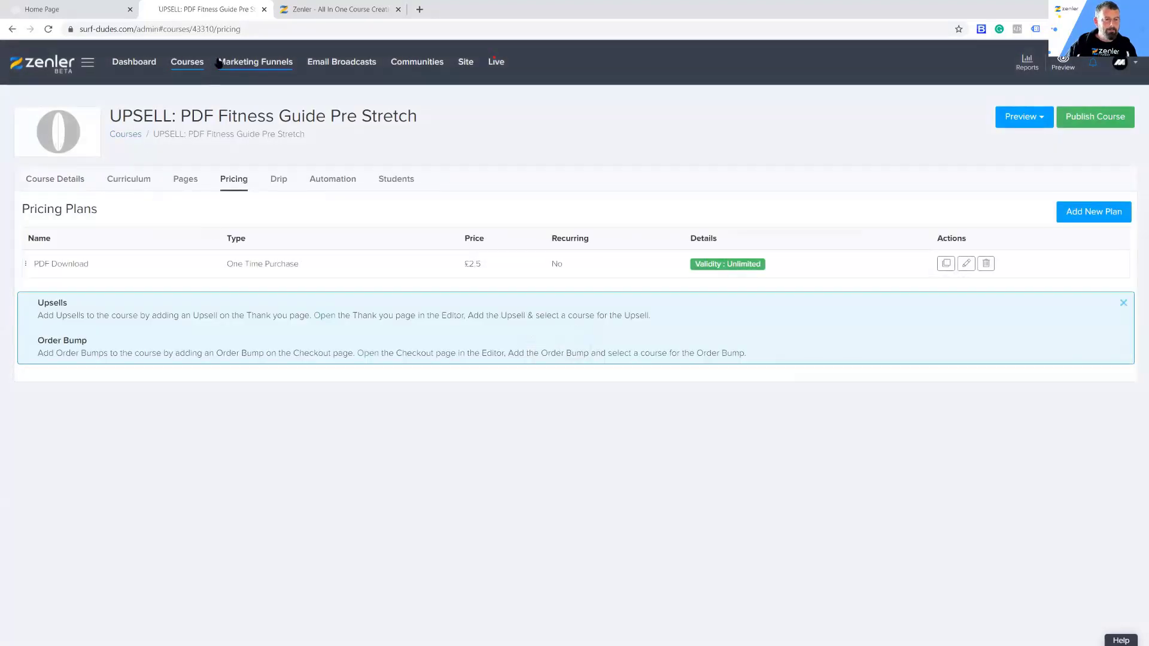
Step: Open the Beginner Level in Surfing course's checkout page for editing and check the courses offered for an order bump
click(187, 62)
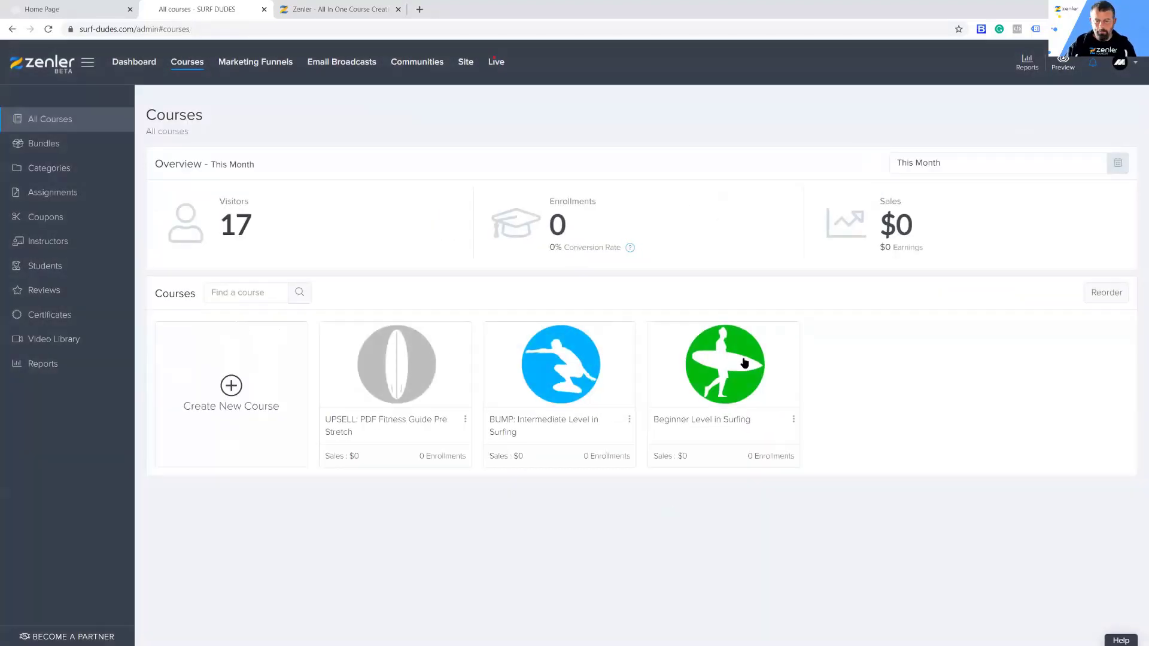
click(719, 365)
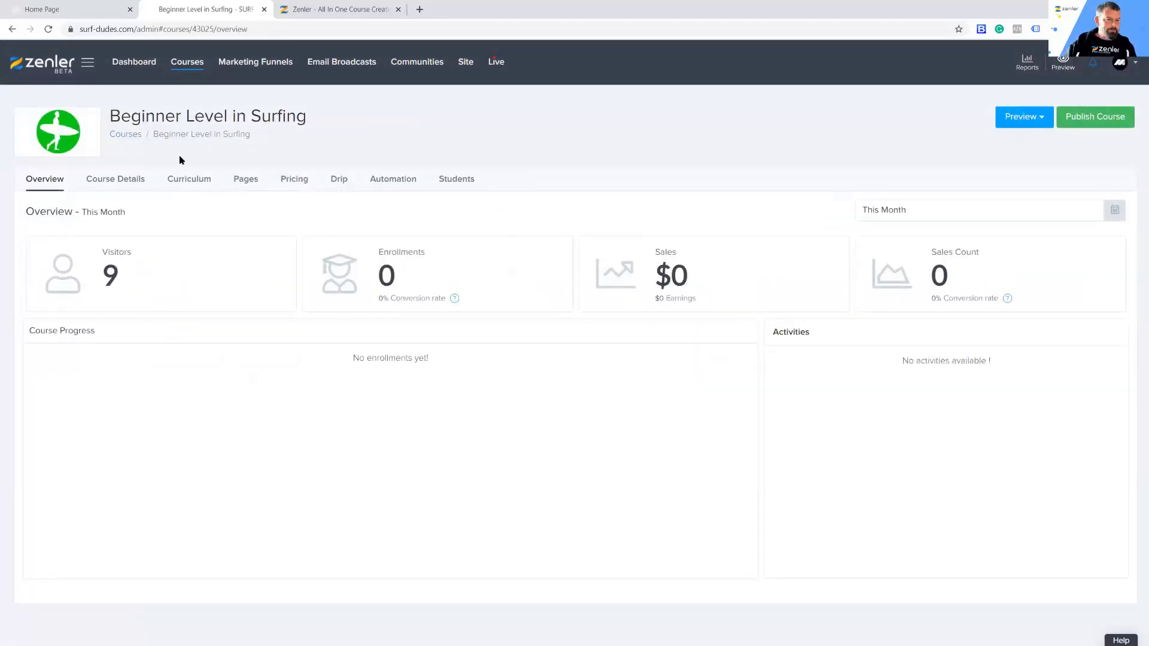
drag(120, 116, 419, 114)
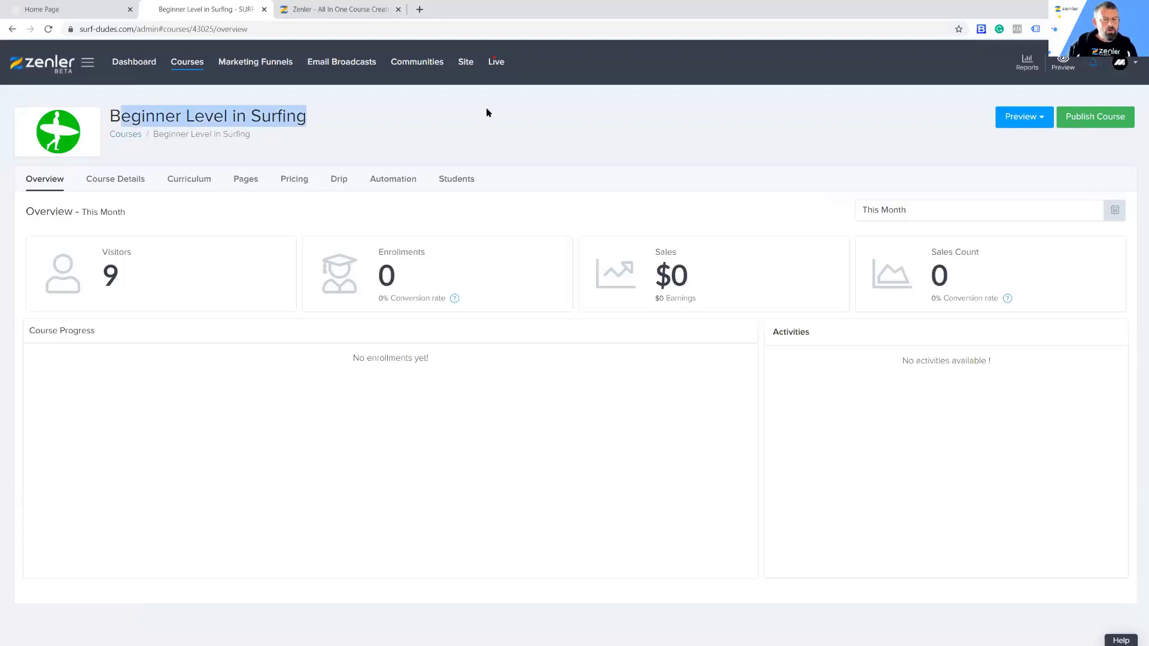
click(249, 186)
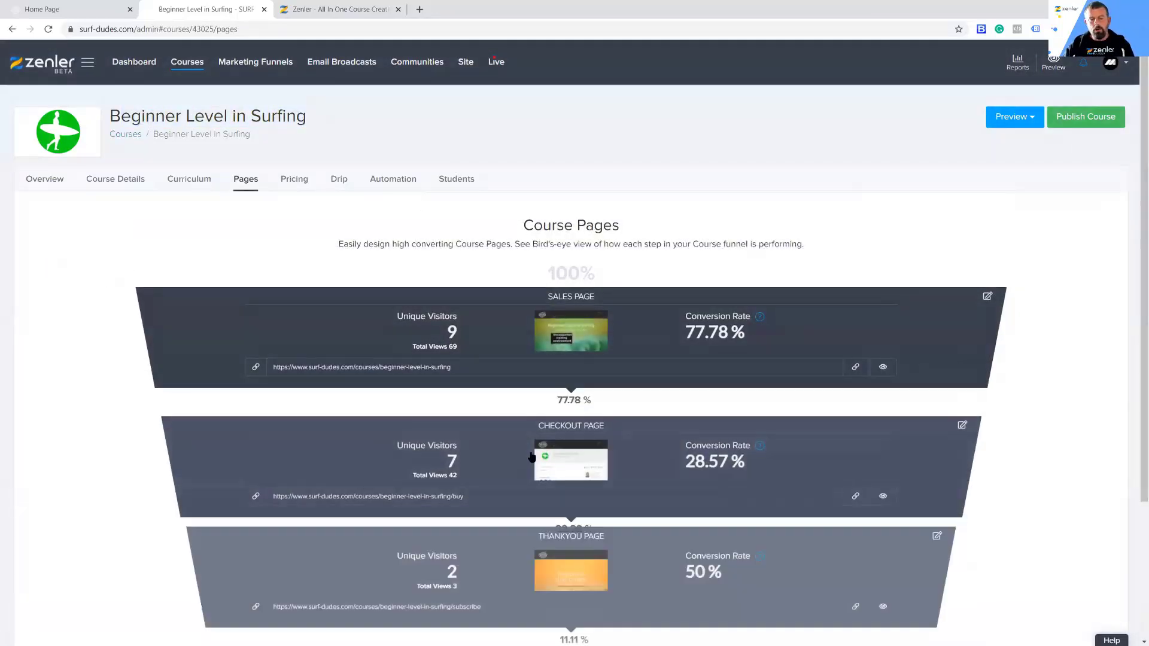
click(962, 427)
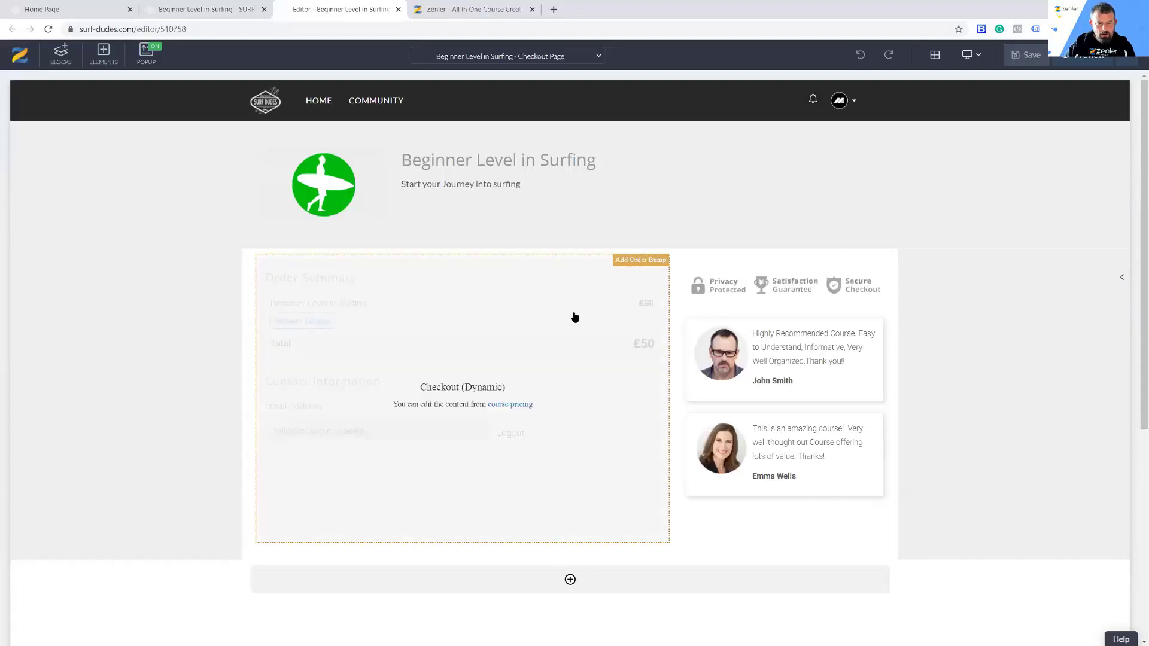
click(639, 261)
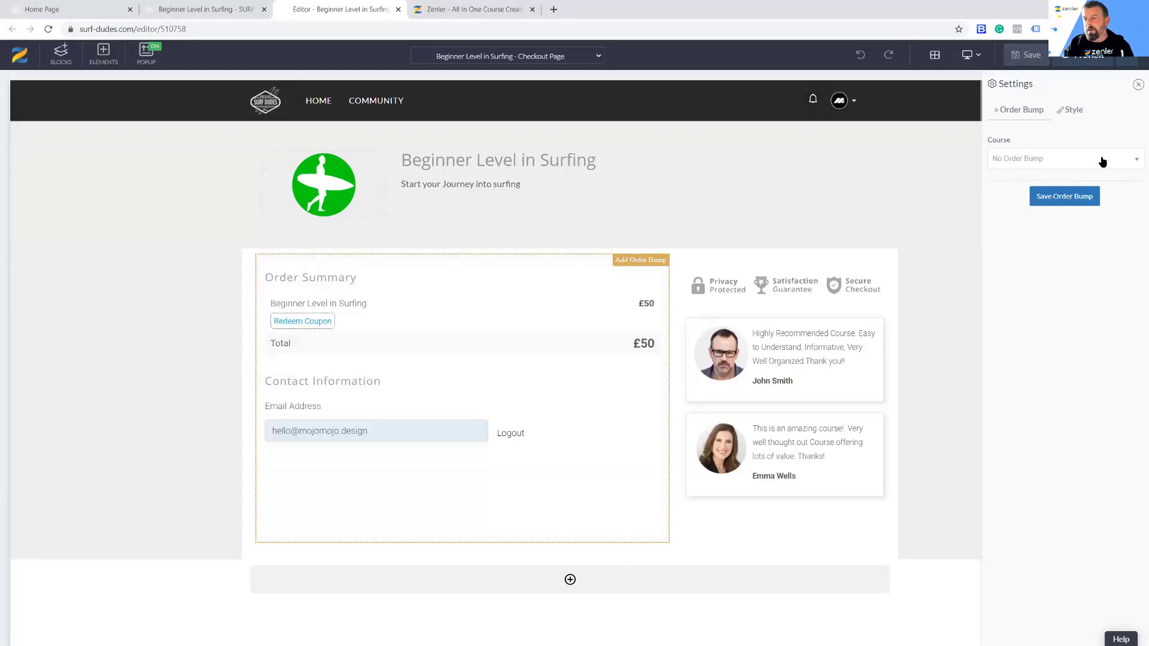
click(1129, 161)
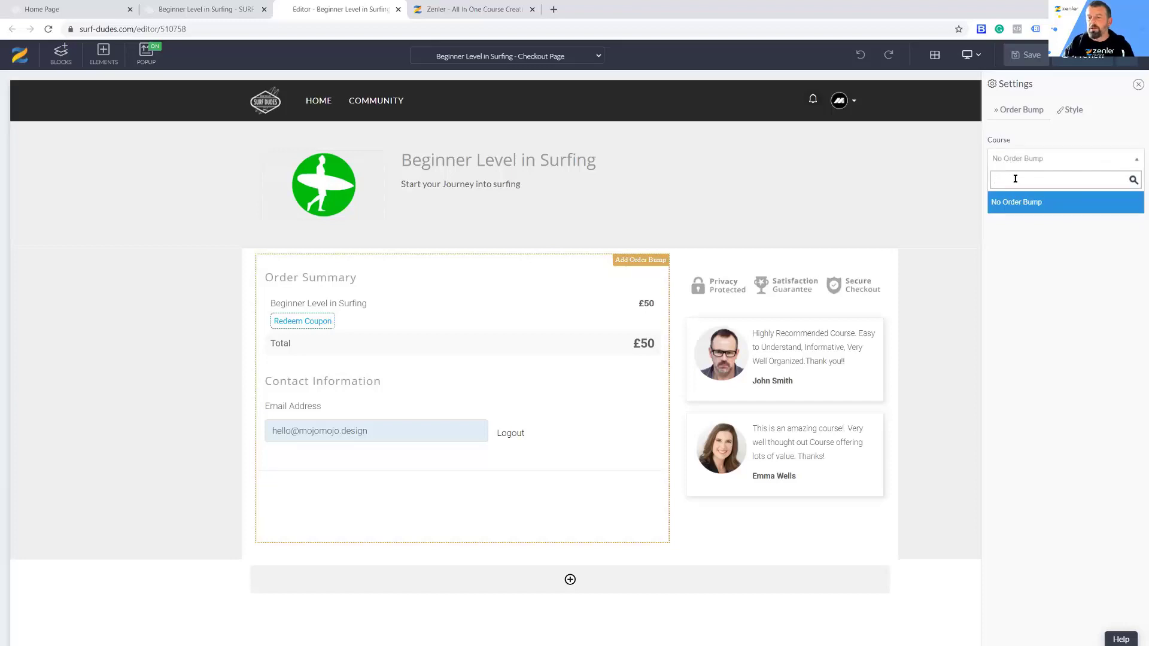
Step: Publish the BUMP: Intermediate Level in Surfing course and reload the checkout page editor
click(178, 10)
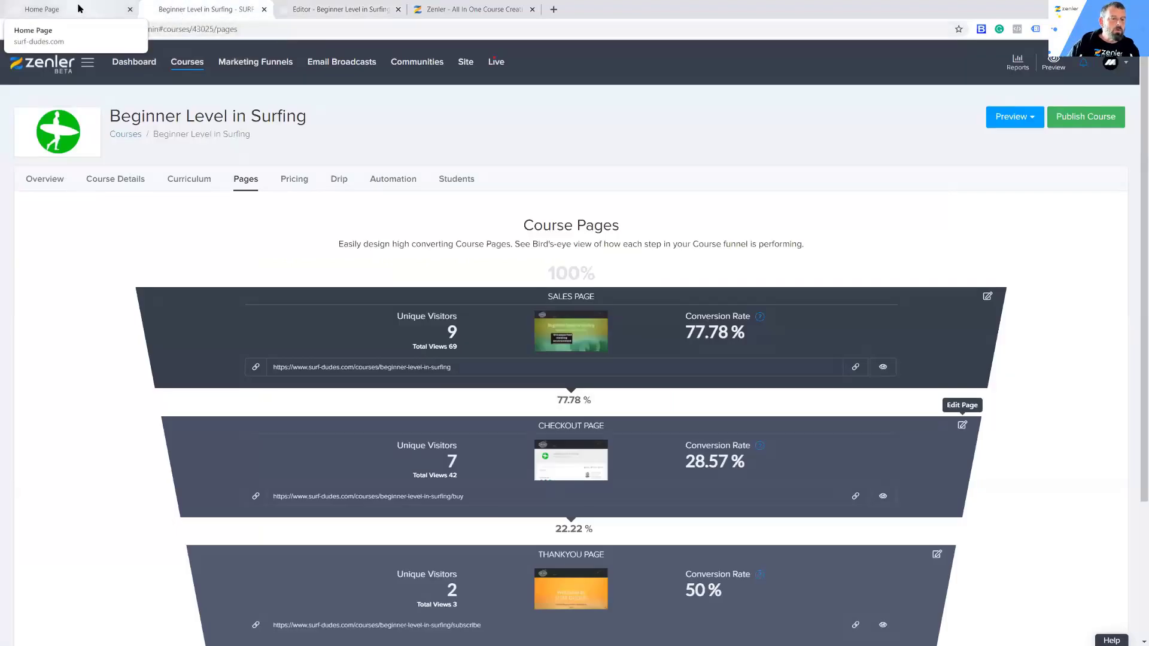
click(76, 12)
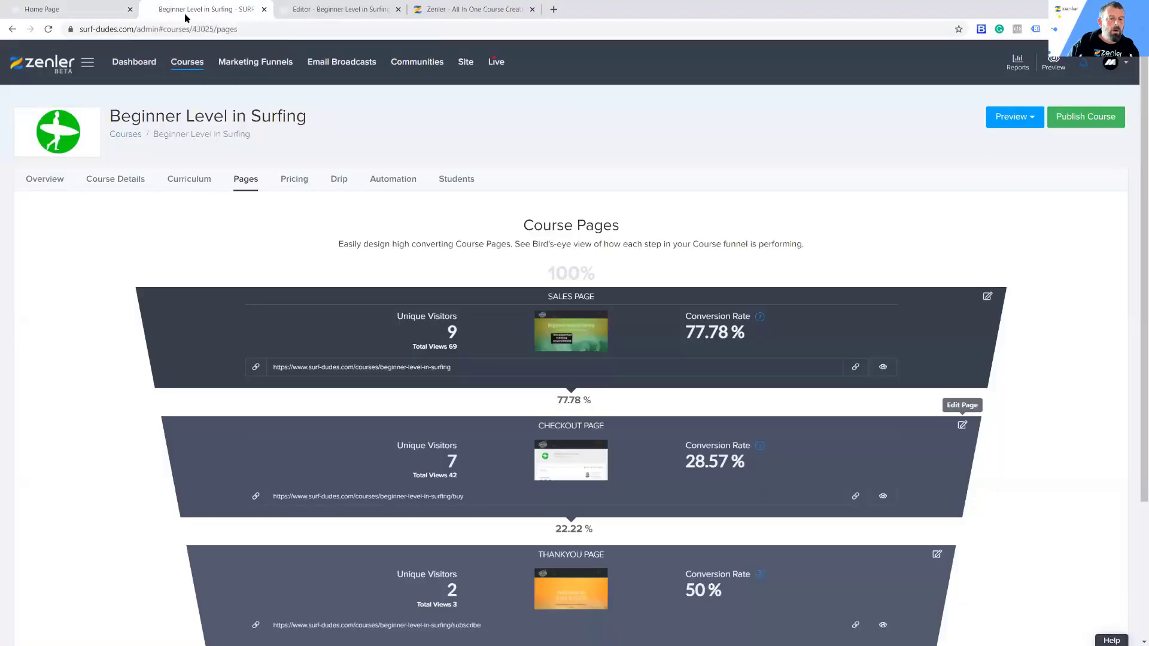
click(183, 11)
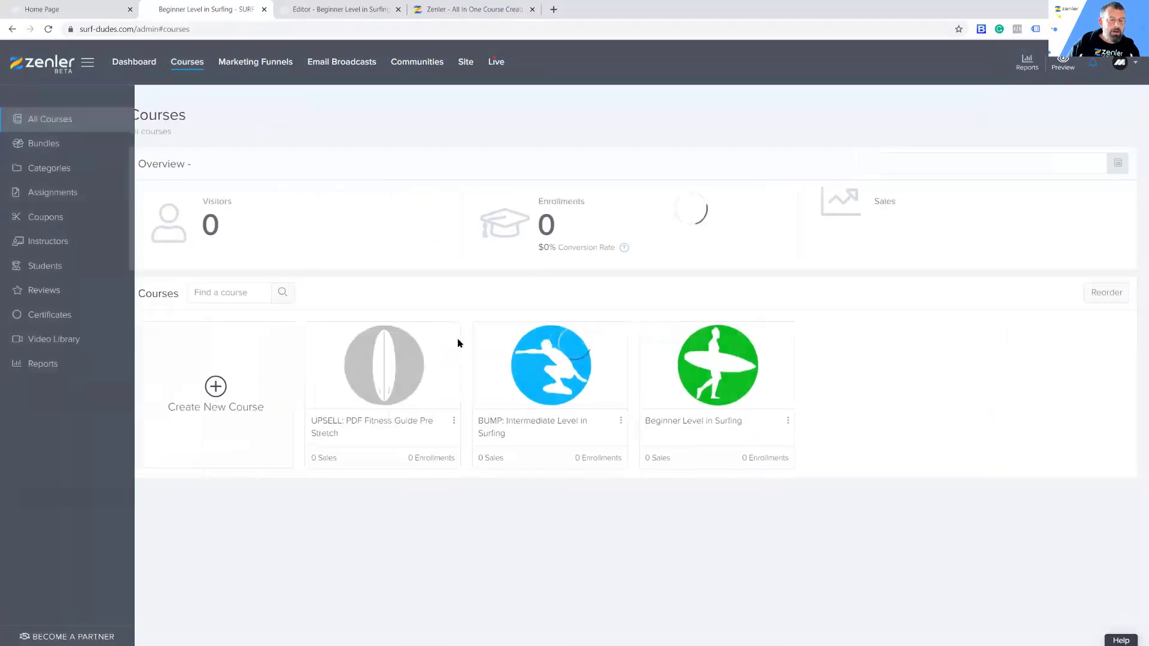
click(561, 364)
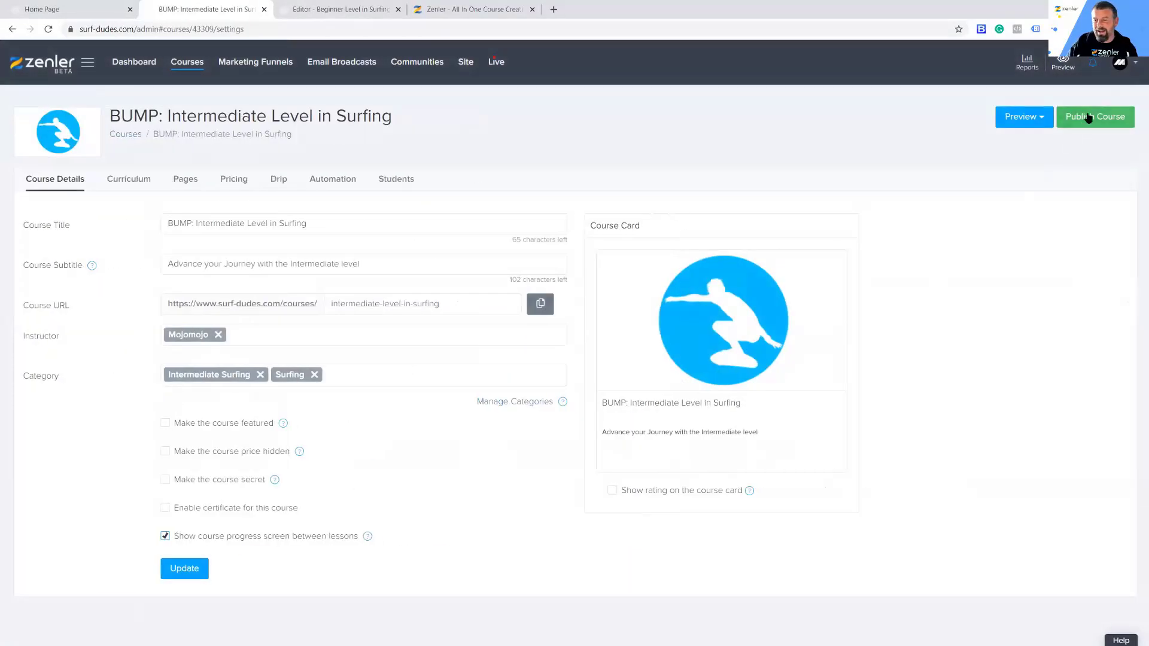
click(1094, 117)
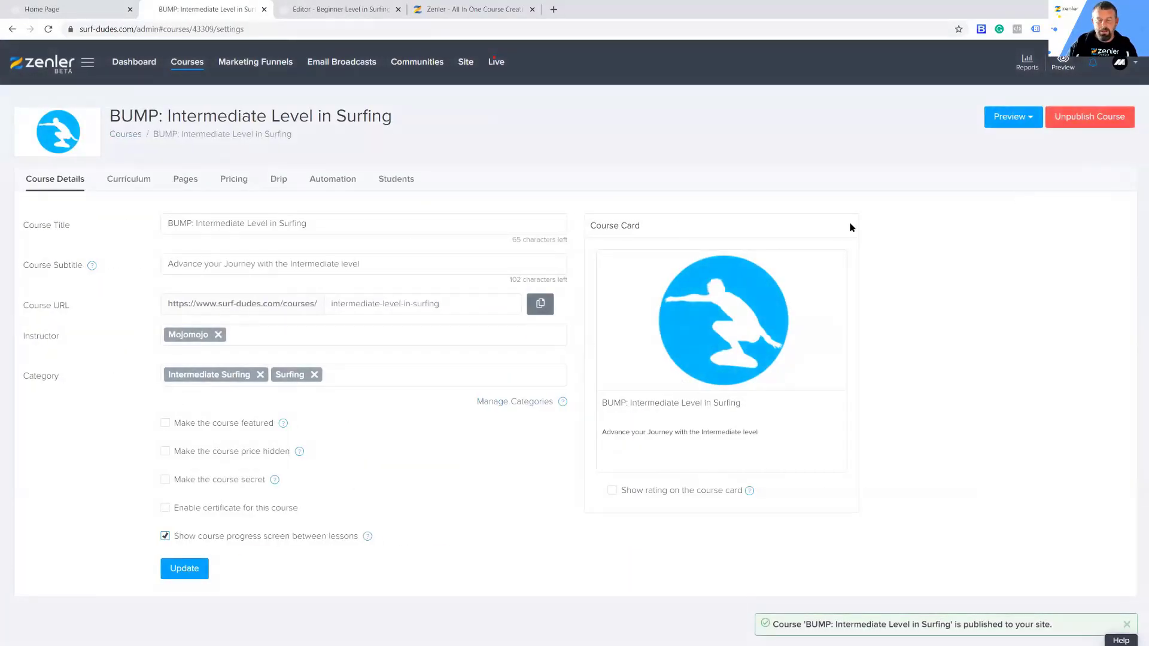
click(345, 9)
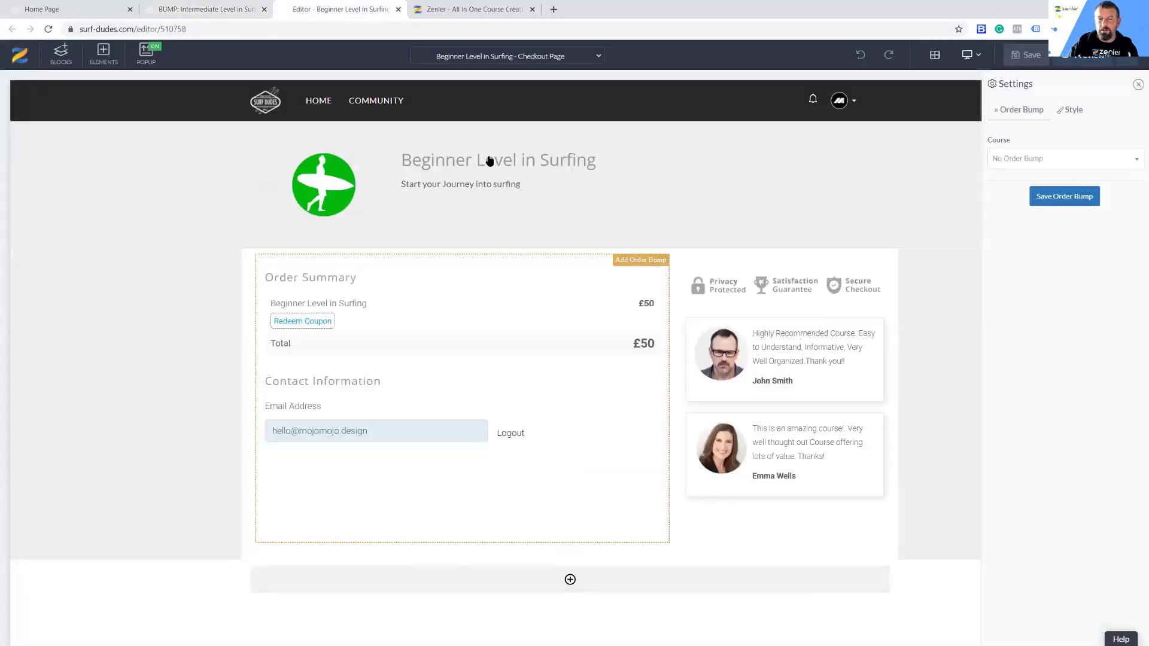
click(48, 30)
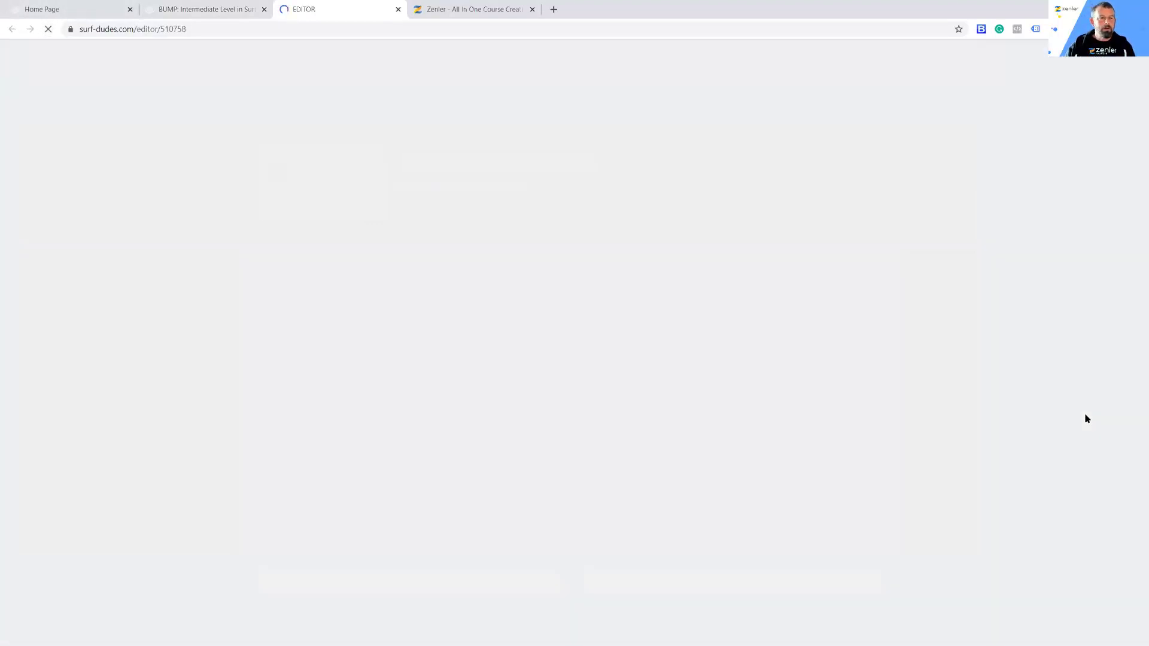
Step: Publish the UPSELL: PDF Fitness Guide Pre Stretch course and return to the list of all courses
click(74, 9)
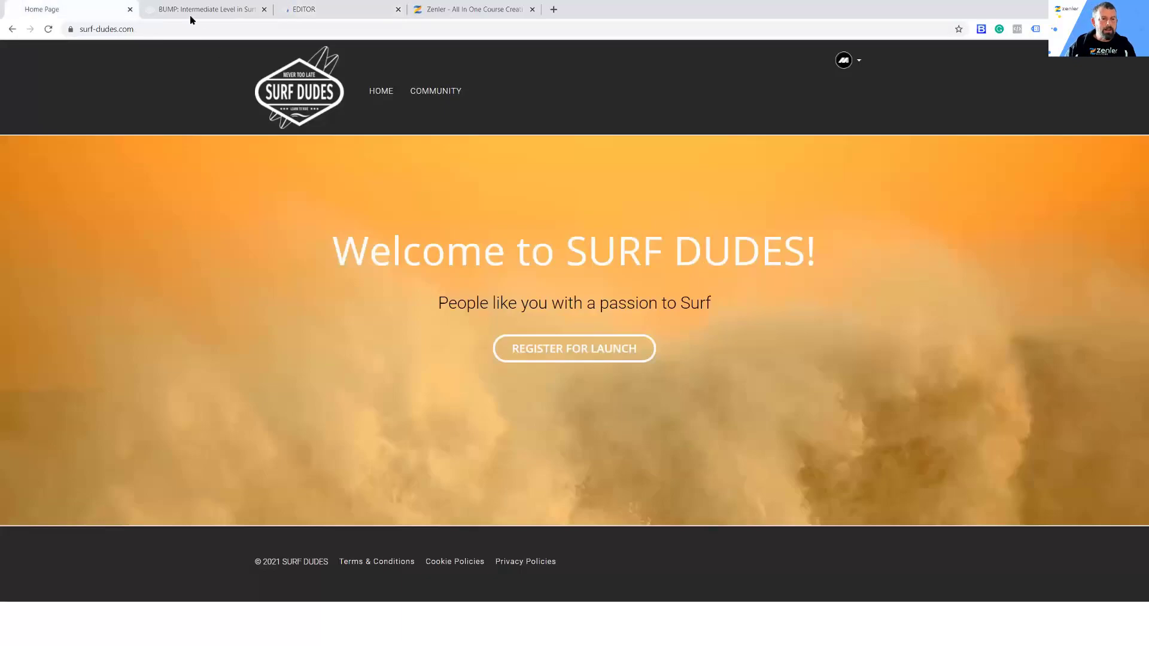
click(190, 11)
click(186, 62)
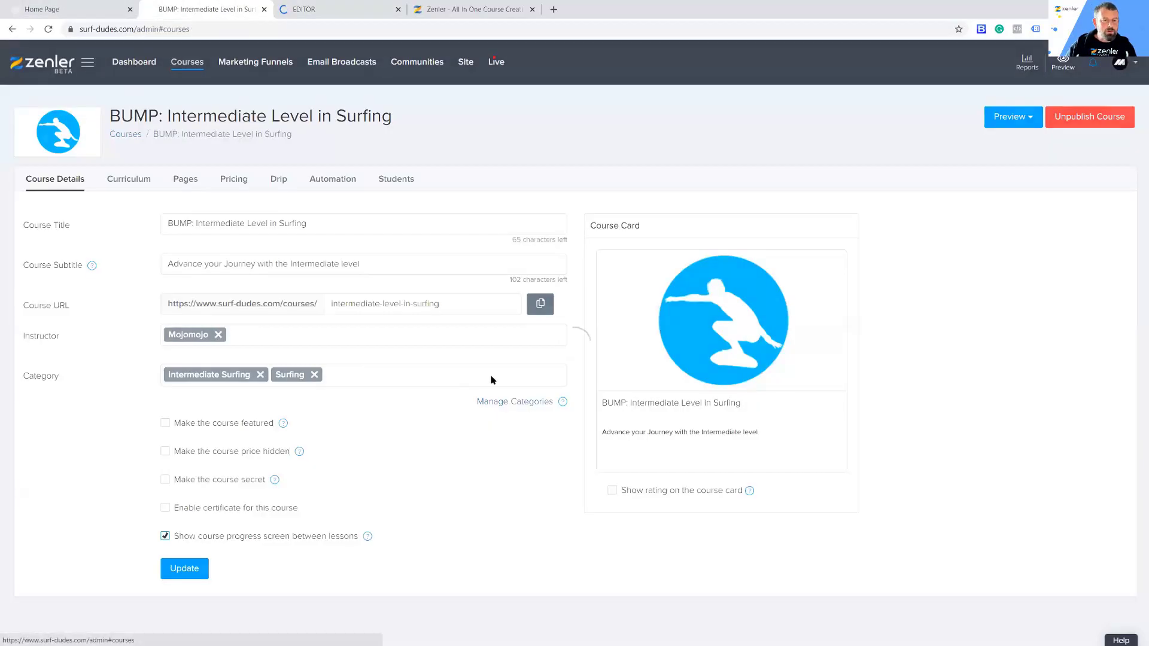
click(378, 359)
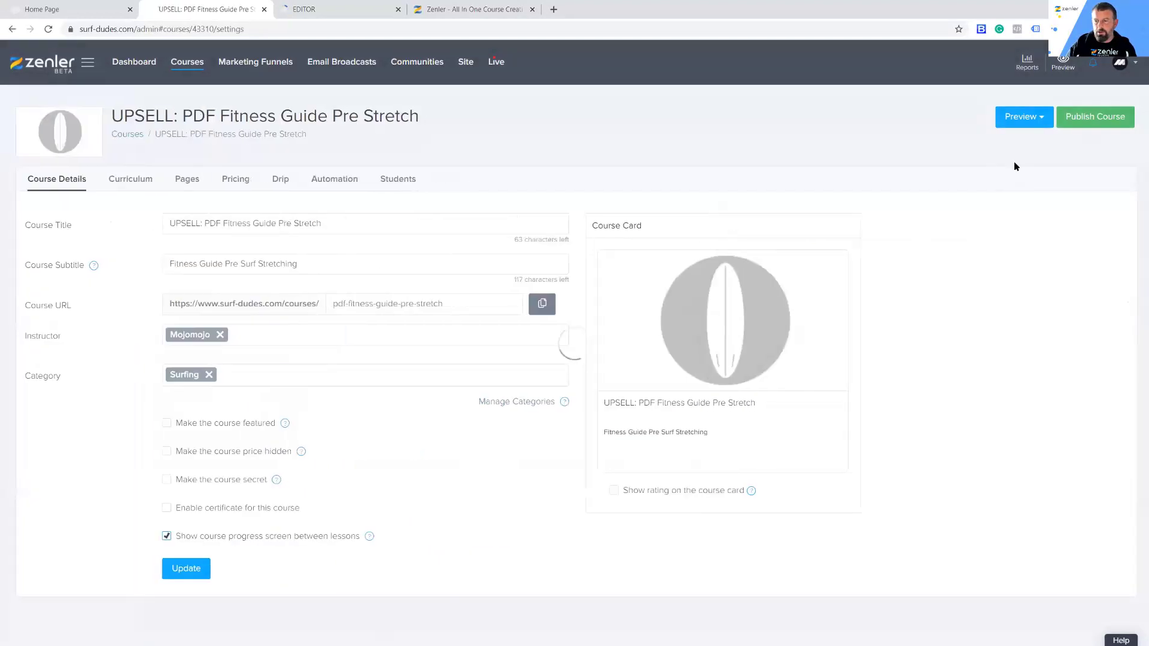
click(1074, 119)
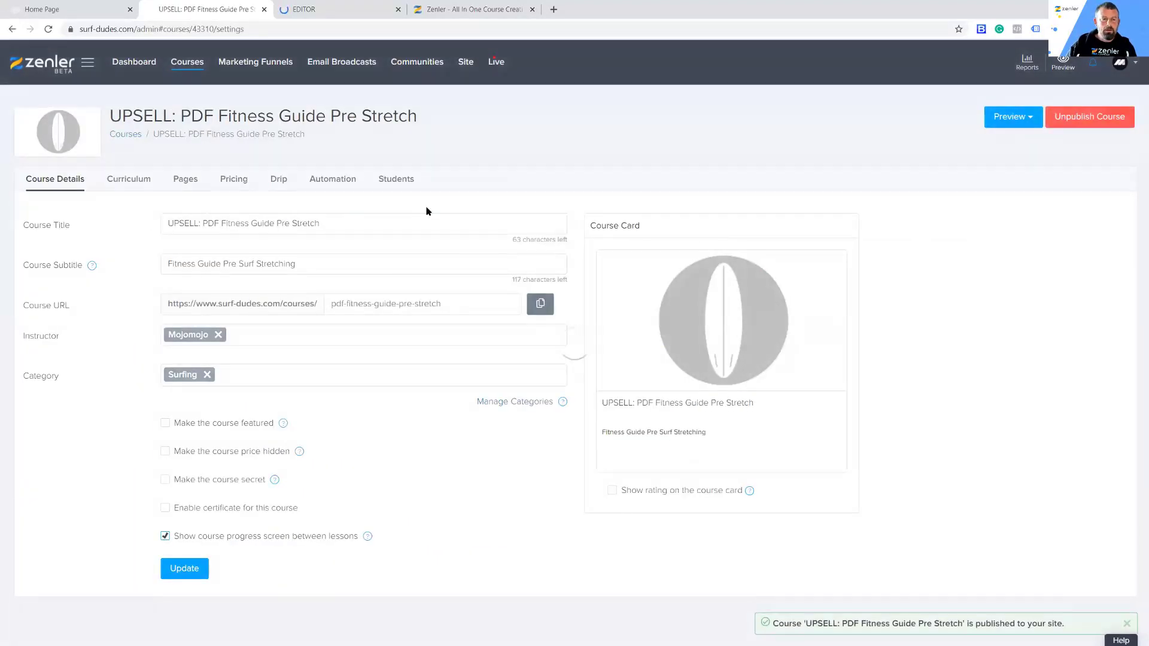
click(184, 66)
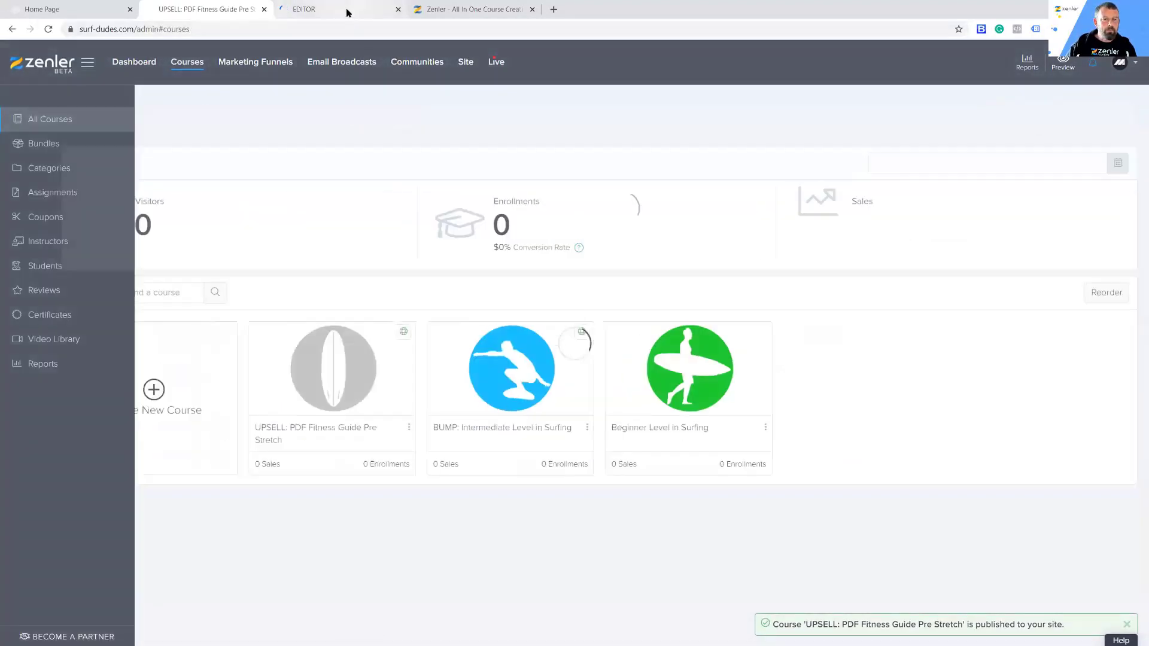
Step: Add an order bump to the Beginner Level in Surfing checkout, using the BUMP: Intermediate Level in Surfing course
click(335, 9)
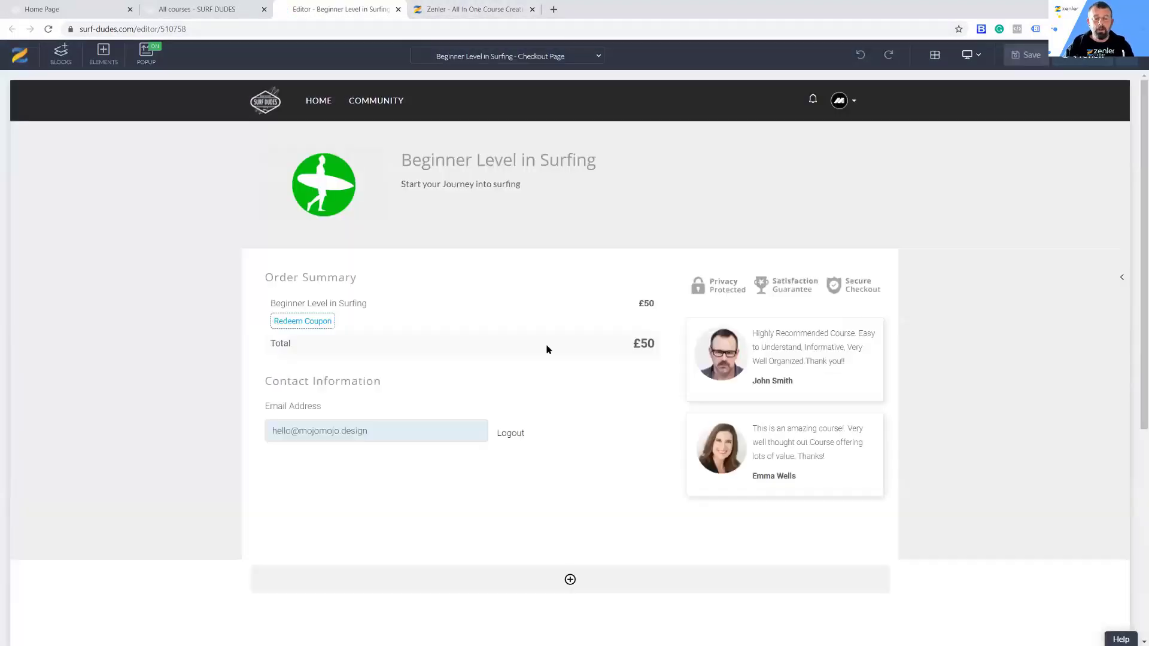
mouse_move(555, 297)
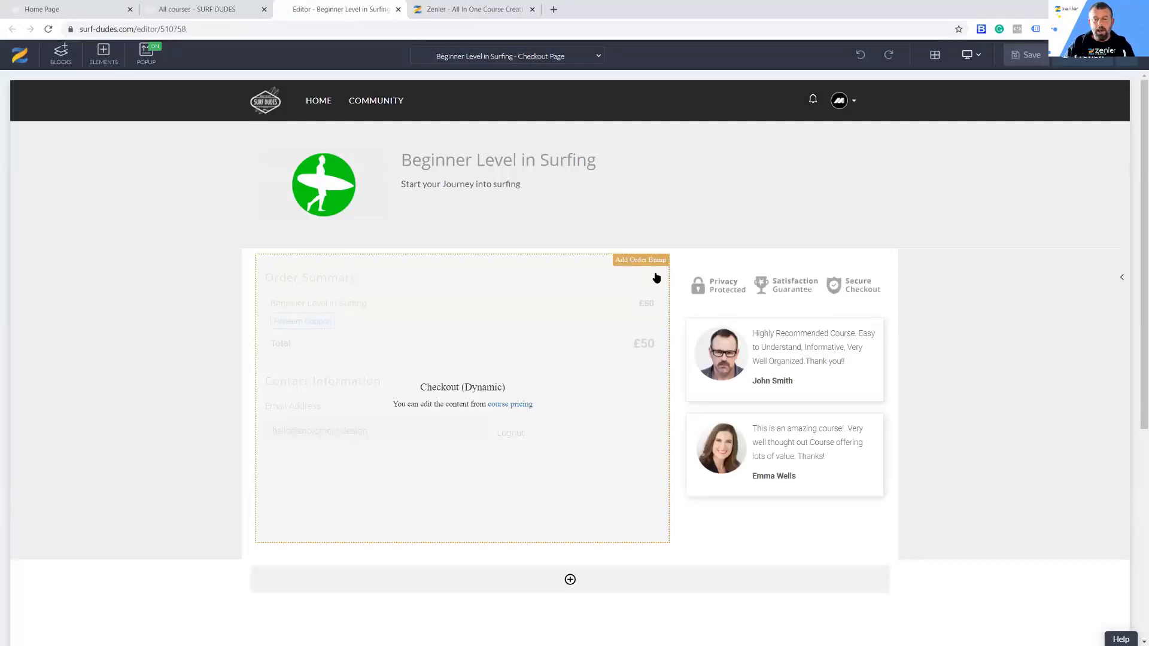
click(627, 261)
click(1015, 163)
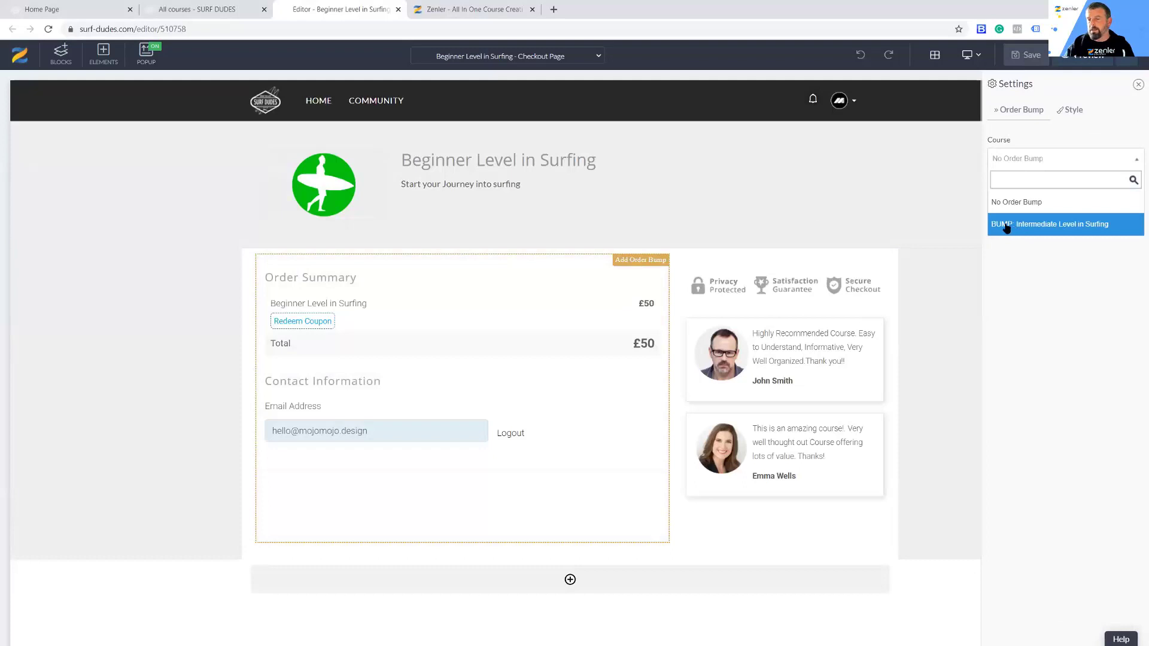
click(1073, 231)
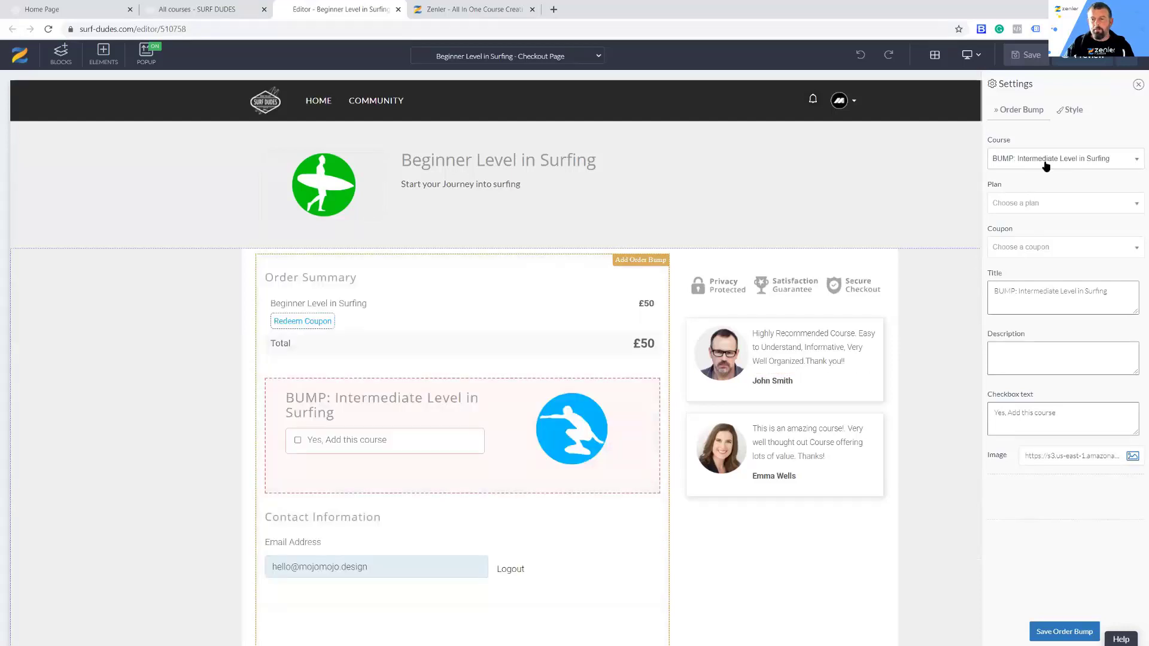
Step: Switch the order bump's course to No Order Bump and back to BUMP: Intermediate Level in Surfing
click(1046, 166)
click(1023, 203)
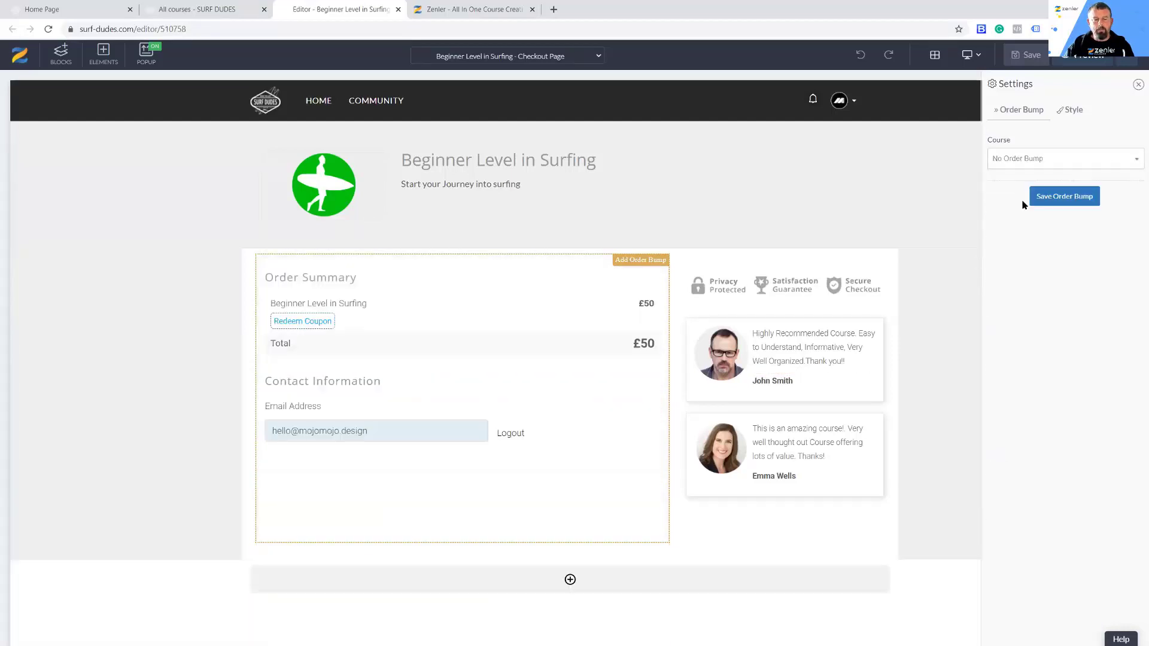
click(1025, 159)
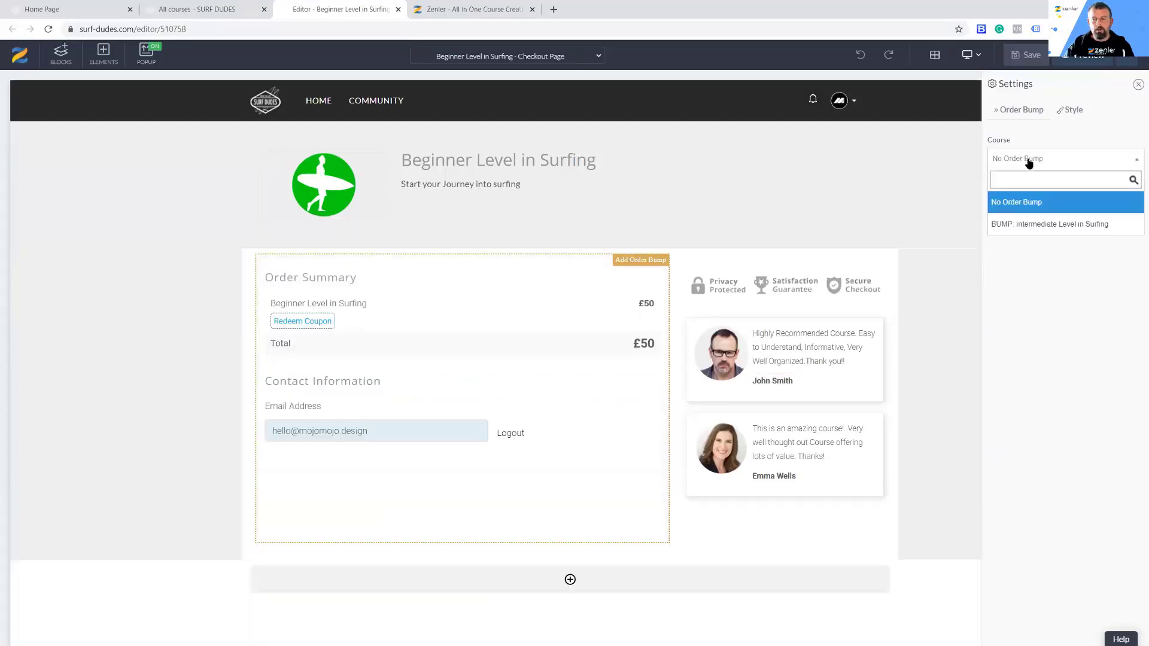
click(1052, 228)
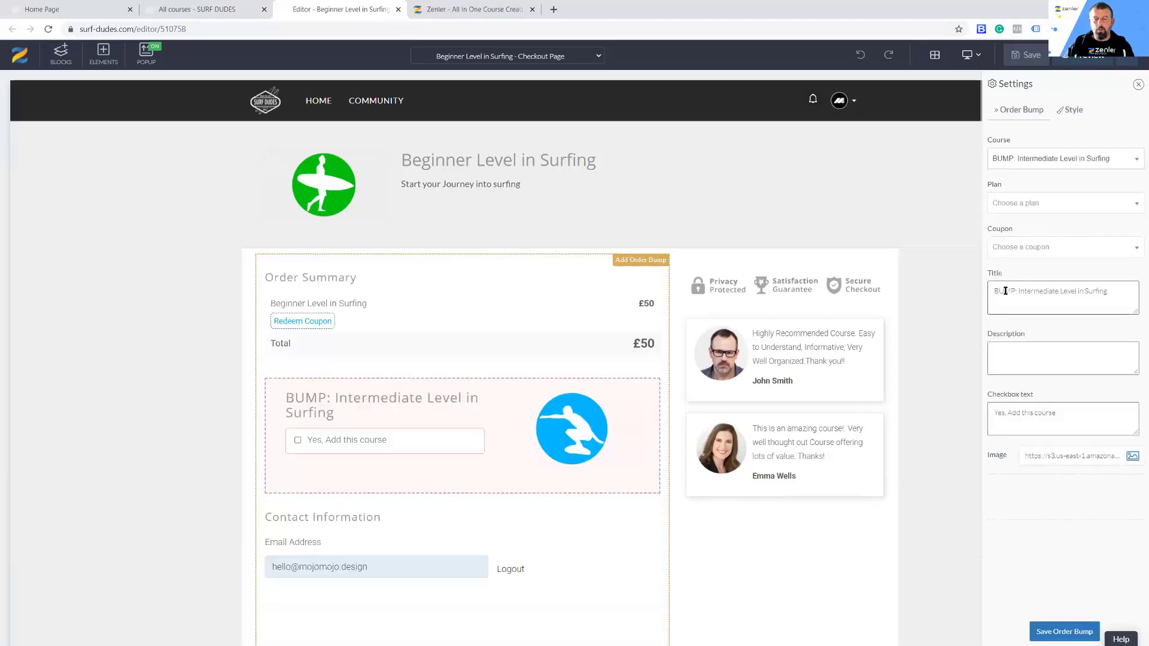
Step: Remove the "BUMP:" prefix from the order bump's title so it reads "Intermediate Level in Surfing"
drag(1020, 291, 994, 292)
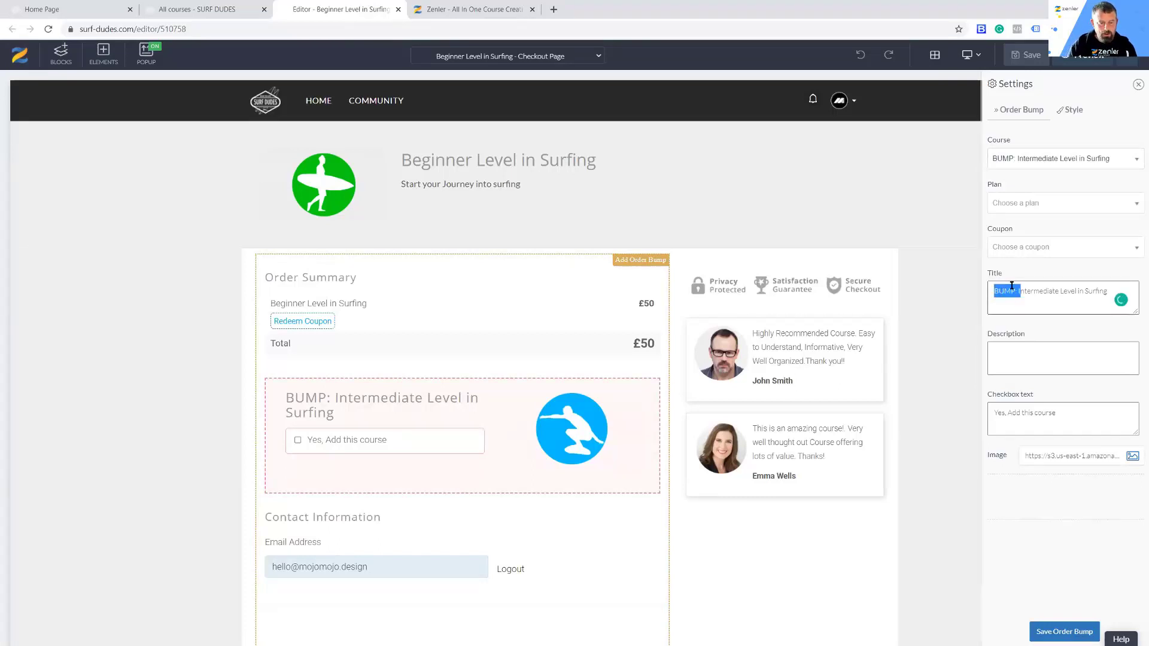
key(BackSpace)
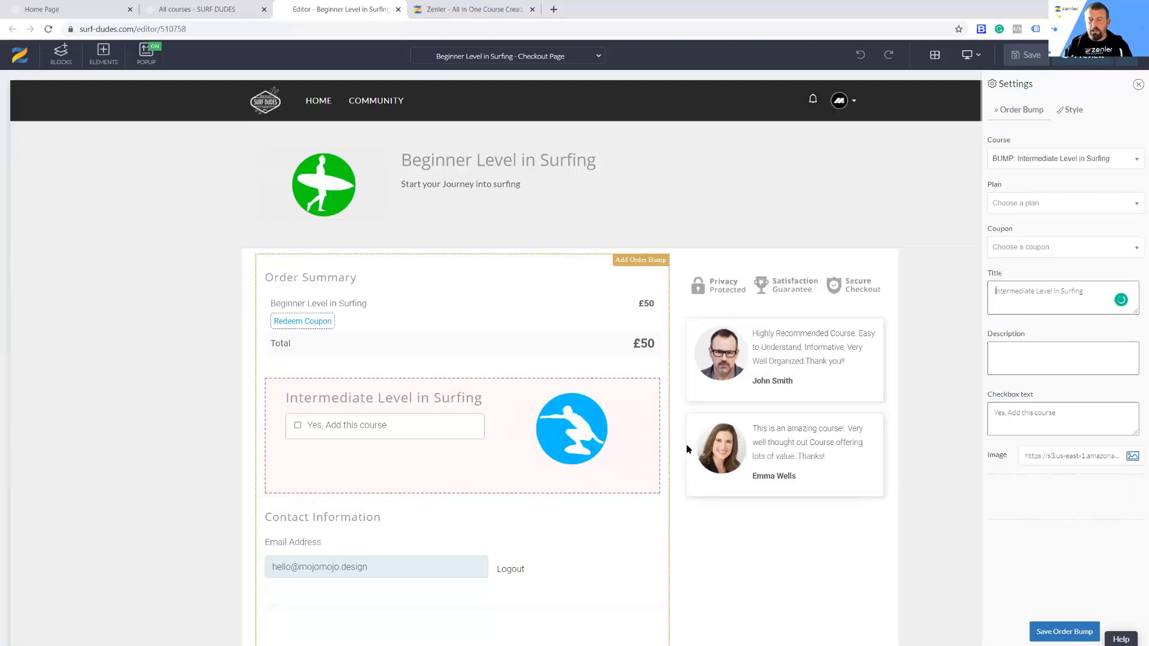
Step: Try the green surfer picture as the order bump's image and switch it back to the blue surfer picture
click(1132, 458)
click(718, 231)
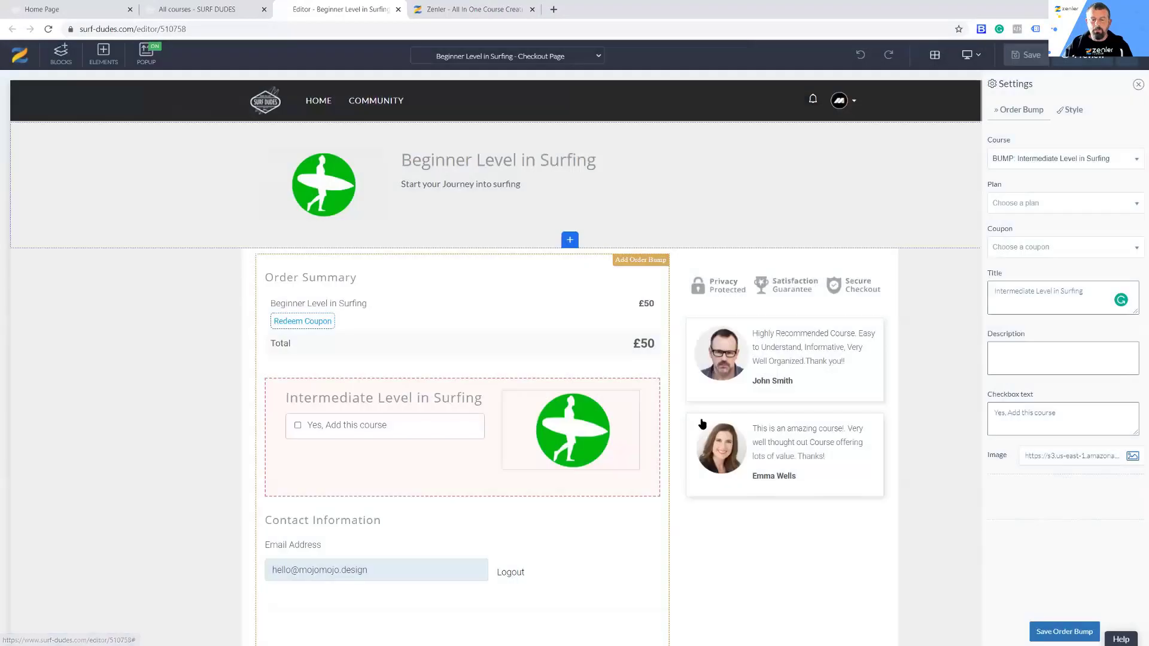
click(1131, 460)
click(435, 199)
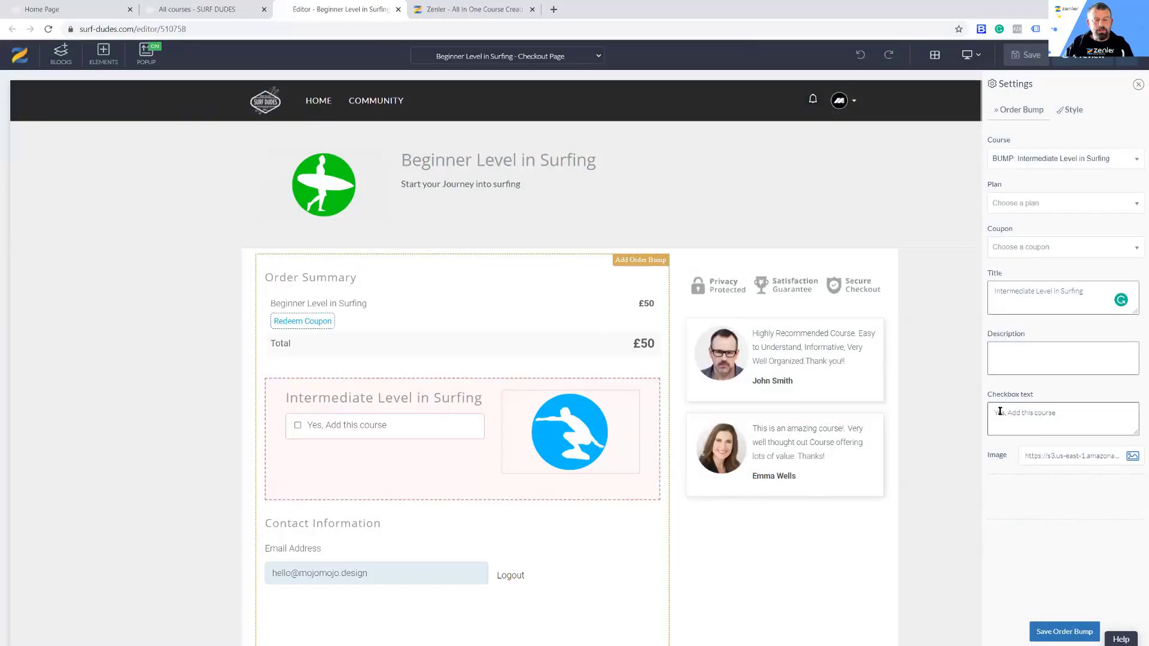
Step: Replace the order bump's checkbox text with "I would like this as well"
triple_click(1059, 412)
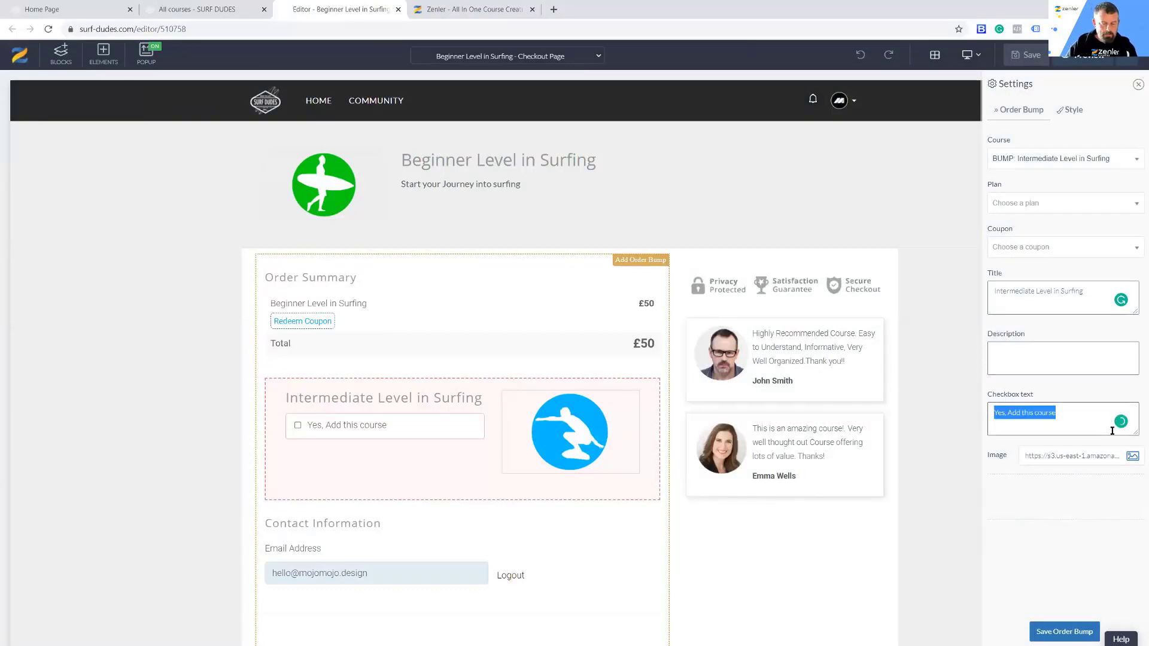
key(BackSpace)
text(like this as we)
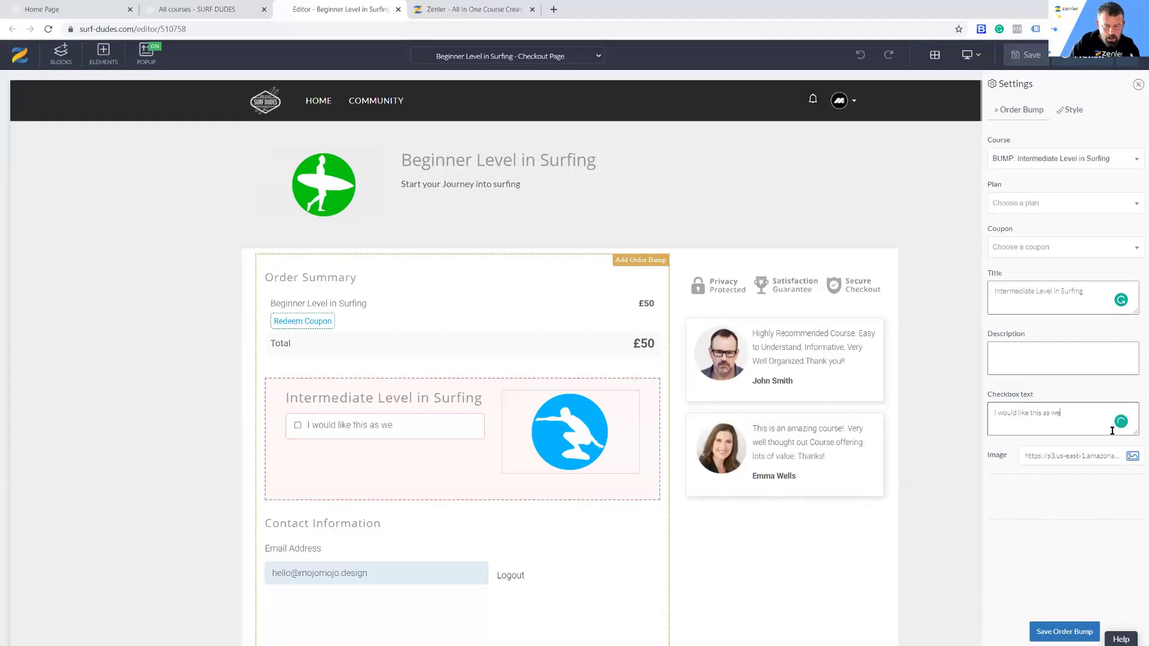
text(ll)
Step: Enter "This is the next level in surfing" as the order bump's description, accepting the spelling correction for "This"
click(1021, 362)
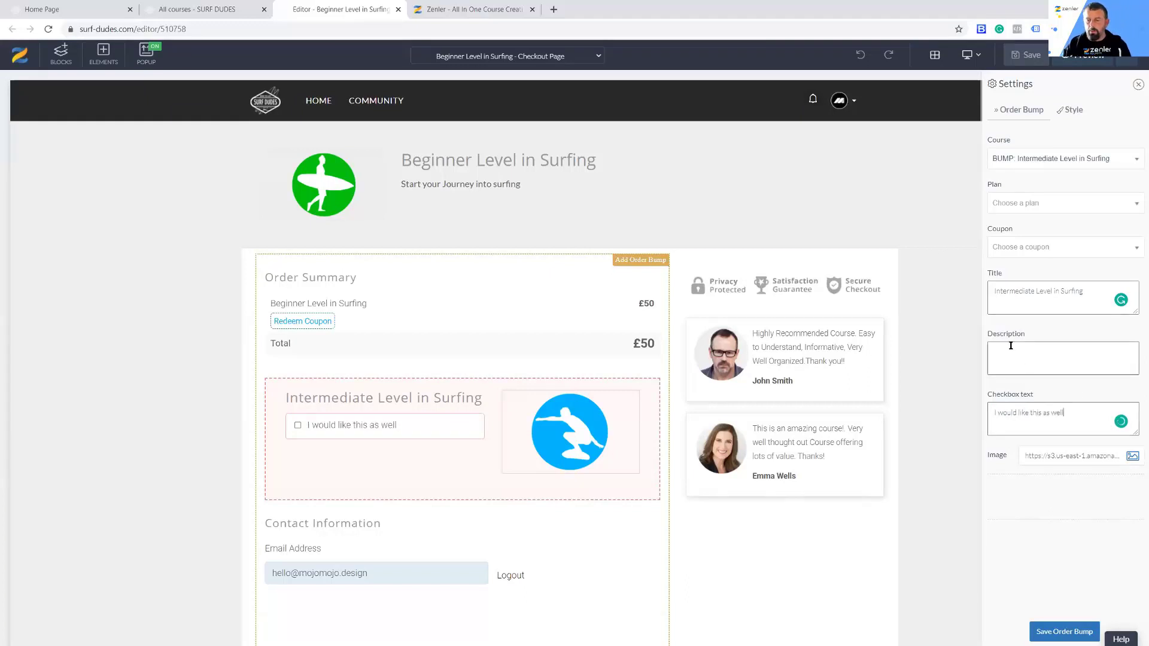
text(THi)
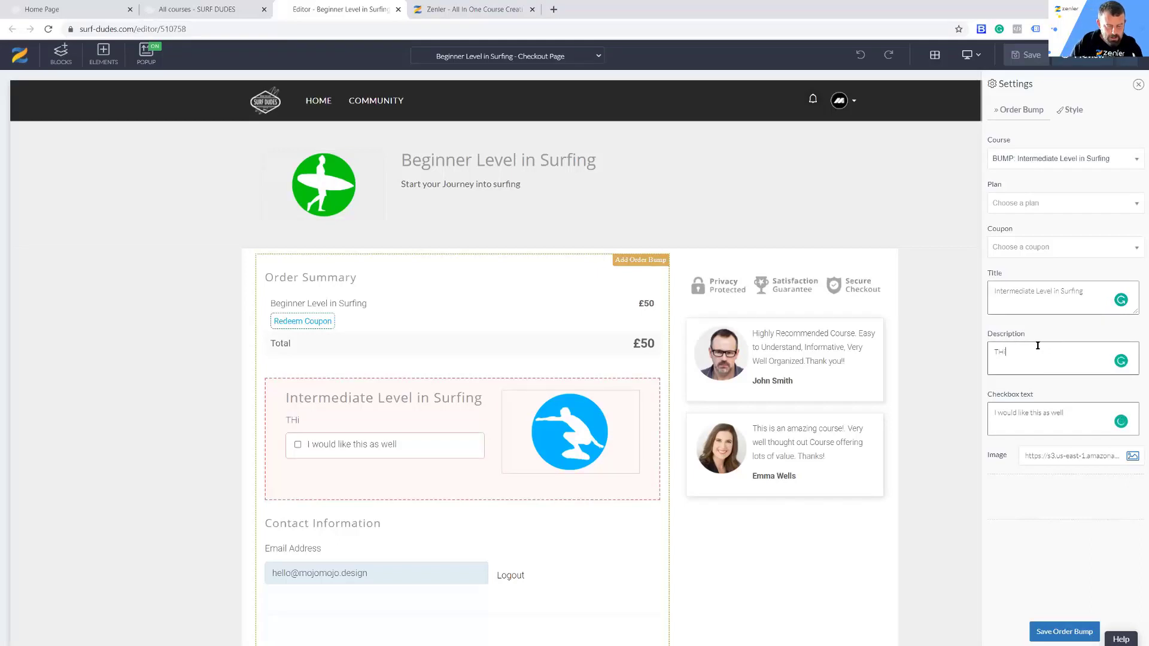
text(s is the nex)
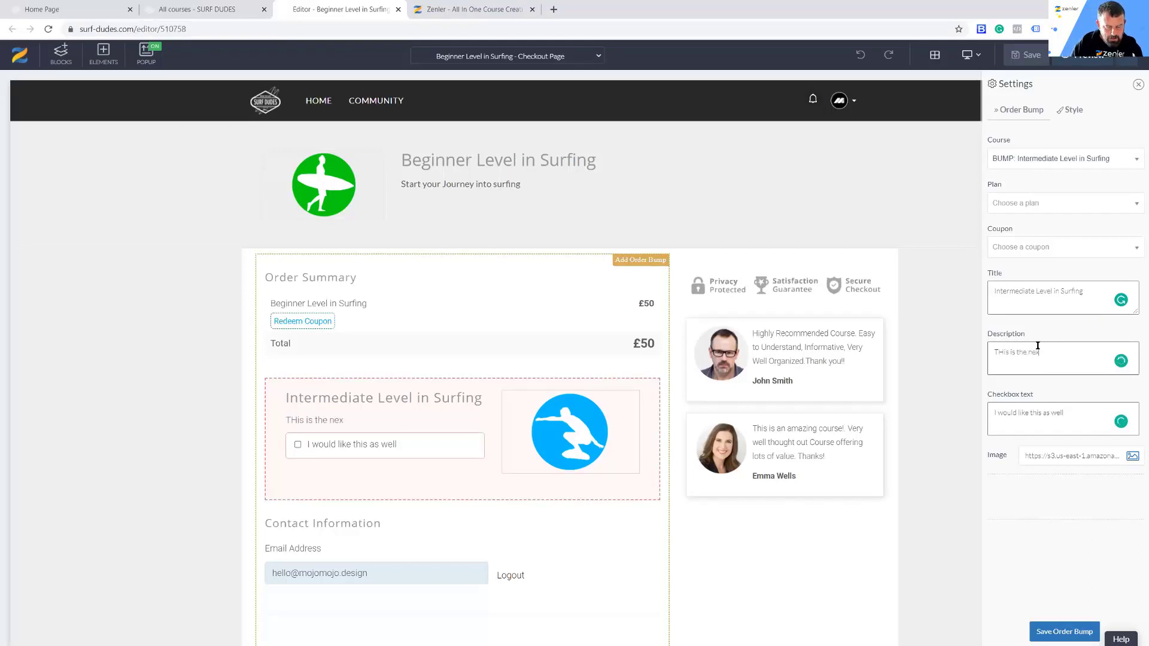
text(t level in surfing)
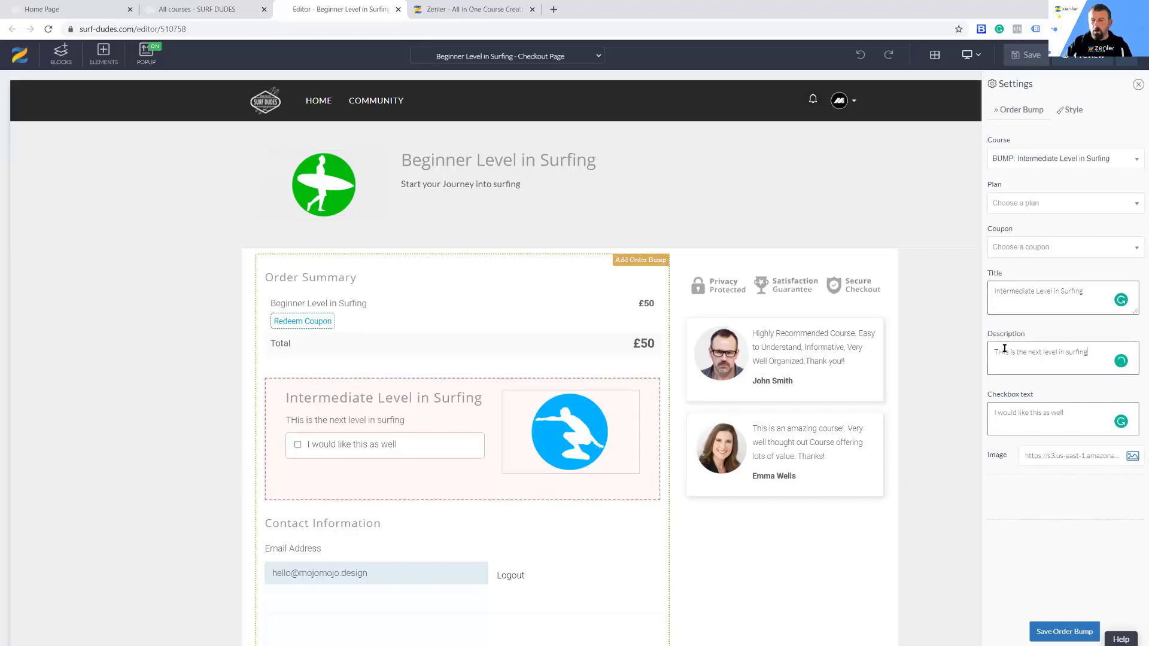
drag(1004, 351, 998, 351)
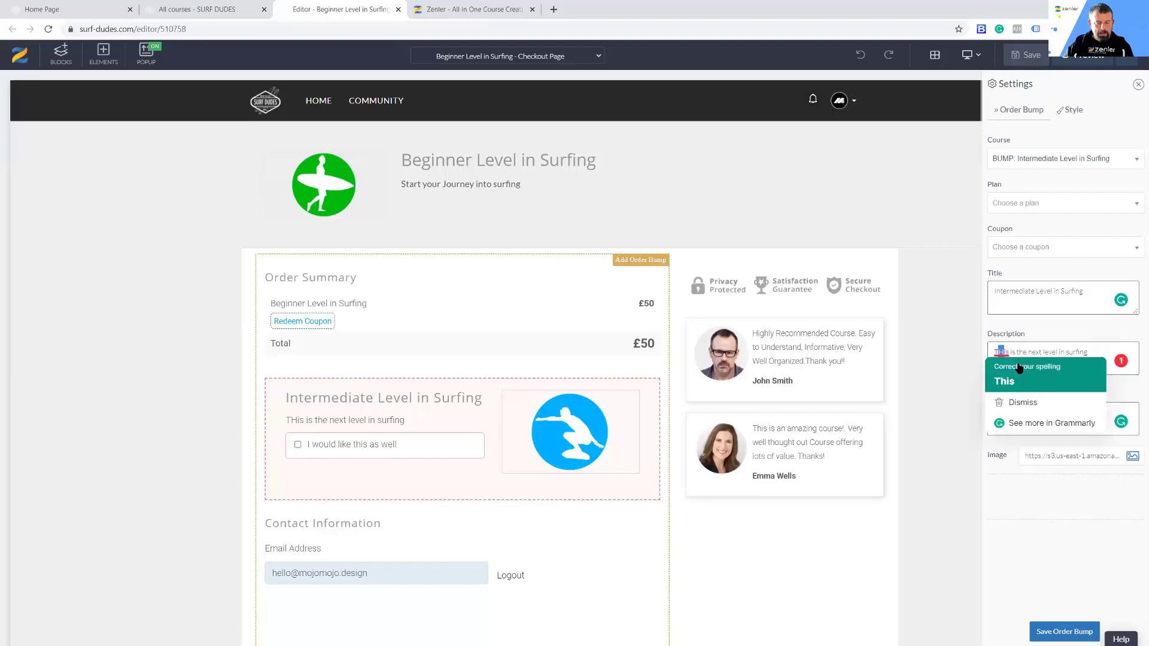
click(1011, 378)
click(1044, 294)
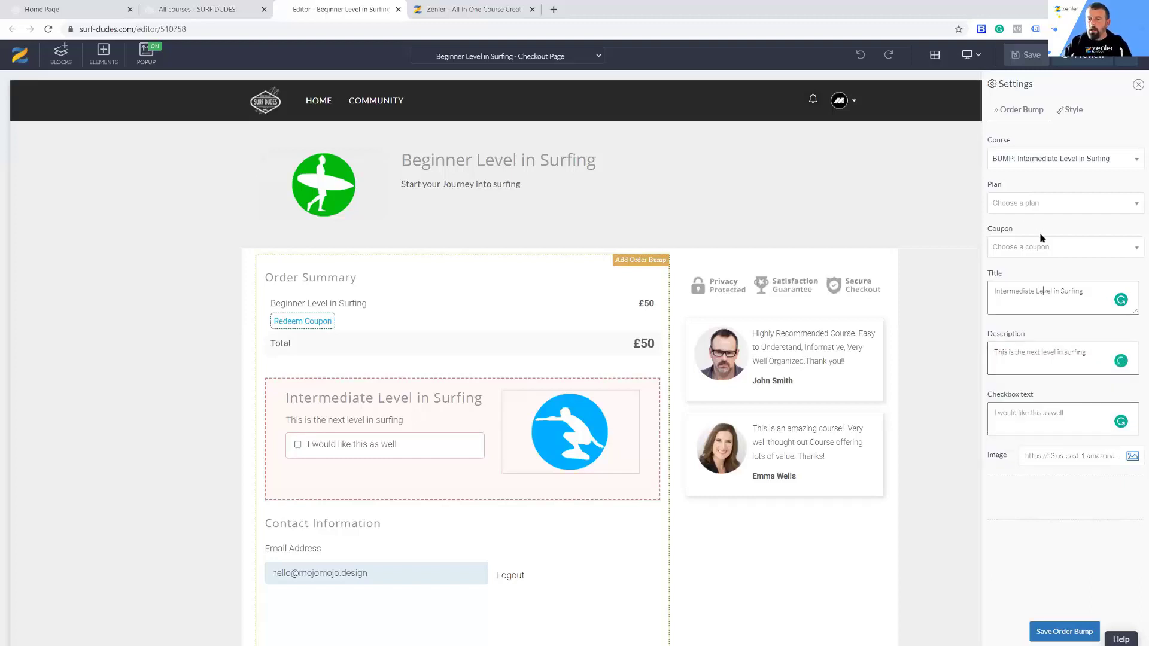
Step: Assign the "Get the Intermediate course" plan to the order bump, leave the coupon unset and save the order bump
click(1013, 207)
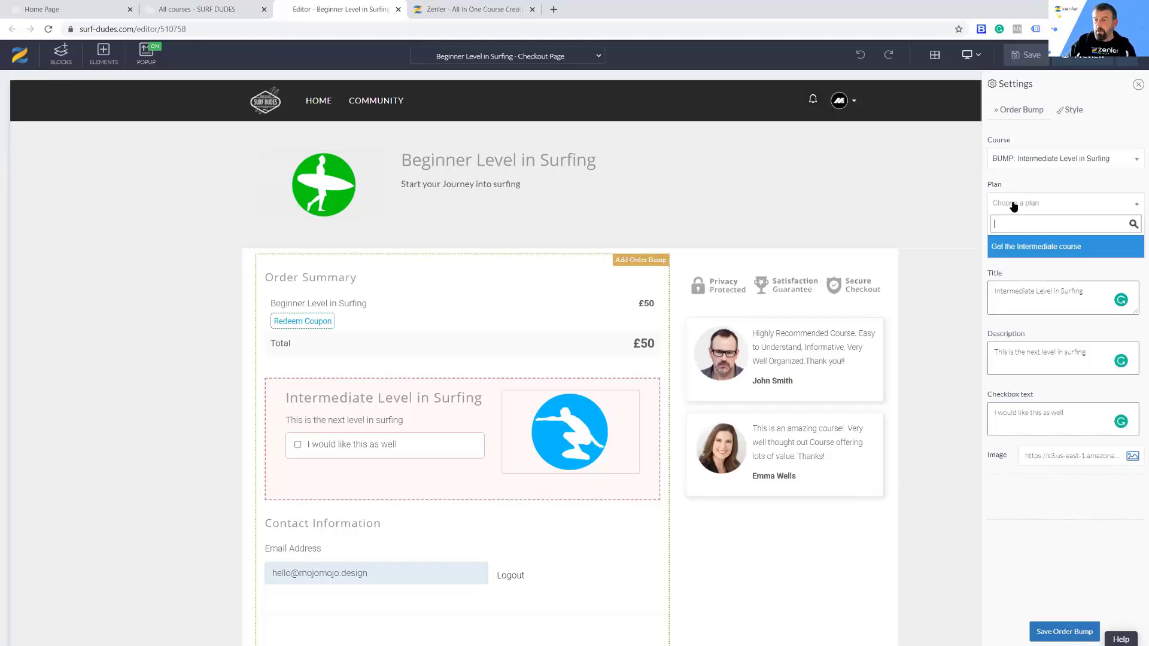
click(1022, 253)
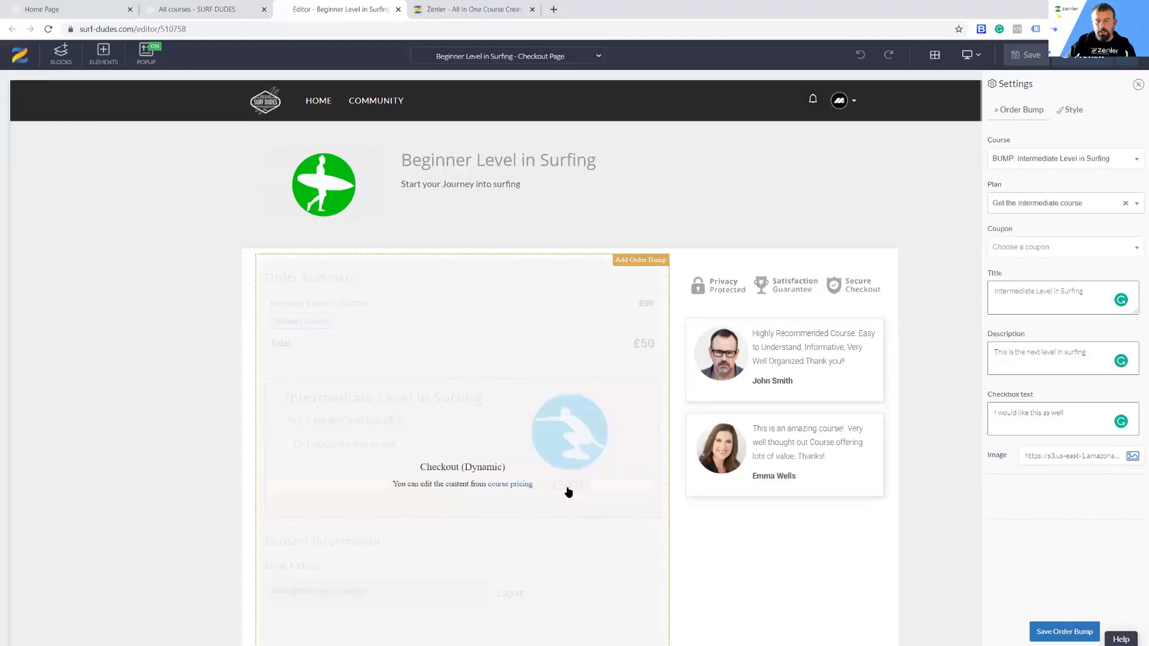
click(1039, 206)
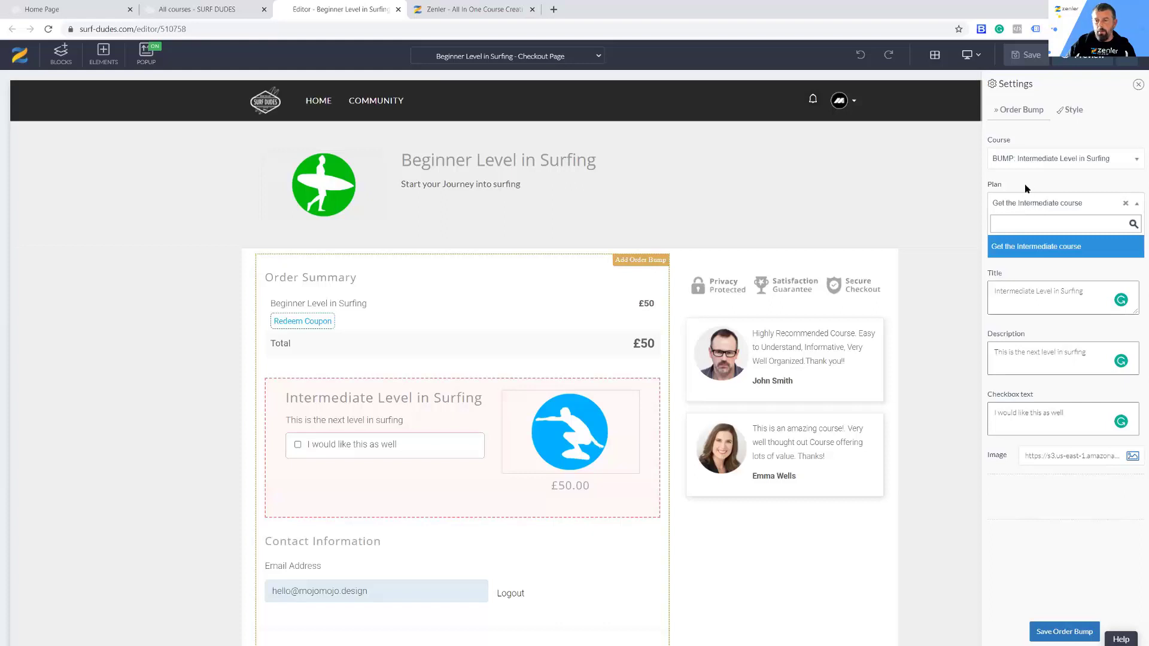
click(1024, 185)
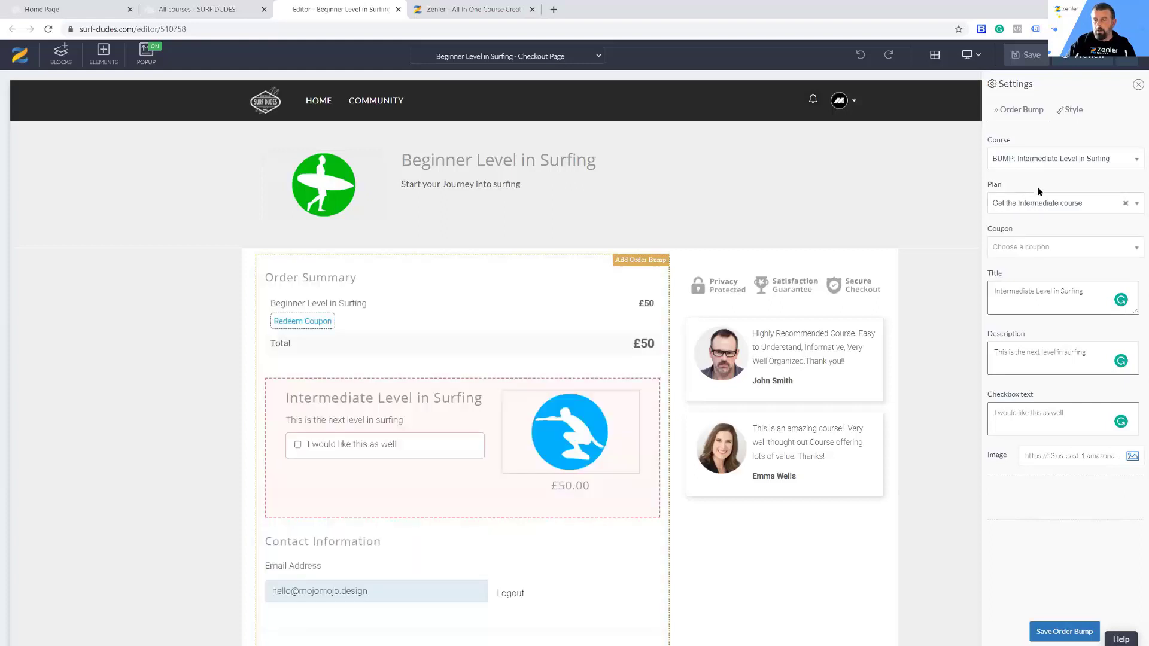
click(1011, 250)
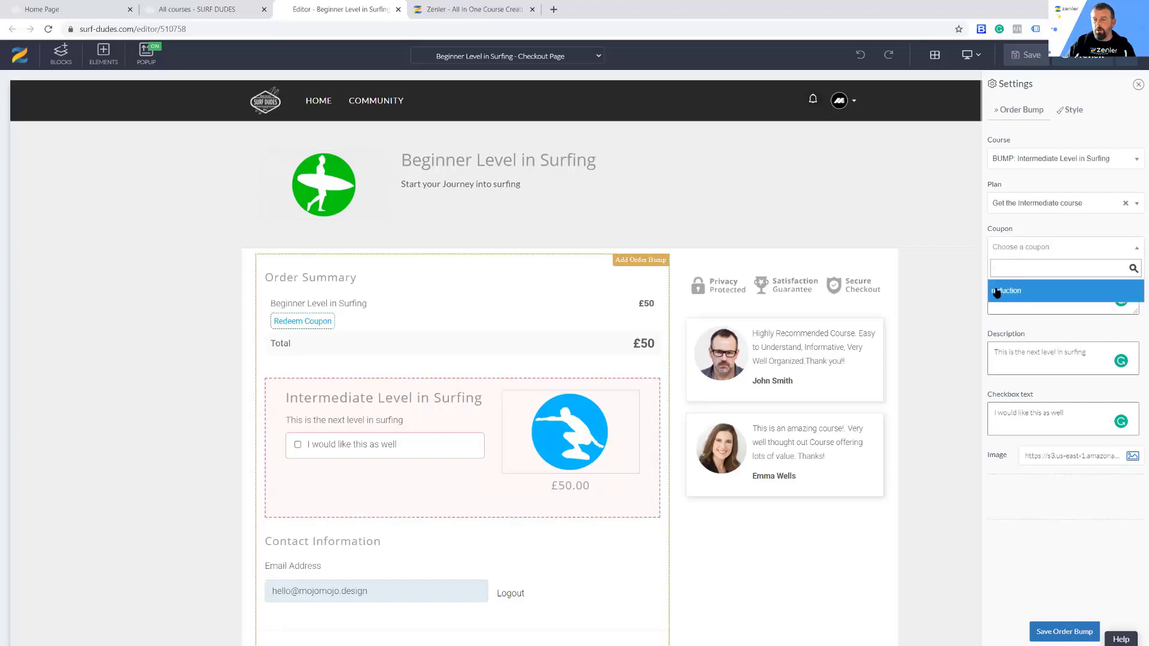
click(1028, 228)
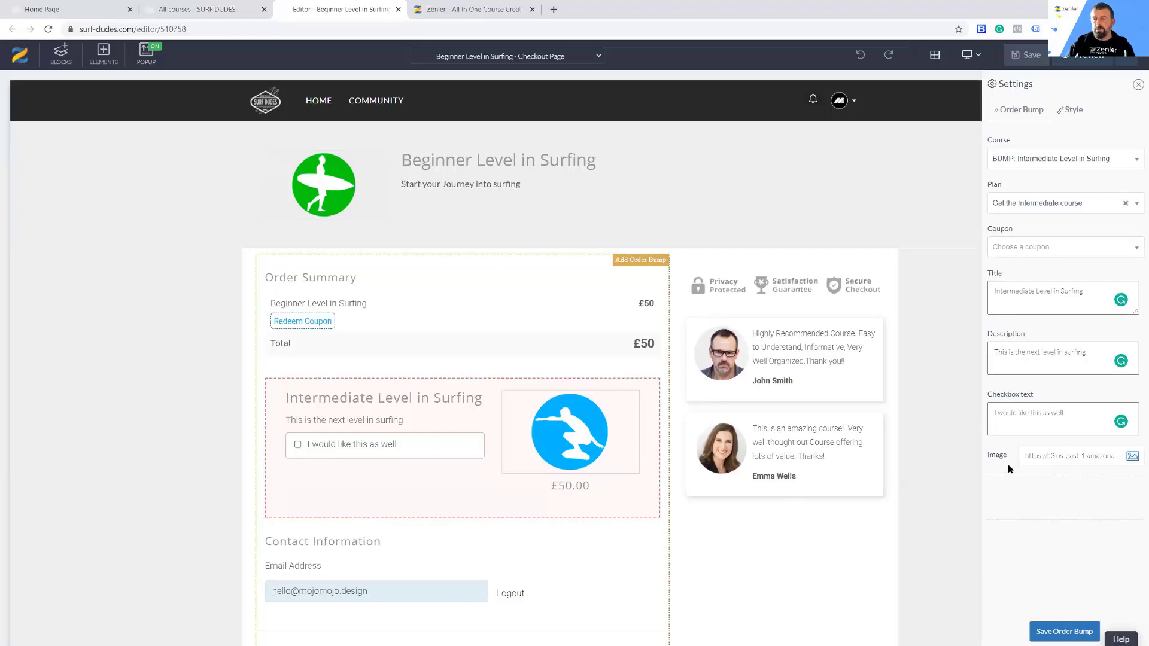
click(1059, 632)
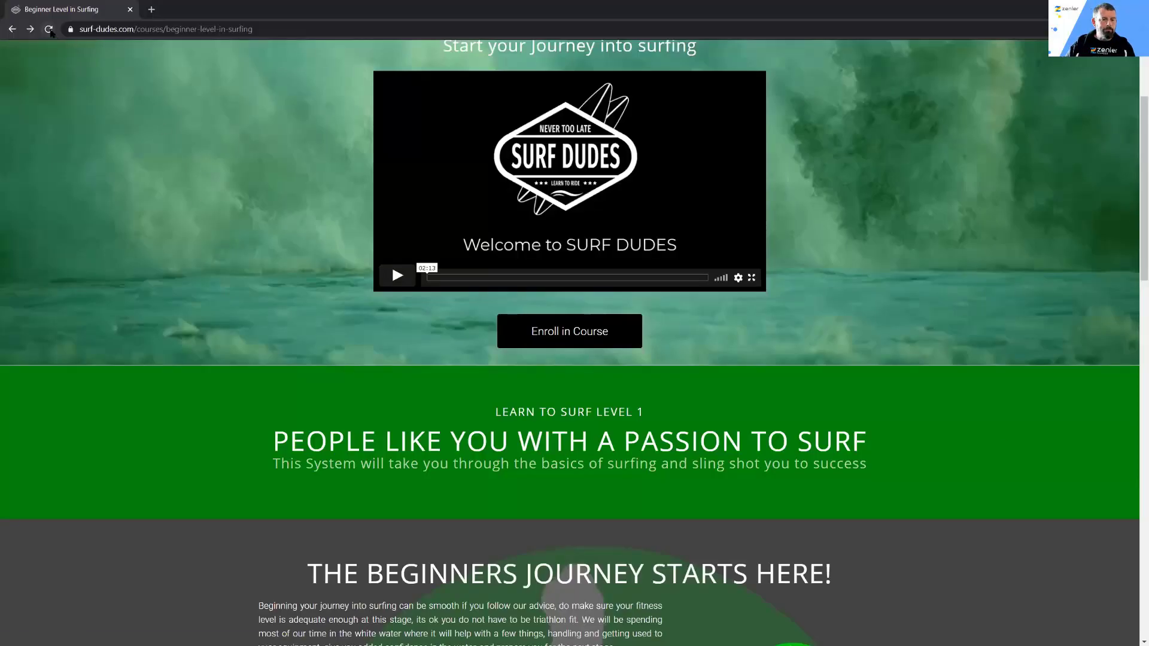
Step: Reload the public Beginner Level in Surfing sales page in the other browser window and return to its preview address
click(49, 29)
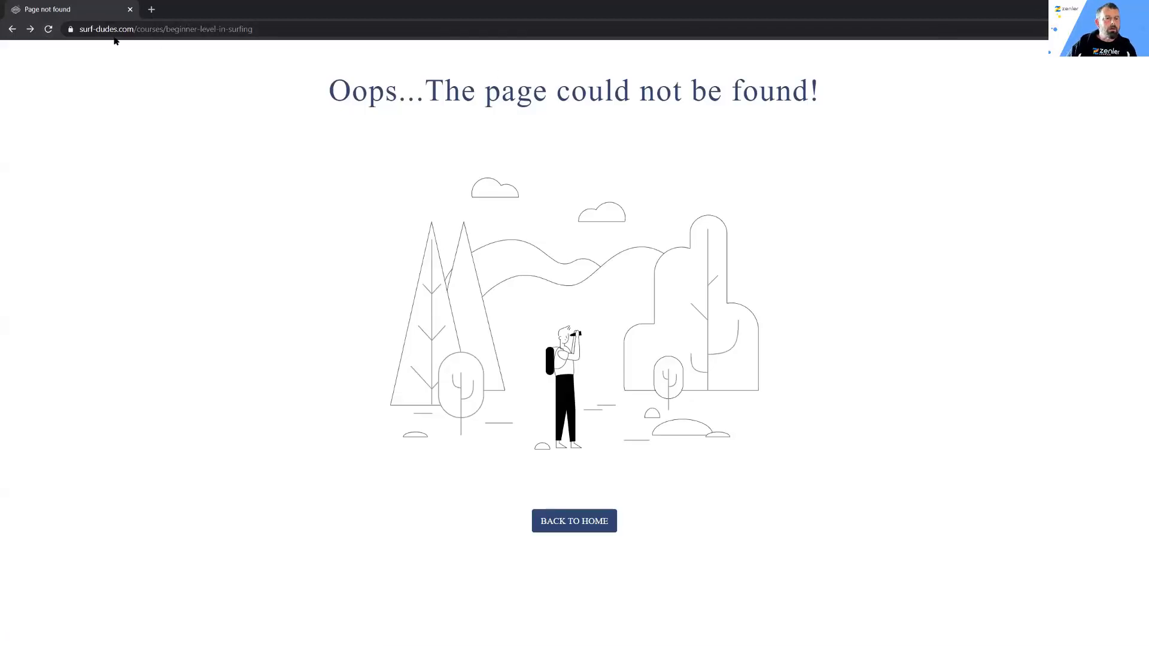
click(12, 29)
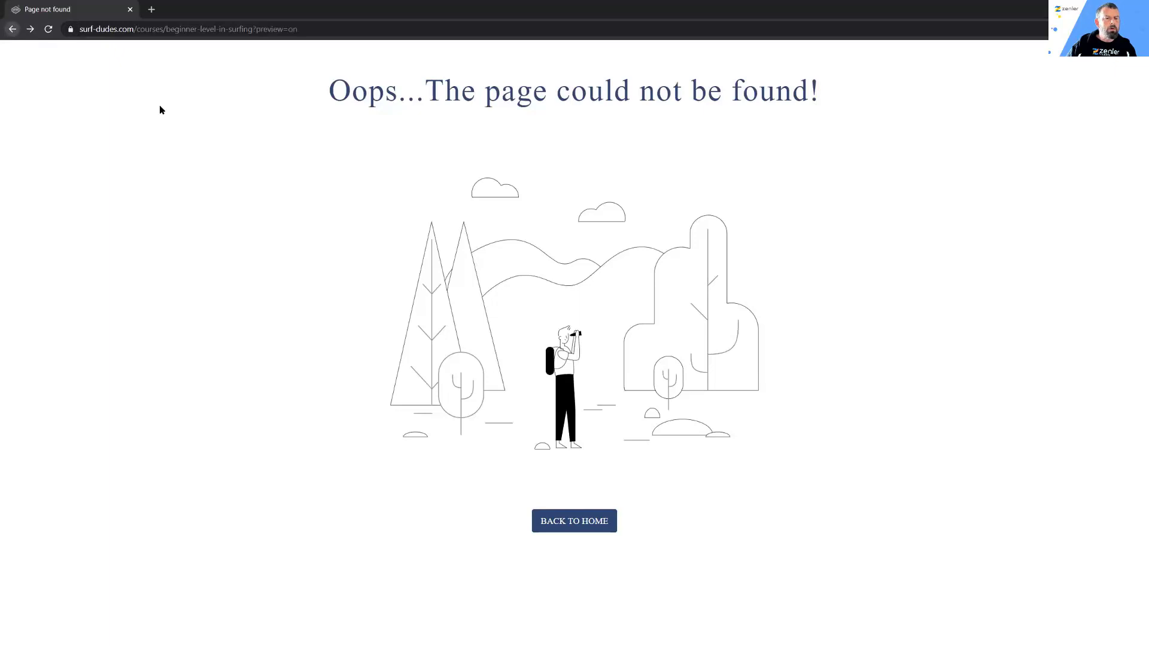
click(1134, 8)
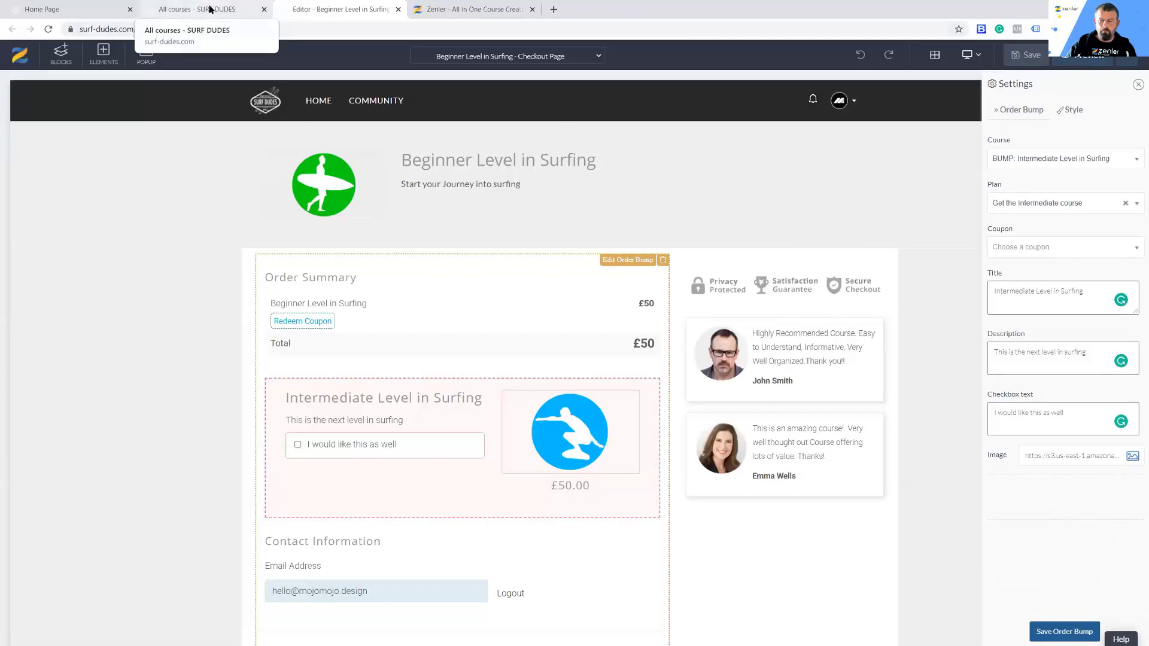
Step: Save the order bump again and publish the Beginner Level in Surfing course
click(1053, 632)
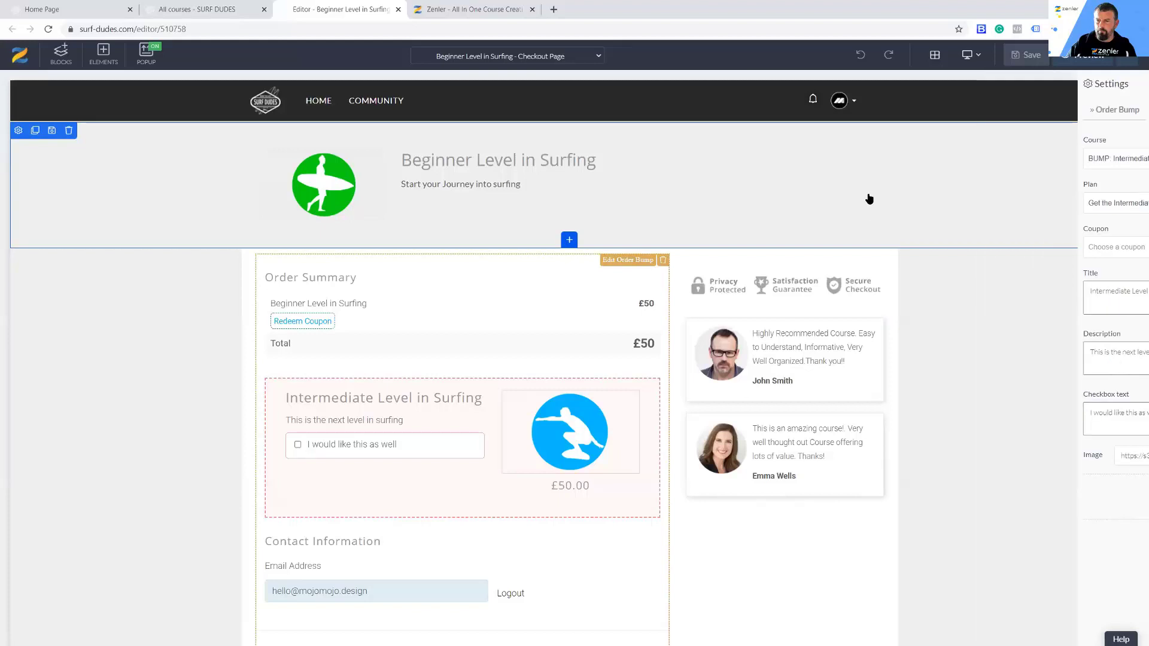
click(199, 14)
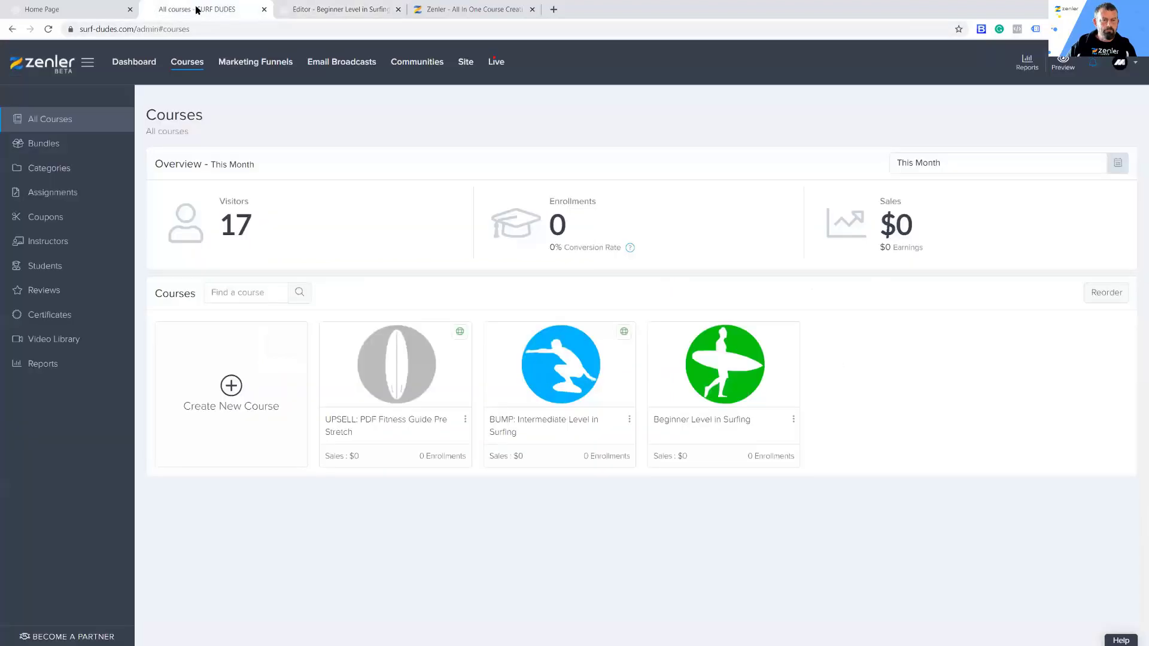
click(756, 377)
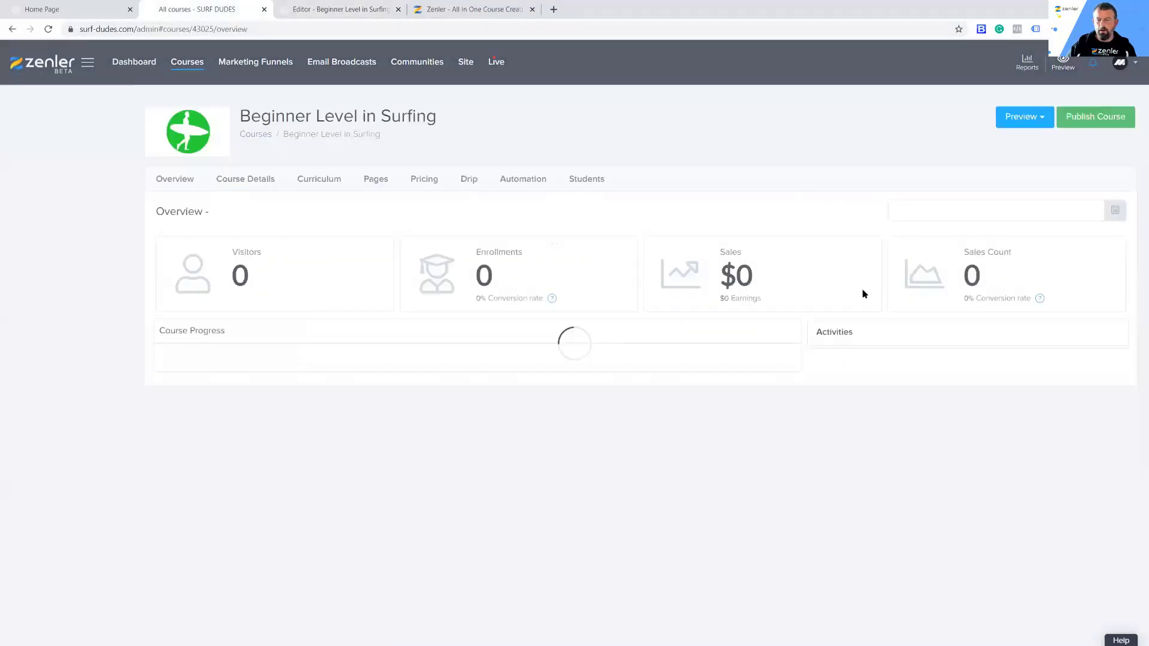
click(1095, 117)
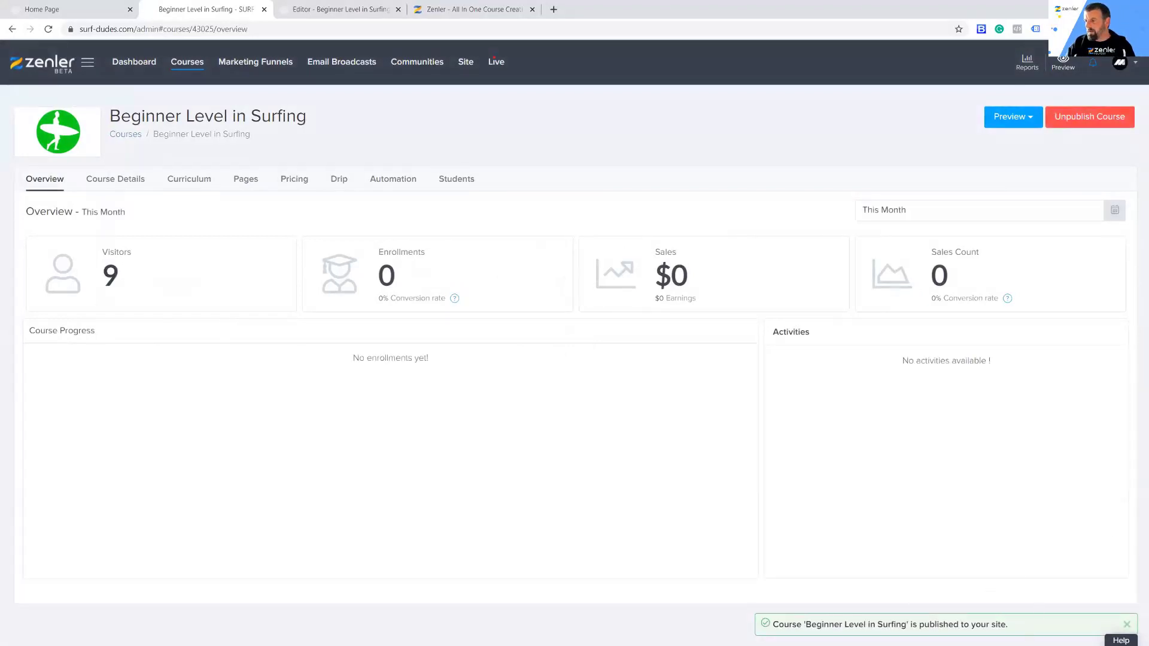
Step: Load the live Beginner Level in Surfing sales page without "?preview=on" and go to checkout from its £50 one-time purchase
key(alt+Tab)
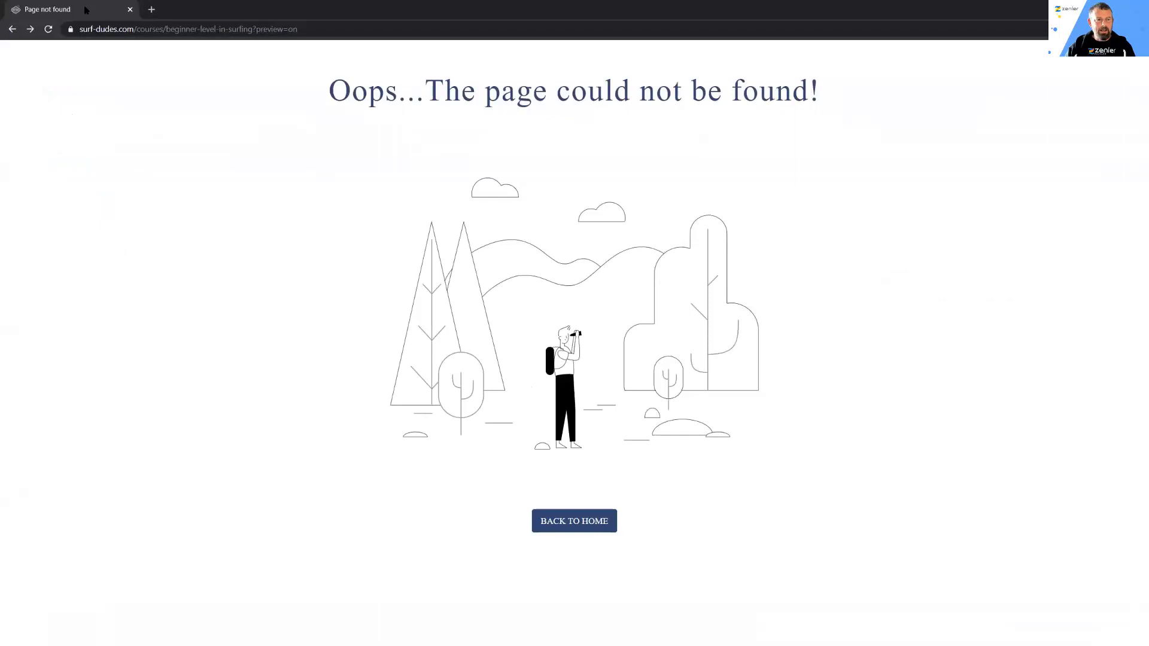
click(48, 28)
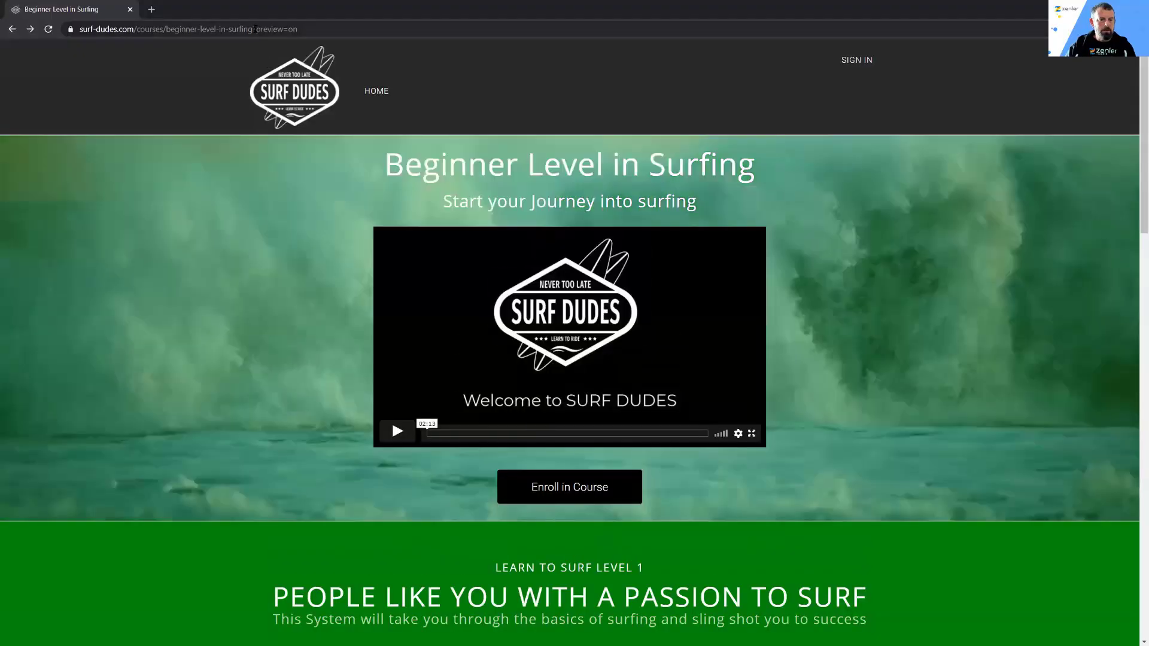
drag(254, 29, 447, 28)
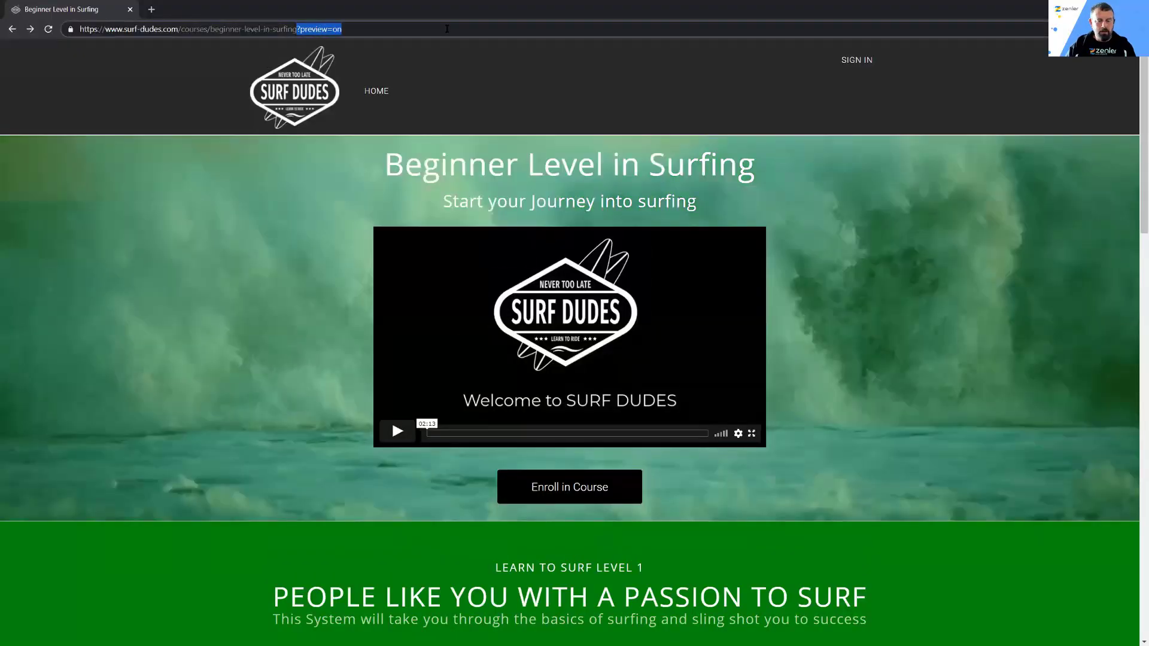
key(BackSpace)
key(Return)
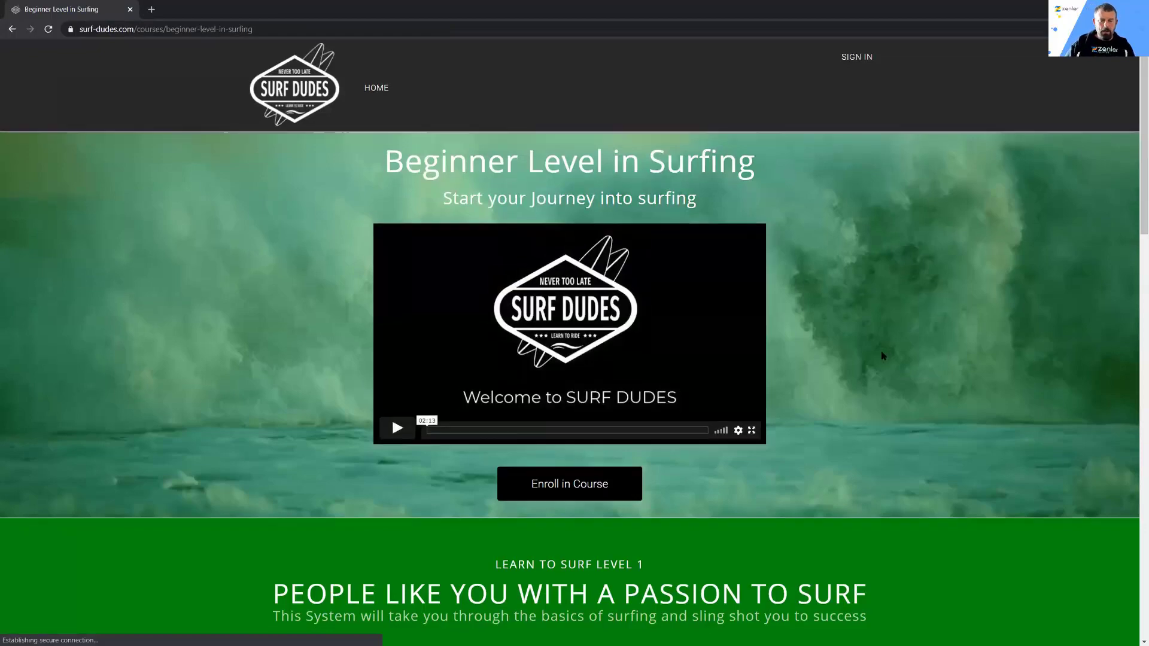
scroll(879, 354, down, 6)
scroll(880, 356, down, 15)
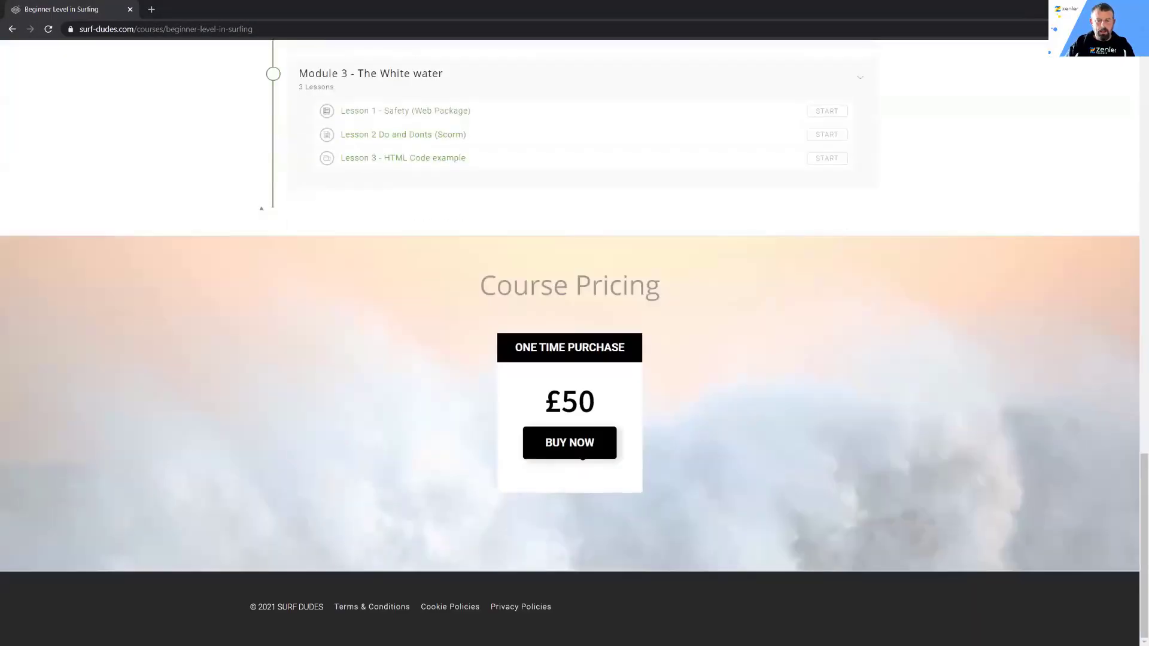
click(581, 451)
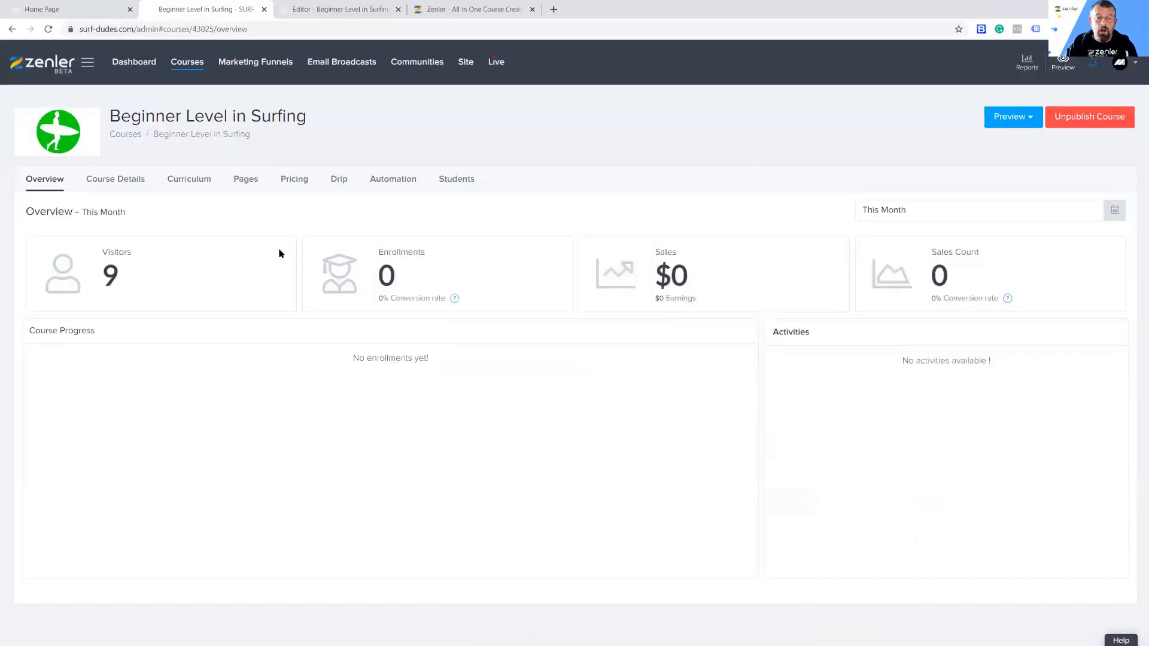
Step: Open the Thankyou page of the Beginner Level in Surfing course for editing from its course pages
click(251, 182)
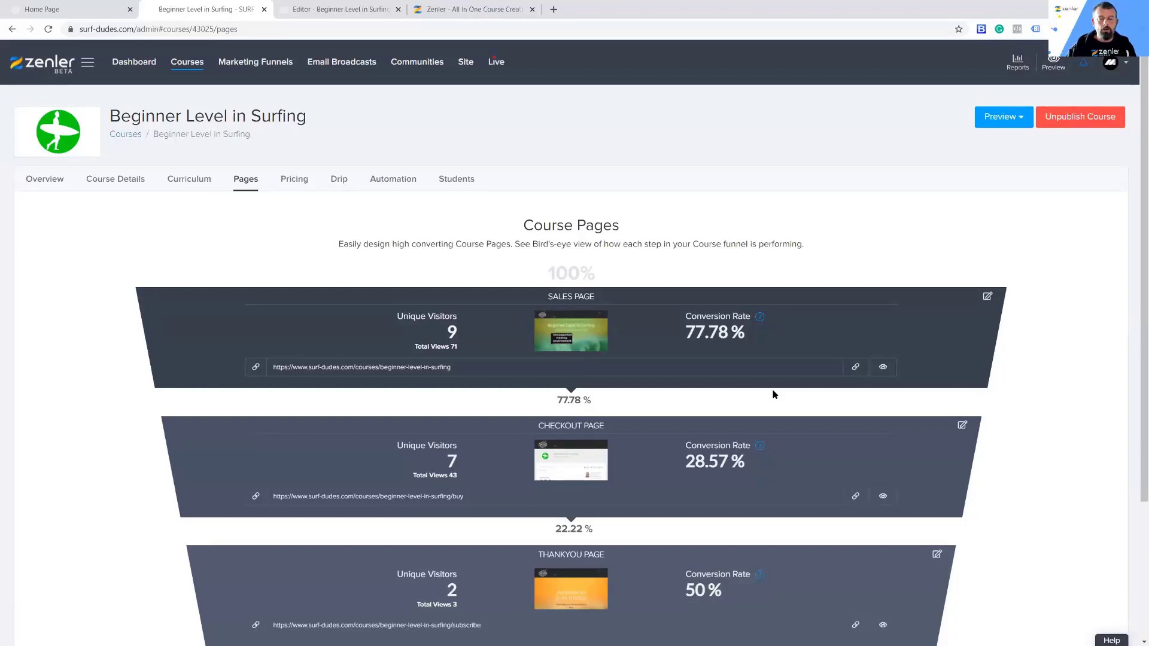
scroll(757, 287, down, 3)
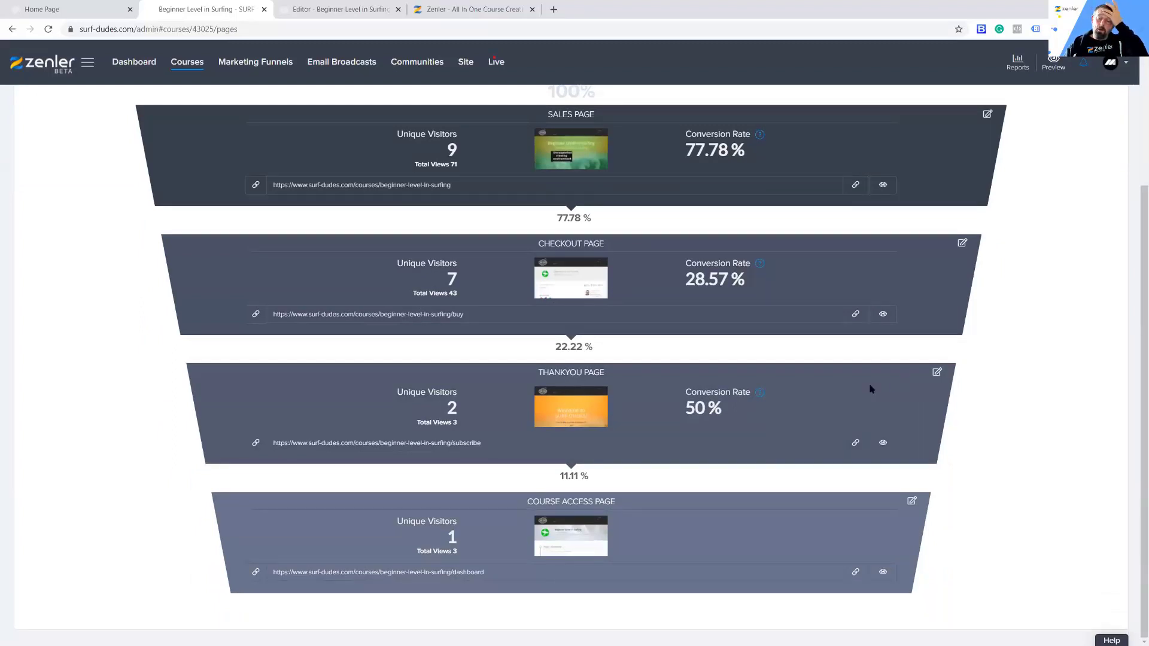
click(937, 373)
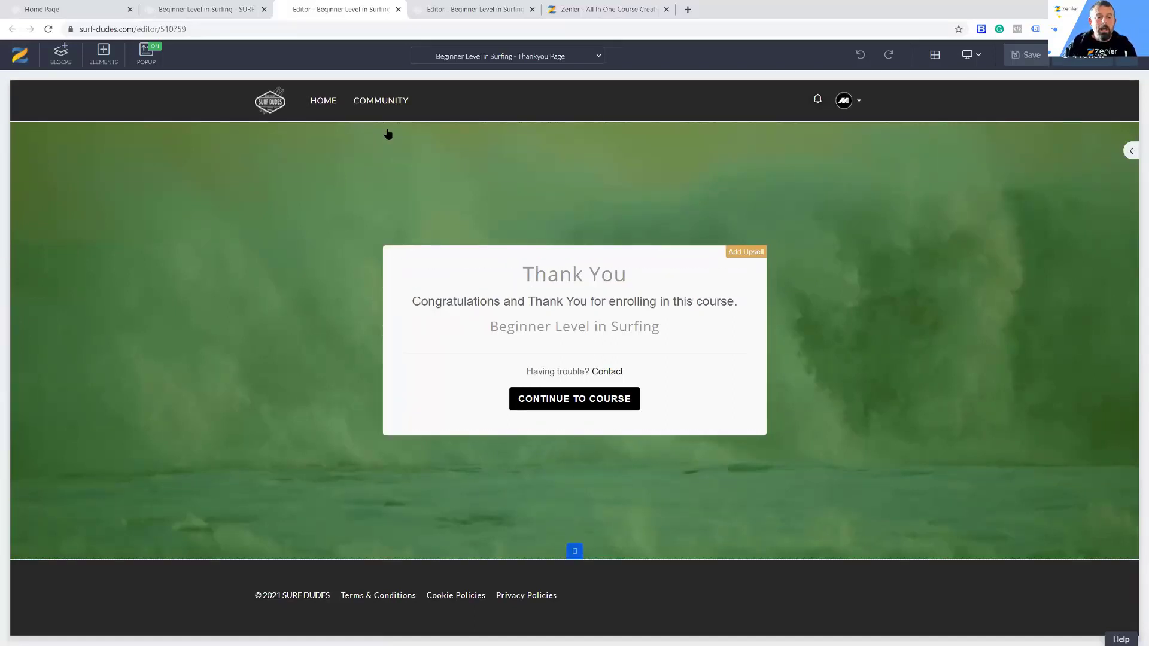
Step: Add an upsell to the Thankyou page offering the UPSELL: PDF Fitness Guide Pre Stretch course with the PDF Download plan
click(739, 255)
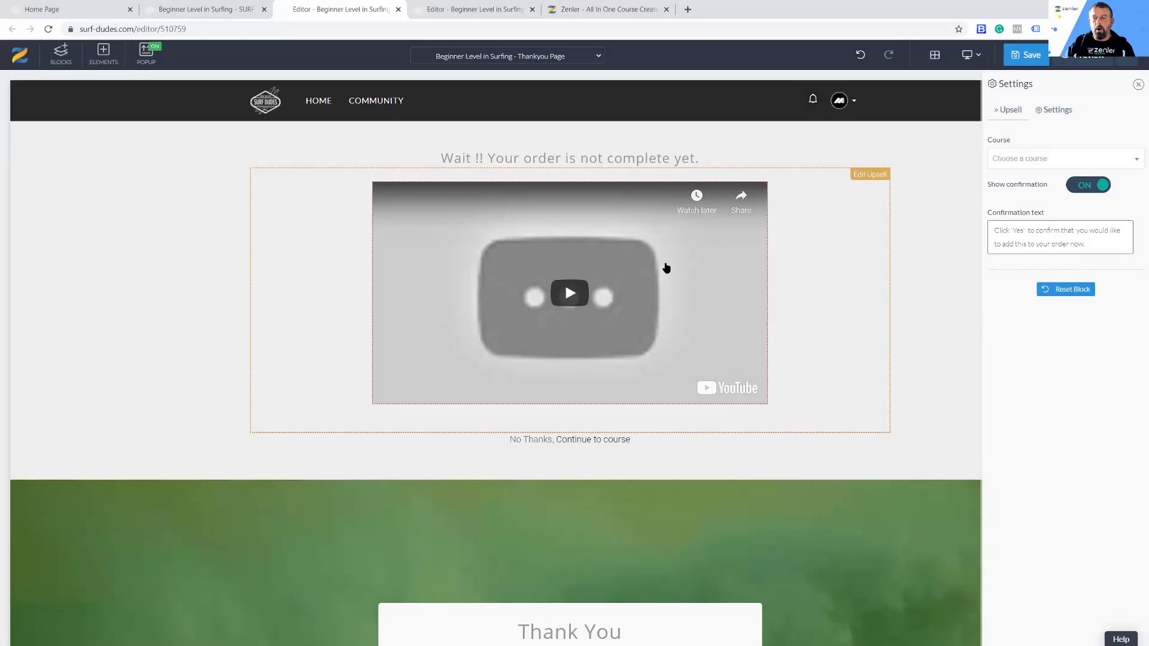
click(1008, 163)
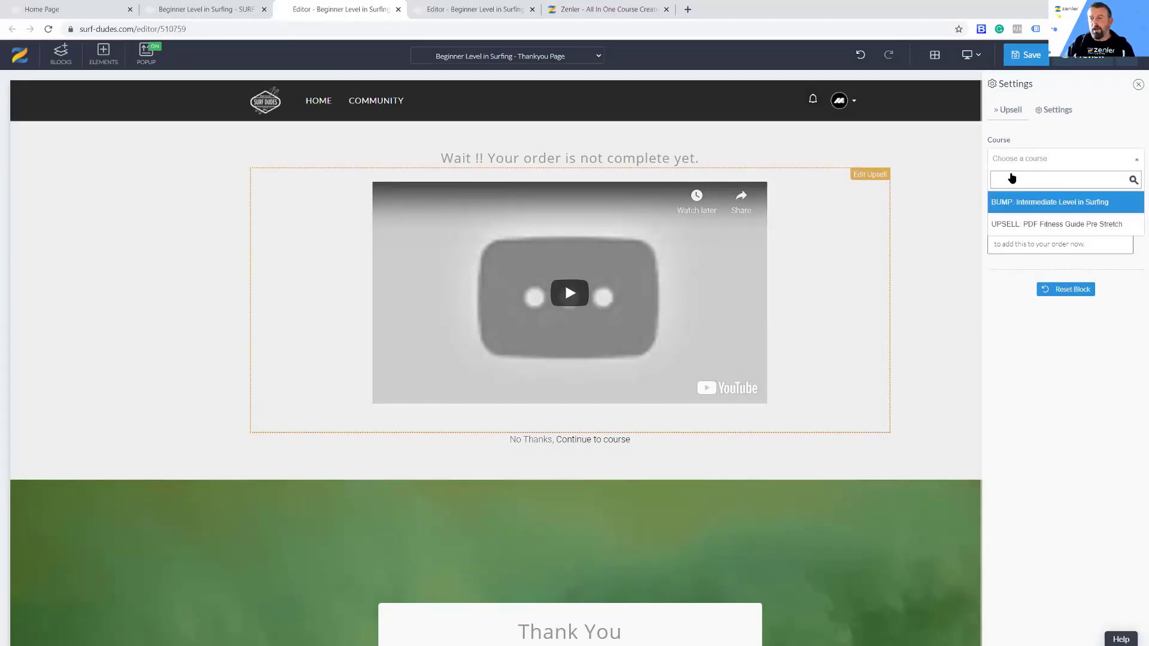
click(1001, 225)
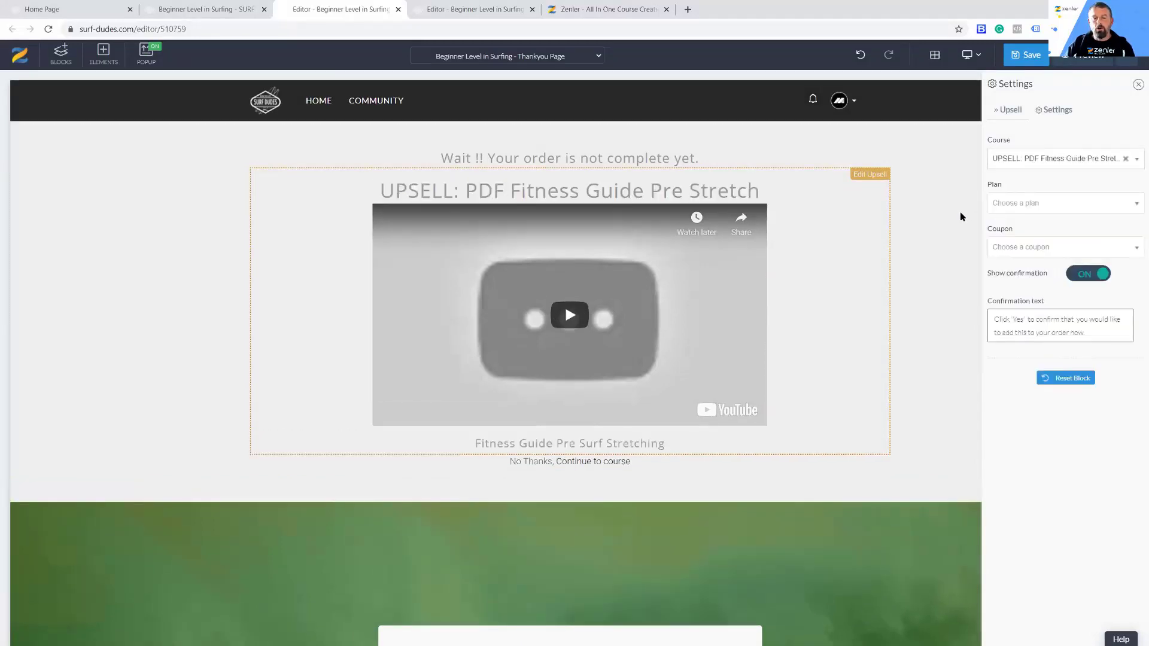
click(1014, 204)
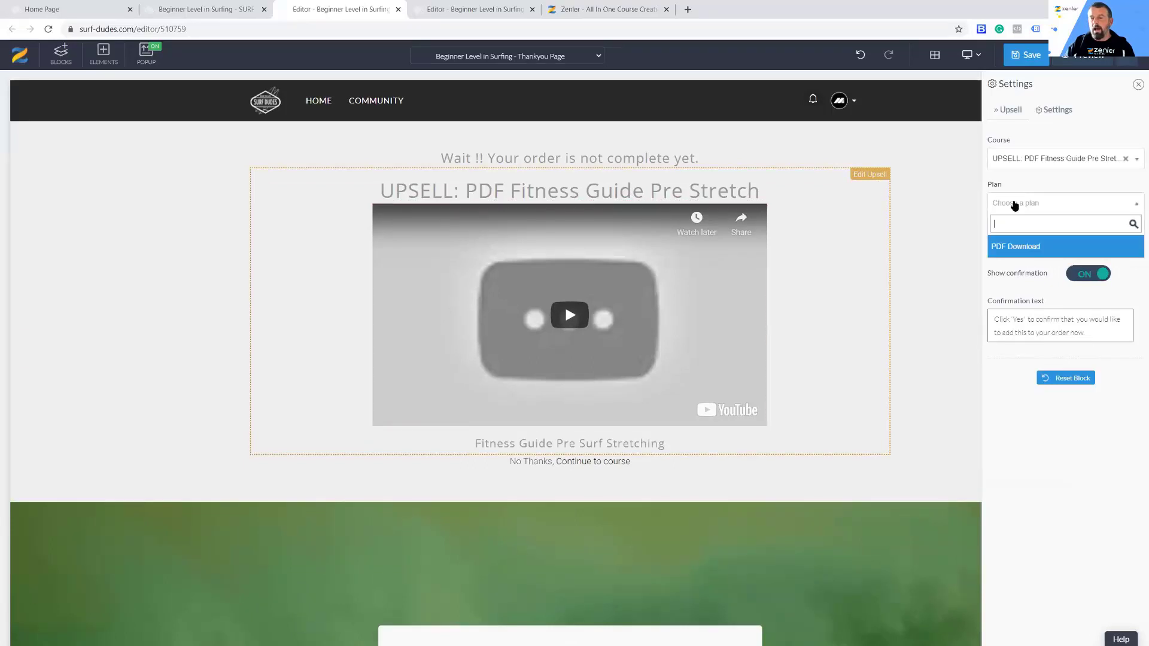
click(1020, 249)
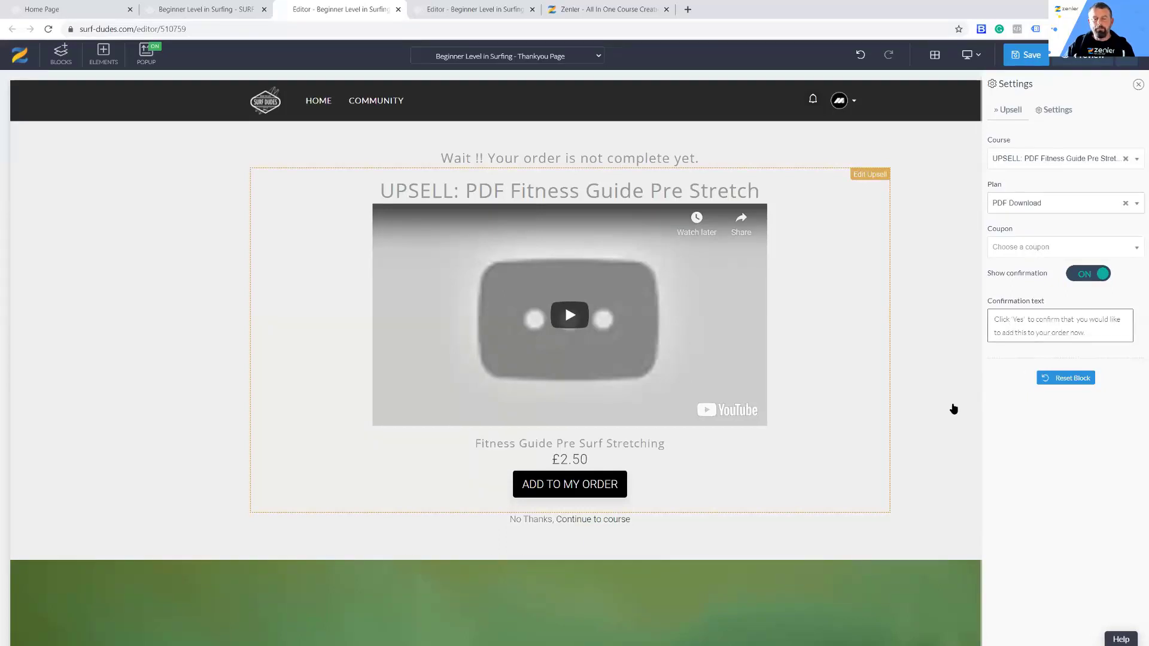
scroll(922, 403, down, 5)
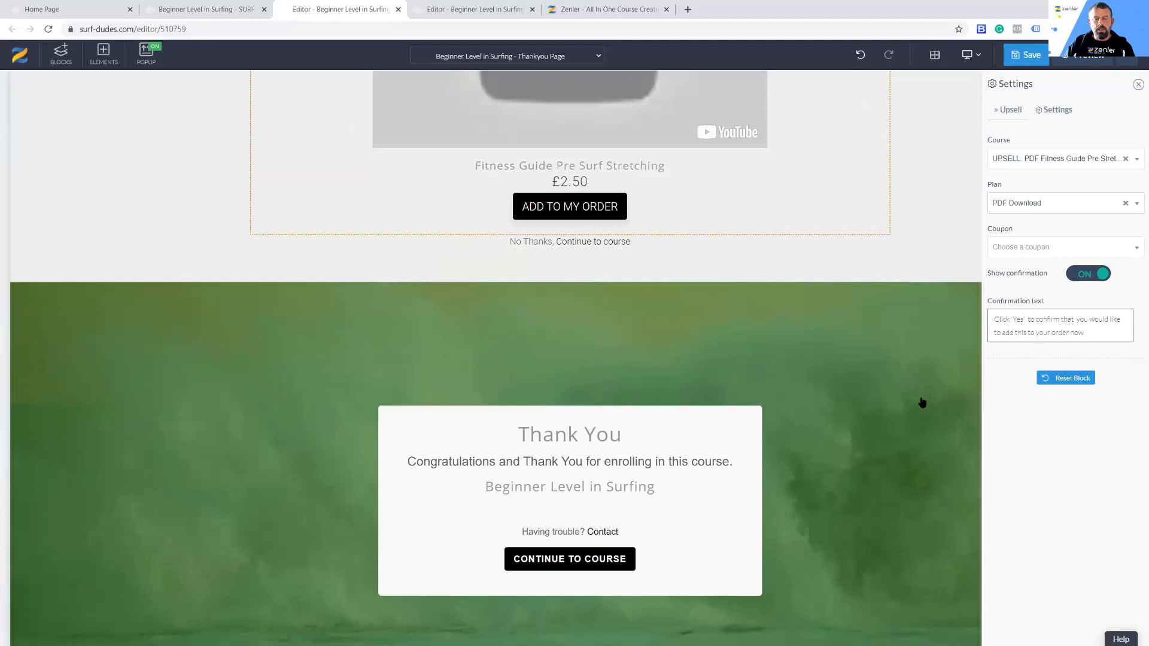
scroll(921, 401, up, 4)
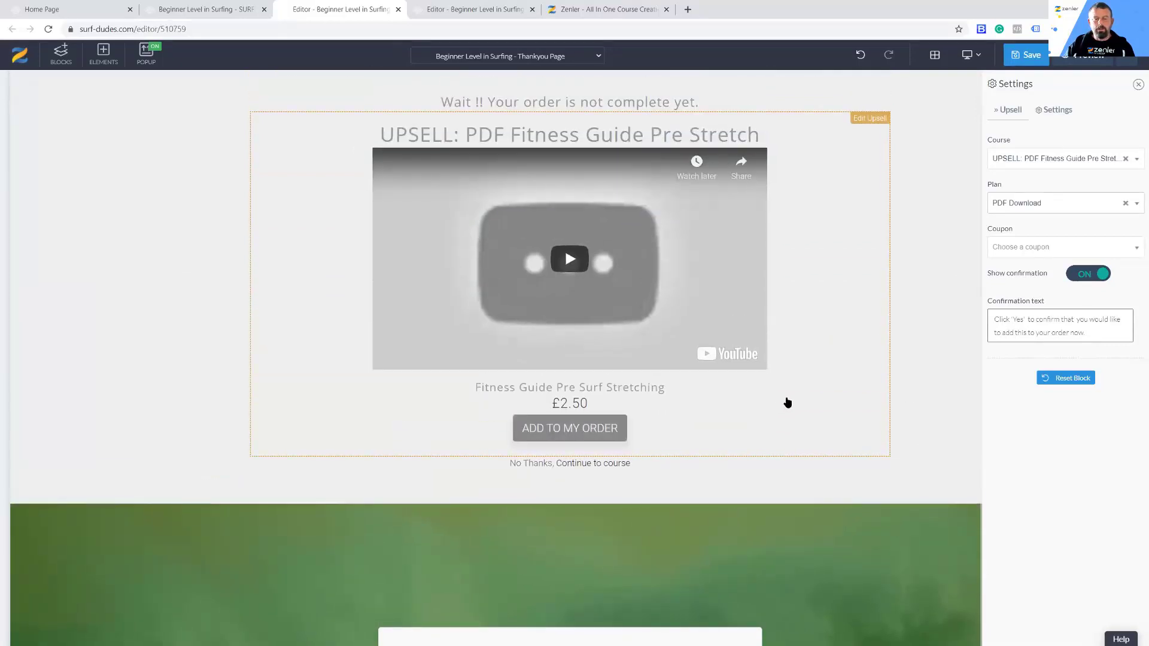
Step: Delete the placeholder video from the upsell block
click(409, 235)
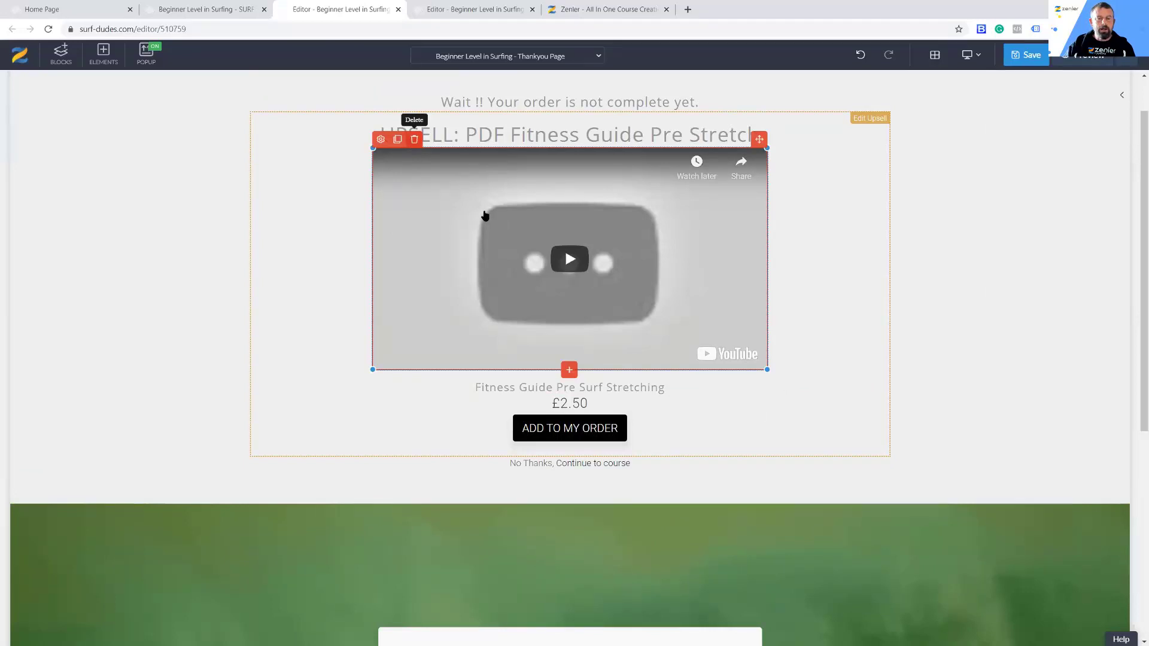
click(414, 139)
click(597, 178)
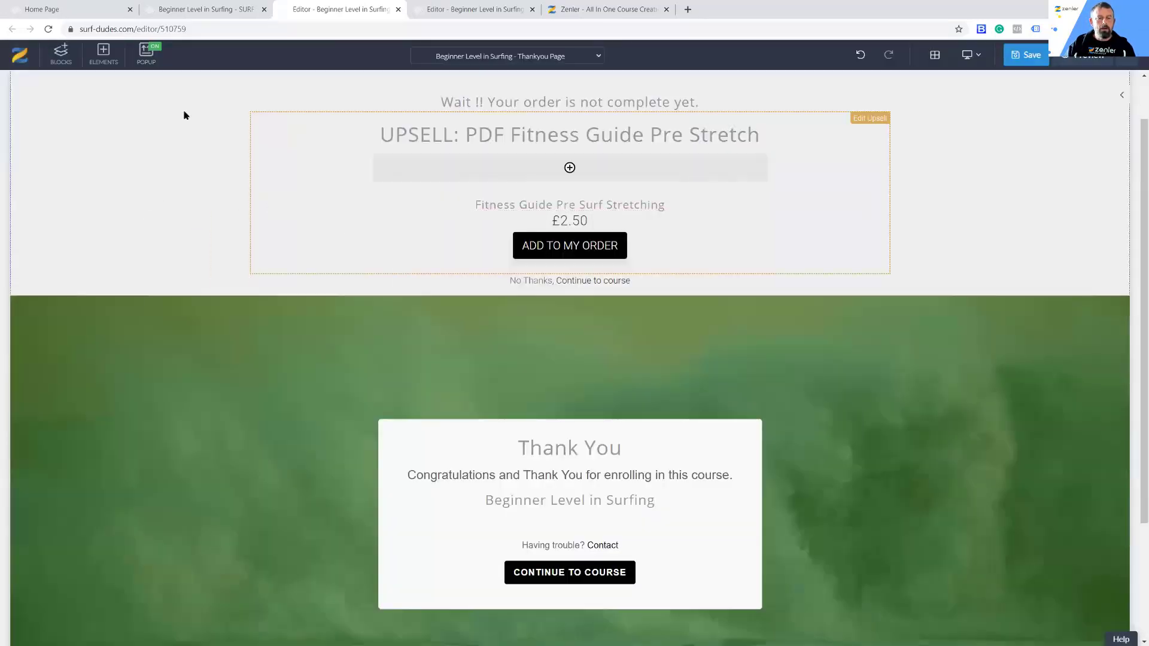
Step: Change the upsell heading to "PDF Fitness Guide Pre Stretch Download" by removing the "UPSELL:" prefix and appending "Download"
click(489, 103)
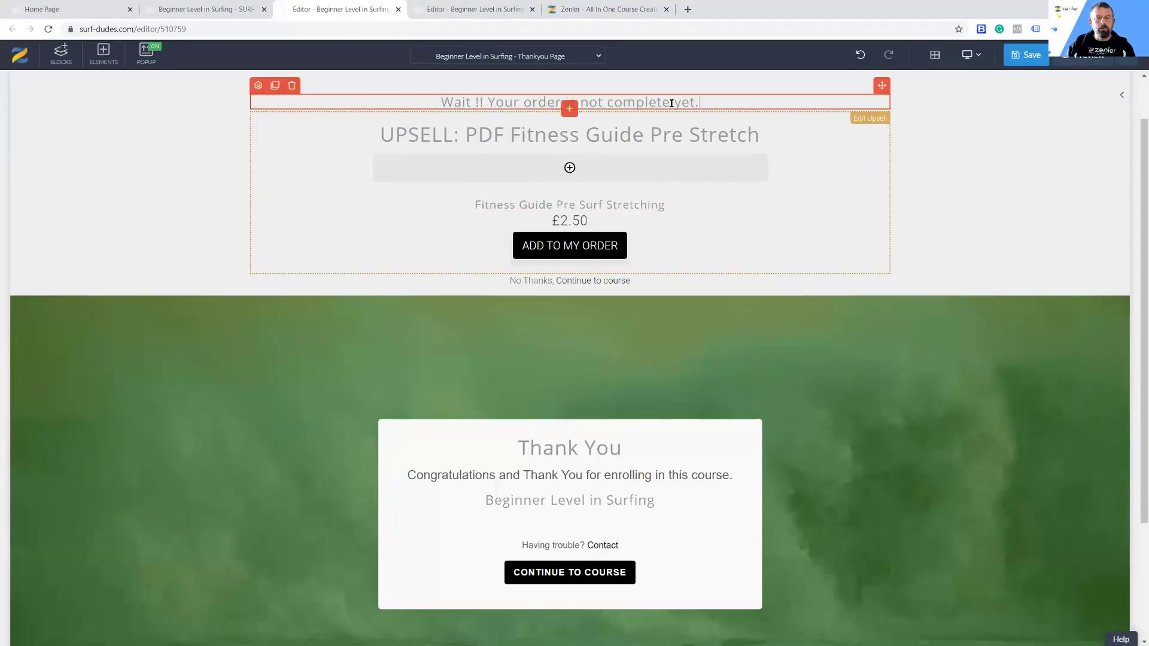
click(592, 283)
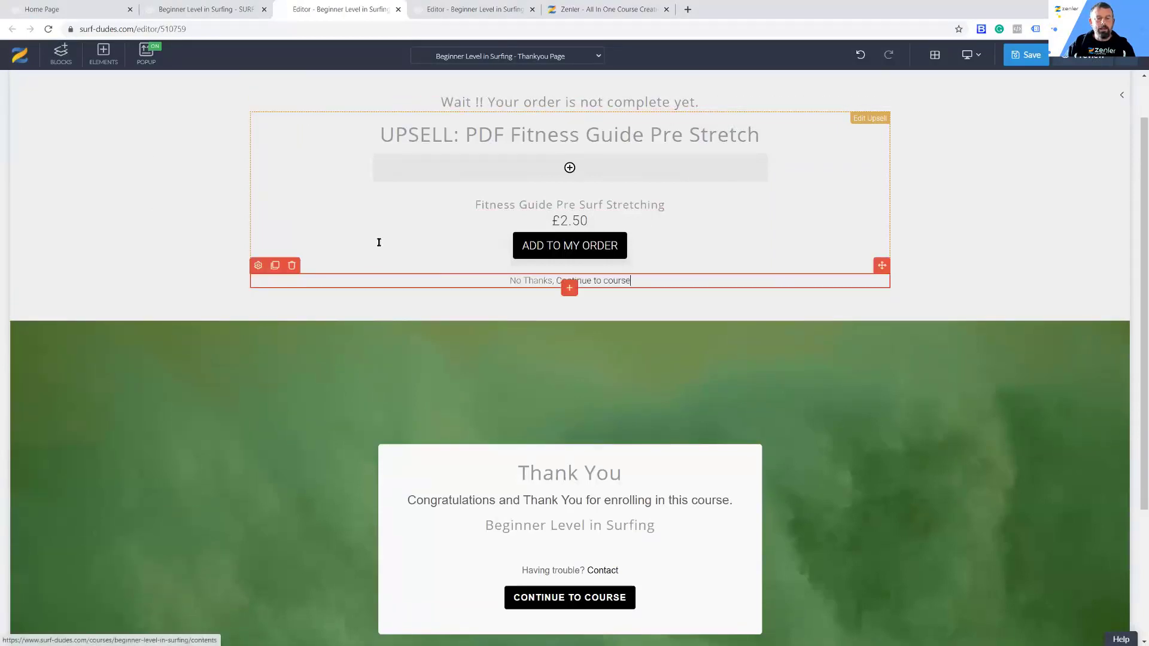
click(493, 206)
click(468, 133)
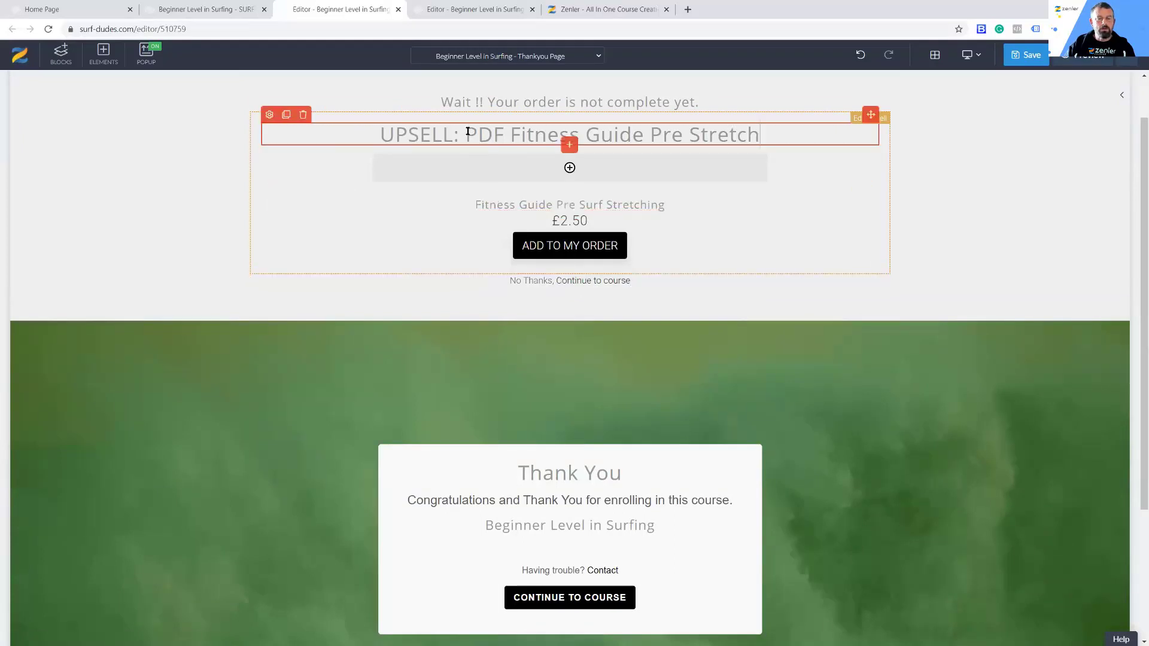
drag(382, 132, 467, 134)
key(BackSpace)
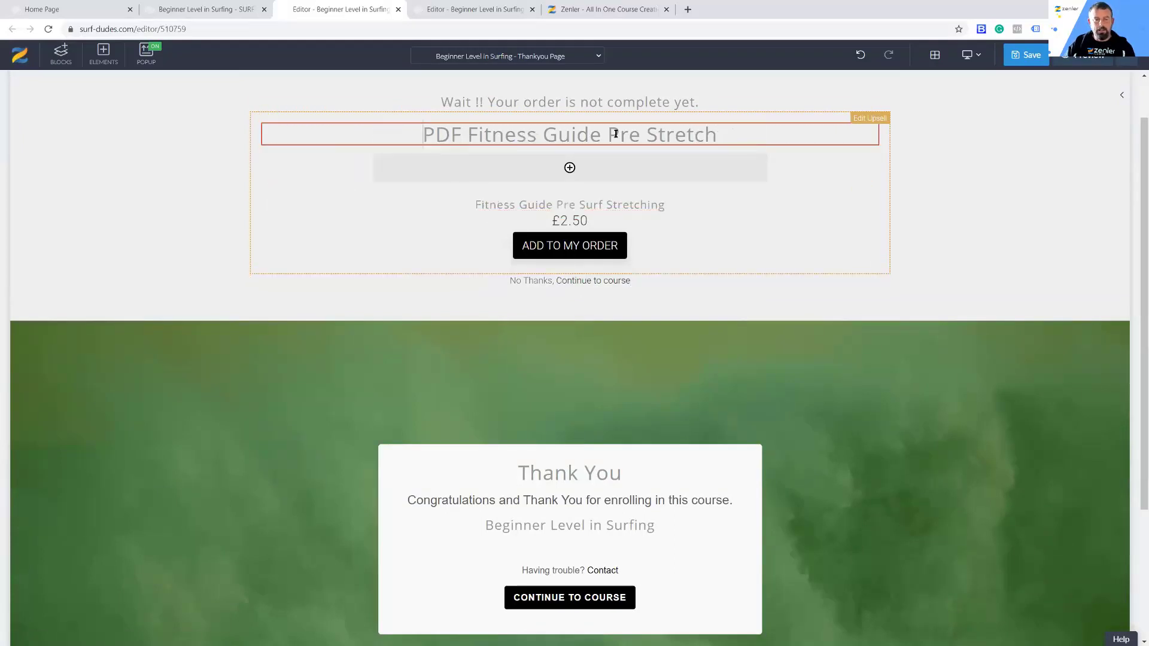
text(Download)
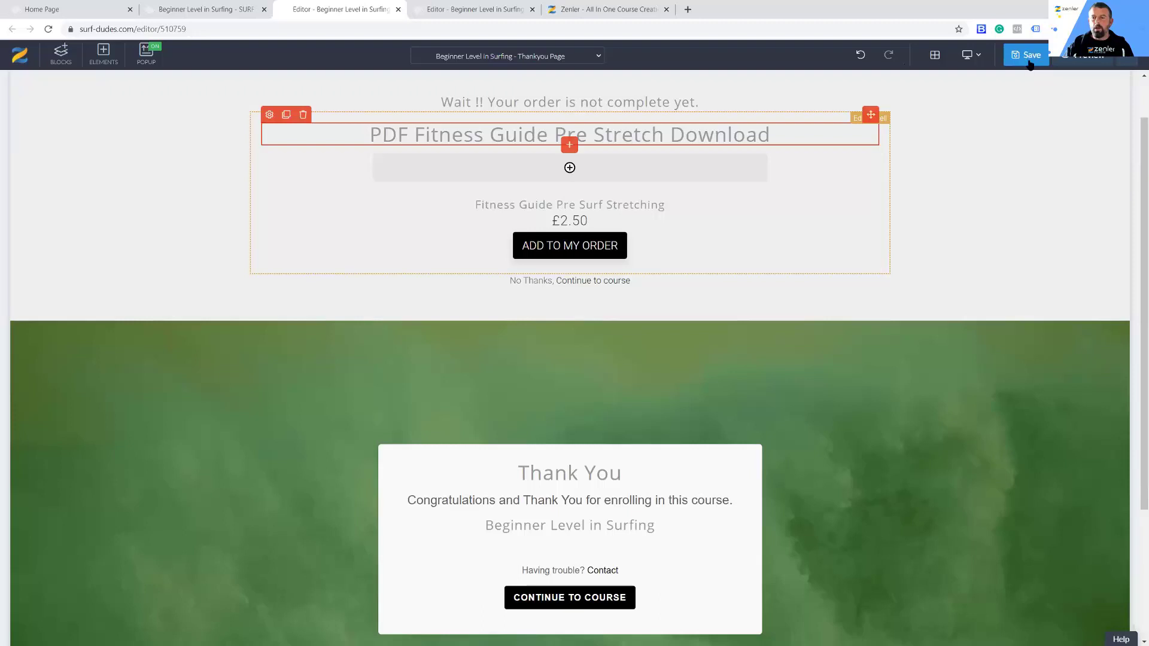
Step: Save the Thankyou page and preview it with the upsell offer
key(ctrl+s)
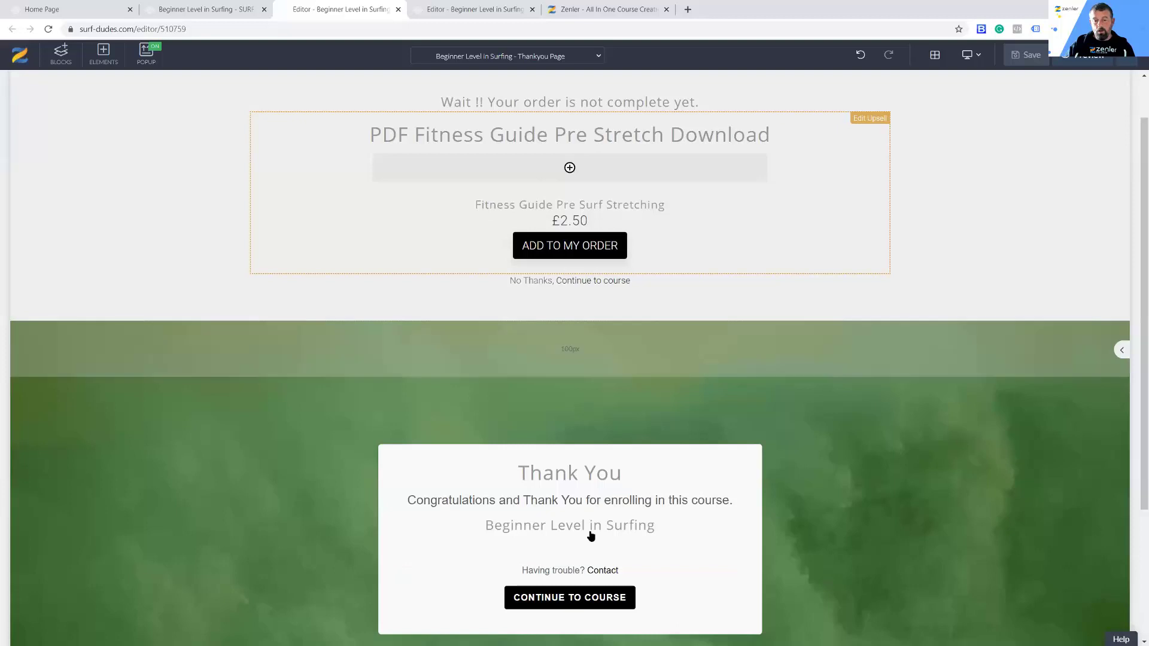
click(1075, 59)
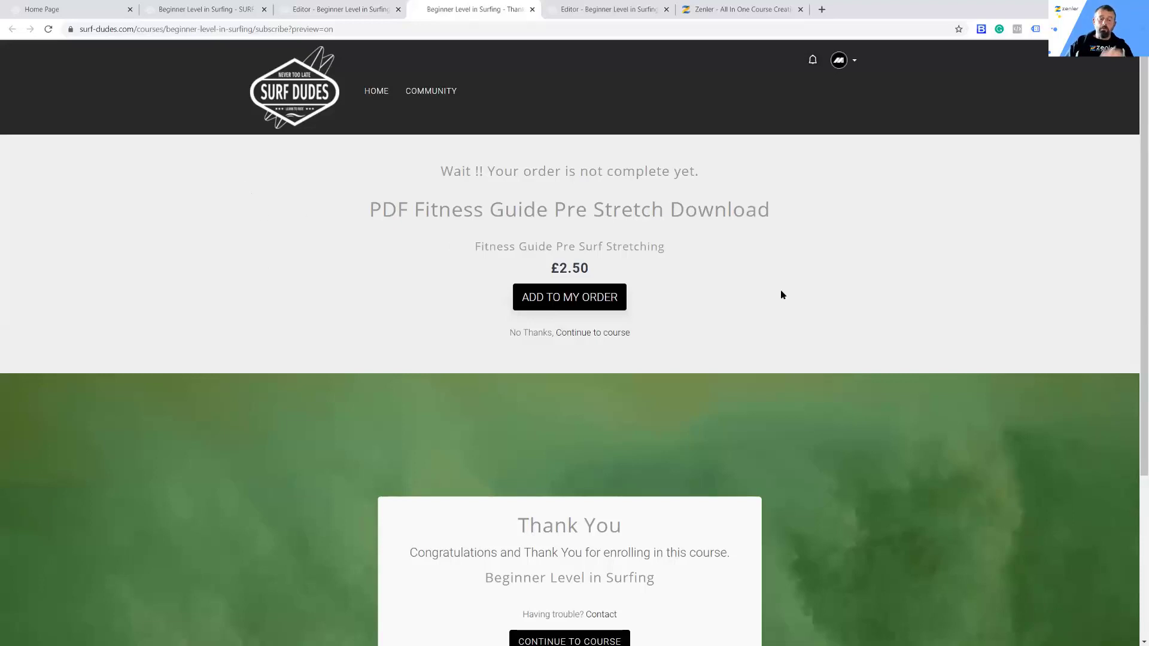
scroll(781, 295, down, 4)
scroll(795, 402, up, 4)
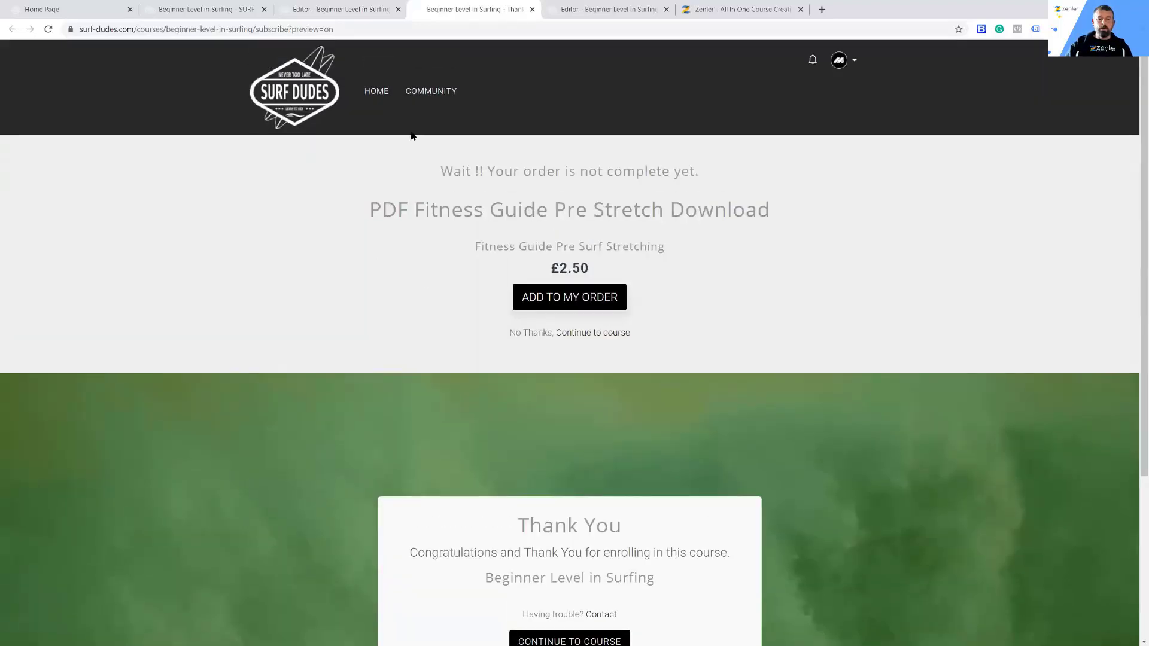
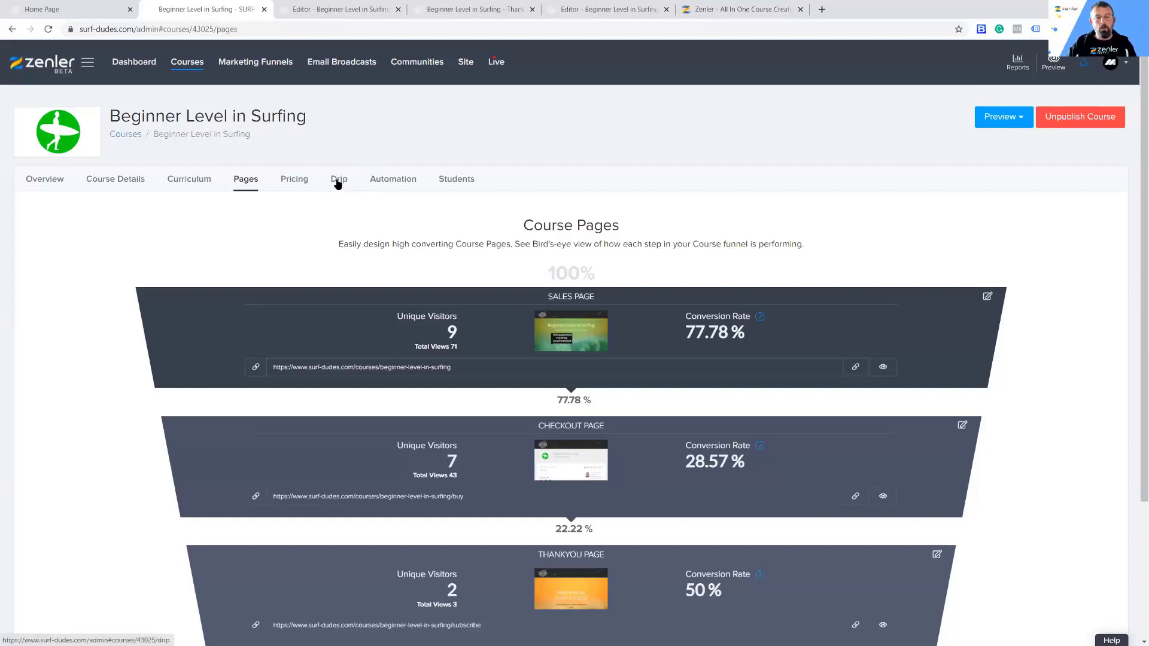
Step: Open the drip settings of the Beginner Level in Surfing course and enable its drip schedule
click(188, 62)
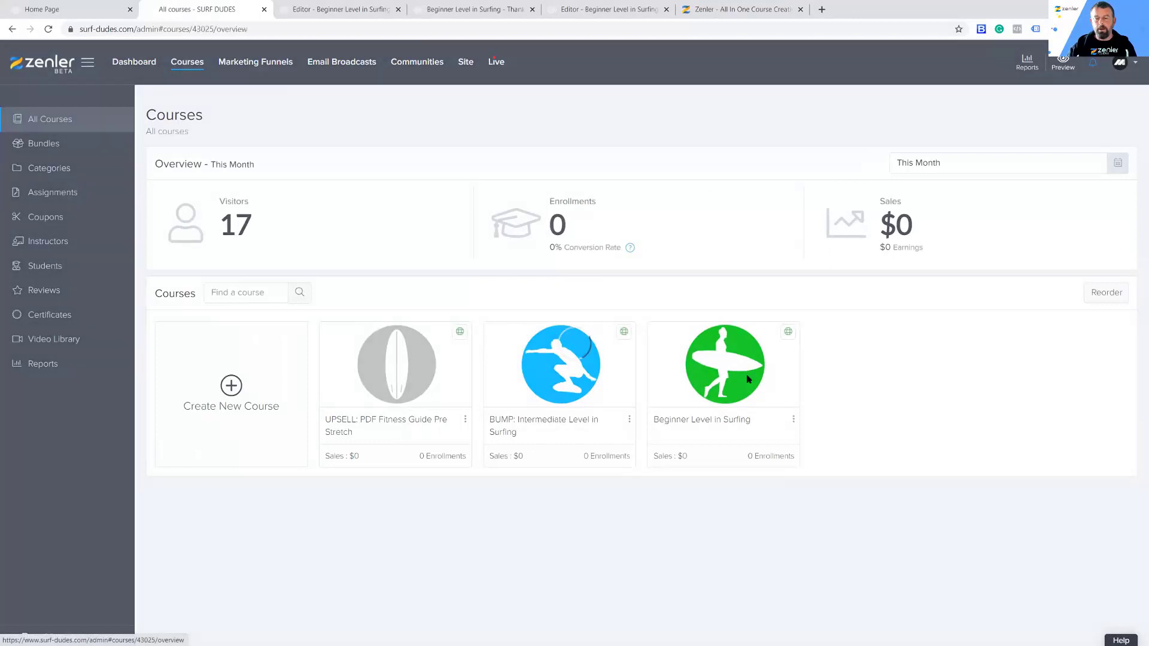
click(745, 379)
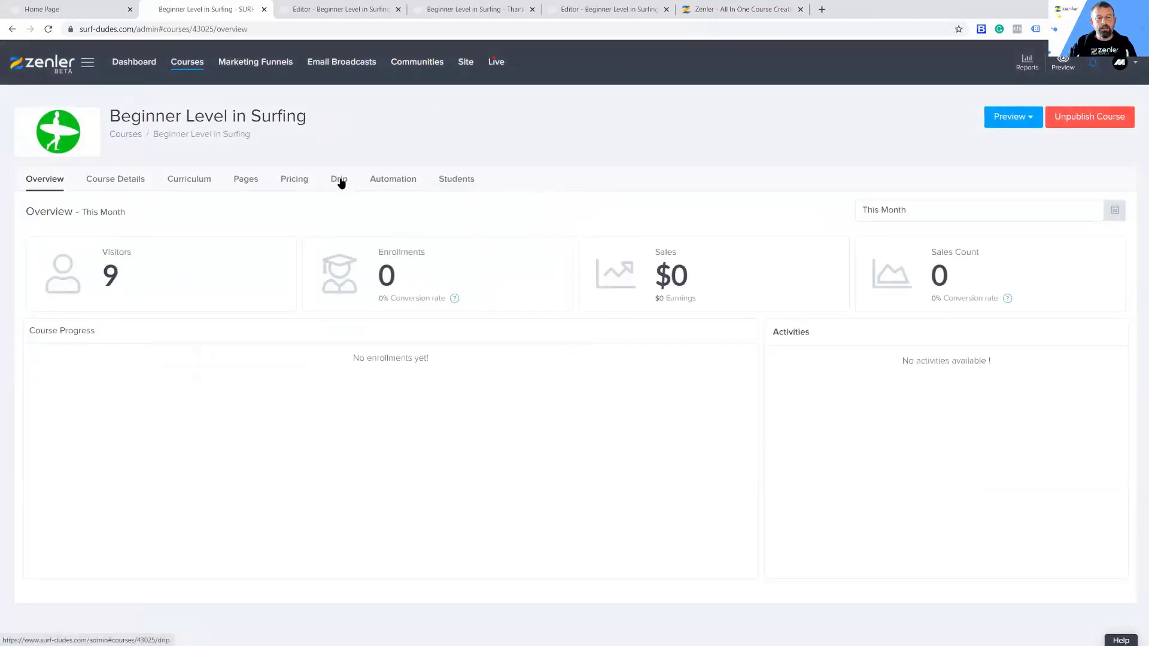
click(340, 179)
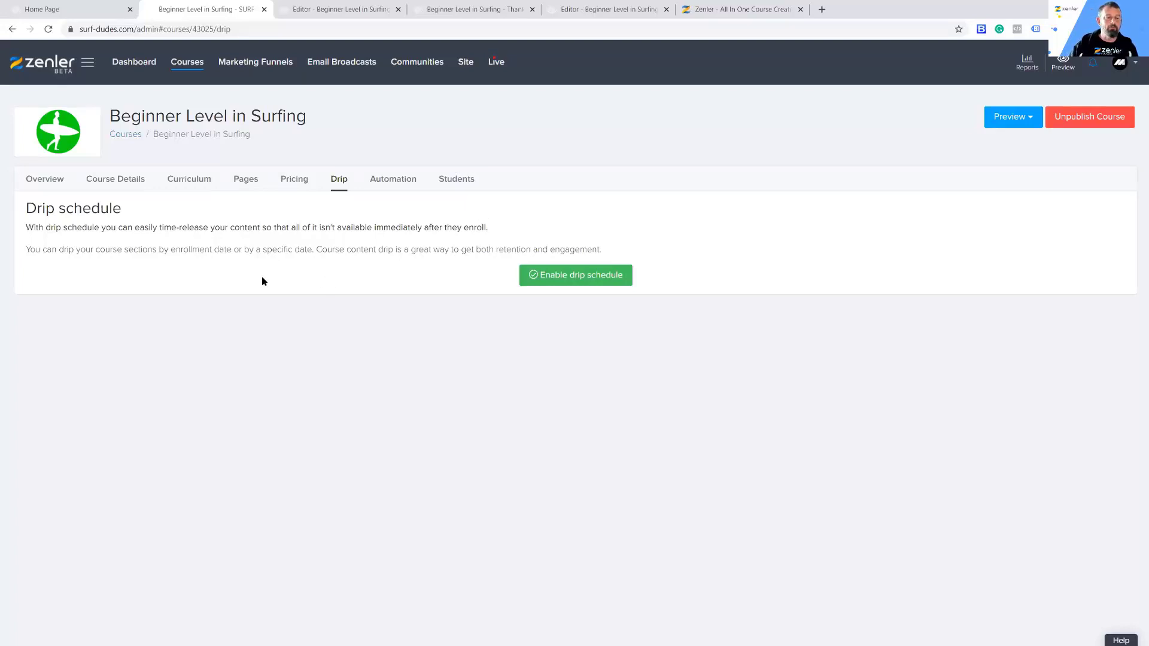
drag(66, 249, 603, 250)
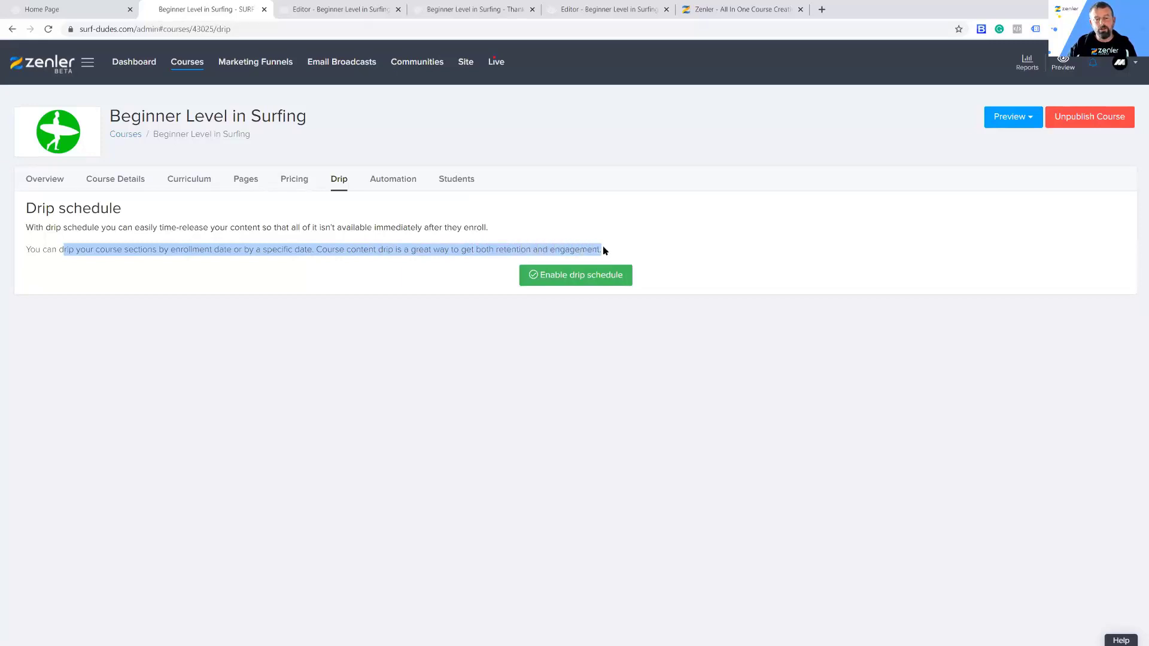
click(706, 249)
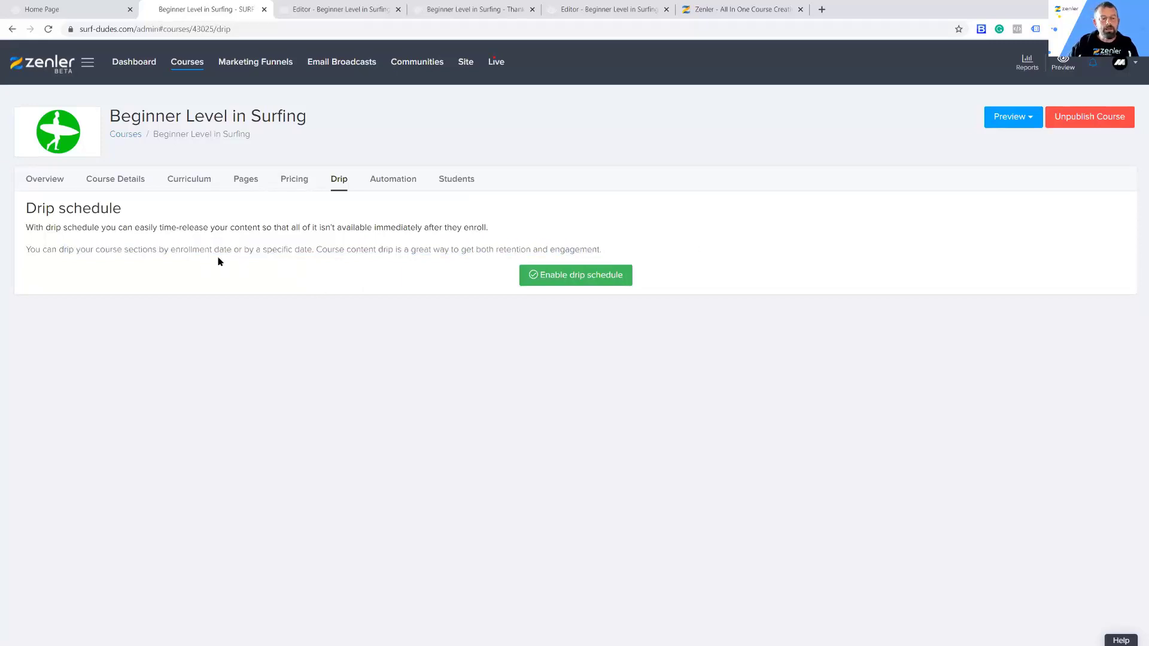
drag(232, 249, 169, 247)
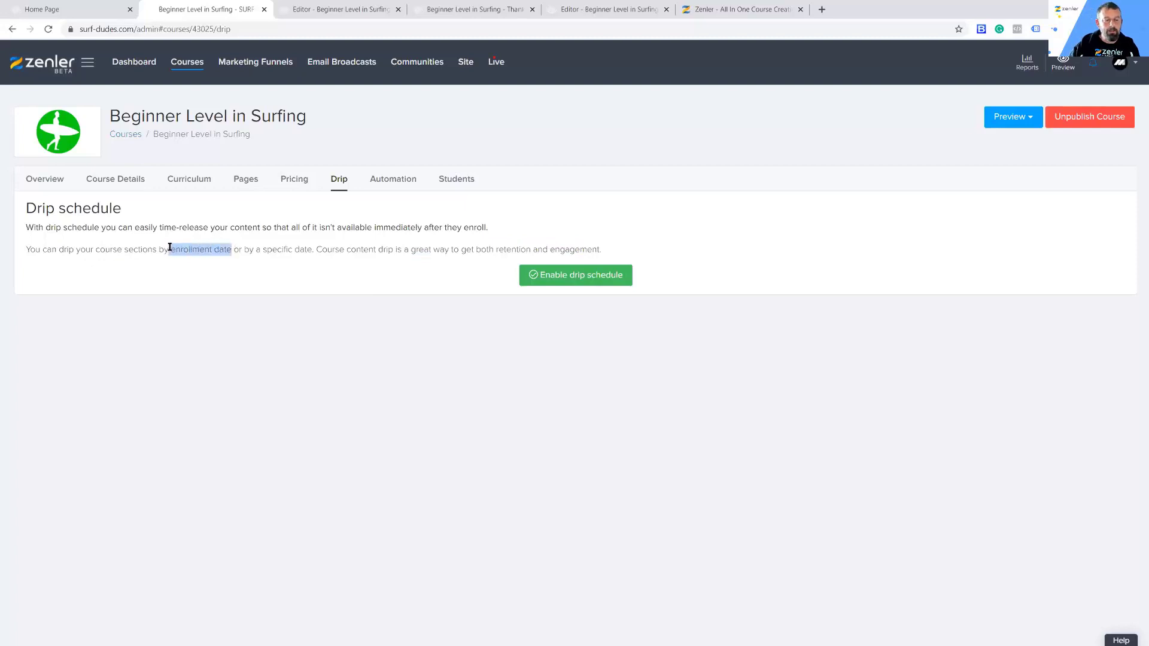
click(253, 270)
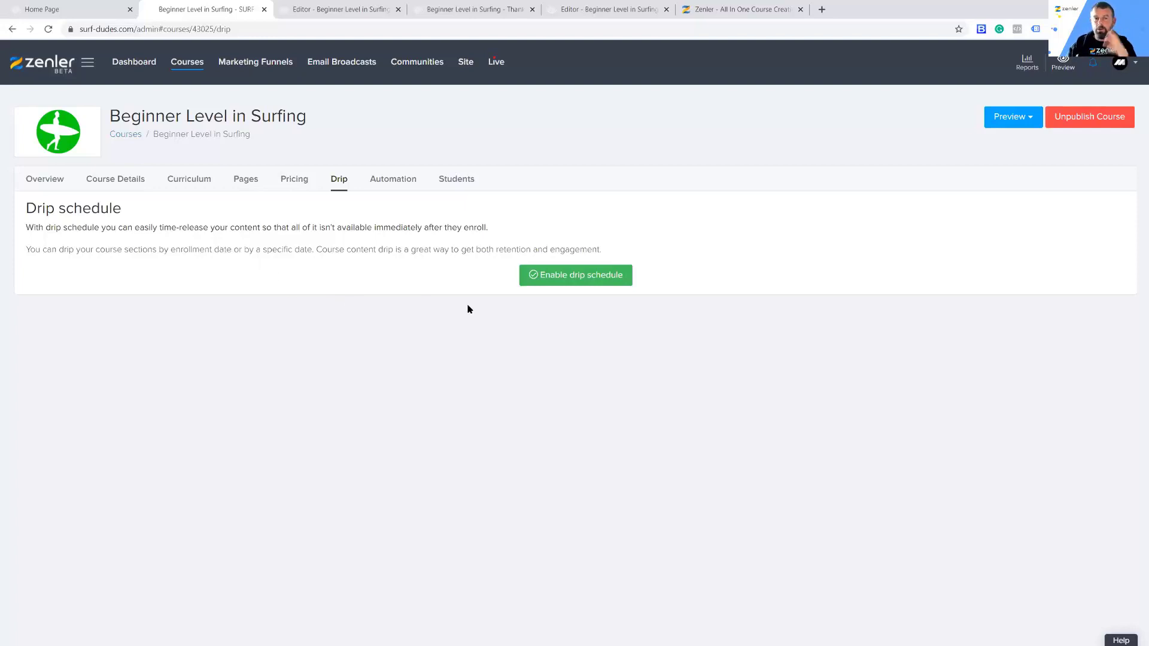
click(574, 280)
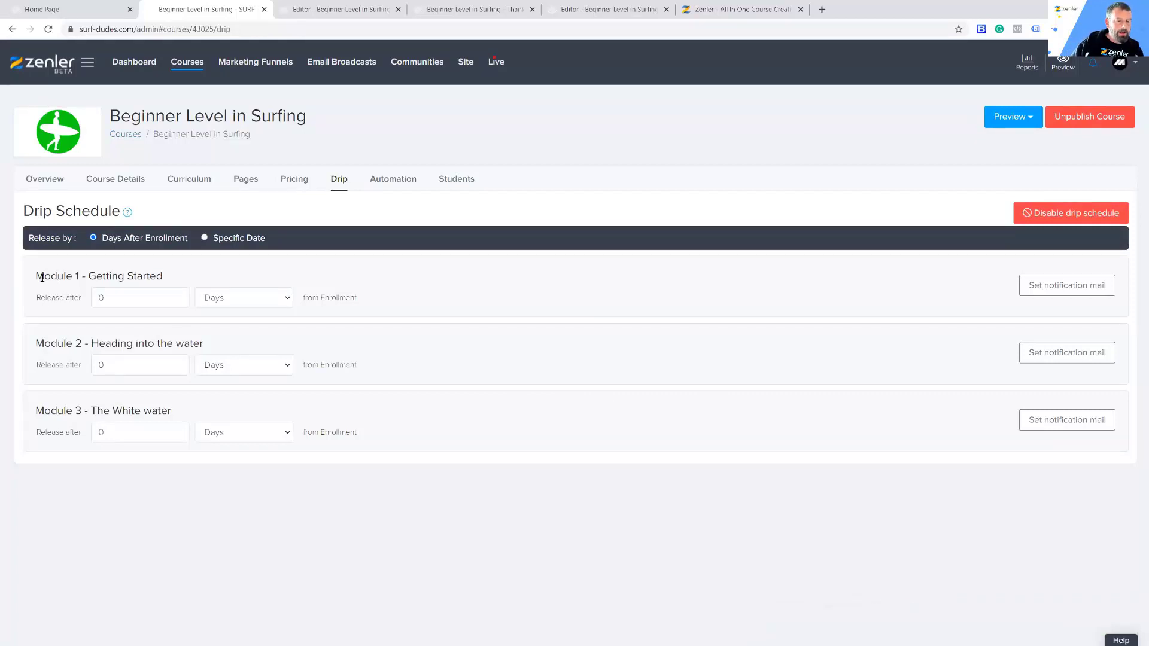
drag(36, 276, 80, 275)
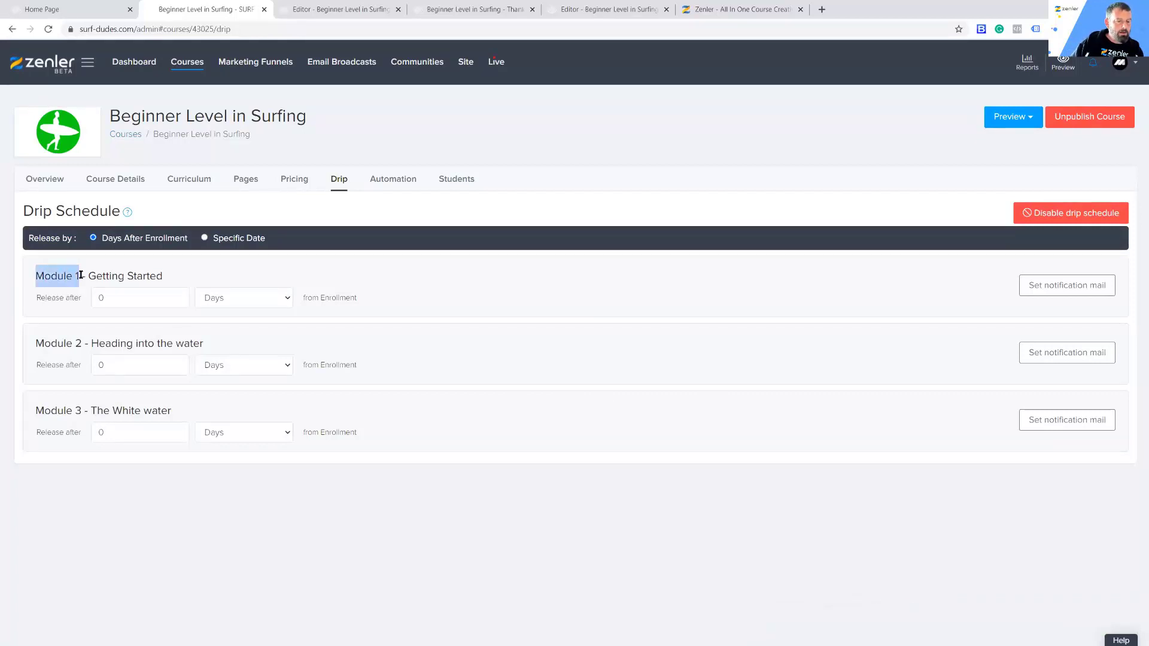
click(51, 299)
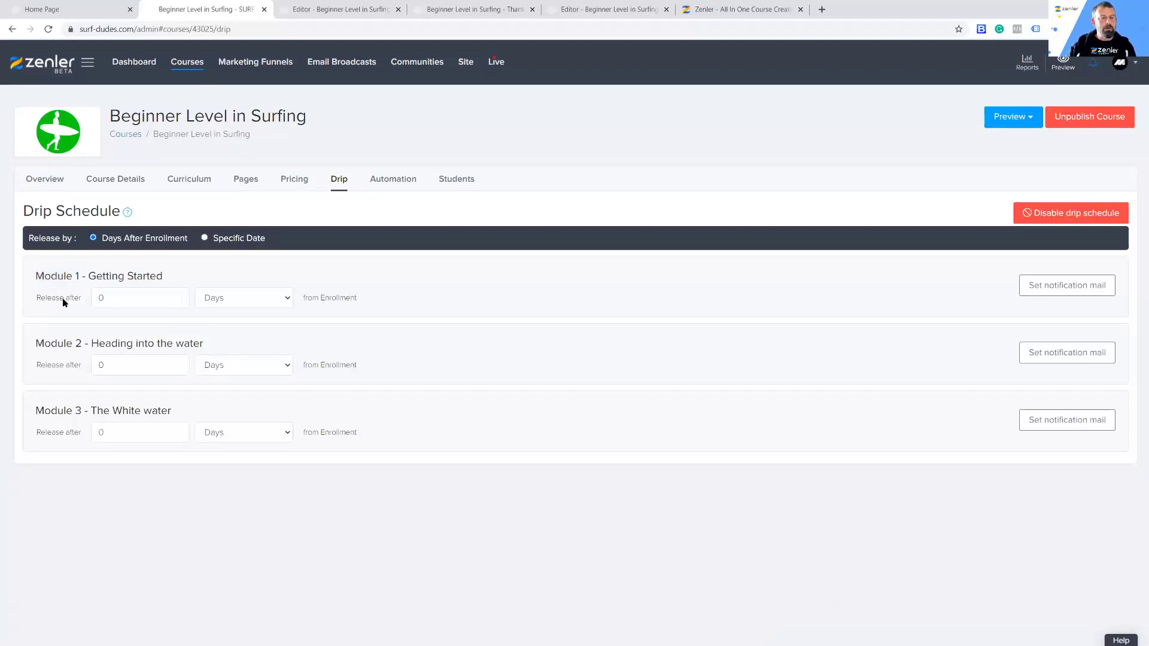
Step: Switch the drip release method to Specific Date and return it to Days After Enrollment, confirming both changes
click(204, 238)
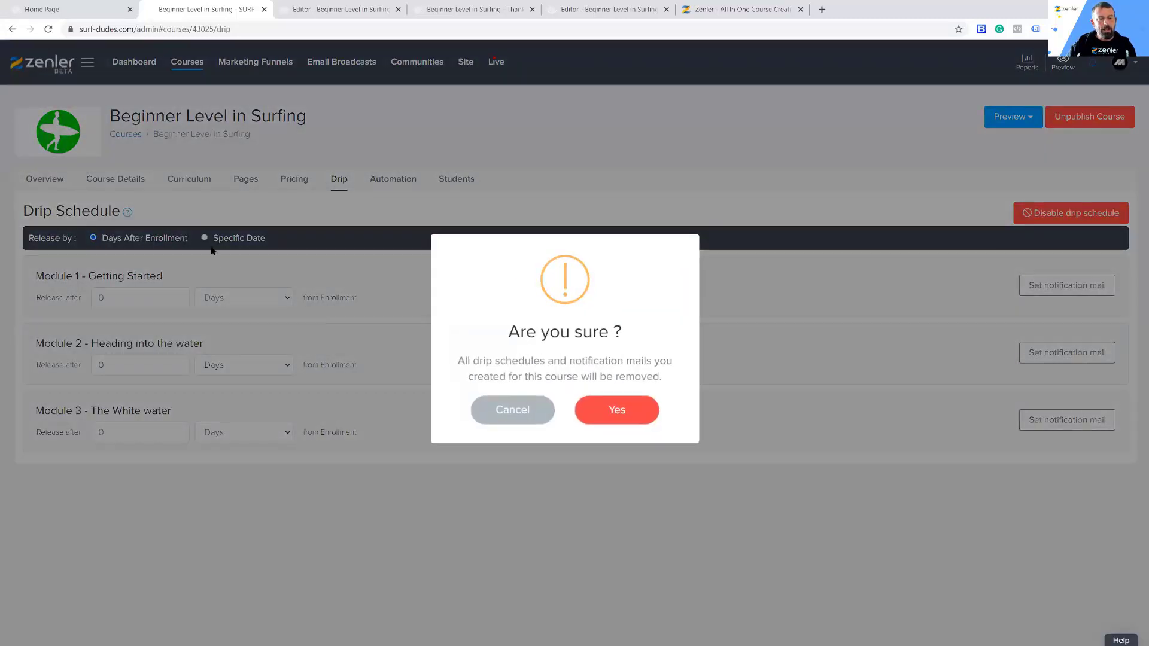
click(613, 411)
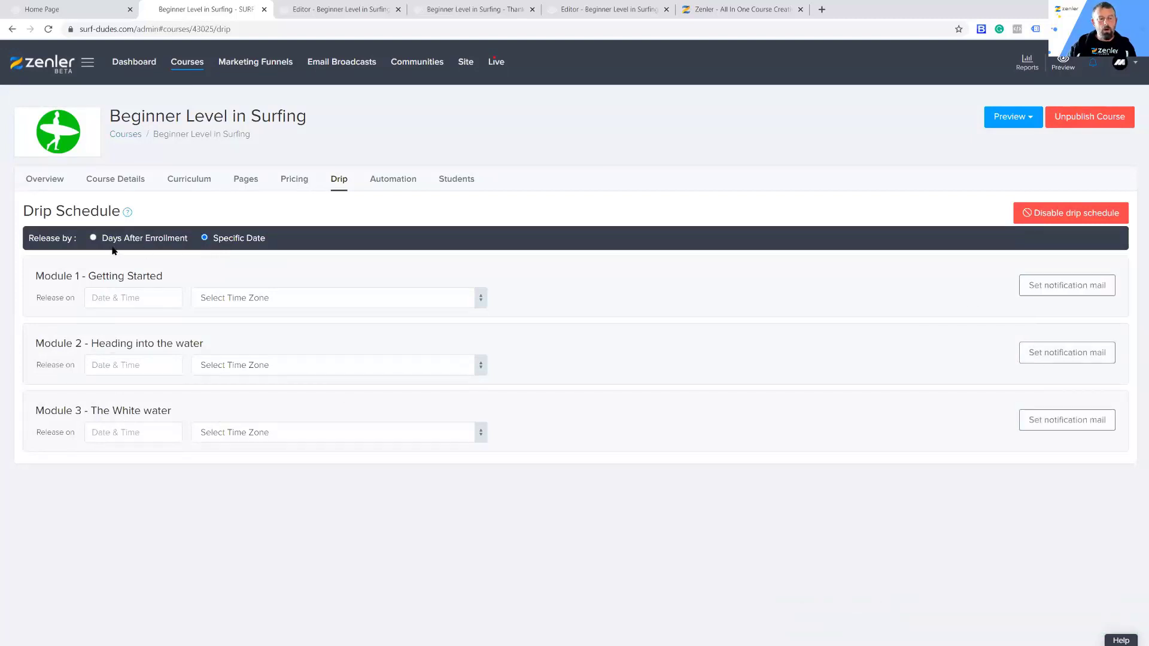
click(93, 238)
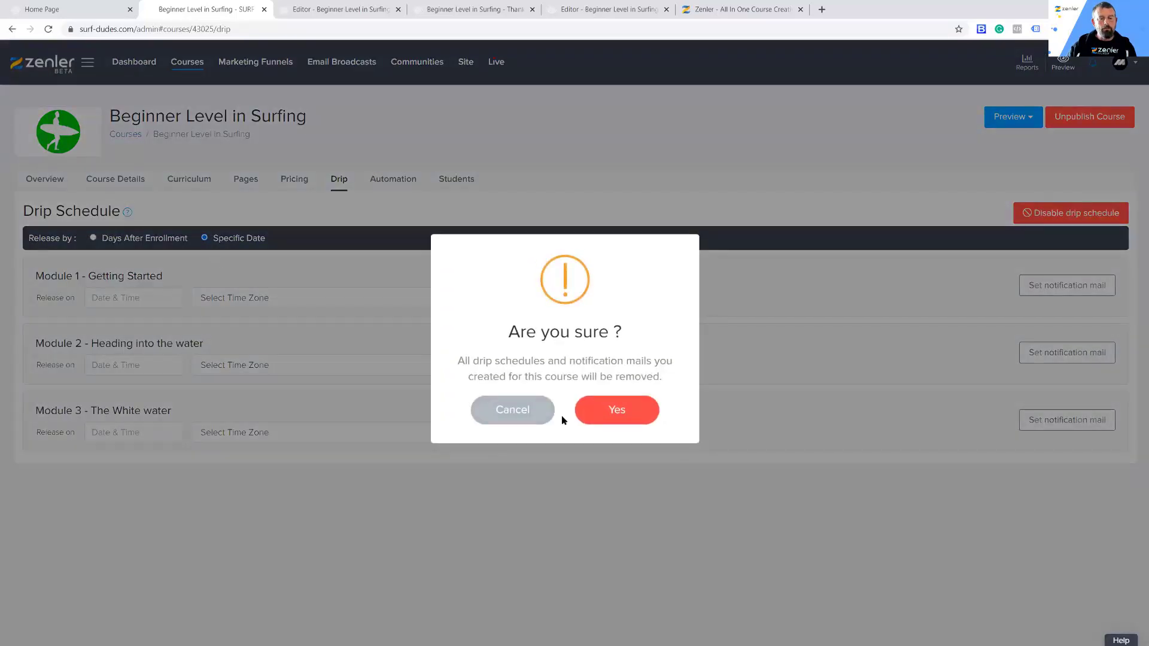
click(606, 412)
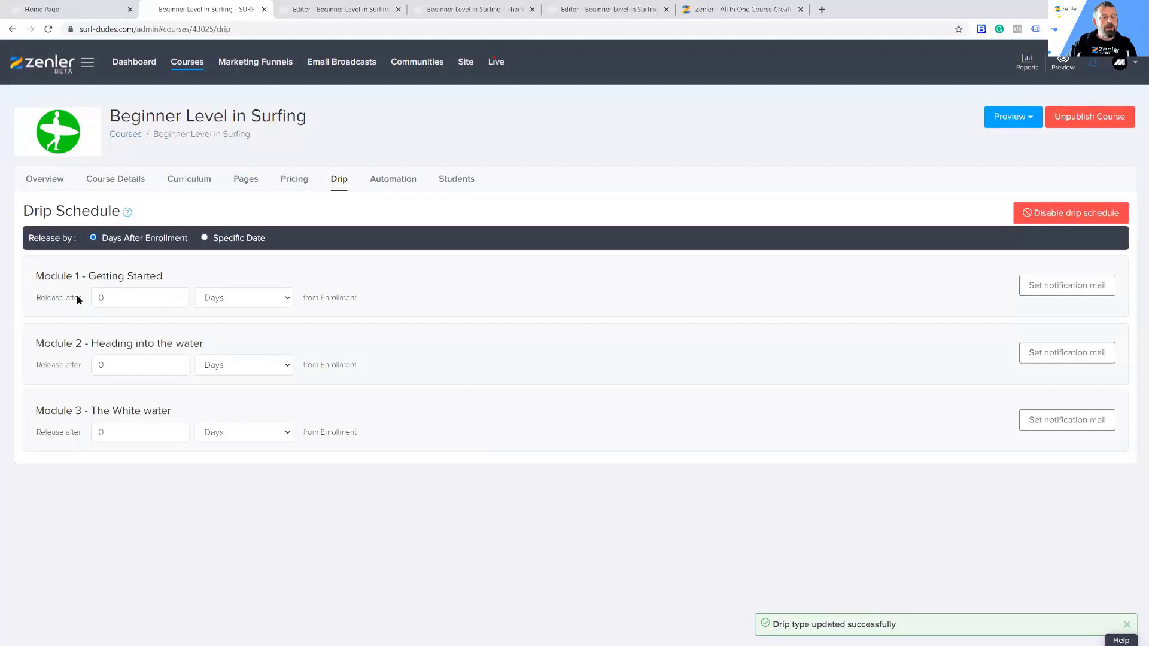
Step: Set Module 2 - Heading into the water to release 1 week after enrollment
drag(122, 298, 170, 271)
click(256, 271)
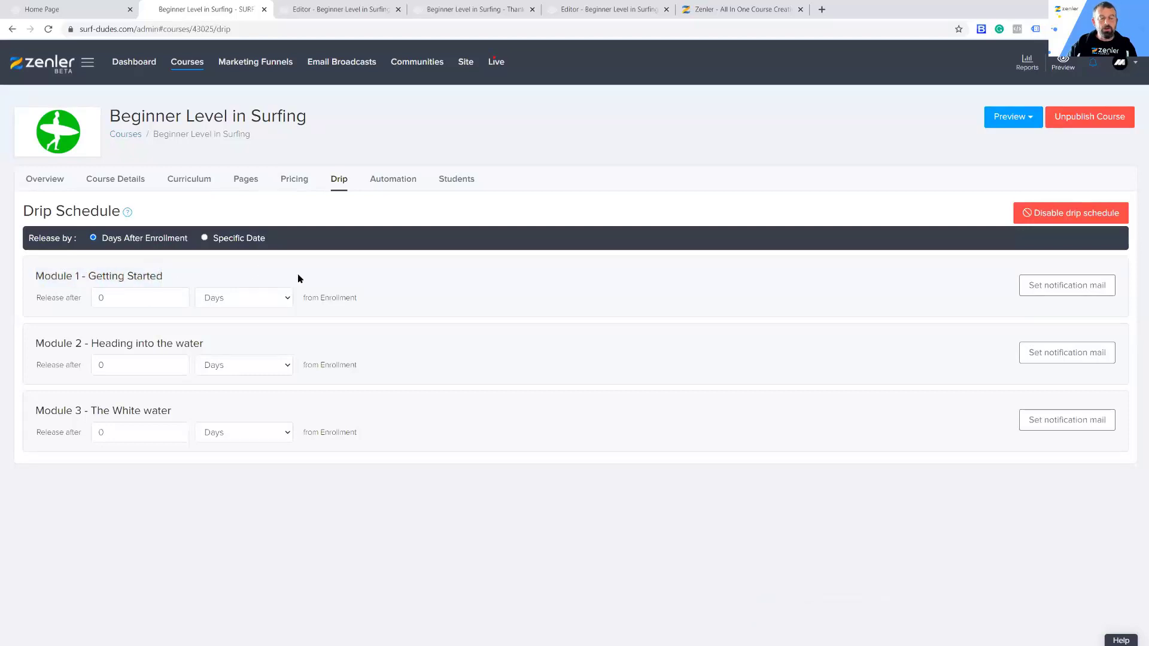
click(288, 366)
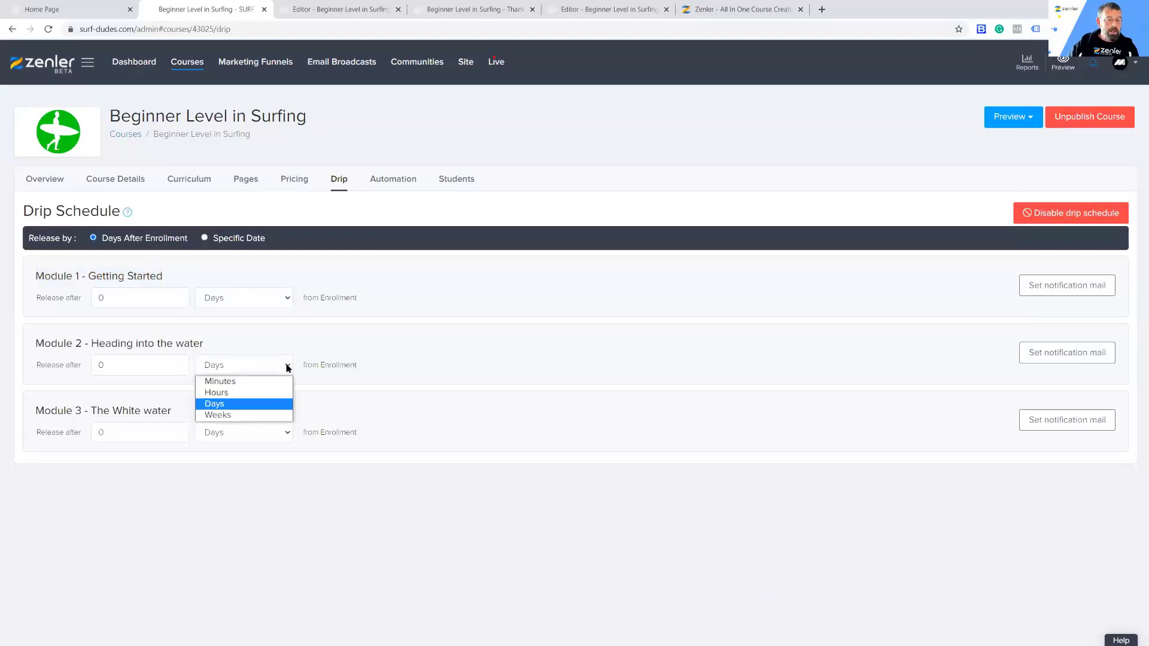
click(237, 417)
double_click(113, 369)
text(1)
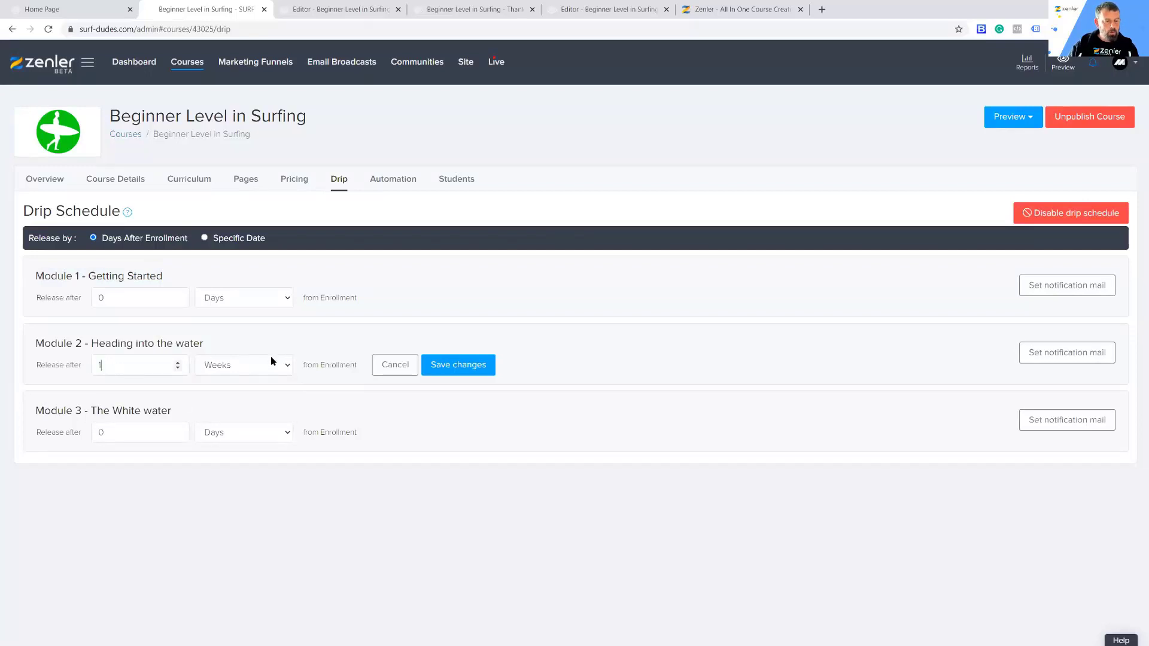
Step: Enter a release delay of 2 weeks for Module 3 - The White water, and save the Module 2 schedule
click(284, 439)
click(251, 479)
double_click(120, 434)
text(2)
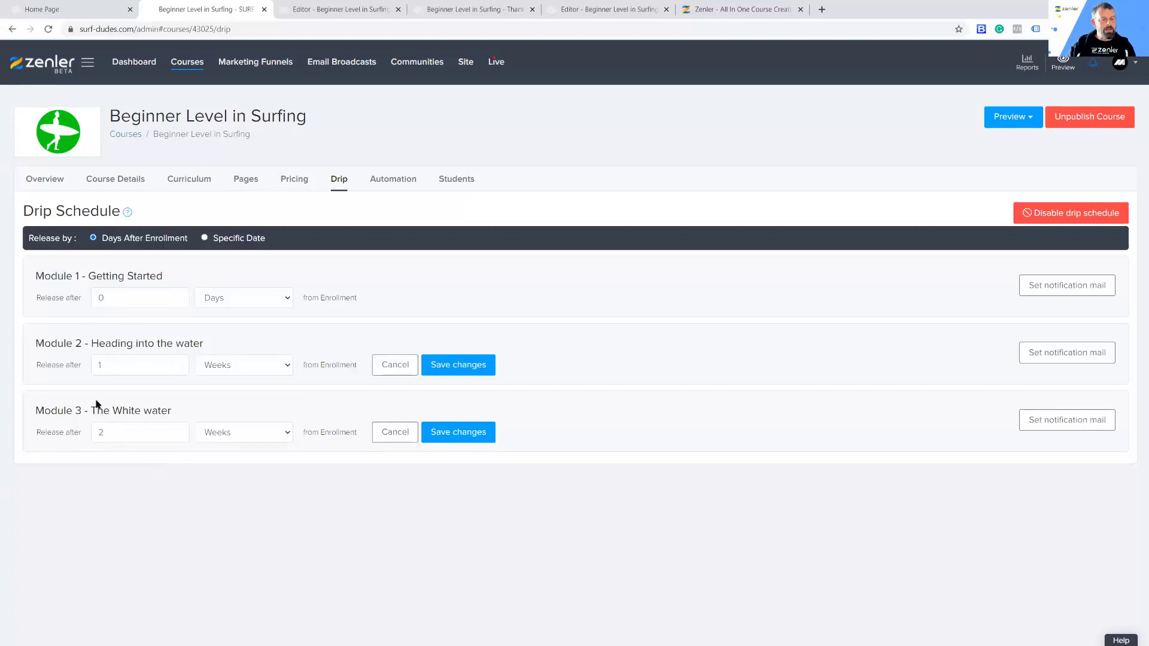
click(440, 370)
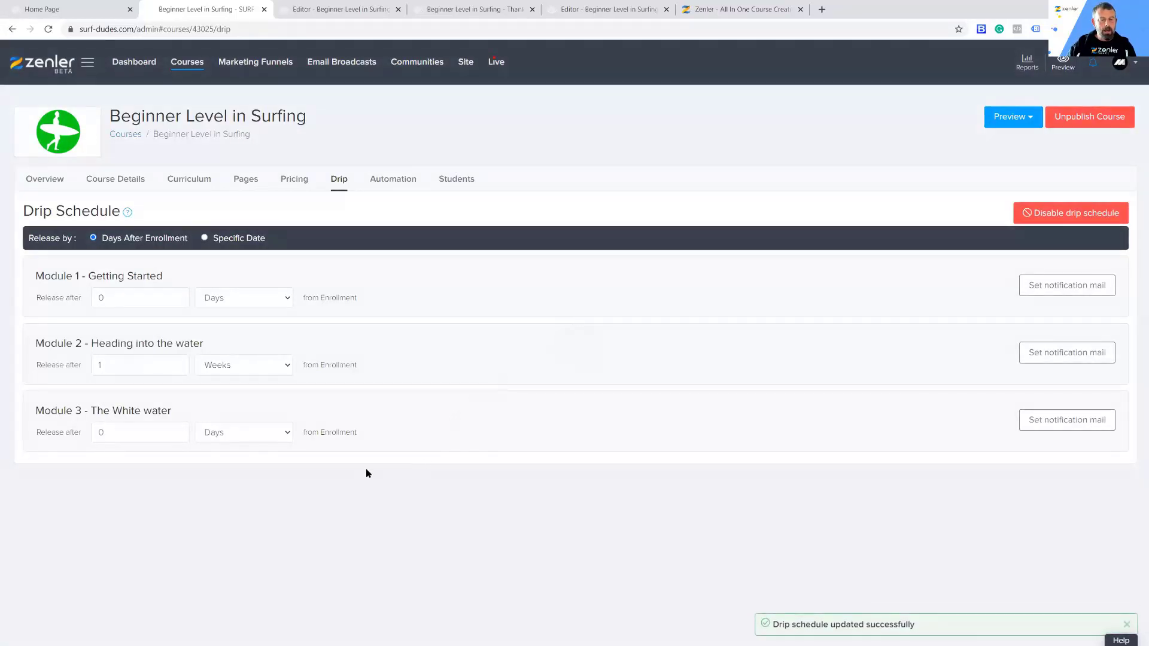
Step: Set Module 3 - The White water to release 2 weeks after enrollment again and save its schedule
drag(110, 434, 81, 437)
click(278, 432)
click(228, 481)
text(2)
click(468, 436)
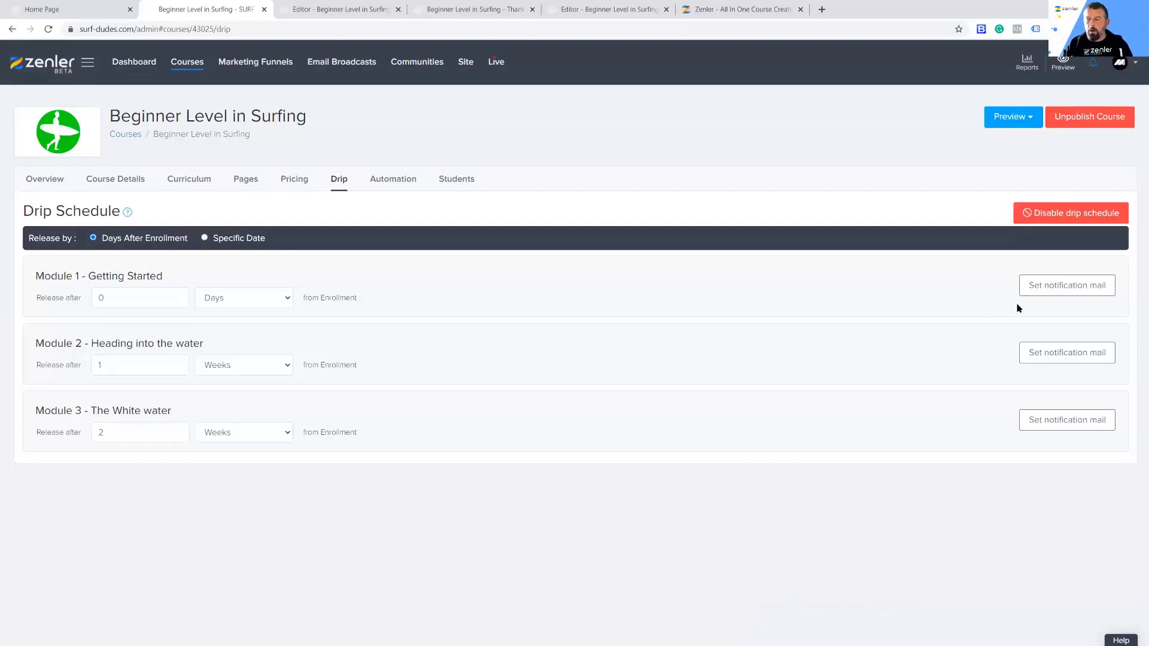
Step: Set up a notification mail for Module 1 - Getting Started and view the rule types available in its automation
click(1067, 285)
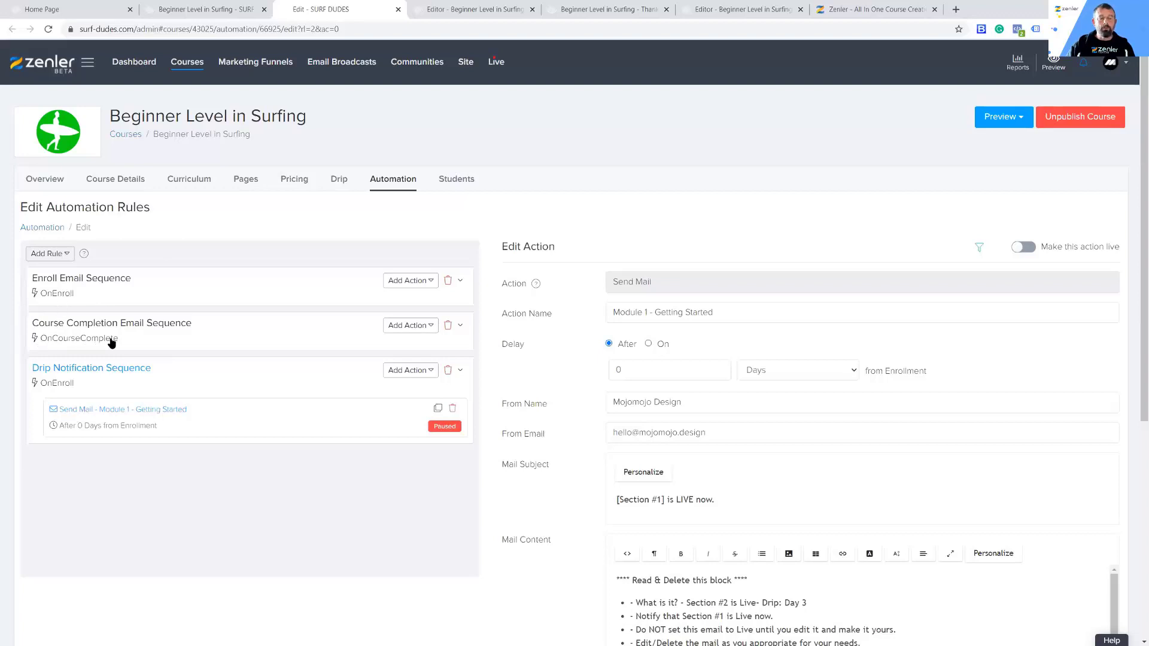
click(66, 257)
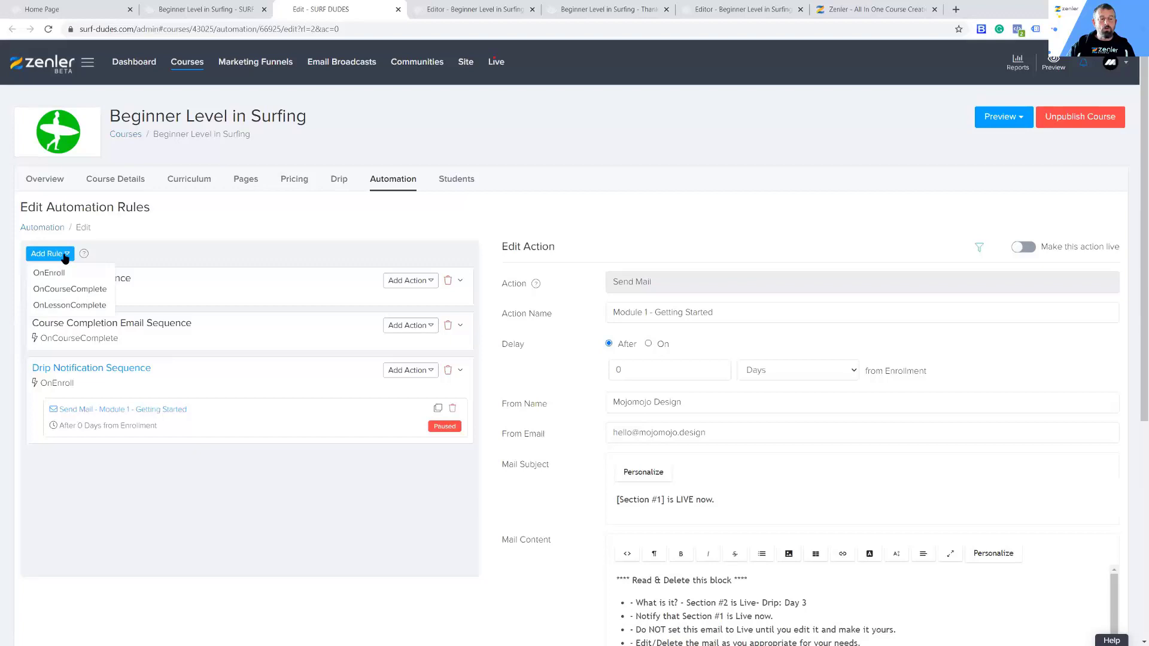
click(185, 254)
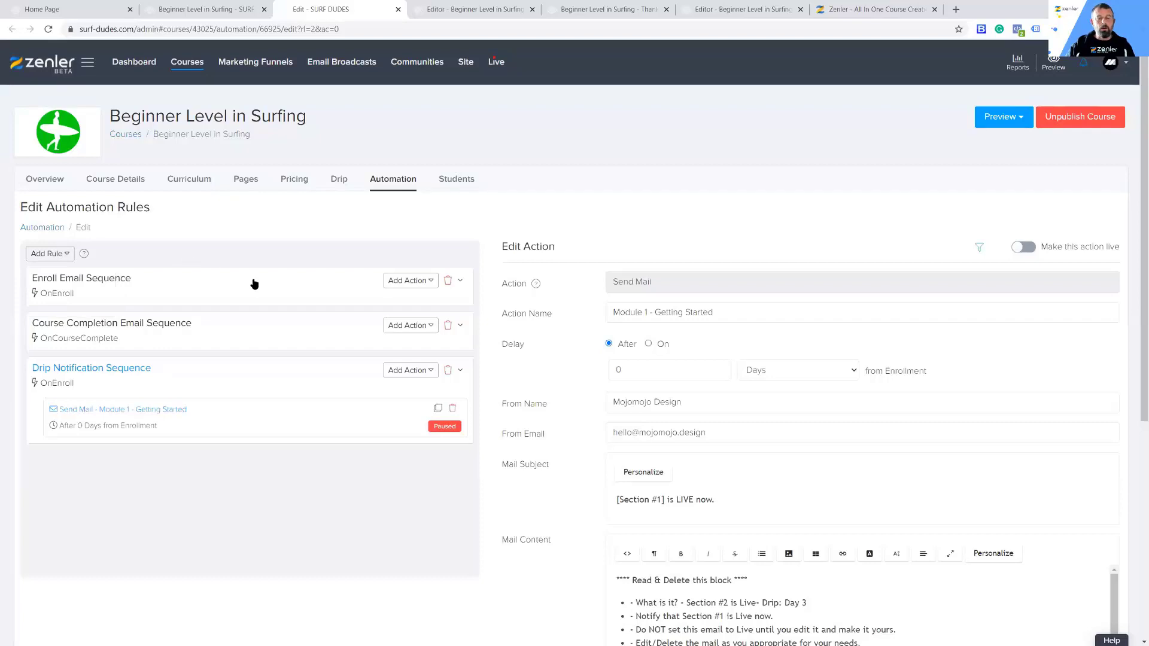